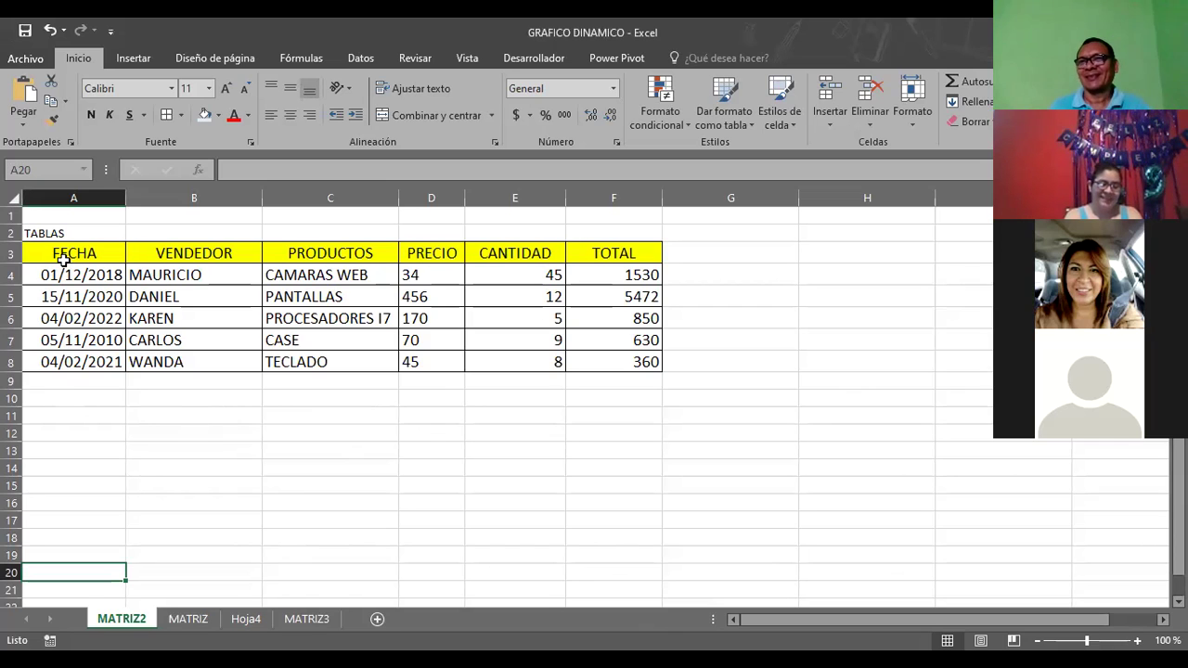
Look over the MATRIZ and MATRIZ3 sheets, then select the MATRIZ2 sales table A3:F8
{"action": "left_click", "coordinate": [63, 260]}
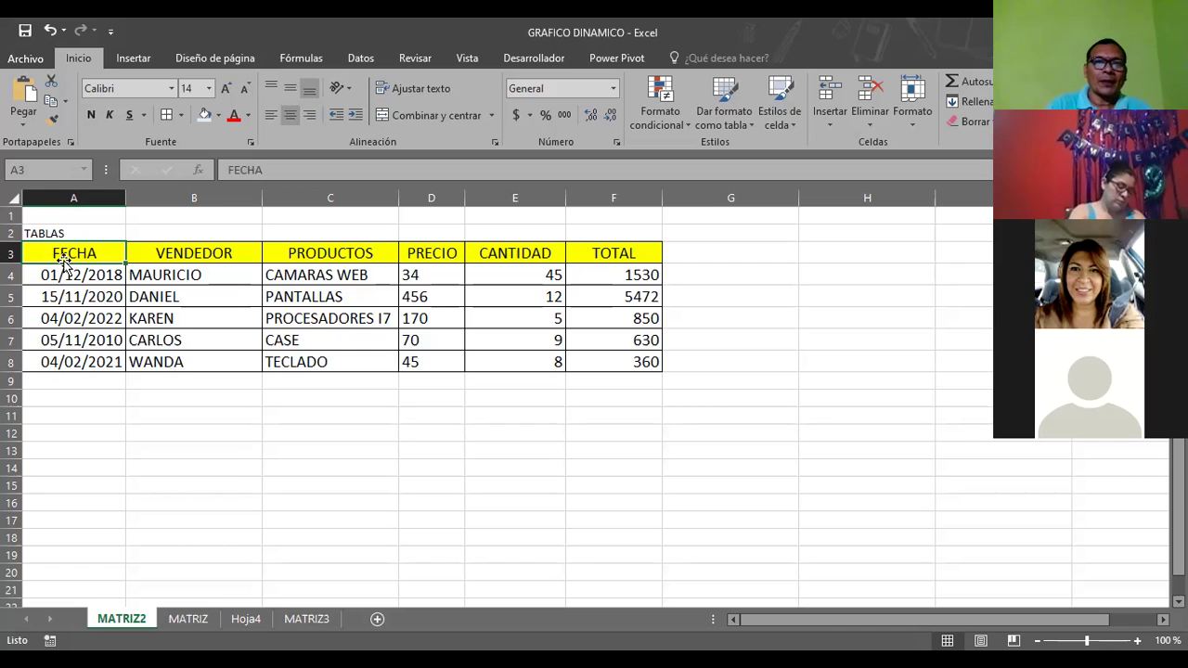
{"action": "left_click", "coordinate": [190, 619]}
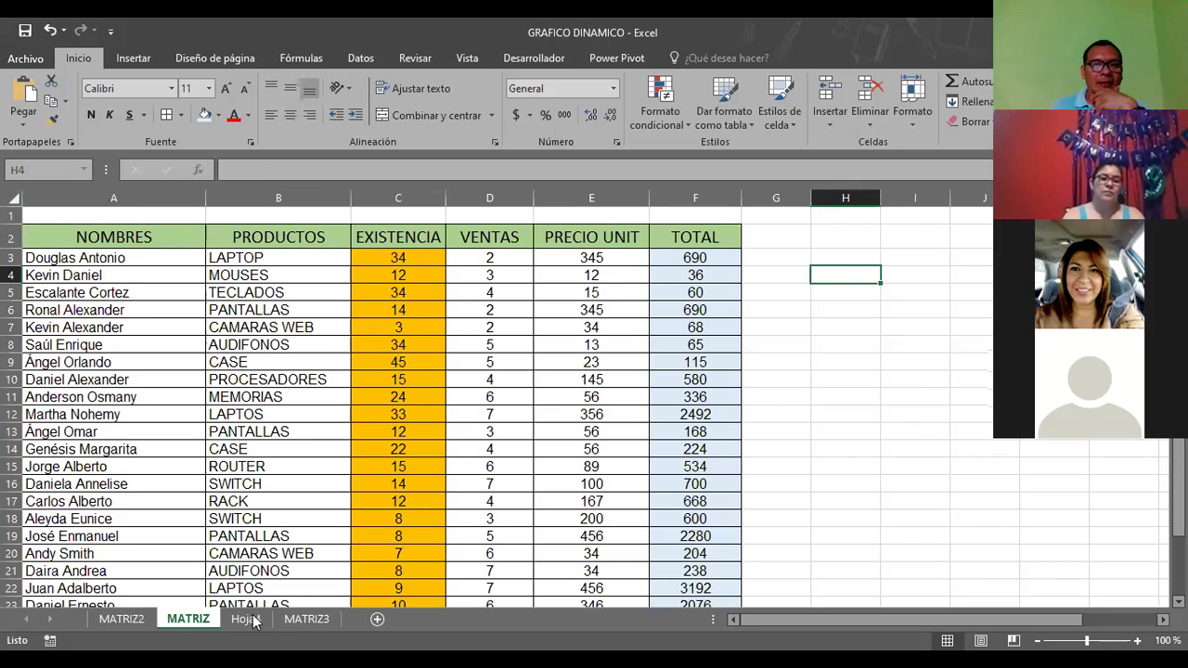
{"action": "left_click", "coordinate": [299, 622]}
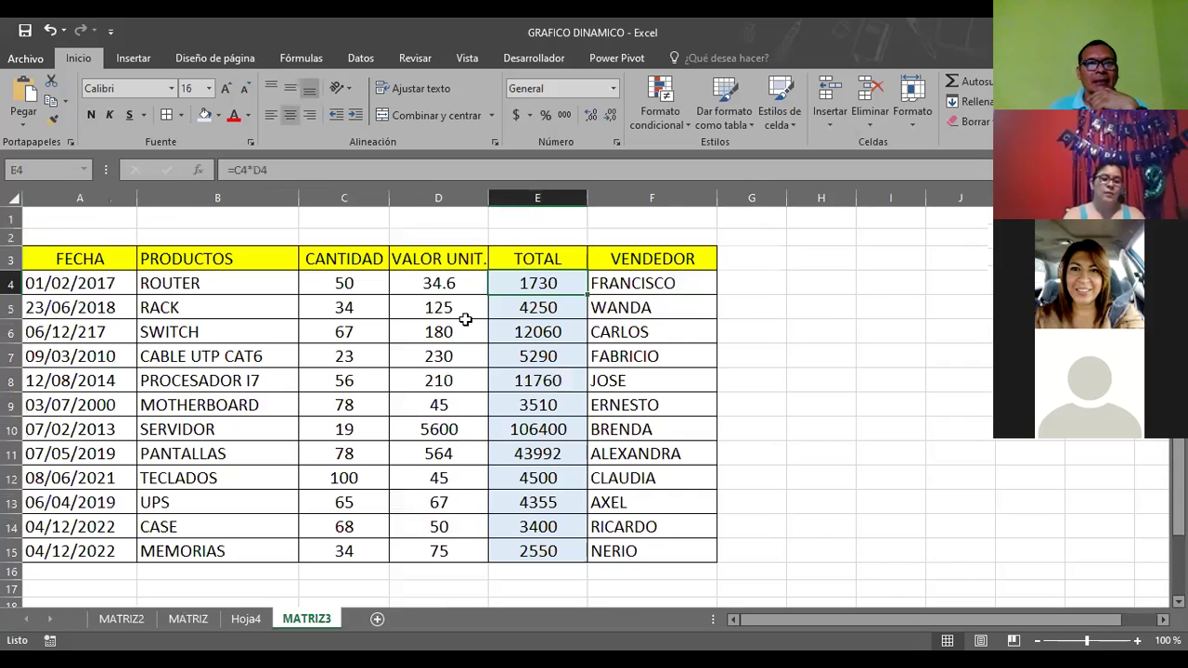
{"action": "left_click", "coordinate": [771, 330]}
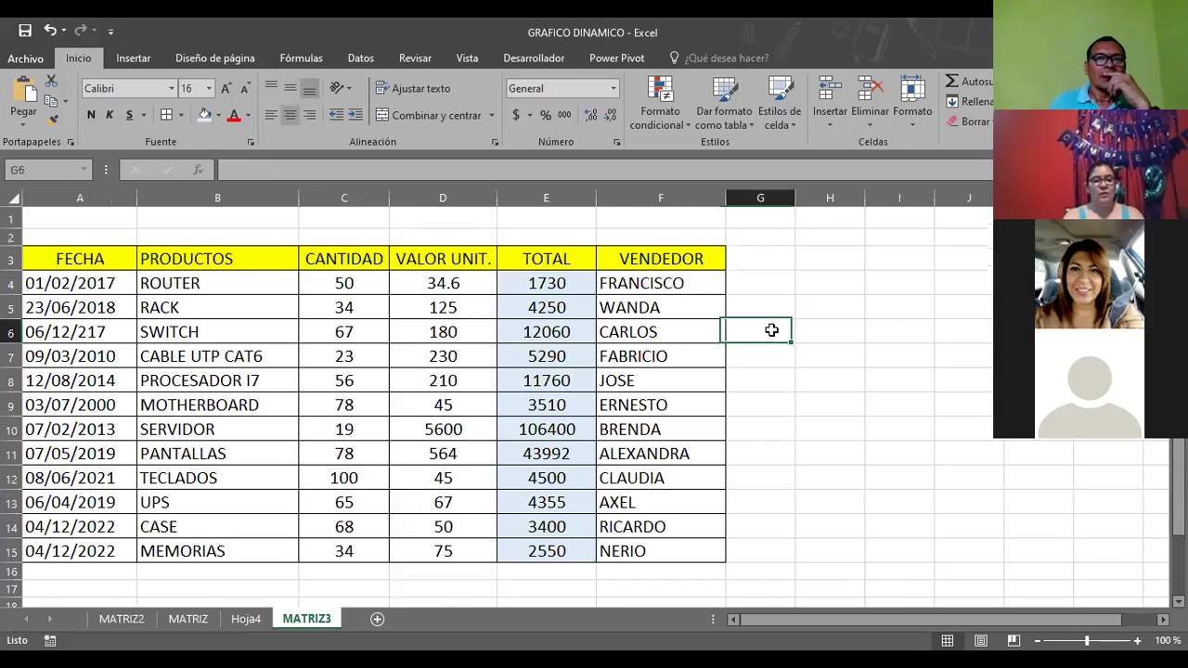
{"action": "left_click", "coordinate": [121, 619]}
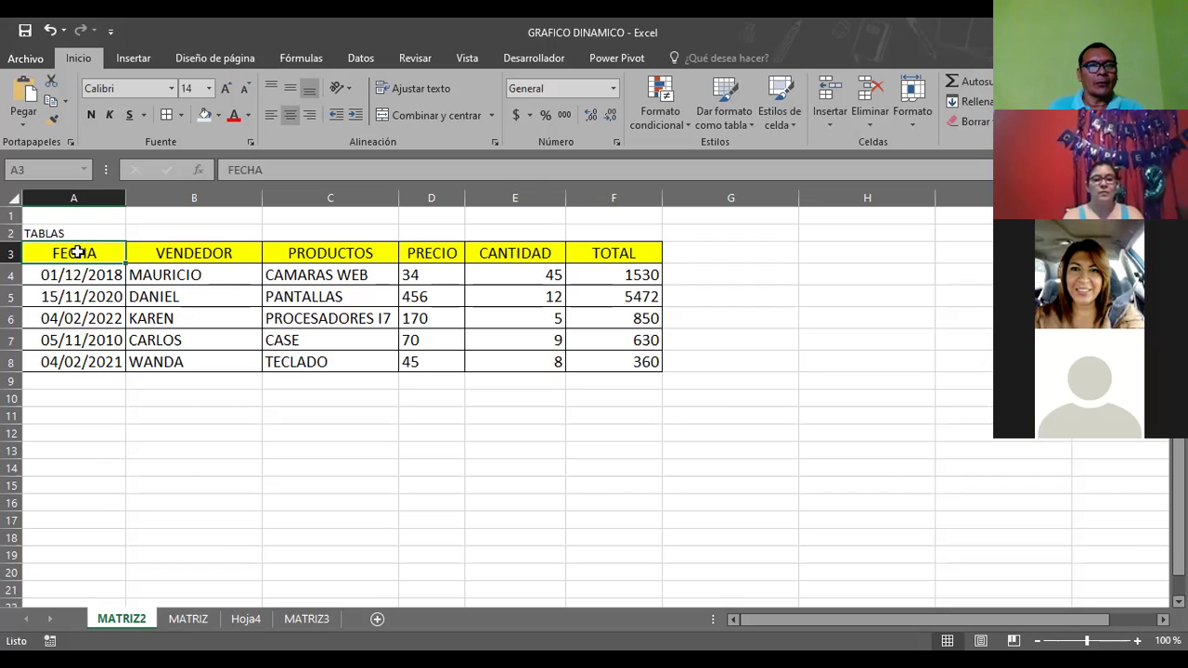
{"action": "left_click_drag", "start_coordinate": [77, 252], "coordinate": [650, 370]}
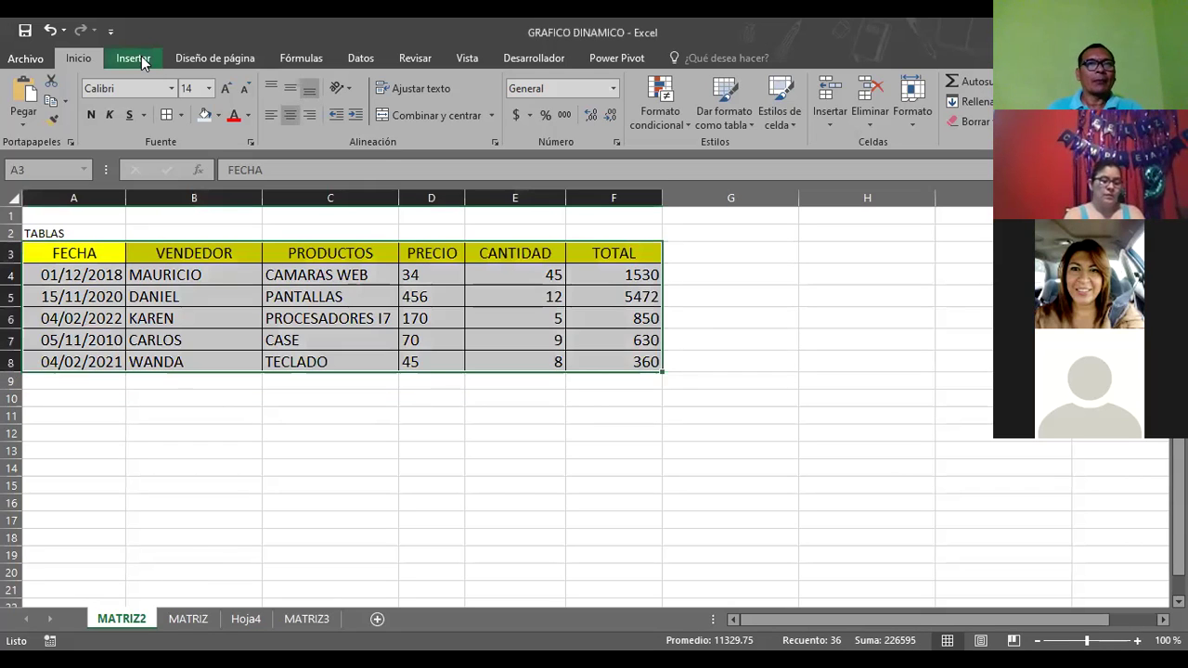
{"action": "left_click", "coordinate": [141, 55]}
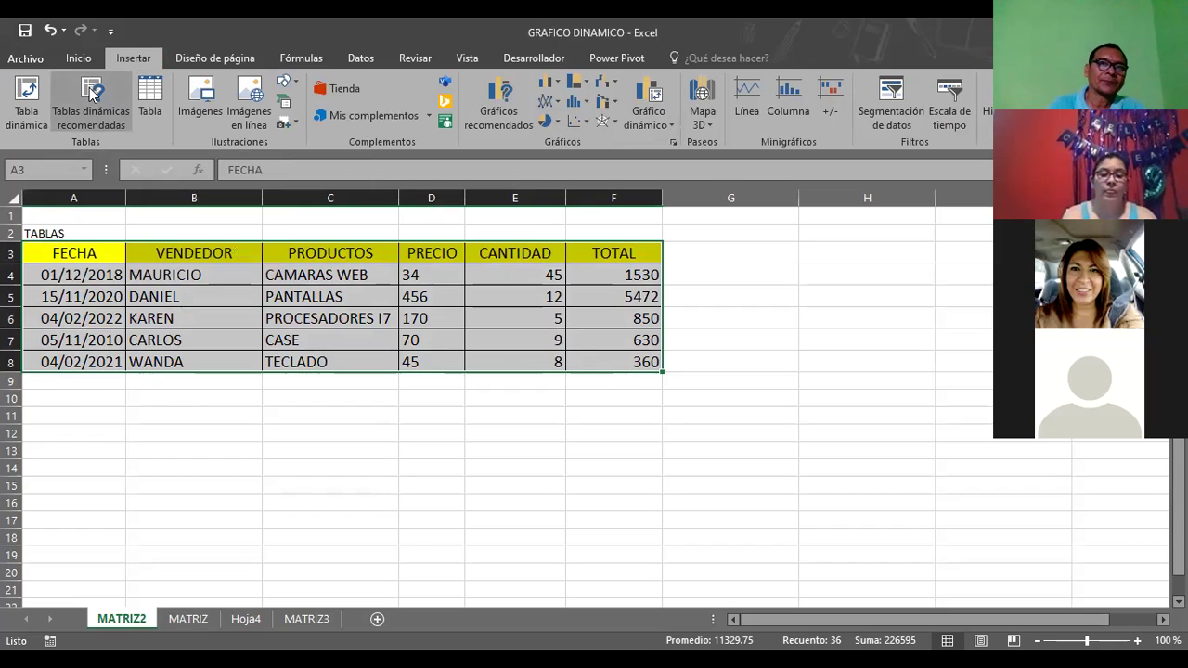
Insert a pivot table from MATRIZ2!$A$3:$F$8 on a new worksheet, Hoja5
{"action": "left_click", "coordinate": [26, 107]}
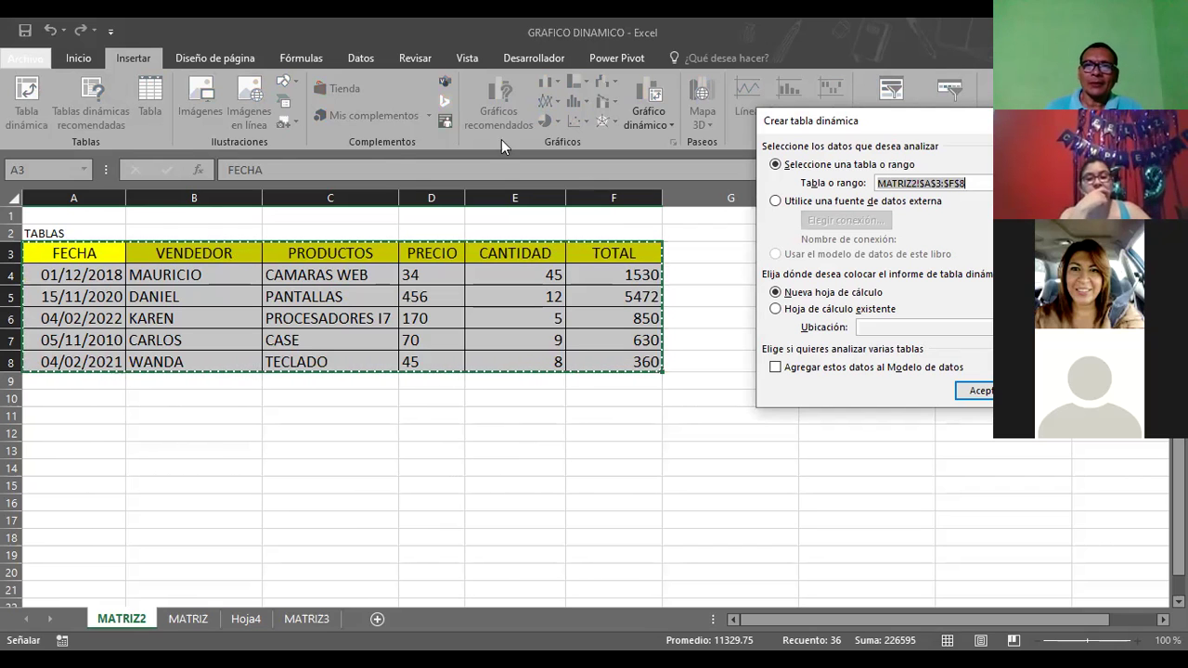
{"action": "left_click", "coordinate": [953, 384]}
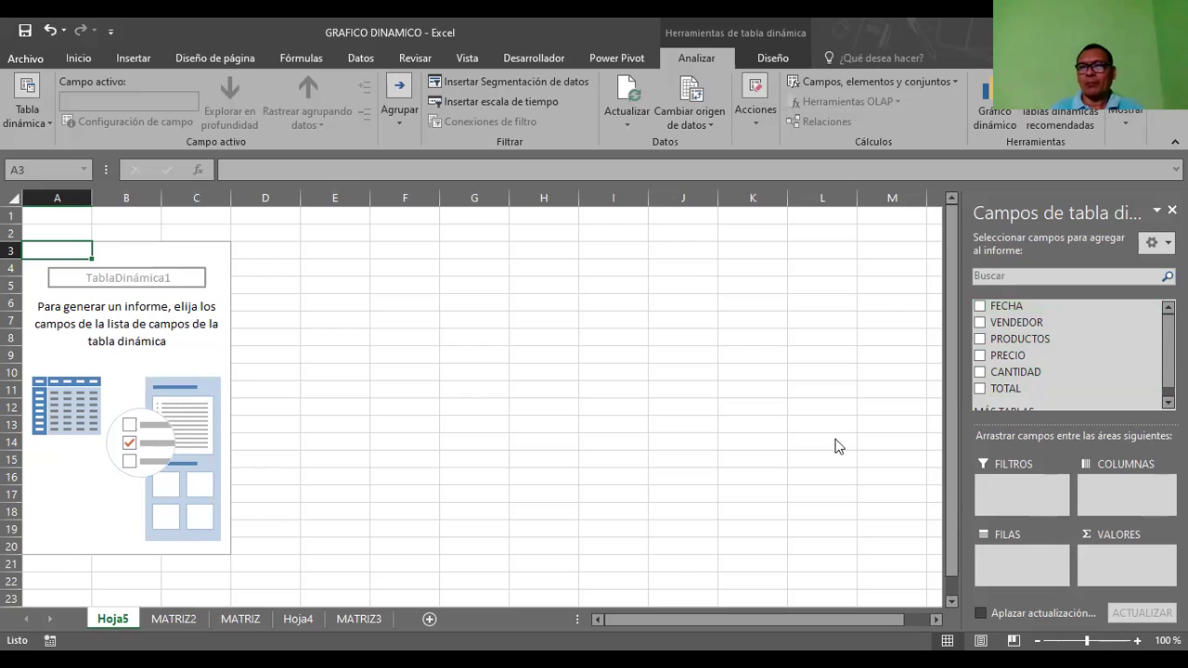
{"action": "left_click", "coordinate": [1066, 380]}
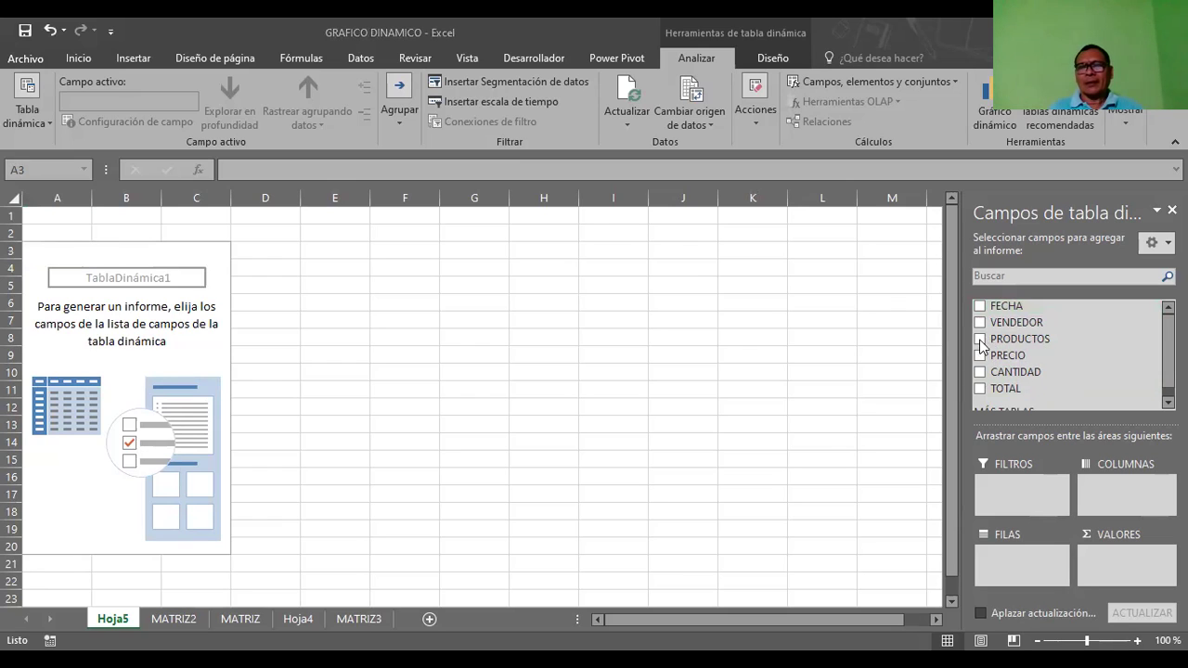
{"action": "left_click", "coordinate": [331, 279]}
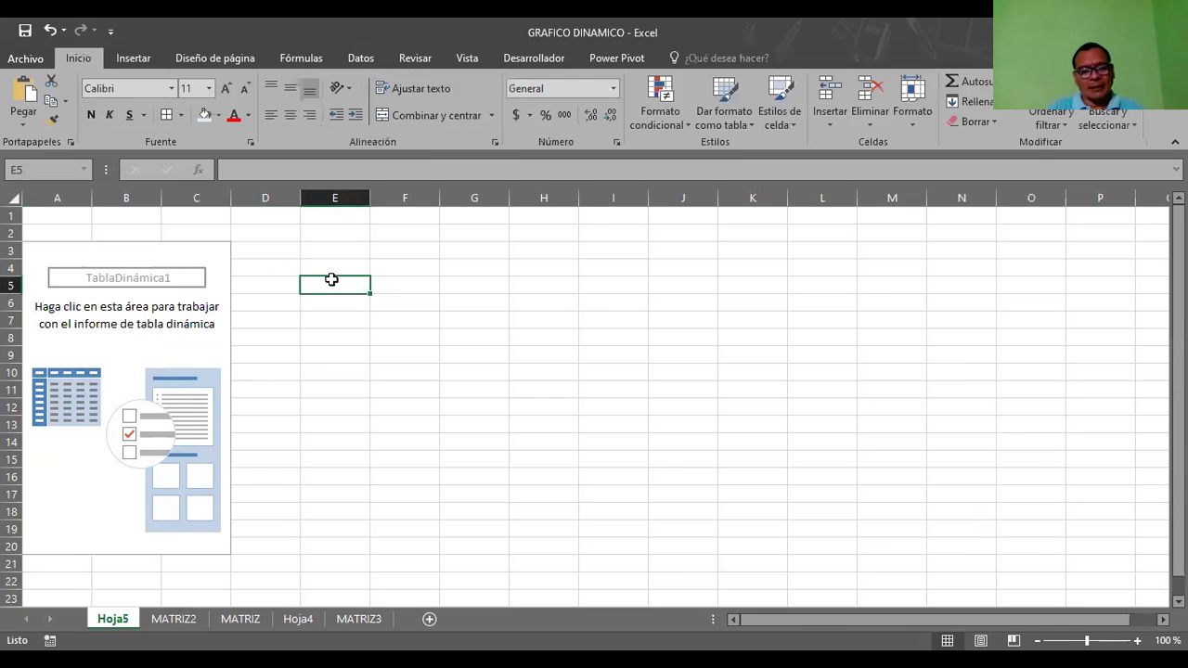
{"action": "type", "text": "luis"}
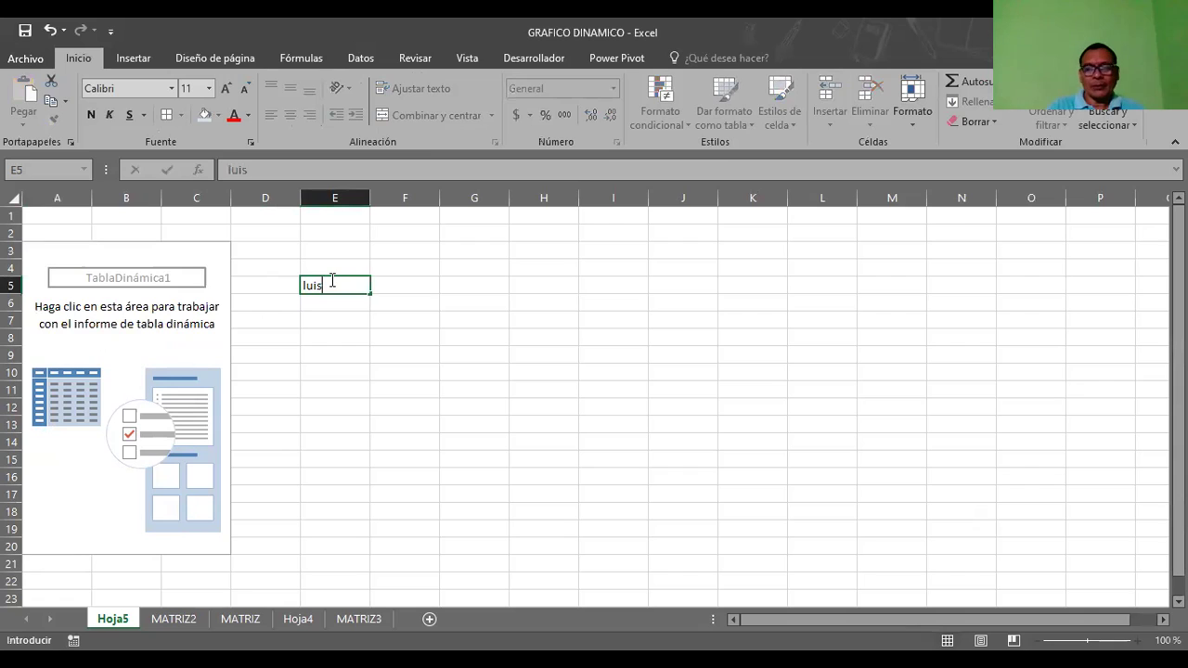
{"action": "key", "text": "Return"}
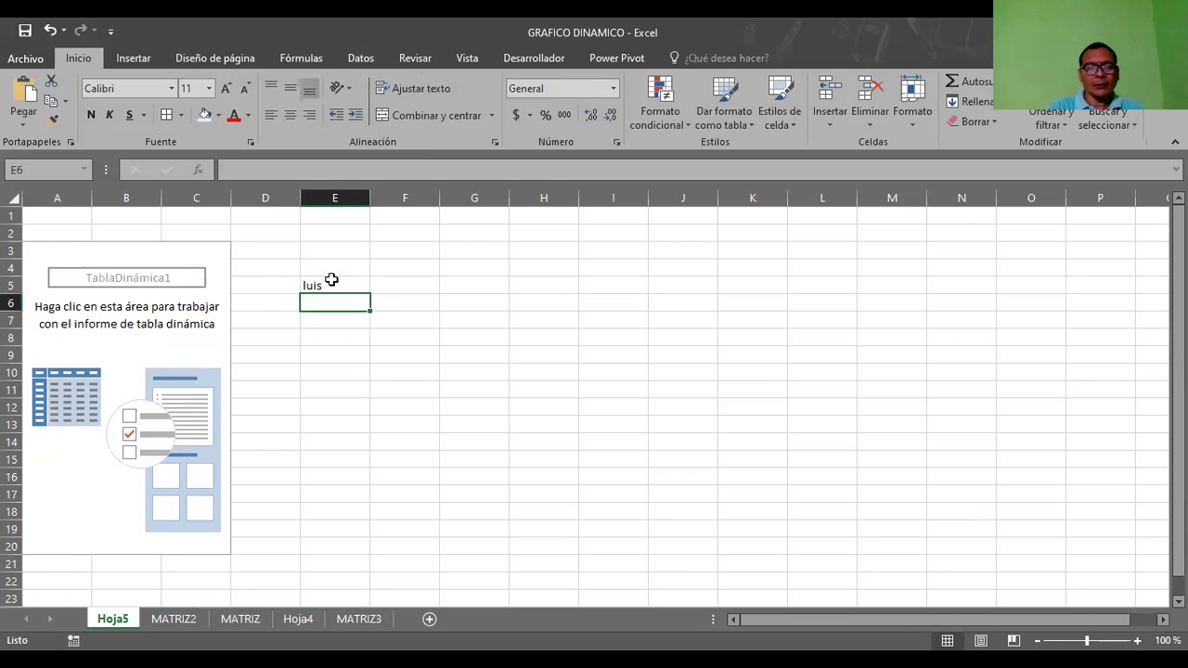
{"action": "type", "text": "jose"}
{"action": "key", "text": "Return"}
{"action": "type", "text": "irma"}
{"action": "left_click", "coordinate": [331, 279]}
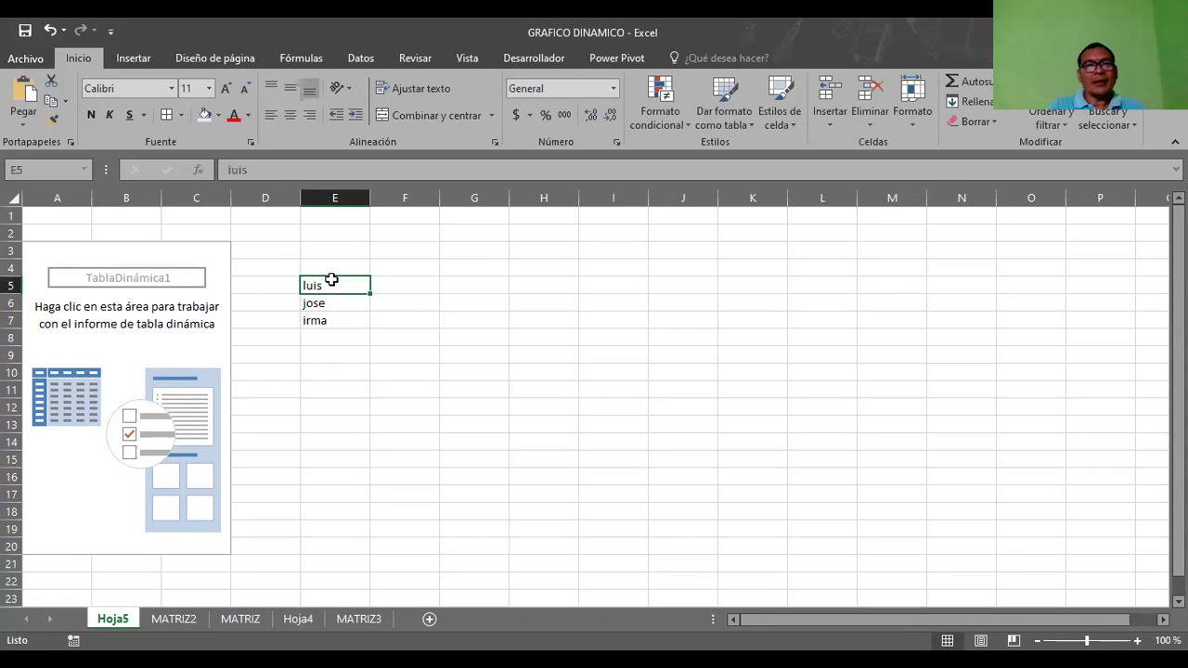
{"action": "key", "text": "Right"}
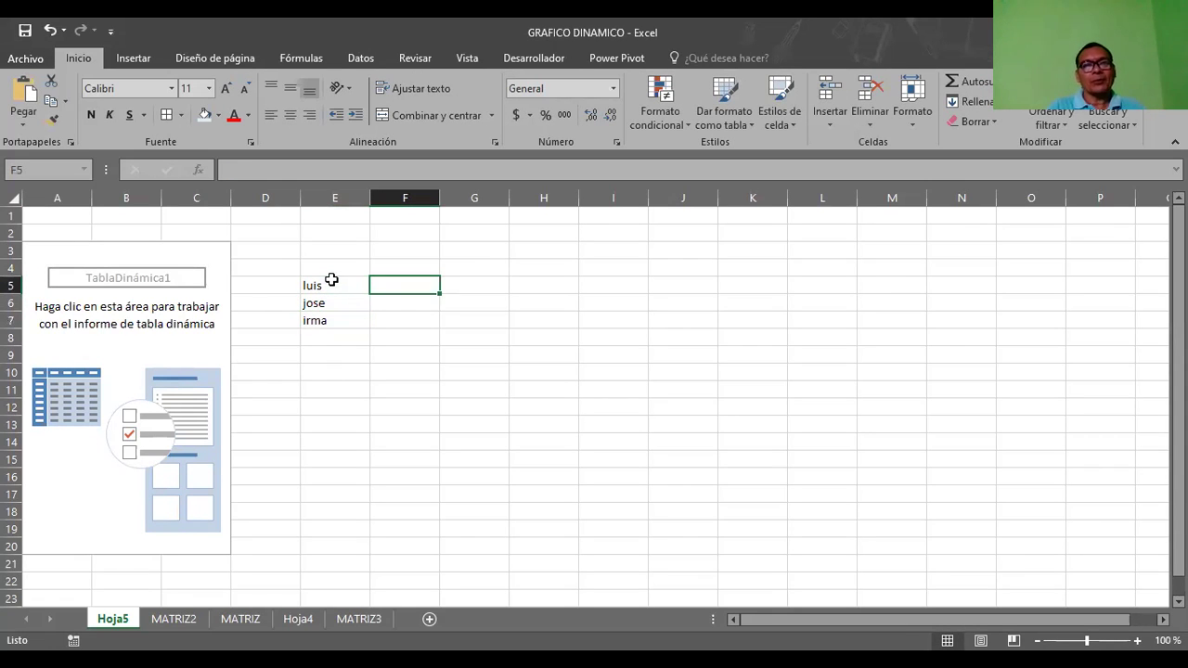
{"action": "key", "text": "Up"}
{"action": "key", "text": "Left"}
{"action": "type", "text": "nombres"}
{"action": "key", "text": "Tab"}
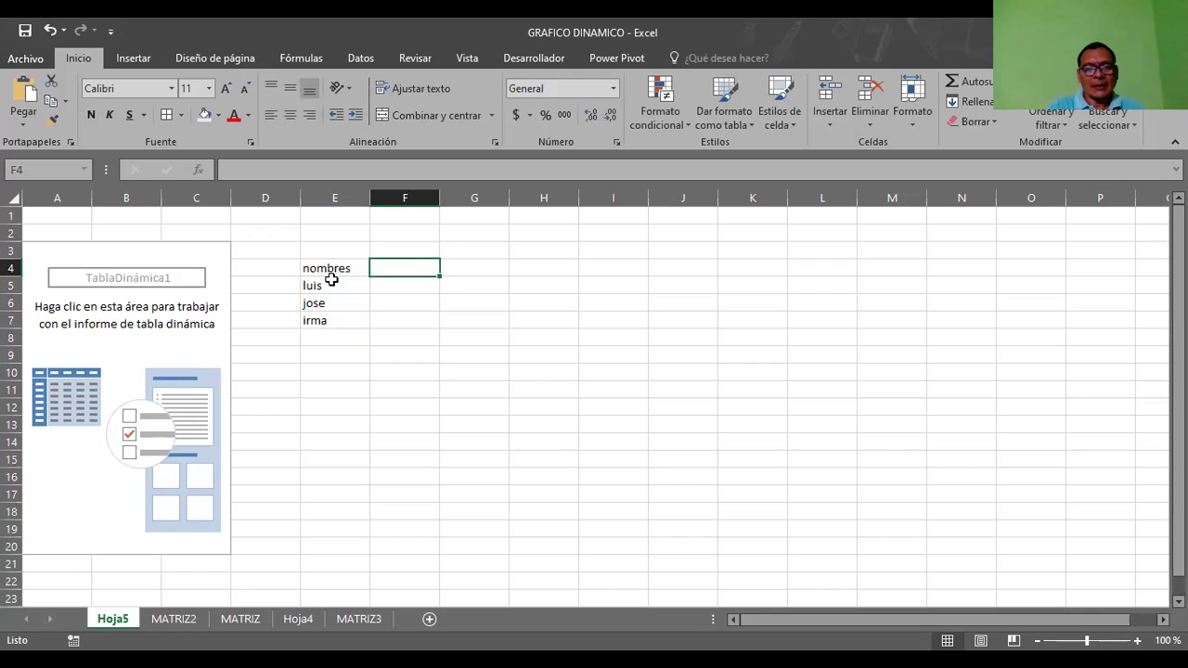
{"action": "type", "text": "prove"}
{"action": "key", "text": "BackSpace"}
{"action": "key", "text": "BackSpace"}
{"action": "type", "text": "ductos"}
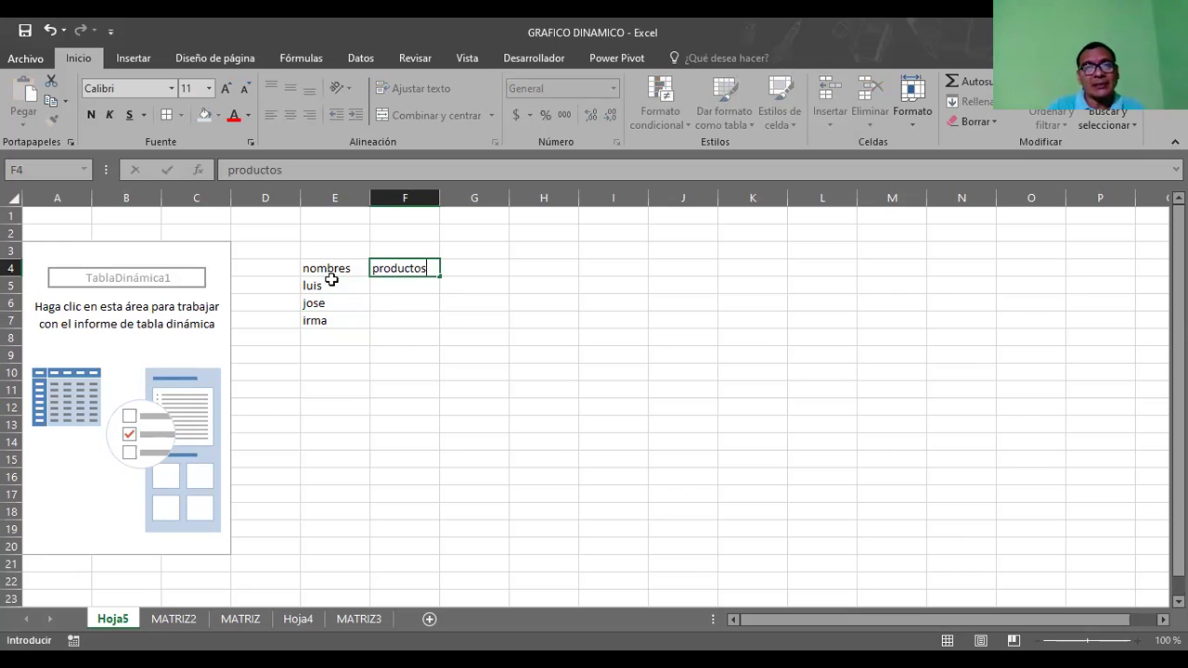
{"action": "key", "text": "Return"}
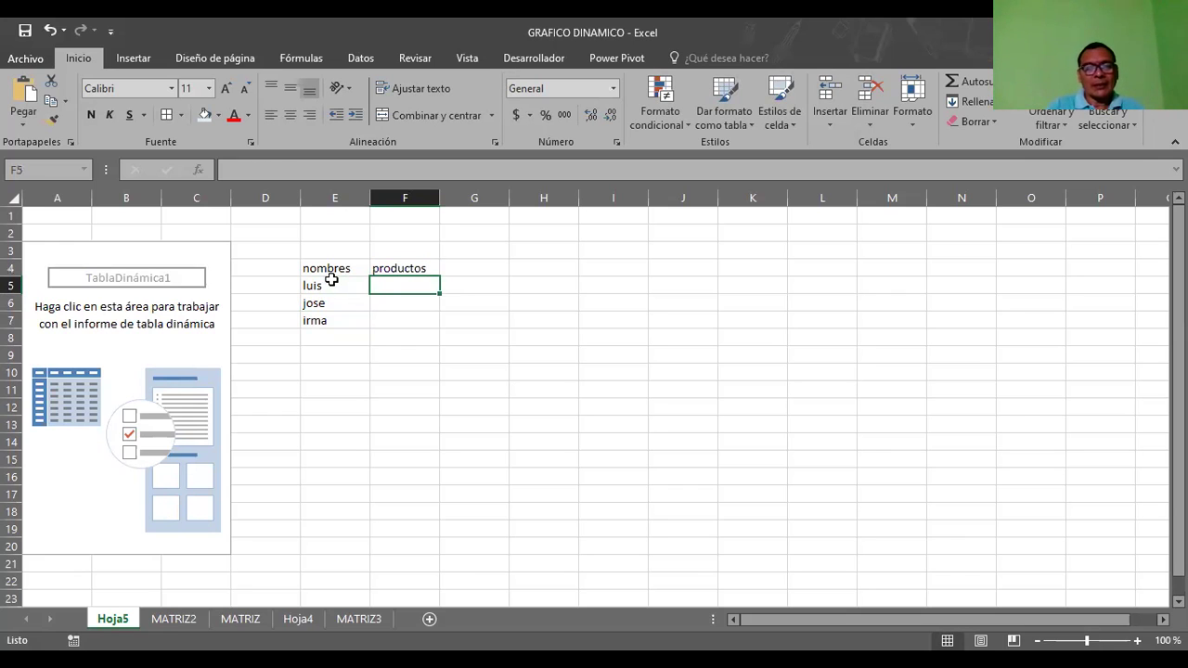
{"action": "type", "text": "laptop"}
{"action": "key", "text": "Return"}
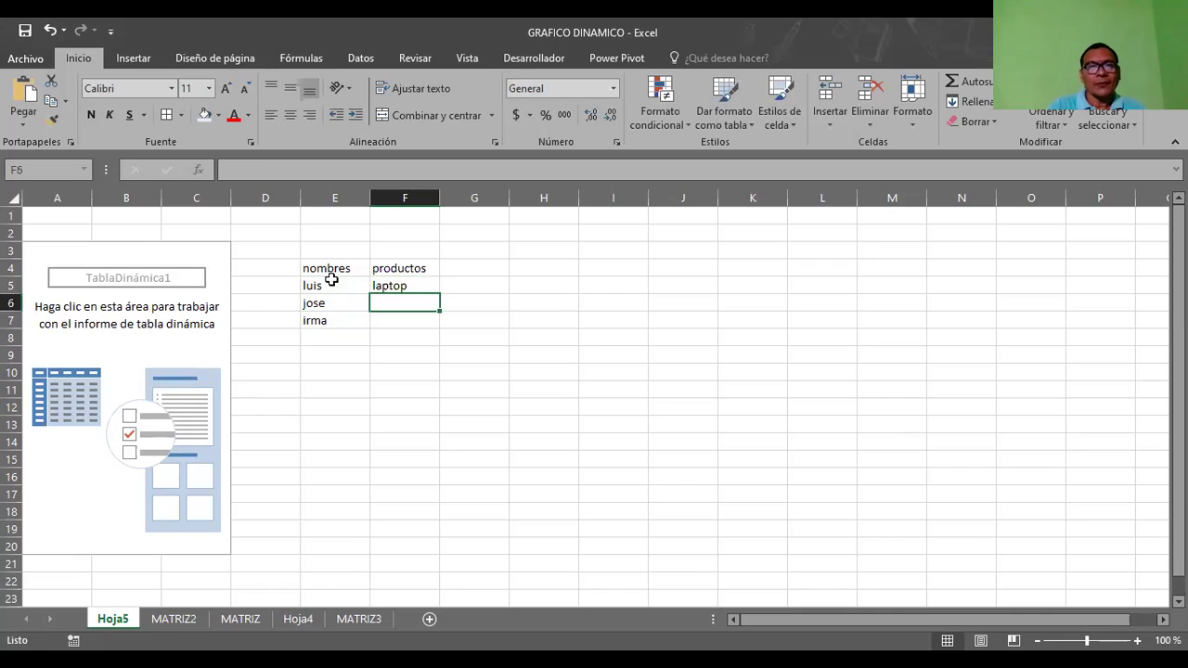
{"action": "type", "text": "tablet"}
{"action": "key", "text": "Return"}
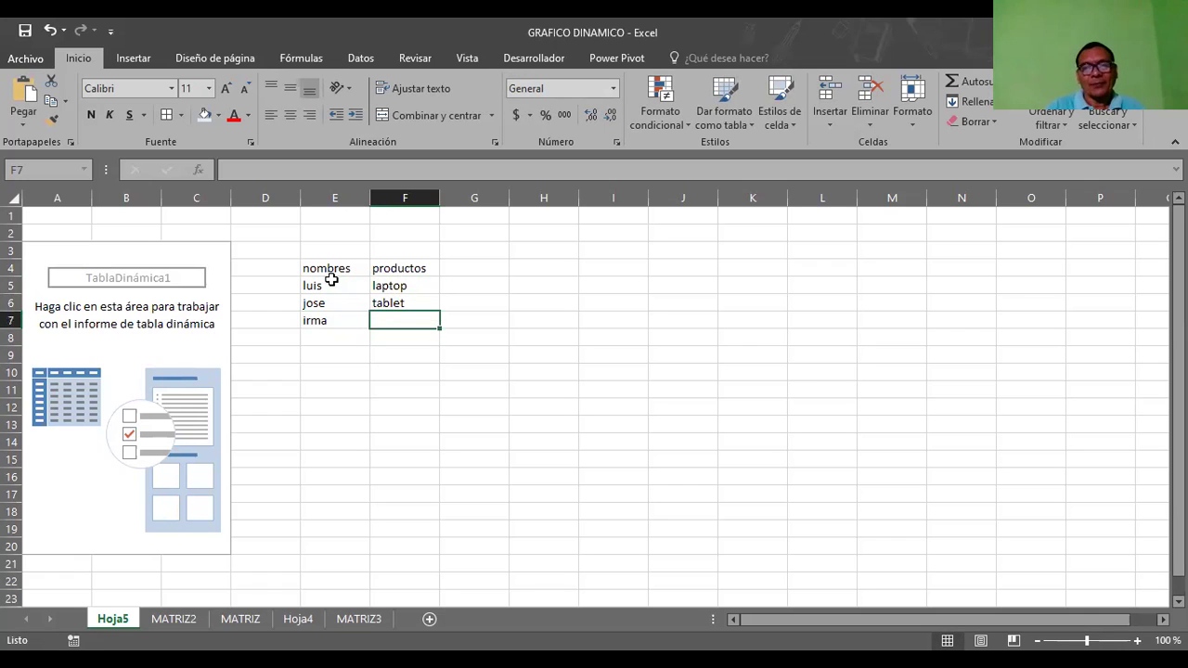
{"action": "left_click_drag", "start_coordinate": [327, 269], "coordinate": [409, 327]}
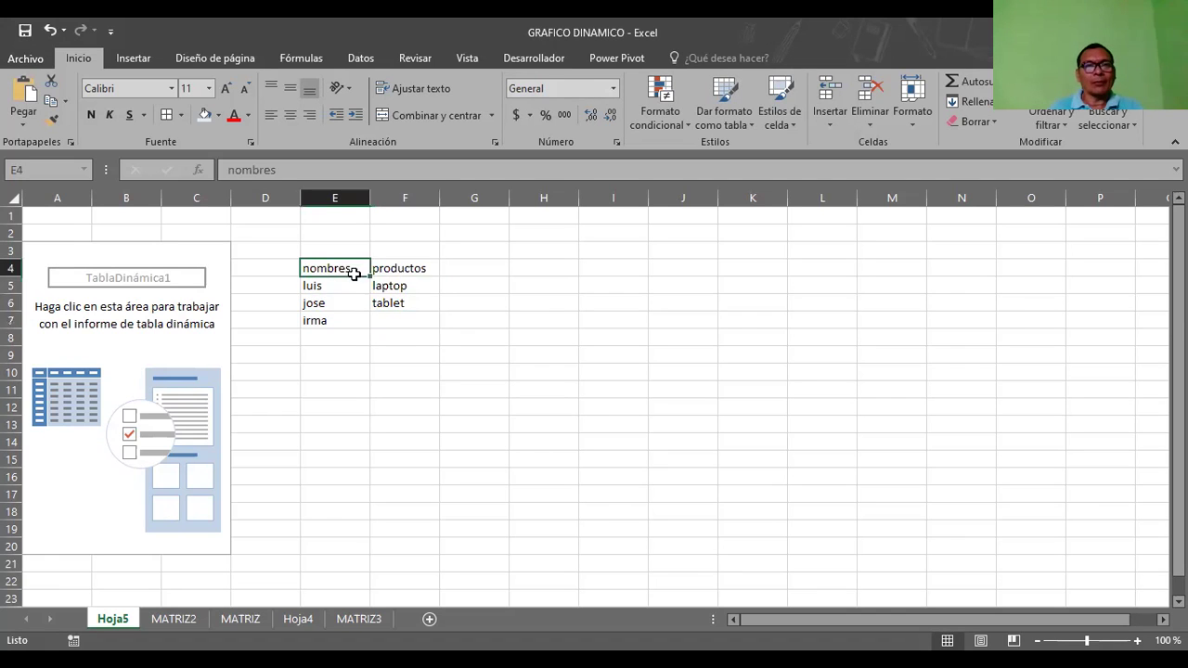
{"action": "key", "text": "Delete"}
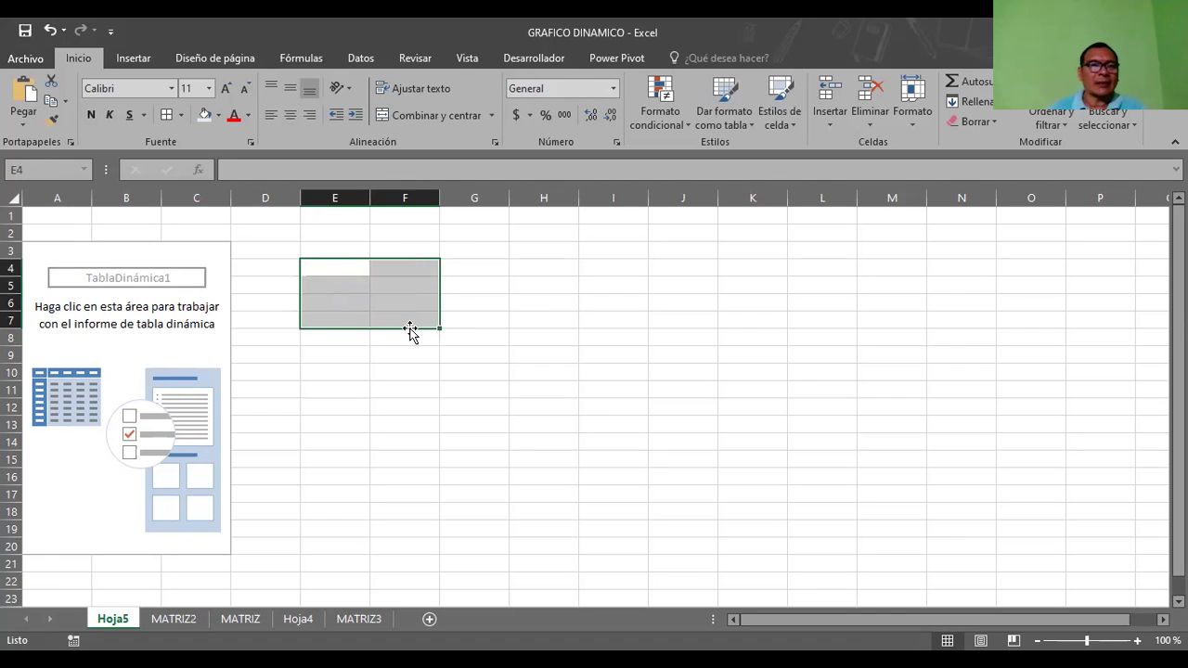
{"action": "left_click", "coordinate": [376, 391]}
Add VENDEDOR and PRODUCTOS as rows and sum TOTAL in the values, grand total 8842
{"action": "left_click", "coordinate": [134, 422]}
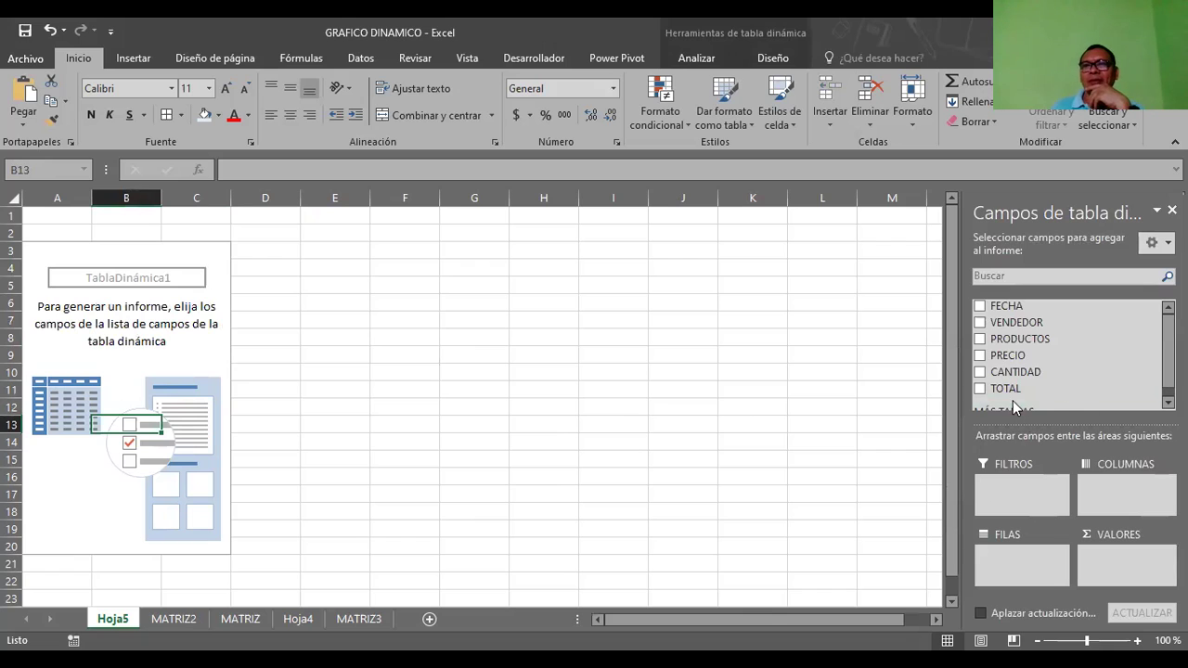
{"action": "scroll", "coordinate": [1148, 348], "scroll_direction": "down", "scroll_amount": 1}
{"action": "scroll", "coordinate": [1148, 348], "scroll_direction": "up", "scroll_amount": 1}
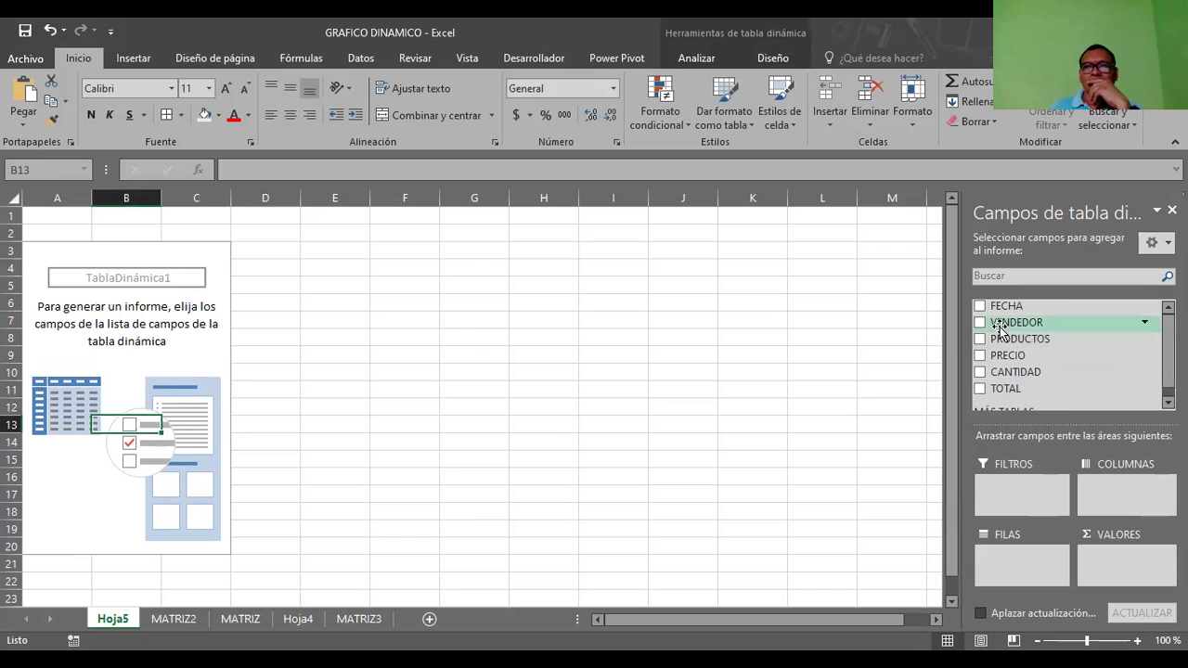
{"action": "left_click", "coordinate": [980, 323]}
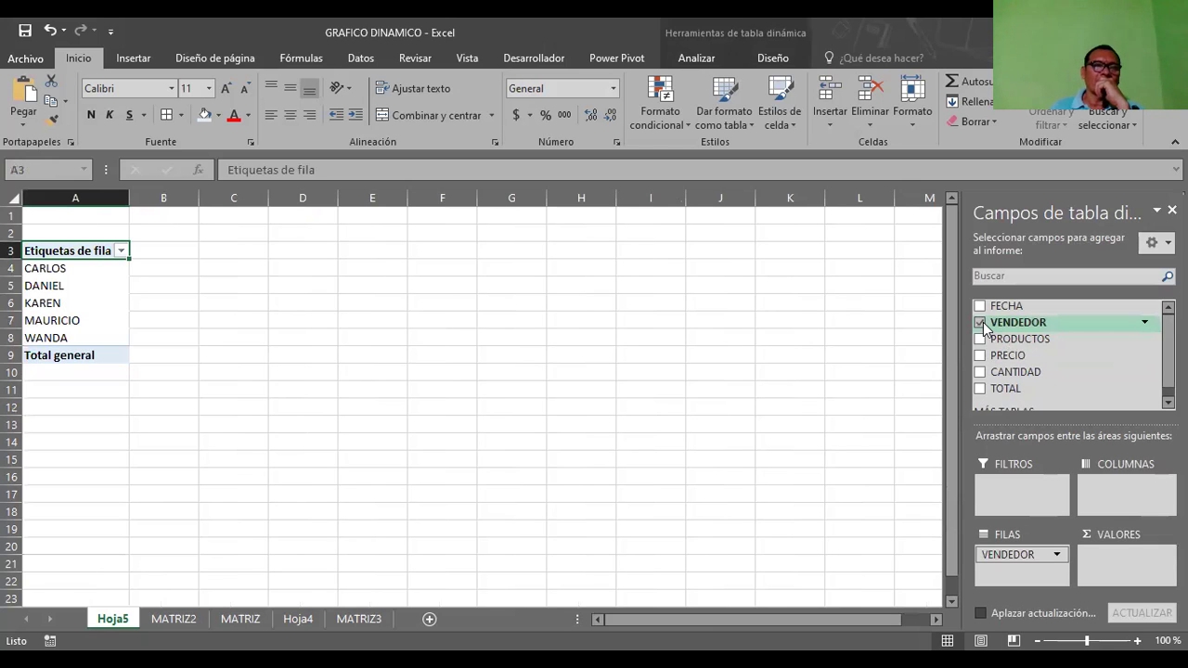
{"action": "left_click", "coordinate": [979, 339]}
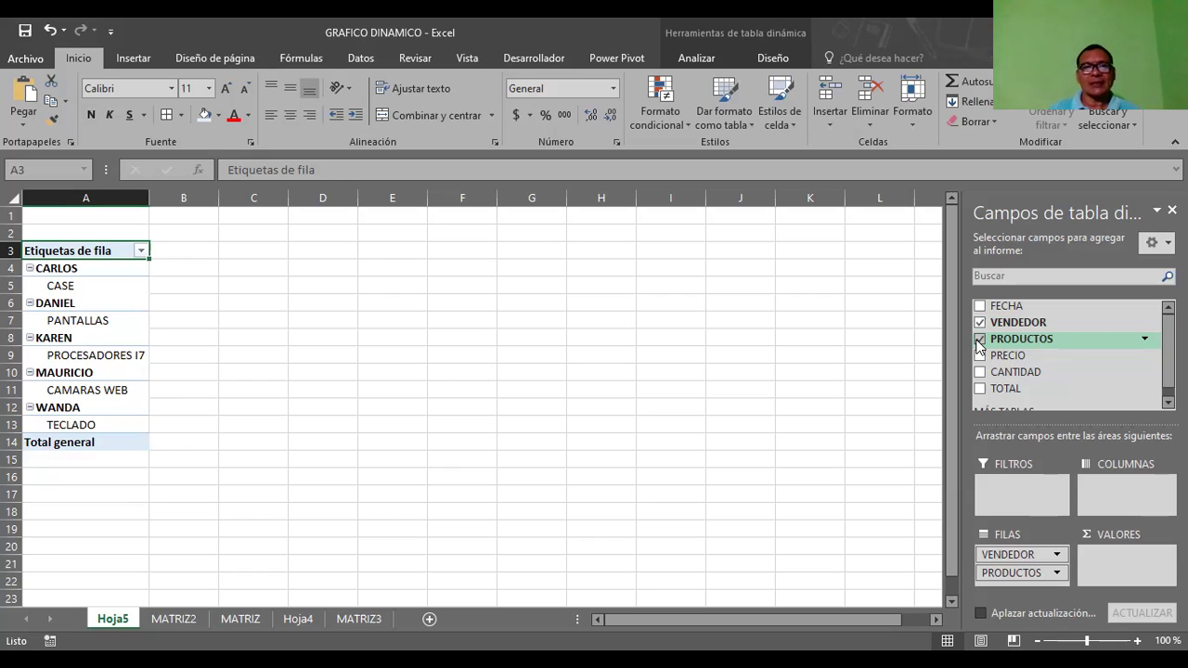
{"action": "left_click_drag", "start_coordinate": [1006, 397], "coordinate": [1121, 557]}
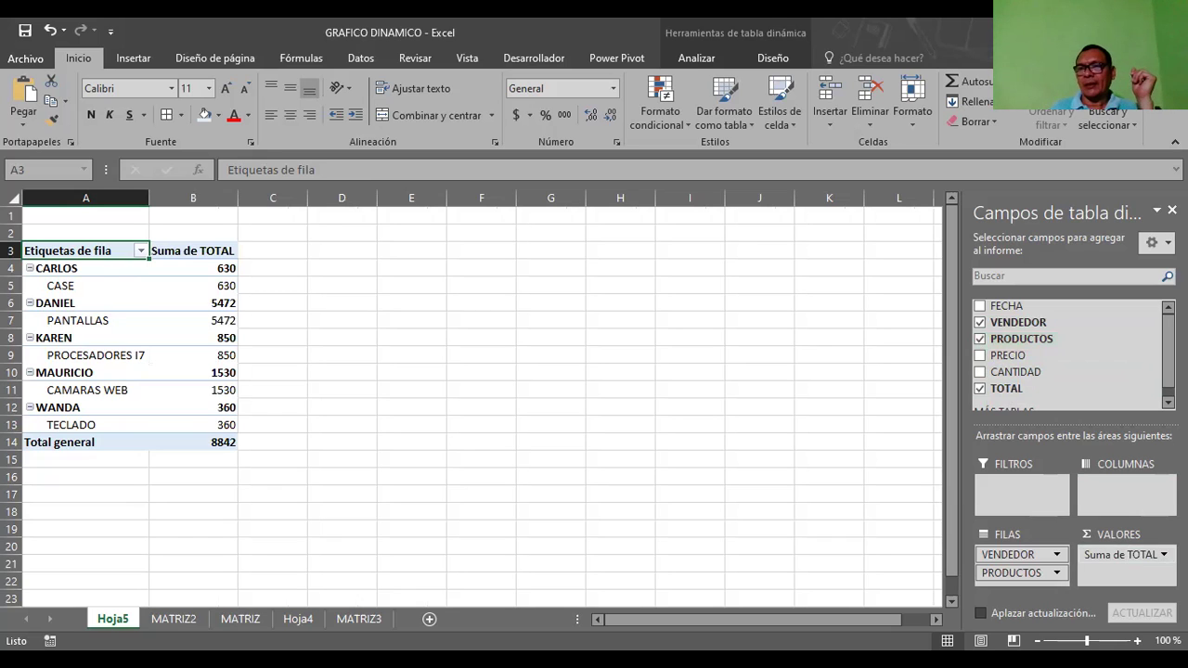
Change the TOTAL value field to summarize by Máx after trying Cuenta and Promedio
{"action": "left_click", "coordinate": [1163, 554]}
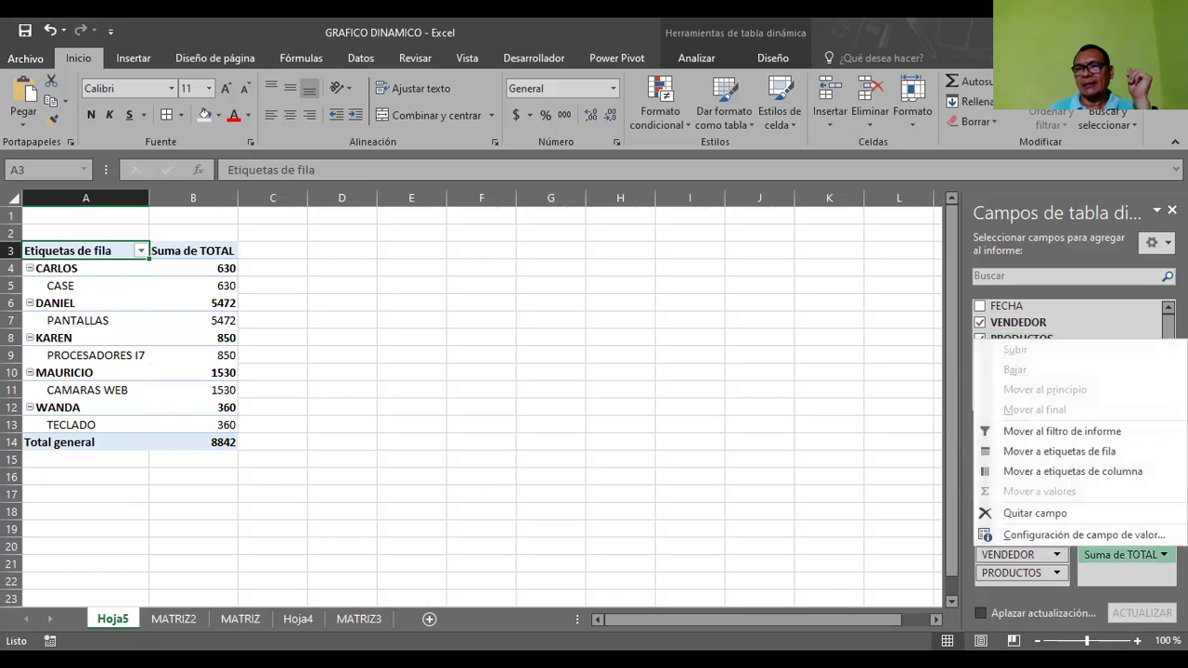
{"action": "left_click", "coordinate": [1052, 531]}
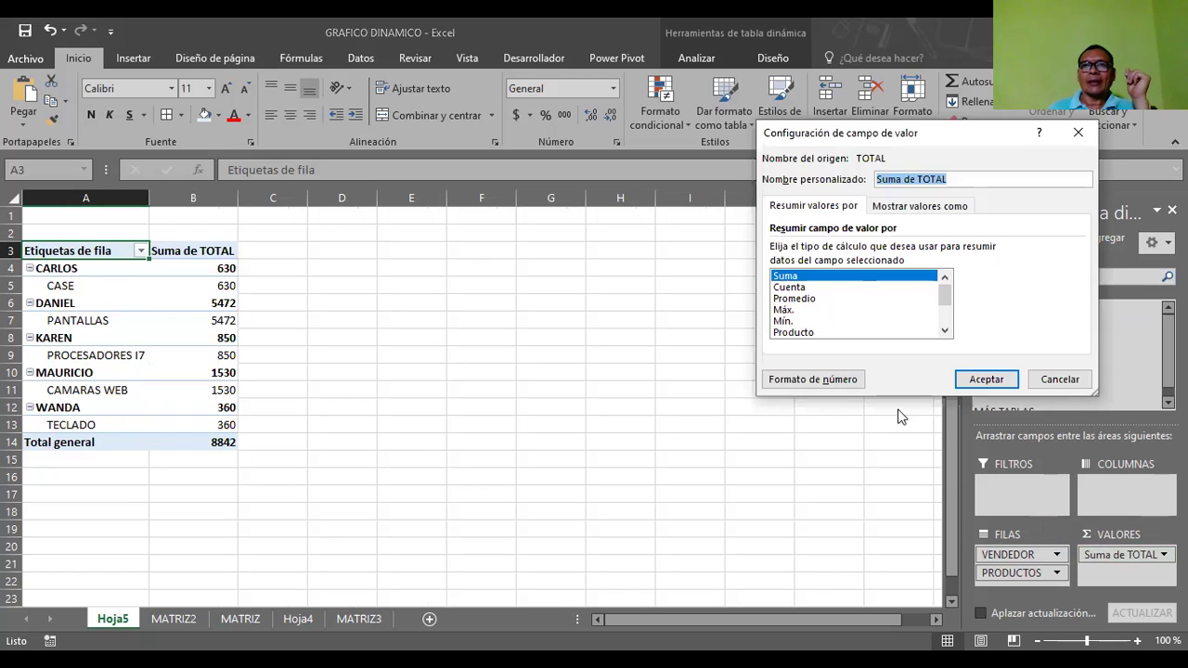
{"action": "left_click", "coordinate": [795, 287]}
{"action": "left_click", "coordinate": [795, 299]}
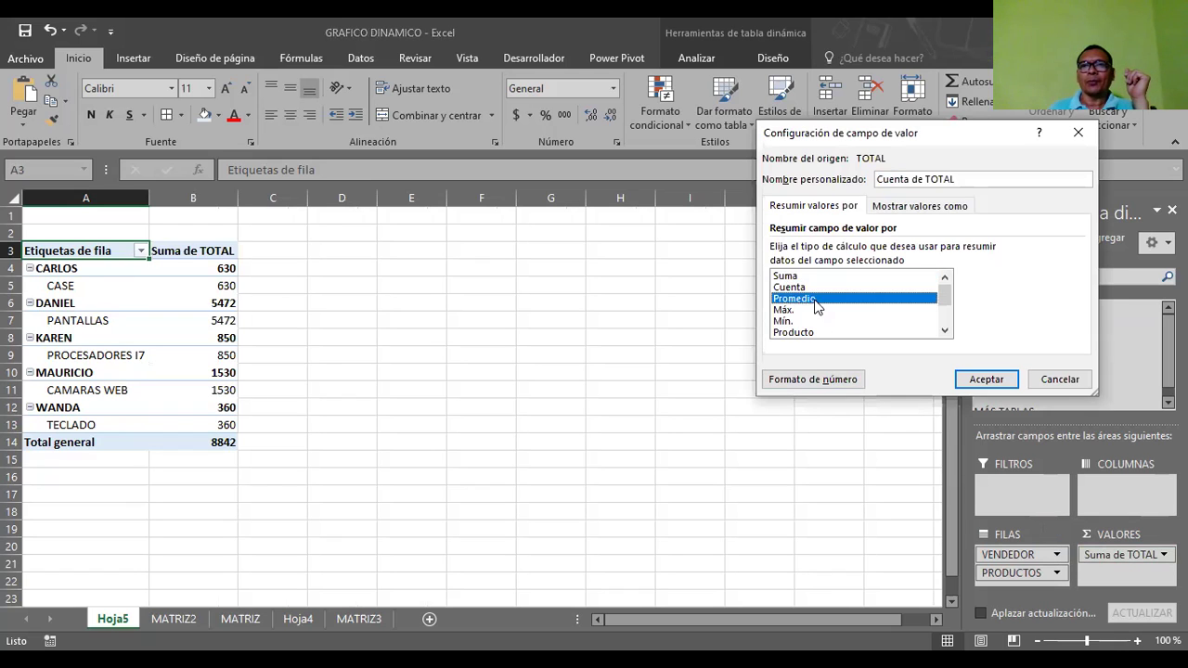
{"action": "left_click", "coordinate": [793, 310]}
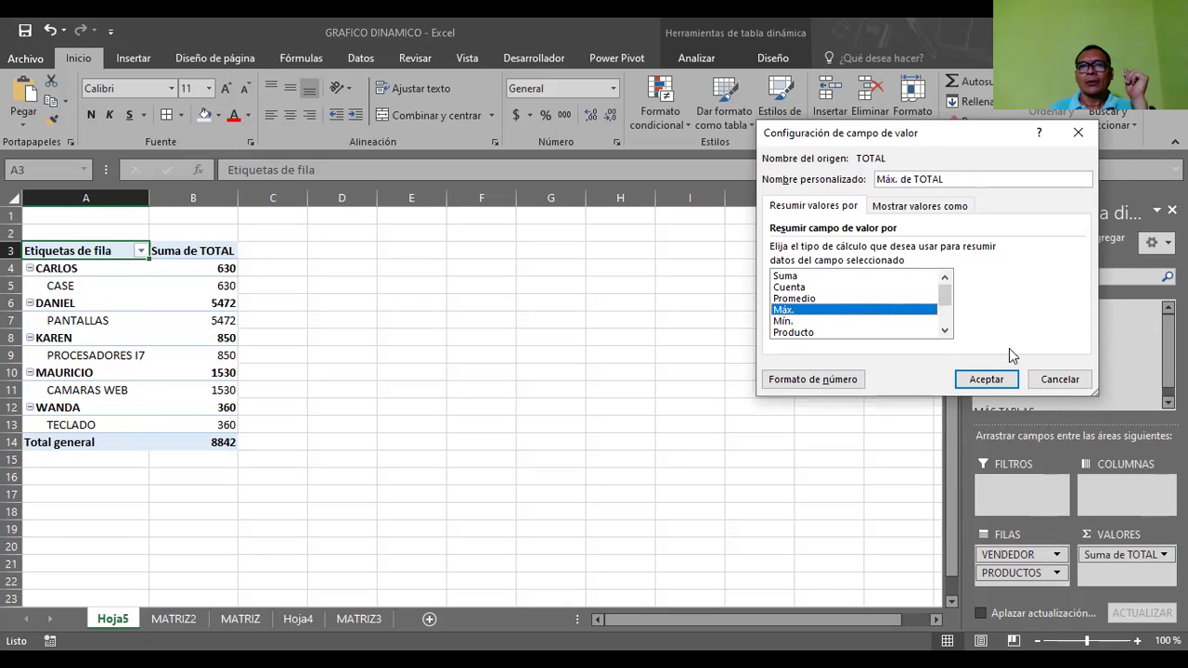
{"action": "left_click", "coordinate": [976, 374]}
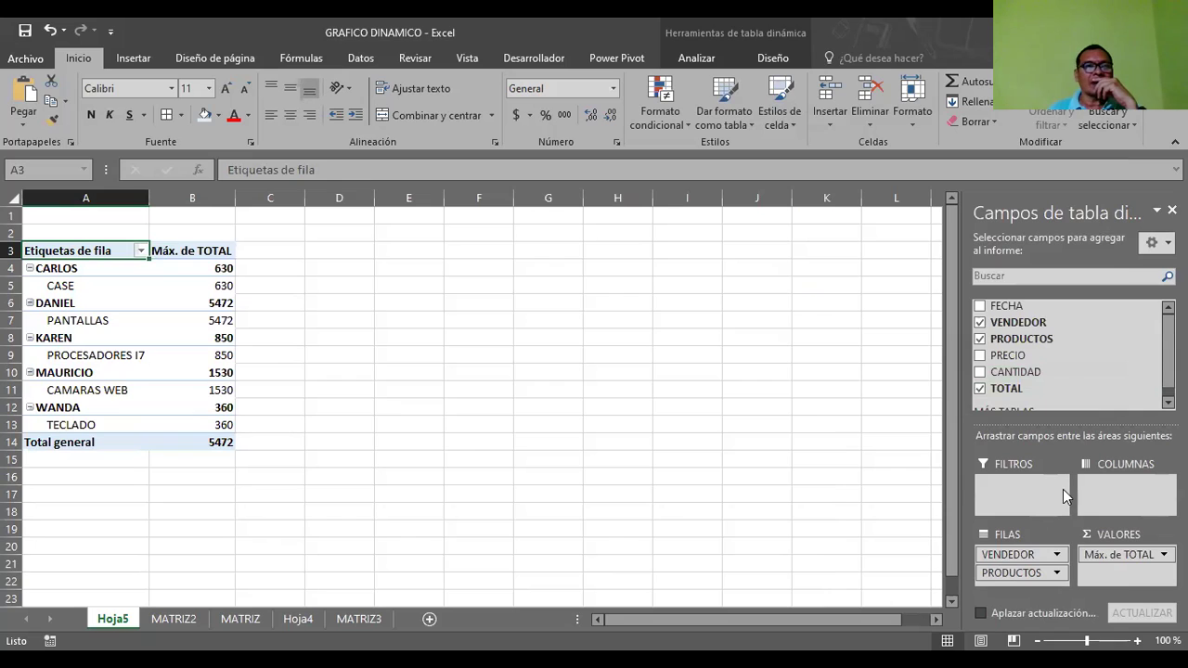
Switch the TOTAL value field summary back to Suma
{"action": "left_click", "coordinate": [141, 268]}
{"action": "left_click", "coordinate": [195, 254]}
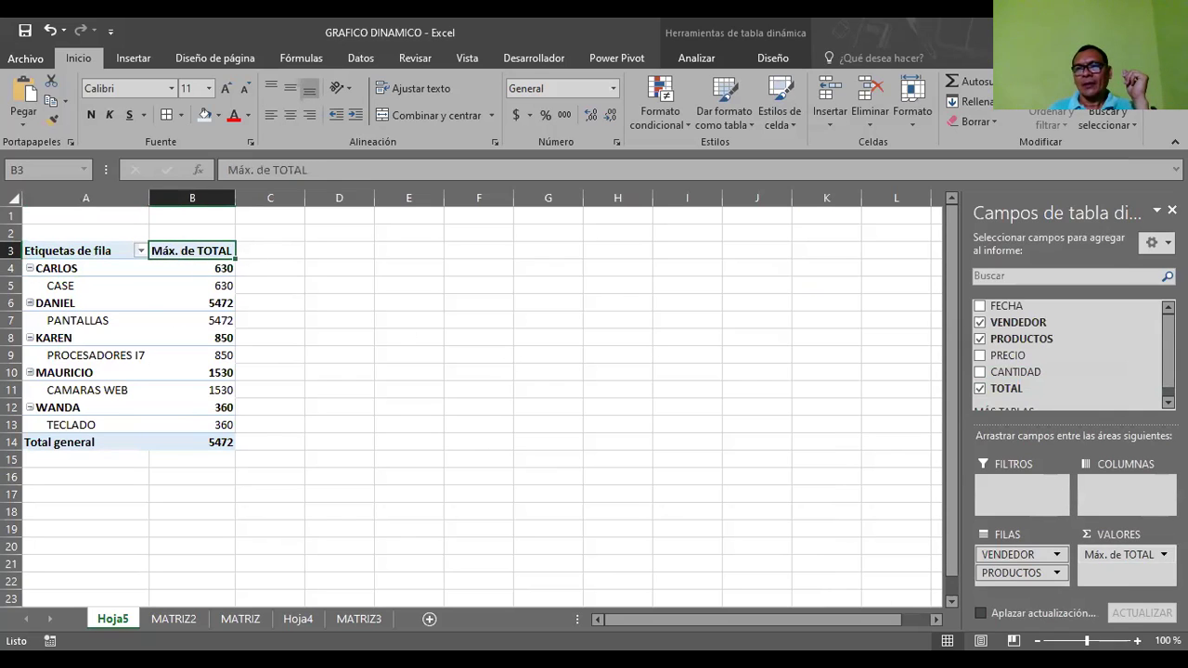
{"action": "left_click", "coordinate": [1123, 554]}
{"action": "left_click", "coordinate": [1051, 535]}
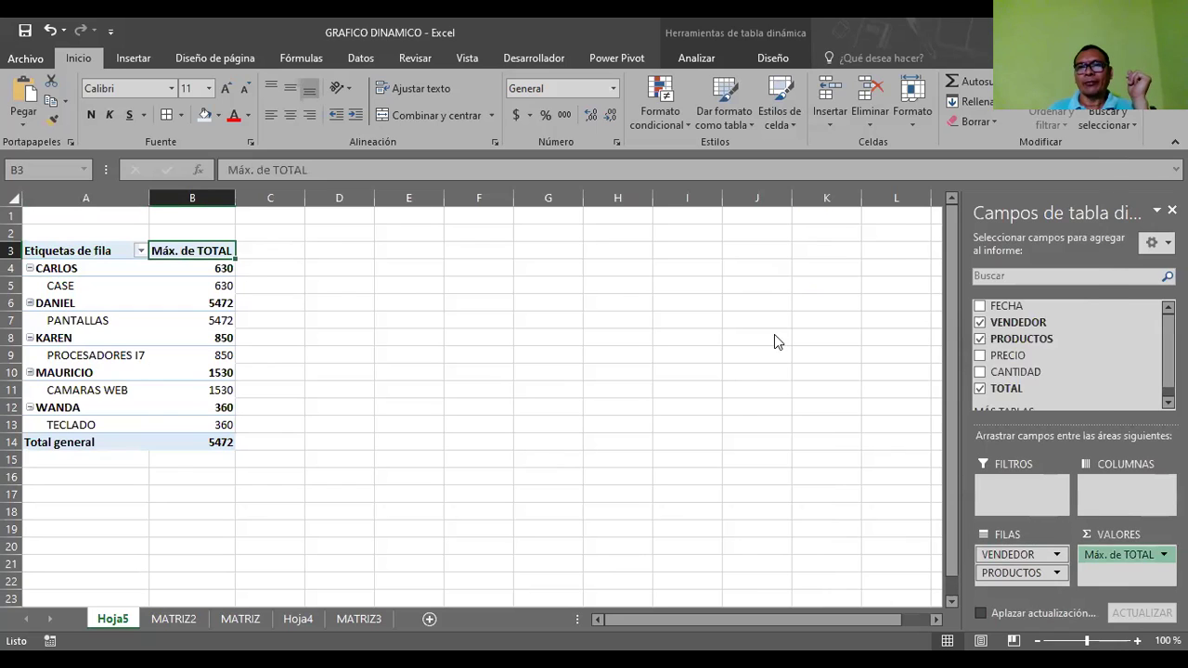
{"action": "left_click", "coordinate": [787, 276]}
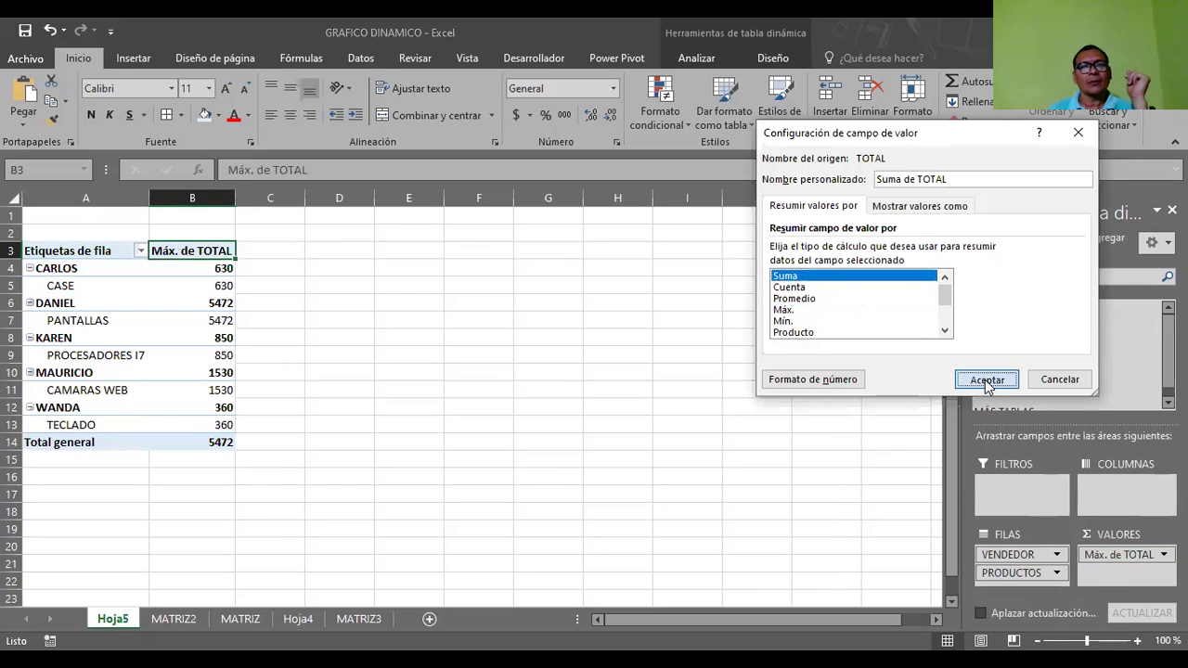
{"action": "left_click", "coordinate": [986, 380]}
Summarize TOTAL as Promedio, giving a Total general of 1768.4
{"action": "left_click", "coordinate": [682, 403]}
{"action": "left_click_drag", "start_coordinate": [212, 269], "coordinate": [184, 424]}
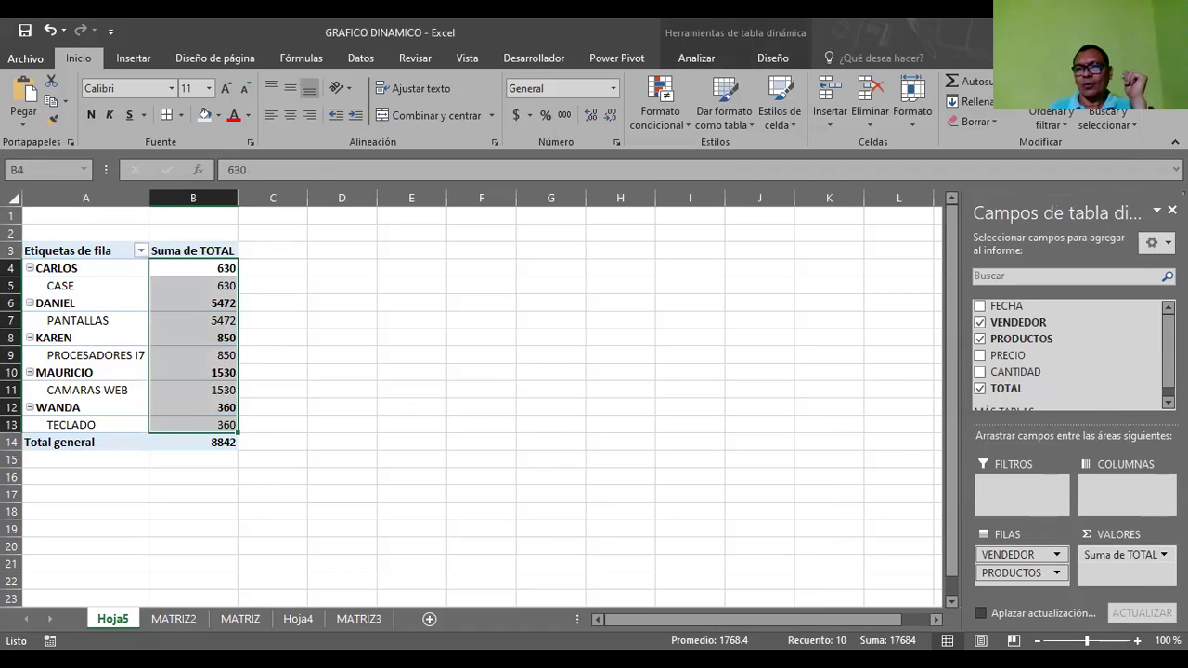
{"action": "left_click", "coordinate": [1128, 554]}
{"action": "left_click", "coordinate": [1095, 537]}
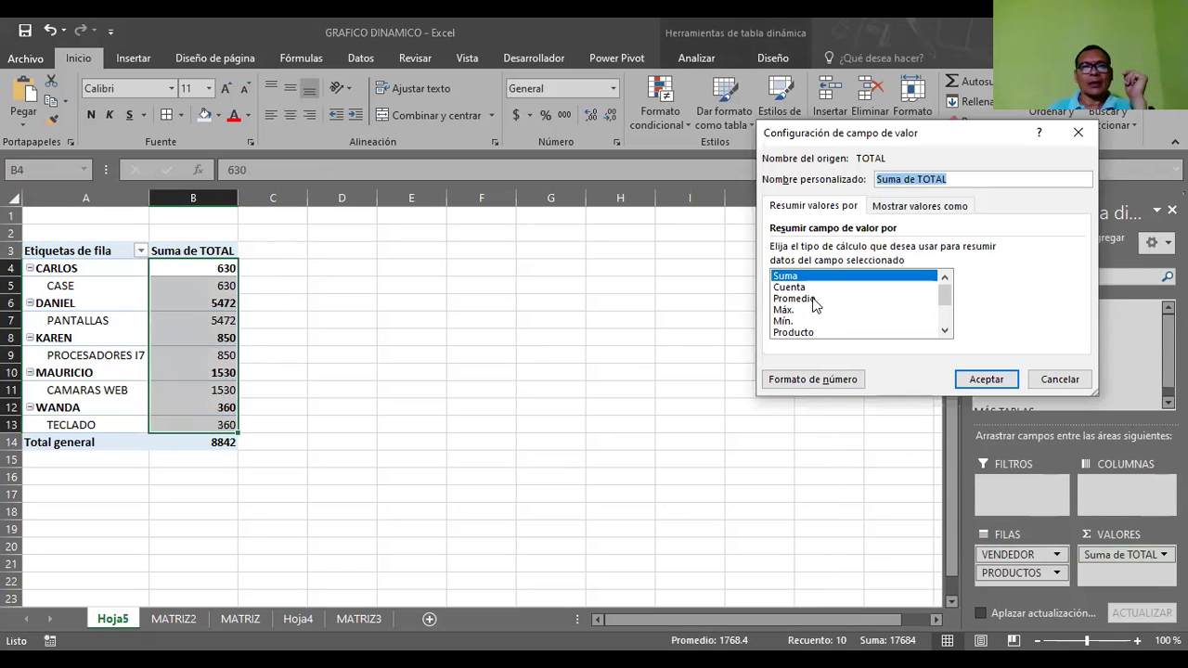
{"action": "left_click", "coordinate": [813, 299]}
{"action": "left_click", "coordinate": [982, 381]}
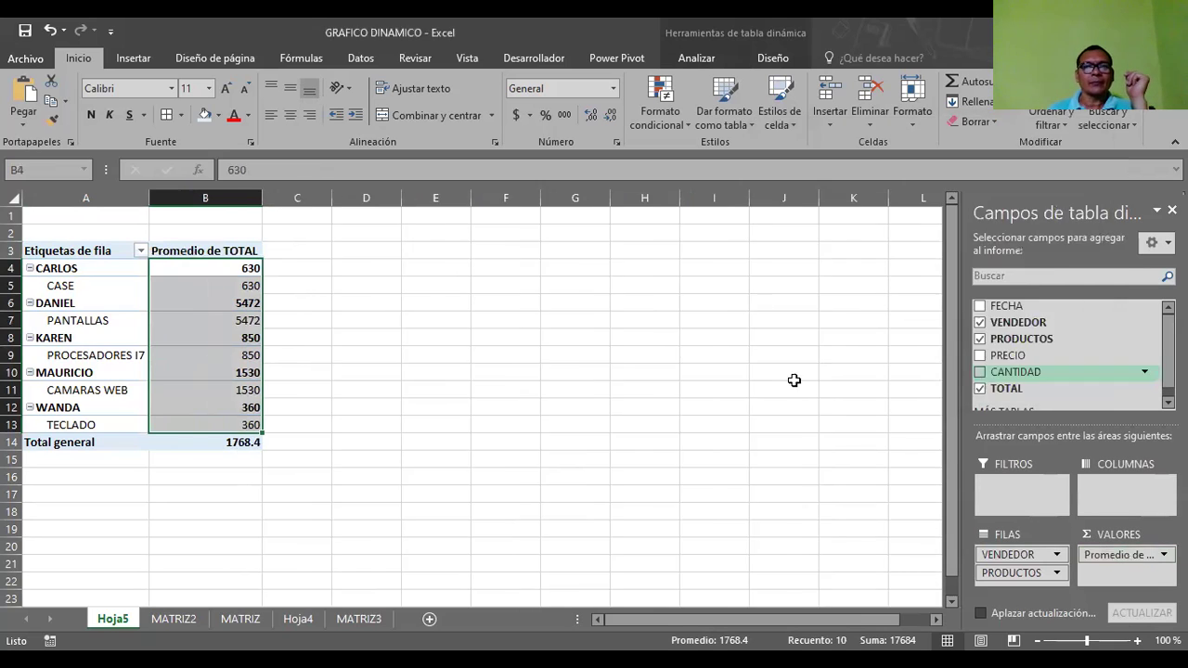
{"action": "left_click_drag", "start_coordinate": [316, 315], "coordinate": [390, 385]}
Put PRECIO in the pivot columns and move VENDEDOR from rows into columns beneath PRECIO
{"action": "left_click", "coordinate": [436, 356]}
{"action": "left_click", "coordinate": [192, 250]}
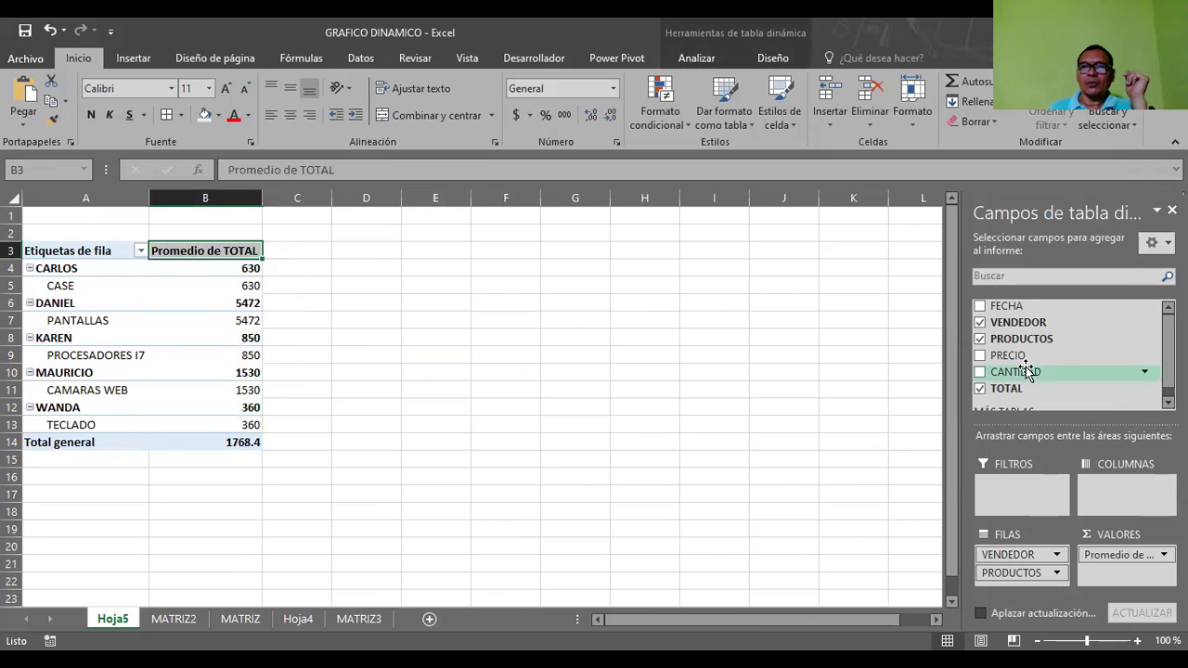
{"action": "mouse_move", "coordinate": [1011, 355]}
{"action": "left_mouse_down"}
{"action": "mouse_move", "coordinate": [1026, 484]}
{"action": "mouse_move", "coordinate": [1108, 495]}
{"action": "left_mouse_up"}
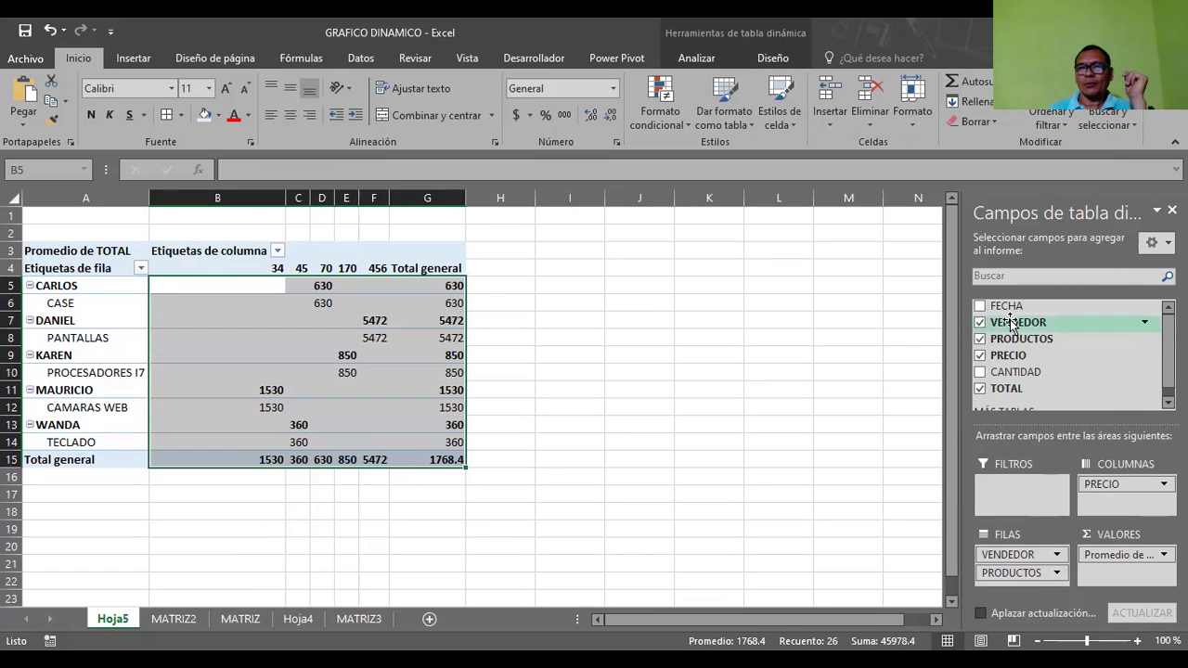
{"action": "left_click_drag", "start_coordinate": [1011, 322], "coordinate": [1114, 502]}
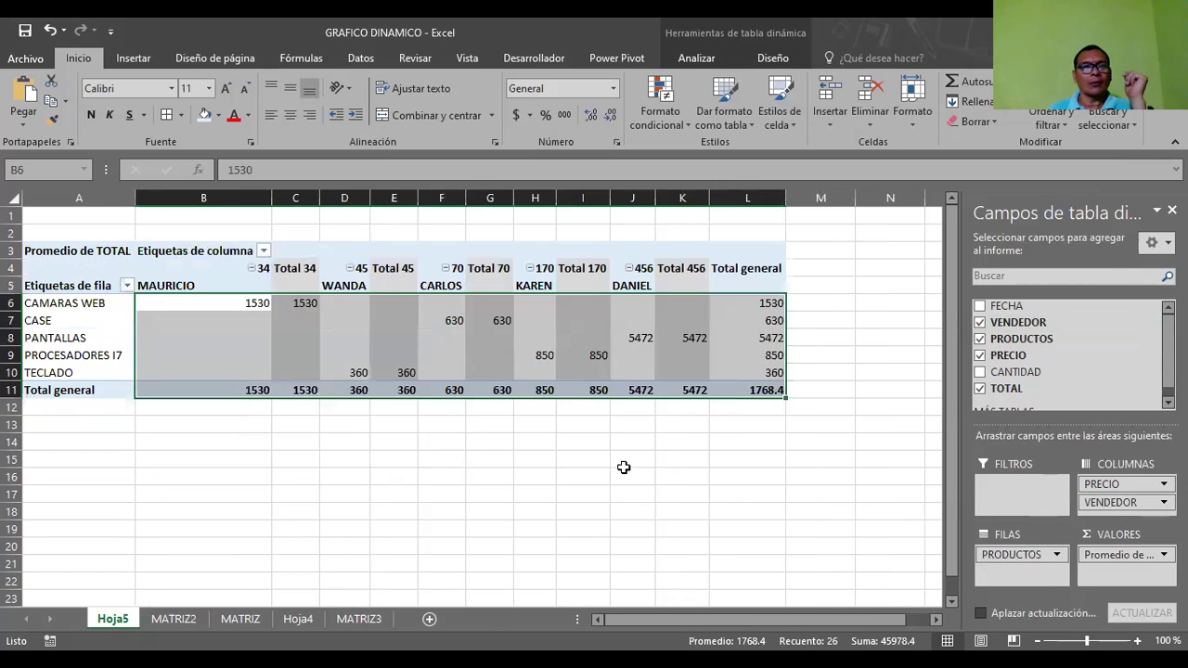
Inspect cells around the pivot, then switch to the MATRIZ2 source sheet with Ctrl+PageDown/PageUp
{"action": "left_click", "coordinate": [239, 447]}
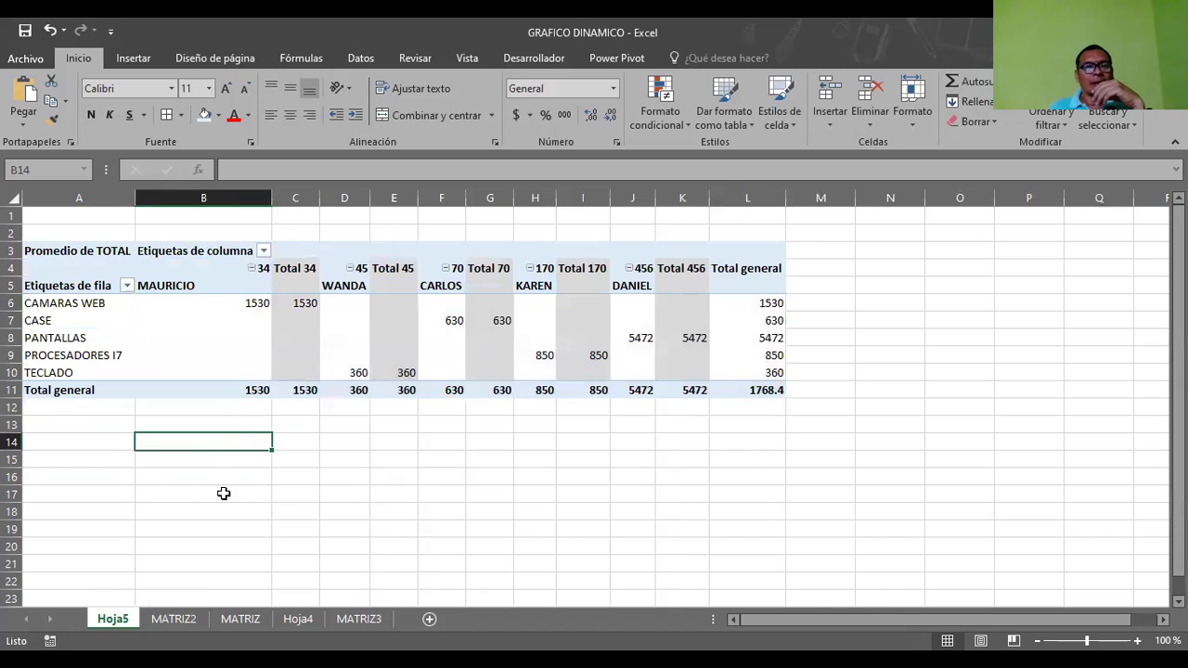
{"action": "left_click", "coordinate": [228, 492]}
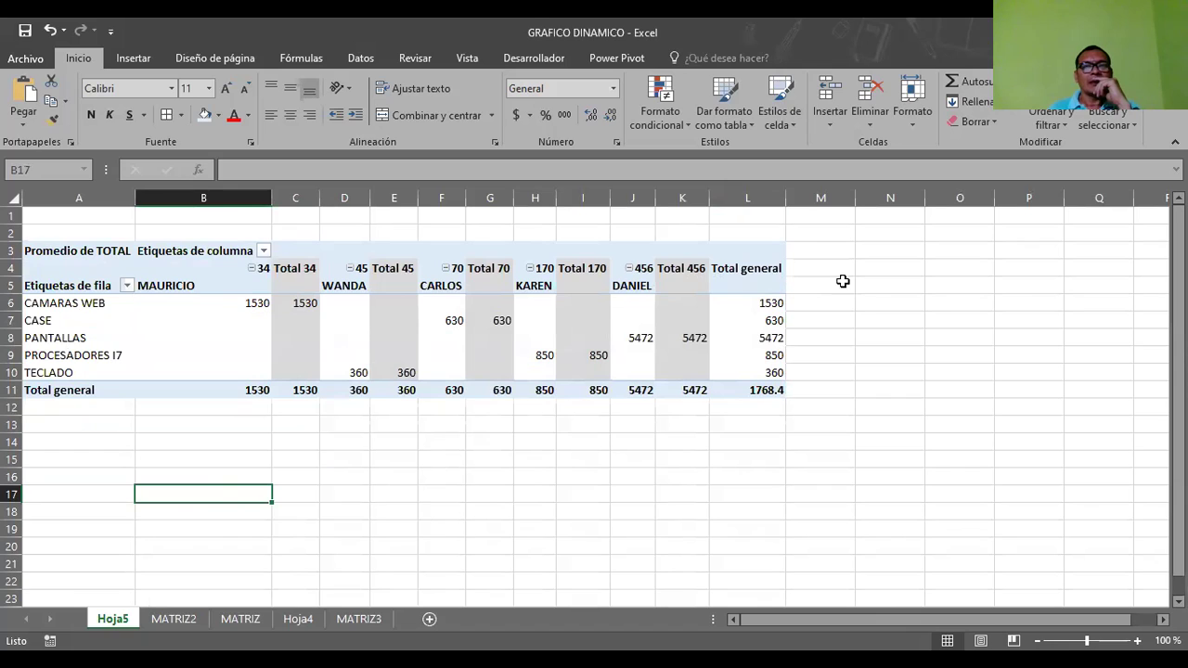
{"action": "left_click", "coordinate": [264, 269]}
{"action": "left_click", "coordinate": [278, 268]}
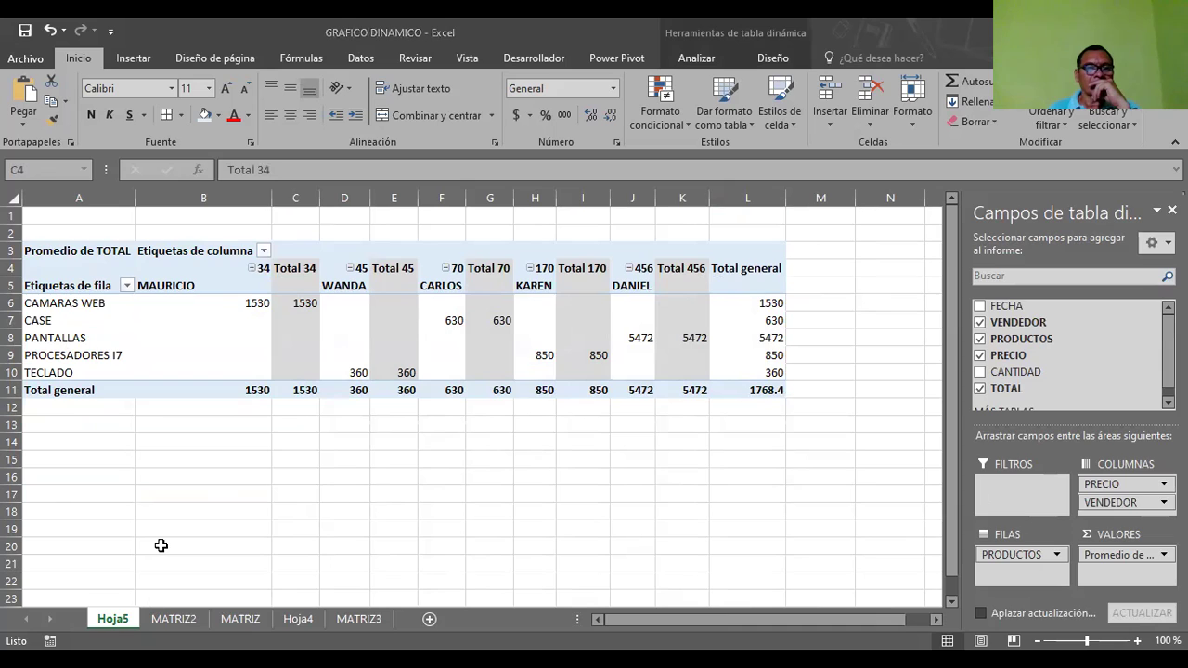
{"action": "key", "text": "ctrl+Page_Down"}
{"action": "key", "text": "ctrl+Page_Down"}
{"action": "key", "text": "ctrl+Page_Down"}
{"action": "key", "text": "ctrl+Page_Up"}
{"action": "key", "text": "ctrl+Page_Up"}
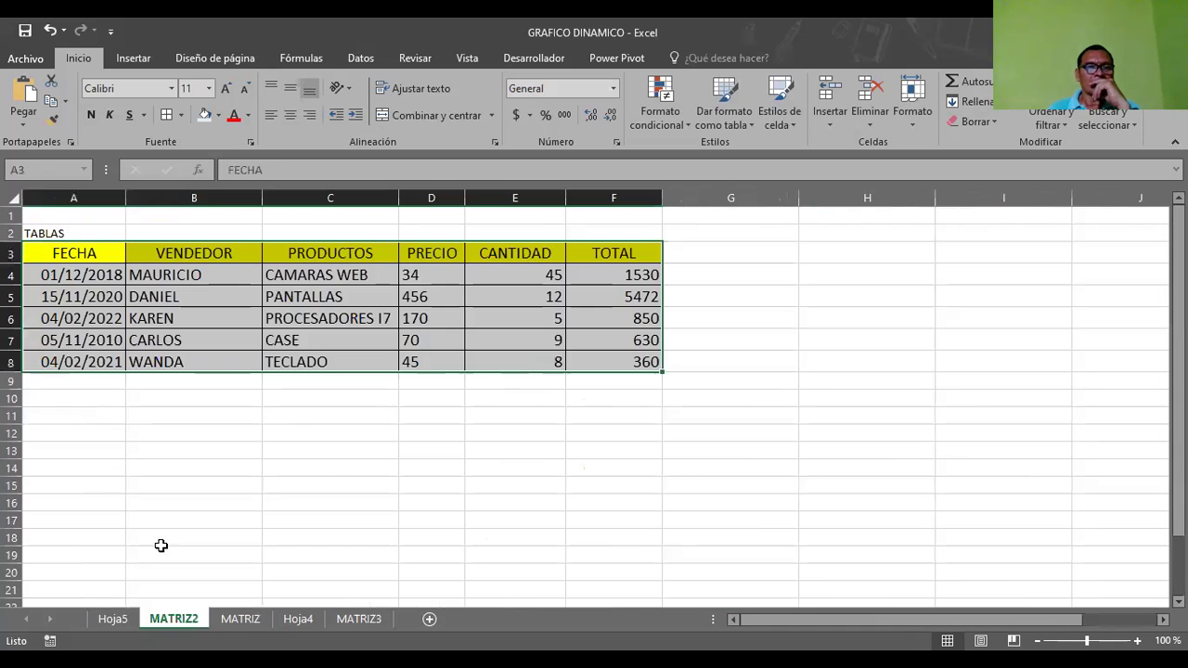
Go back to Hoja5 and select a pivot cell to show the PivotTable Fields pane
{"action": "left_click", "coordinate": [318, 488]}
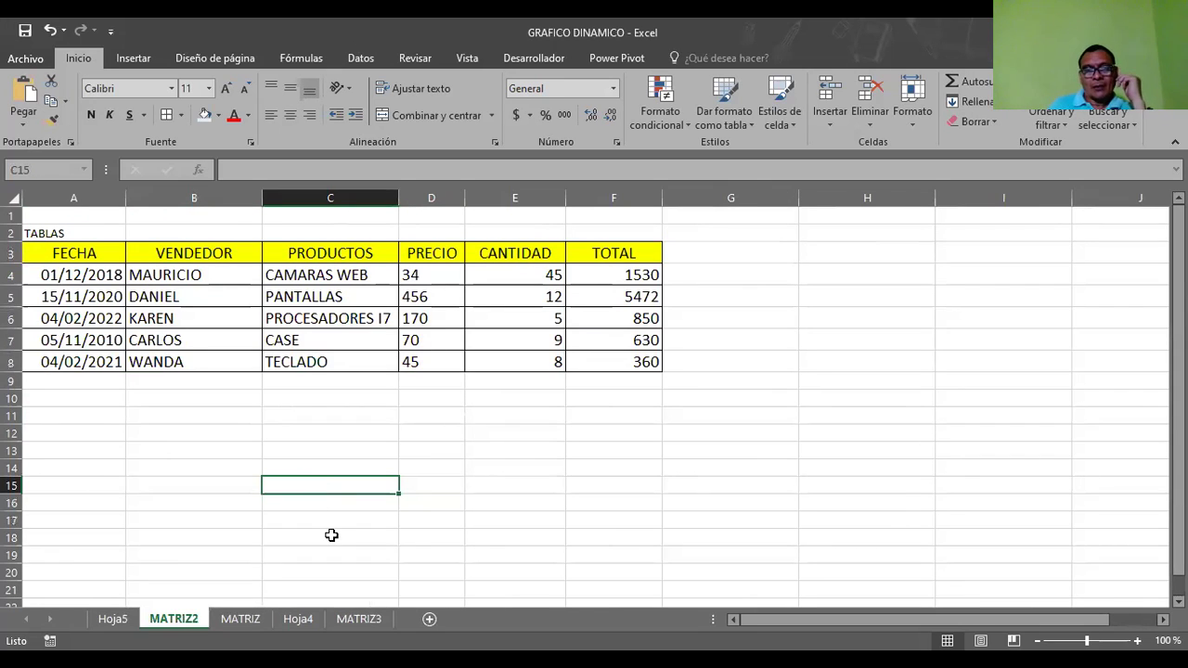
{"action": "key", "text": "ctrl+Page_Up"}
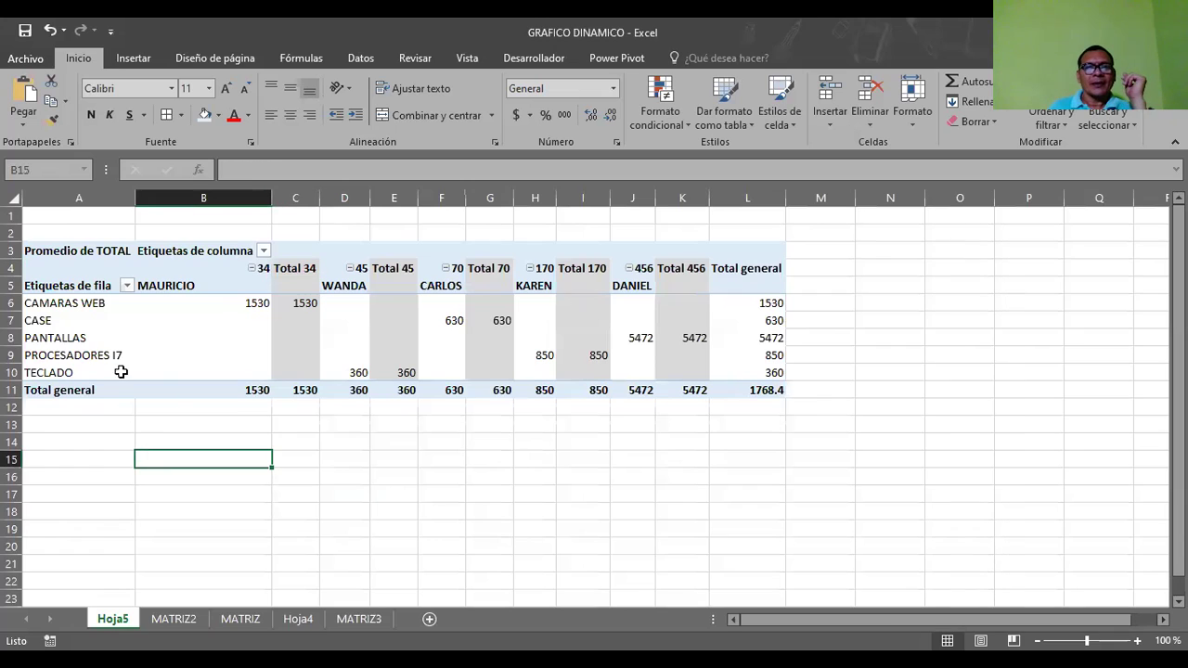
{"action": "left_click", "coordinate": [312, 247]}
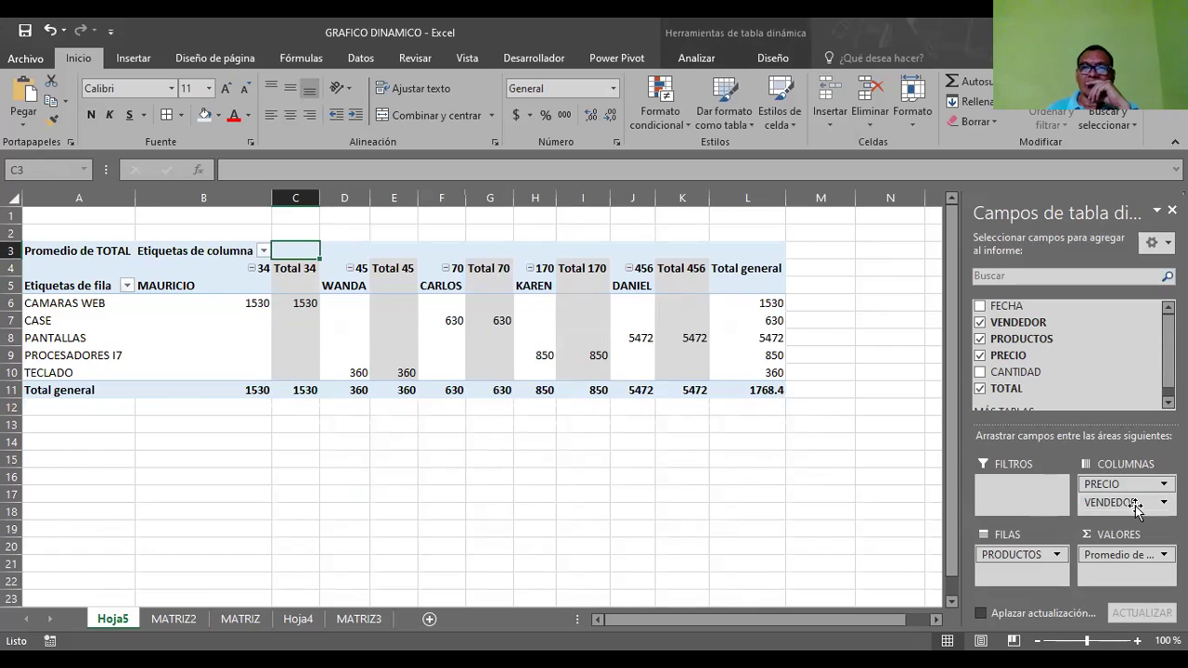
Remove PRECIO, VENDEDOR, PRODUCTOS and Promedio de TOTAL, then re-add PRODUCTOS as rows
{"action": "left_click_drag", "start_coordinate": [1128, 485], "coordinate": [783, 480]}
{"action": "left_click_drag", "start_coordinate": [1116, 485], "coordinate": [801, 469]}
{"action": "left_click_drag", "start_coordinate": [1027, 555], "coordinate": [857, 449]}
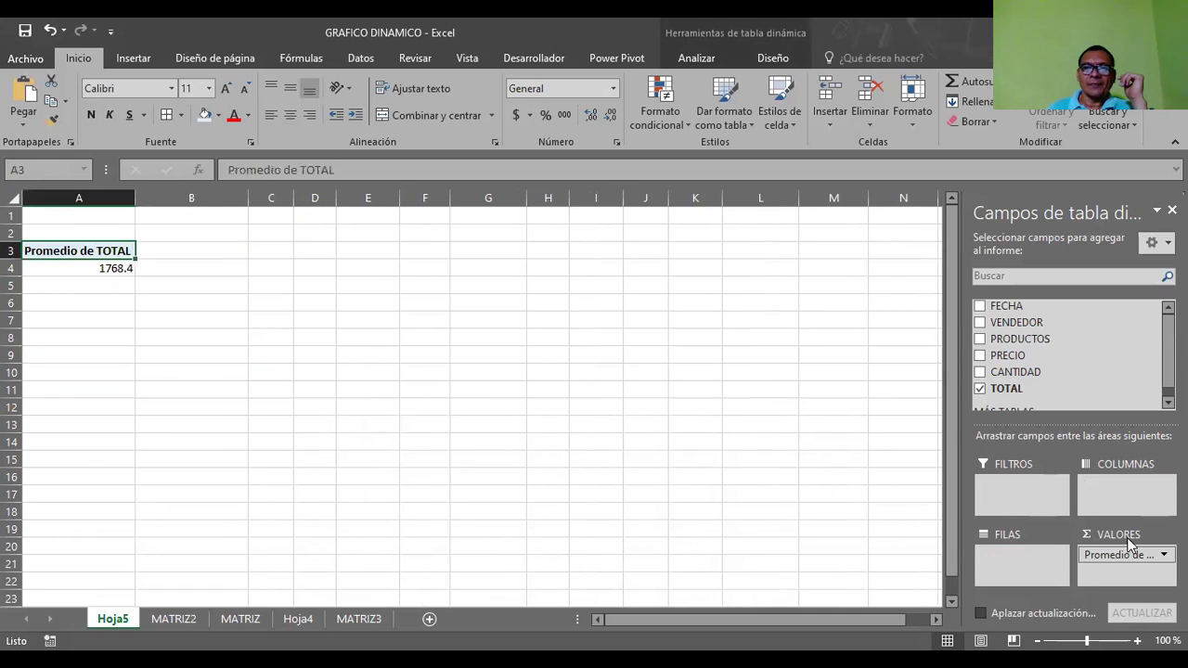
{"action": "left_click_drag", "start_coordinate": [1118, 555], "coordinate": [868, 471]}
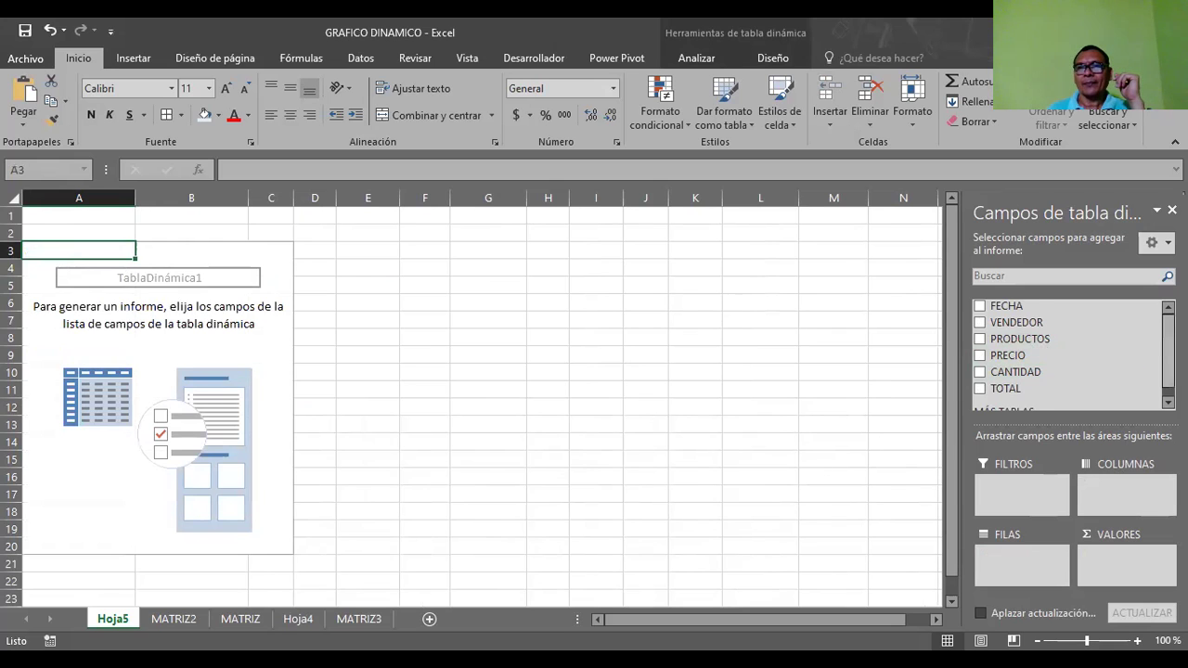
{"action": "scroll", "coordinate": [1068, 352], "scroll_direction": "down", "scroll_amount": 1}
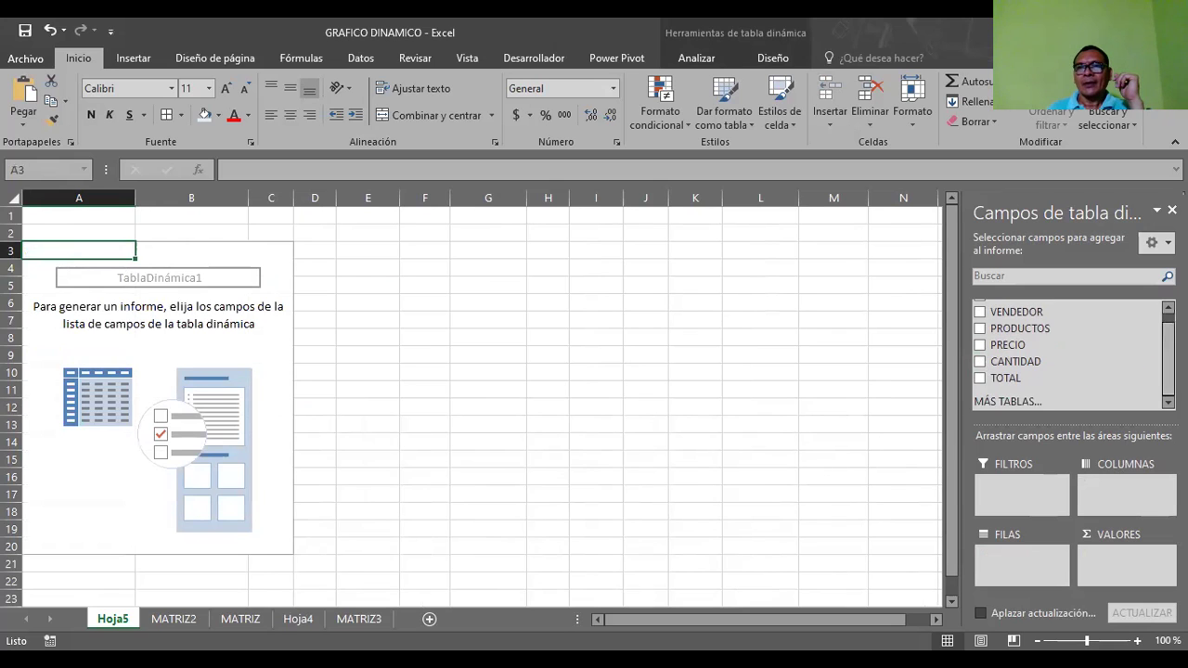
{"action": "left_click", "coordinate": [980, 331]}
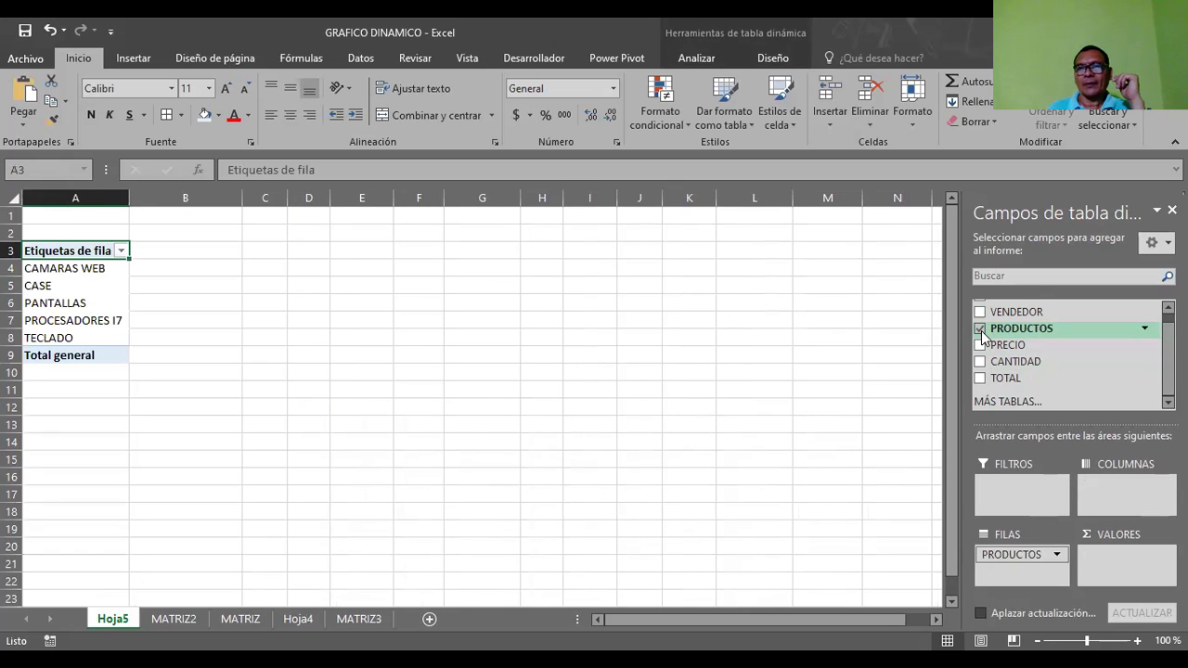
Make PRODUCTOS the report filter and PRECIO the rows, dropping a briefly added VENDEDOR
{"action": "left_click_drag", "start_coordinate": [982, 336], "coordinate": [1019, 488]}
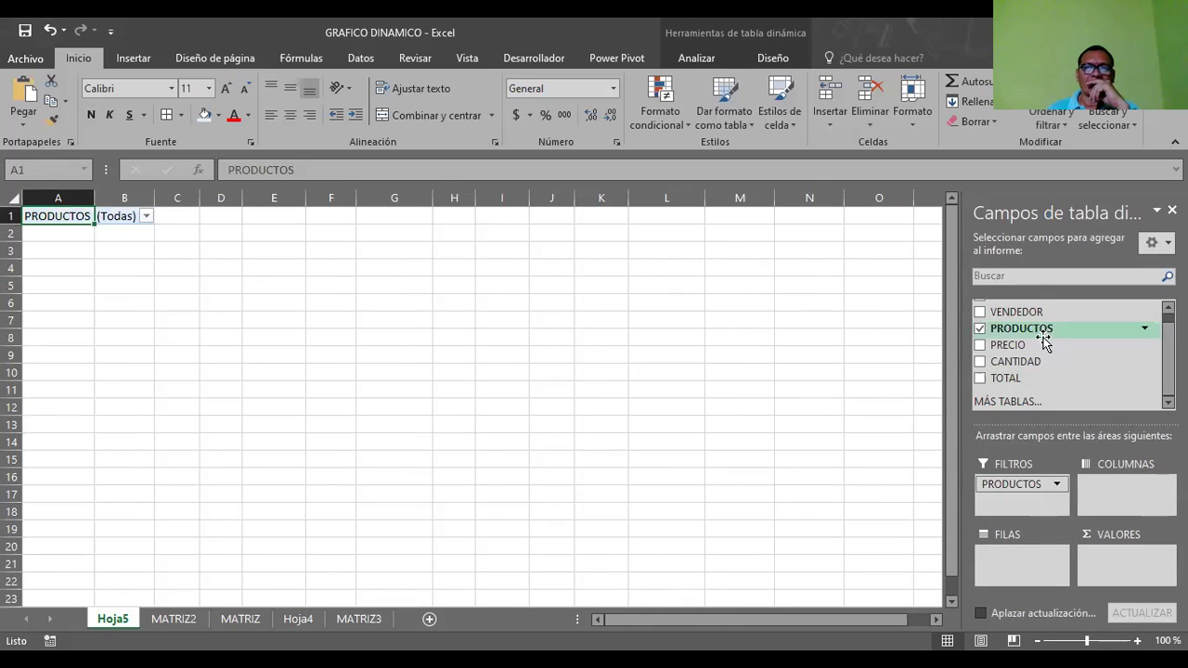
{"action": "mouse_move", "coordinate": [1030, 344]}
{"action": "left_mouse_down"}
{"action": "mouse_move", "coordinate": [1125, 494]}
{"action": "mouse_move", "coordinate": [1005, 554]}
{"action": "left_mouse_up"}
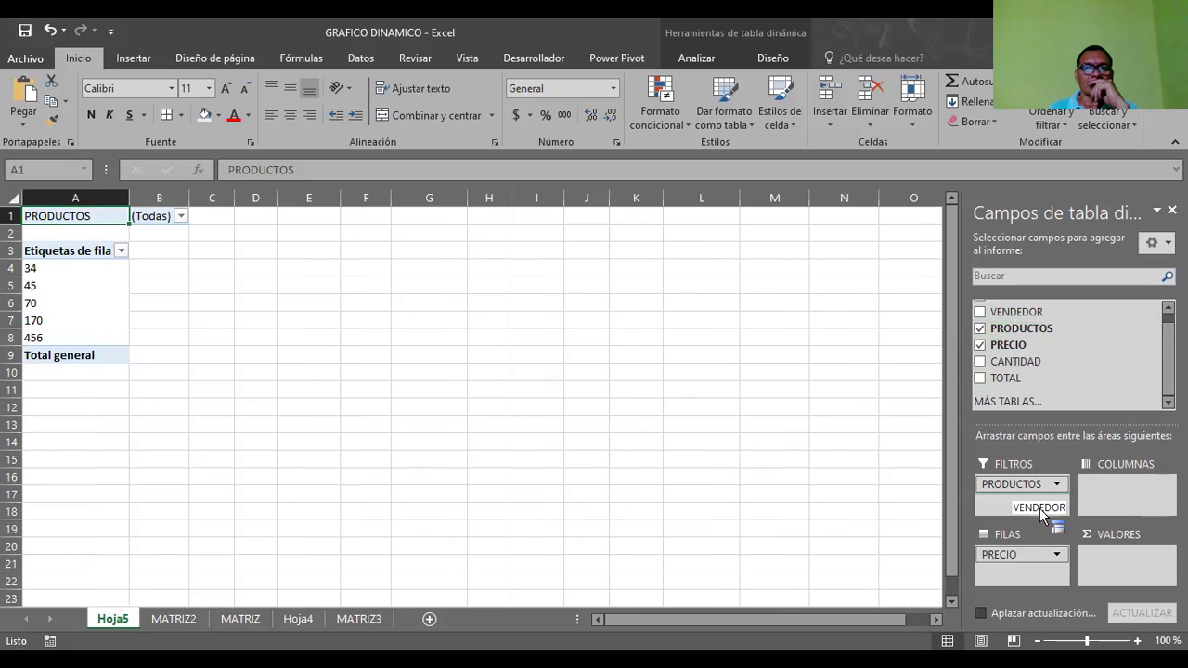
{"action": "left_click_drag", "start_coordinate": [1035, 312], "coordinate": [1018, 559]}
{"action": "left_click", "coordinate": [1013, 551]}
{"action": "left_click", "coordinate": [1008, 568]}
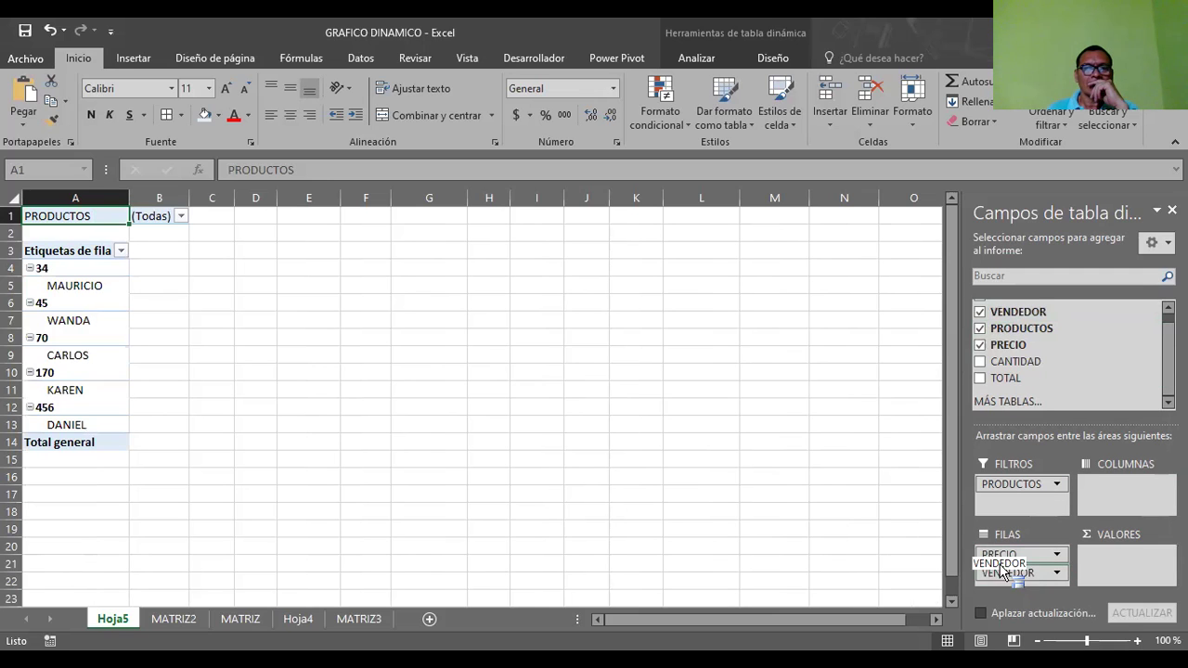
{"action": "left_click_drag", "start_coordinate": [1004, 573], "coordinate": [1010, 557]}
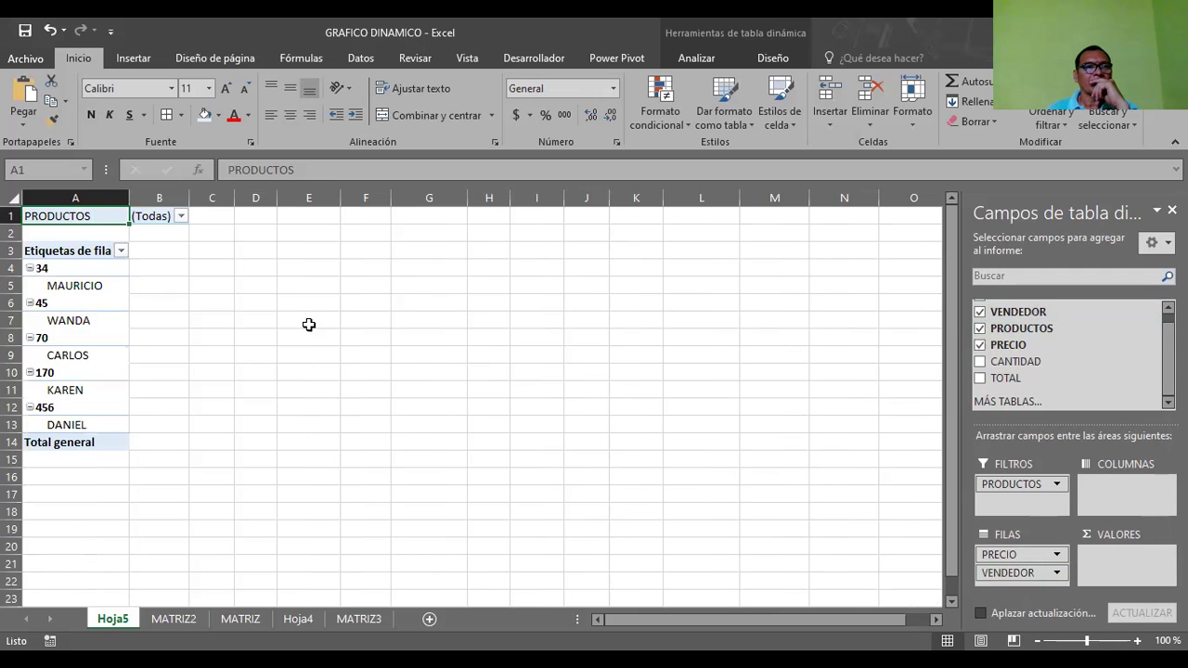
{"action": "left_click_drag", "start_coordinate": [993, 571], "coordinate": [763, 441]}
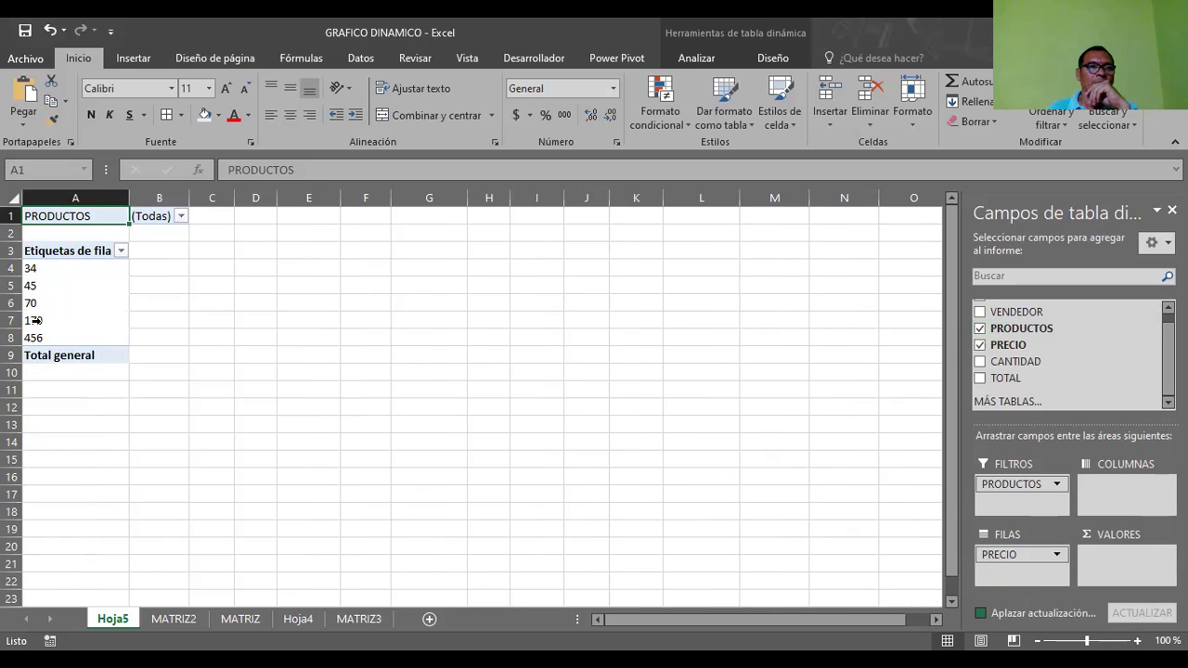
Filter PRODUCTOS to PROCESADORES I7 only, leaving the single price row 170
{"action": "left_click", "coordinate": [181, 217]}
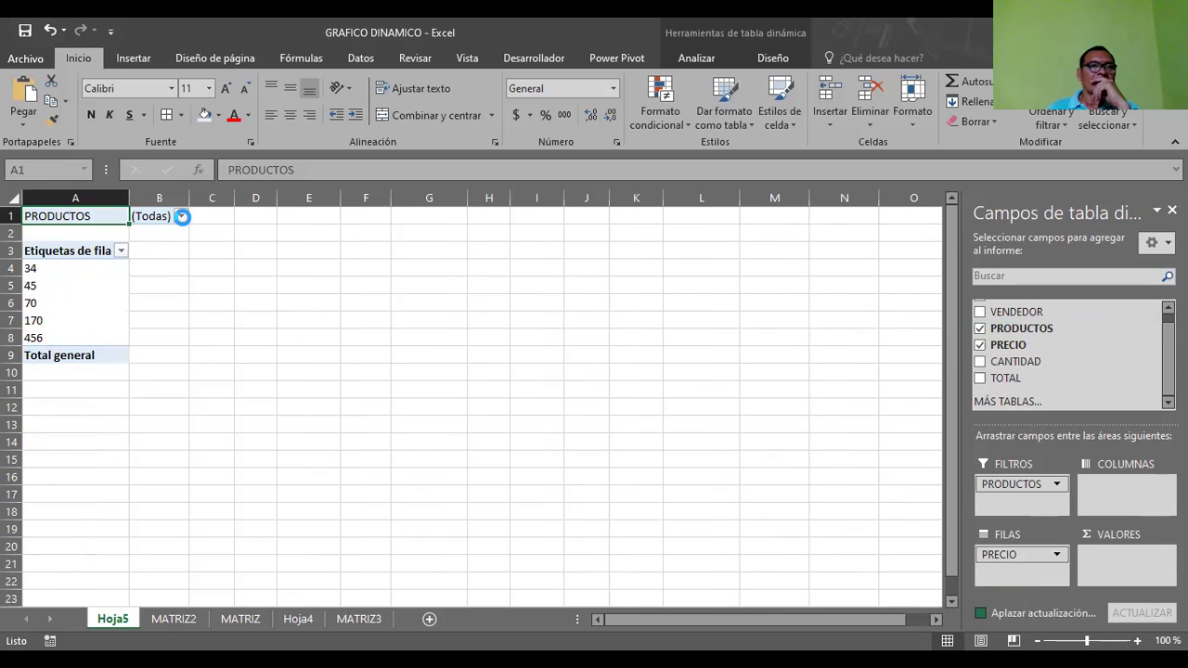
{"action": "left_click", "coordinate": [37, 258]}
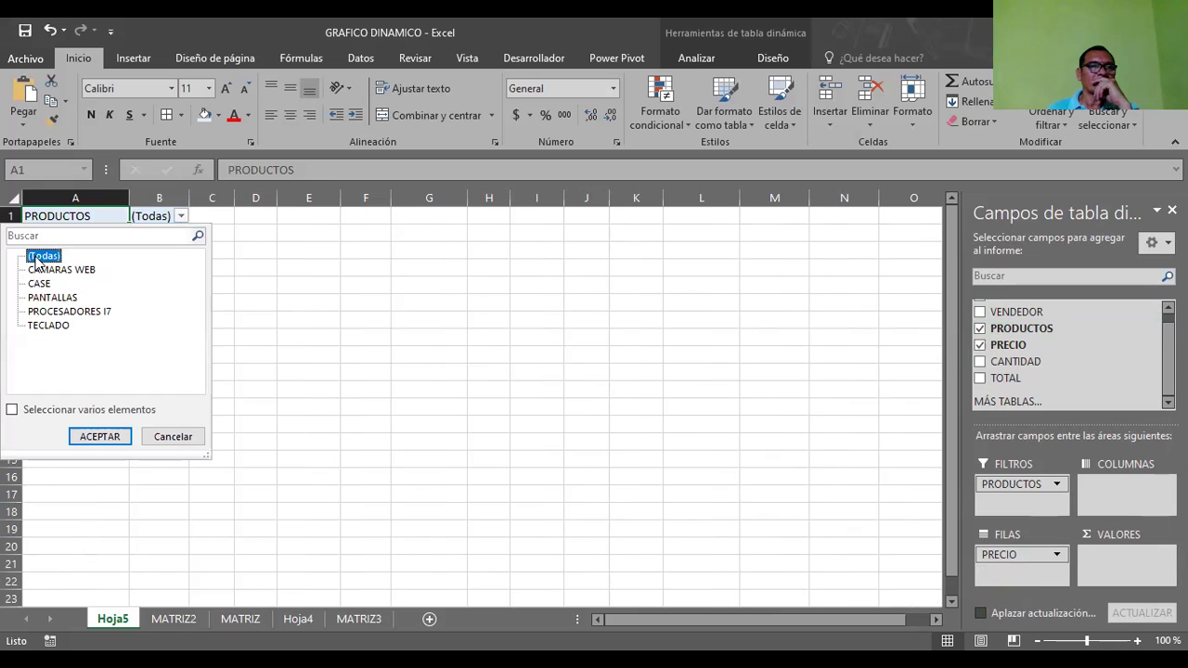
{"action": "left_click", "coordinate": [53, 313]}
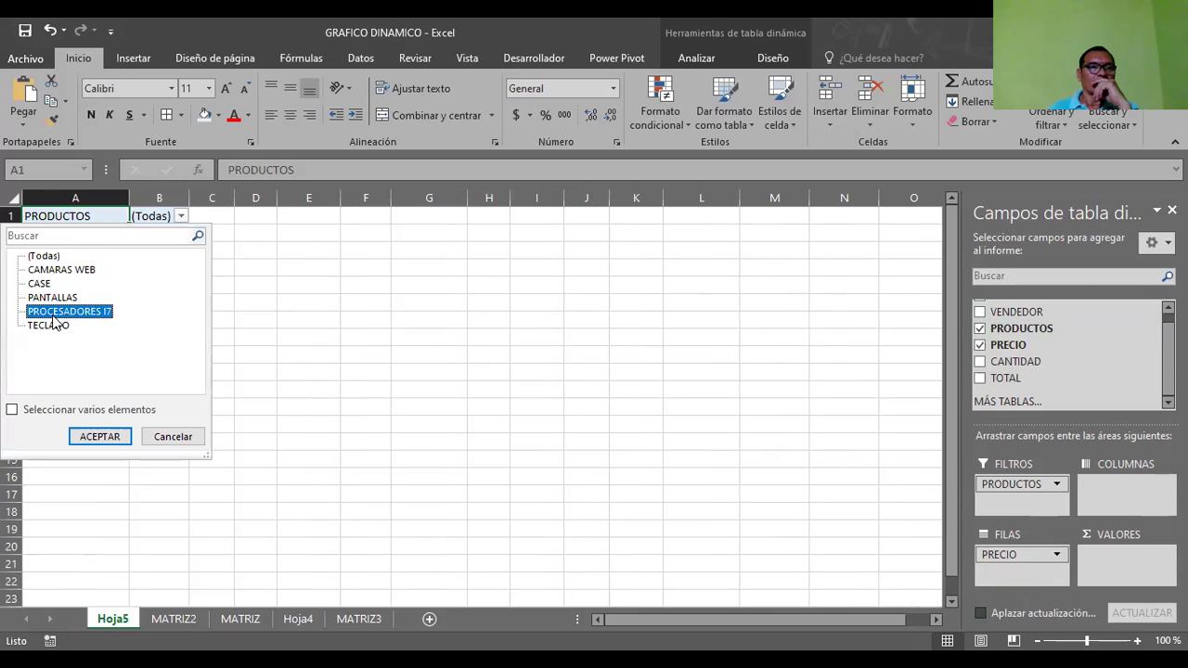
{"action": "left_click", "coordinate": [12, 410]}
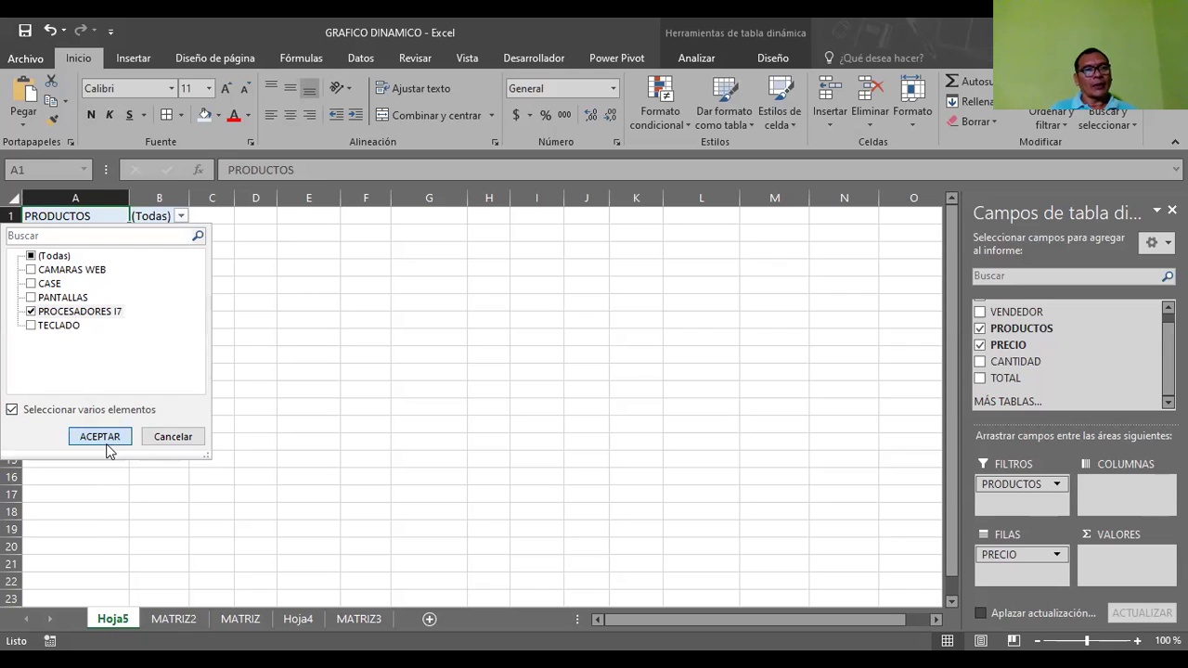
{"action": "left_click", "coordinate": [102, 436]}
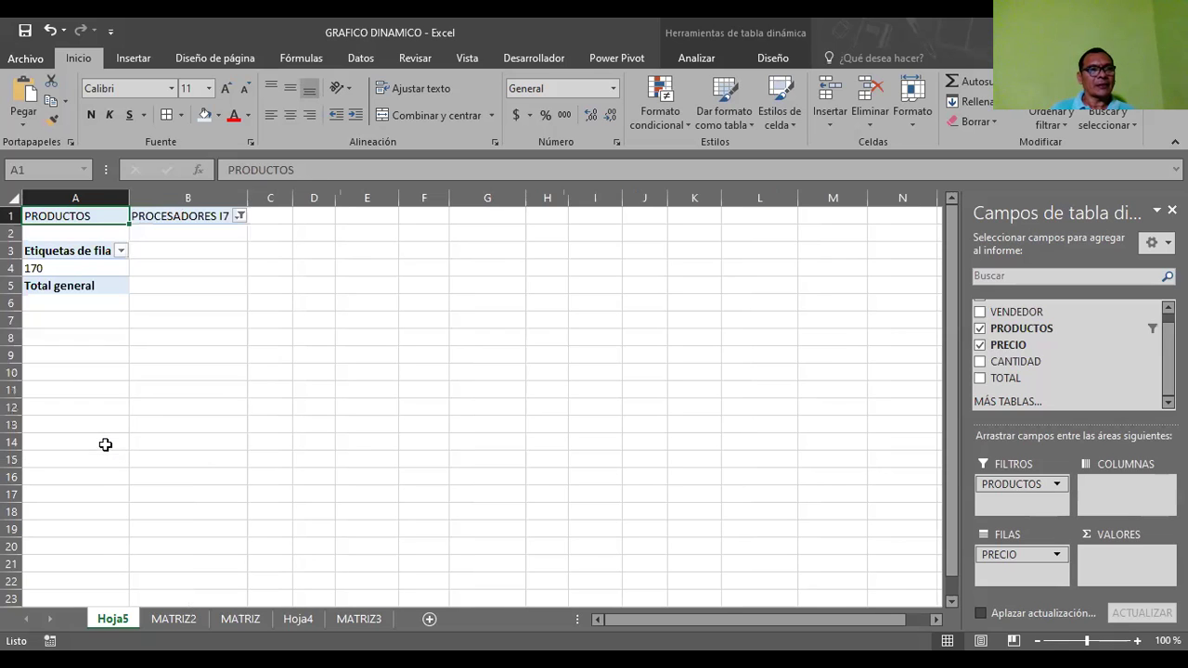
{"action": "left_click", "coordinate": [103, 371]}
{"action": "left_click", "coordinate": [49, 251]}
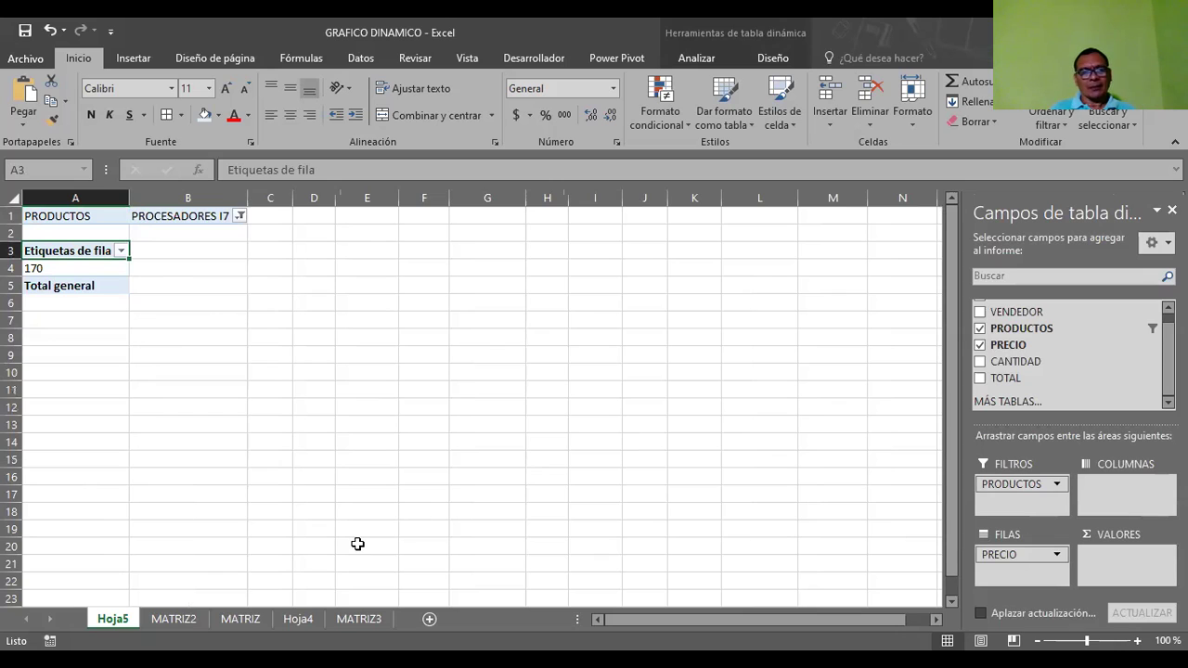
{"action": "key", "text": "ctrl+Page_Down"}
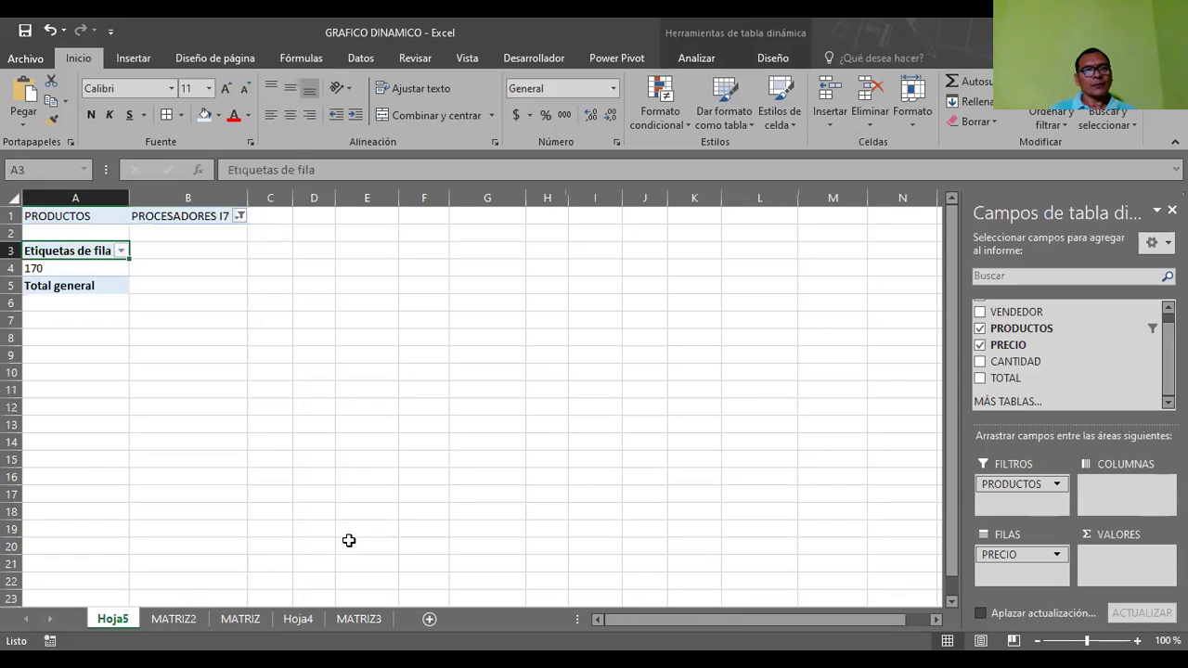
{"action": "key", "text": "ctrl+Page_Down"}
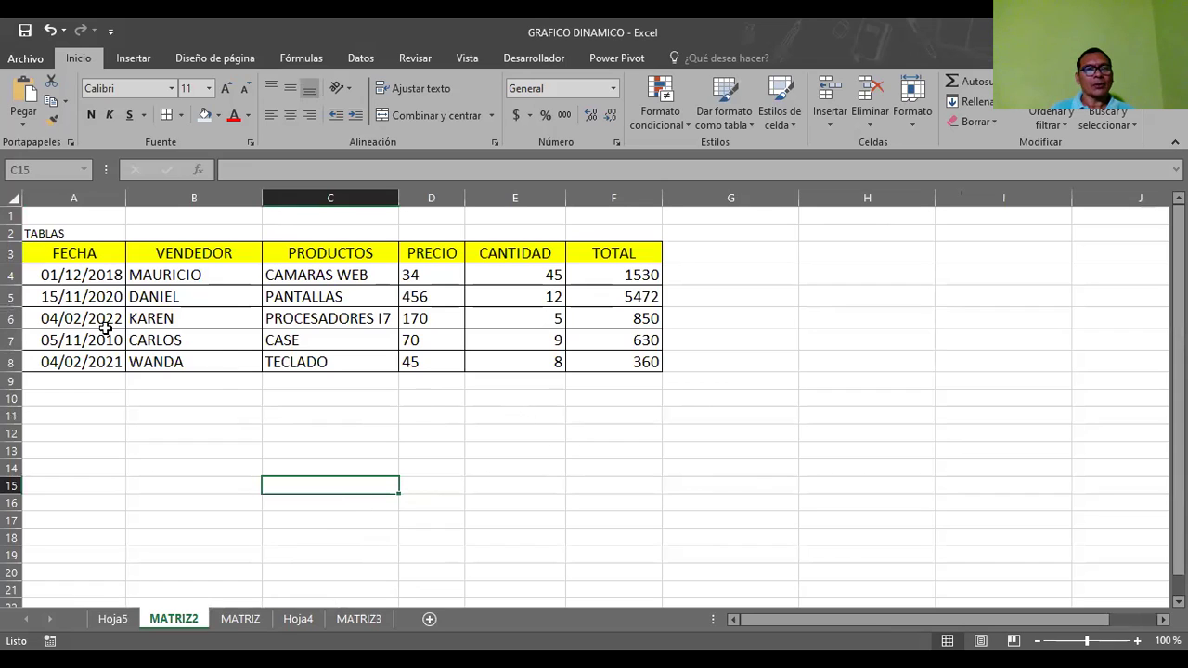
{"action": "left_click", "coordinate": [425, 317]}
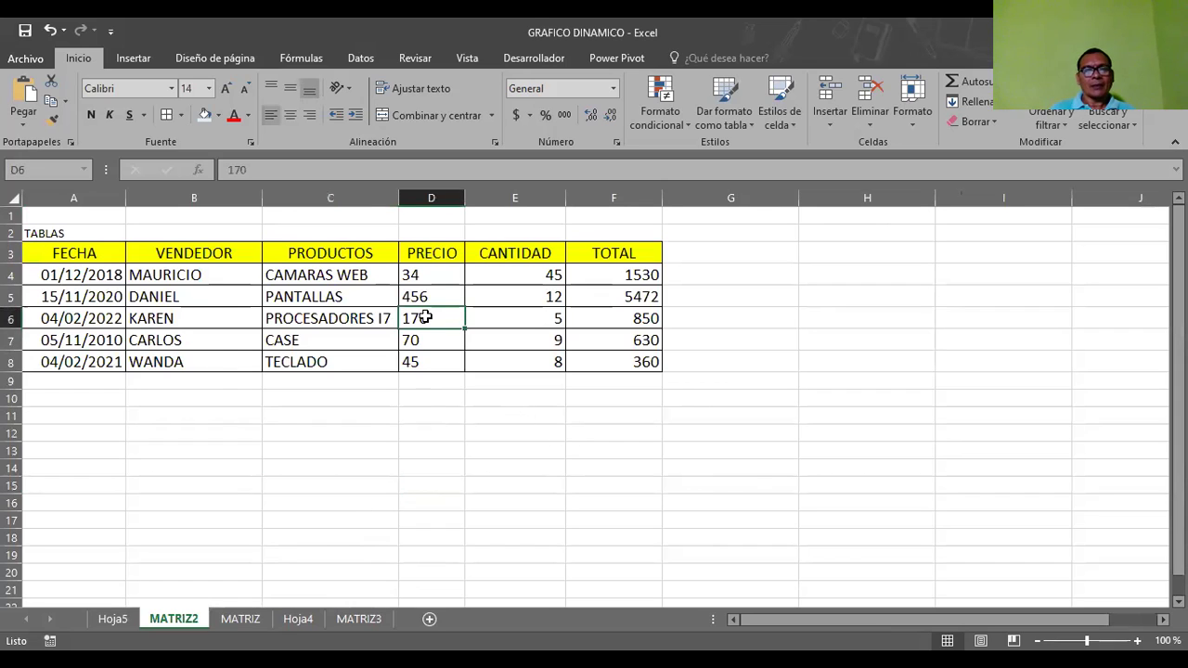
{"action": "left_click", "coordinate": [517, 320]}
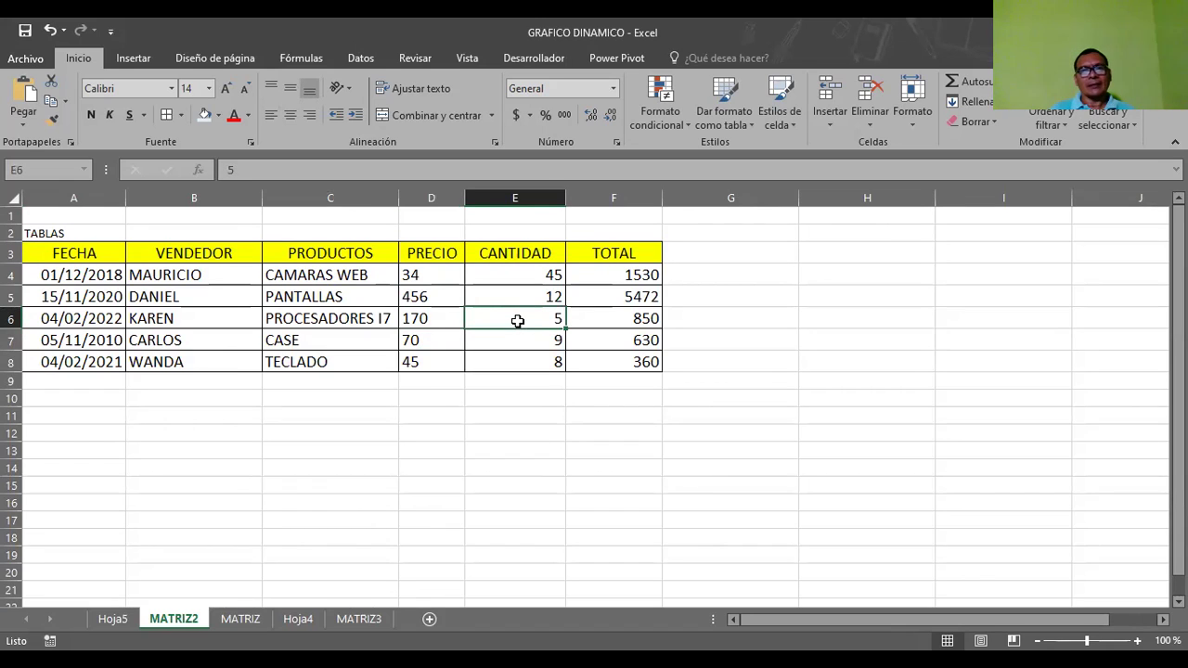
{"action": "left_click", "coordinate": [630, 318]}
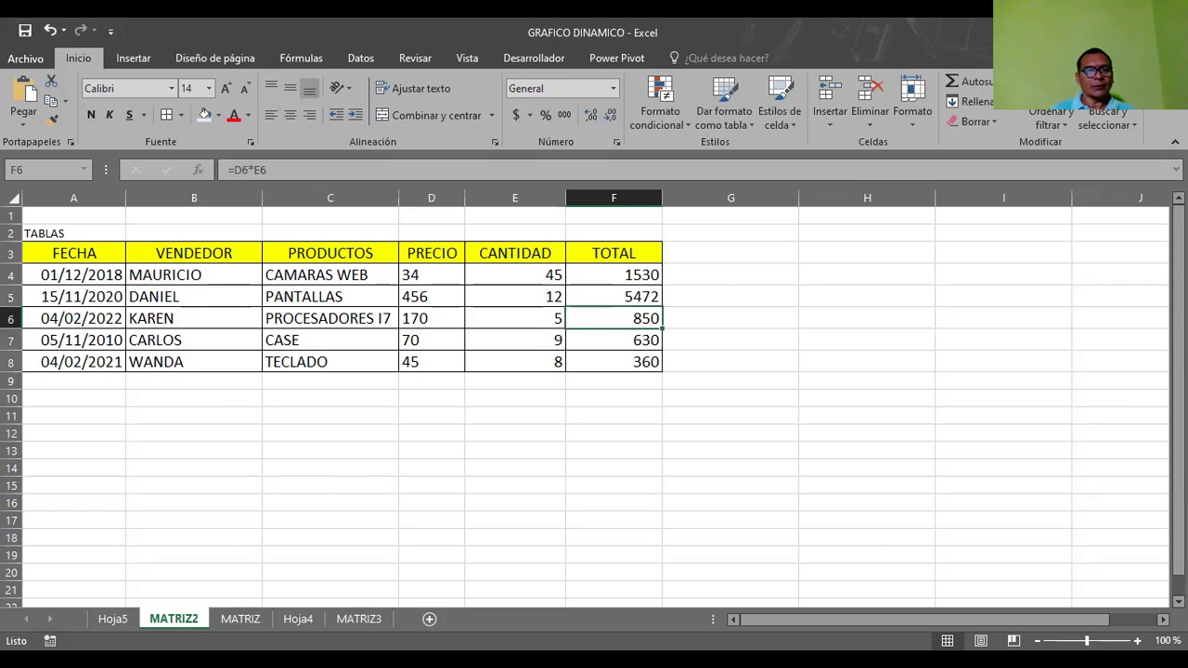
{"action": "left_click", "coordinate": [112, 619]}
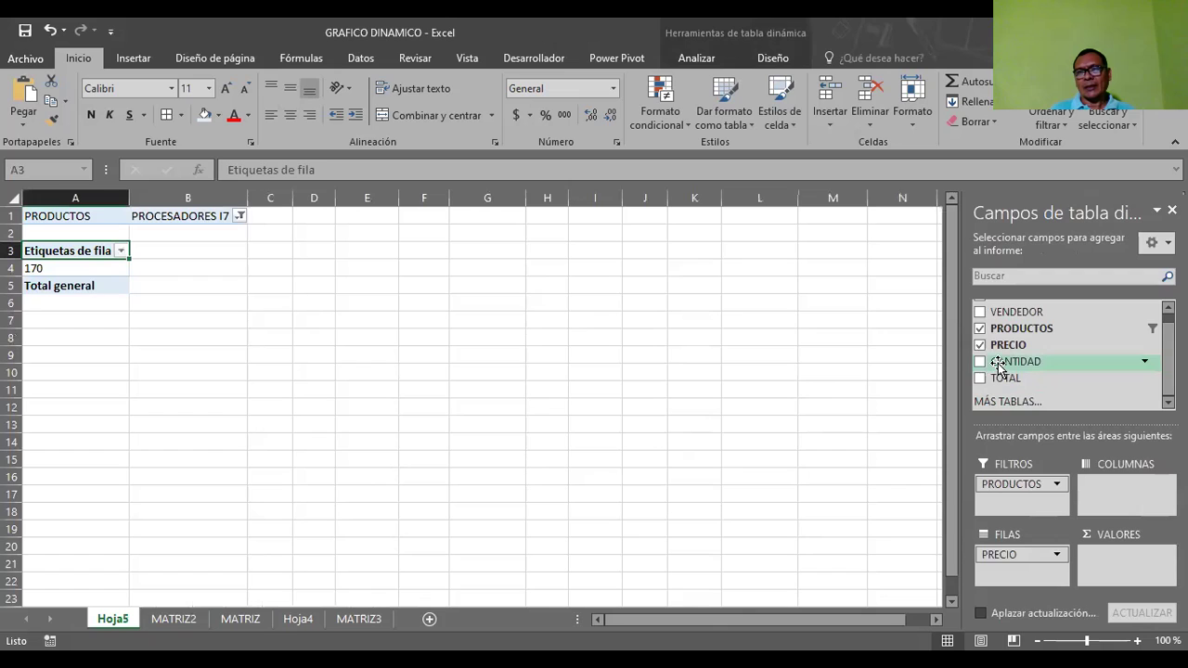
Put CANTIDAD in the pivot columns with all quantities kept, and sum TOTAL, showing 850 for price 170
{"action": "left_click_drag", "start_coordinate": [997, 364], "coordinate": [1114, 477]}
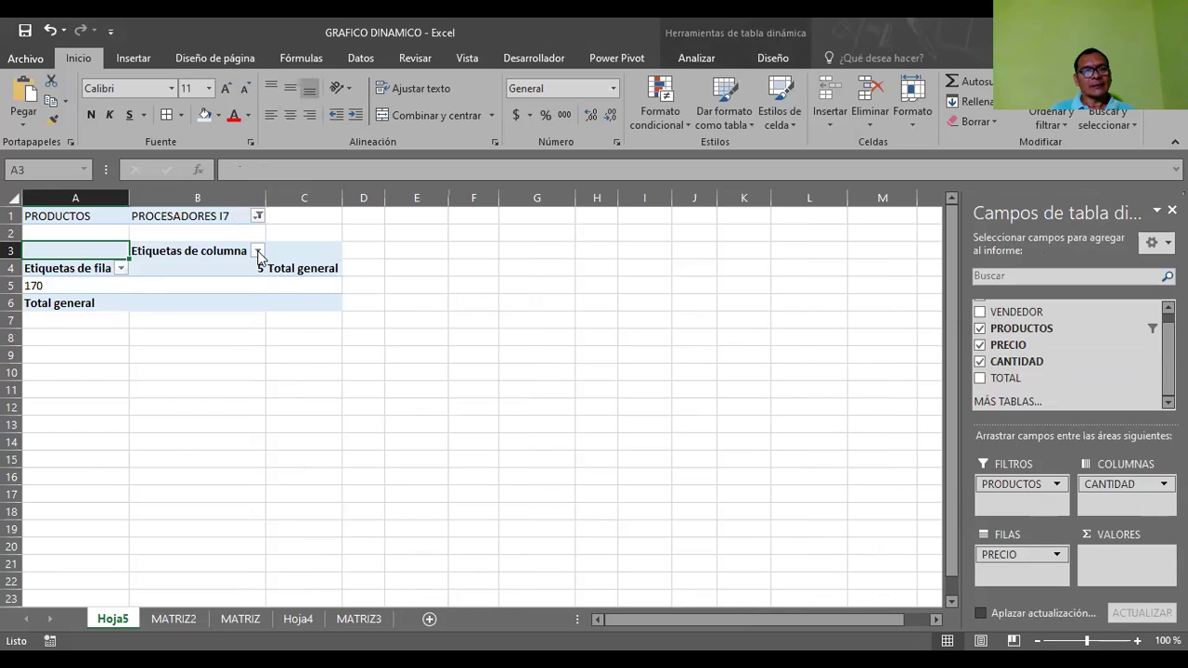
{"action": "left_click", "coordinate": [258, 252]}
{"action": "left_click", "coordinate": [89, 421]}
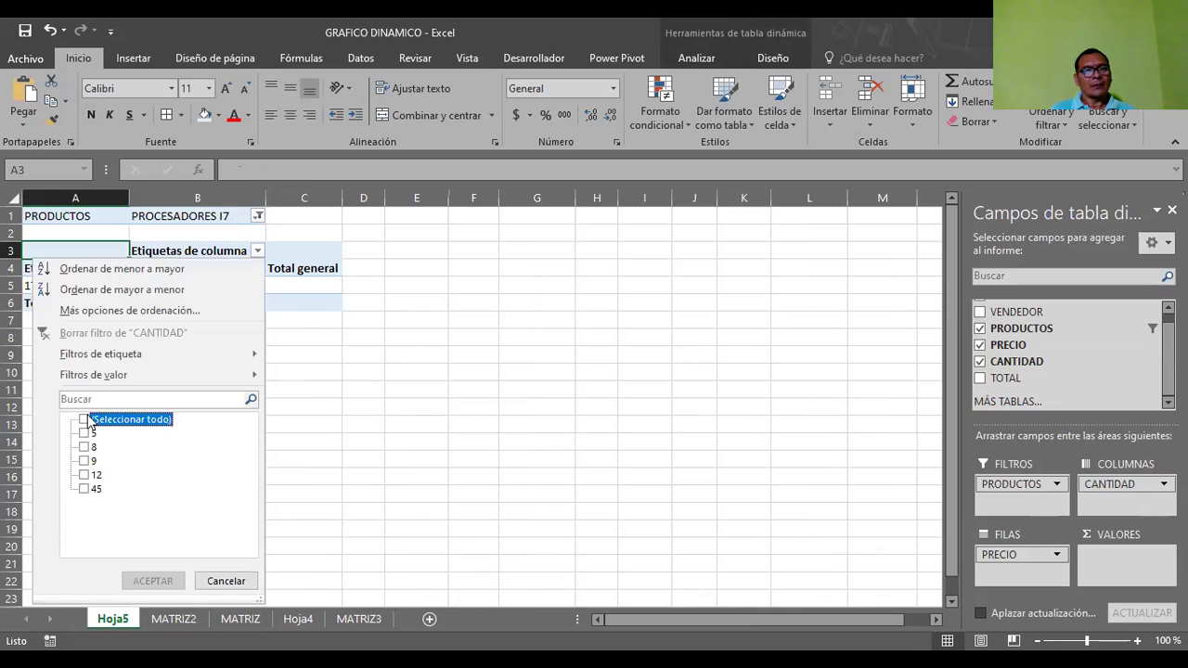
{"action": "left_click", "coordinate": [87, 421]}
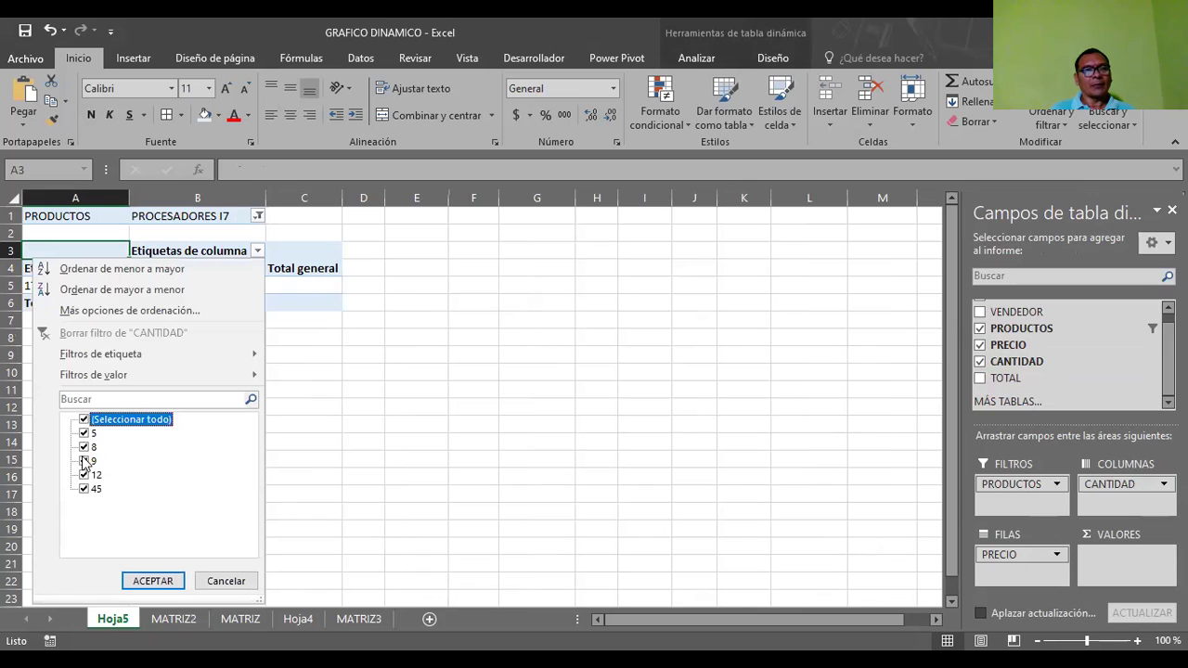
{"action": "left_click", "coordinate": [144, 581]}
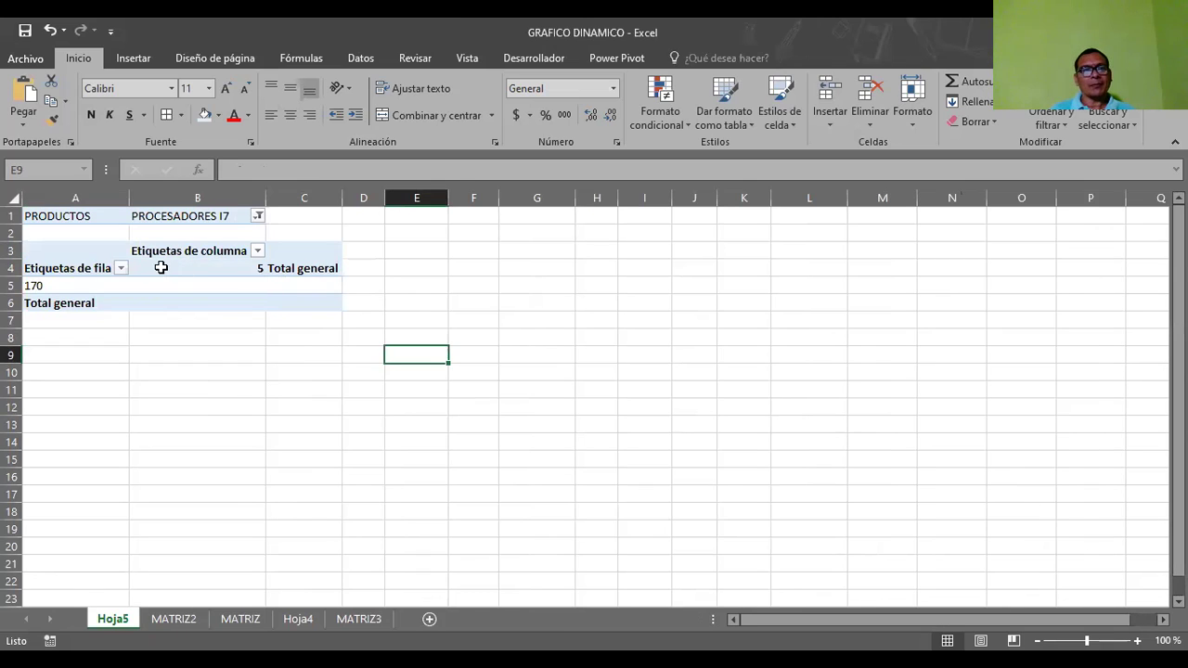
{"action": "left_click", "coordinate": [159, 267]}
{"action": "mouse_move", "coordinate": [1012, 380]}
{"action": "left_mouse_down"}
{"action": "mouse_move", "coordinate": [1116, 494]}
{"action": "mouse_move", "coordinate": [1125, 562]}
{"action": "left_mouse_up"}
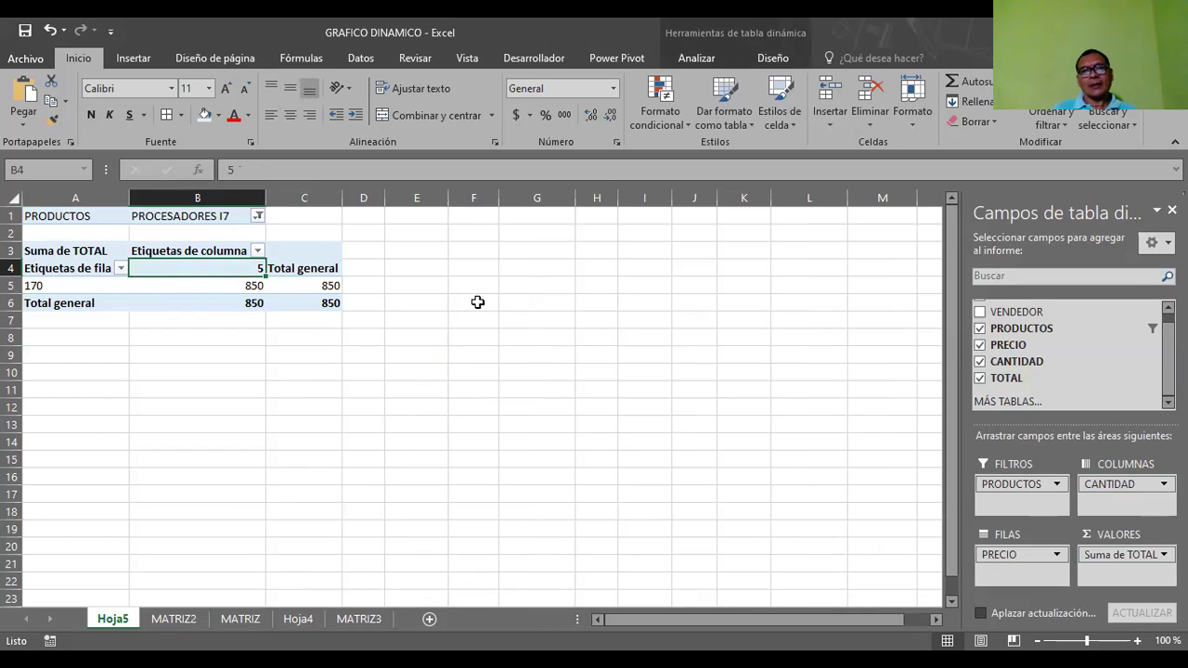
{"action": "left_click", "coordinate": [432, 354]}
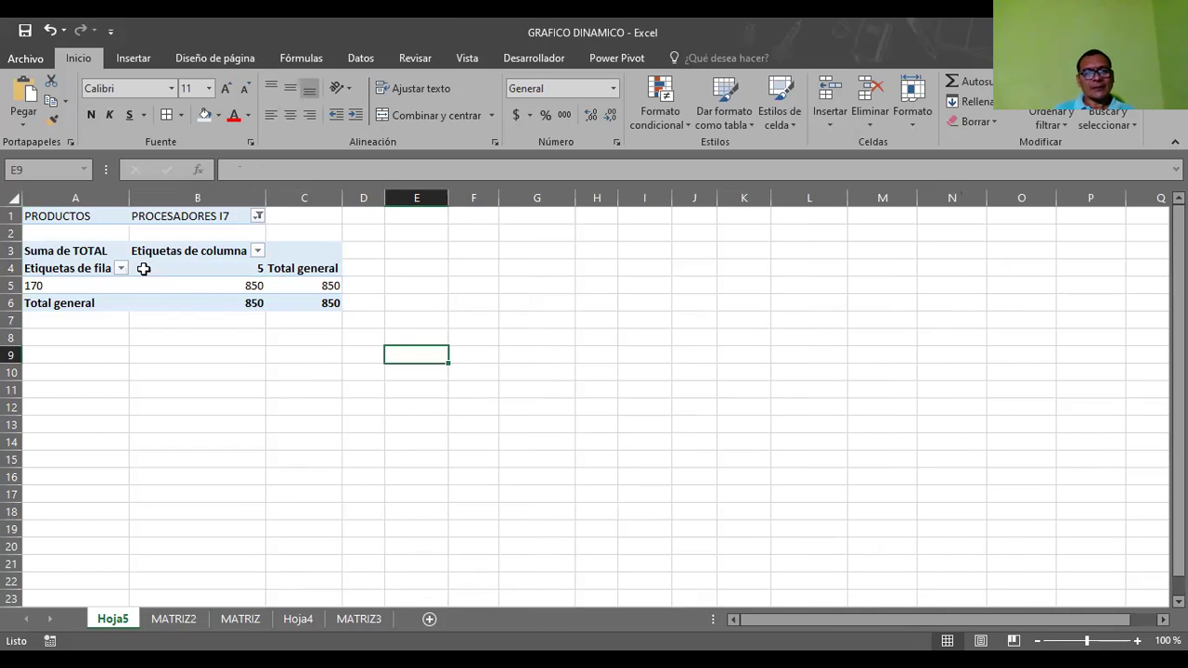
Leave the Suma de TOTAL pivot on Hoja5 and move to the MATRIZ2 sales data sheet
{"action": "left_click", "coordinate": [32, 250]}
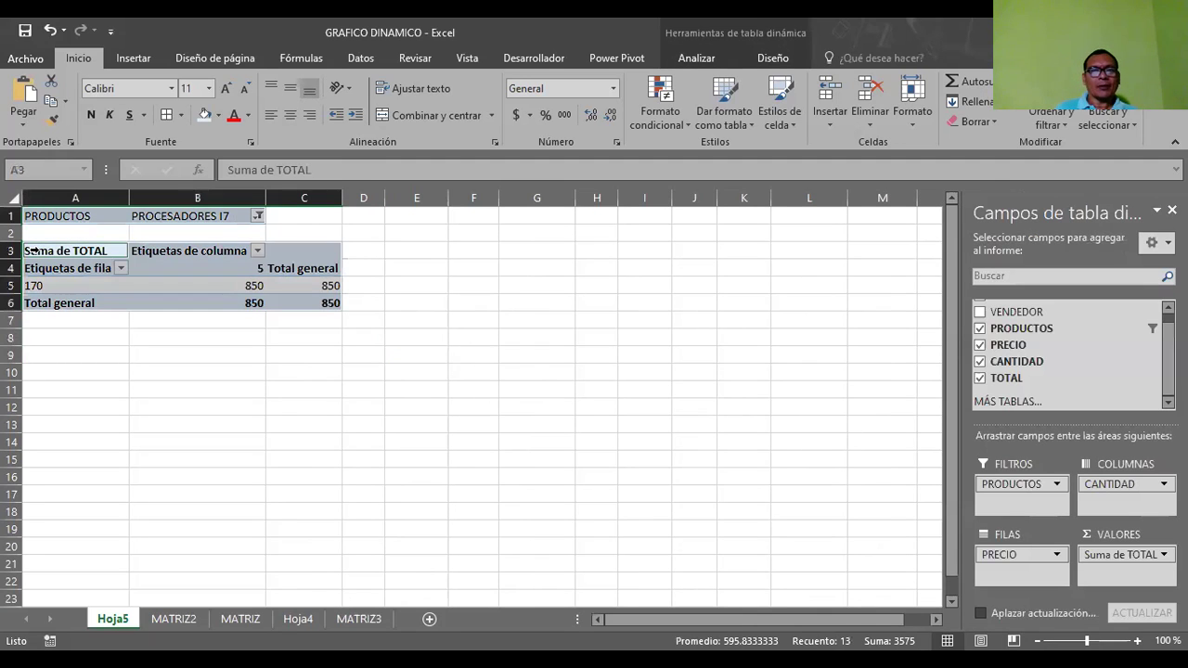
{"action": "left_click", "coordinate": [461, 282]}
{"action": "left_click", "coordinate": [75, 245]}
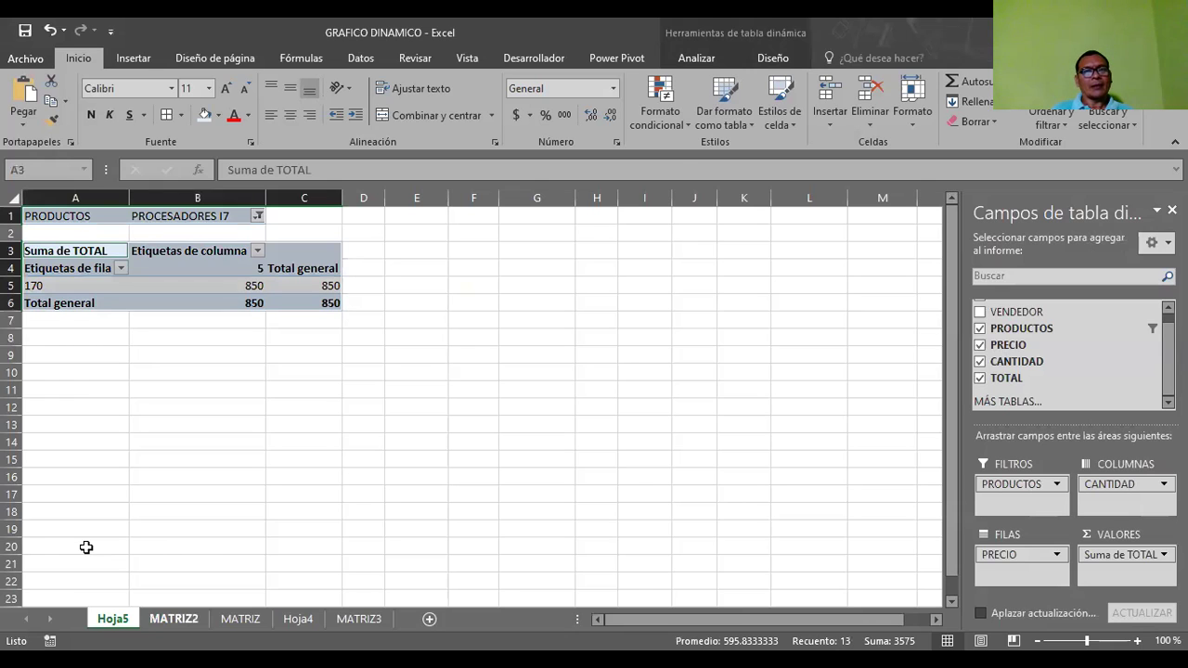
{"action": "key", "text": "ctrl+Page_Down"}
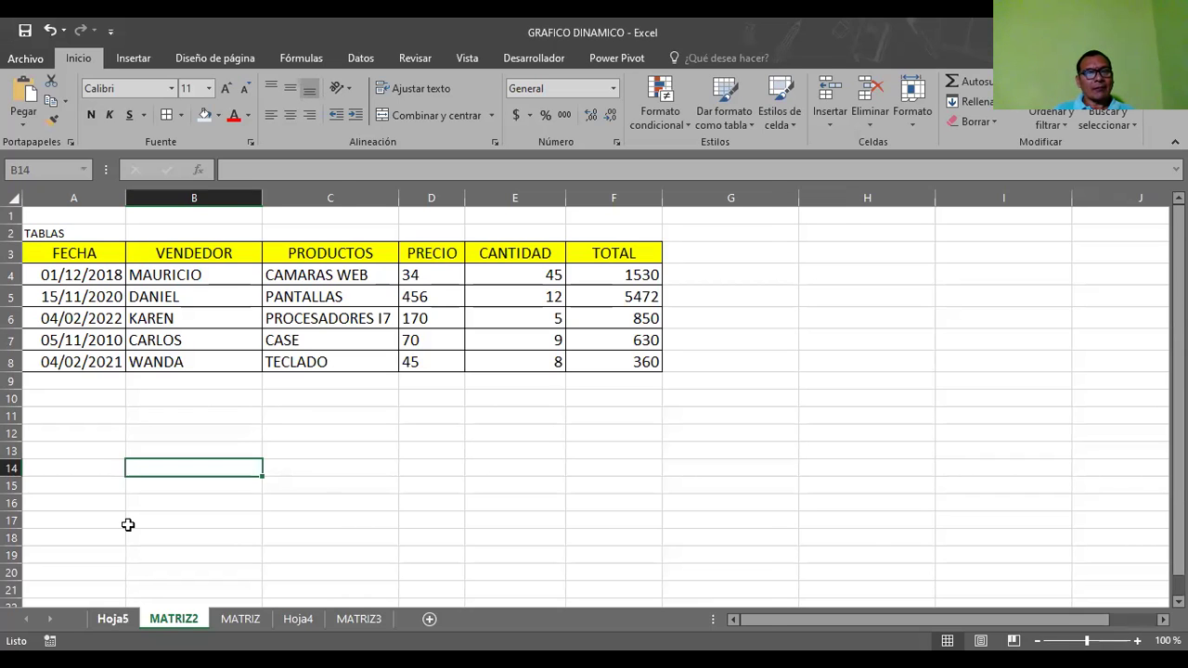
{"action": "key", "text": "ctrl+Page_Up"}
{"action": "left_click", "coordinate": [268, 356]}
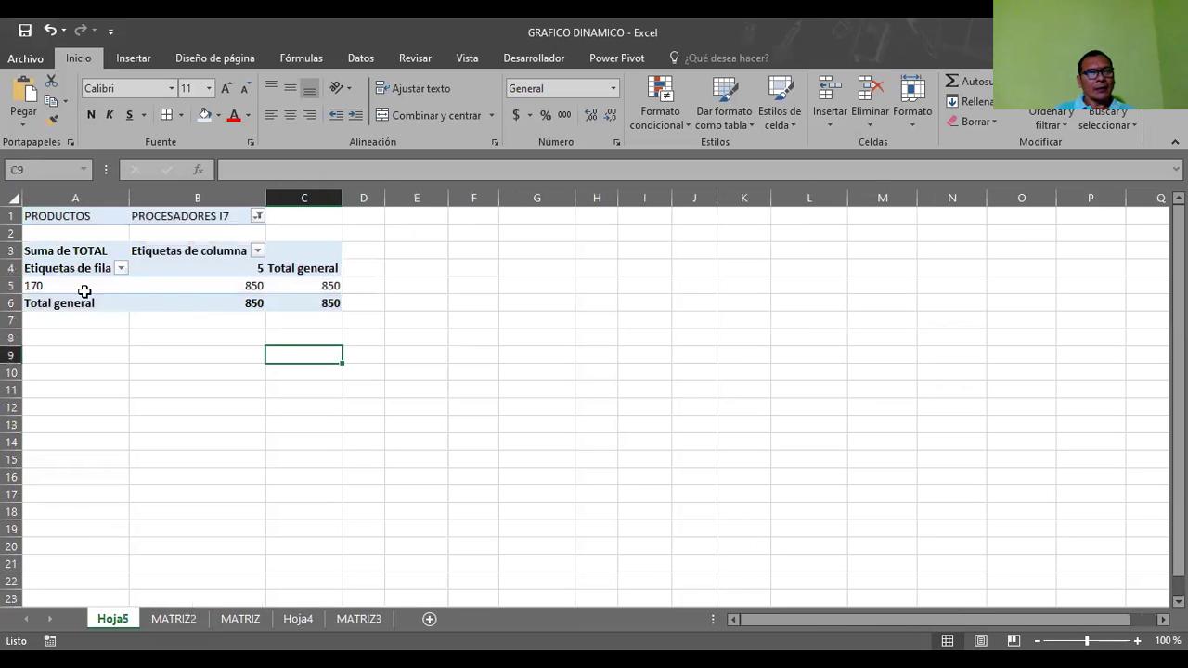
{"action": "left_click", "coordinate": [56, 288]}
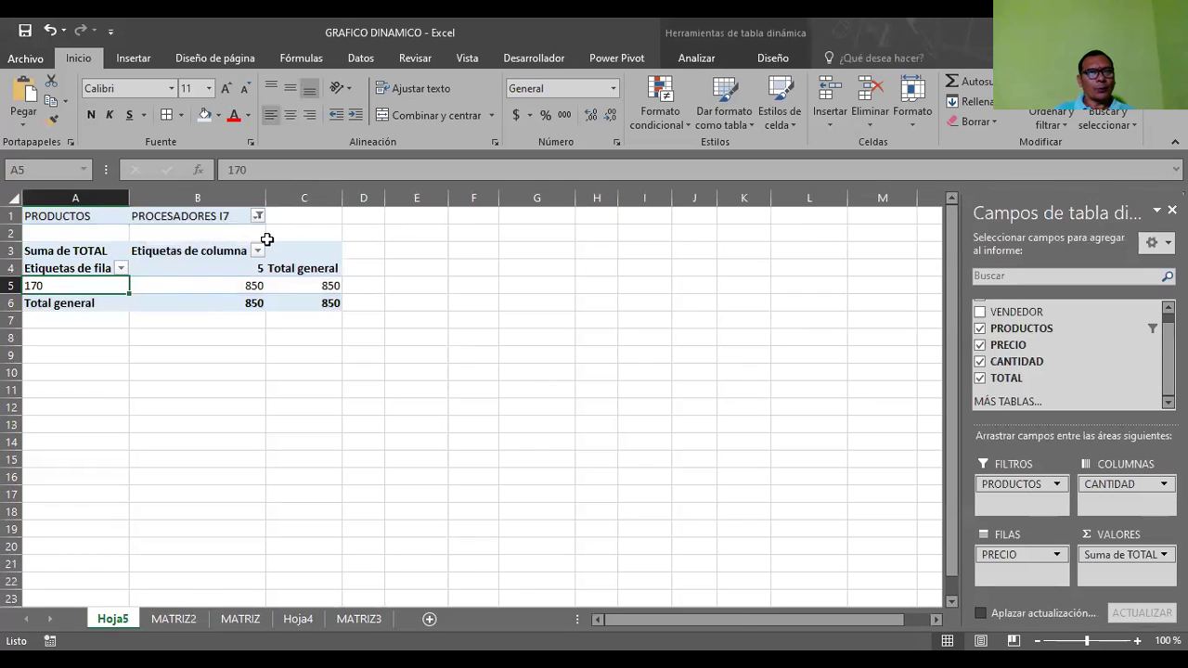
{"action": "left_click", "coordinate": [189, 281]}
{"action": "mouse_move", "coordinate": [188, 281]}
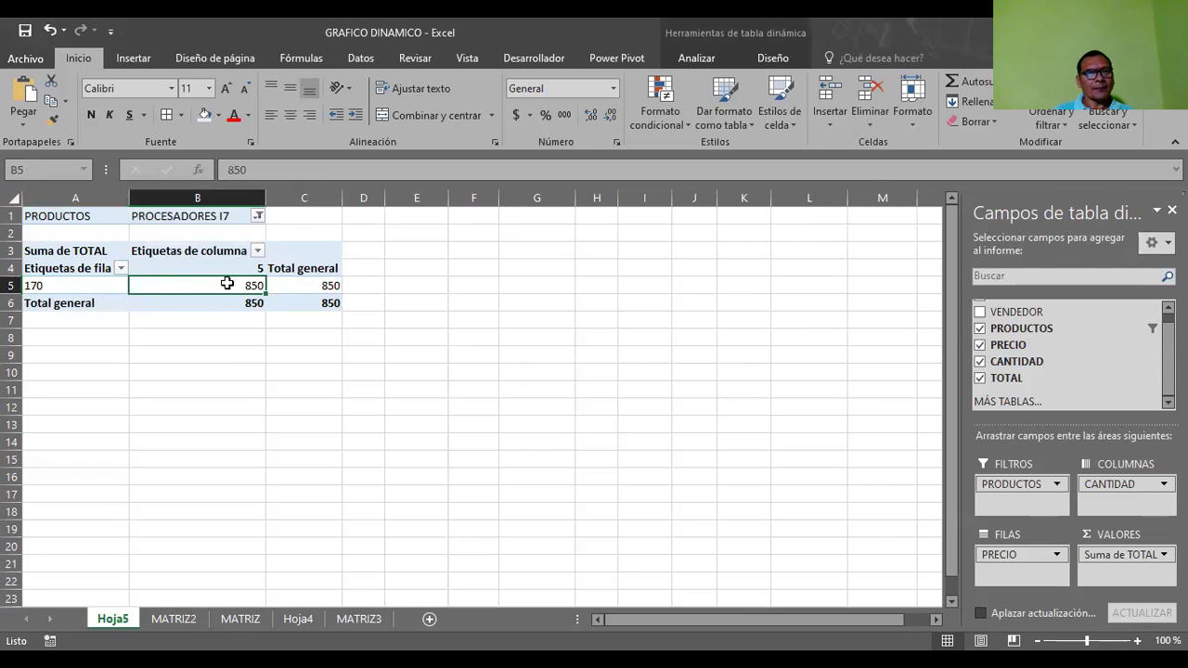
{"action": "mouse_move", "coordinate": [226, 283]}
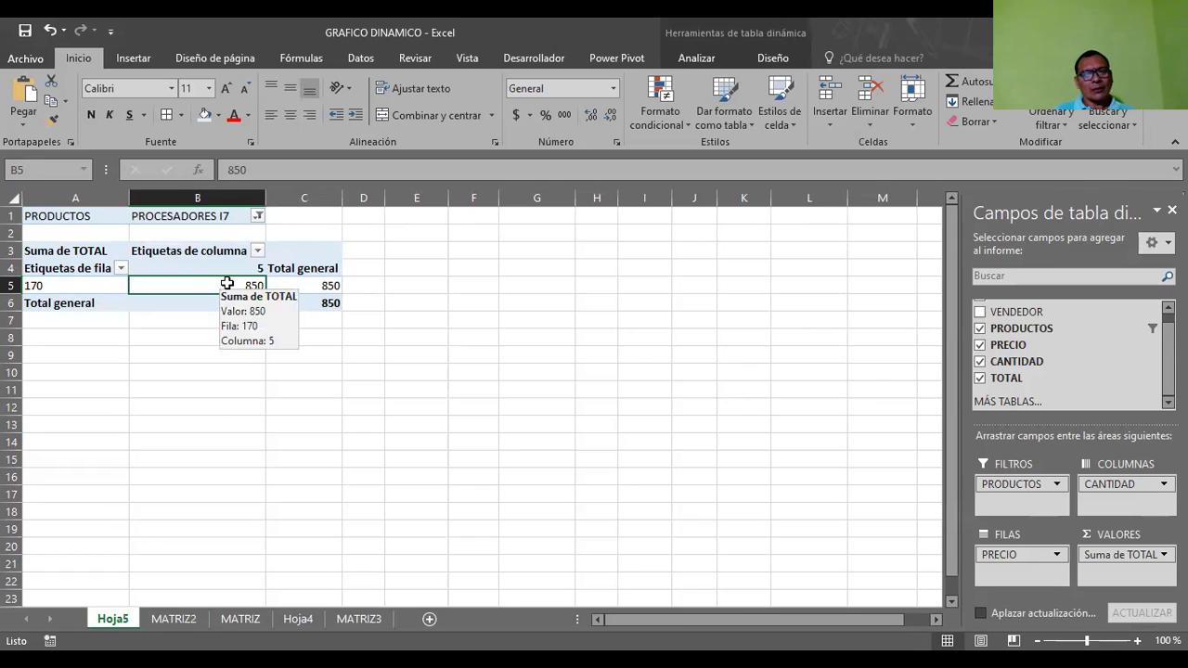
{"action": "key", "text": "ctrl+Page_Down"}
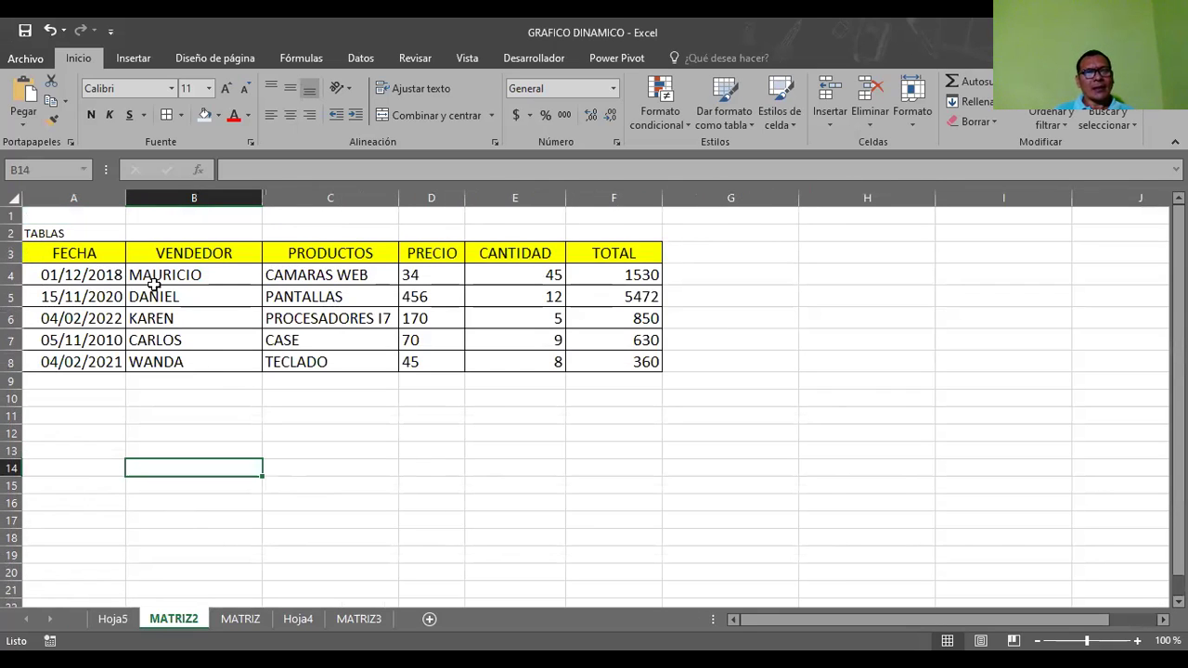
On MATRIZ2, change the PROCESADORES I7 quantity in cell E6 from 5 to 12
{"action": "left_click", "coordinate": [350, 316]}
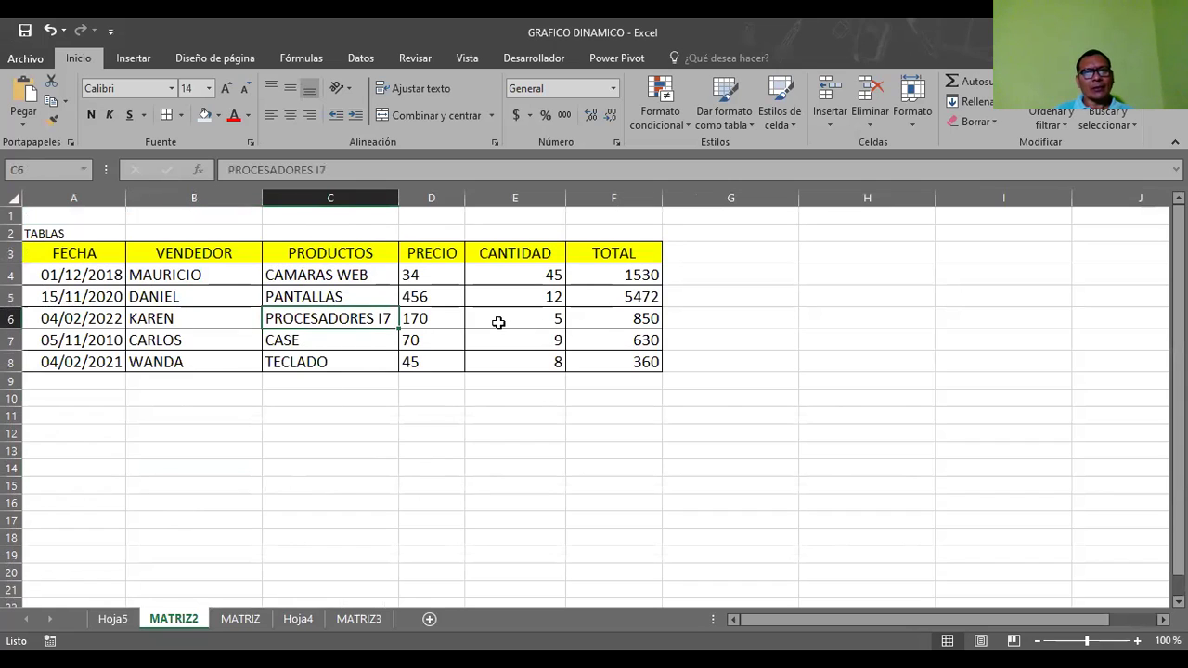
{"action": "left_click", "coordinate": [628, 320]}
{"action": "left_click", "coordinate": [539, 322]}
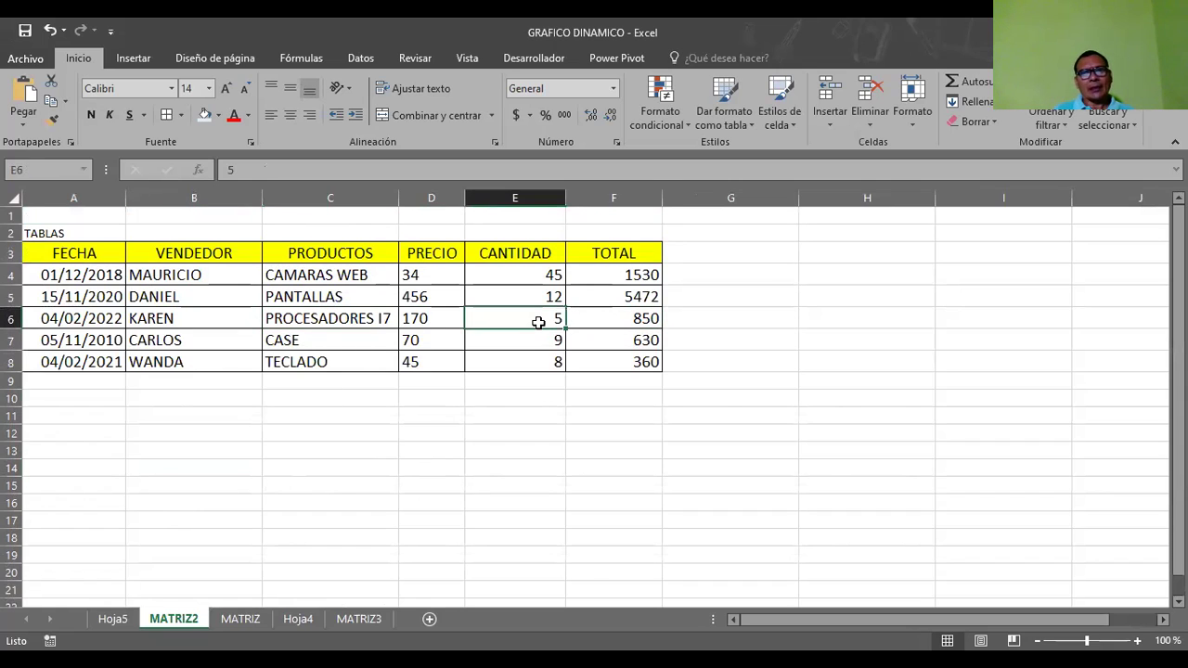
{"action": "type", "text": "12"}
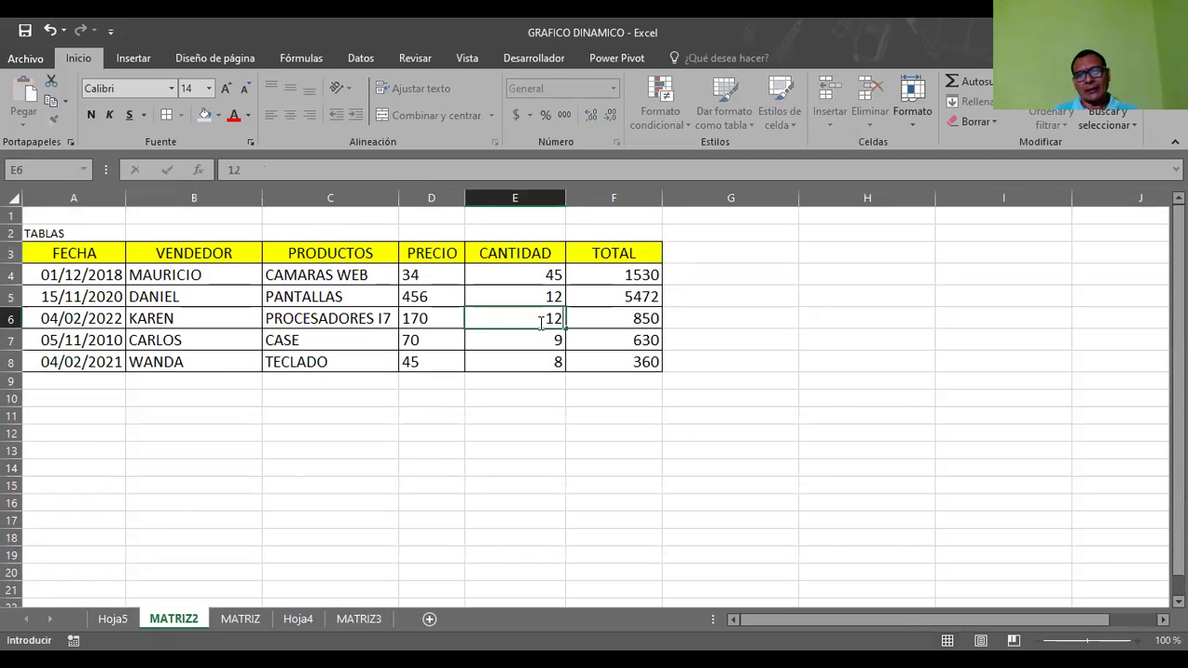
{"action": "key", "text": "Return"}
{"action": "key", "text": "ctrl+Page_Up"}
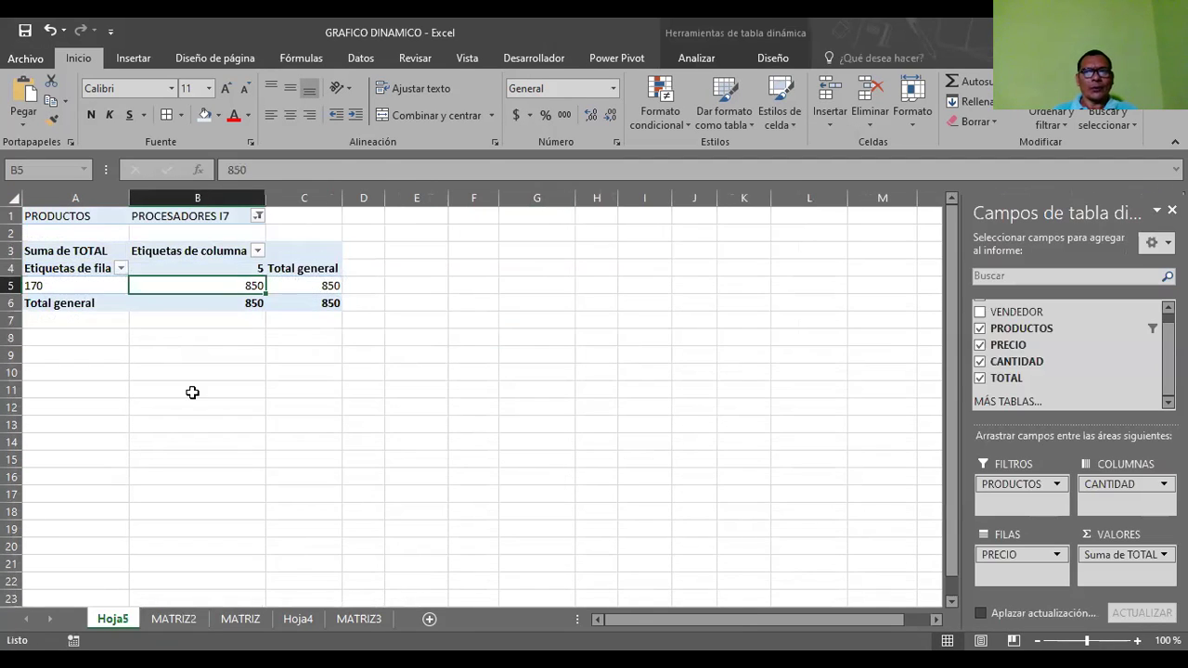
Toggle the deferred layout update and refresh the Hoja5 pivot from its context menu
{"action": "left_click", "coordinate": [980, 613]}
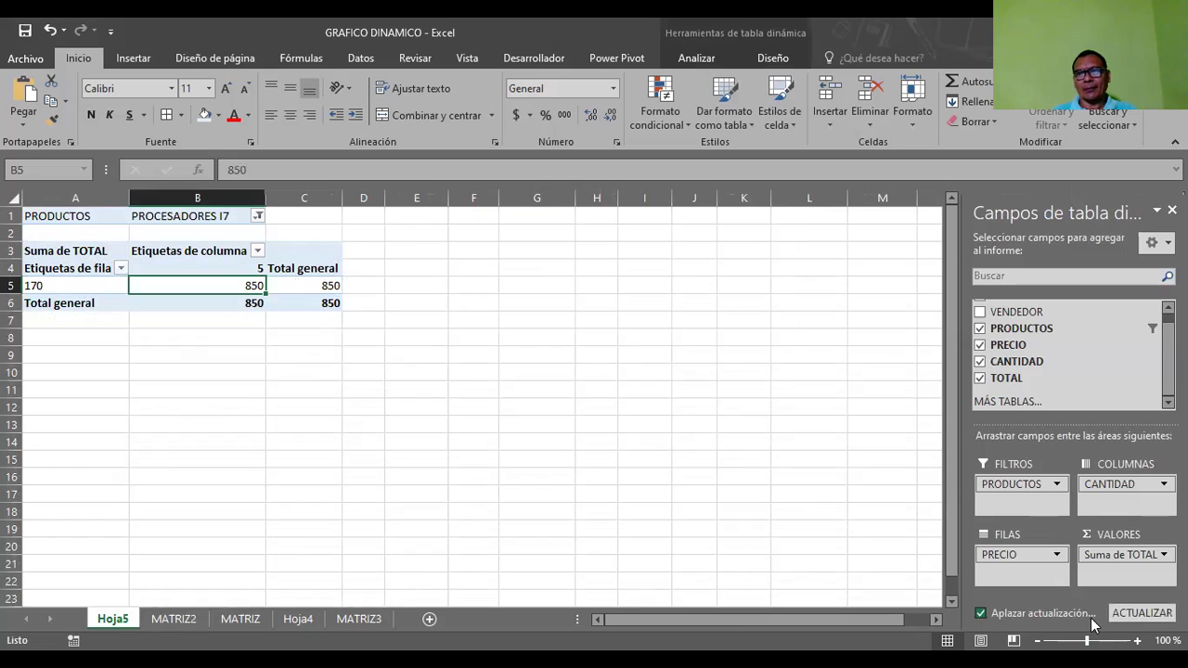
{"action": "left_click", "coordinate": [1127, 616]}
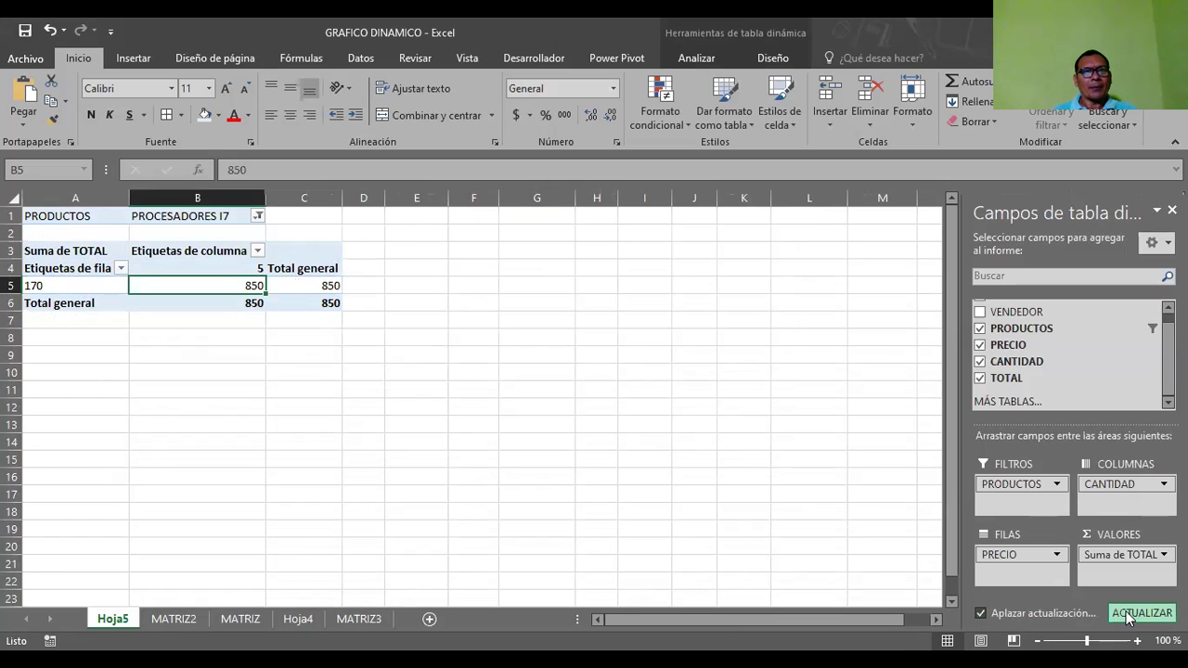
{"action": "left_click", "coordinate": [1128, 616]}
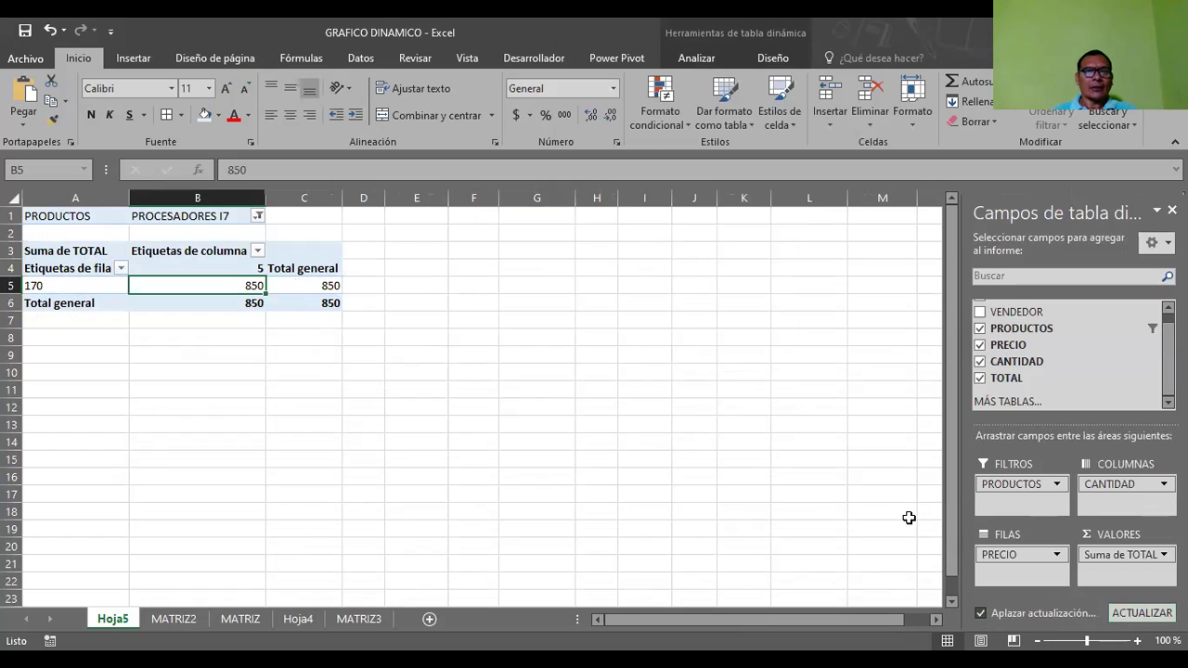
{"action": "left_click", "coordinate": [295, 254]}
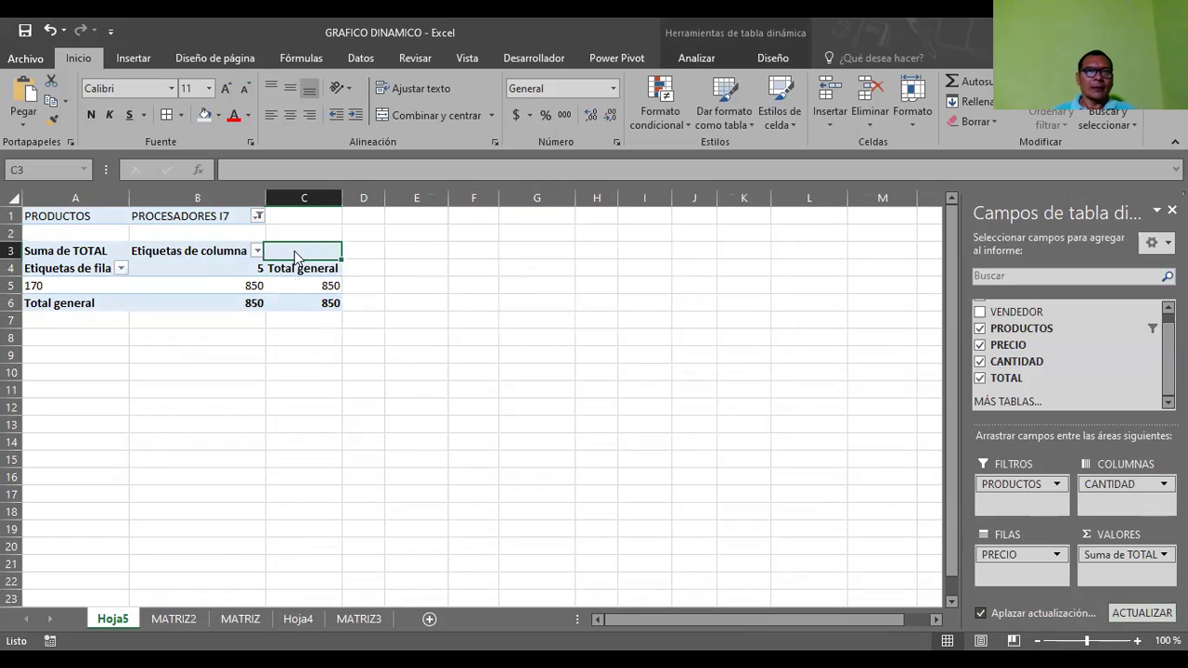
{"action": "right_click", "coordinate": [295, 254]}
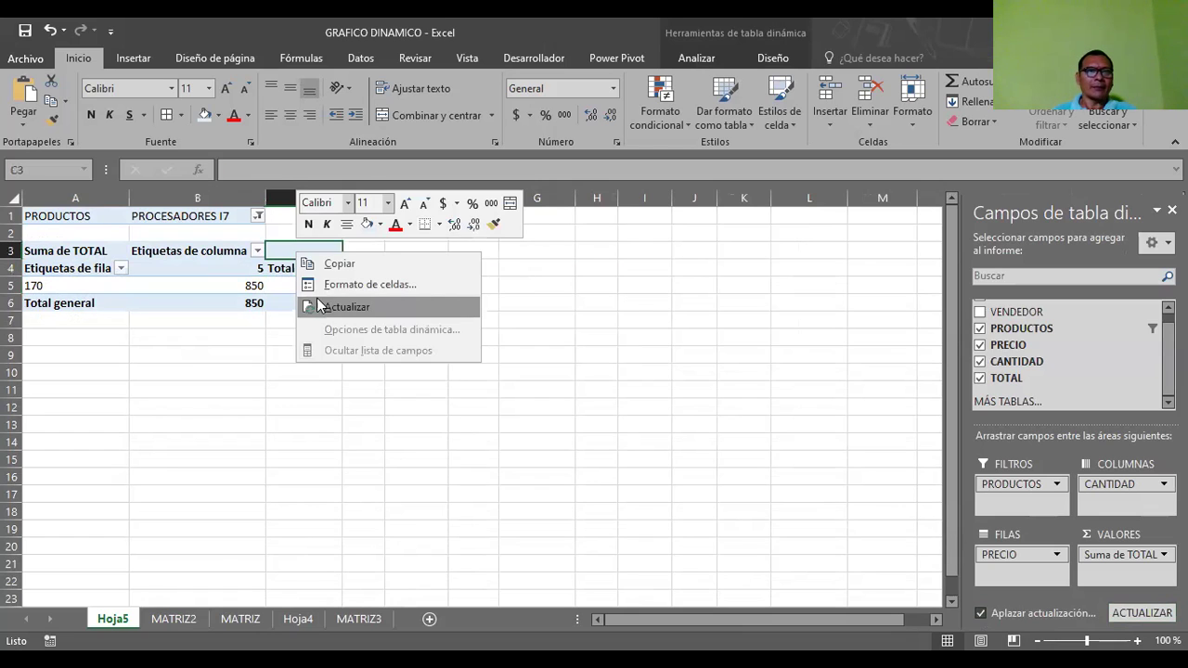
{"action": "left_click", "coordinate": [319, 307]}
Refresh the pivot again from the column label cells B3, B4 and C4
{"action": "left_click", "coordinate": [200, 250]}
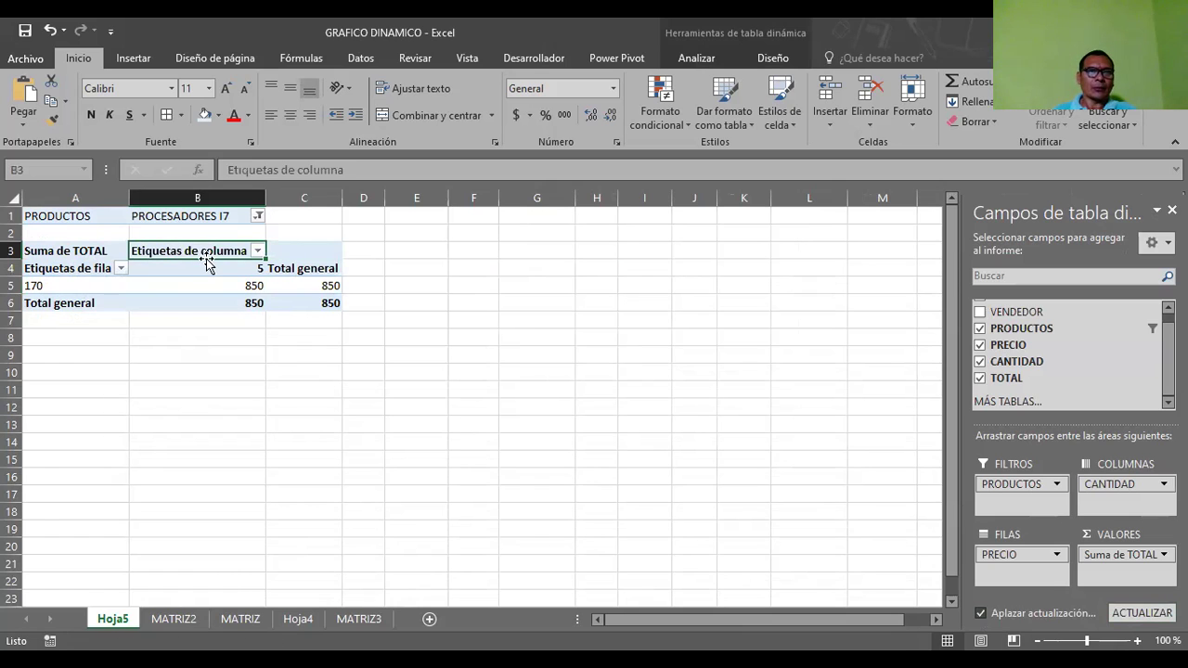
{"action": "left_click", "coordinate": [212, 274]}
{"action": "right_click", "coordinate": [212, 274]}
{"action": "left_click", "coordinate": [160, 248]}
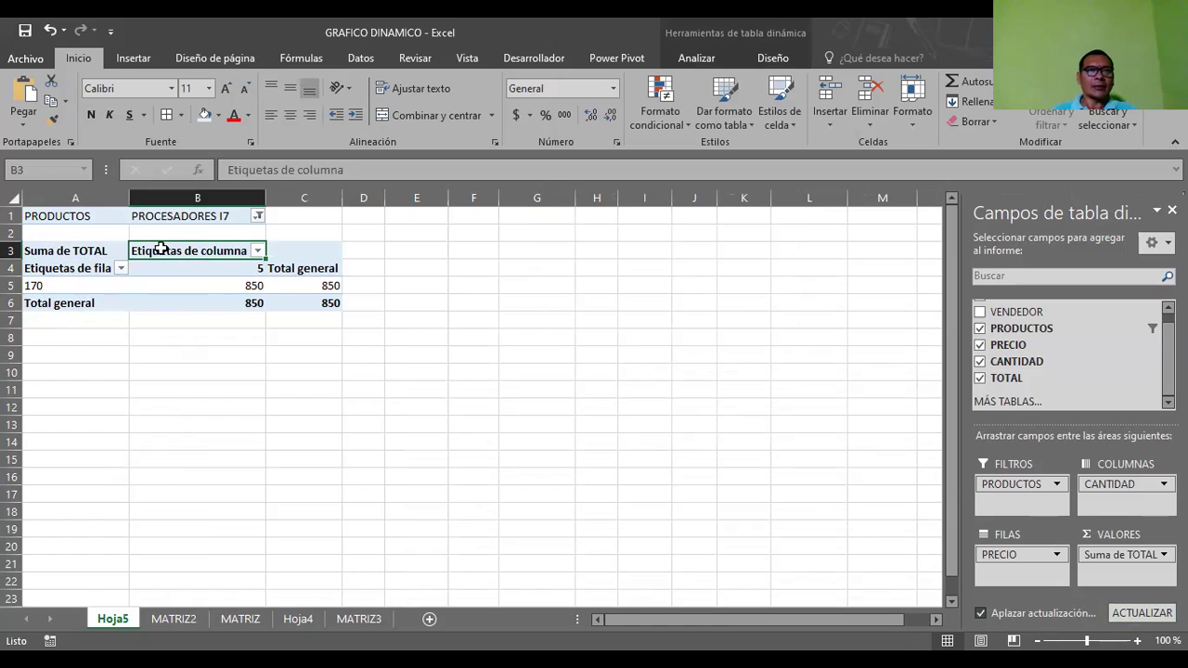
{"action": "right_click", "coordinate": [161, 256]}
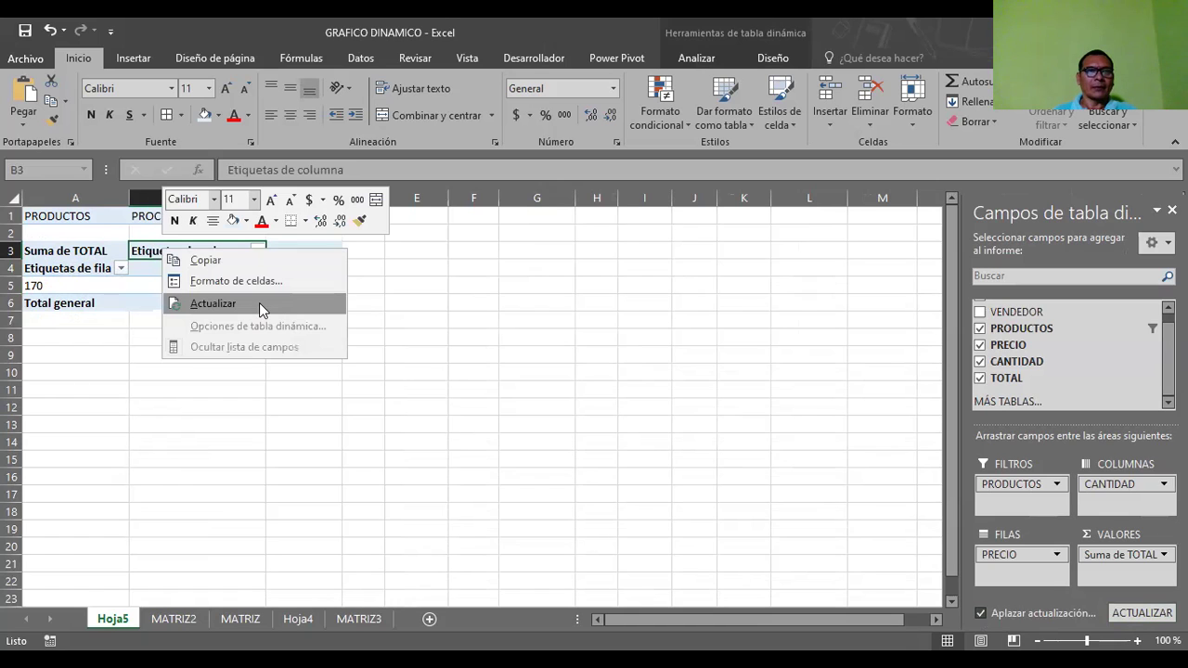
{"action": "left_click", "coordinate": [315, 304]}
{"action": "left_click", "coordinate": [309, 266]}
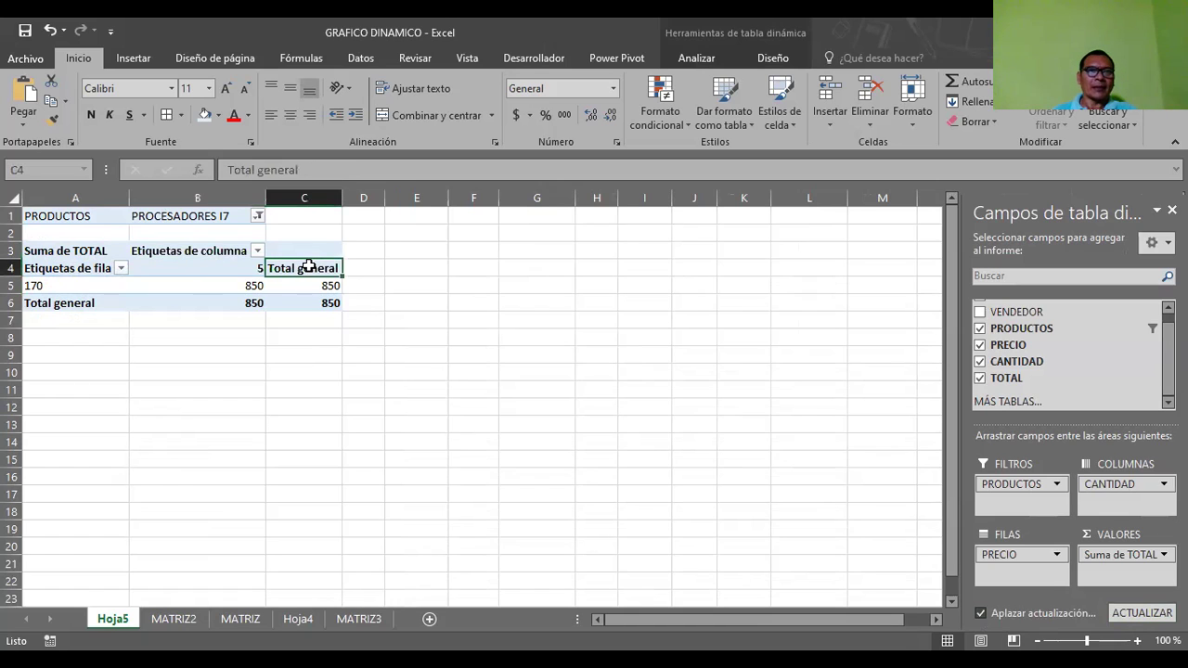
{"action": "right_click", "coordinate": [310, 267]}
{"action": "left_click", "coordinate": [361, 342]}
{"action": "left_click", "coordinate": [363, 339]}
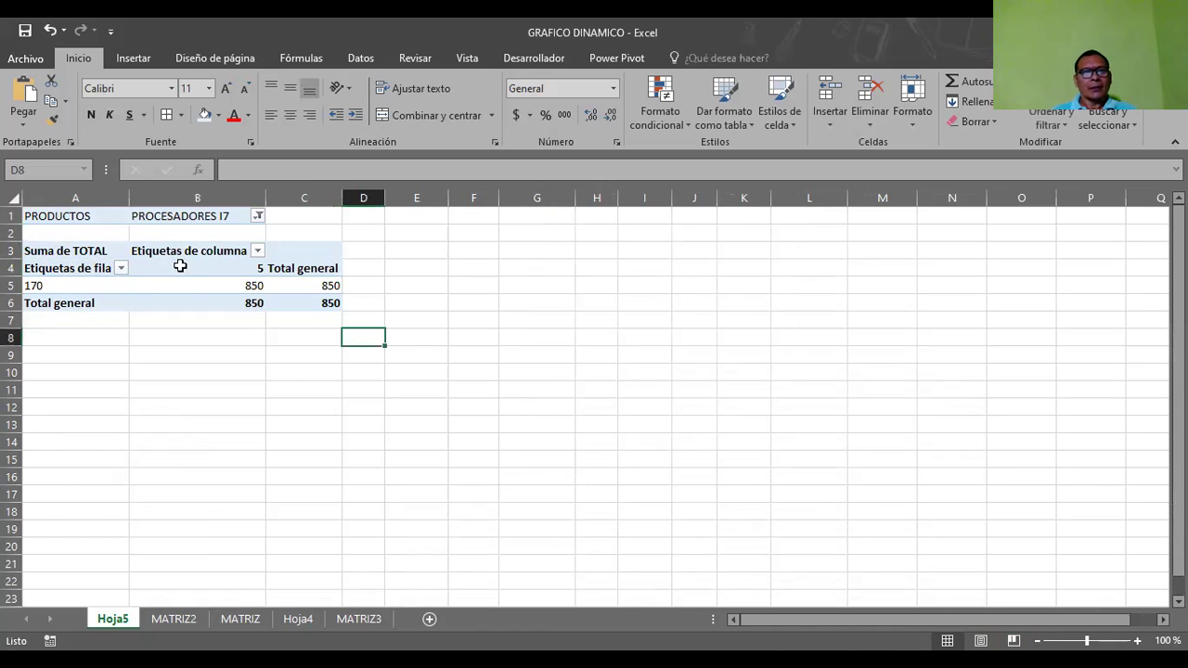
Recheck the Suma de TOTAL field options and deferred updating, then refresh from cell A3
{"action": "left_click_drag", "start_coordinate": [181, 265], "coordinate": [222, 305]}
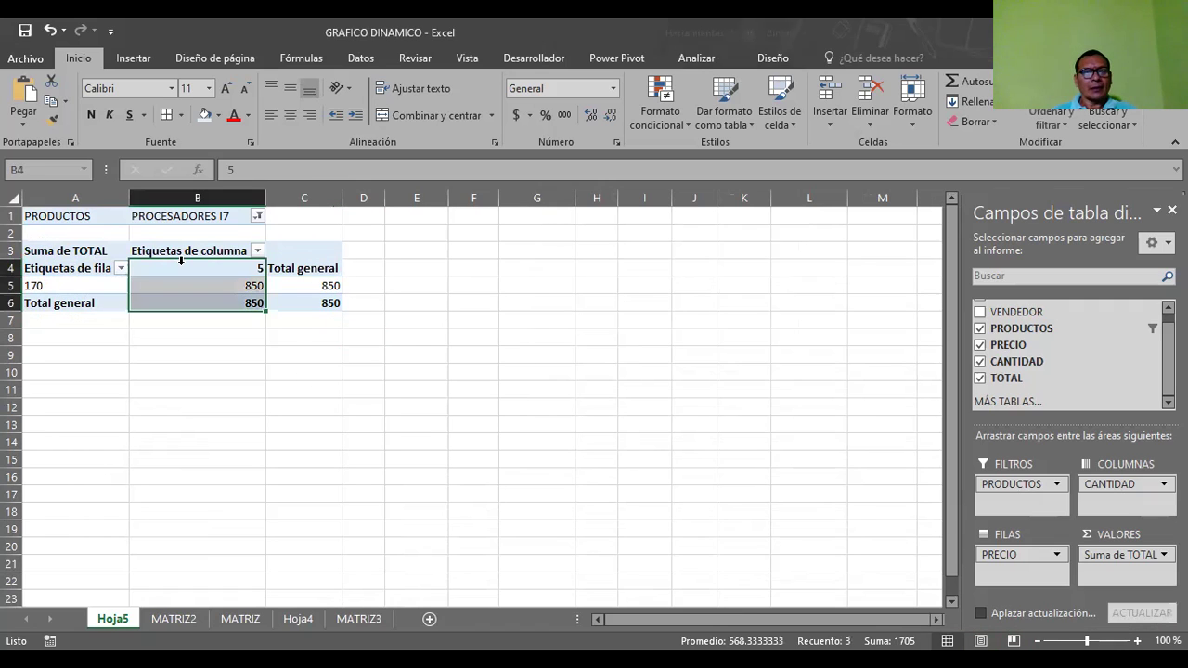
{"action": "left_click", "coordinate": [1100, 554]}
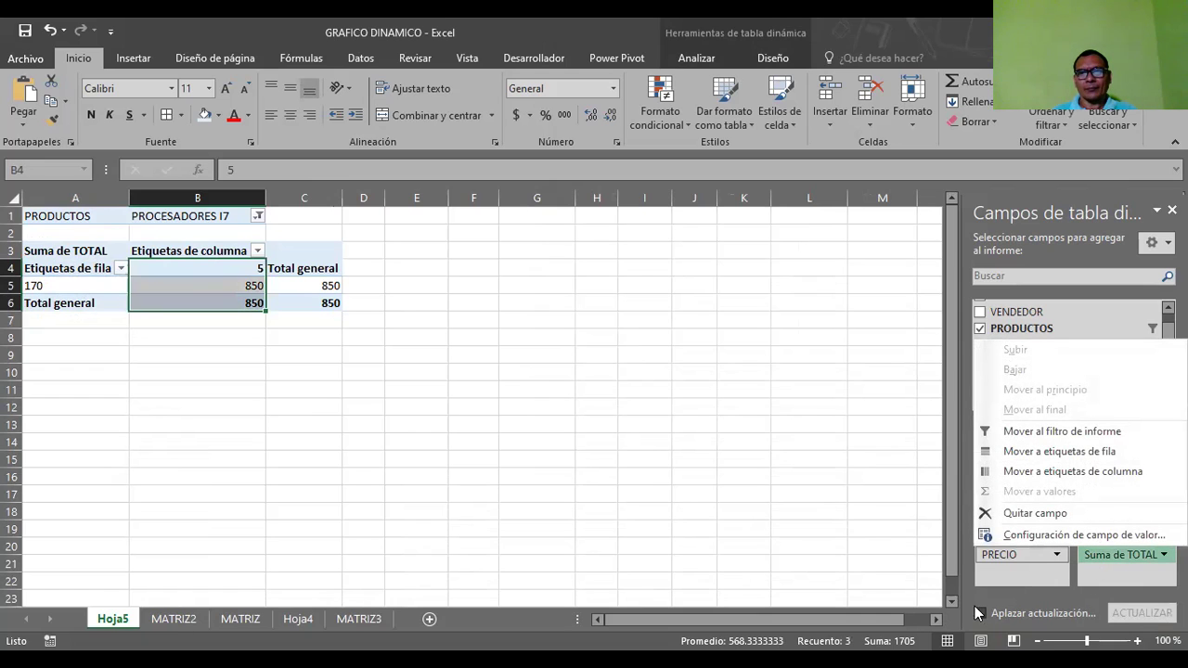
{"action": "left_click", "coordinate": [980, 611]}
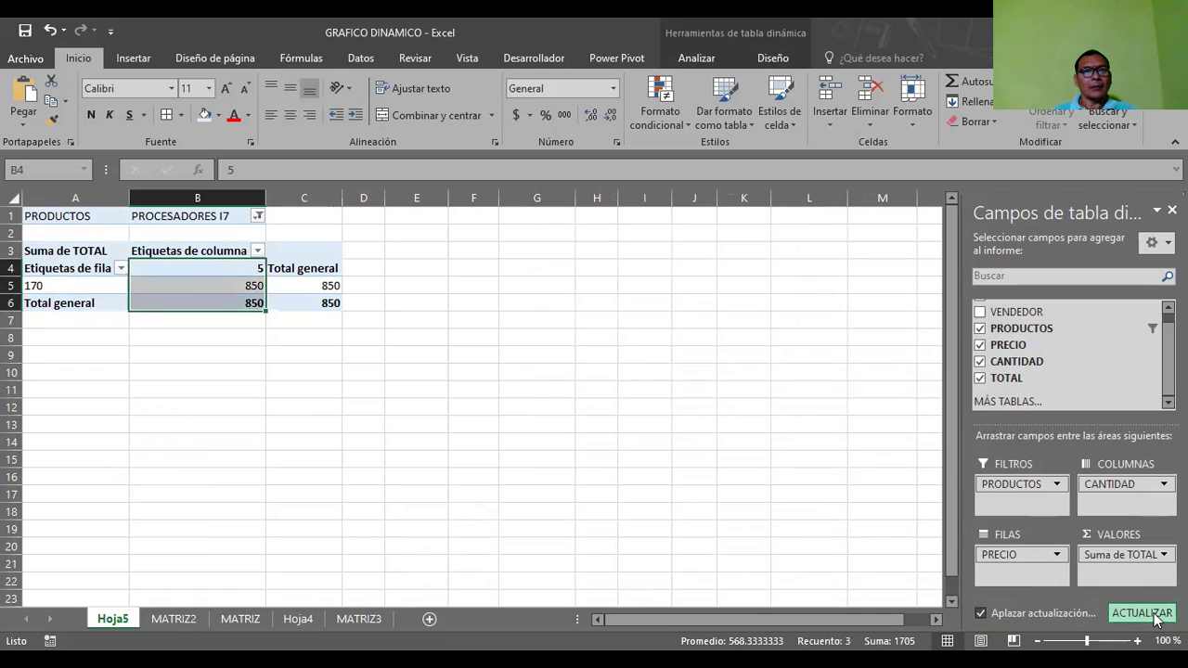
{"action": "left_click", "coordinate": [195, 270]}
{"action": "left_click", "coordinate": [306, 267]}
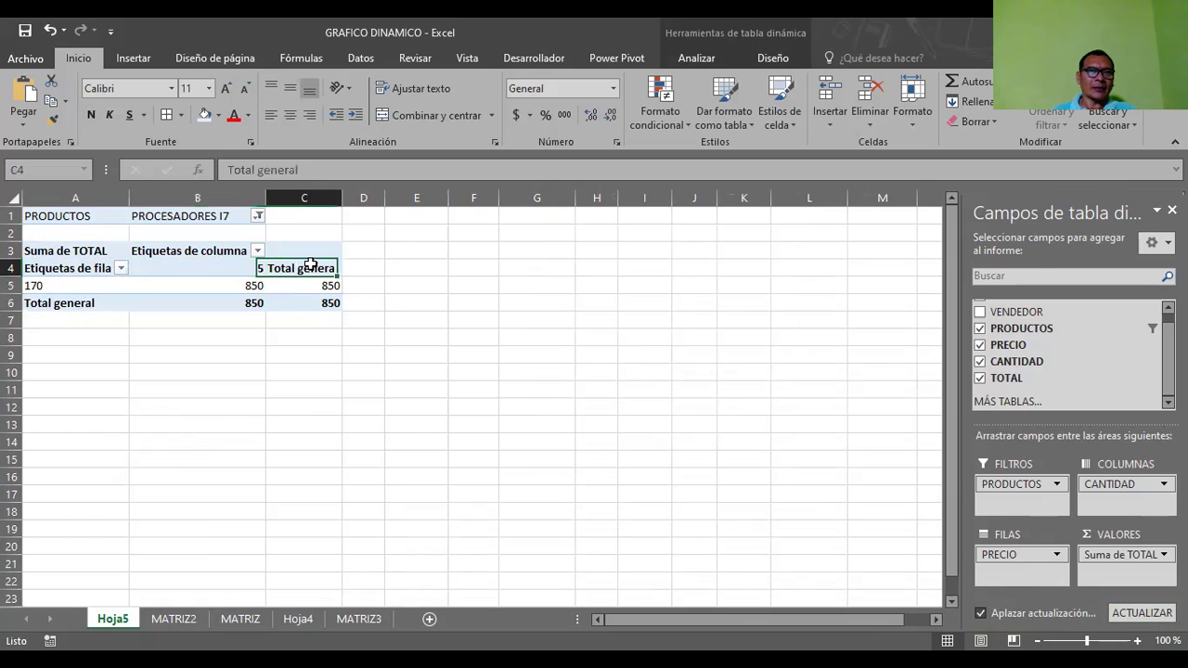
{"action": "left_click", "coordinate": [84, 253]}
{"action": "right_click", "coordinate": [85, 253]}
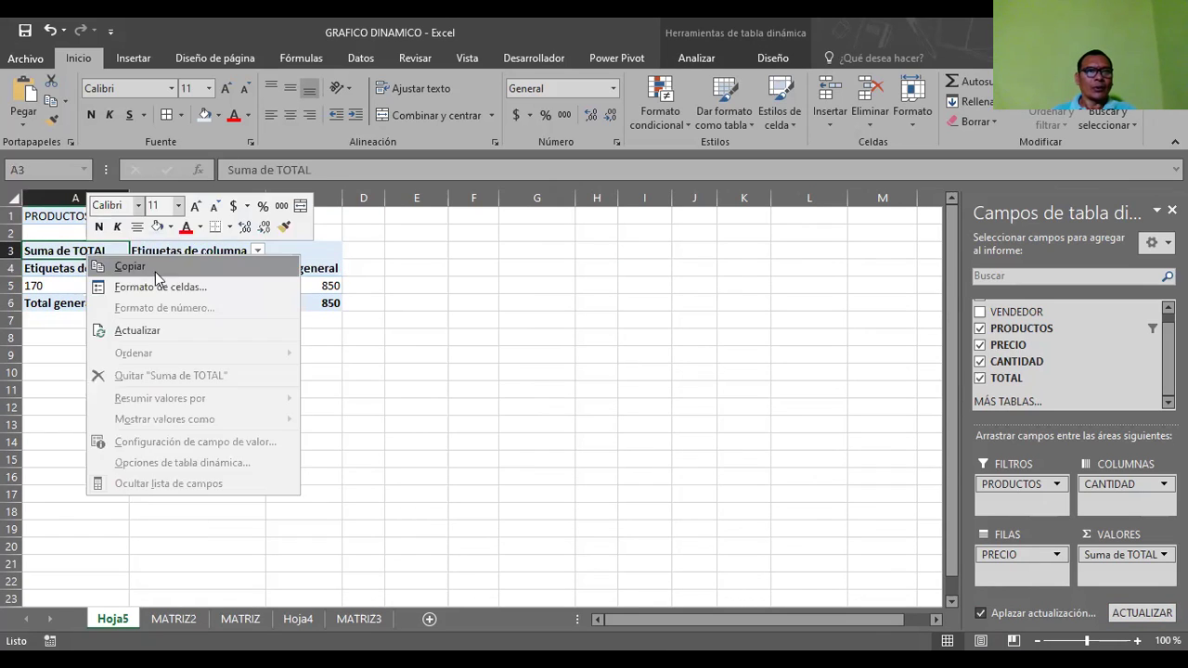
{"action": "left_click", "coordinate": [154, 330]}
Keep refreshing from the total cells C4, C6, C5 and B5 until B5 shows 2040
{"action": "left_click", "coordinate": [310, 267]}
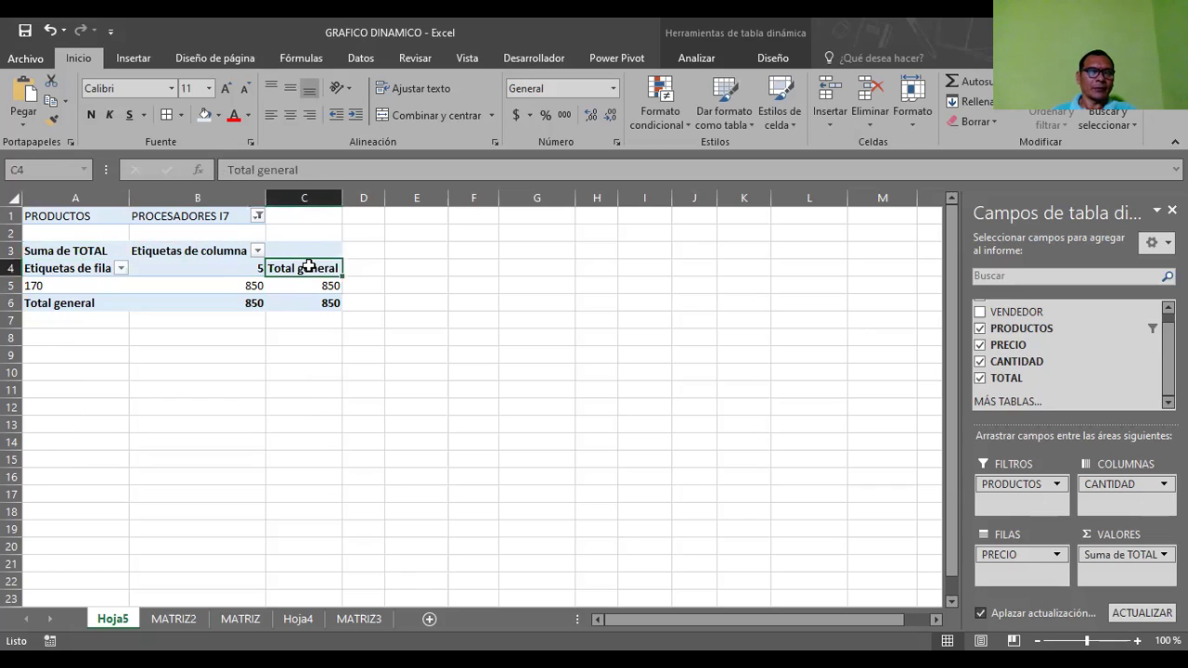
{"action": "right_click", "coordinate": [306, 268]}
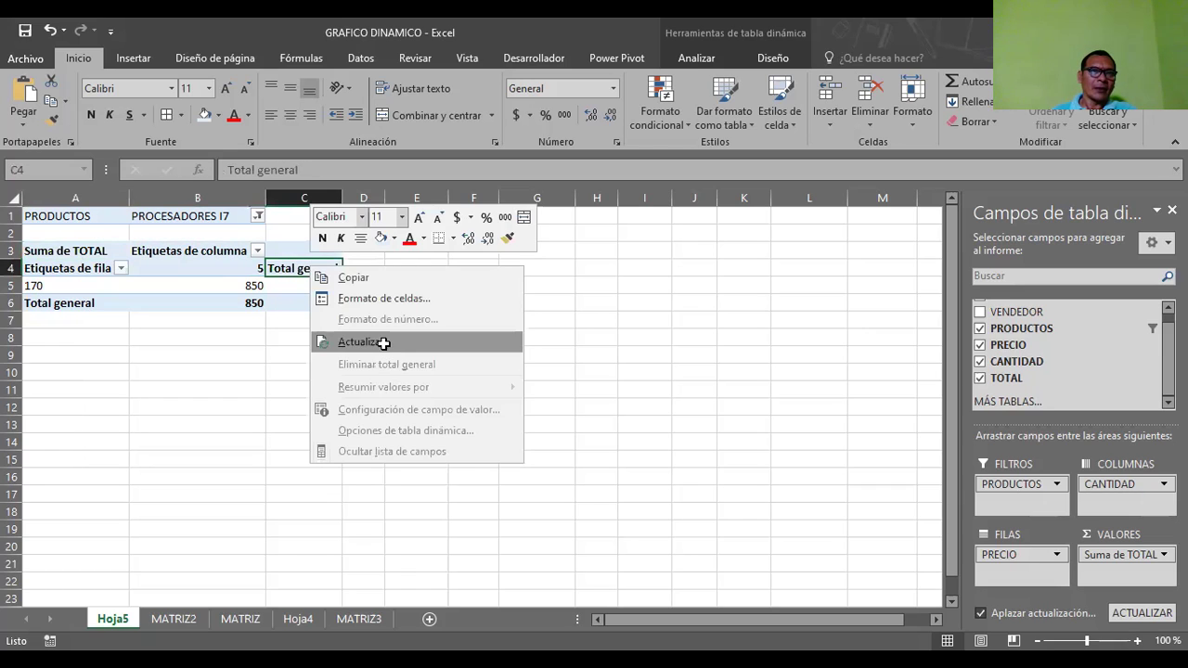
{"action": "left_click", "coordinate": [298, 301]}
{"action": "left_click", "coordinate": [297, 303]}
{"action": "right_click", "coordinate": [298, 303]}
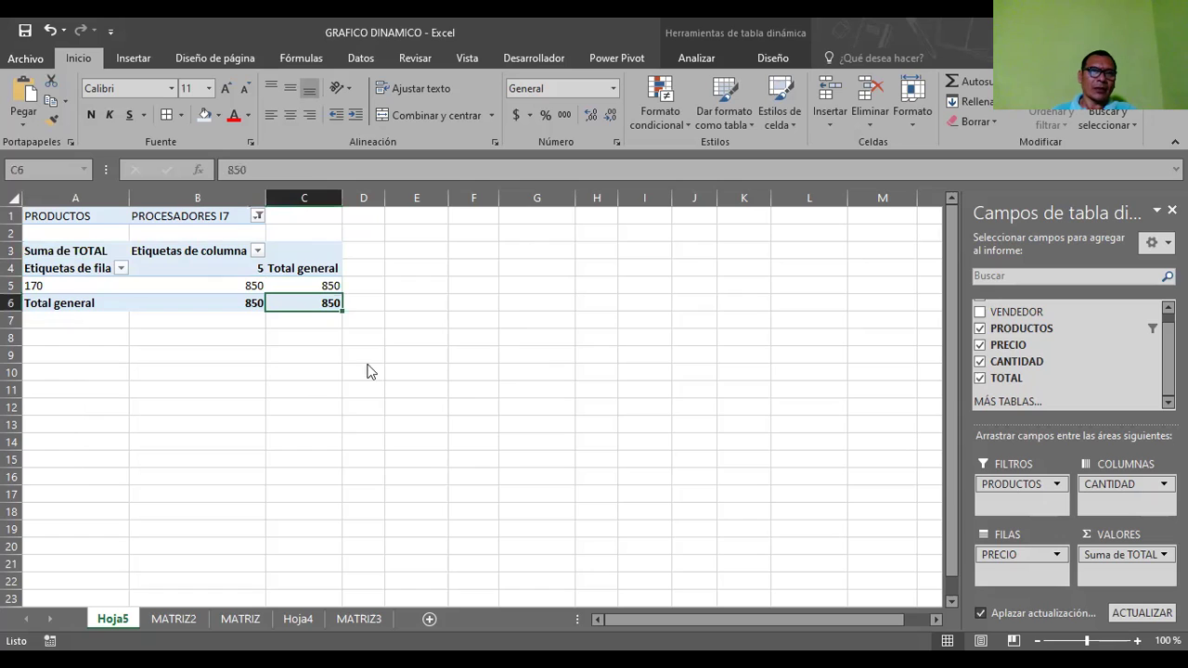
{"action": "left_click", "coordinate": [318, 285]}
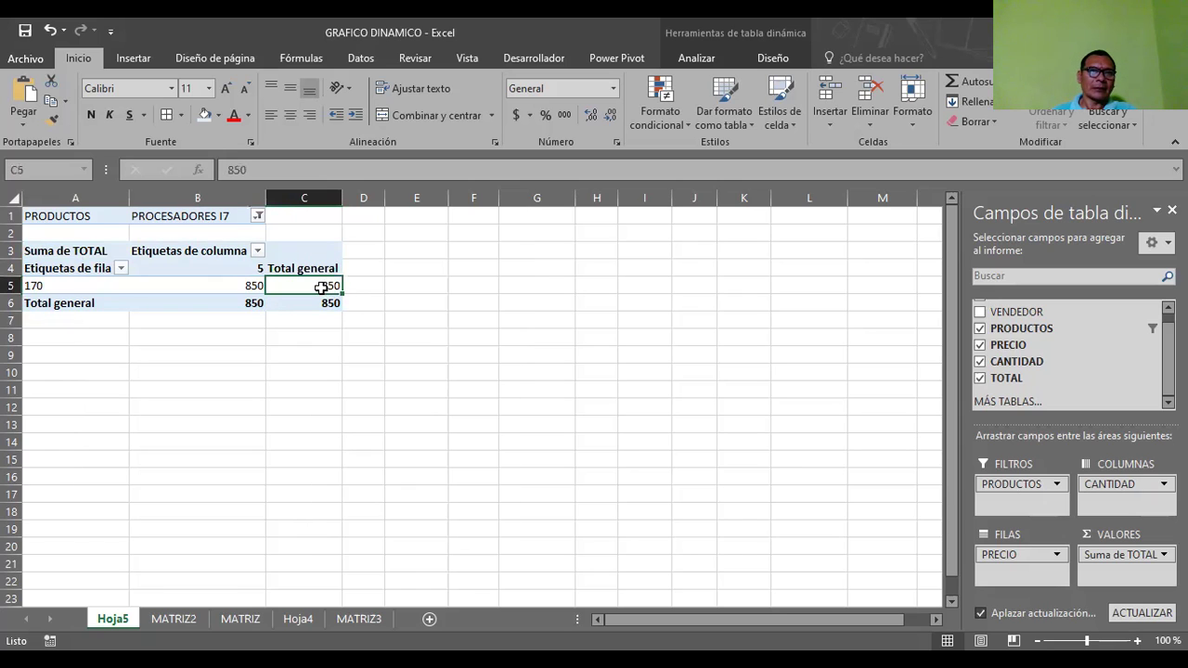
{"action": "right_click", "coordinate": [323, 287]}
{"action": "left_click", "coordinate": [373, 372]}
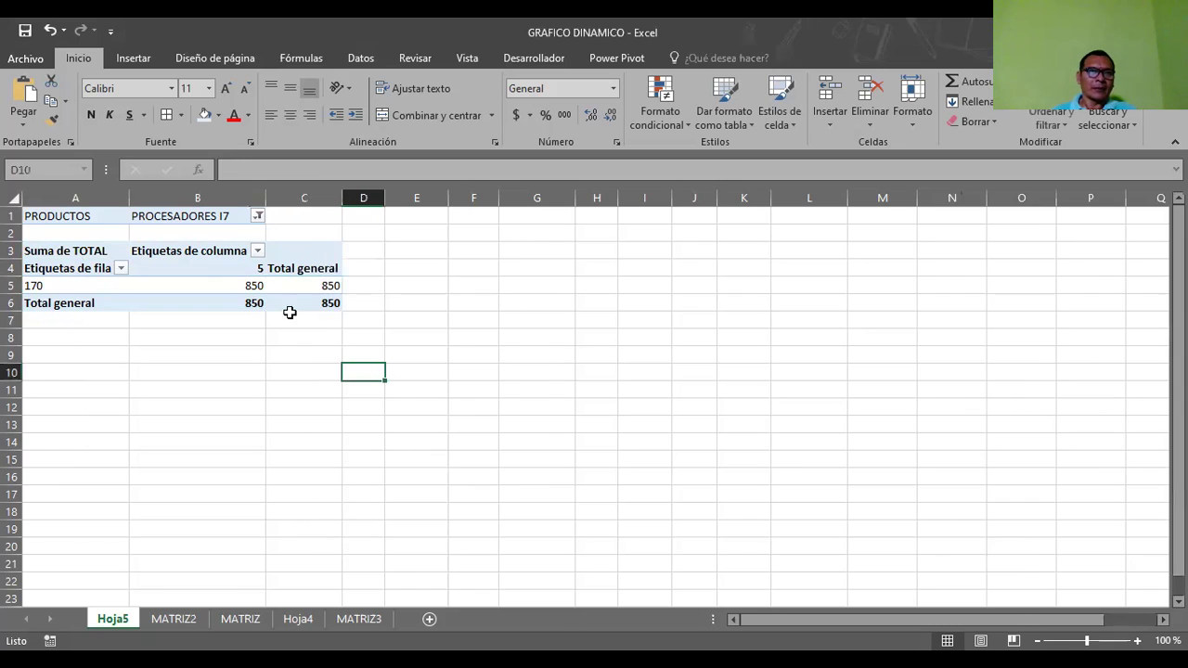
{"action": "left_click", "coordinate": [249, 286]}
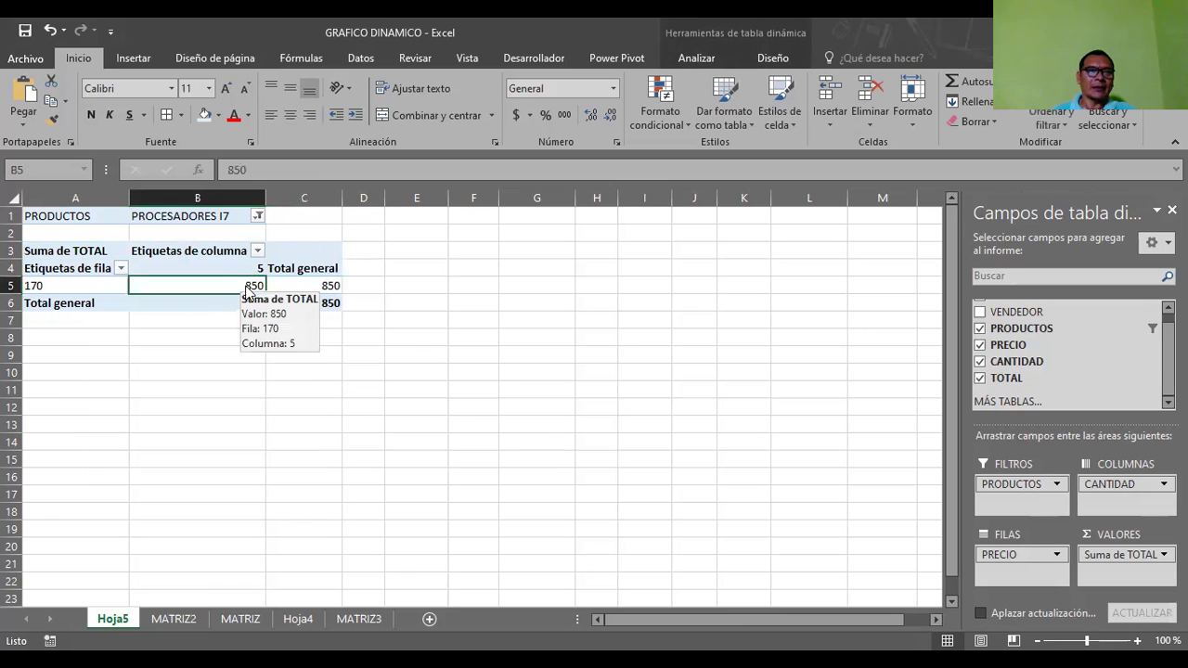
{"action": "right_click", "coordinate": [247, 290]}
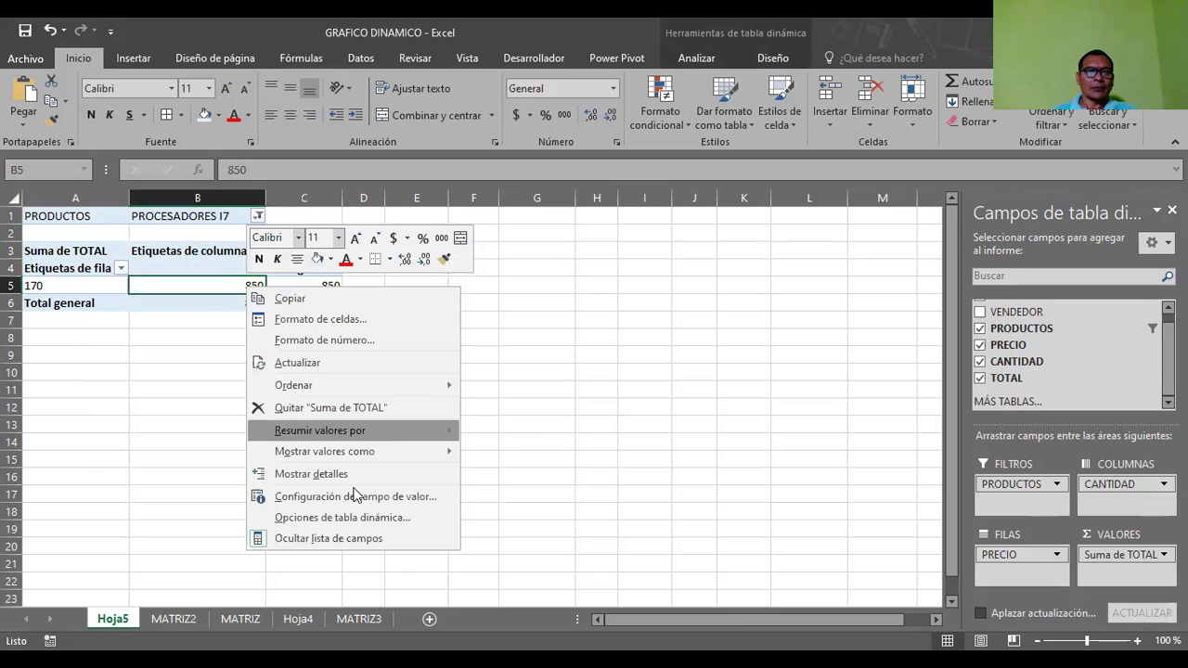
{"action": "left_click", "coordinate": [332, 362]}
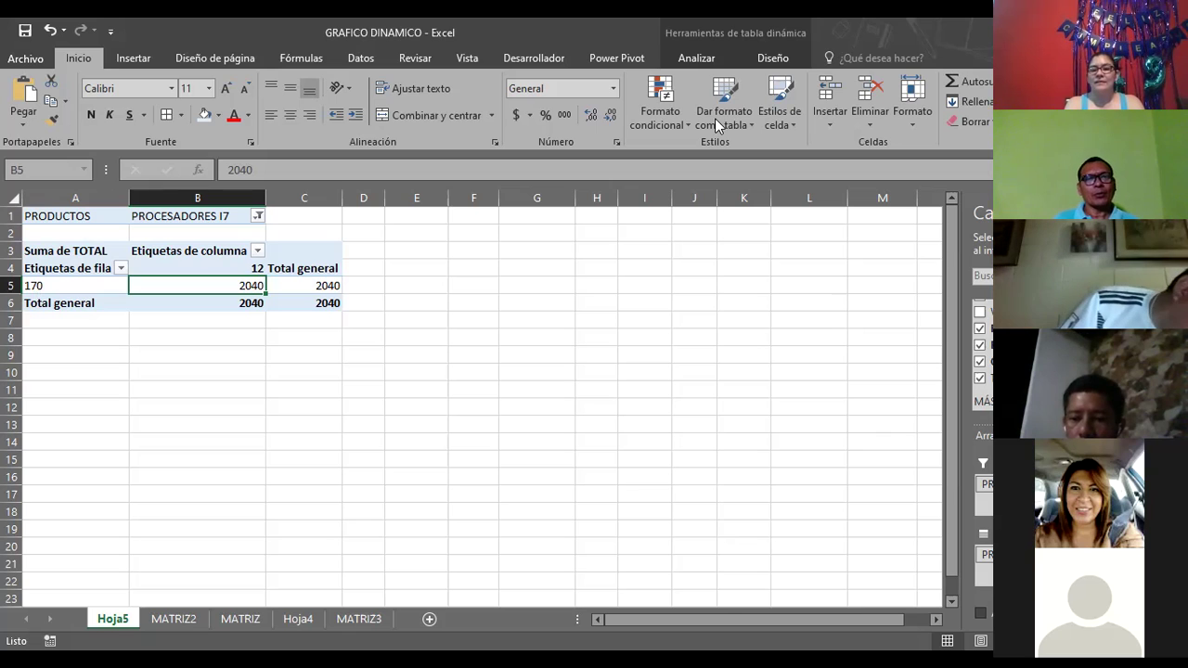
{"action": "left_click", "coordinate": [300, 332]}
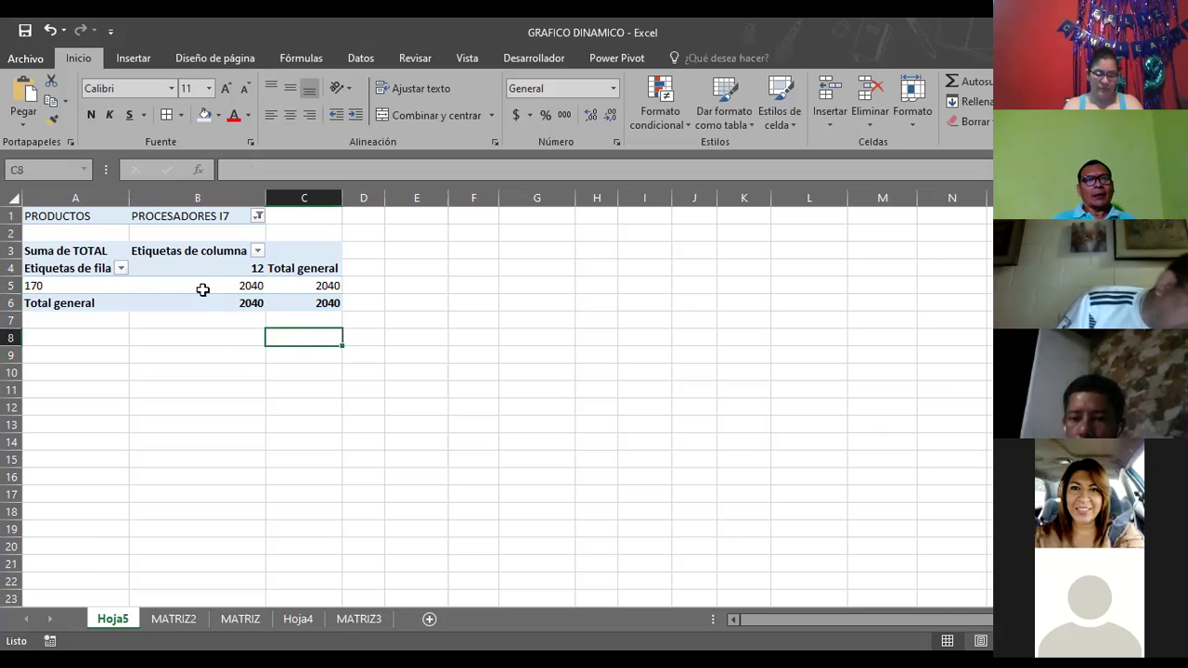
{"action": "left_click", "coordinate": [247, 392]}
{"action": "left_click", "coordinate": [193, 266]}
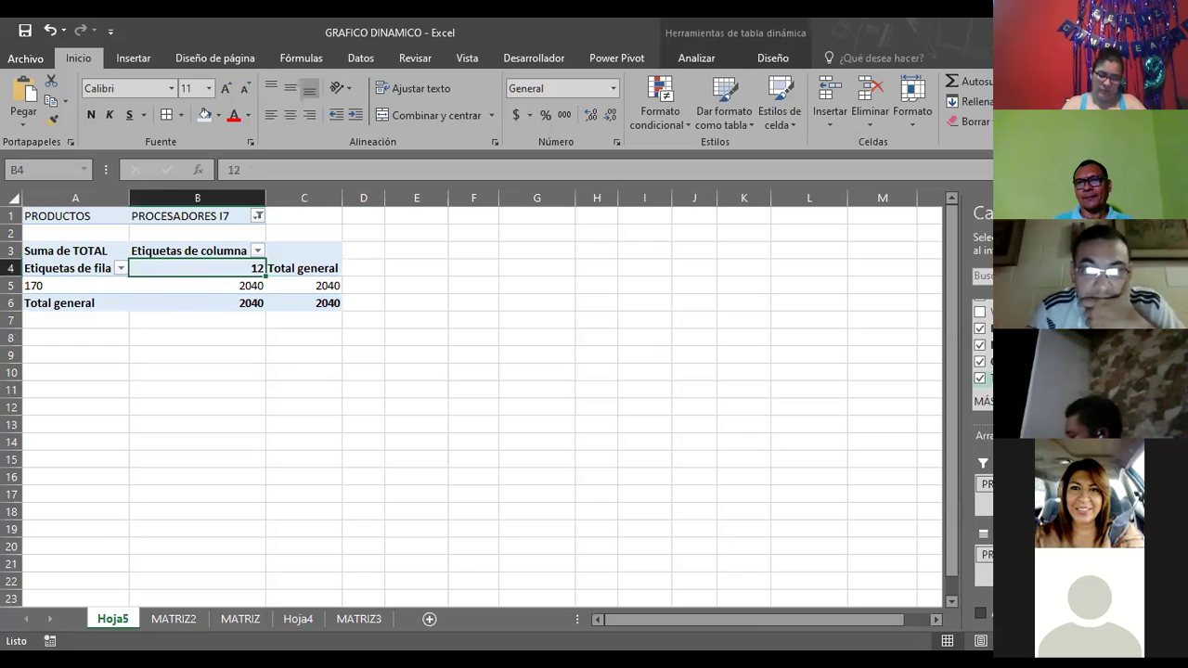
Remove PRECIO, CANTIDAD, TOTAL and PRODUCTOS from the pivot, leaving it empty
{"action": "left_click", "coordinate": [981, 346]}
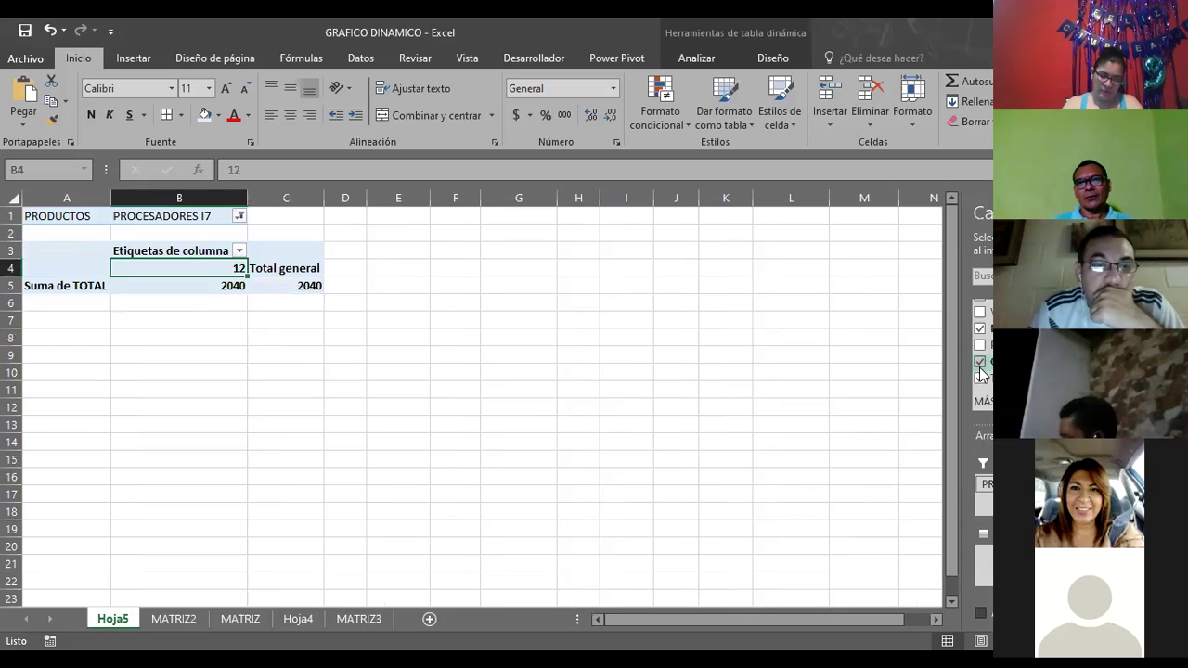
{"action": "left_click", "coordinate": [980, 361]}
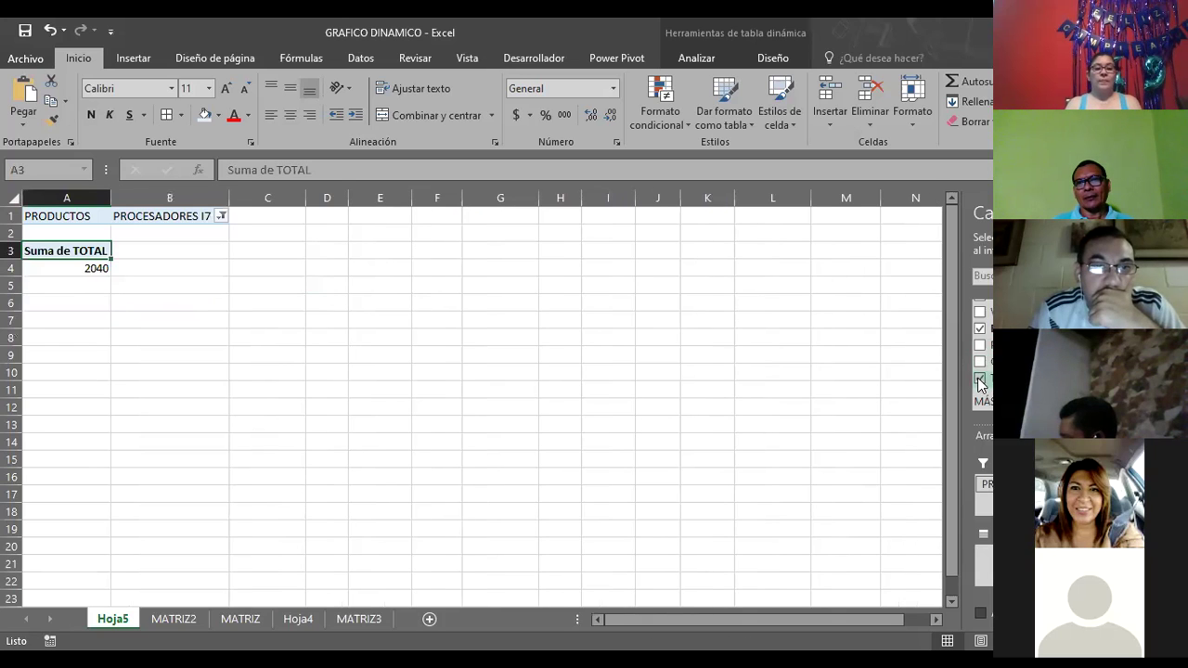
{"action": "left_click", "coordinate": [980, 378]}
{"action": "left_click", "coordinate": [981, 330]}
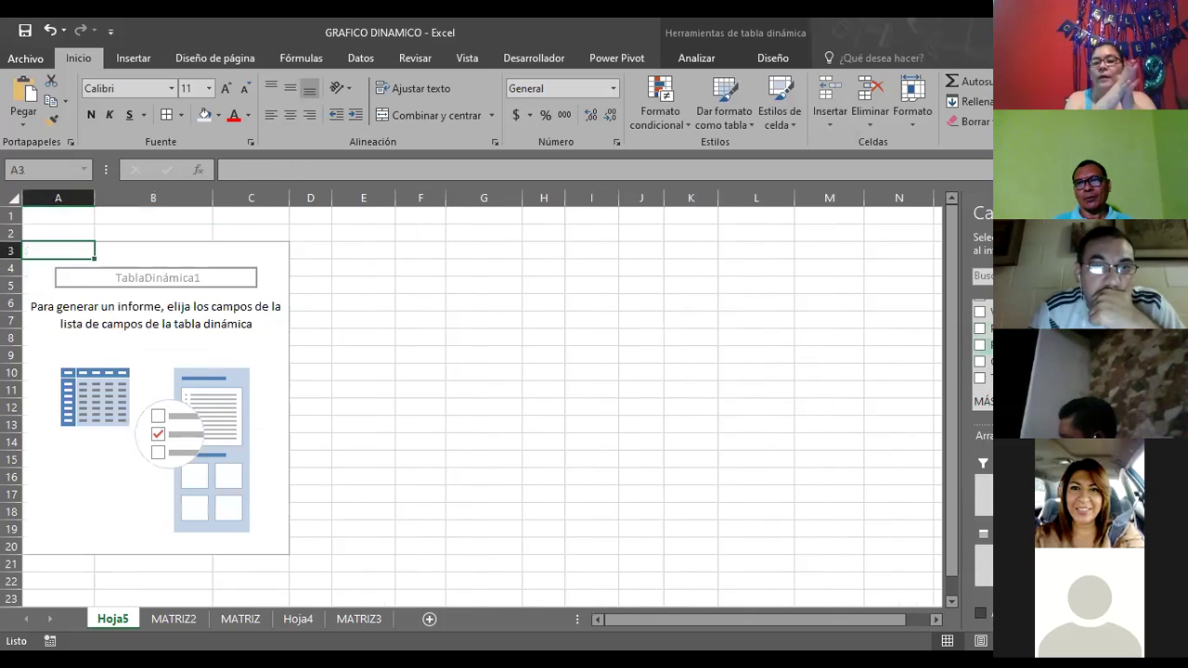
Add PRECIO as rows and PRODUCTOS as the report filter showing PROCESADORES I7
{"action": "left_click", "coordinate": [980, 345]}
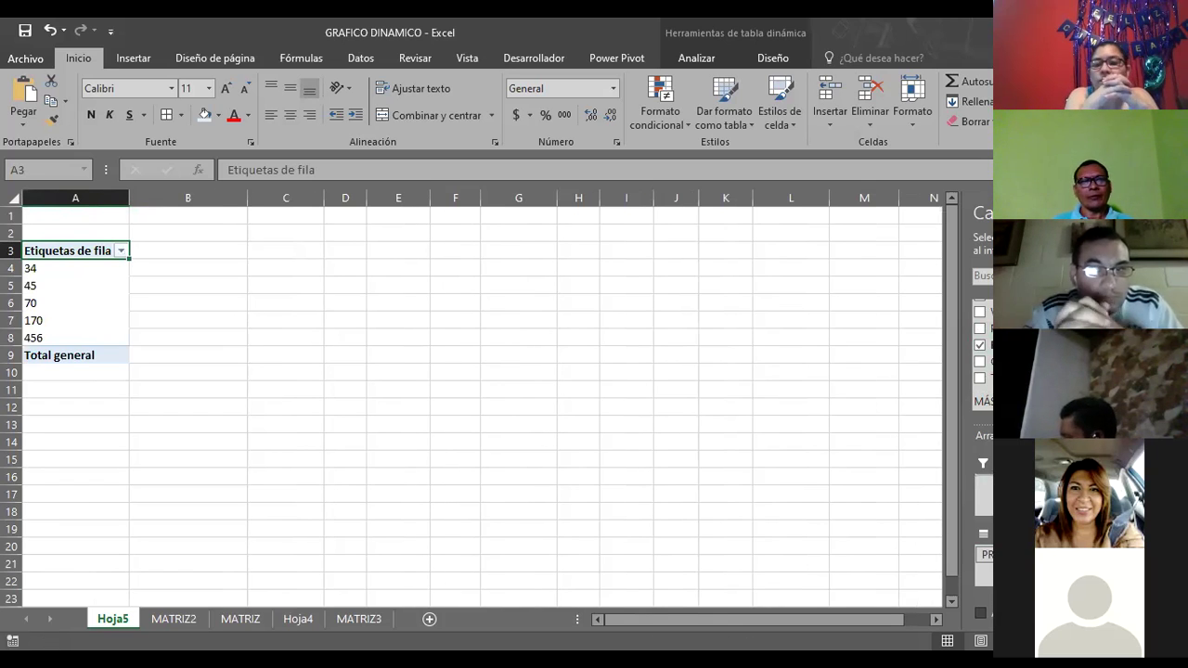
{"action": "left_click_drag", "start_coordinate": [984, 328], "coordinate": [983, 484]}
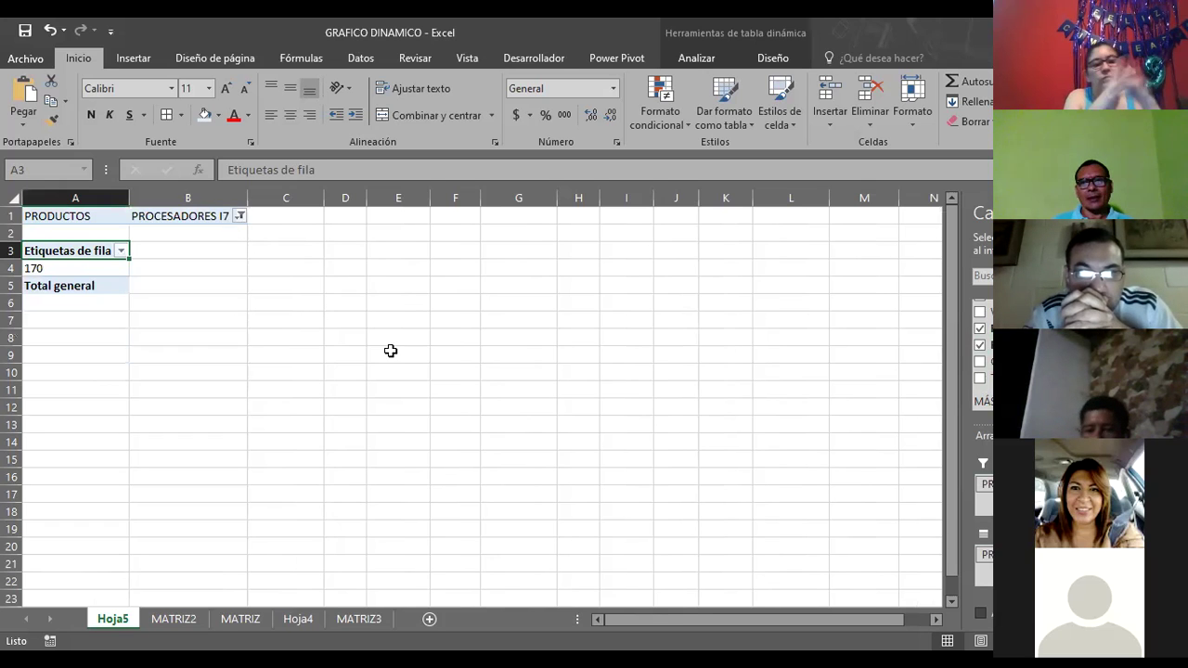
{"action": "left_click_drag", "start_coordinate": [983, 483], "coordinate": [1077, 483]}
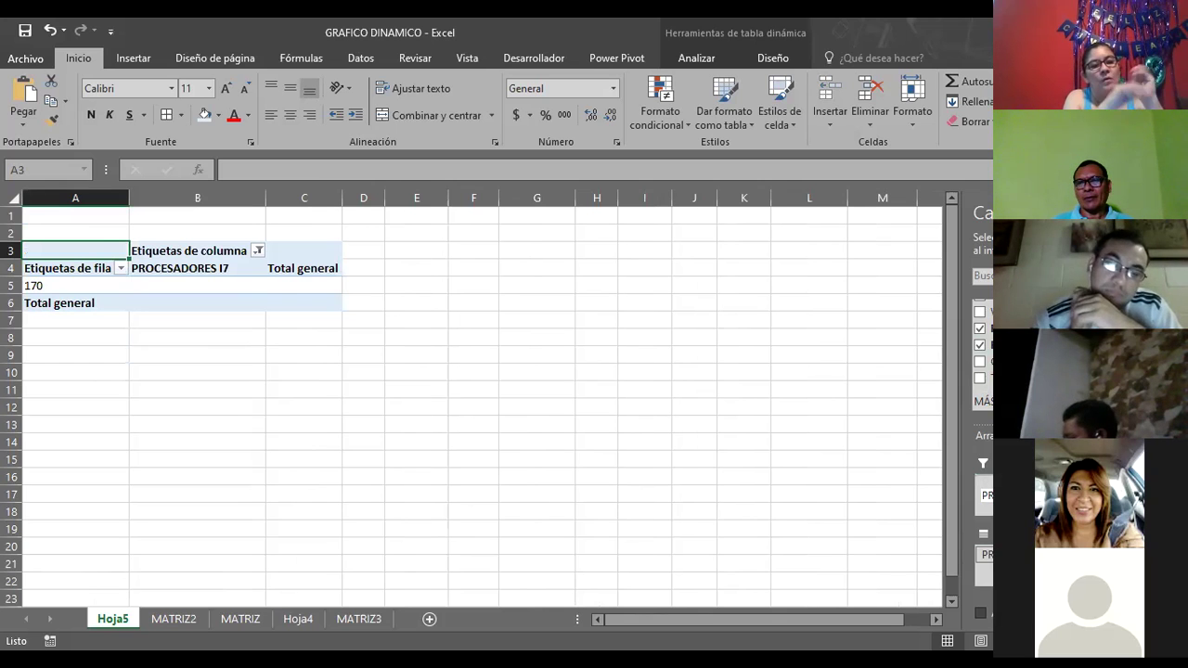
{"action": "left_click_drag", "start_coordinate": [1077, 484], "coordinate": [984, 483]}
Move PRECIO into Values and PRODUCTOS into Columns, giving 170 for PROCESADORES I7
{"action": "left_click_drag", "start_coordinate": [984, 554], "coordinate": [441, 498]}
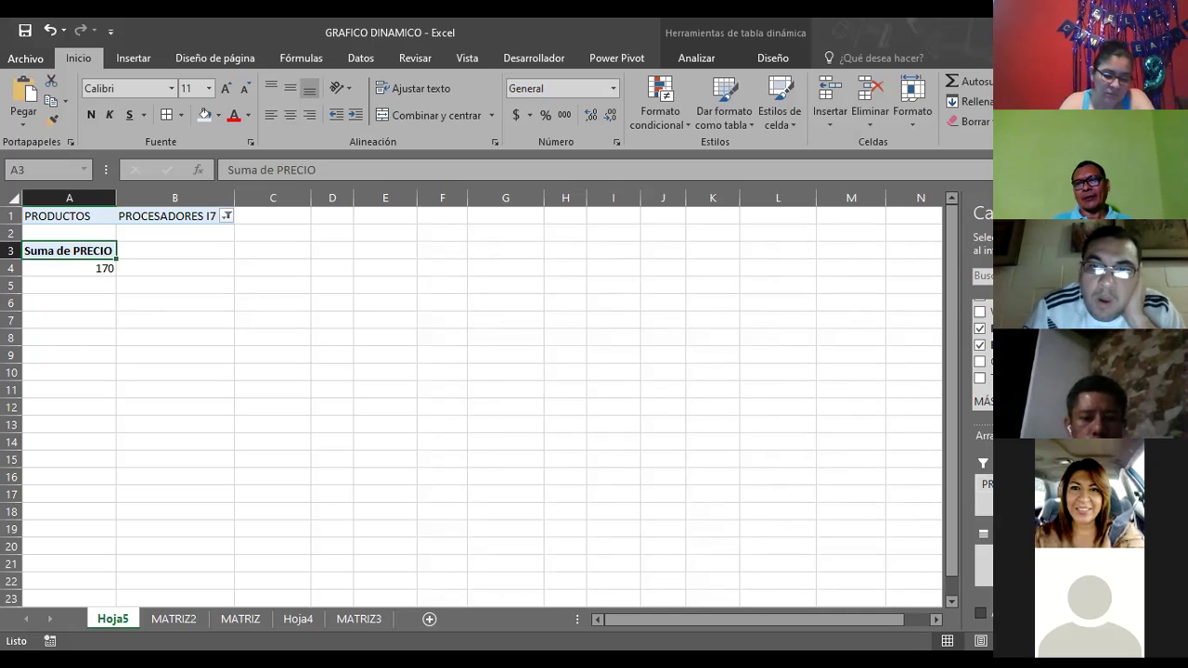
{"action": "left_click_drag", "start_coordinate": [986, 484], "coordinate": [1081, 484]}
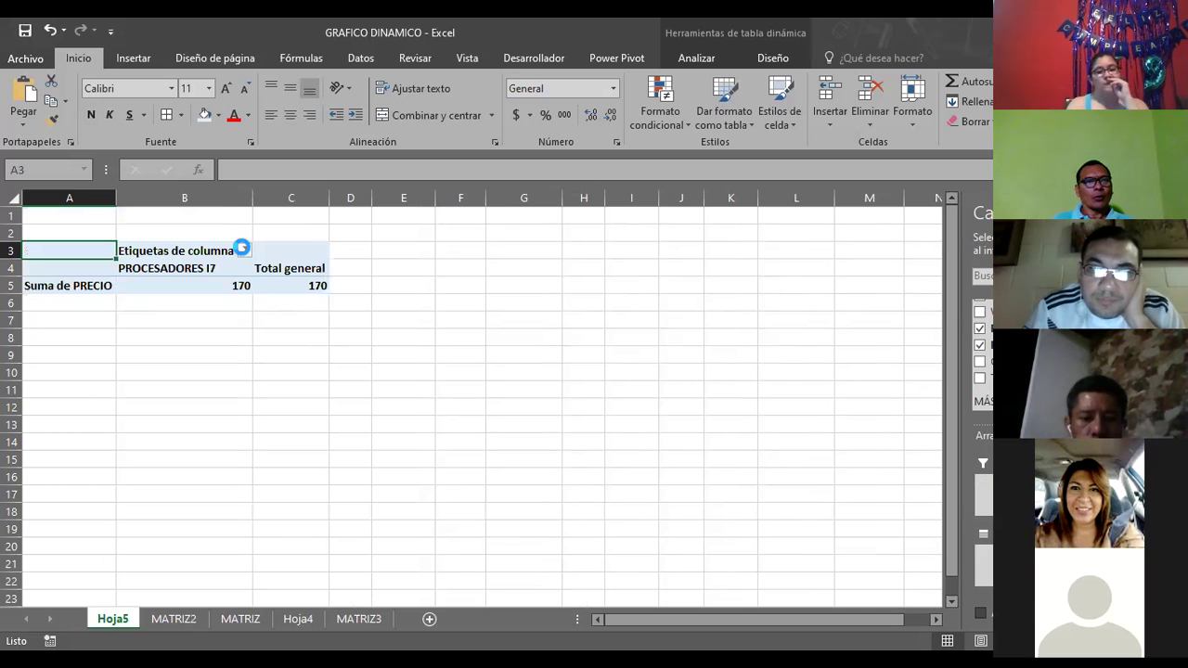
Select all products in the column labels filter so five products show, totalling 775
{"action": "left_click", "coordinate": [243, 249]}
{"action": "left_click", "coordinate": [72, 420]}
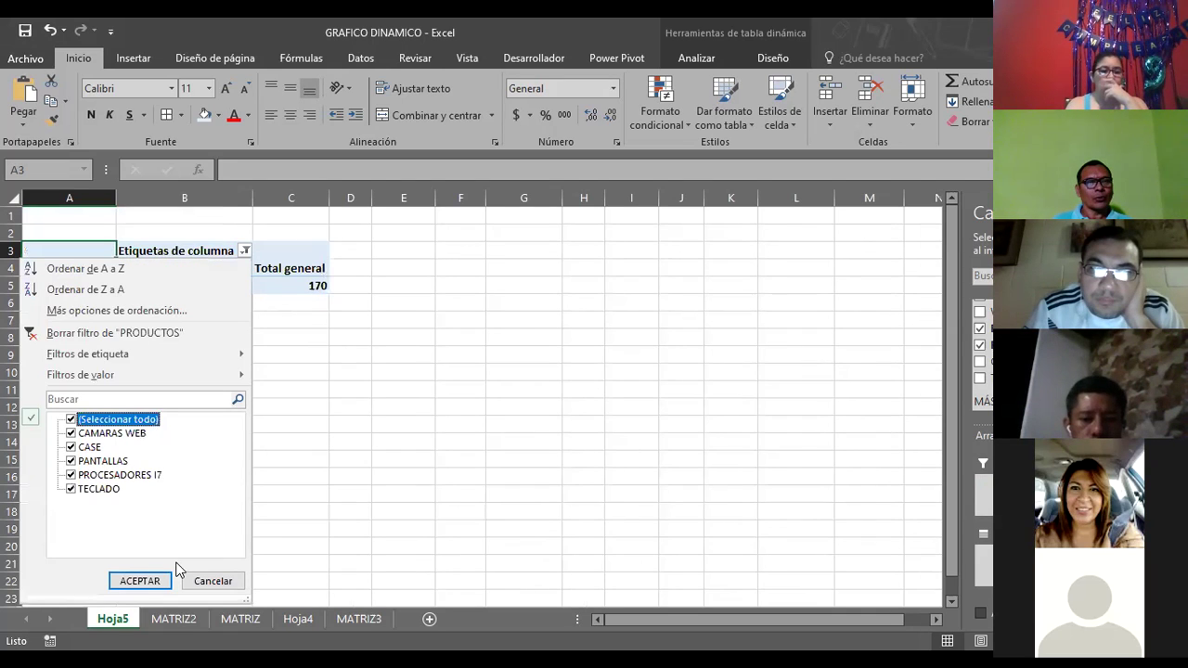
{"action": "left_click", "coordinate": [150, 580]}
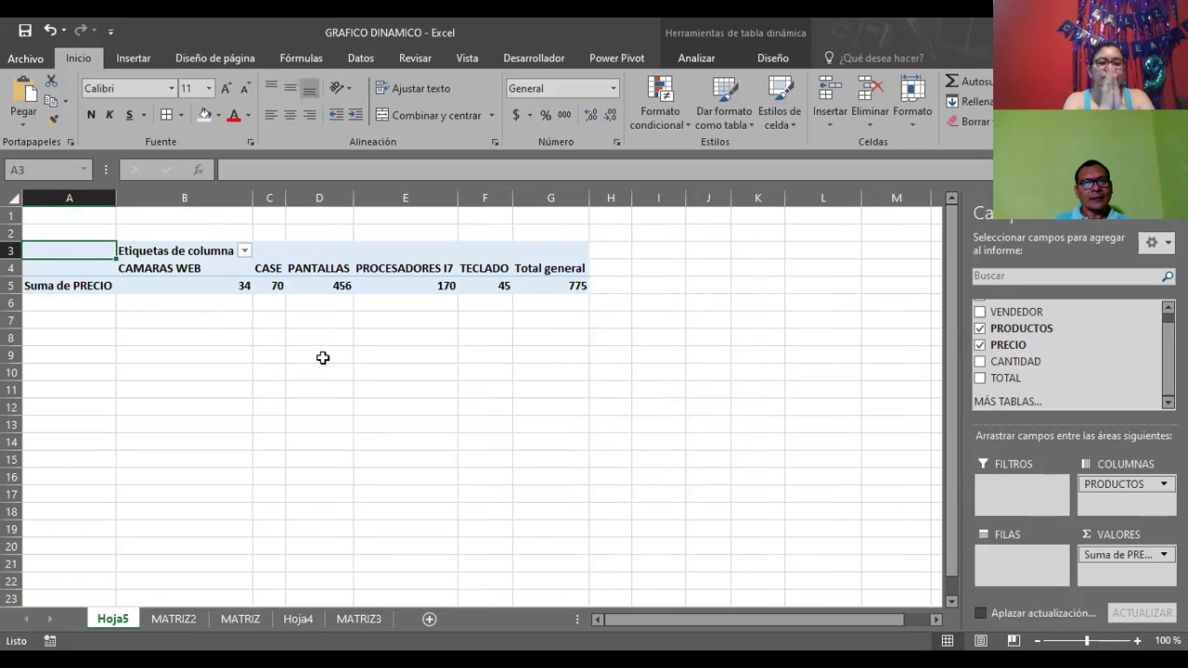
{"action": "key", "text": "ctrl+Page_Down"}
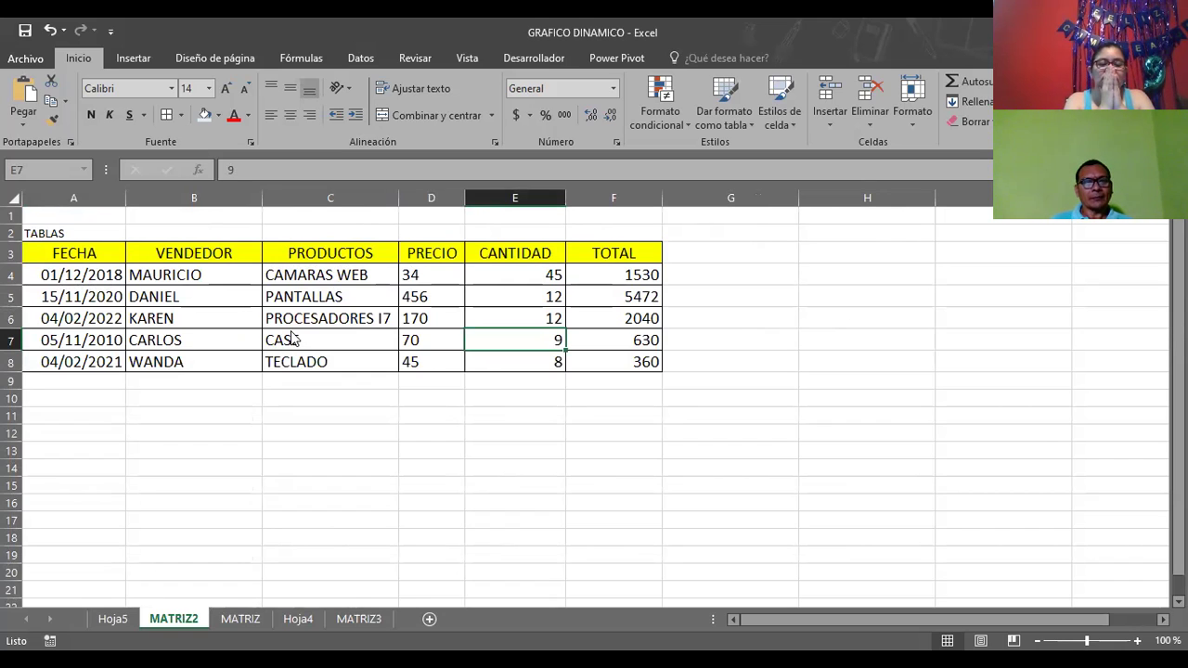
{"action": "key", "text": "ctrl+Page_Up"}
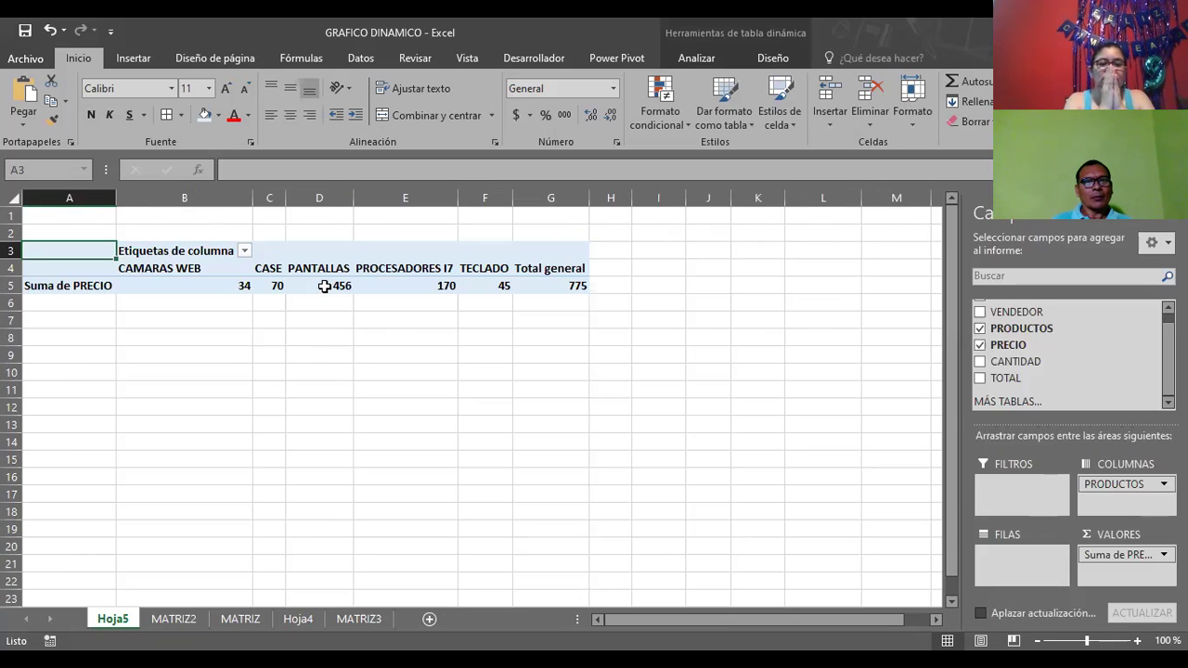
{"action": "key", "text": "ctrl+Page_Down"}
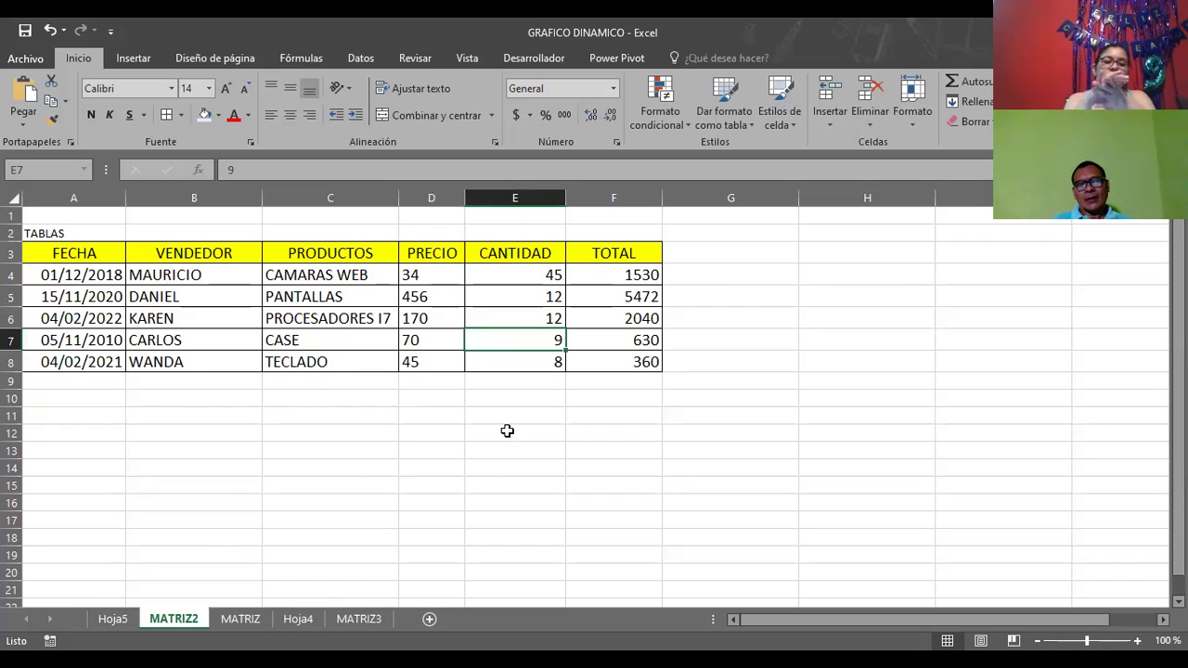
{"action": "key", "text": "ctrl+Page_Up"}
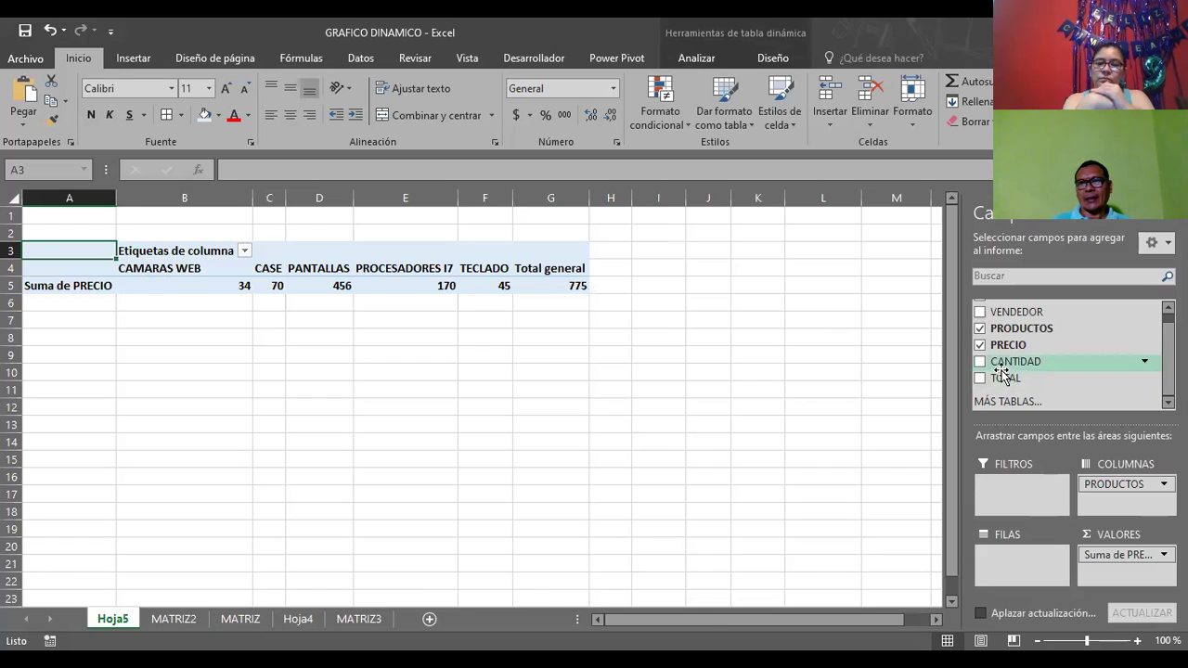
Add Suma de TOTAL and check CAMARAS WEB 1530 and CASE 630 against MATRIZ2 cells F4 and F7
{"action": "left_click_drag", "start_coordinate": [1005, 378], "coordinate": [1103, 577]}
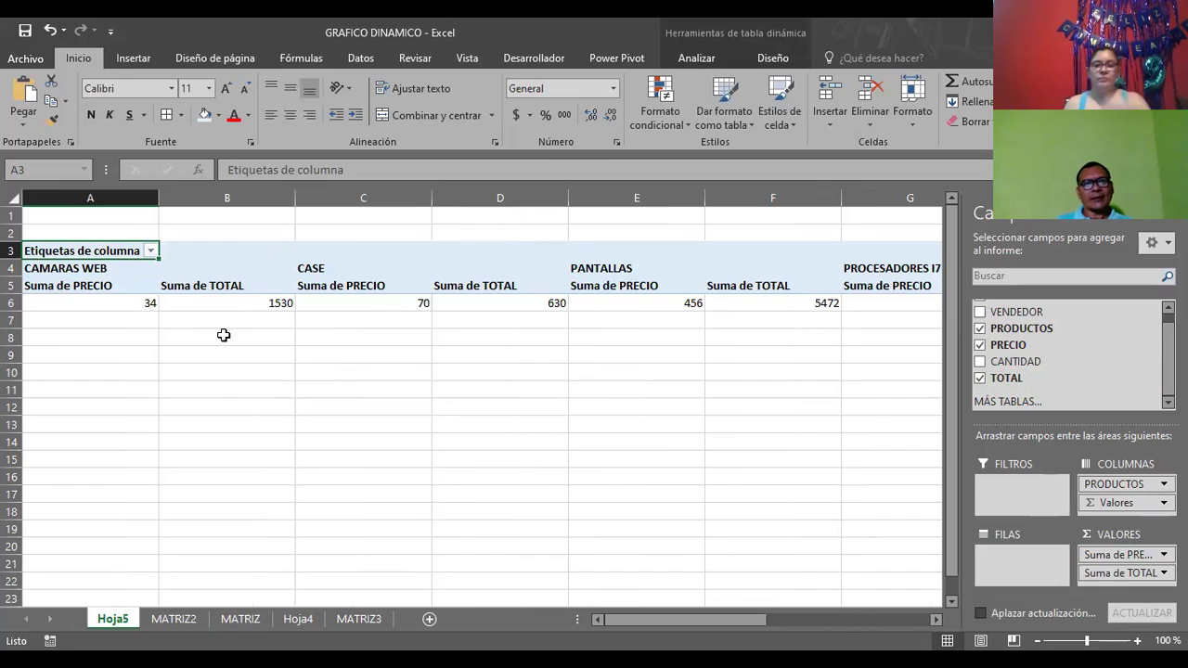
{"action": "left_click", "coordinate": [246, 308]}
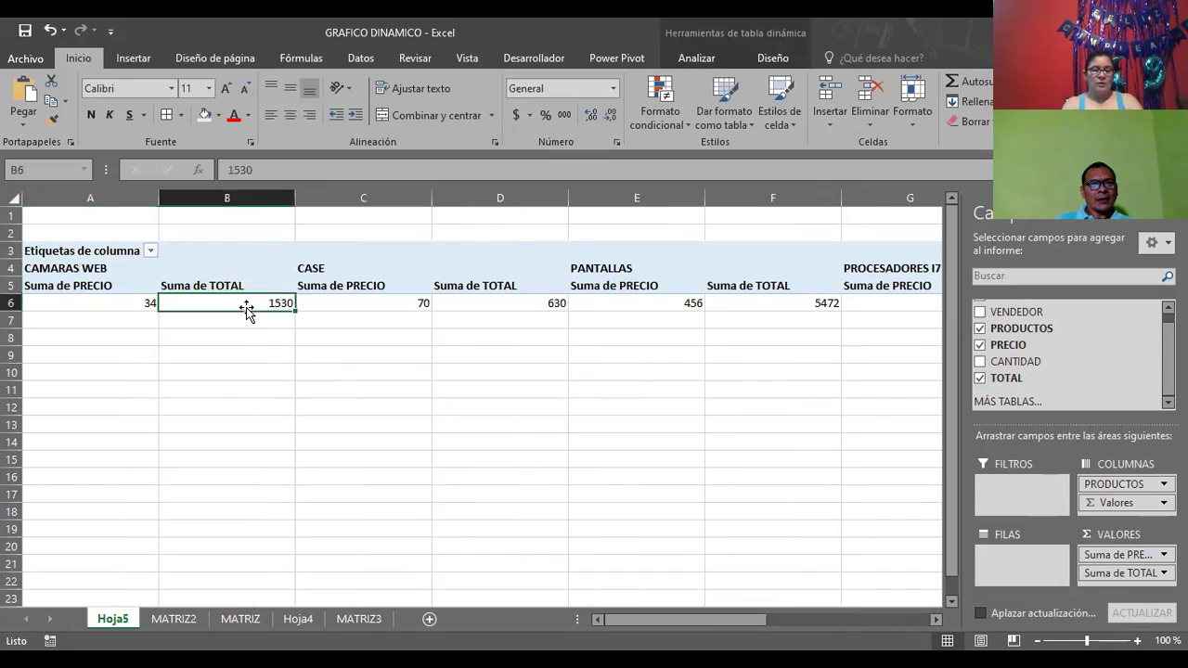
{"action": "left_click", "coordinate": [545, 304]}
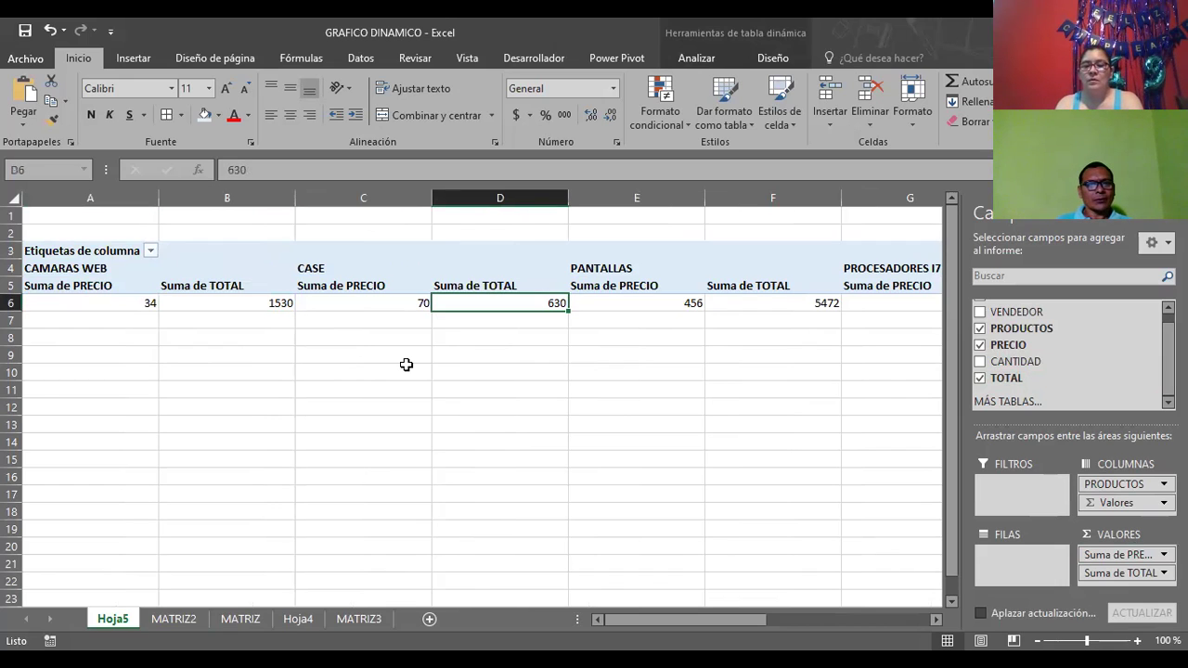
{"action": "key", "text": "ctrl+Page_Down"}
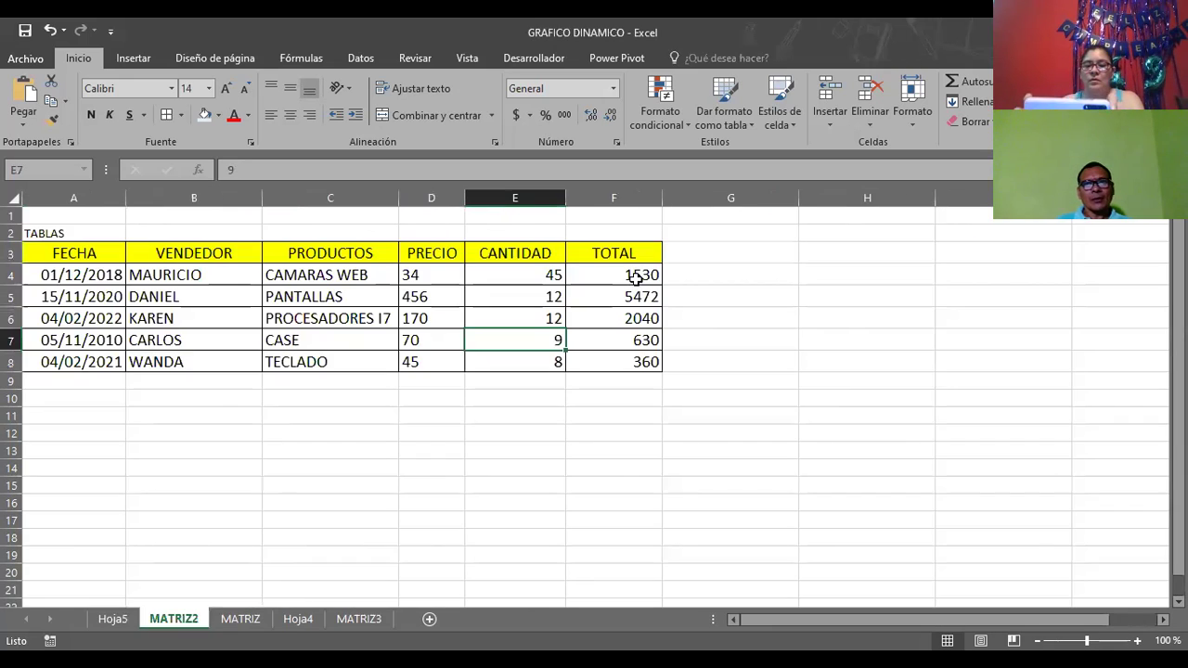
{"action": "left_click", "coordinate": [634, 278]}
{"action": "left_click", "coordinate": [630, 335]}
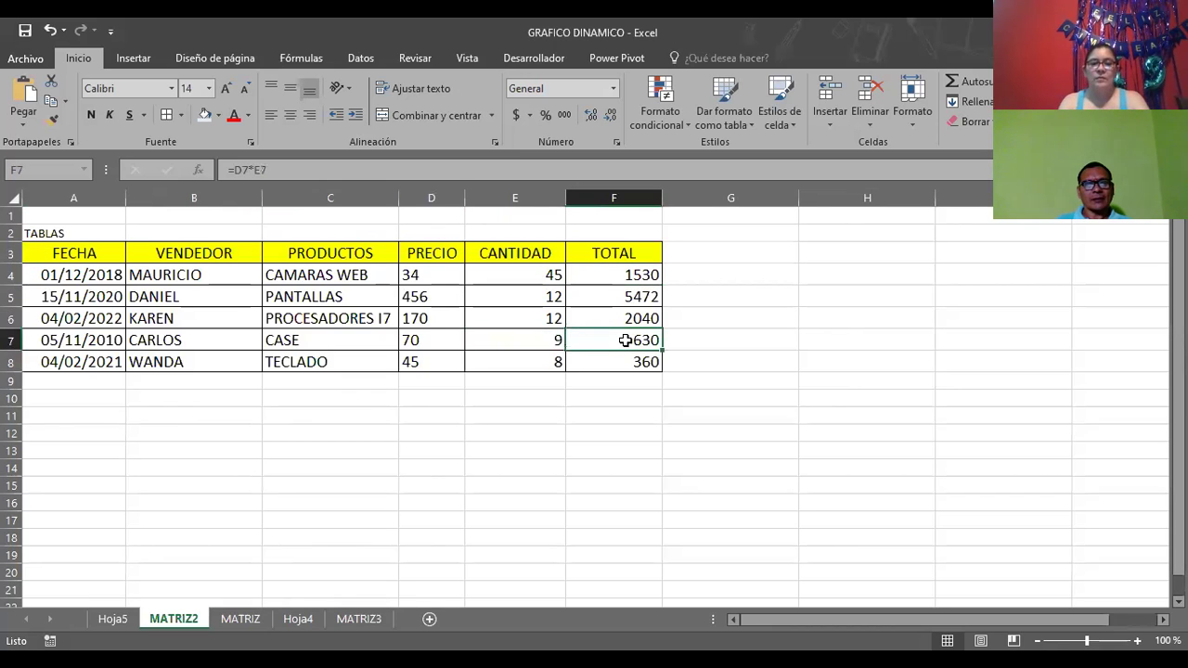
{"action": "key", "text": "ctrl+Page_Up"}
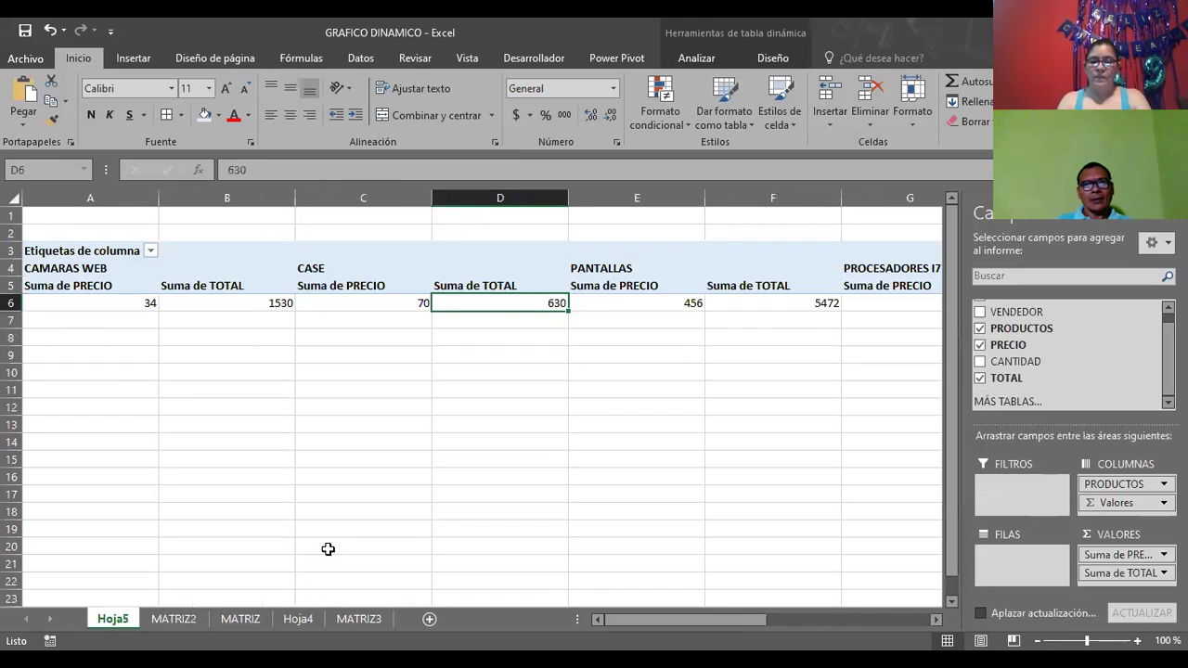
Verify the PANTALLAS sums, PRECIO 456 and TOTAL 5472, against MATRIZ2 cell D5
{"action": "left_click", "coordinate": [696, 306]}
{"action": "key", "text": "ctrl+Page_Down"}
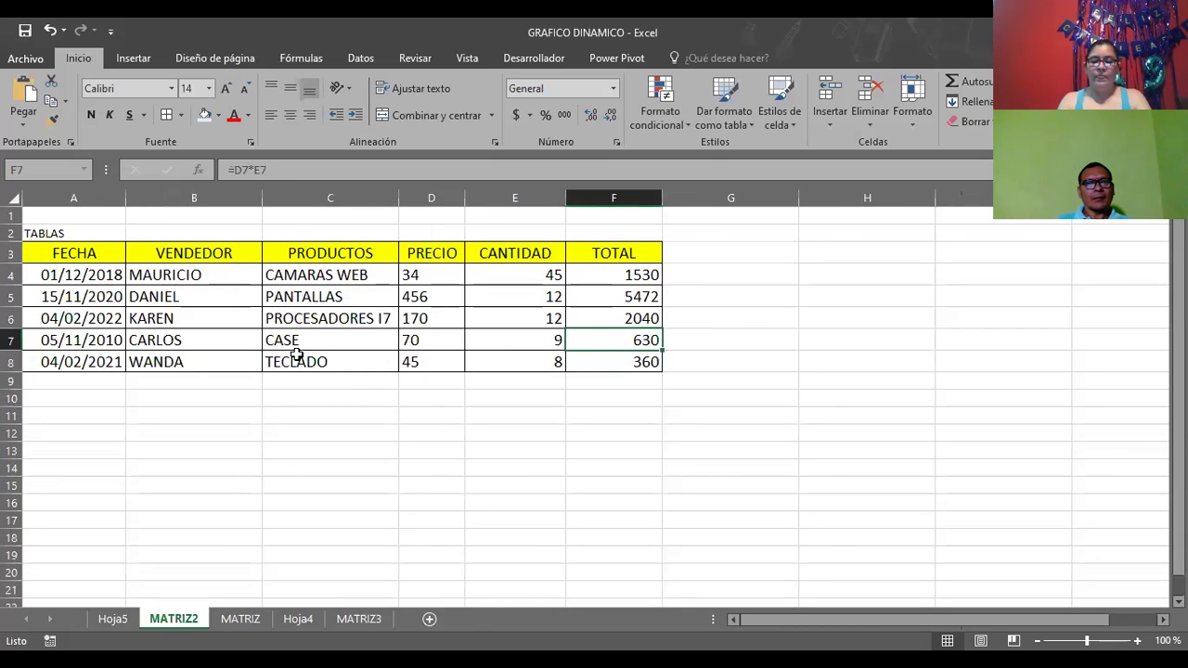
{"action": "left_click", "coordinate": [427, 296]}
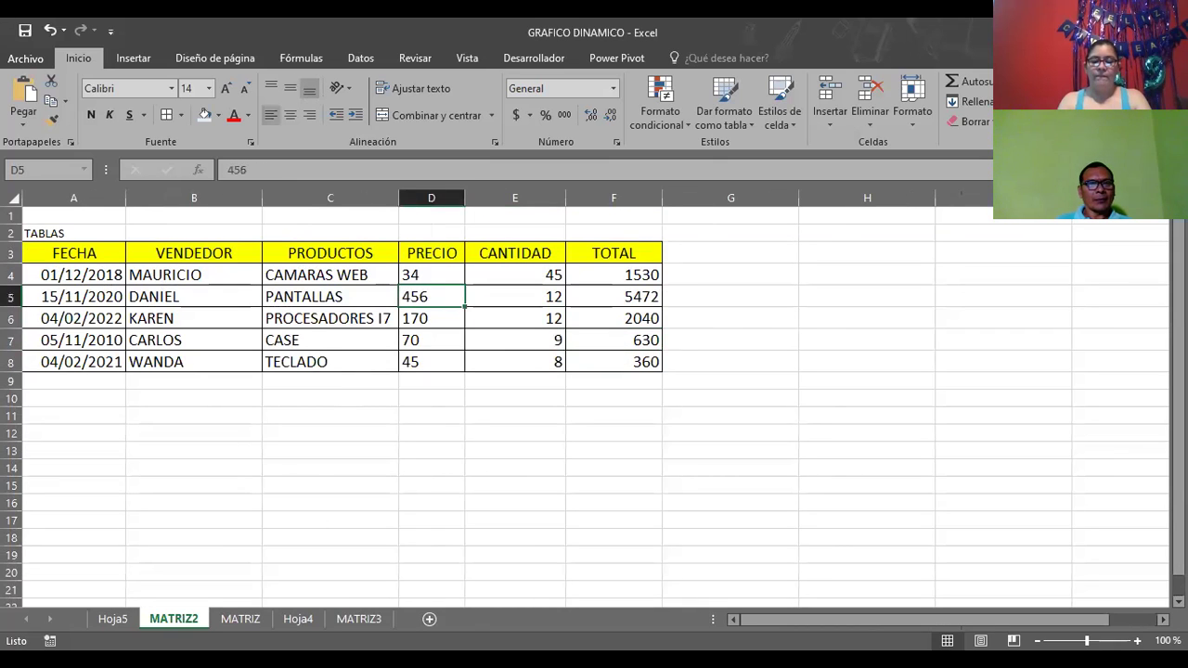
{"action": "left_click", "coordinate": [112, 619]}
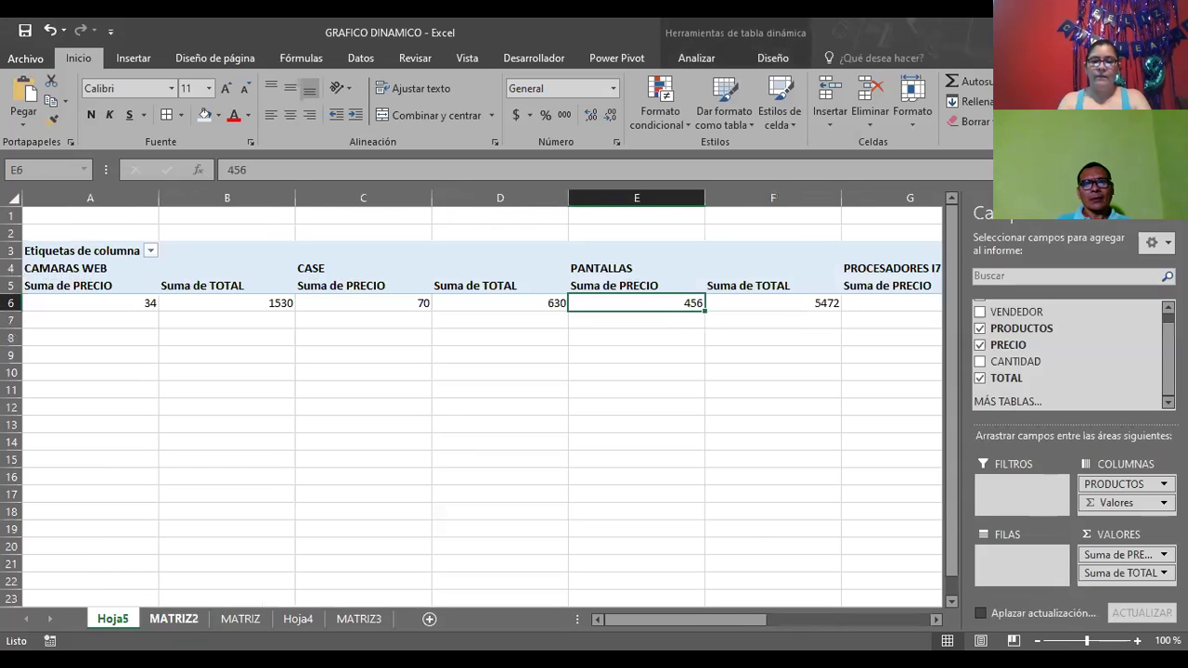
{"action": "left_click", "coordinate": [822, 301]}
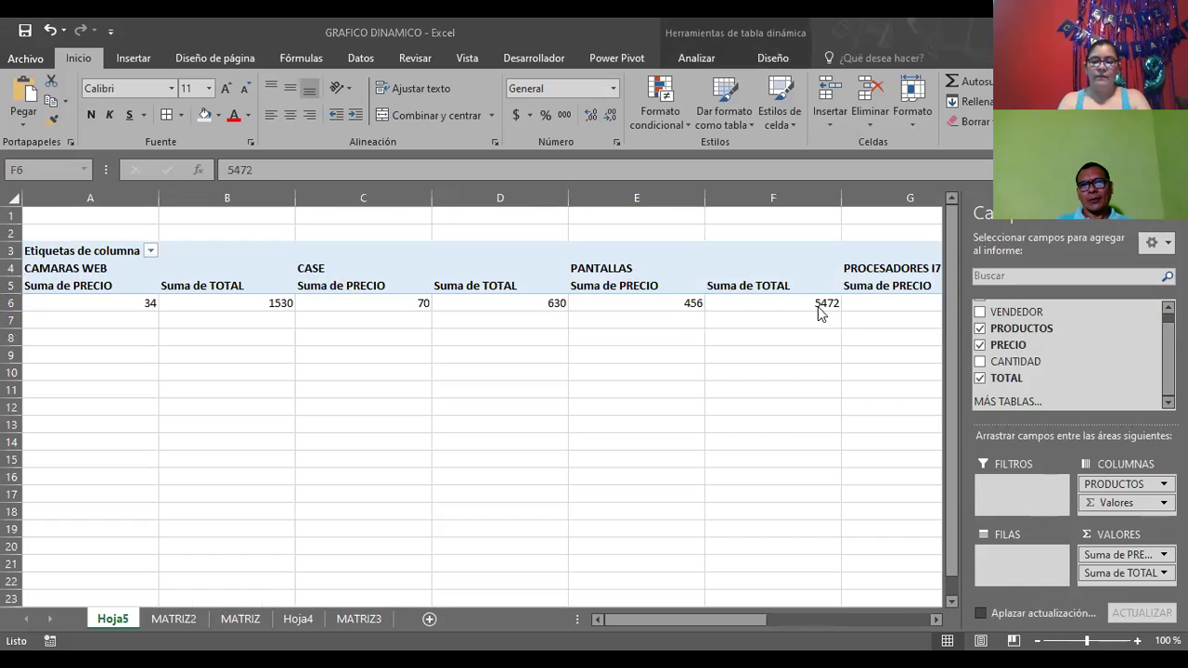
{"action": "left_click", "coordinate": [742, 305]}
{"action": "left_click", "coordinate": [665, 303]}
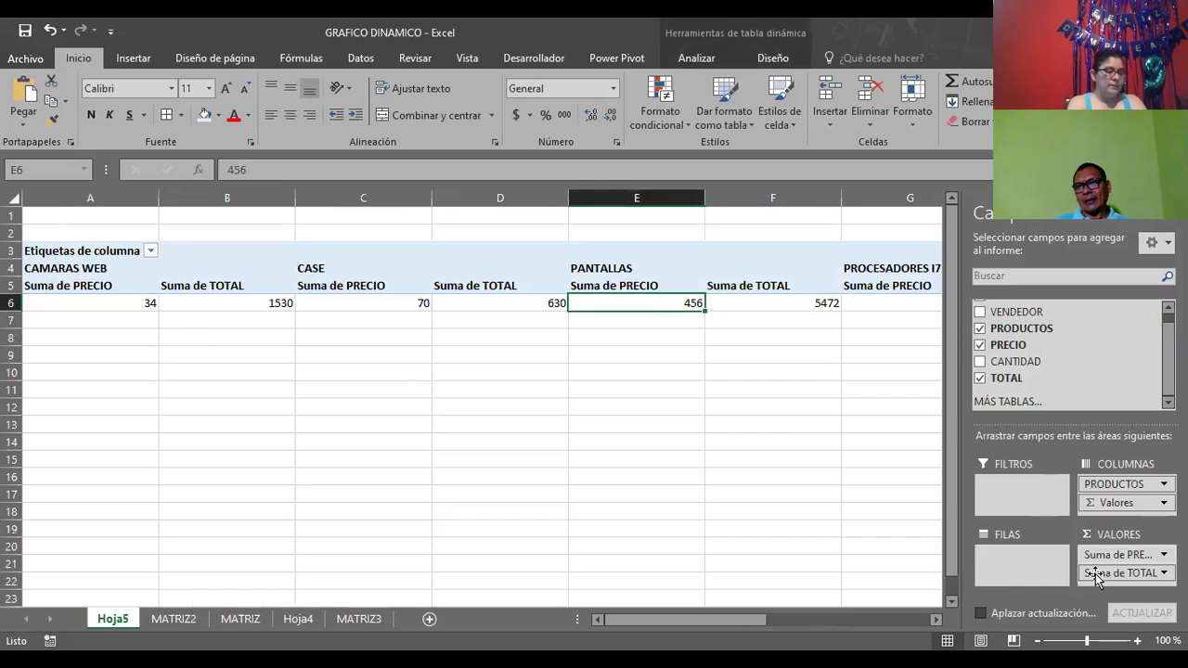
Move Suma de TOTAL from Values to Rows, listing TOTAL amounts 360 to 5472
{"action": "left_click_drag", "start_coordinate": [1116, 579], "coordinate": [1024, 560]}
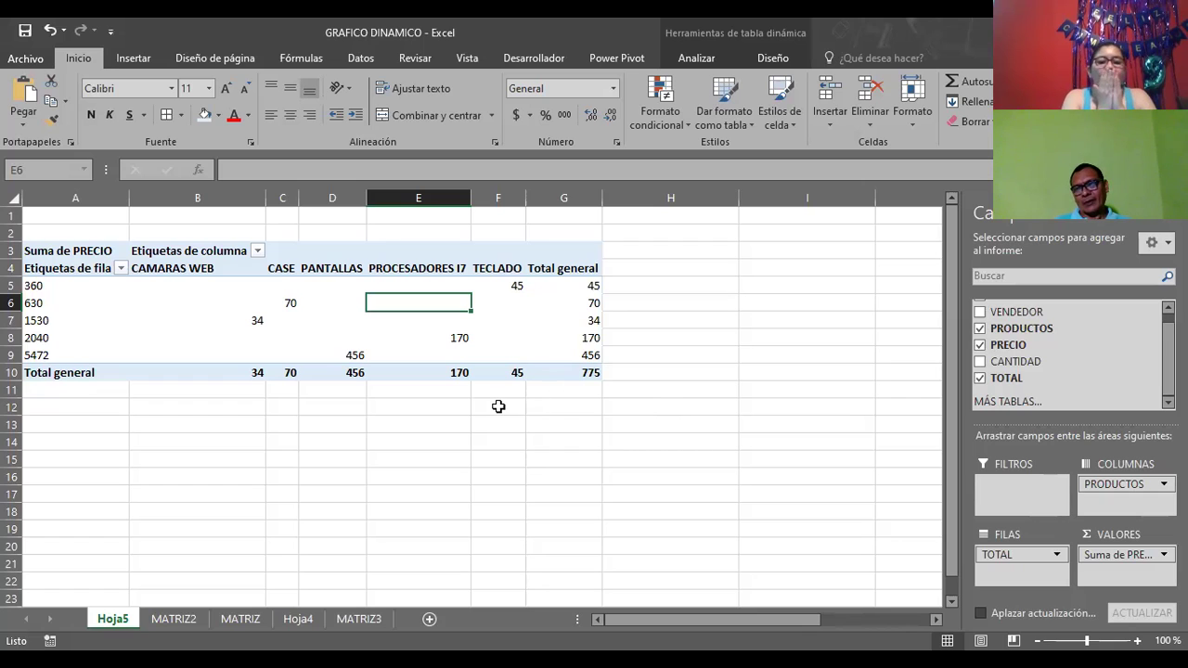
Try summarizing PRECIO by Cuenta, then by Máx., in Value Field Settings
{"action": "left_click", "coordinate": [1114, 555]}
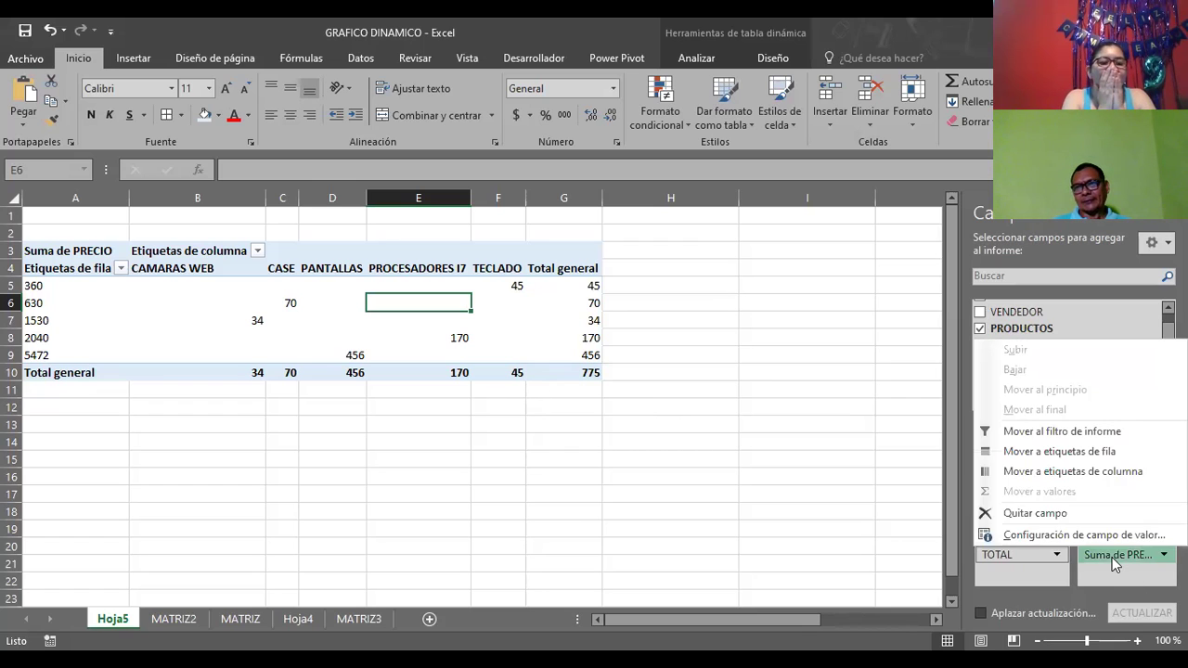
{"action": "left_click", "coordinate": [1058, 536]}
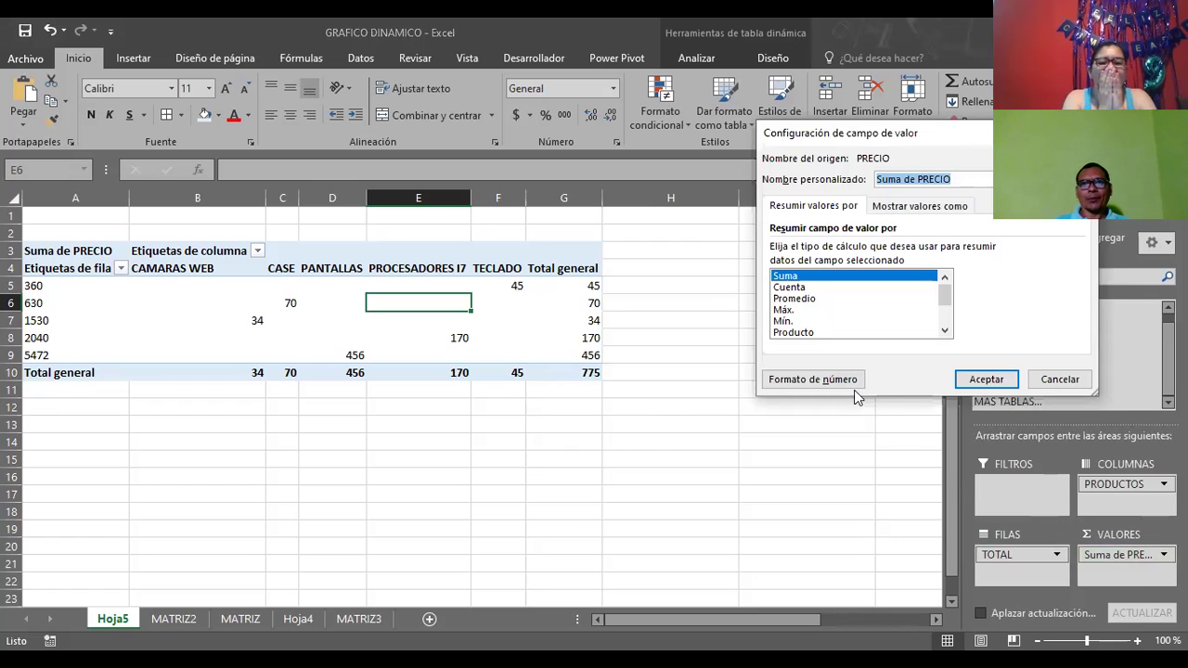
{"action": "left_click", "coordinate": [804, 288]}
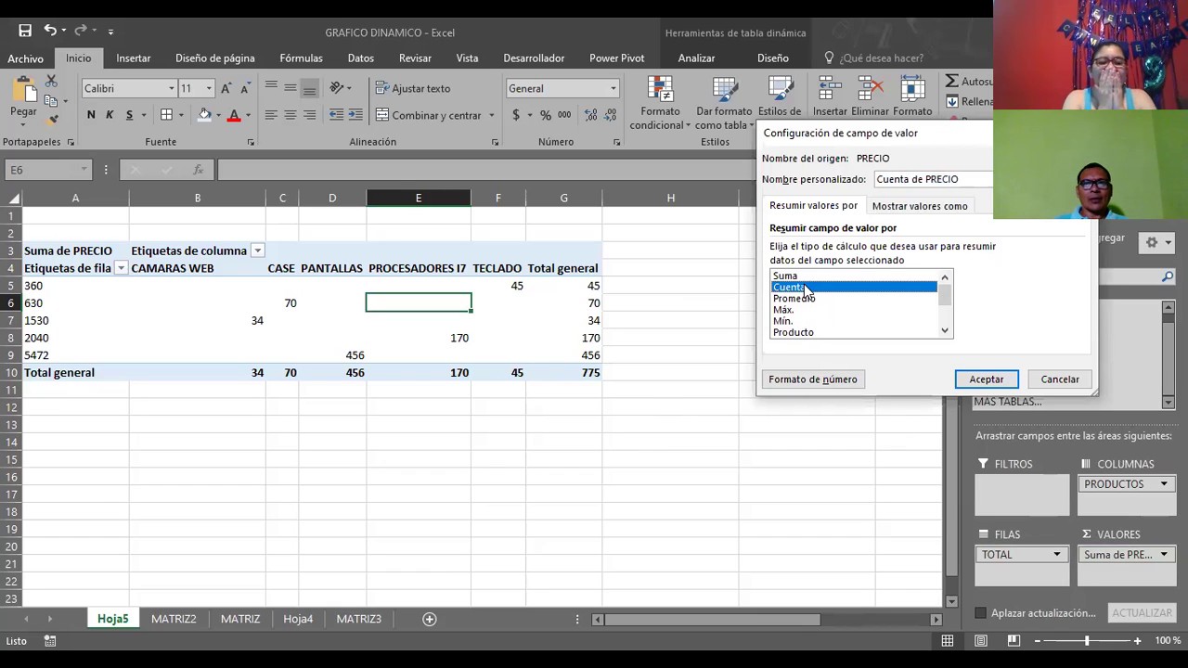
{"action": "left_click", "coordinate": [981, 375]}
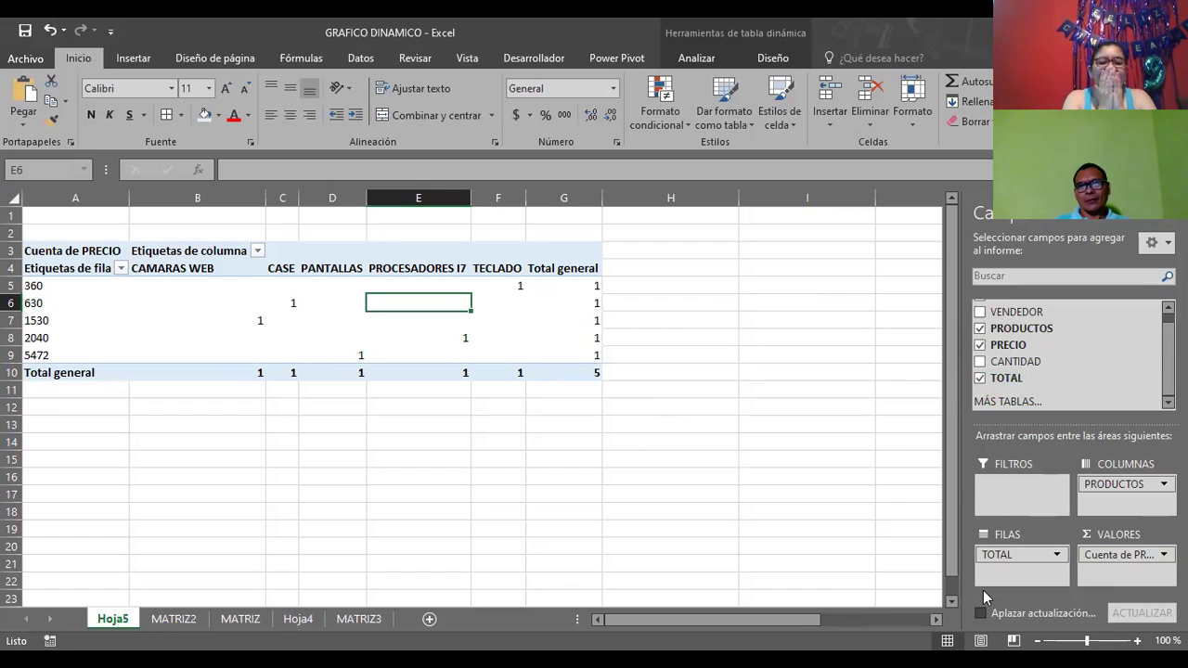
{"action": "left_click", "coordinate": [1155, 555]}
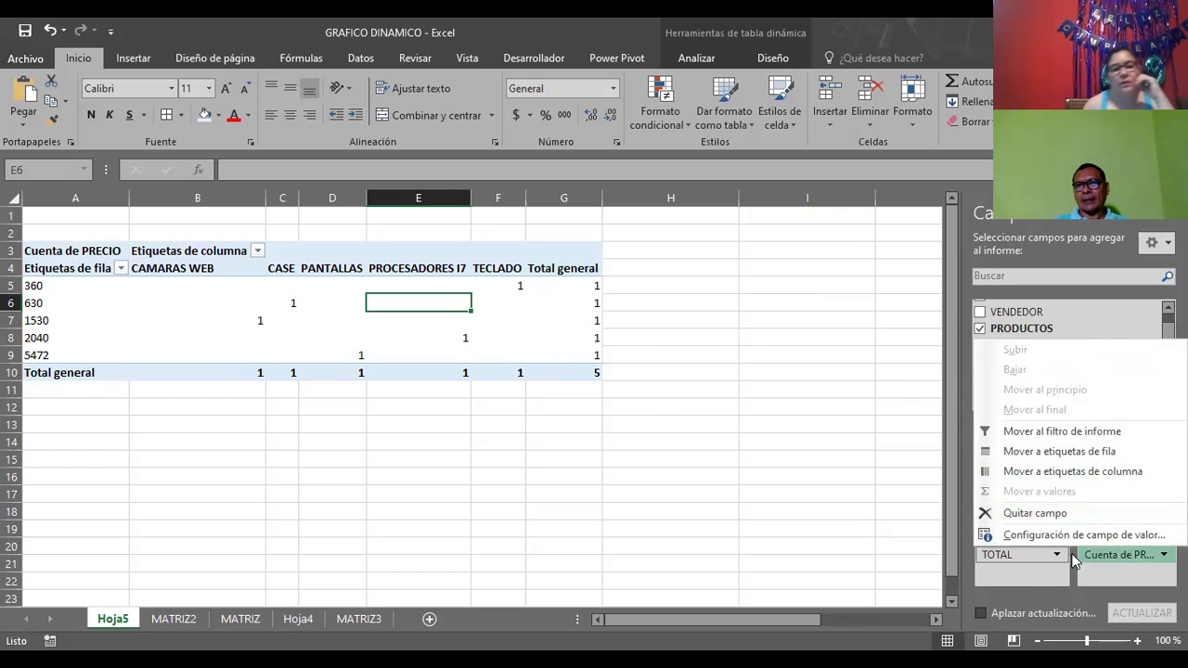
{"action": "key", "text": "Return"}
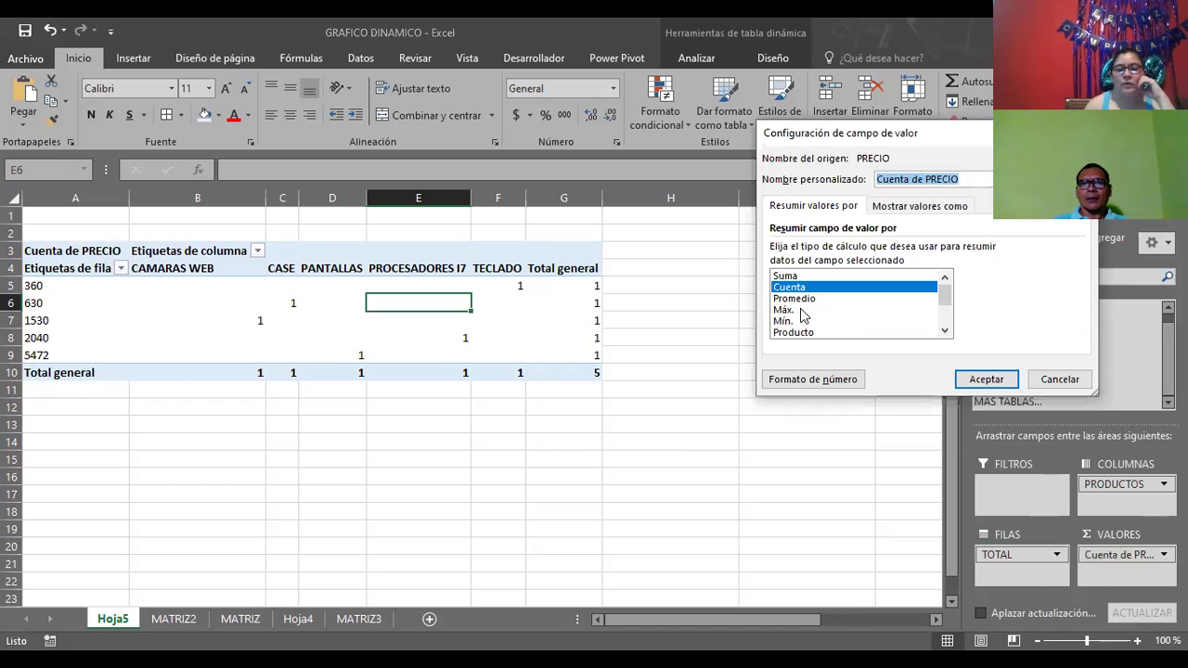
{"action": "left_click", "coordinate": [785, 309]}
{"action": "left_click", "coordinate": [984, 380]}
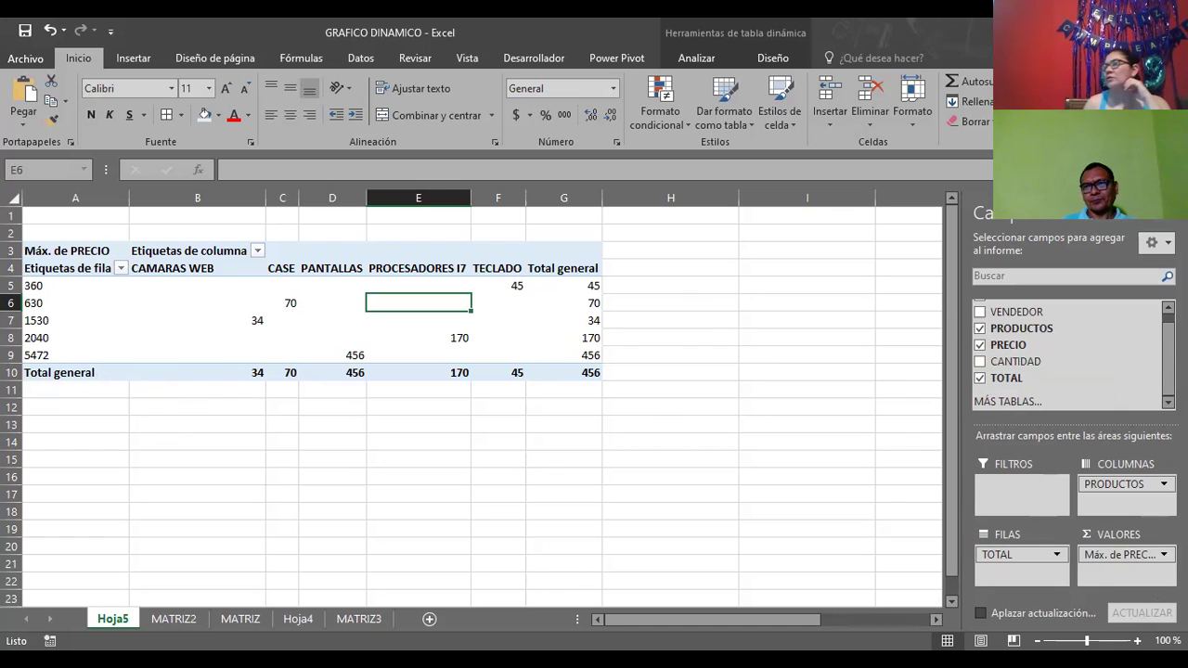
Summarize PRECIO by Promedio, giving a Total general of 155
{"action": "left_click", "coordinate": [1136, 557]}
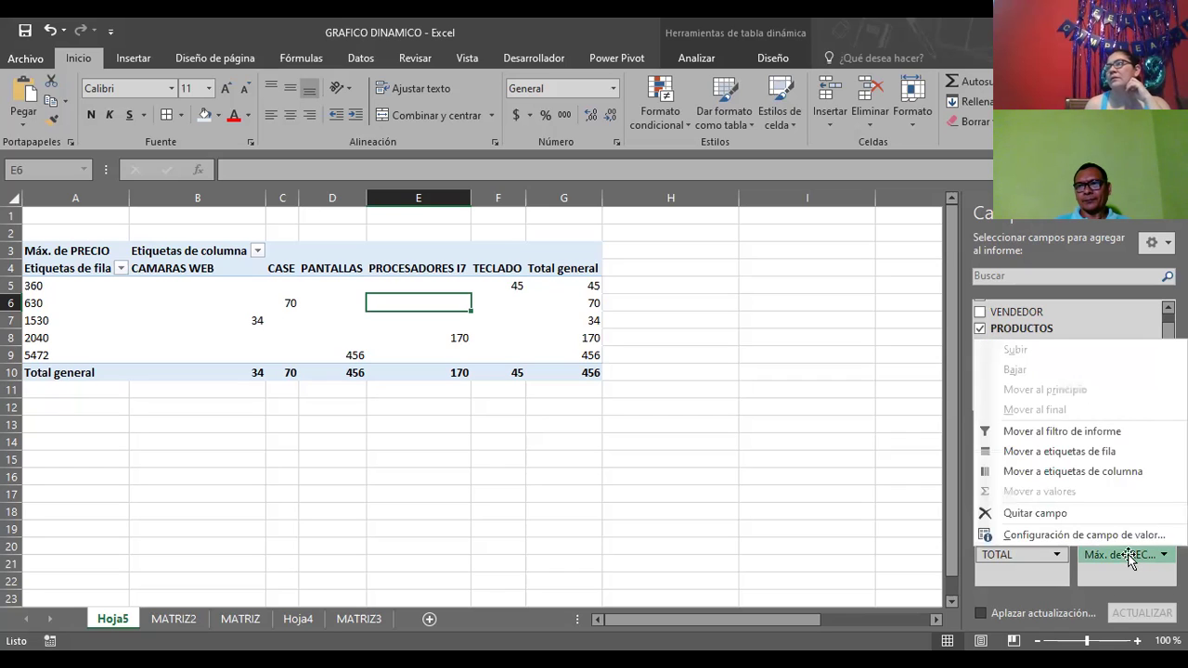
{"action": "key", "text": "Return"}
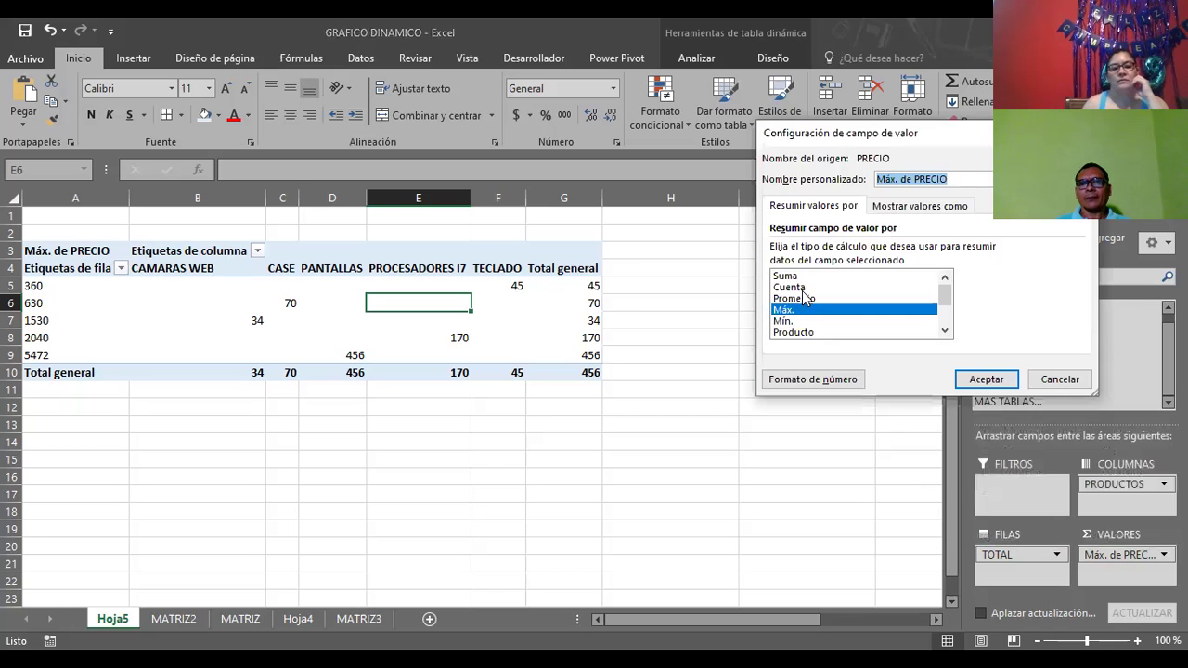
{"action": "left_click", "coordinate": [795, 298]}
{"action": "left_click", "coordinate": [987, 380]}
{"action": "left_click", "coordinate": [330, 390]}
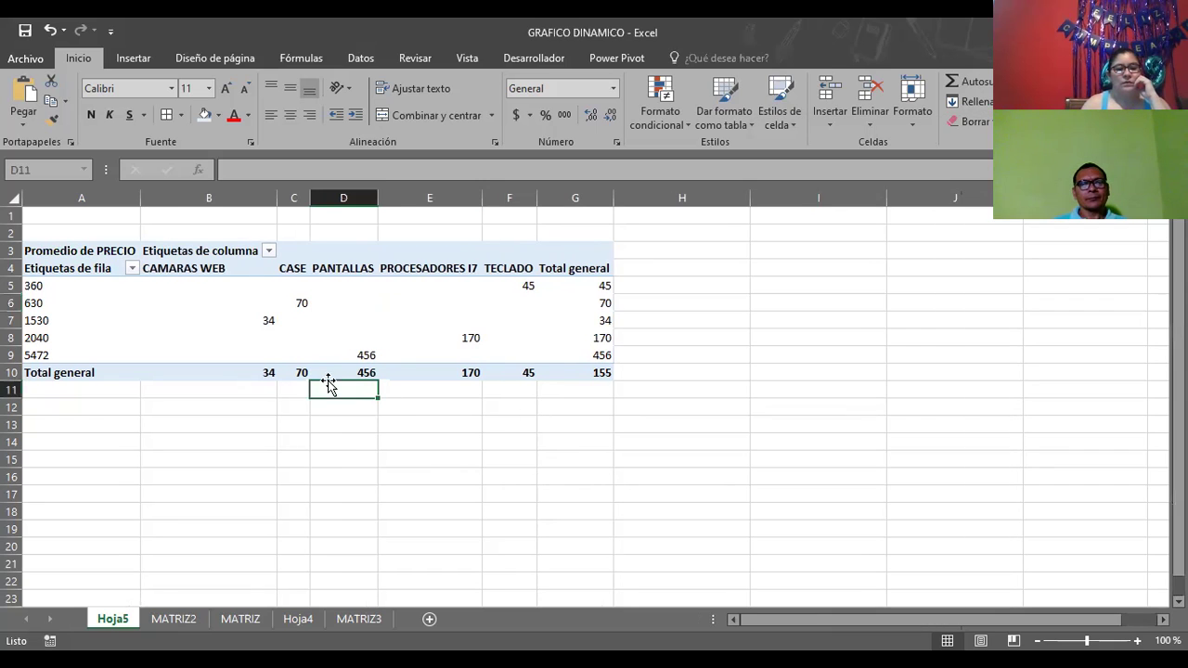
{"action": "left_click", "coordinate": [227, 351]}
Inspect context menus on the Promedio de PRECIO header, row labels and PRODUCTOS field
{"action": "left_click", "coordinate": [147, 293]}
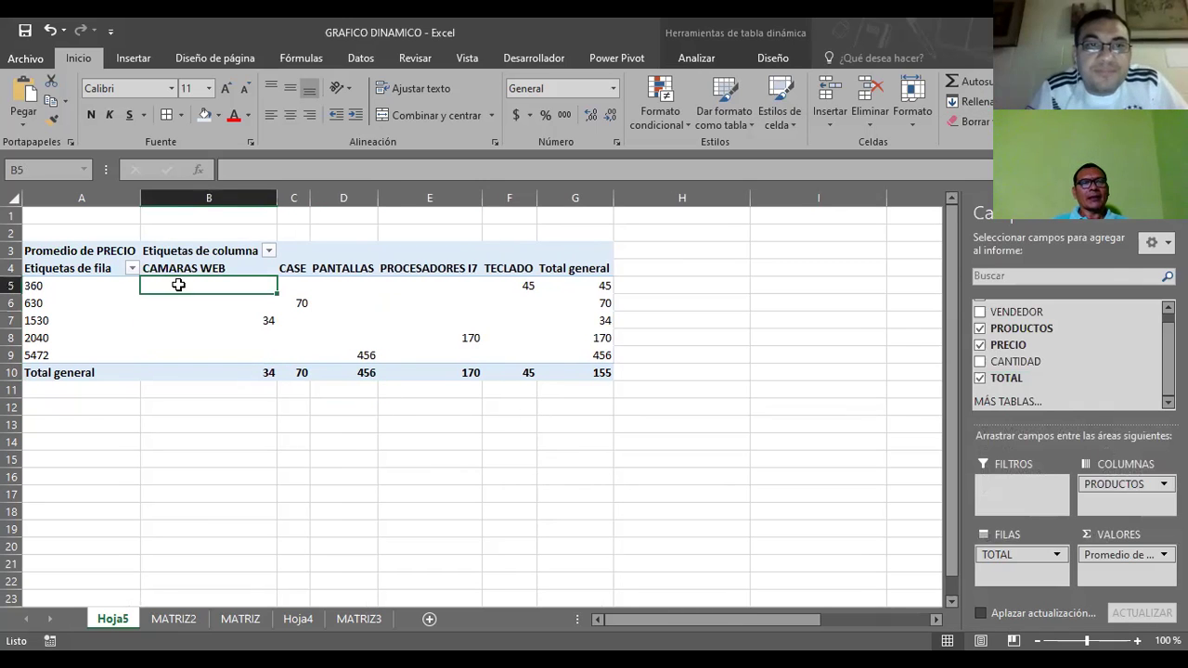
{"action": "right_click", "coordinate": [182, 293]}
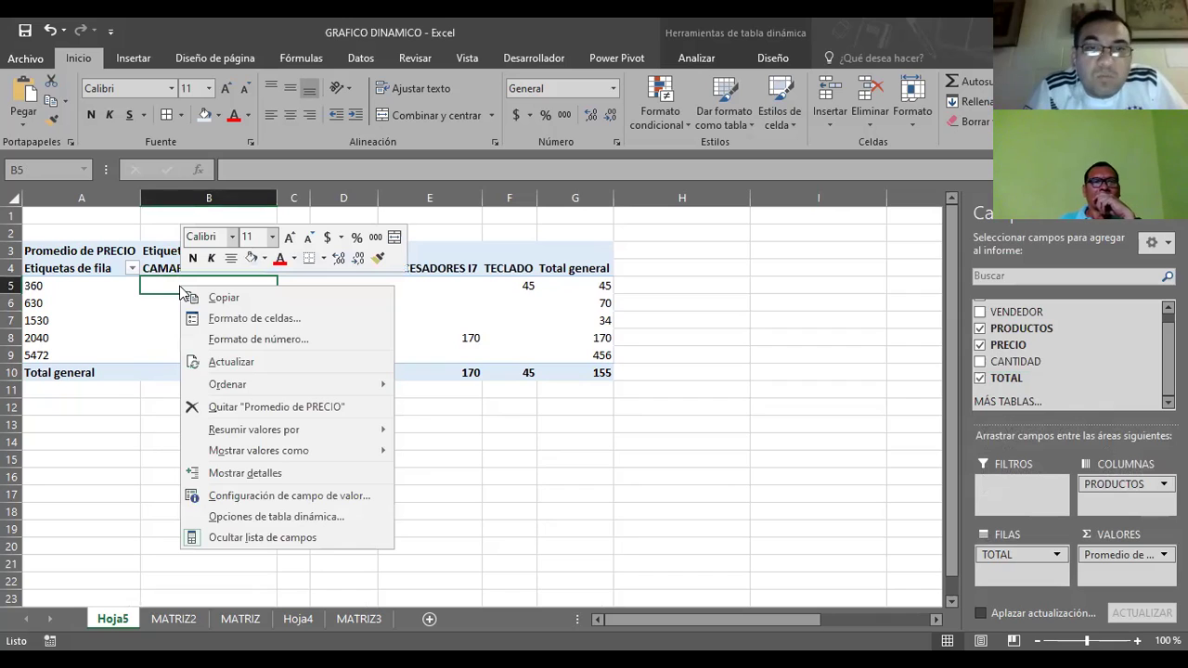
{"action": "left_click", "coordinate": [63, 254]}
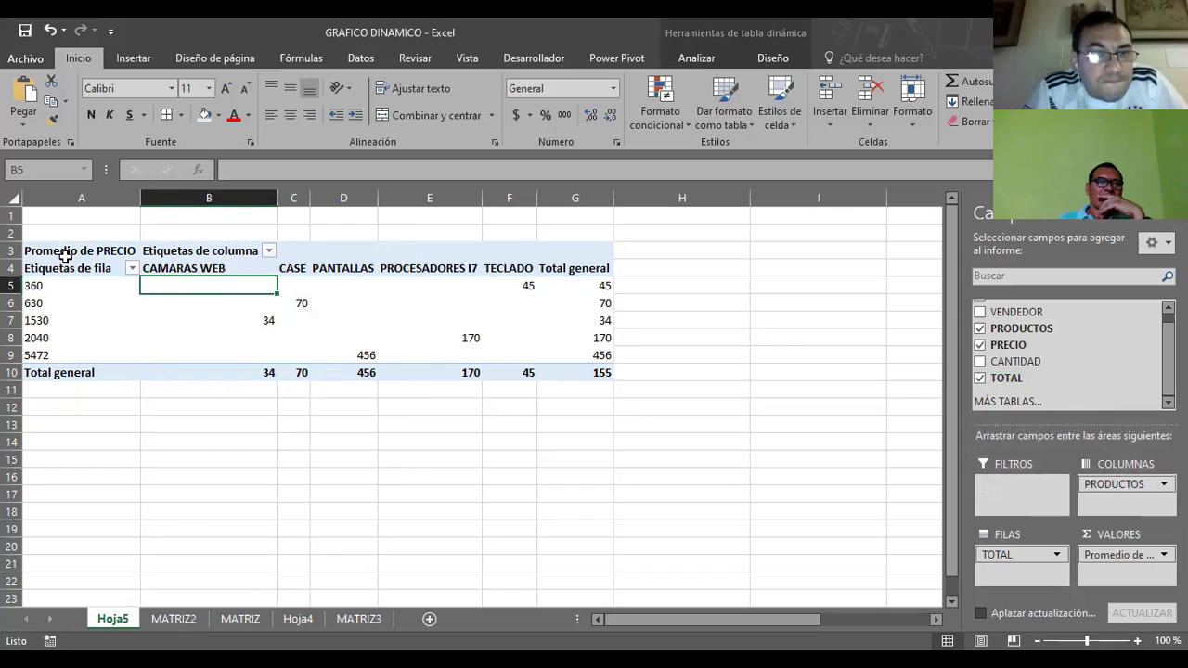
{"action": "left_click", "coordinate": [65, 258]}
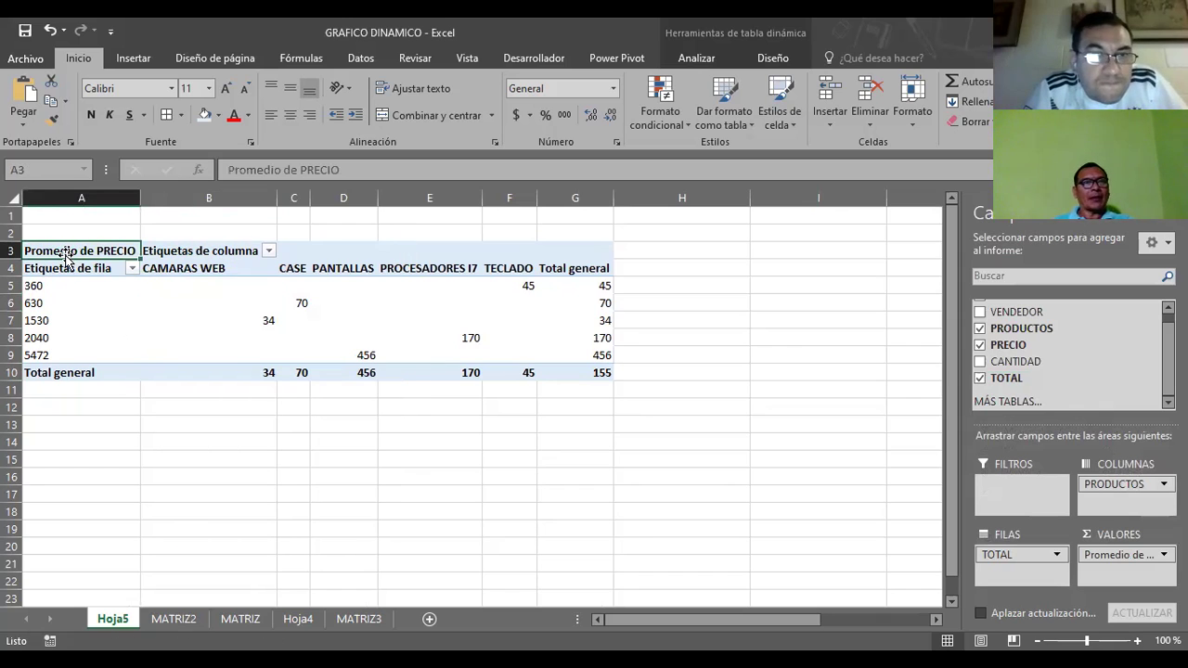
{"action": "left_click", "coordinate": [193, 267]}
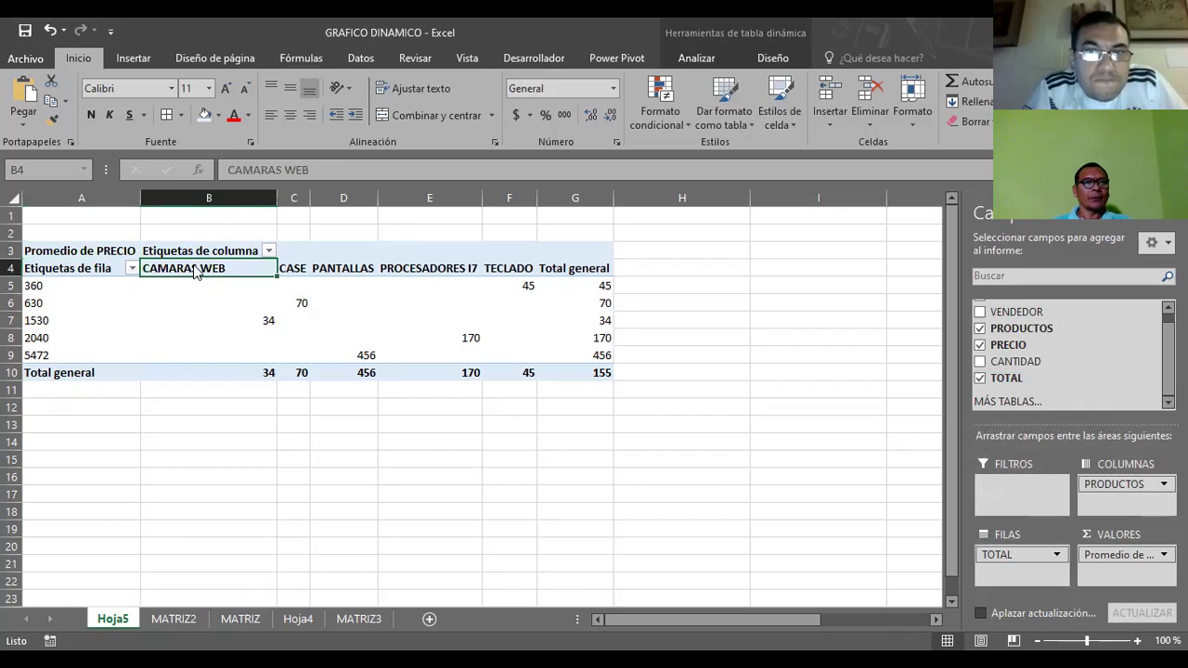
{"action": "right_click", "coordinate": [59, 272]}
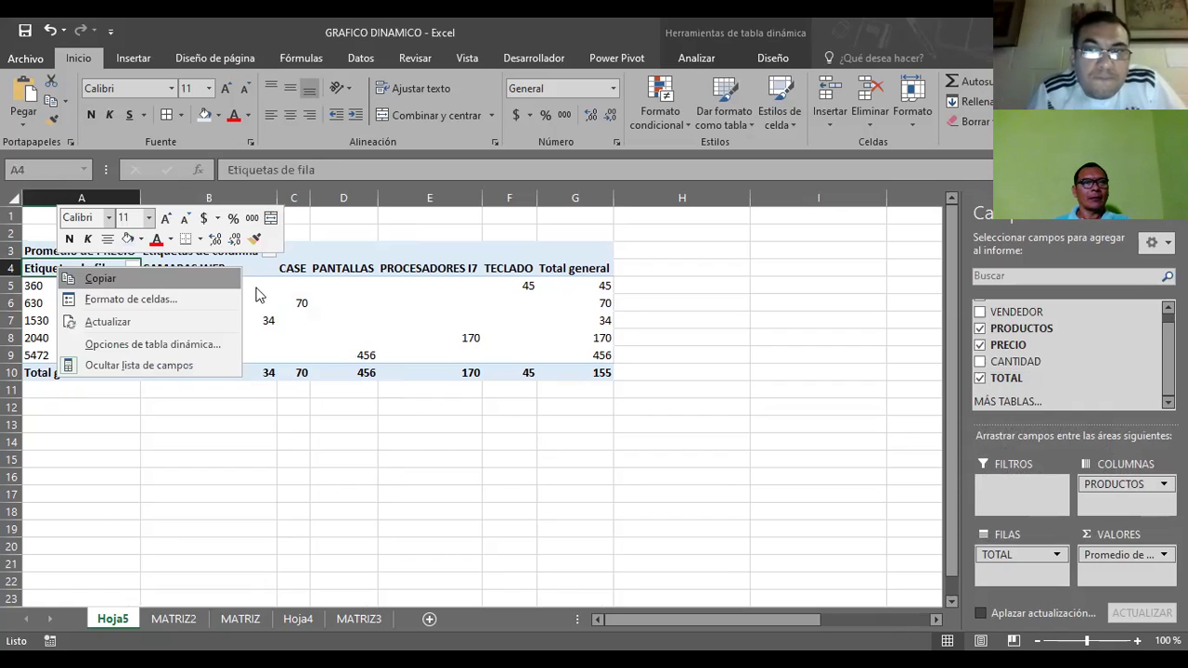
{"action": "right_click", "coordinate": [353, 271]}
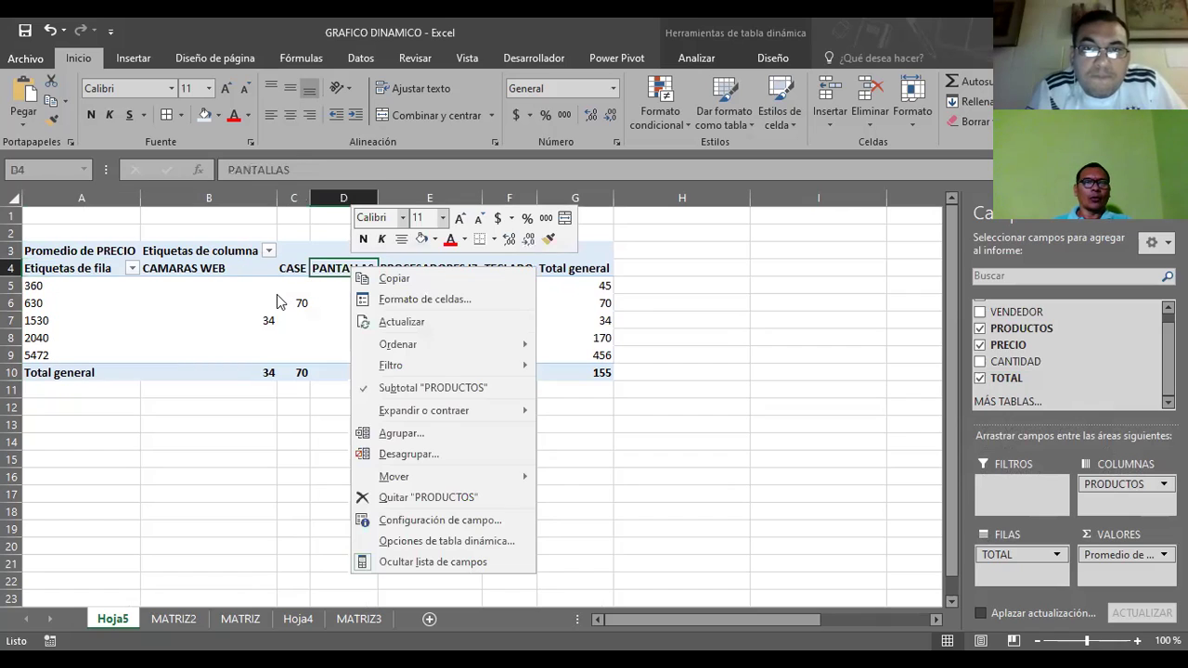
{"action": "left_click", "coordinate": [437, 268]}
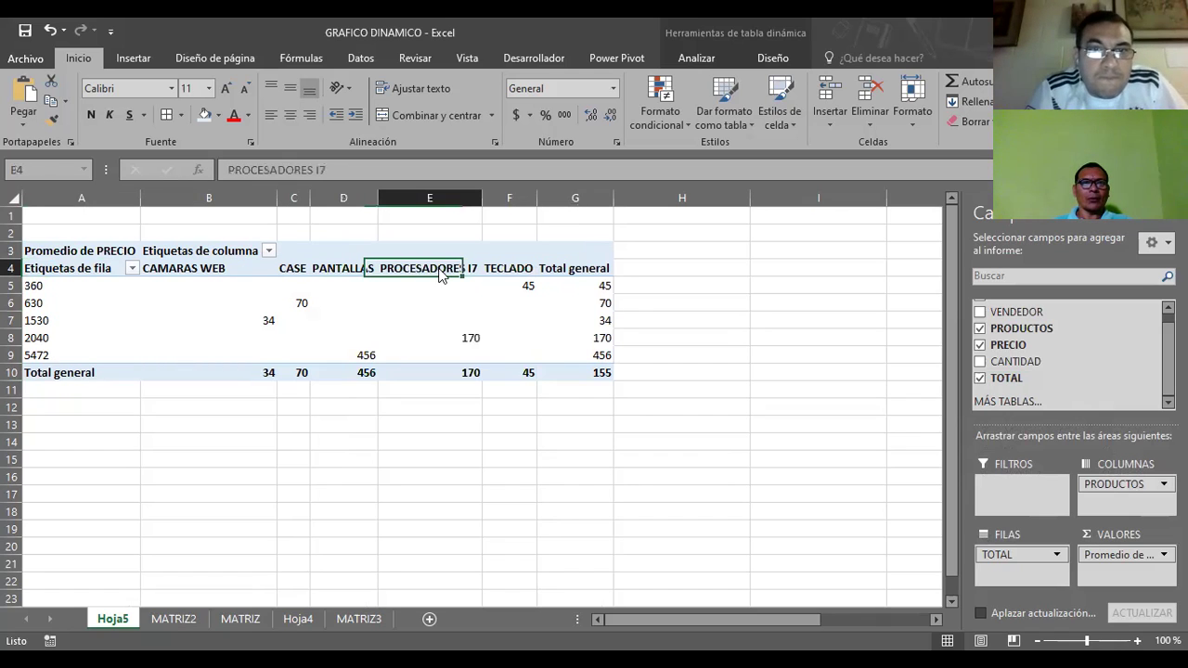
Apply All Borders to pivot data rows 5 to 9 (A5:G9)
{"action": "left_click", "coordinate": [324, 306]}
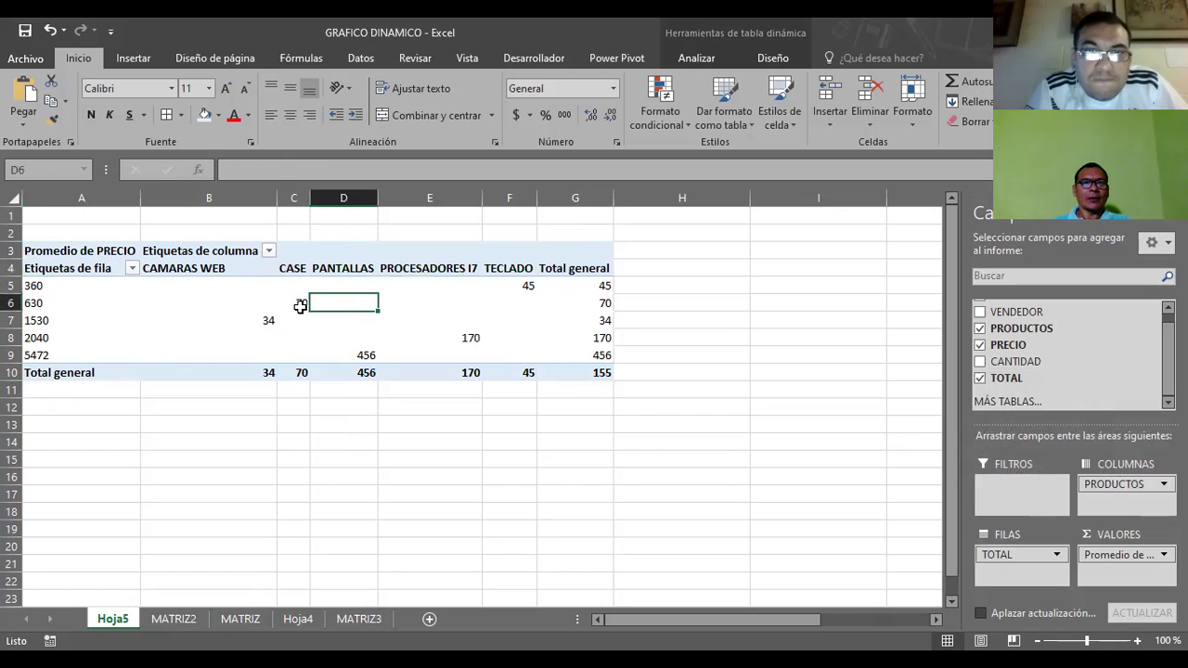
{"action": "left_click", "coordinate": [300, 306]}
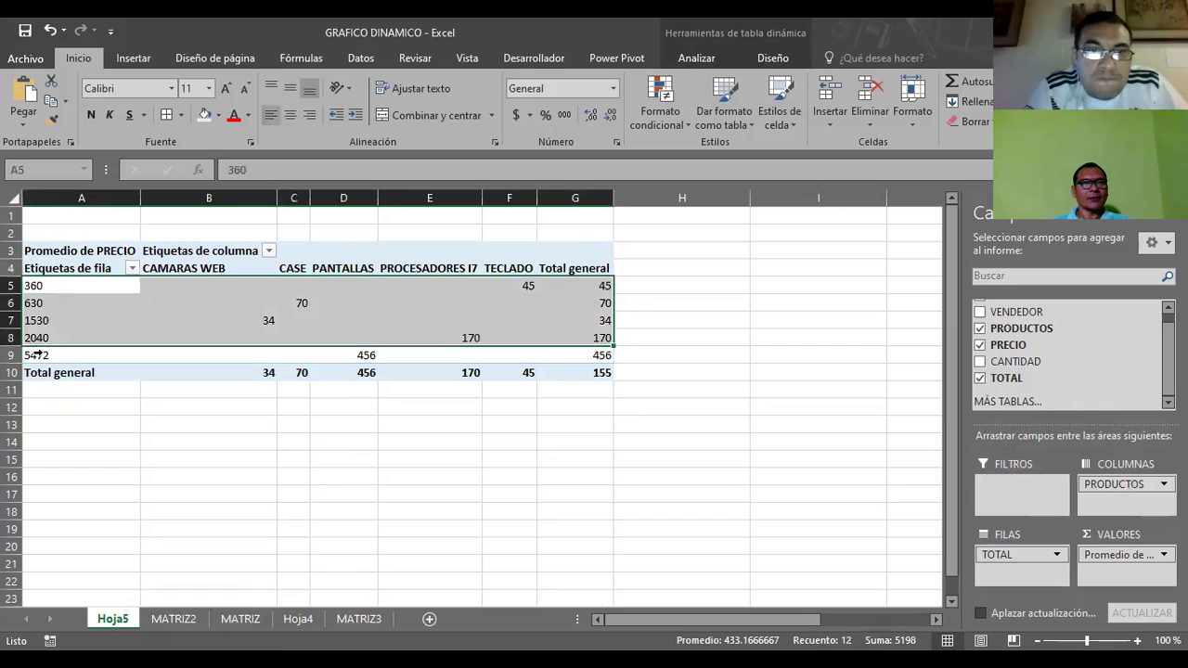
{"action": "left_click_drag", "start_coordinate": [37, 285], "coordinate": [39, 355]}
{"action": "left_click", "coordinate": [168, 116]}
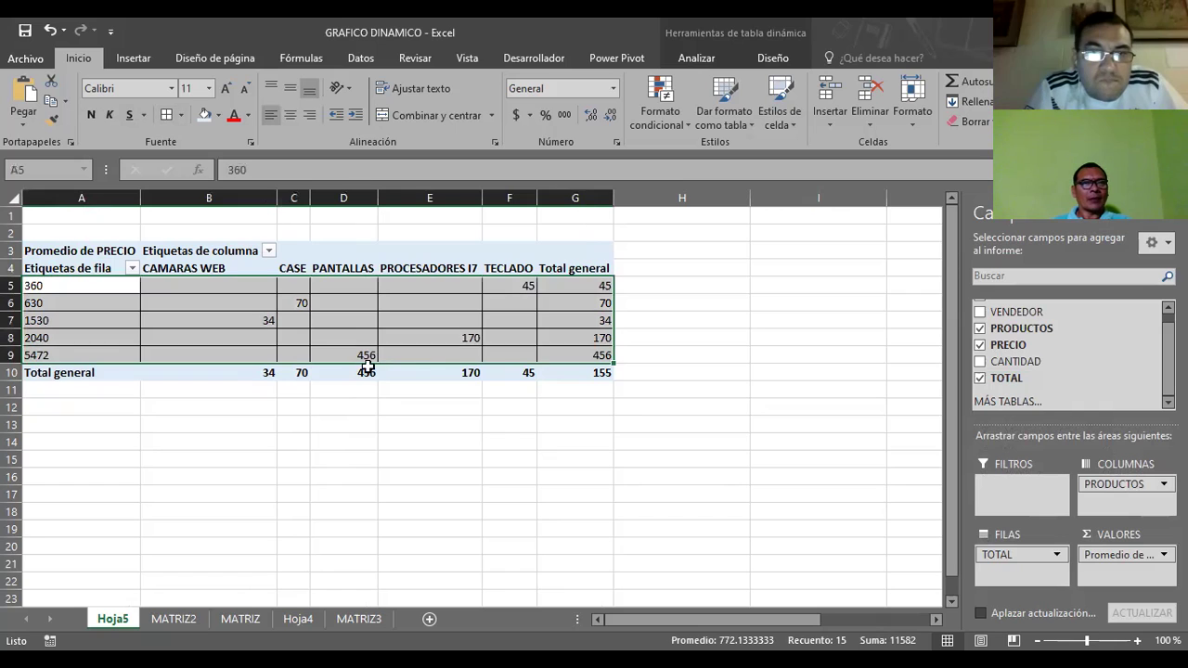
{"action": "left_click", "coordinate": [371, 323]}
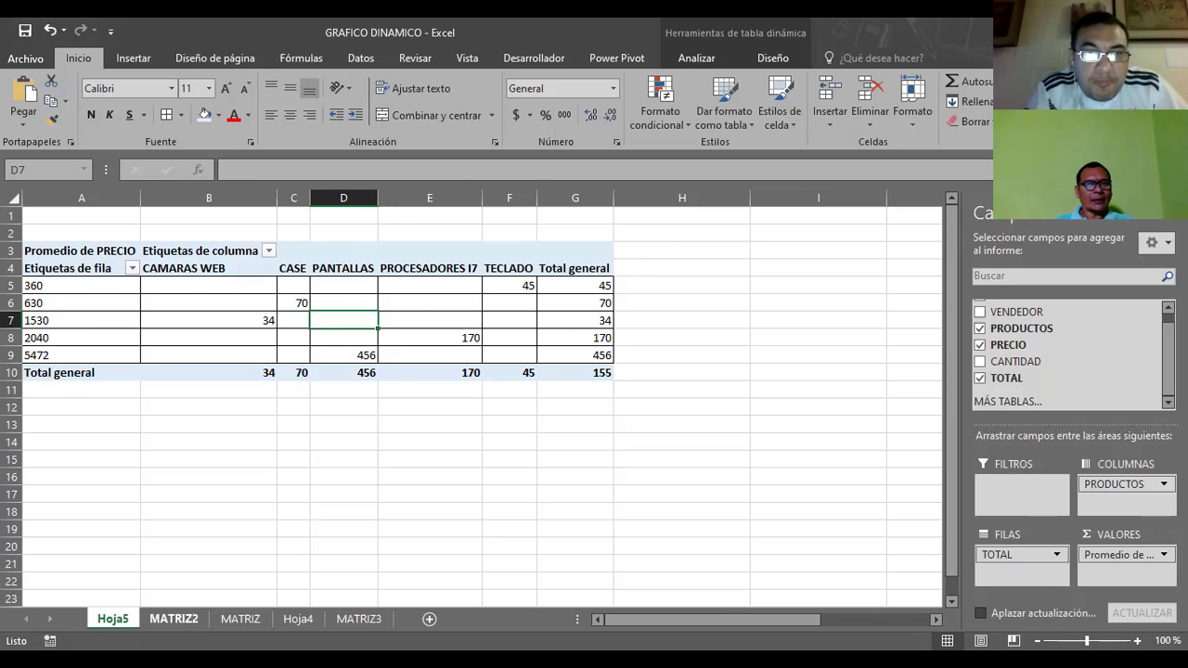
{"action": "left_click", "coordinate": [173, 619]}
{"action": "left_click", "coordinate": [427, 276]}
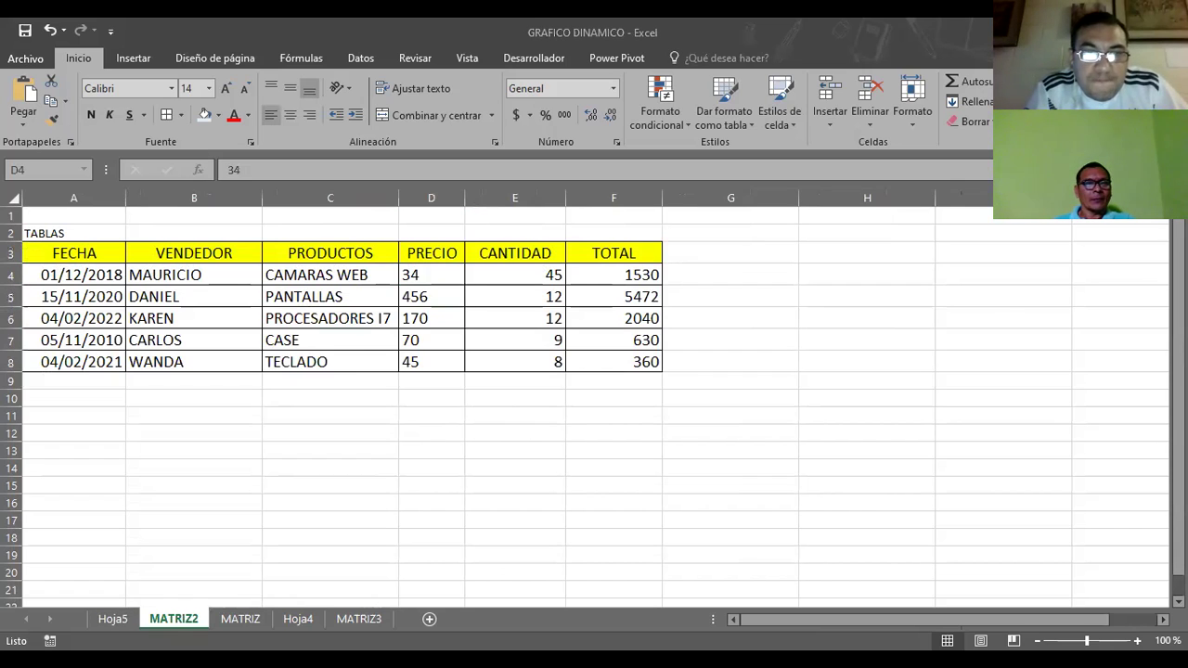
{"action": "key", "text": "ctrl+Page_Up"}
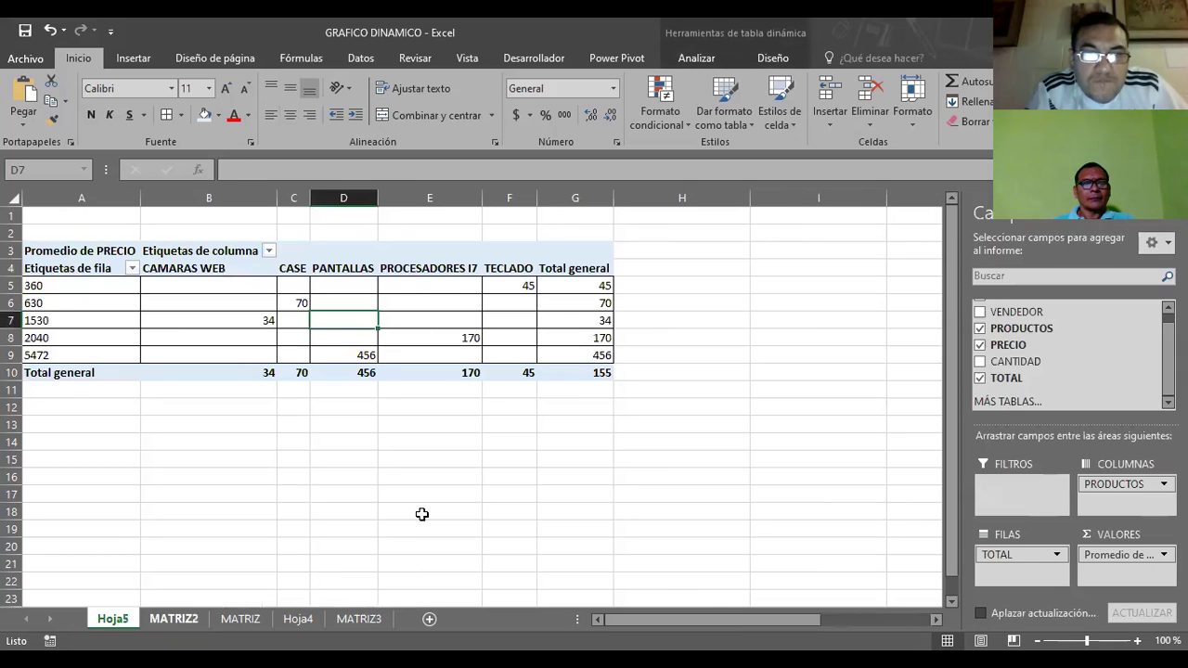
{"action": "left_click", "coordinate": [41, 286]}
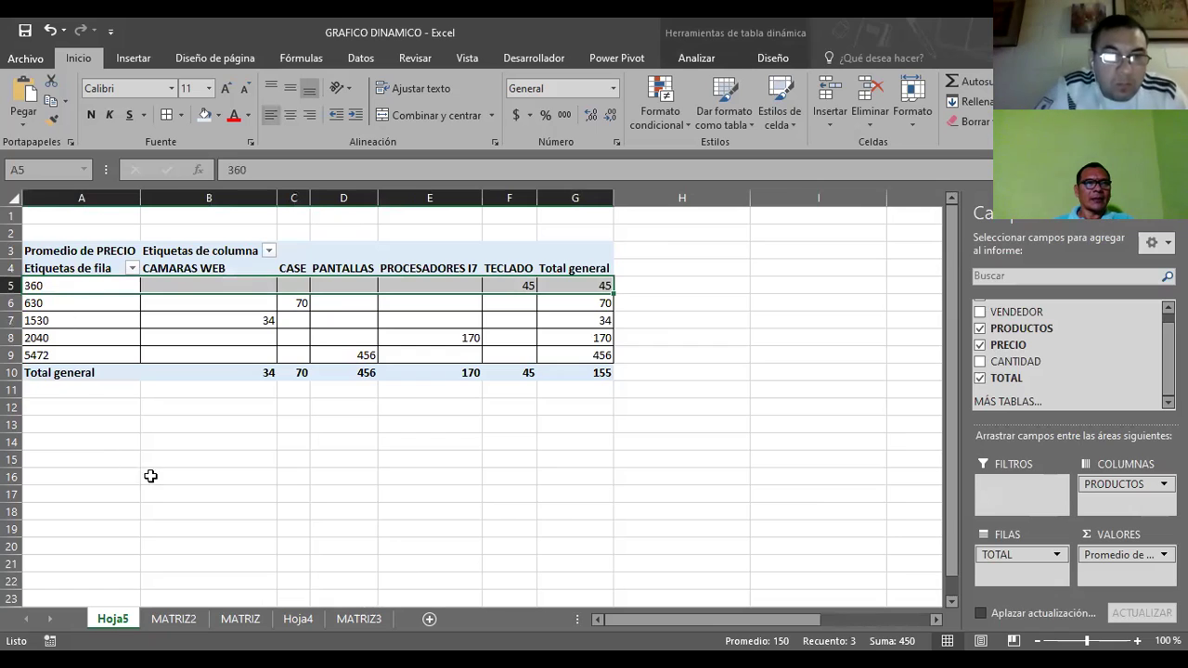
{"action": "key", "text": "ctrl+Page_Down"}
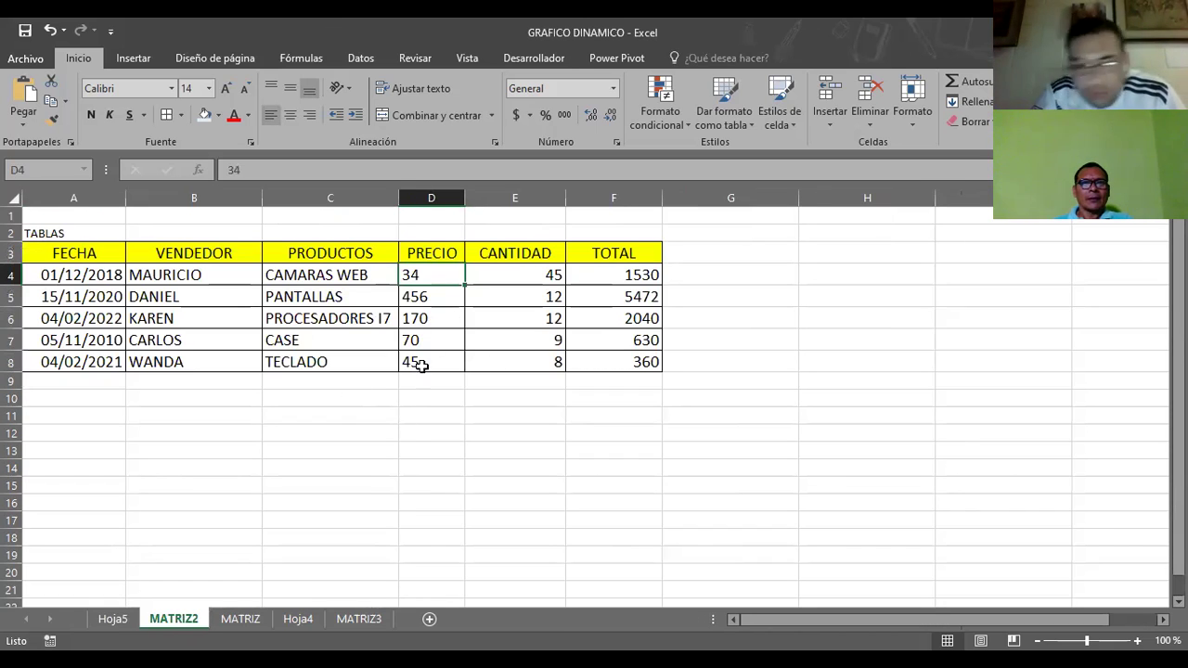
{"action": "left_click", "coordinate": [645, 362]}
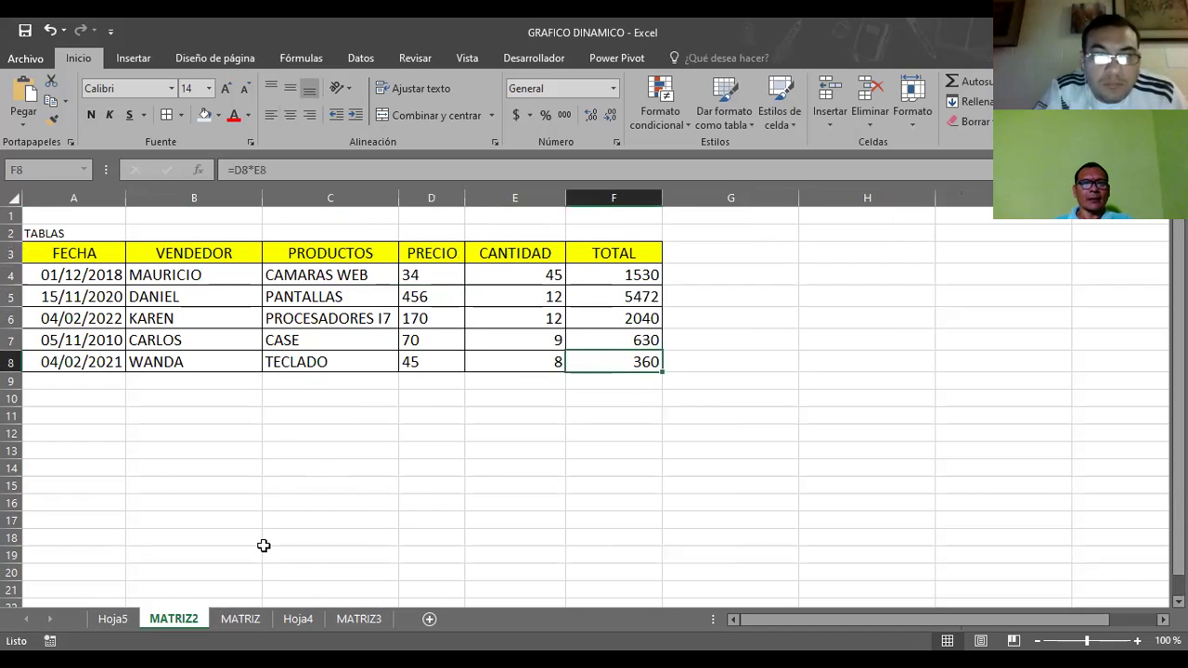
{"action": "key", "text": "ctrl+Page_Up"}
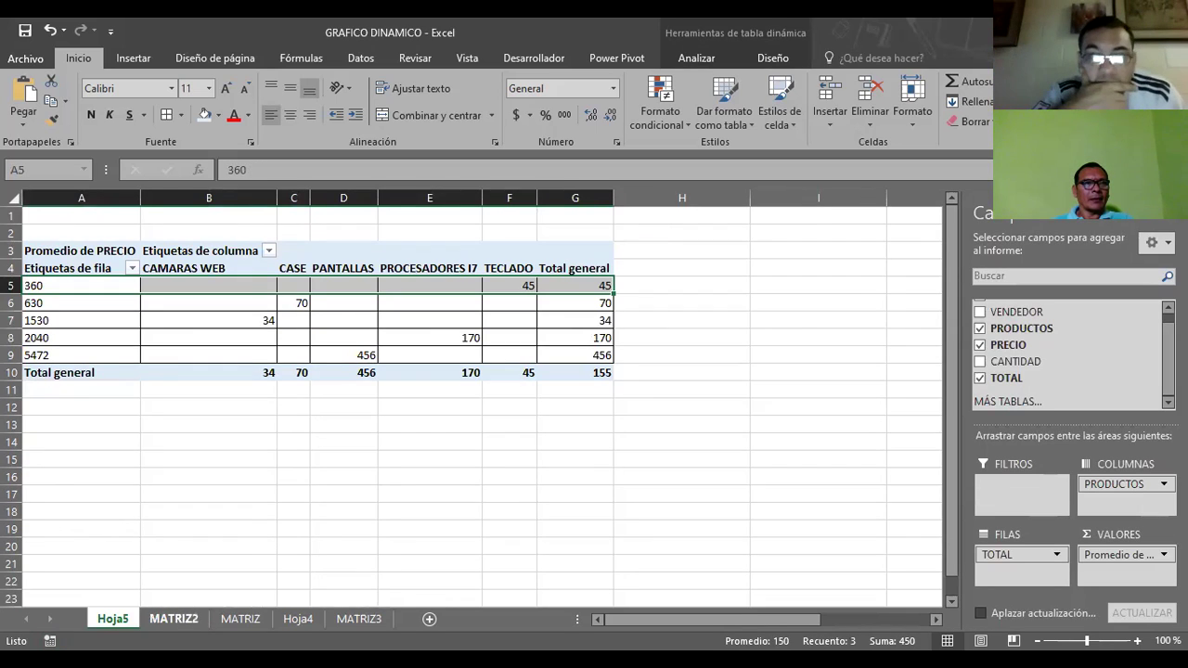
{"action": "left_click", "coordinate": [173, 619]}
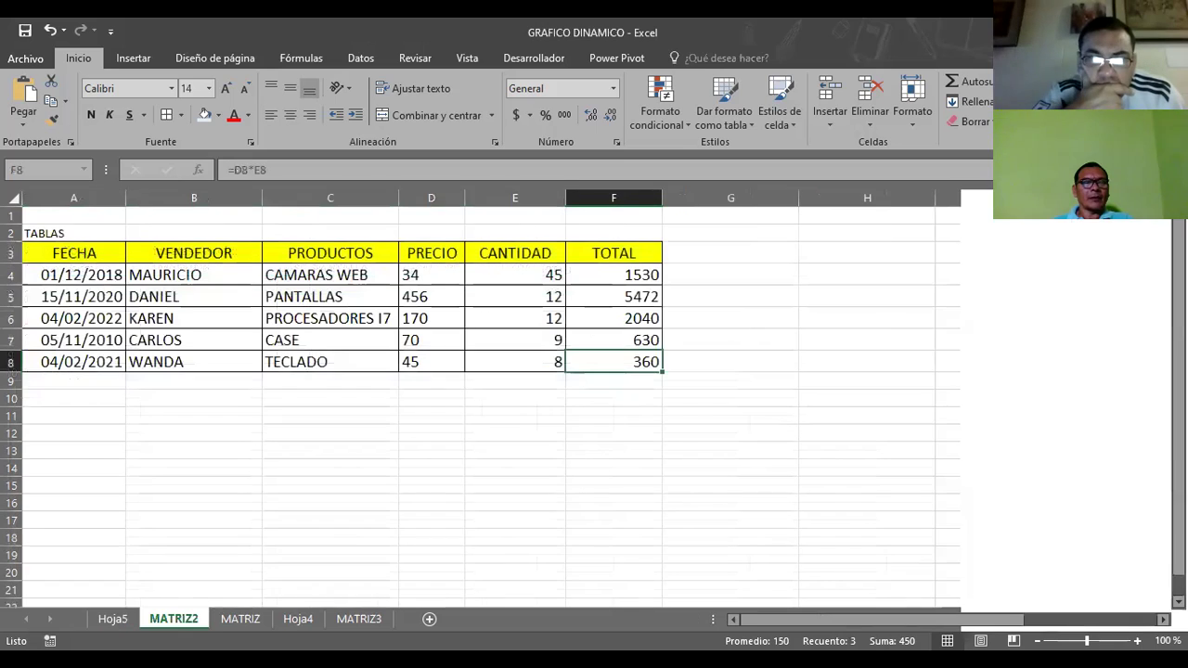
{"action": "left_click", "coordinate": [632, 341]}
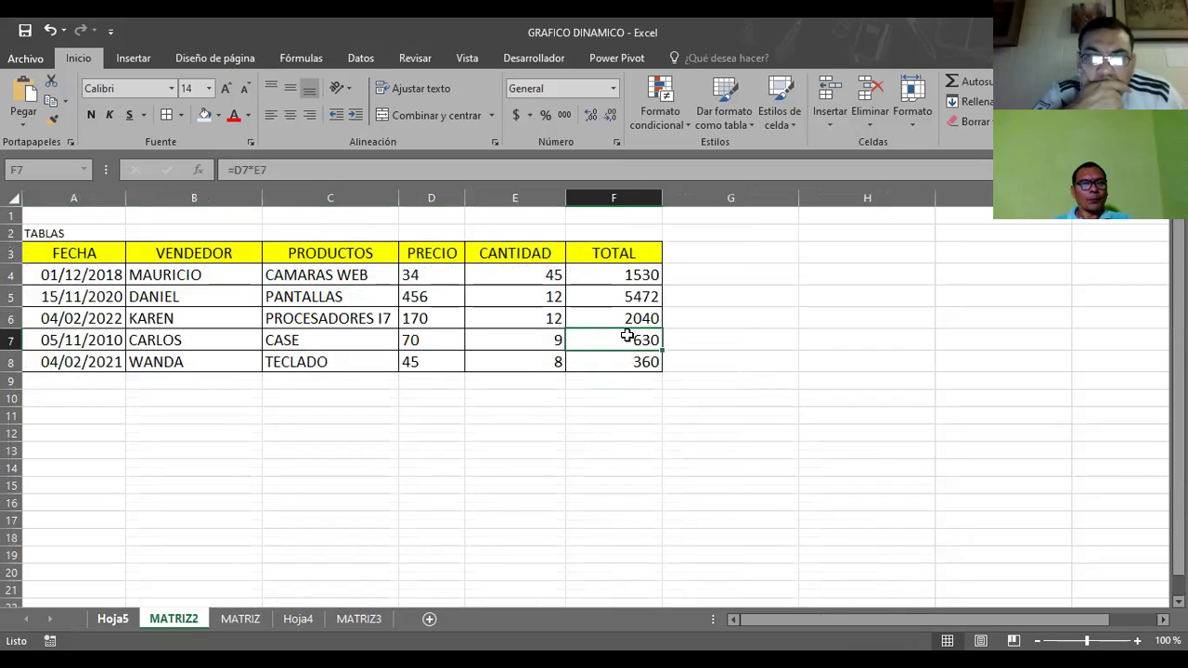
{"action": "key", "text": "ctrl+Page_Up"}
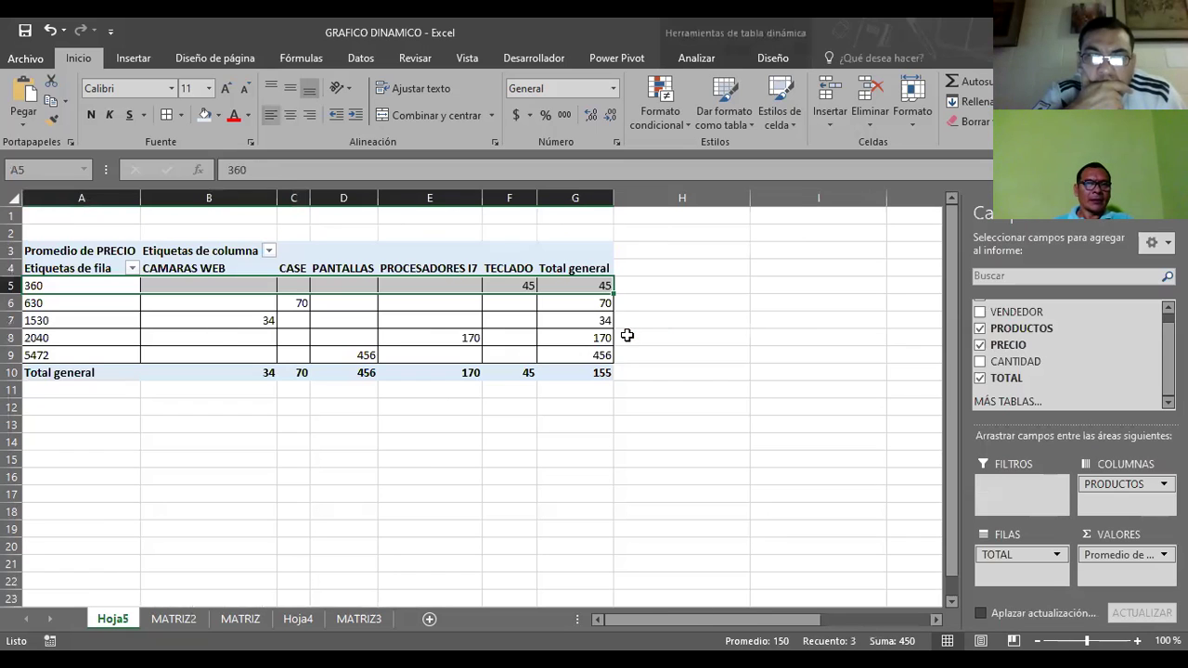
{"action": "left_click", "coordinate": [853, 256]}
{"action": "left_click", "coordinate": [430, 255]}
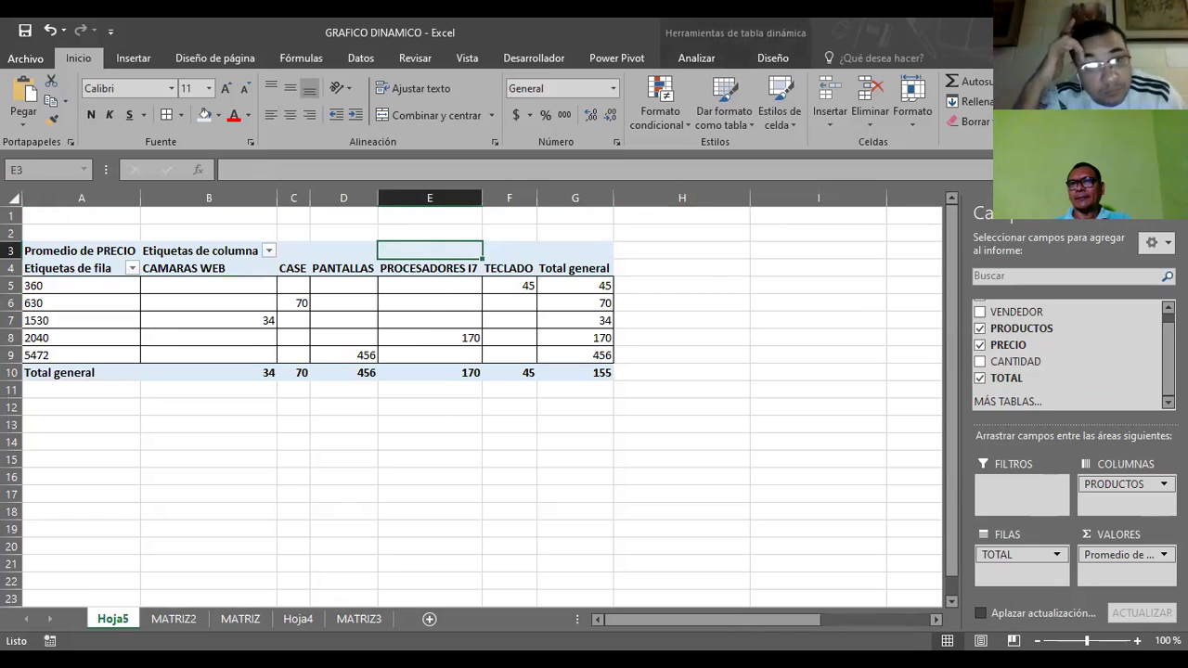
{"action": "left_click", "coordinate": [288, 286]}
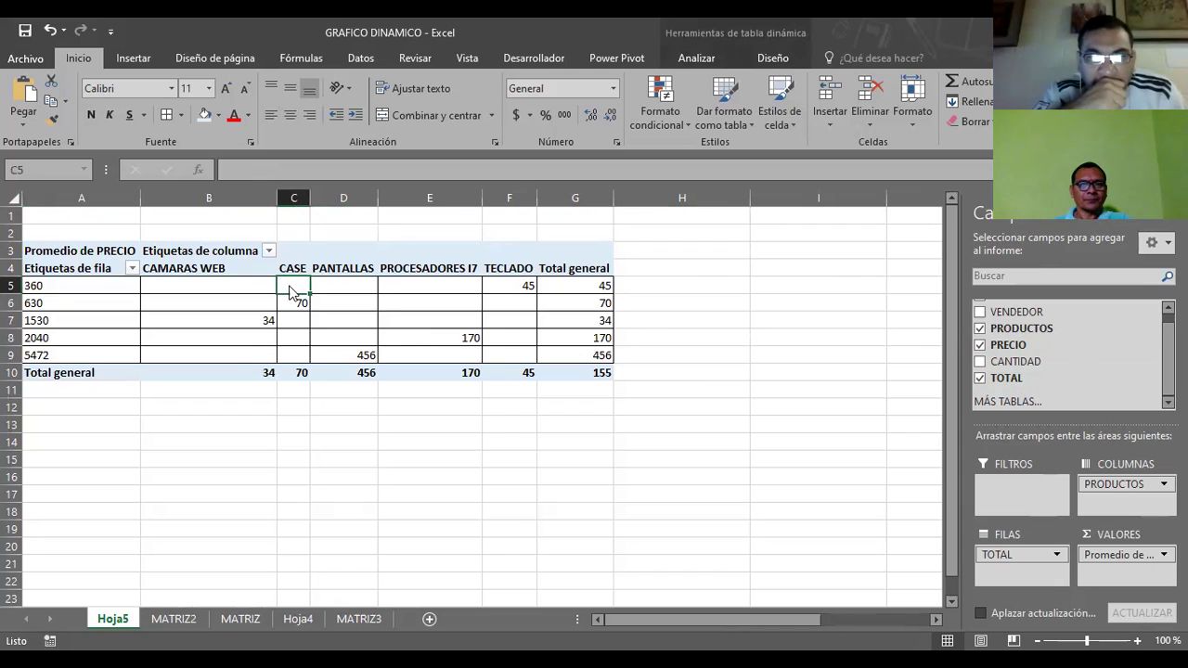
Change the pivot's PRECIO values from average to Suma in the value field settings
{"action": "right_click", "coordinate": [289, 287]}
{"action": "left_click", "coordinate": [391, 501]}
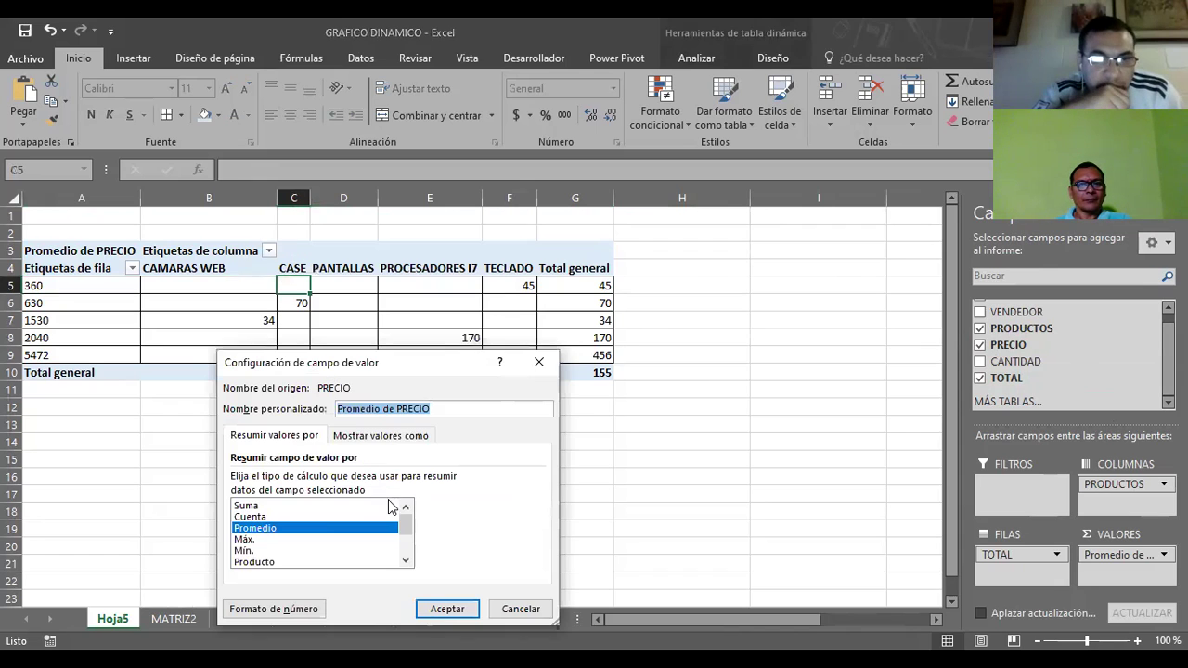
{"action": "left_click", "coordinate": [257, 507]}
{"action": "left_click", "coordinate": [255, 540]}
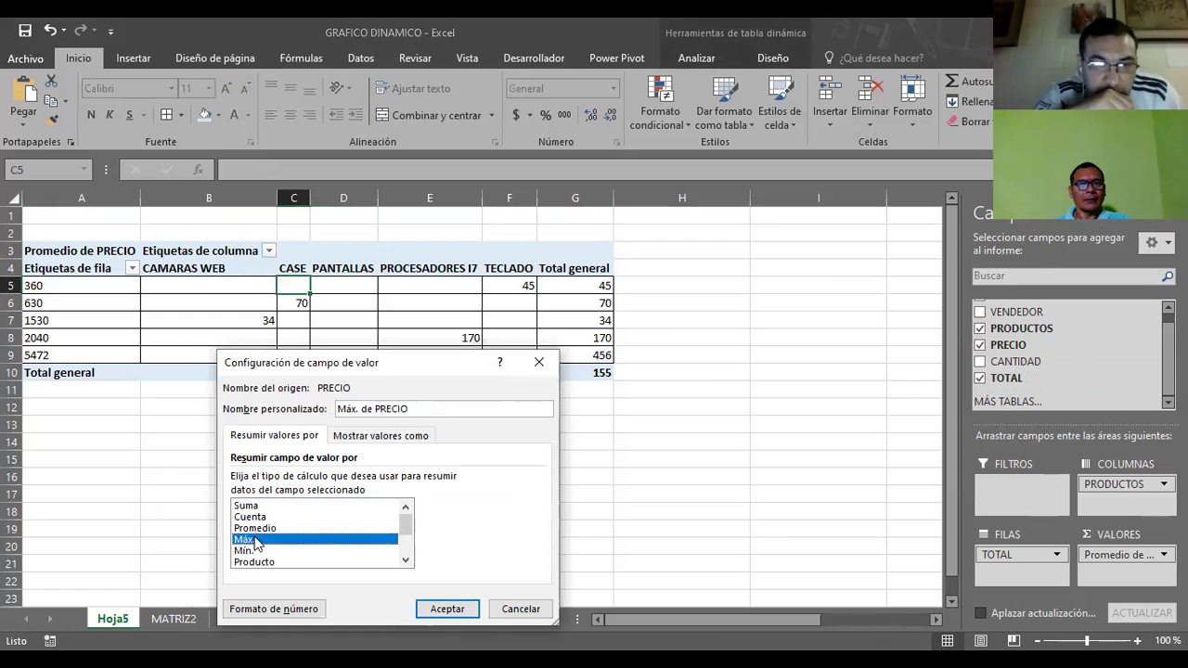
{"action": "left_click", "coordinate": [258, 516]}
{"action": "left_click", "coordinate": [258, 507]}
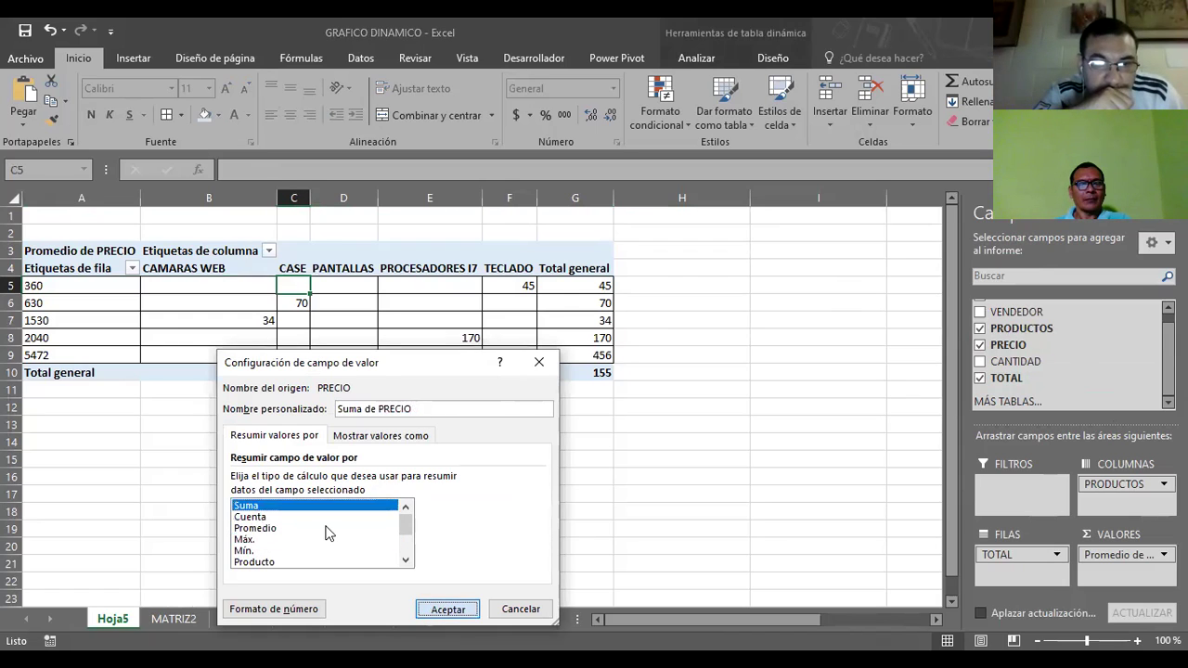
{"action": "key", "text": "Return"}
Hide the pivot table's field list from the CASE label's shortcut menu
{"action": "left_click", "coordinate": [502, 284]}
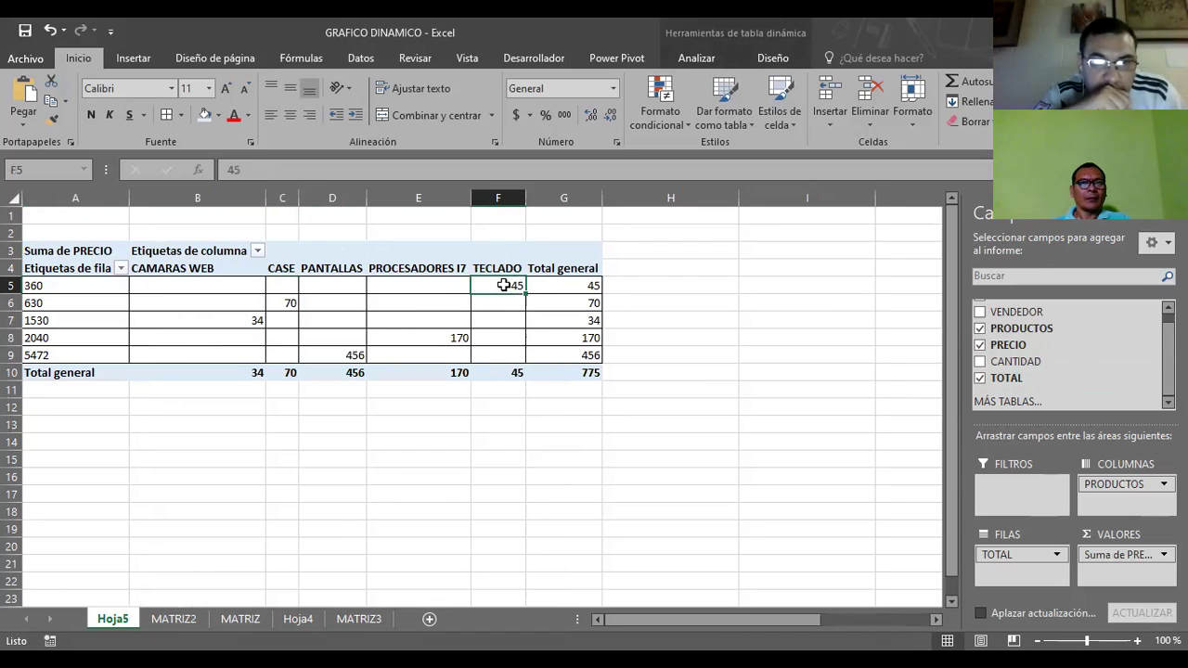
{"action": "key", "text": "shift+F10"}
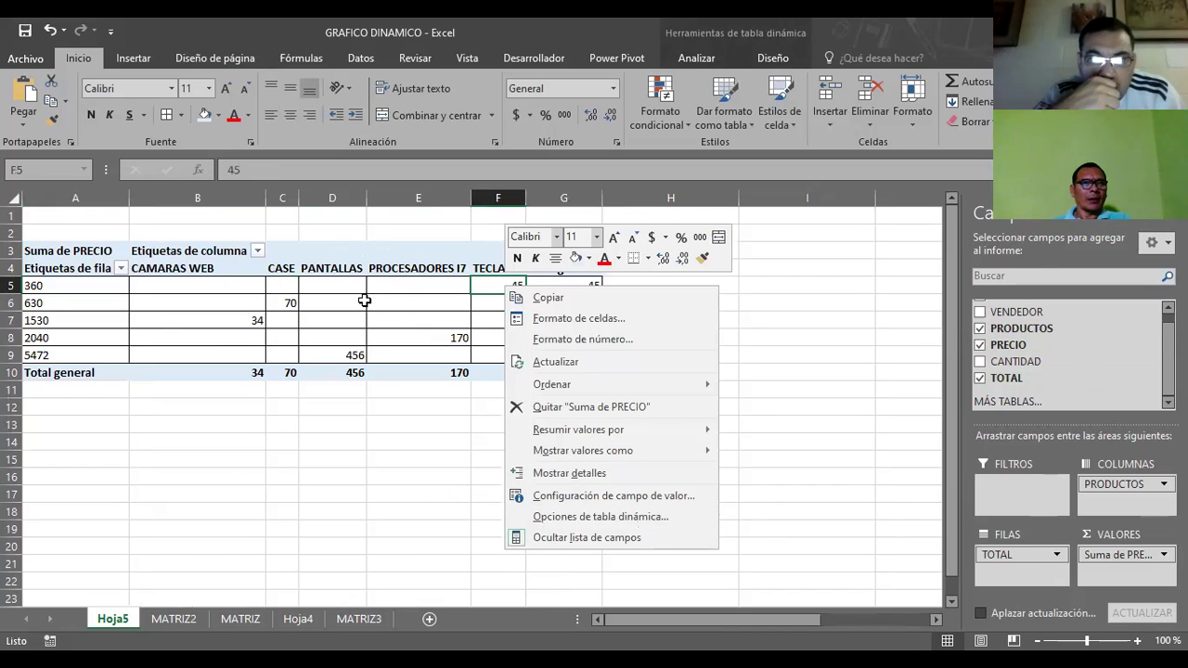
{"action": "key", "text": "Escape"}
{"action": "left_click", "coordinate": [285, 196]}
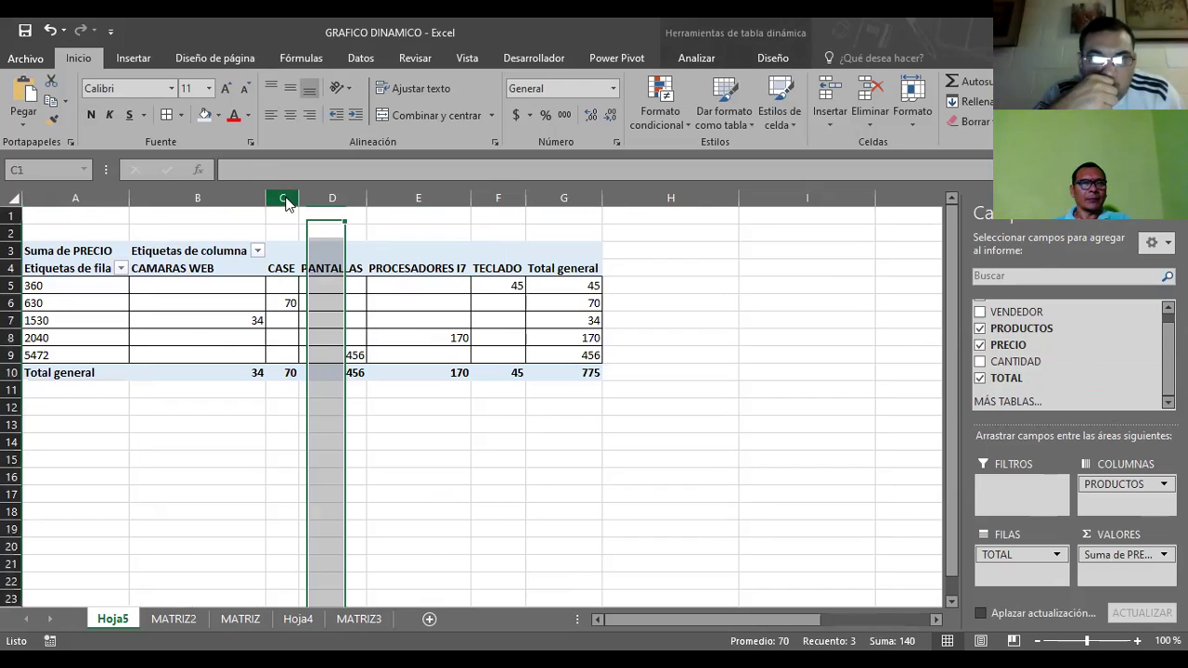
{"action": "right_click", "coordinate": [282, 269]}
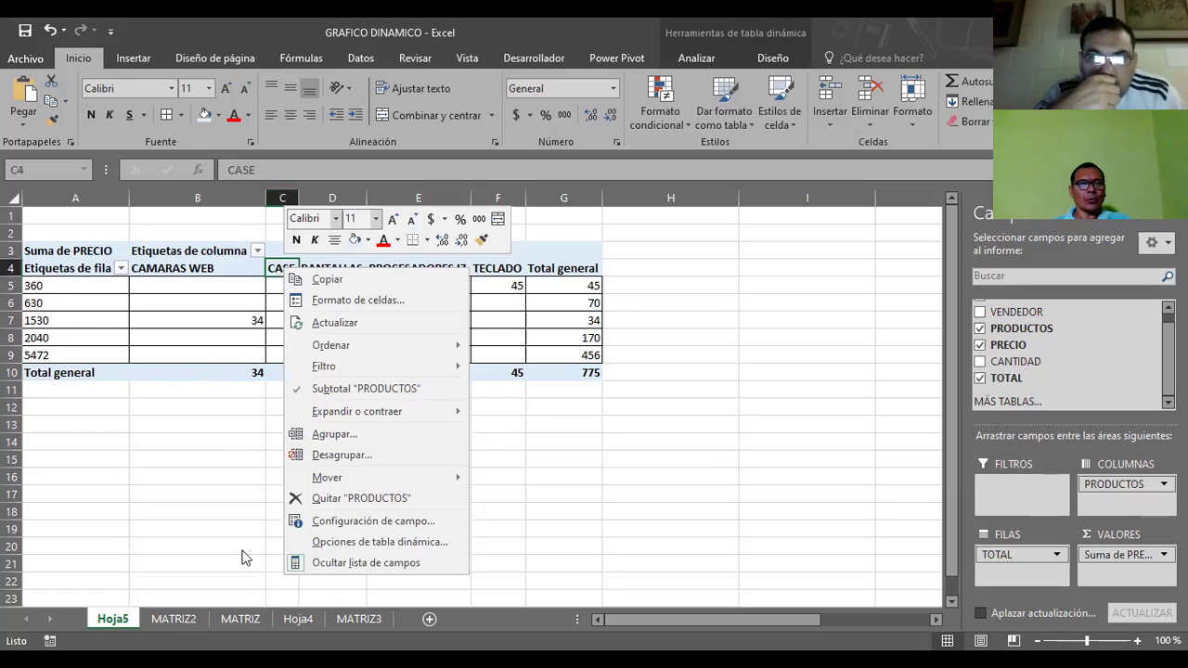
{"action": "left_click", "coordinate": [354, 564]}
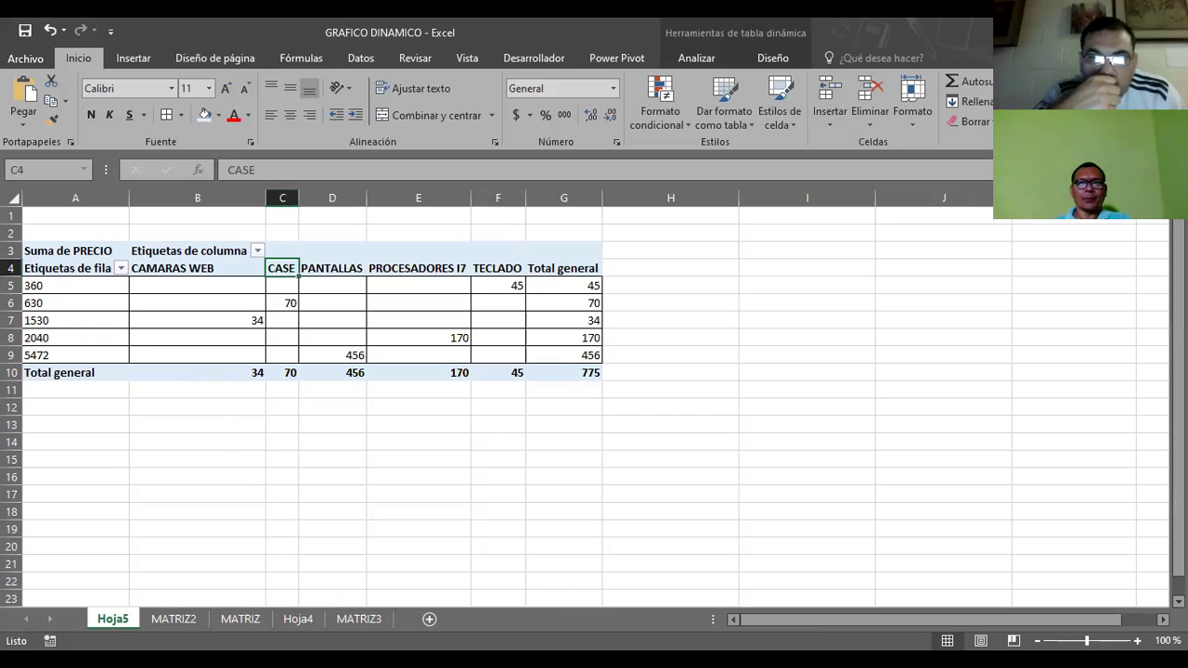
Show the pivot's field list using the shortcut menu at cell D3
{"action": "left_click", "coordinate": [173, 267]}
{"action": "left_click", "coordinate": [355, 249]}
{"action": "left_click", "coordinate": [373, 272]}
{"action": "left_click", "coordinate": [318, 314]}
{"action": "left_click", "coordinate": [236, 342]}
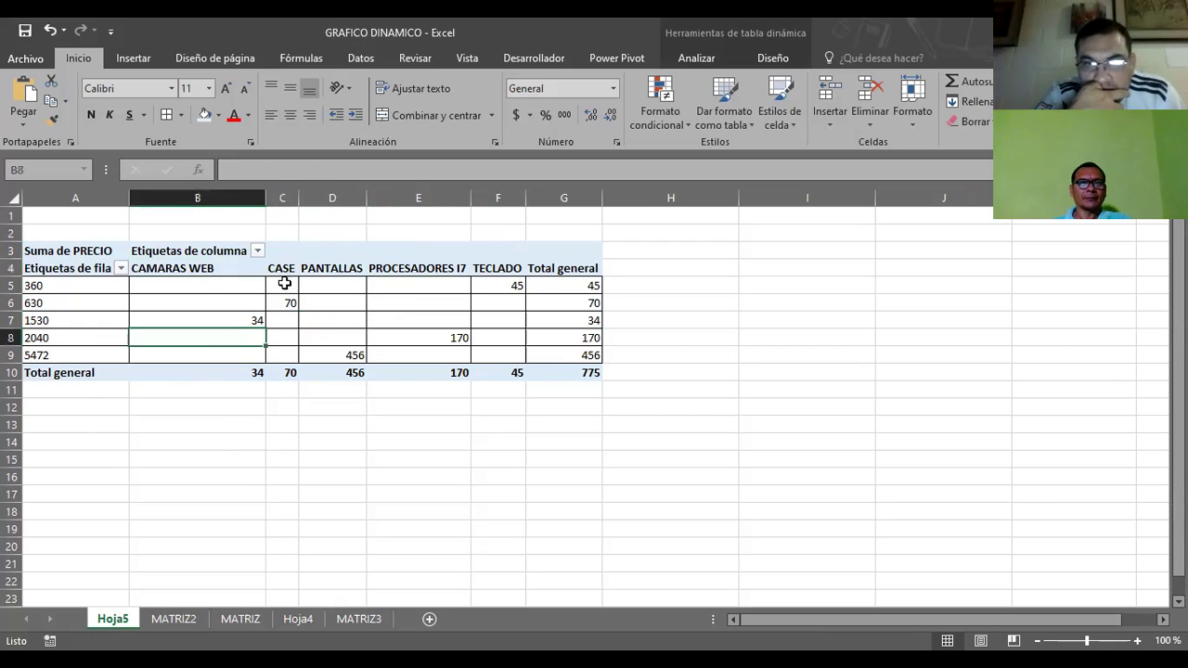
{"action": "left_click", "coordinate": [308, 249]}
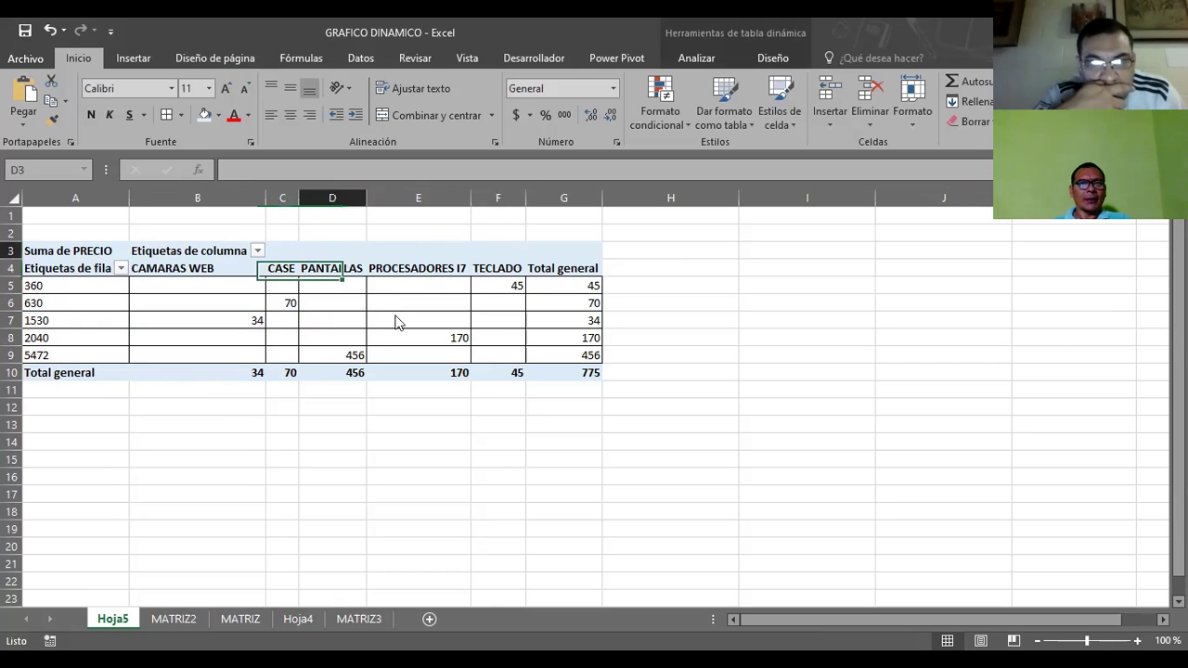
{"action": "right_click", "coordinate": [309, 248]}
{"action": "left_click", "coordinate": [410, 349]}
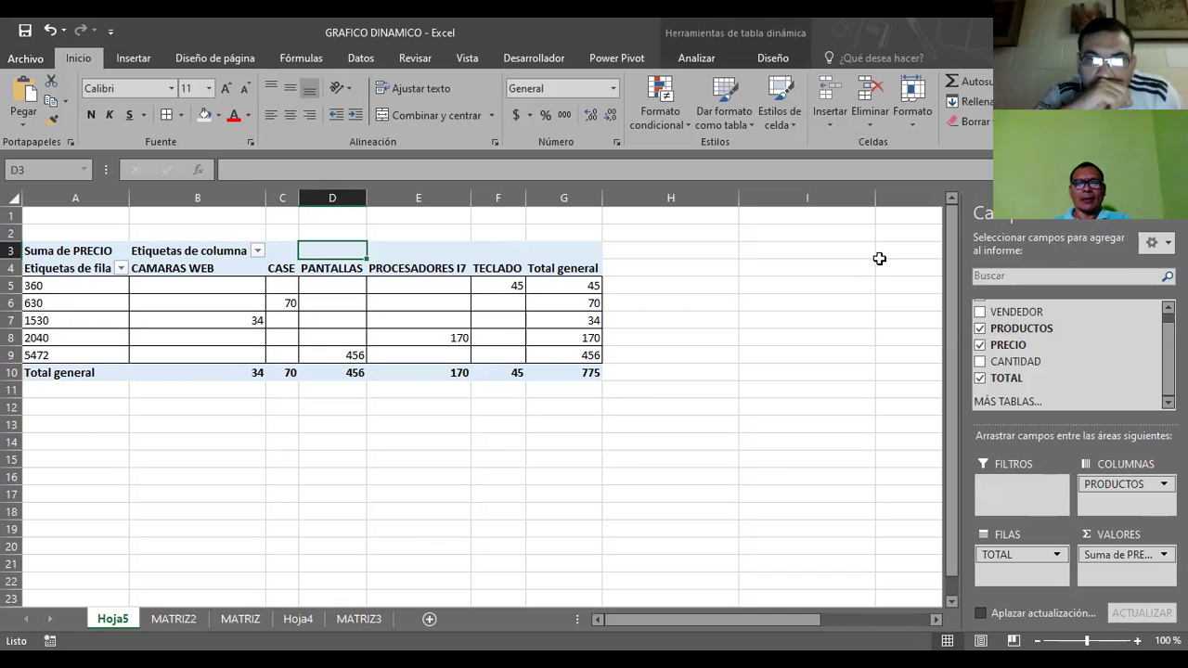
Bring up the shortcut menu on the pivot's PANTALLAS column label
{"action": "left_click", "coordinate": [427, 254]}
{"action": "right_click", "coordinate": [430, 259]}
{"action": "left_click", "coordinate": [237, 271]}
{"action": "left_click", "coordinate": [352, 284]}
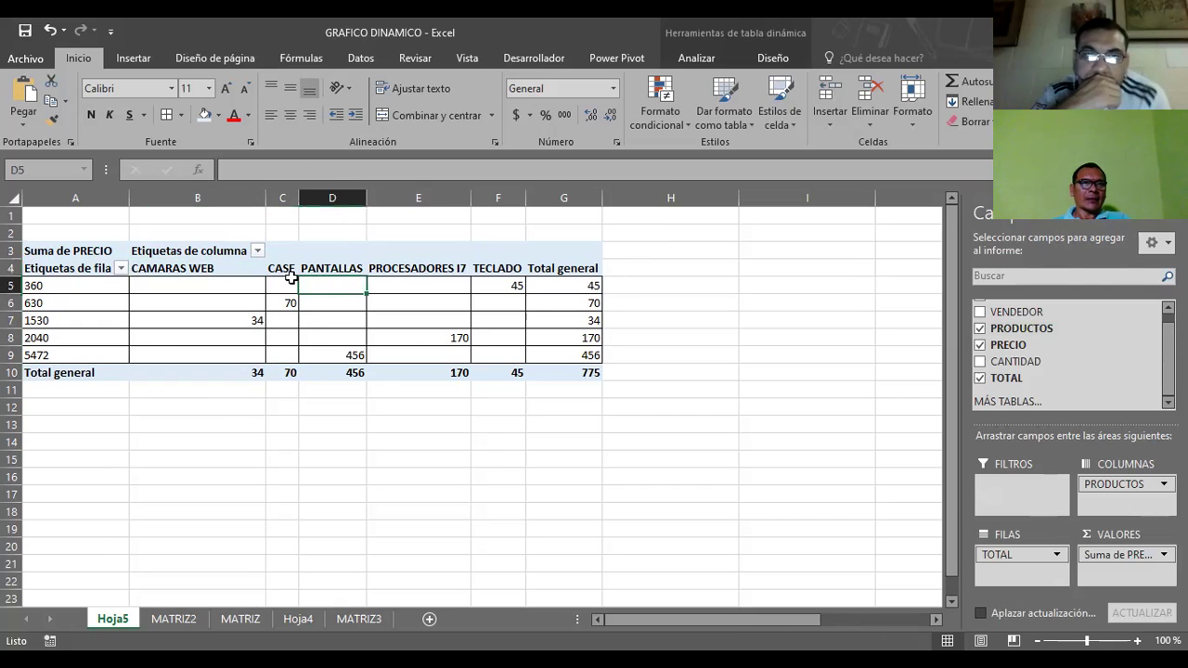
{"action": "left_click", "coordinate": [344, 264]}
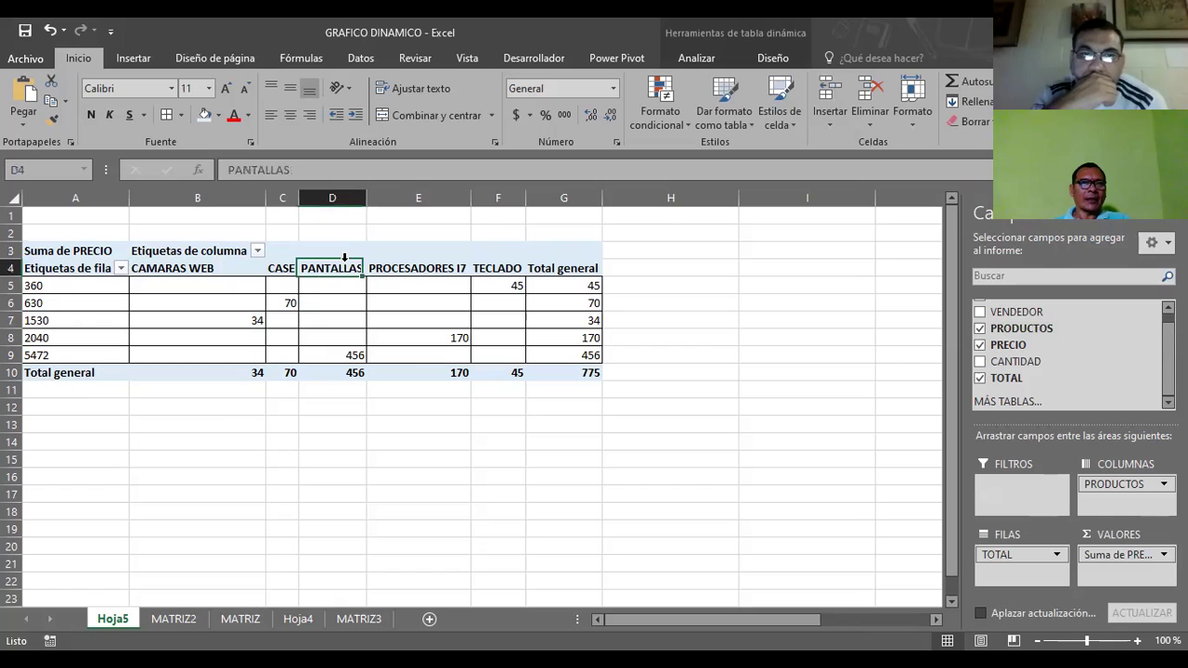
{"action": "right_click", "coordinate": [347, 268]}
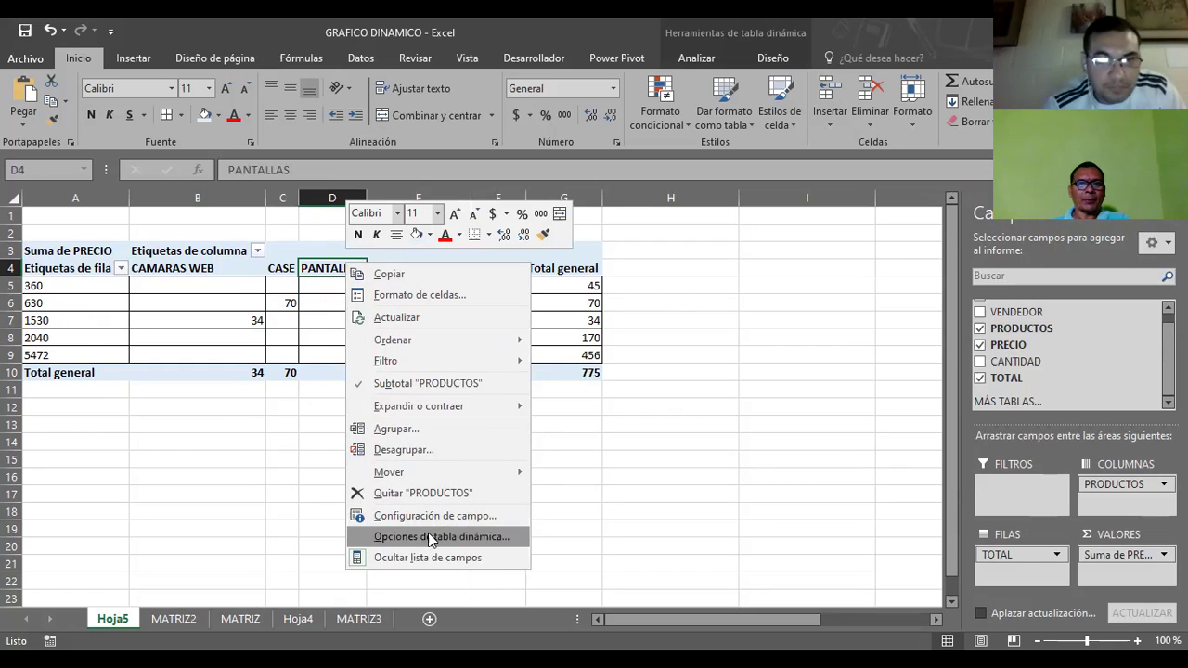
{"action": "left_click", "coordinate": [428, 536]}
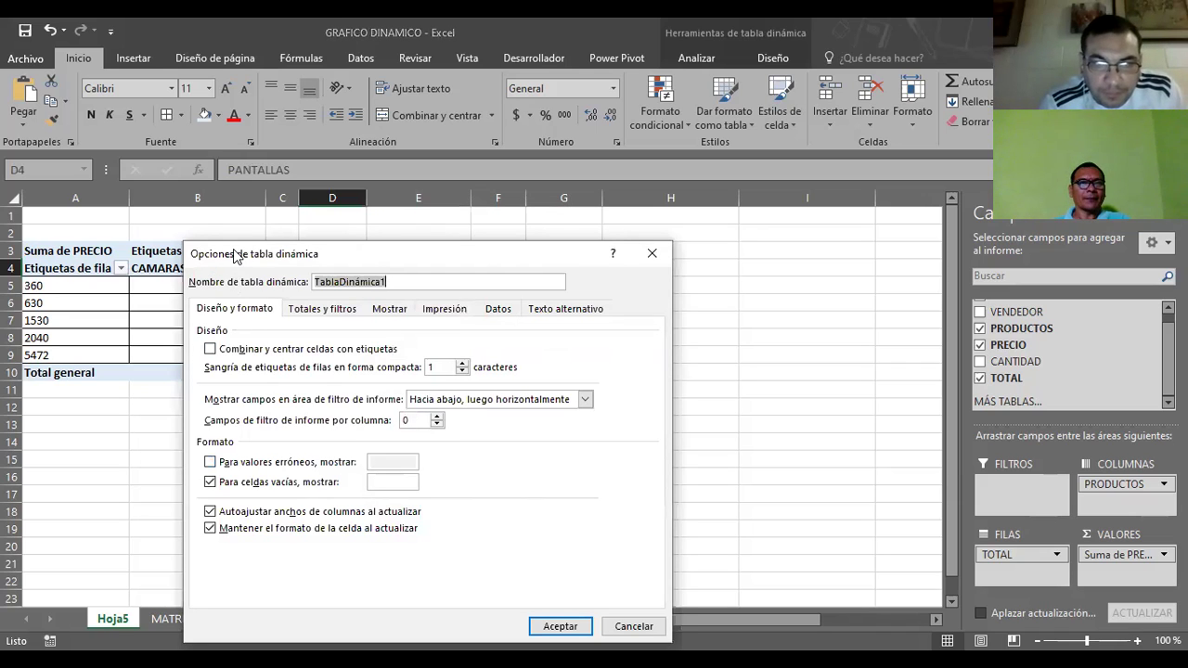
{"action": "left_click_drag", "start_coordinate": [235, 256], "coordinate": [154, 90]}
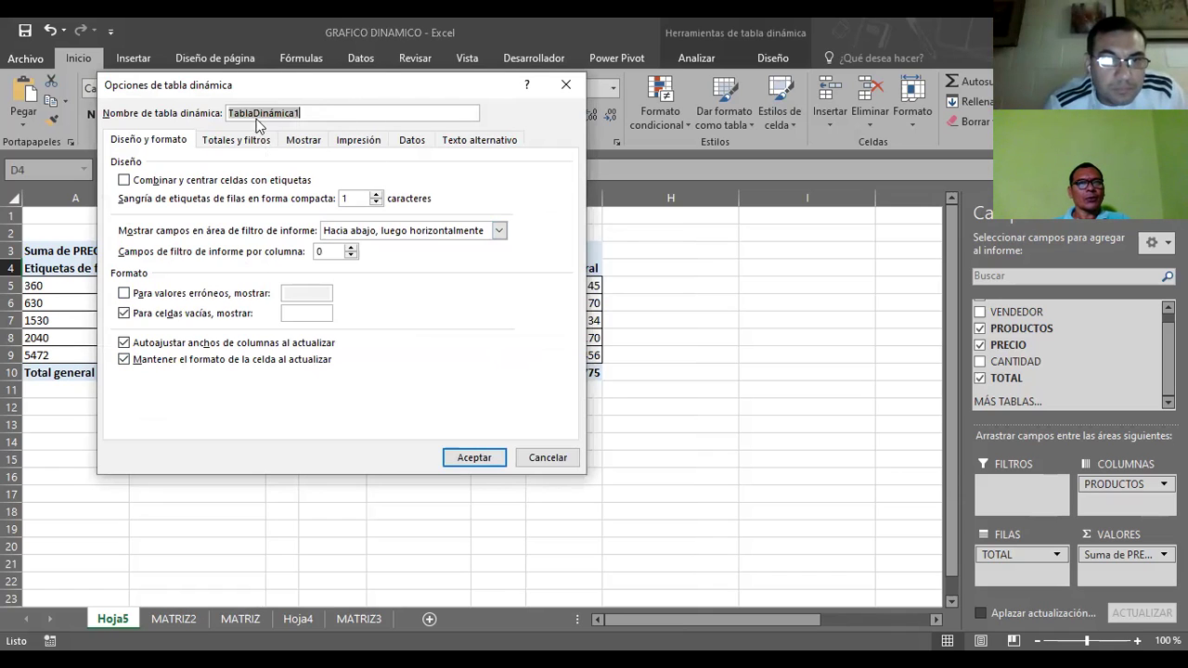
{"action": "left_click", "coordinate": [236, 140]}
{"action": "left_click", "coordinate": [305, 140]}
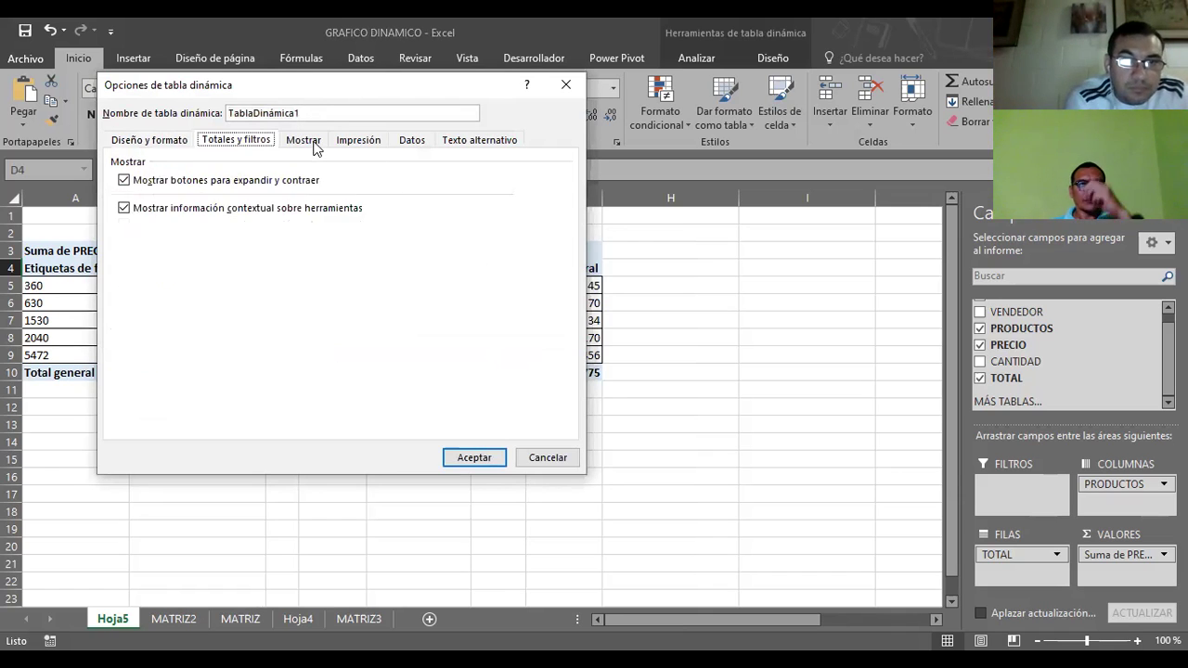
{"action": "left_click", "coordinate": [356, 140]}
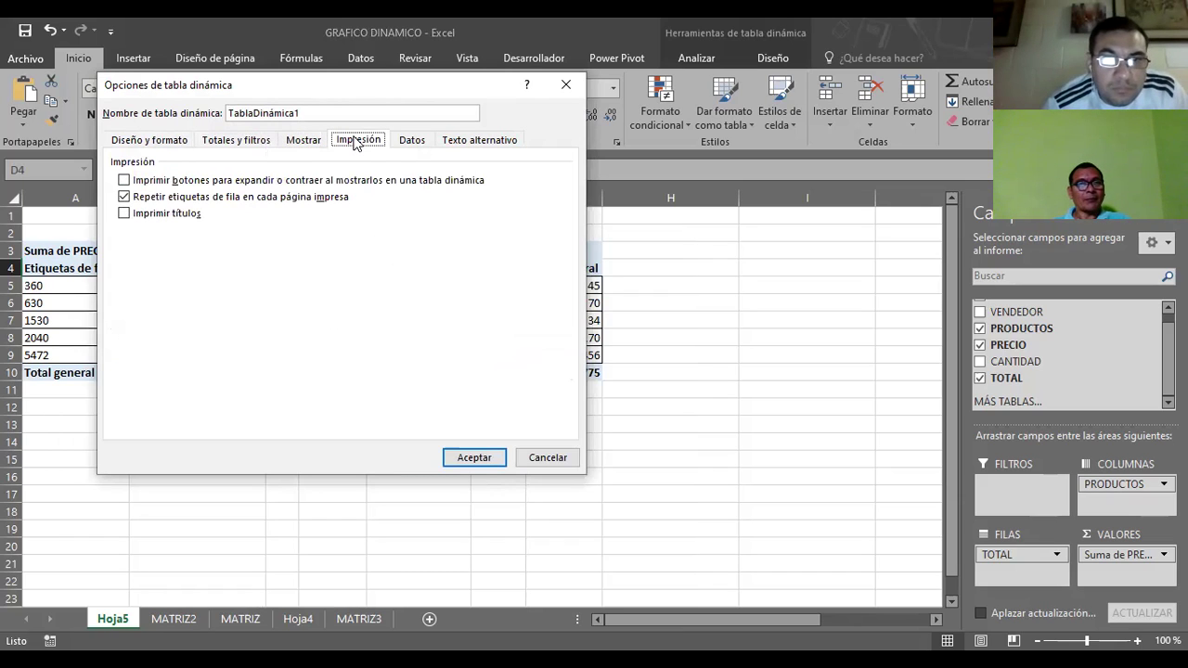
{"action": "left_click", "coordinate": [413, 144]}
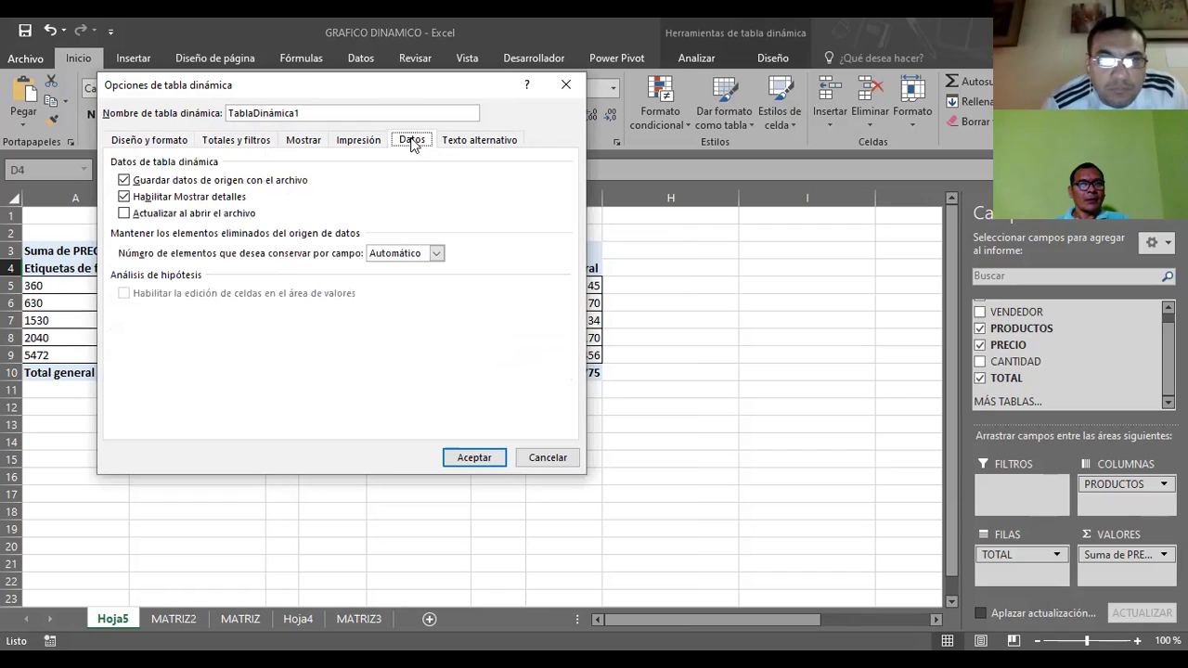
{"action": "left_click", "coordinate": [464, 144]}
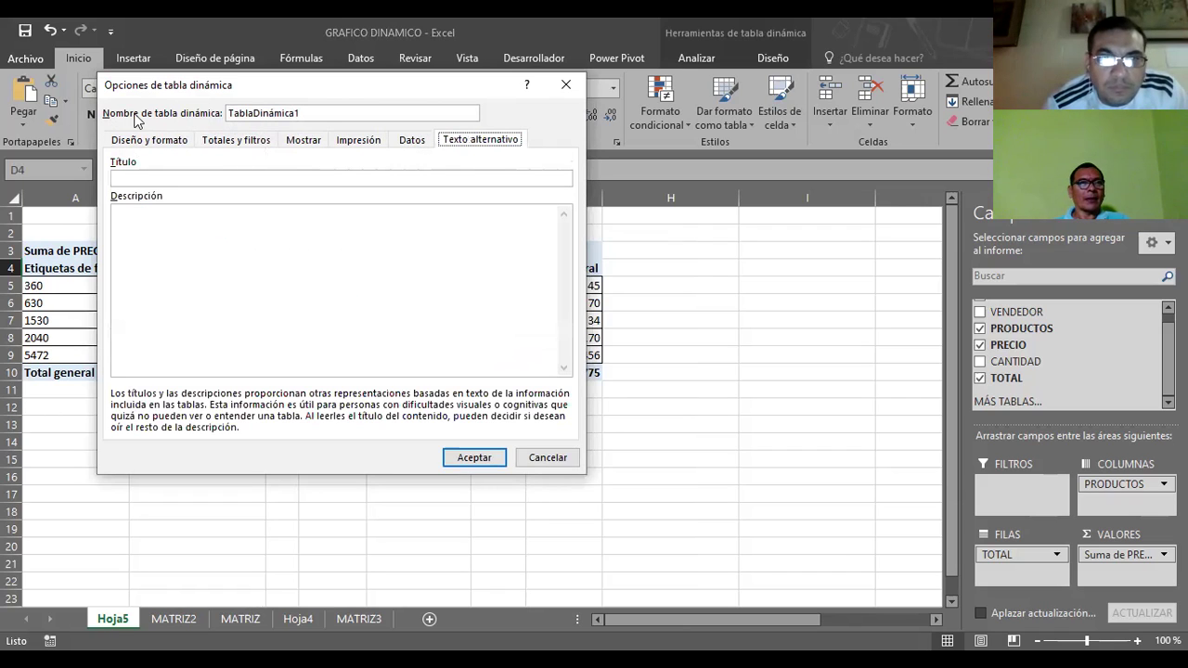
{"action": "left_click", "coordinate": [566, 85]}
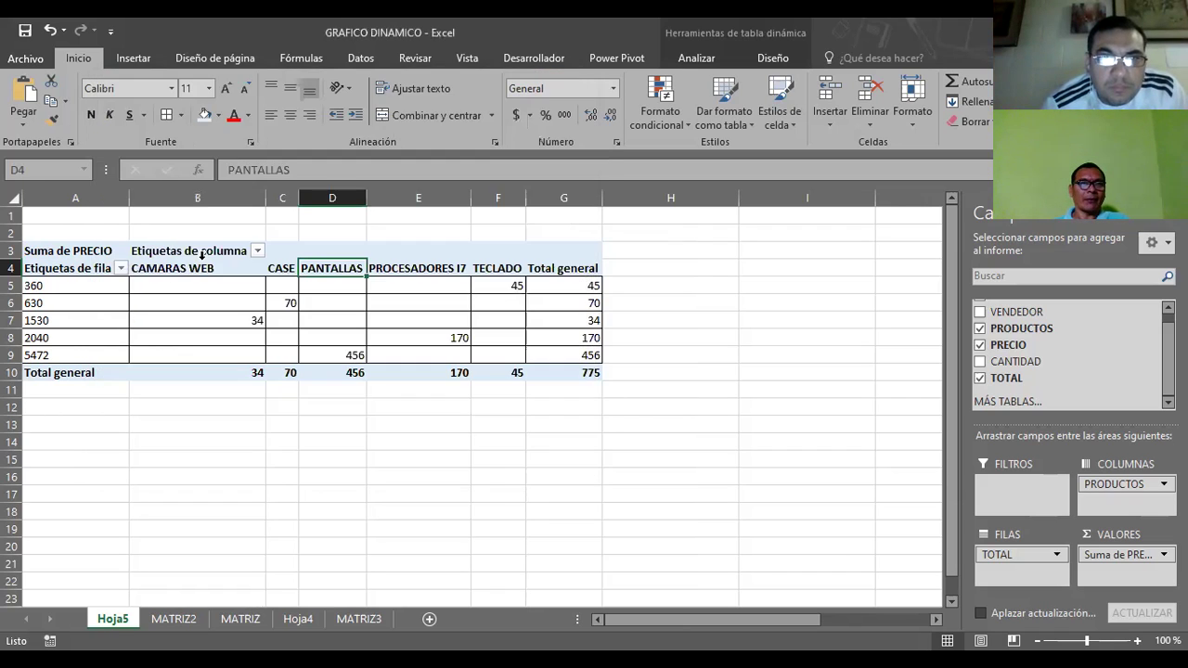
Dismiss the CAMARAS WEB shortcut menu unchanged and click cell B13 to close the field list
{"action": "left_click", "coordinate": [202, 260]}
{"action": "right_click", "coordinate": [211, 271]}
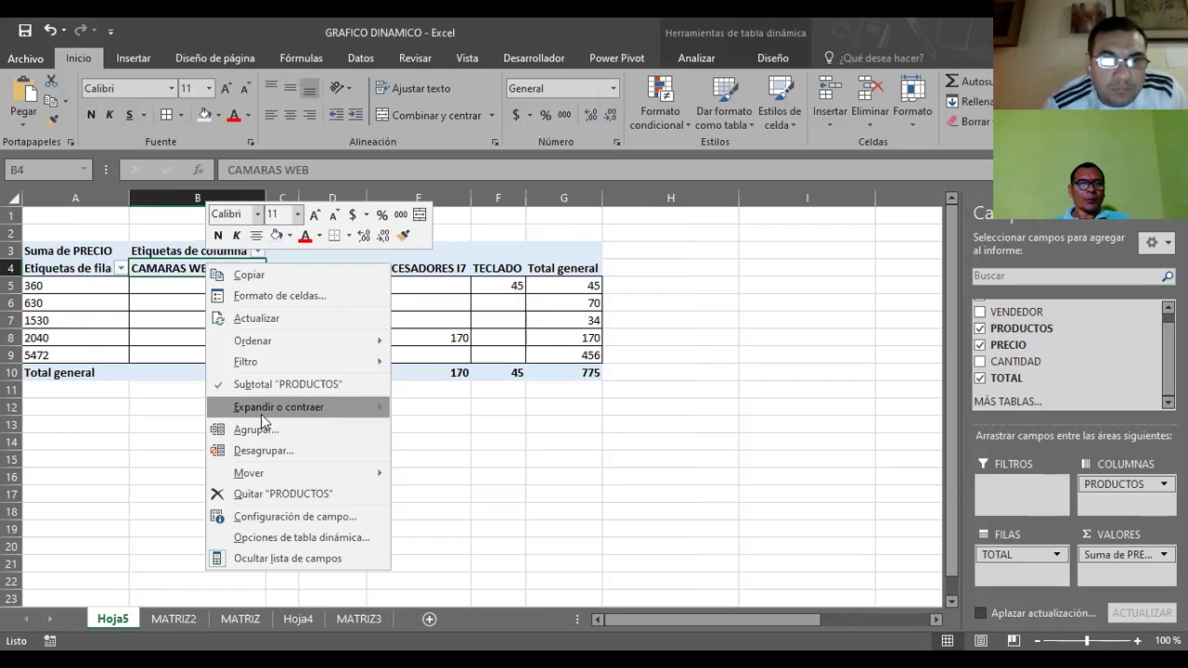
{"action": "mouse_move", "coordinate": [279, 410]}
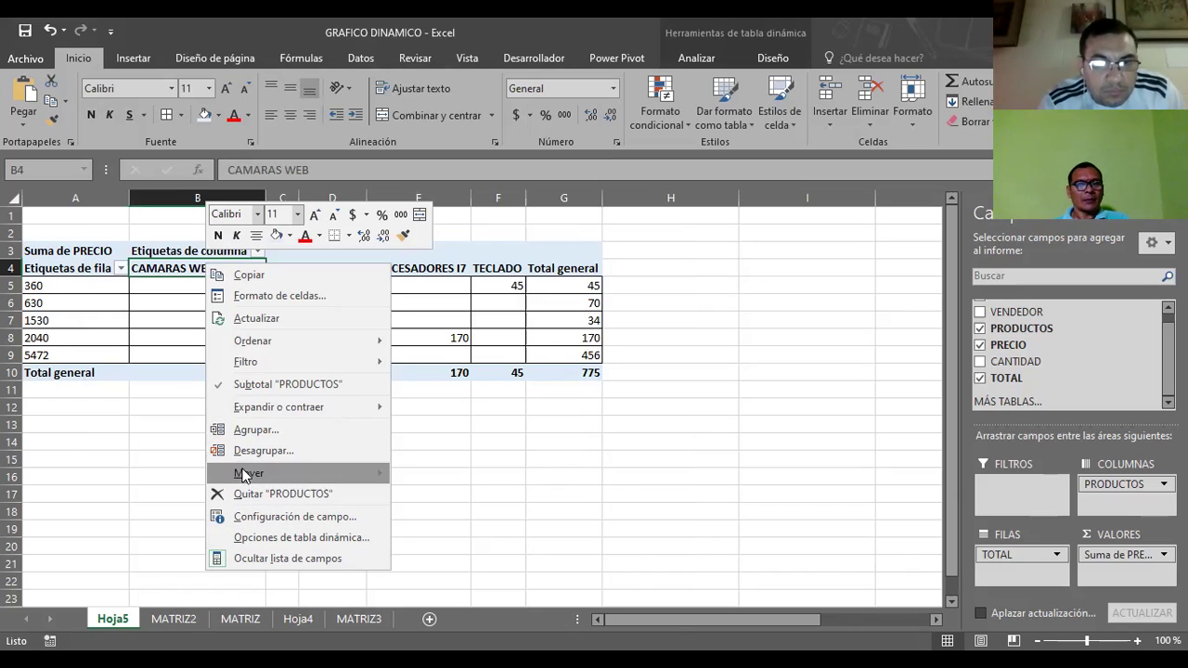
{"action": "mouse_move", "coordinate": [246, 475]}
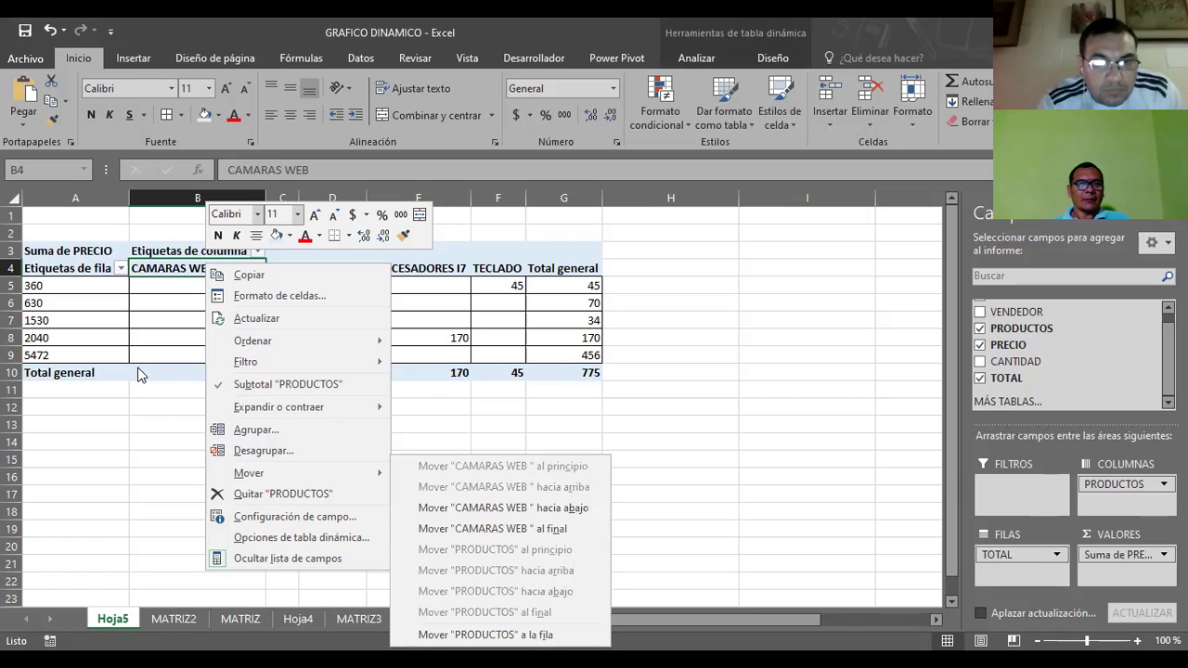
{"action": "left_click", "coordinate": [115, 397]}
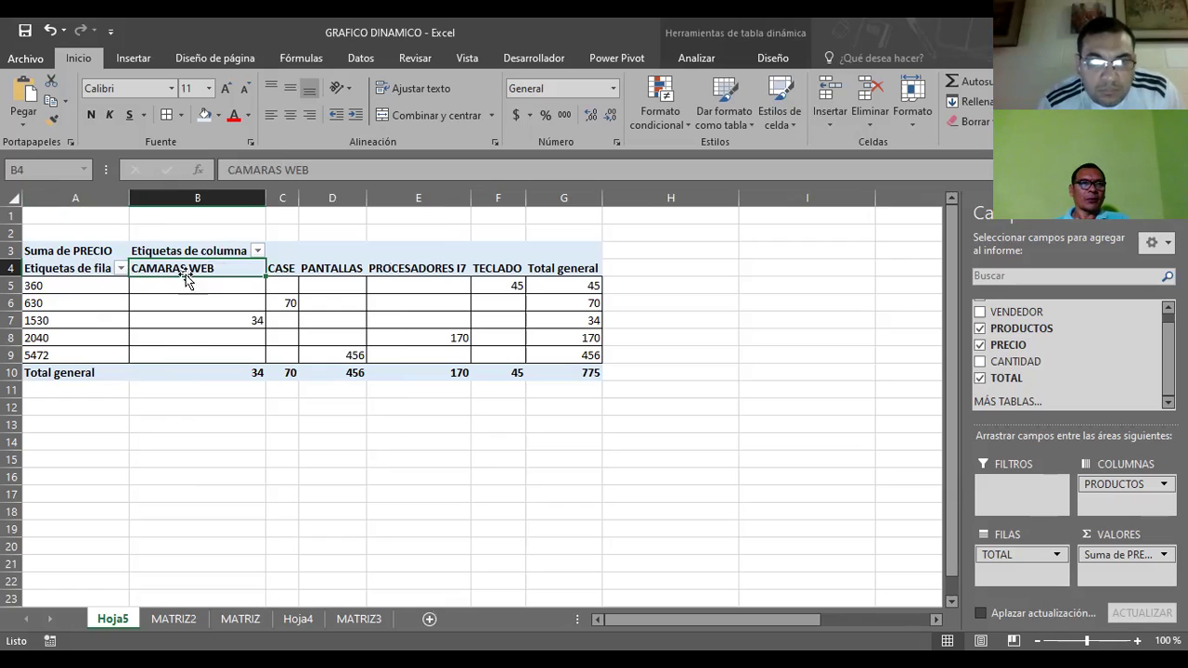
{"action": "left_click", "coordinate": [233, 420]}
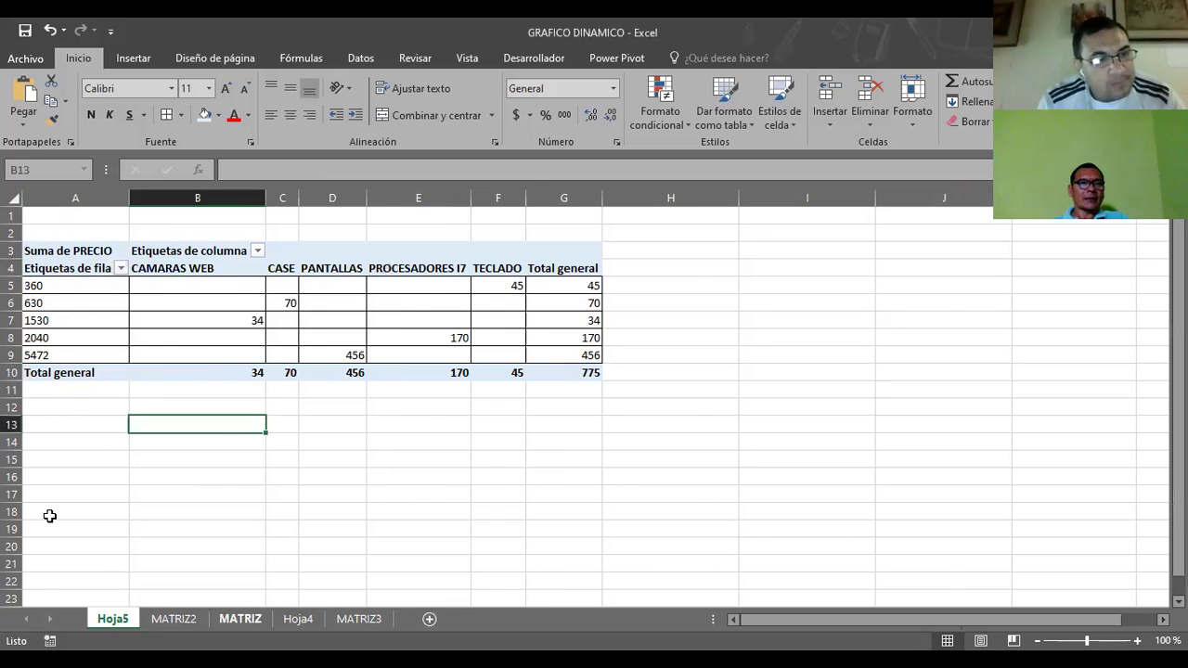
On the MATRIZ sheet, request recommended pivot tables for the range A2:F25
{"action": "key", "text": "ctrl+Page_Down"}
{"action": "key", "text": "ctrl+Page_Down"}
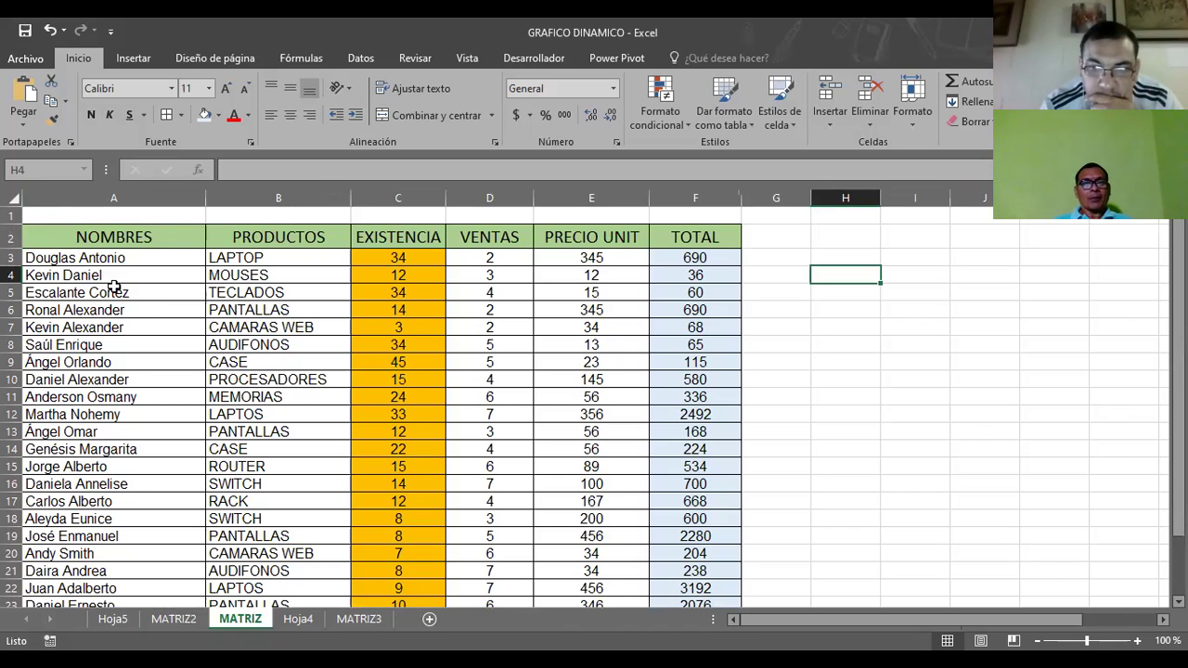
{"action": "left_click", "coordinate": [138, 59]}
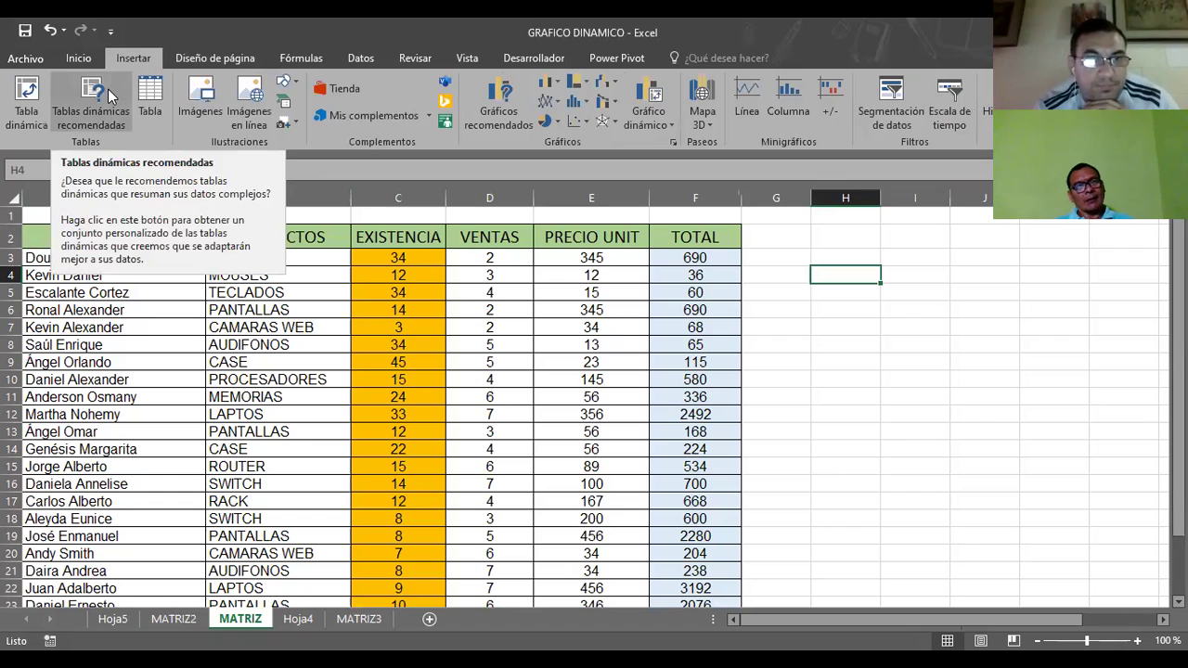
{"action": "left_click", "coordinate": [108, 88]}
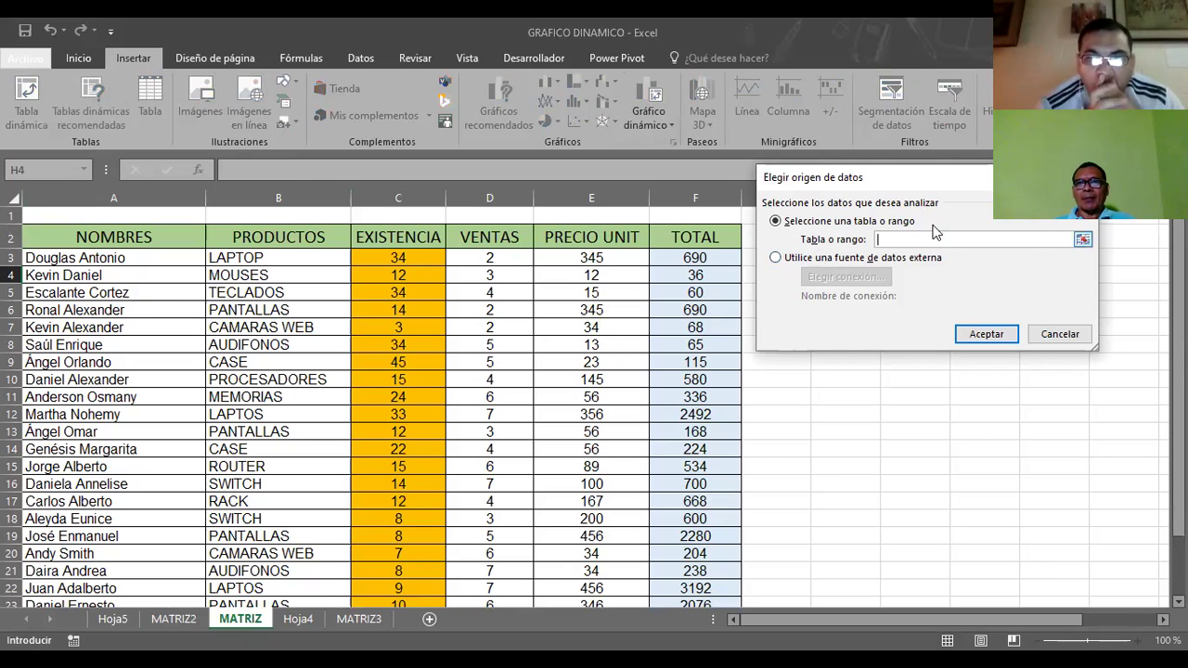
{"action": "left_click", "coordinate": [1082, 241]}
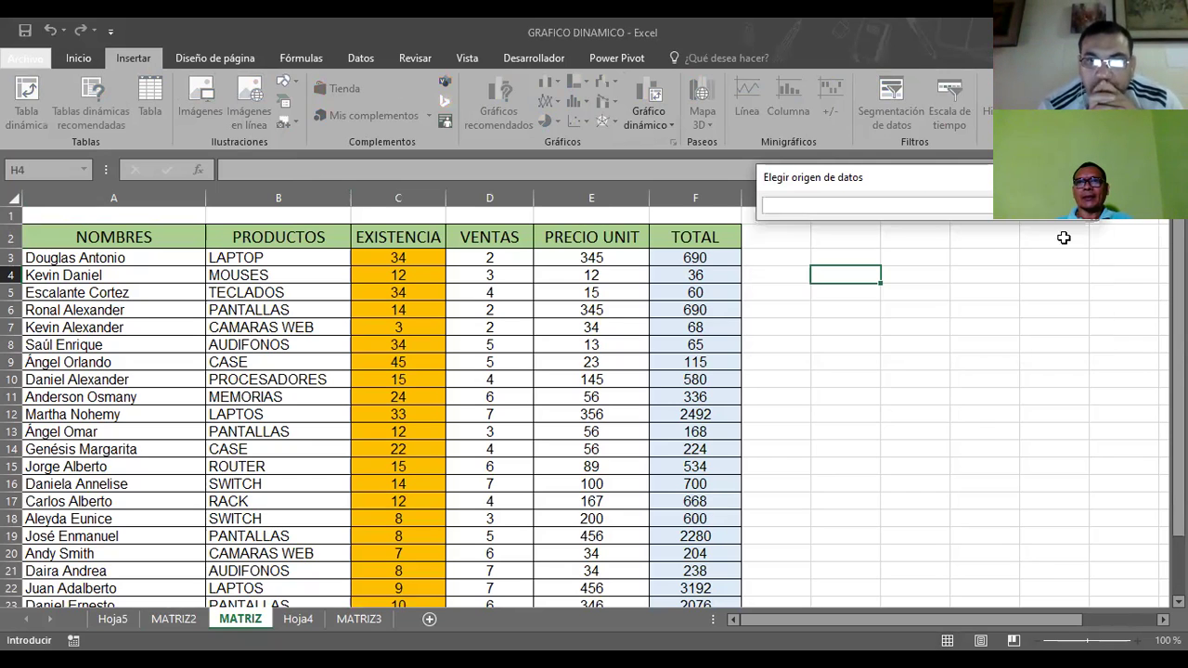
{"action": "left_click", "coordinate": [71, 247]}
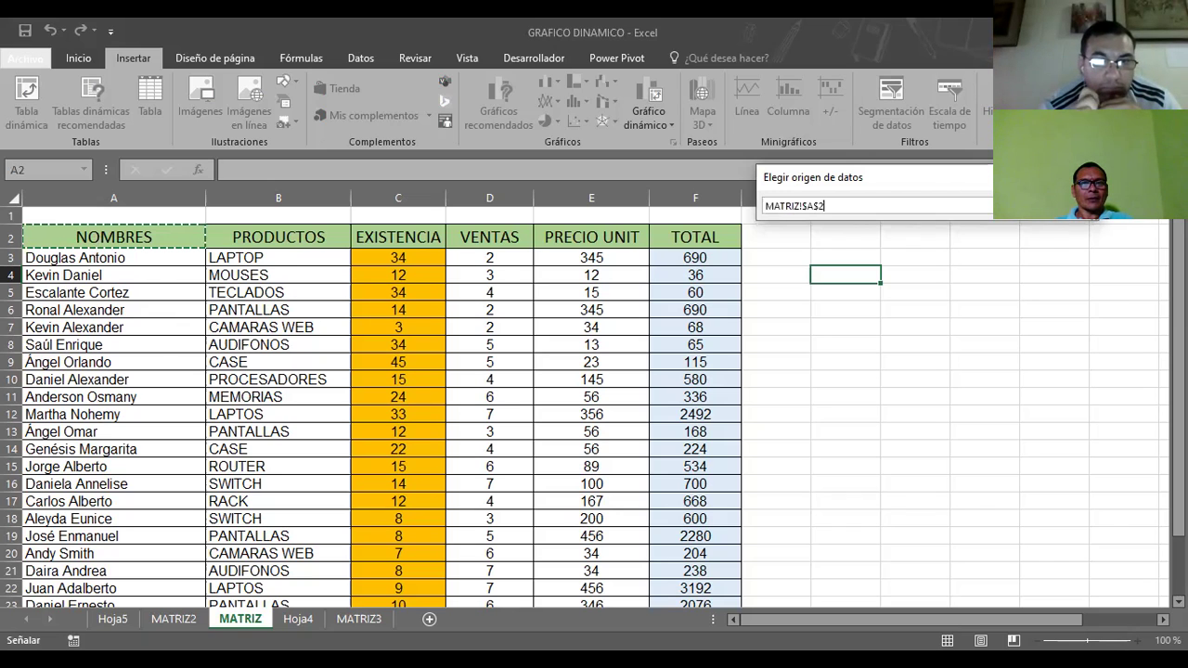
{"action": "key", "text": "ctrl+shift+Right"}
{"action": "key", "text": "ctrl+shift+Down"}
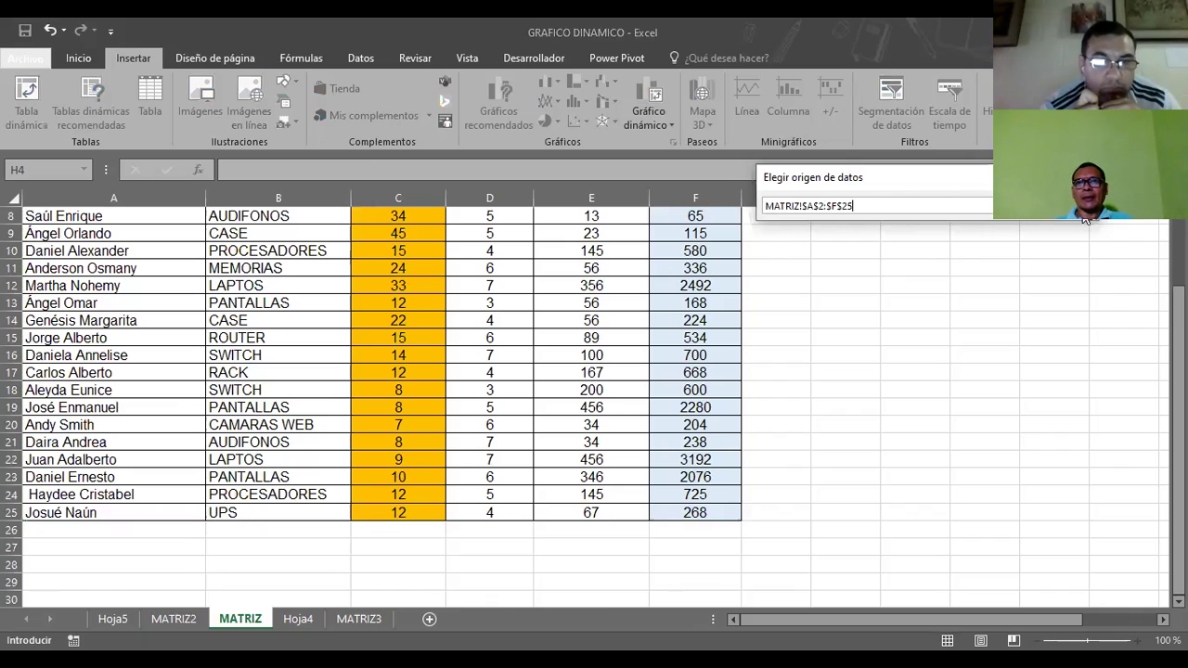
{"action": "left_click", "coordinate": [1082, 214]}
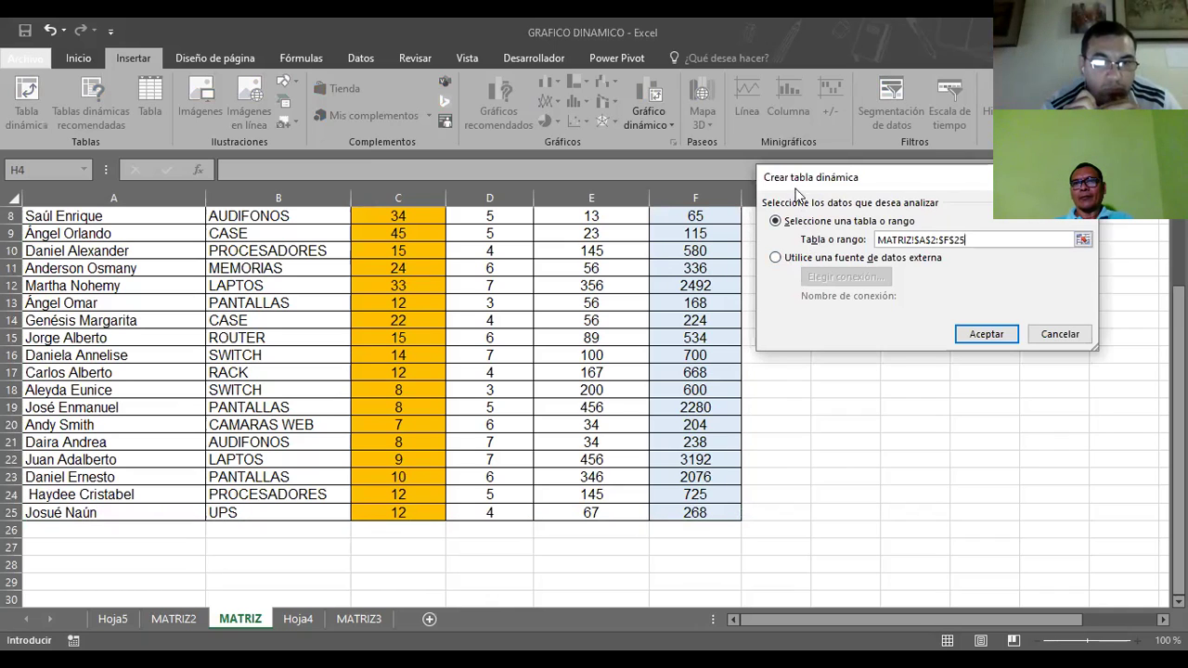
{"action": "left_click", "coordinate": [985, 332]}
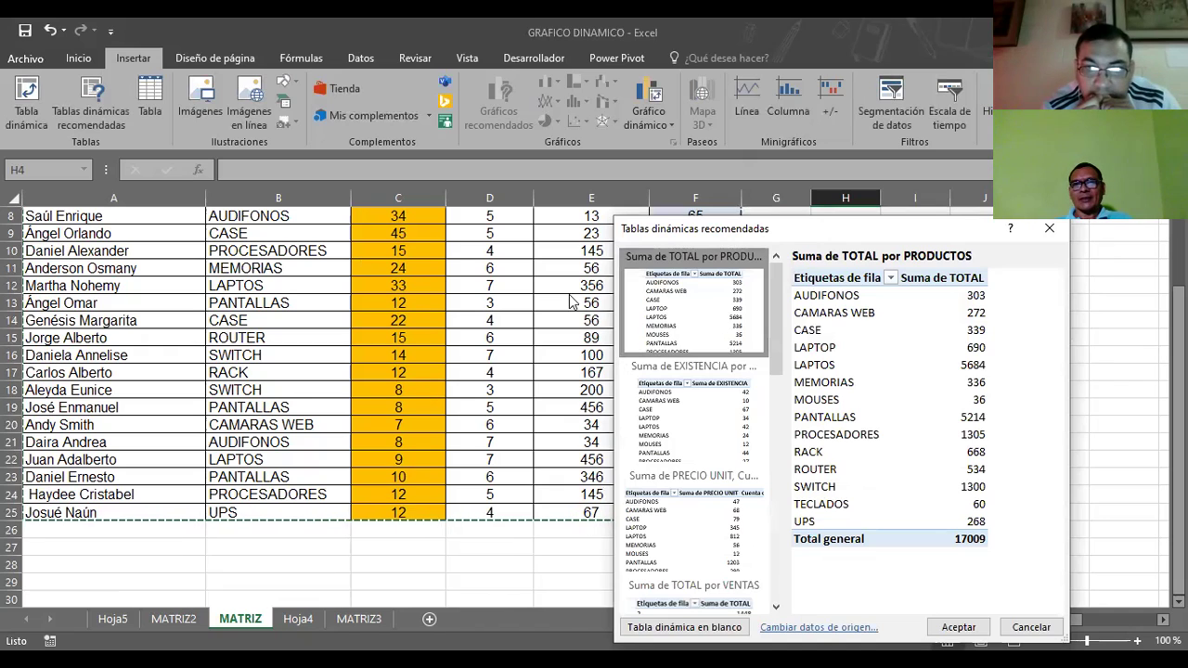
Browse the suggested layouts and select Promedio de TOTAL por PRODUCTOS
{"action": "left_click", "coordinate": [684, 394]}
{"action": "key", "text": "Down"}
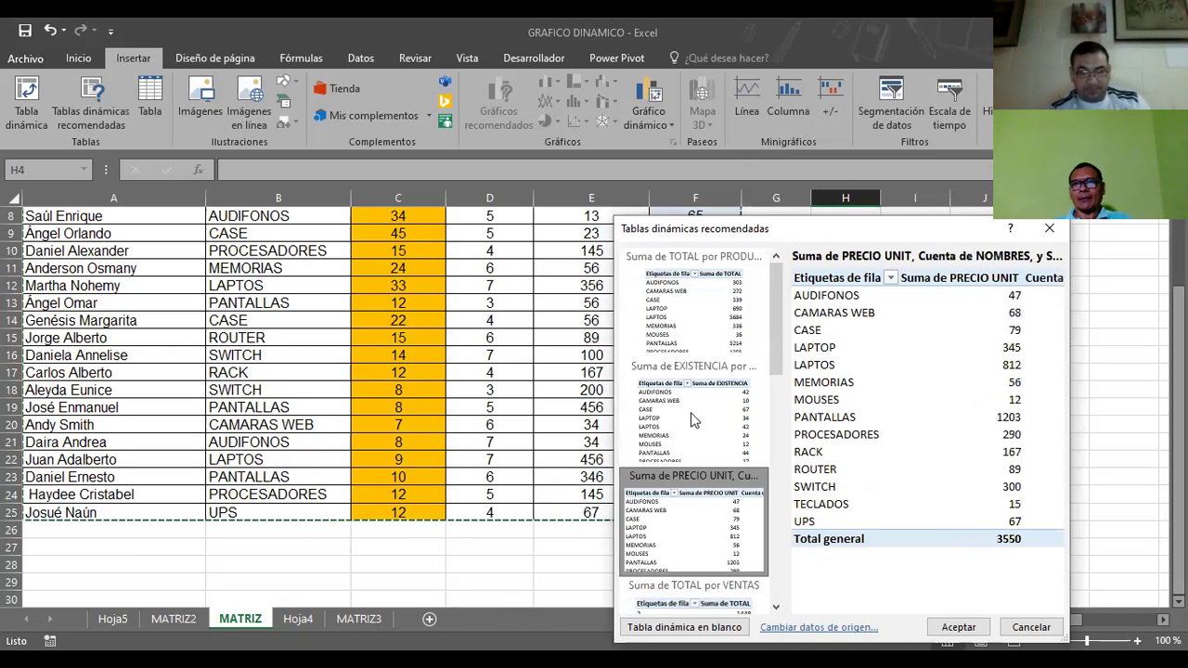
{"action": "key", "text": "Down"}
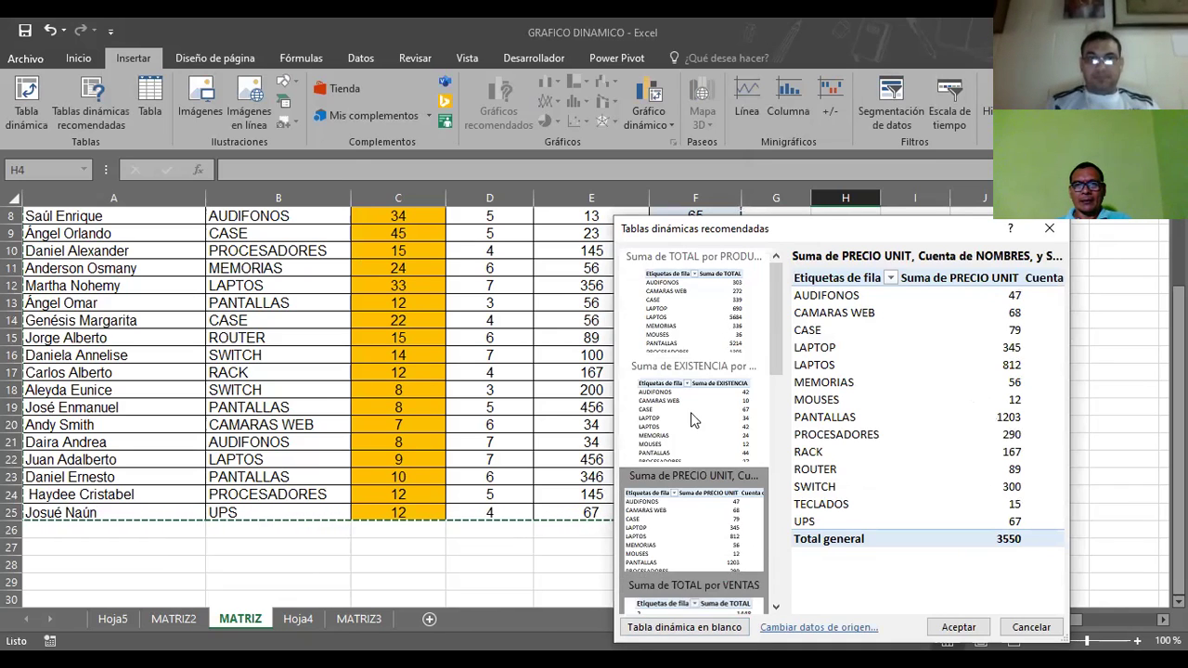
{"action": "scroll", "coordinate": [780, 386], "scroll_direction": "down", "scroll_amount": 2}
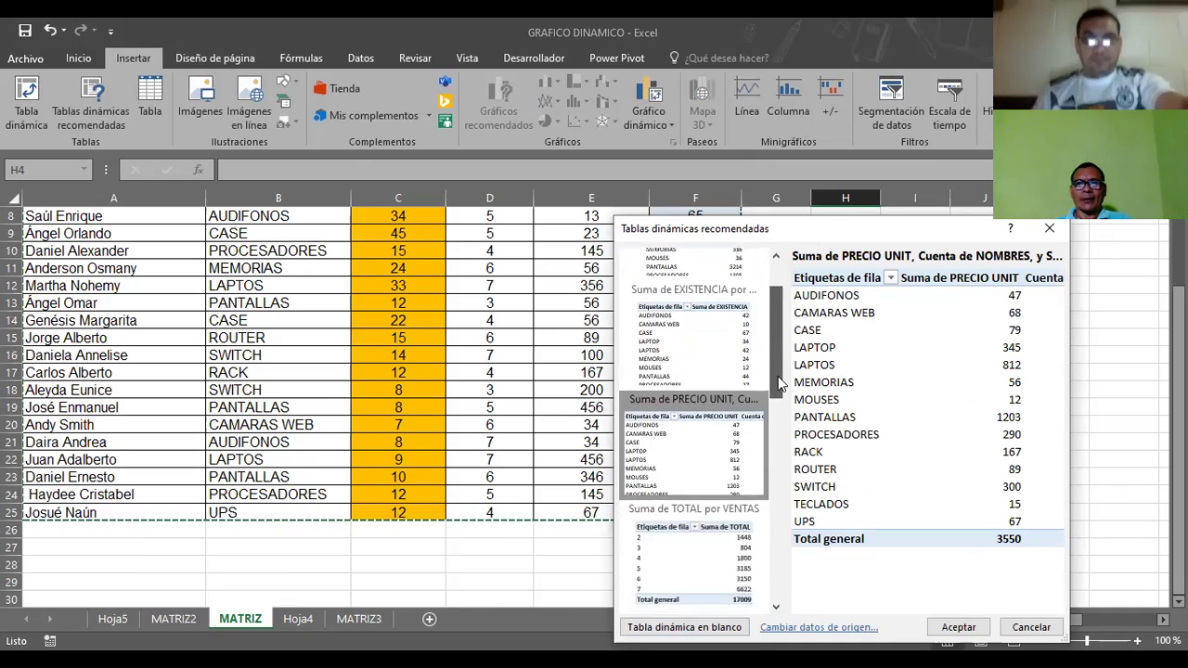
{"action": "scroll", "coordinate": [779, 386], "scroll_direction": "down", "scroll_amount": 5}
{"action": "left_click", "coordinate": [652, 394]}
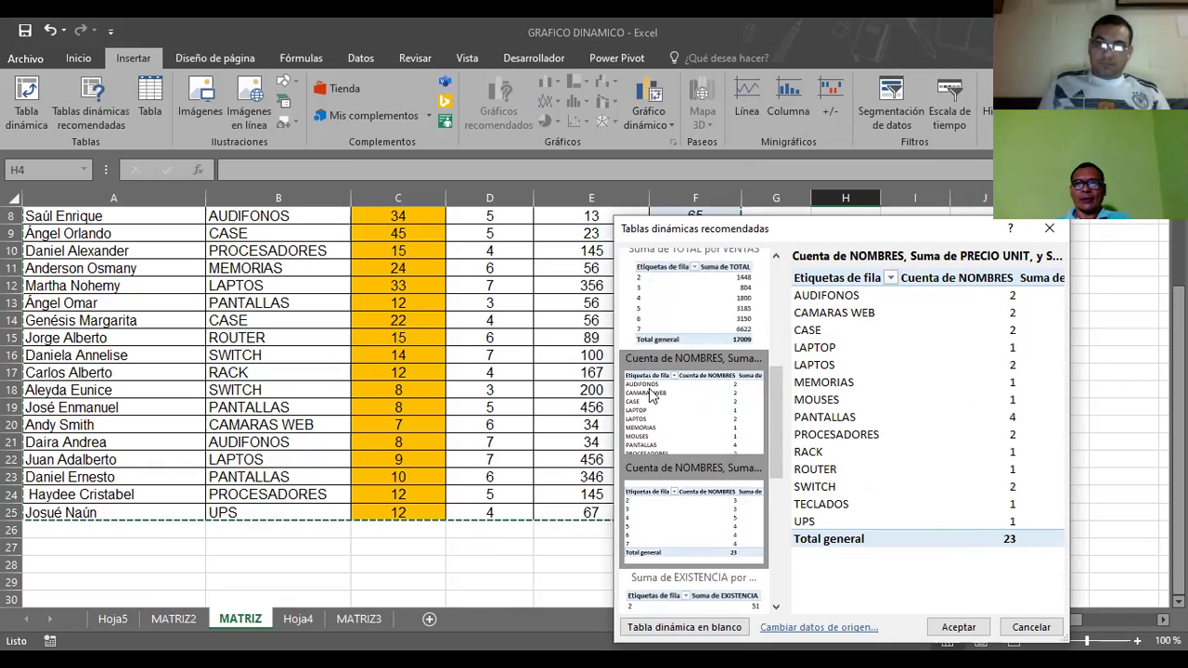
{"action": "key", "text": "Down"}
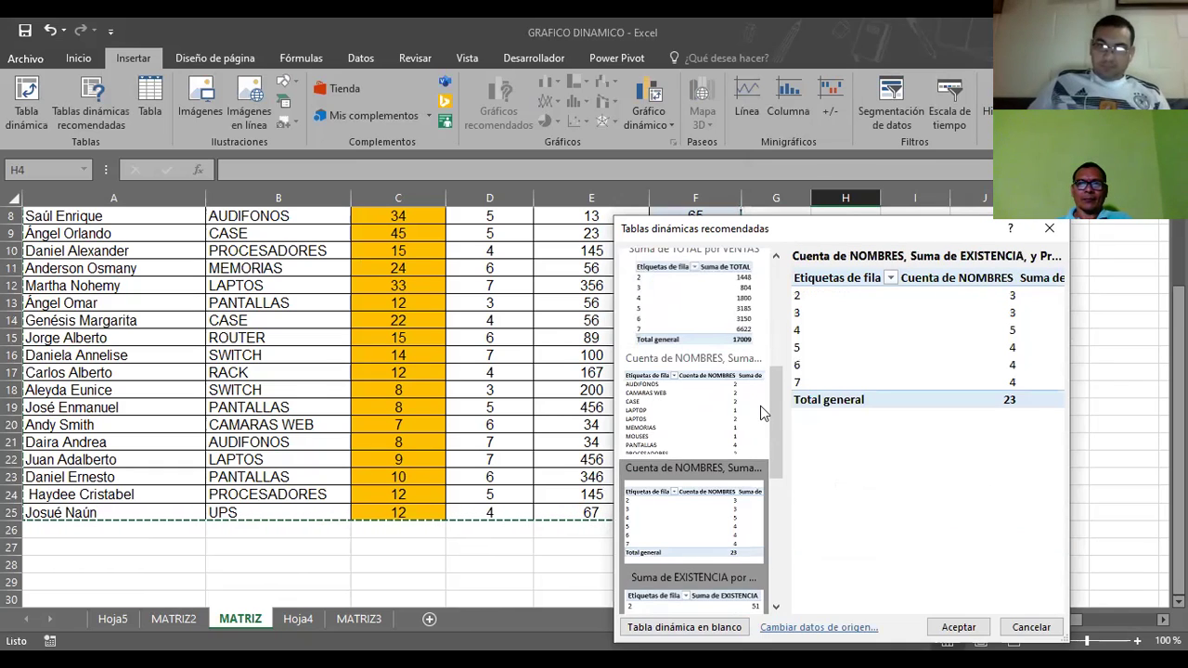
{"action": "scroll", "coordinate": [772, 466], "scroll_direction": "down", "scroll_amount": 5}
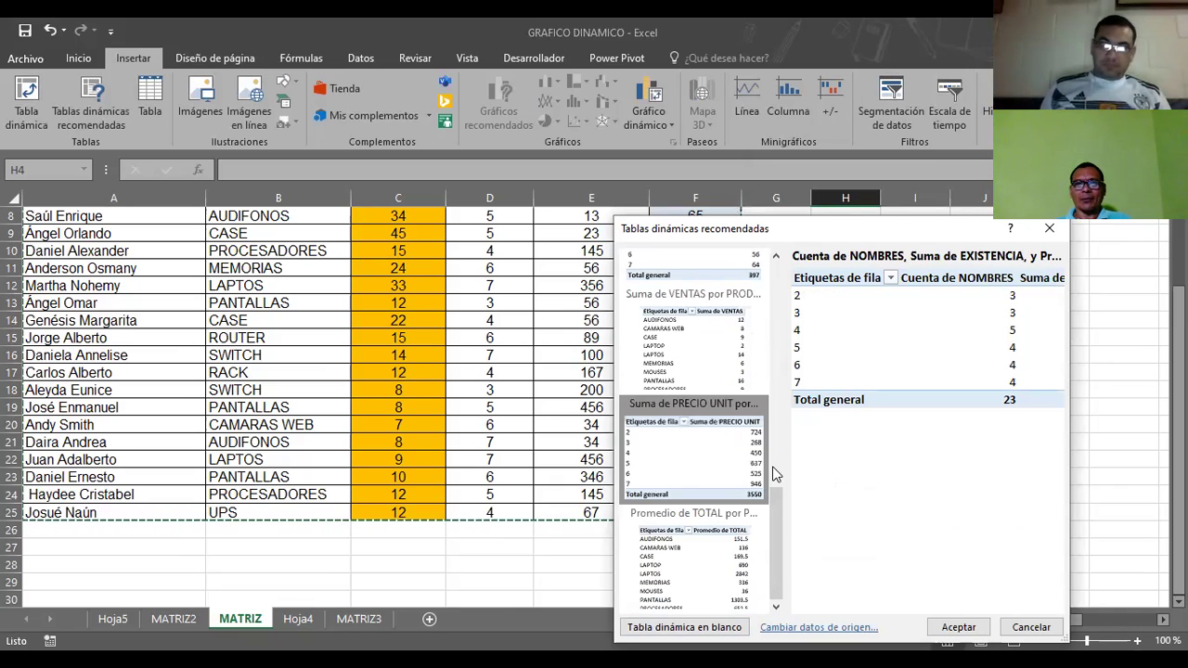
{"action": "key", "text": "Down"}
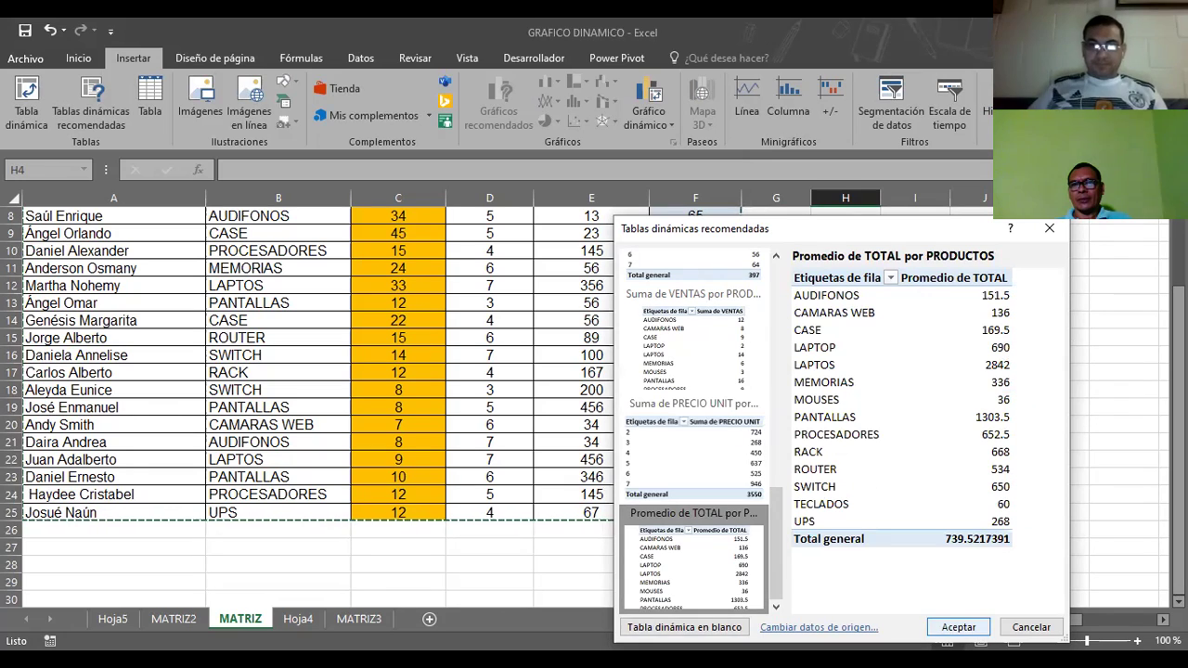
Create the pivot on new sheet Hoja6 and rename its value header to PROMEDIO
{"action": "left_click", "coordinate": [956, 628]}
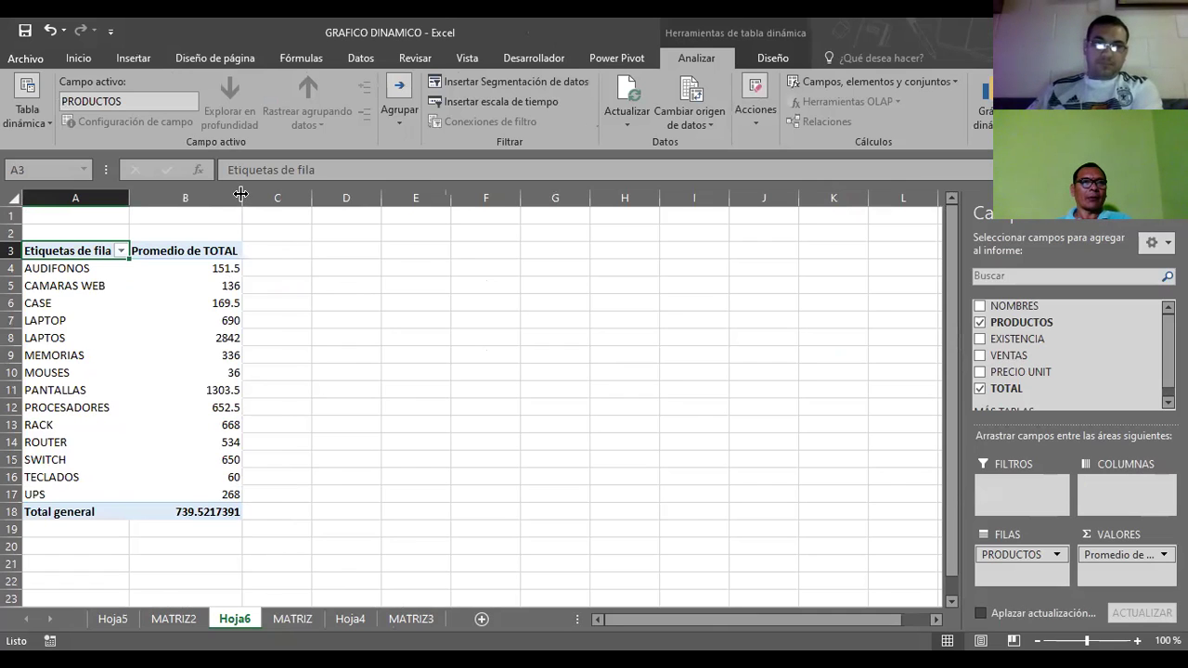
{"action": "left_click_drag", "start_coordinate": [240, 194], "coordinate": [280, 232]}
{"action": "left_click", "coordinate": [214, 251]}
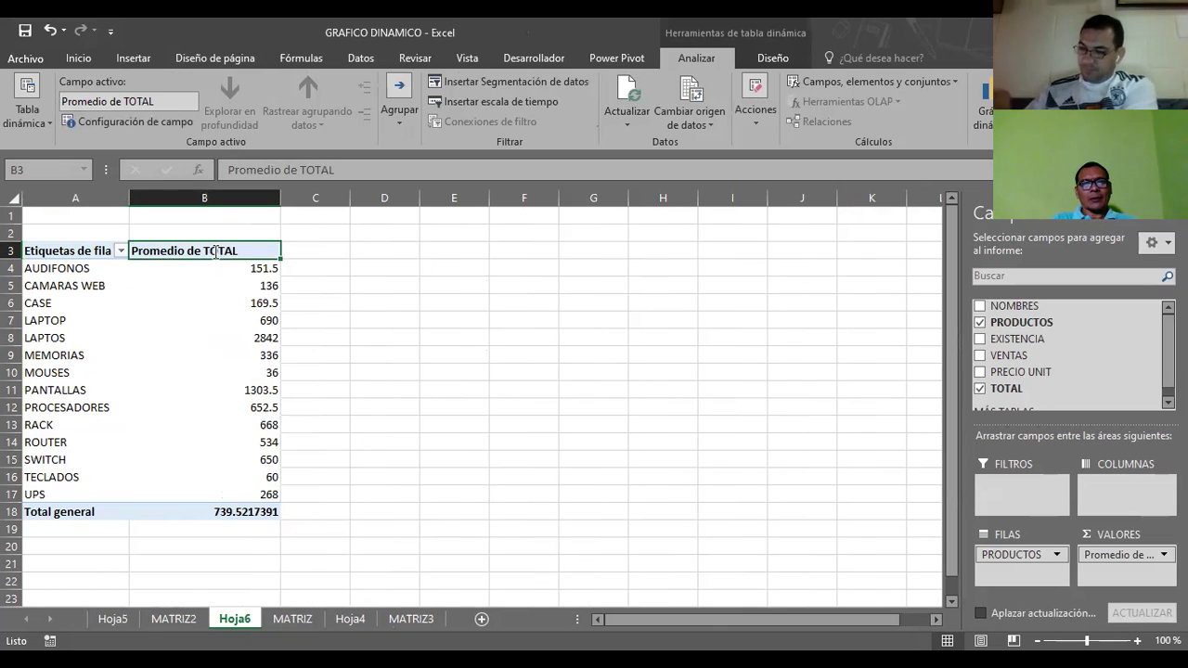
{"action": "type", "text": "pro"}
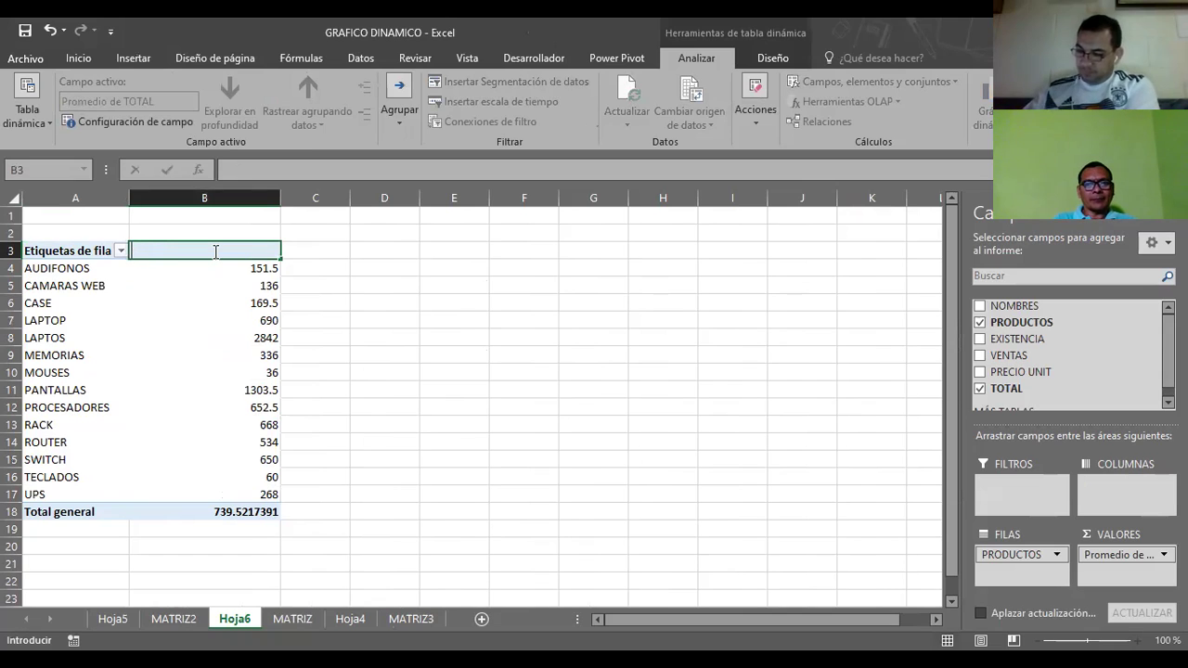
{"action": "type", "text": "ROMEDIO"}
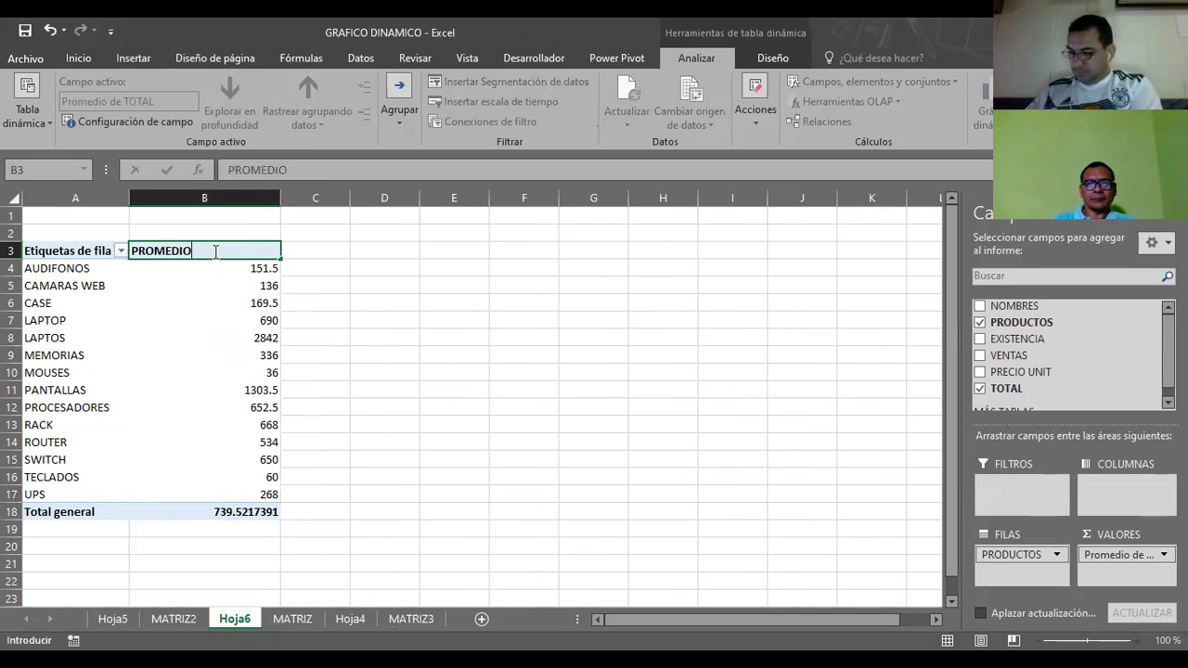
{"action": "key", "text": "Return"}
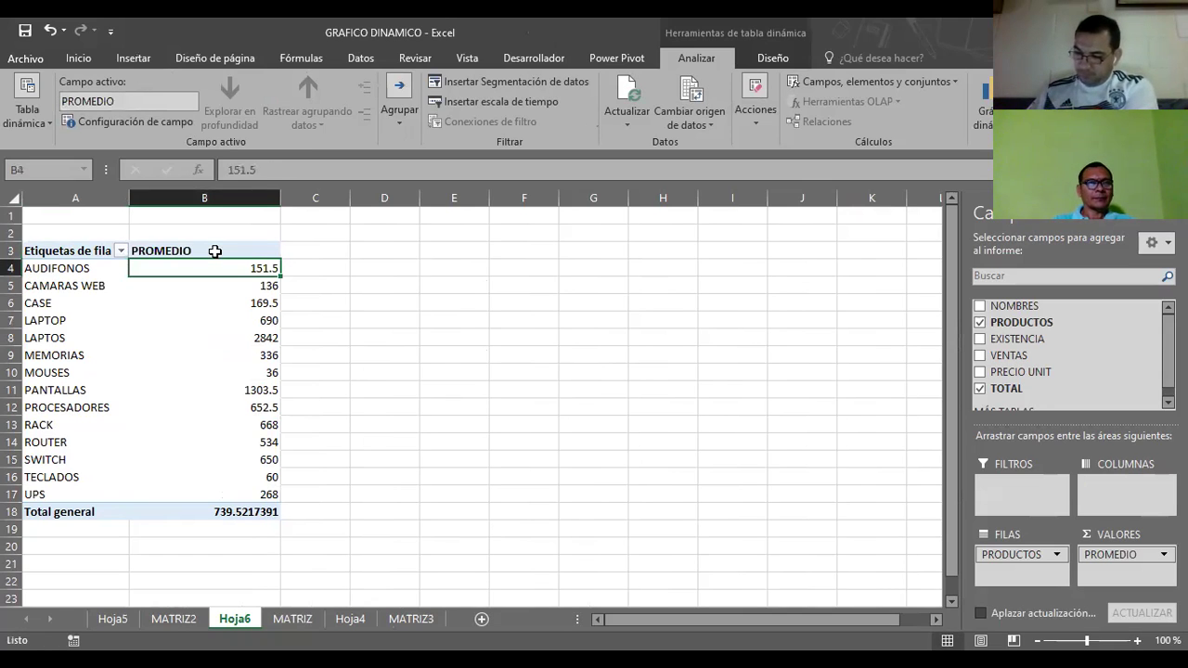
Rename the row header to PRODUCTOS, narrow column B, and return to the MATRIZ sheet
{"action": "key", "text": "Left"}
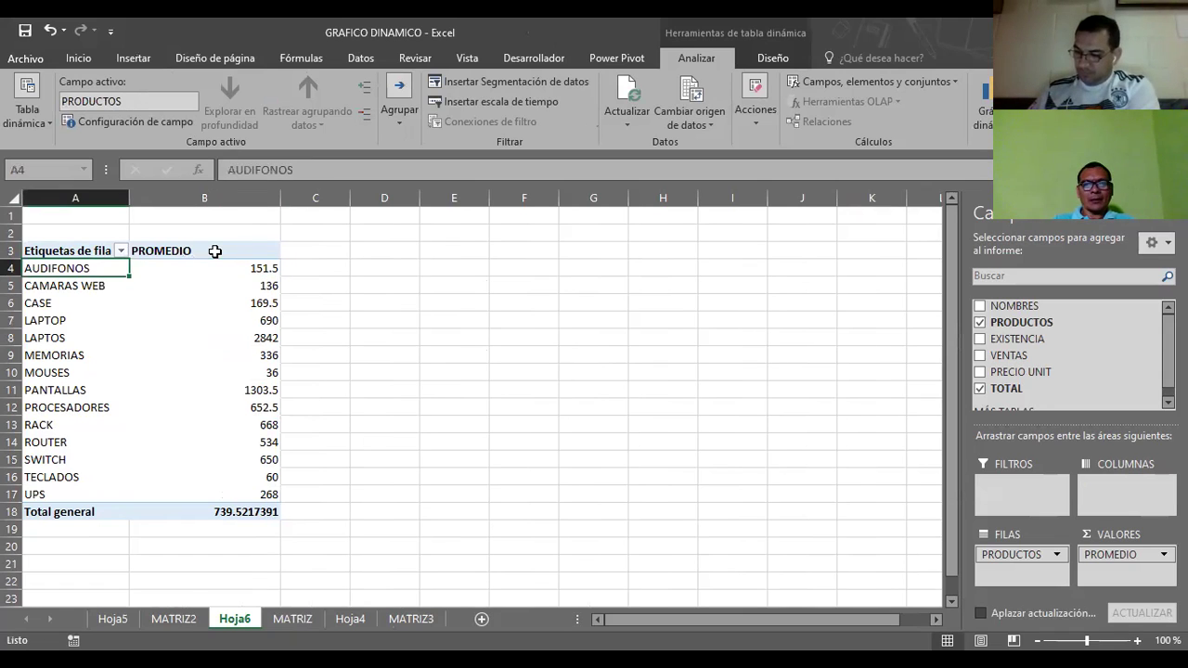
{"action": "key", "text": "Up"}
{"action": "type", "text": "PROD"}
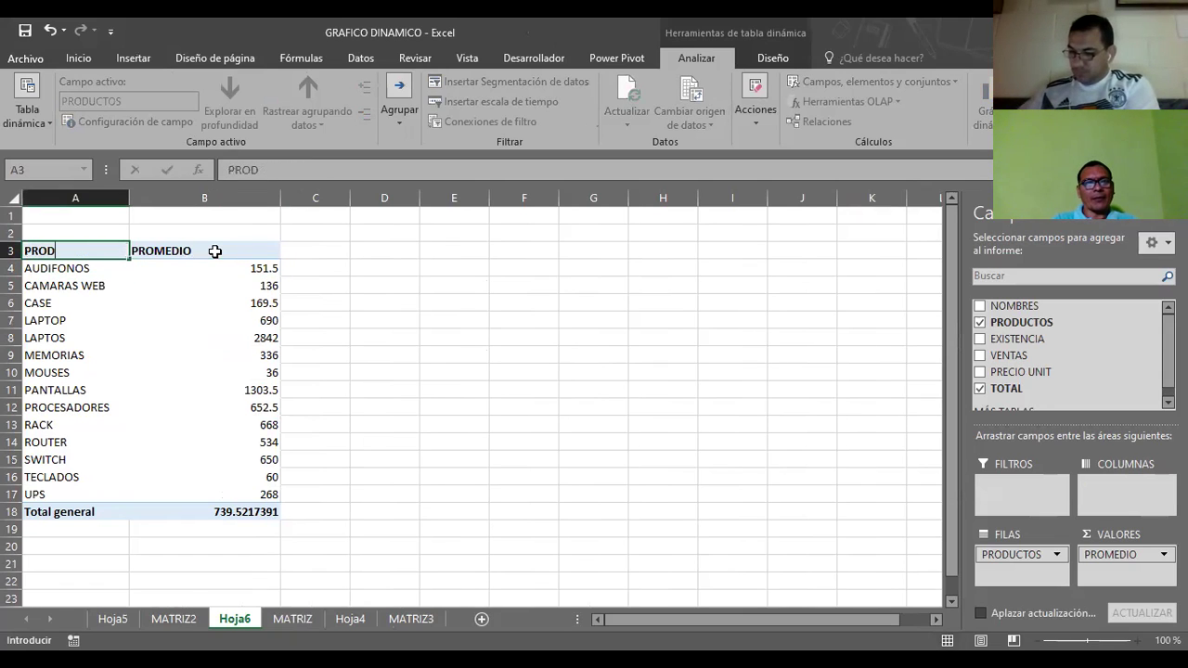
{"action": "type", "text": "UCTOS"}
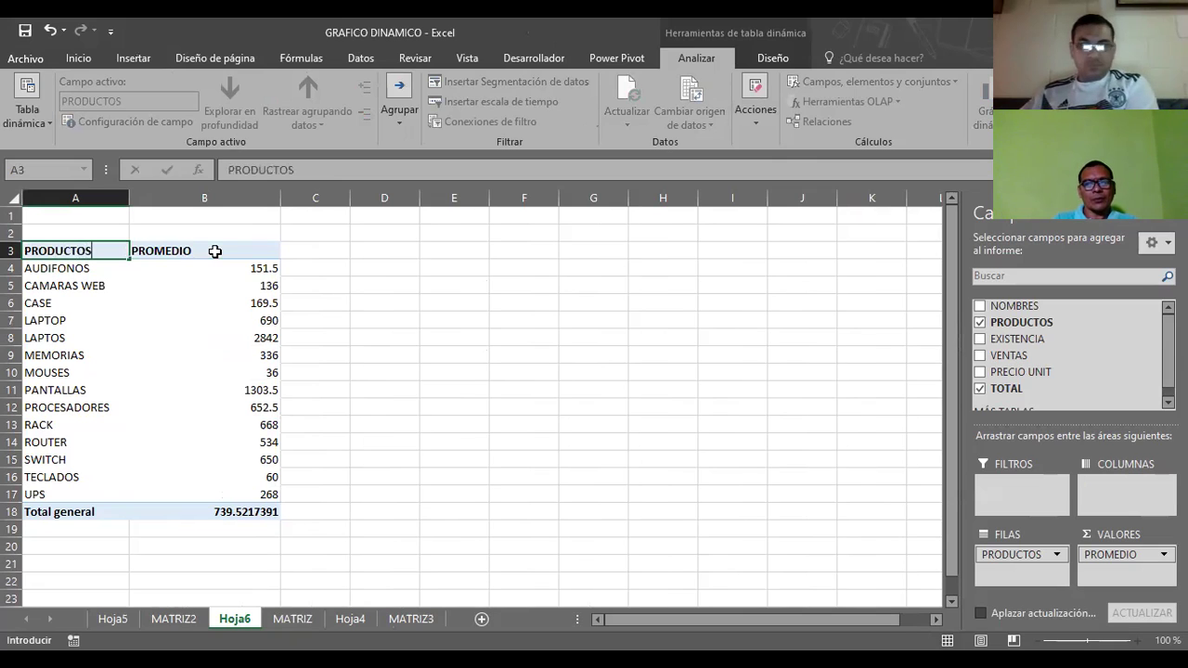
{"action": "key", "text": "Return"}
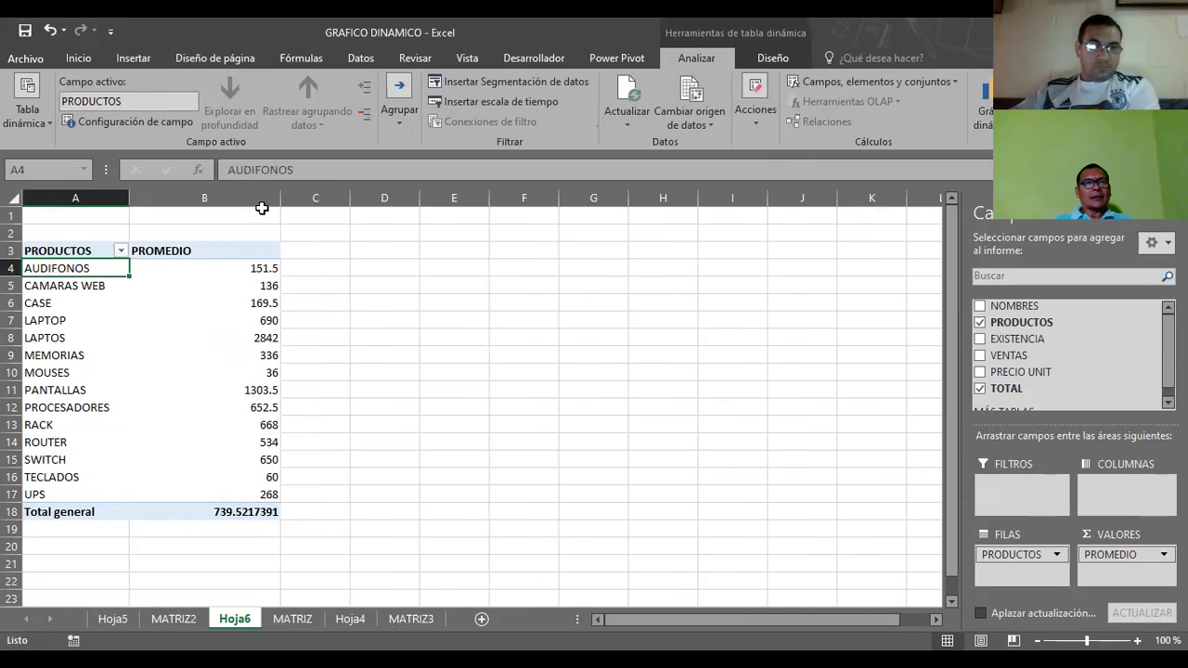
{"action": "left_click_drag", "start_coordinate": [280, 197], "coordinate": [226, 200]}
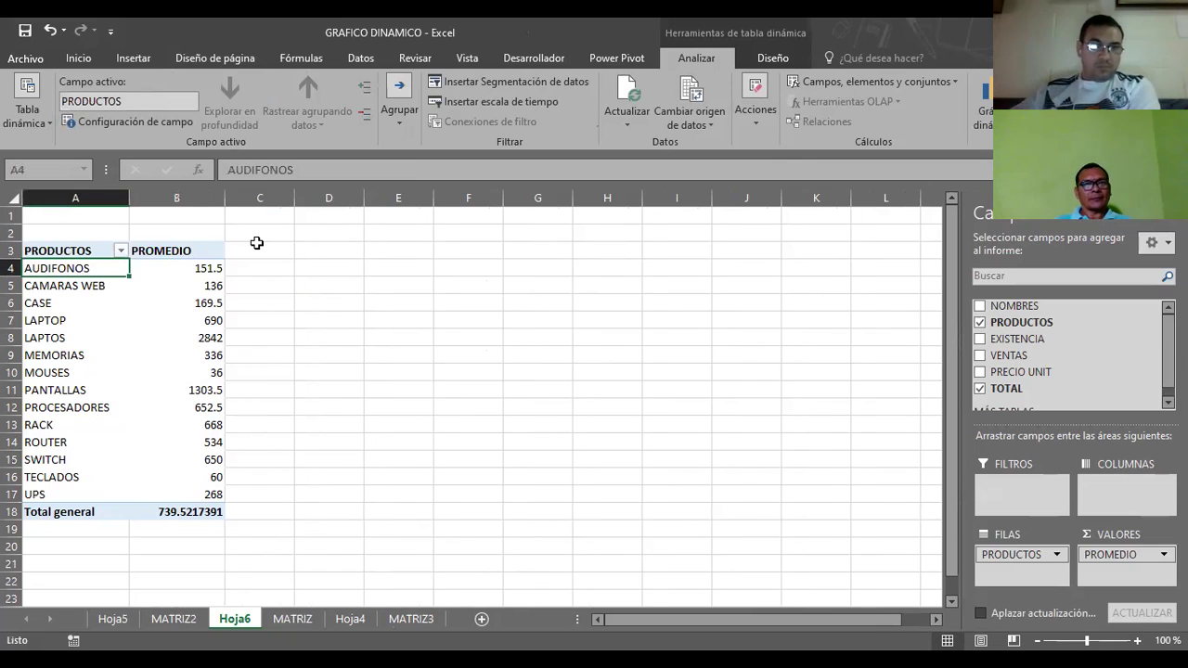
{"action": "left_click", "coordinate": [257, 249]}
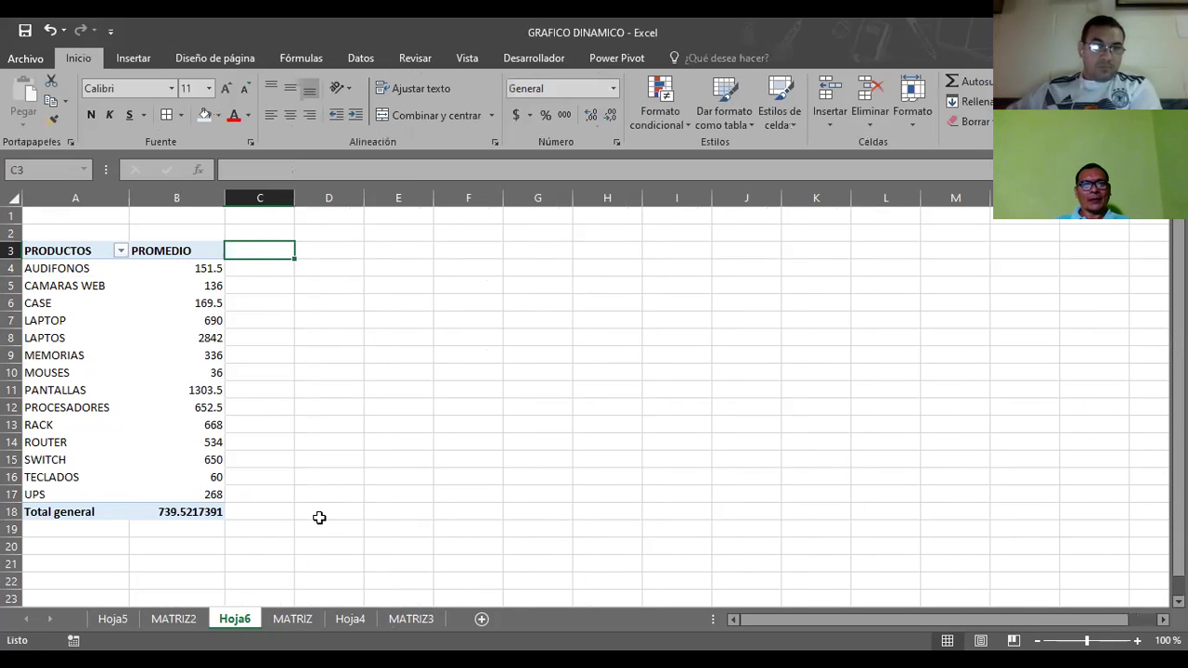
{"action": "key", "text": "ctrl+Page_Up"}
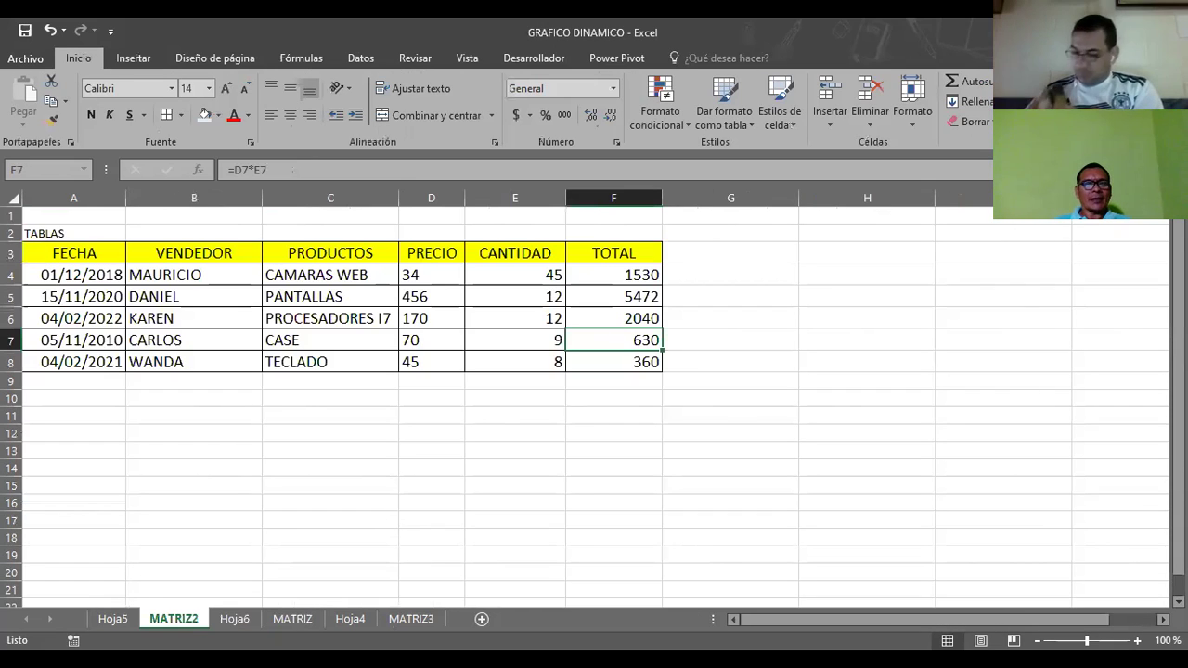
{"action": "key", "text": "ctrl+Page_Down"}
{"action": "key", "text": "ctrl+Page_Down"}
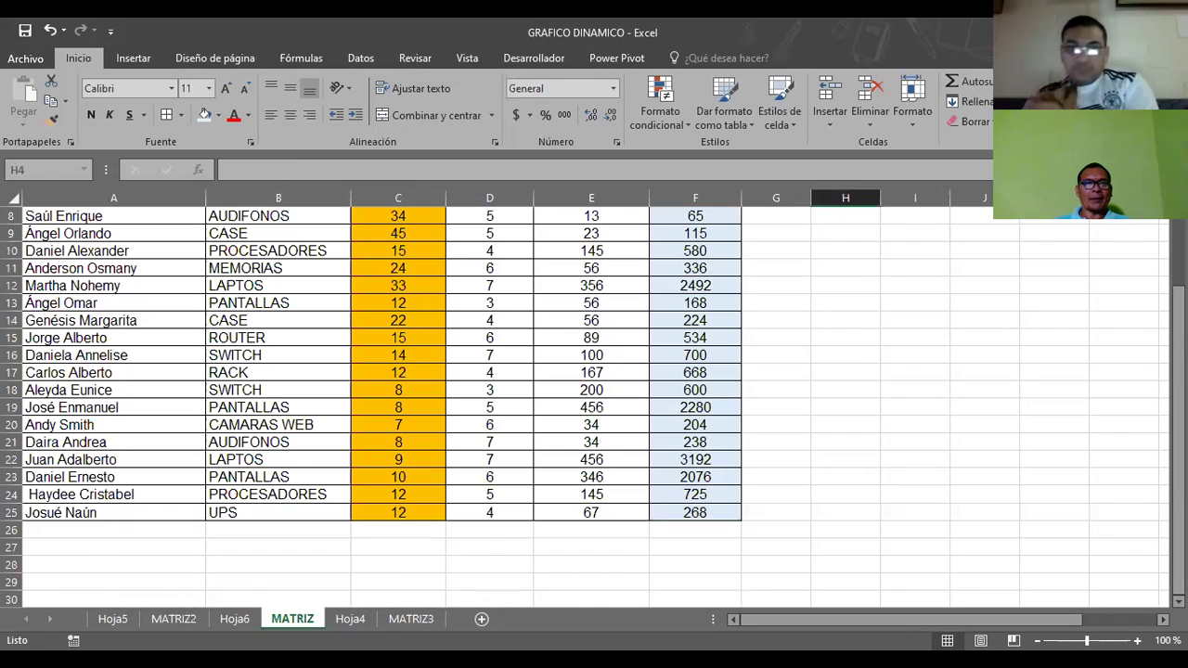
On Hoja6, reduce the grand total average in B18 to two decimals, showing 739.52
{"action": "scroll", "coordinate": [176, 437], "scroll_direction": "up", "scroll_amount": 3}
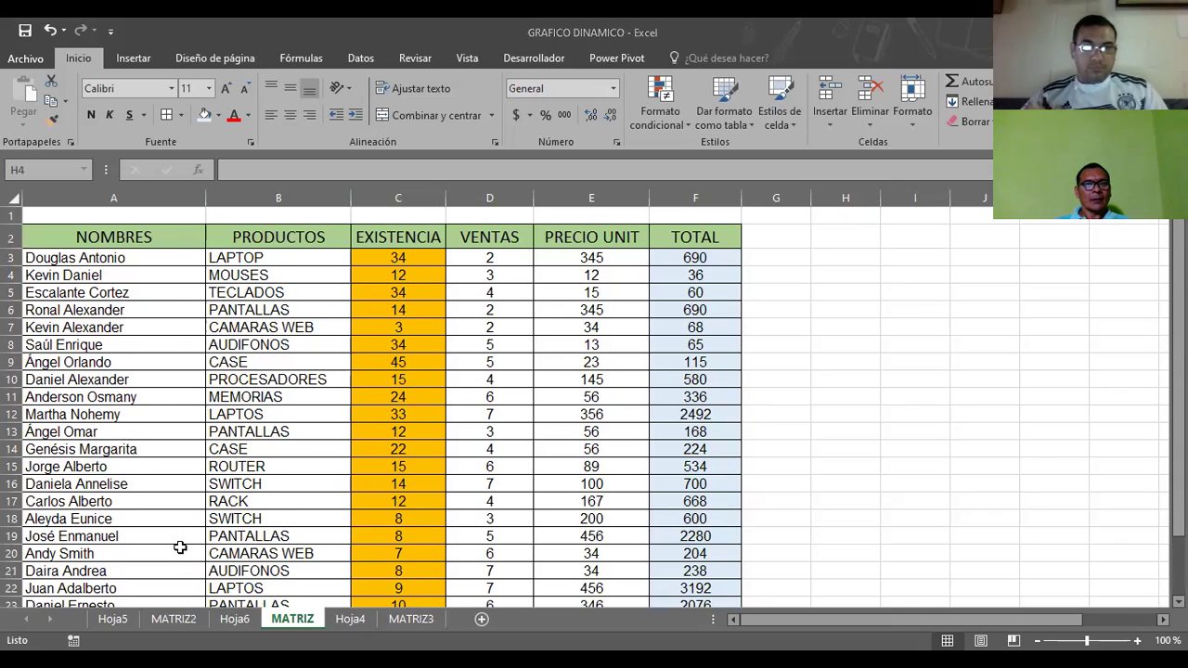
{"action": "key", "text": "ctrl+Page_Up"}
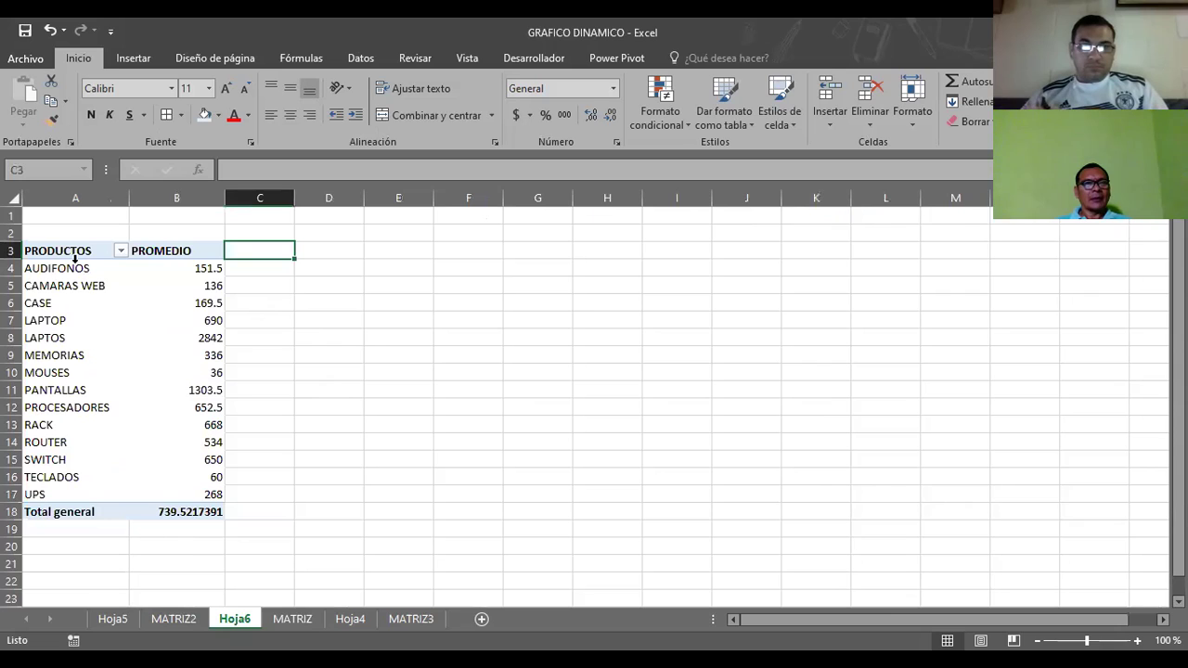
{"action": "left_click", "coordinate": [72, 252]}
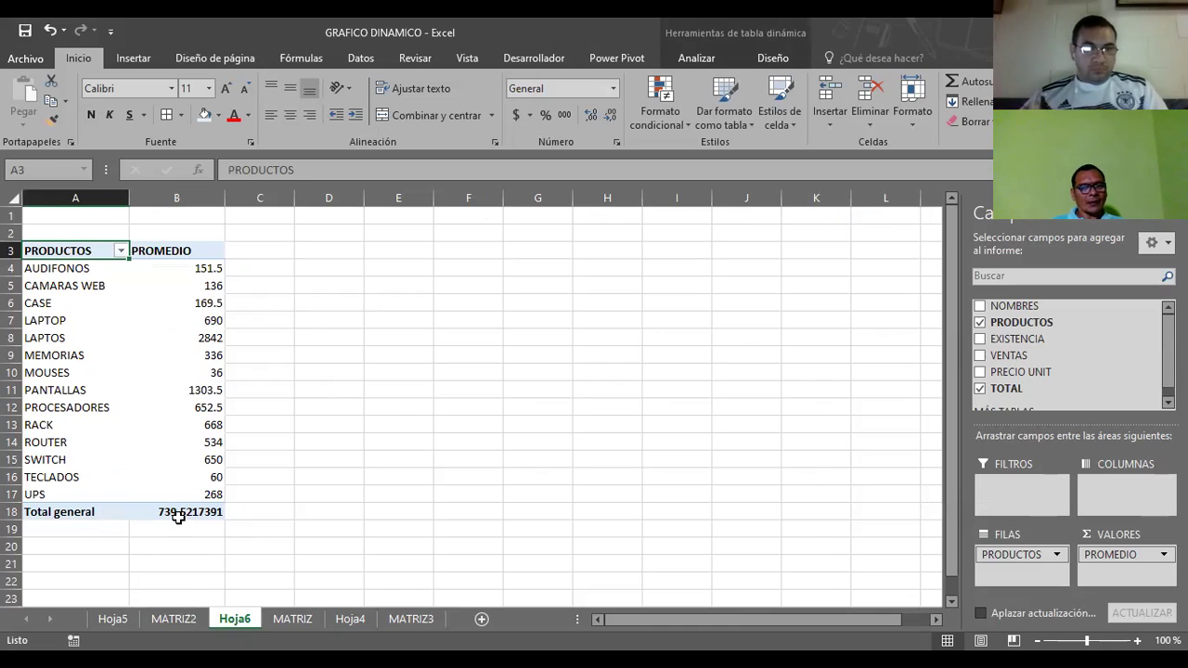
{"action": "left_click", "coordinate": [178, 515]}
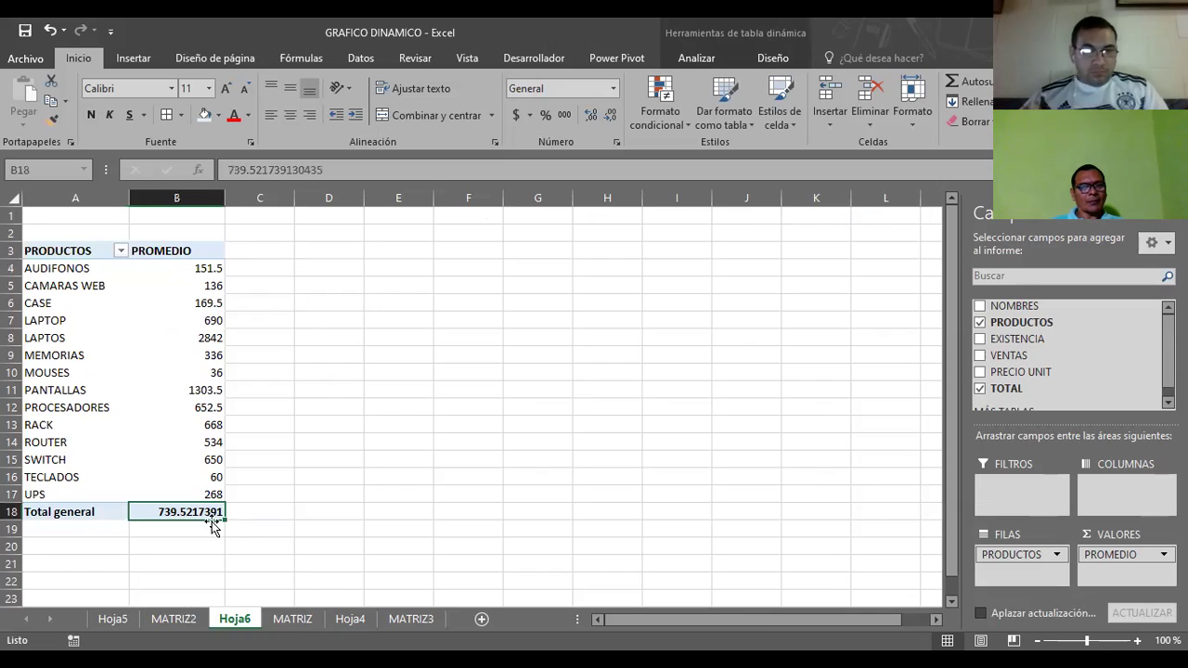
{"action": "left_click", "coordinate": [614, 113]}
{"action": "left_click", "coordinate": [615, 113]}
{"action": "left_click", "coordinate": [614, 113]}
{"action": "left_click", "coordinate": [615, 113]}
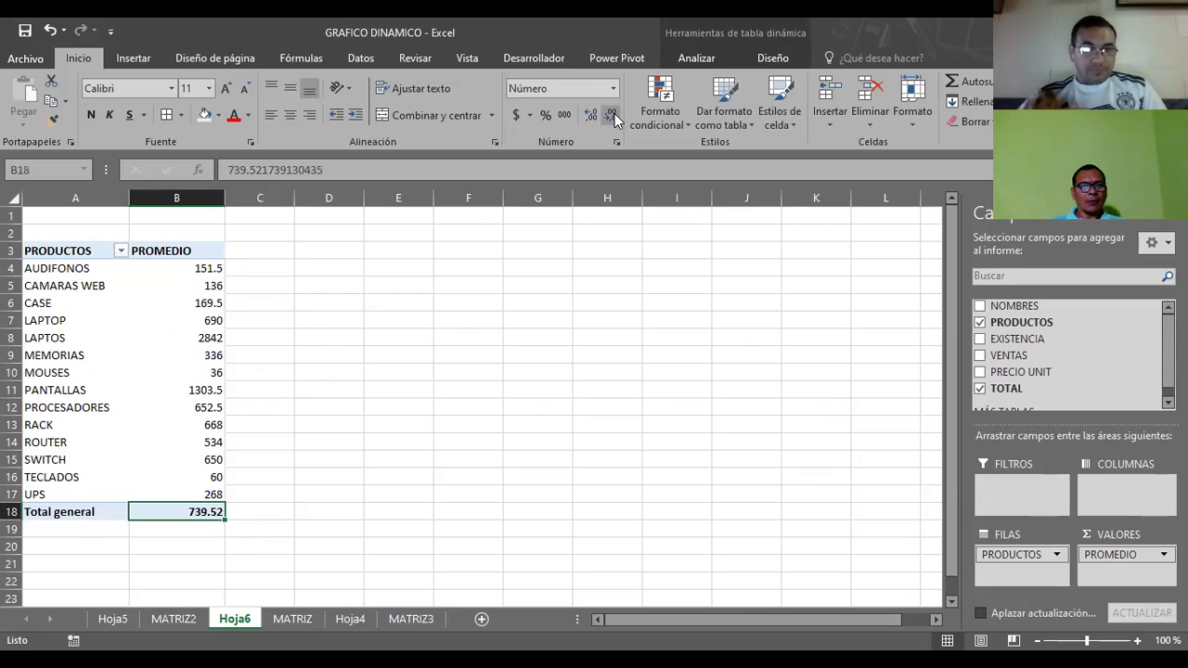
{"action": "left_click", "coordinate": [413, 344]}
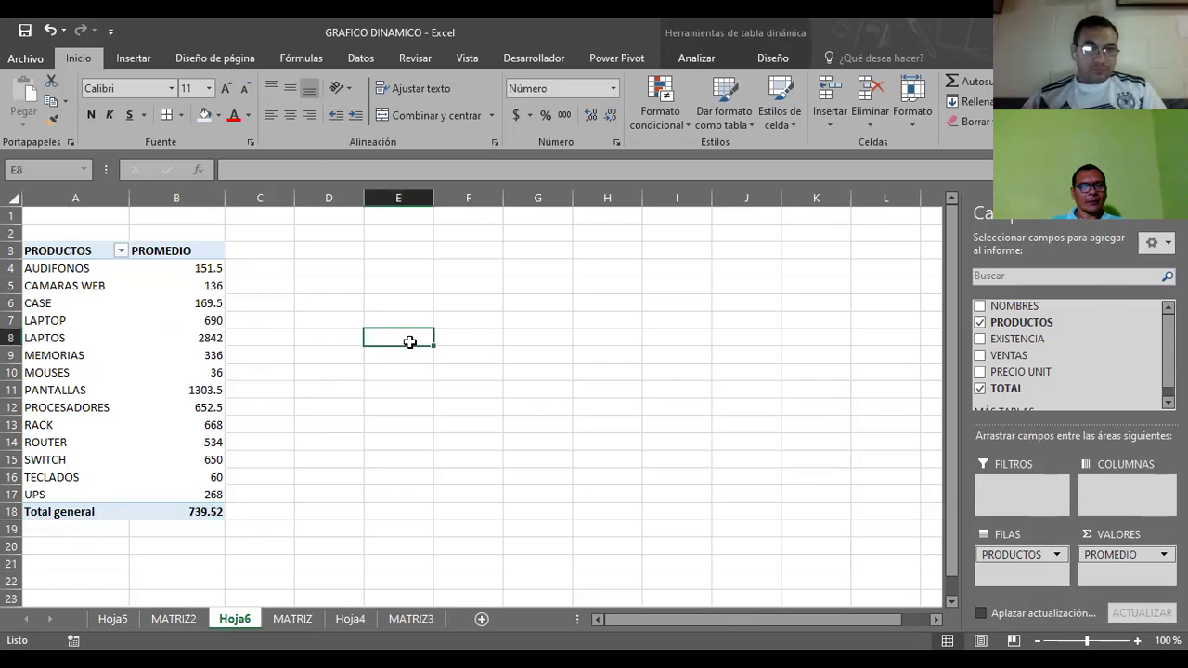
{"action": "left_click", "coordinate": [153, 515]}
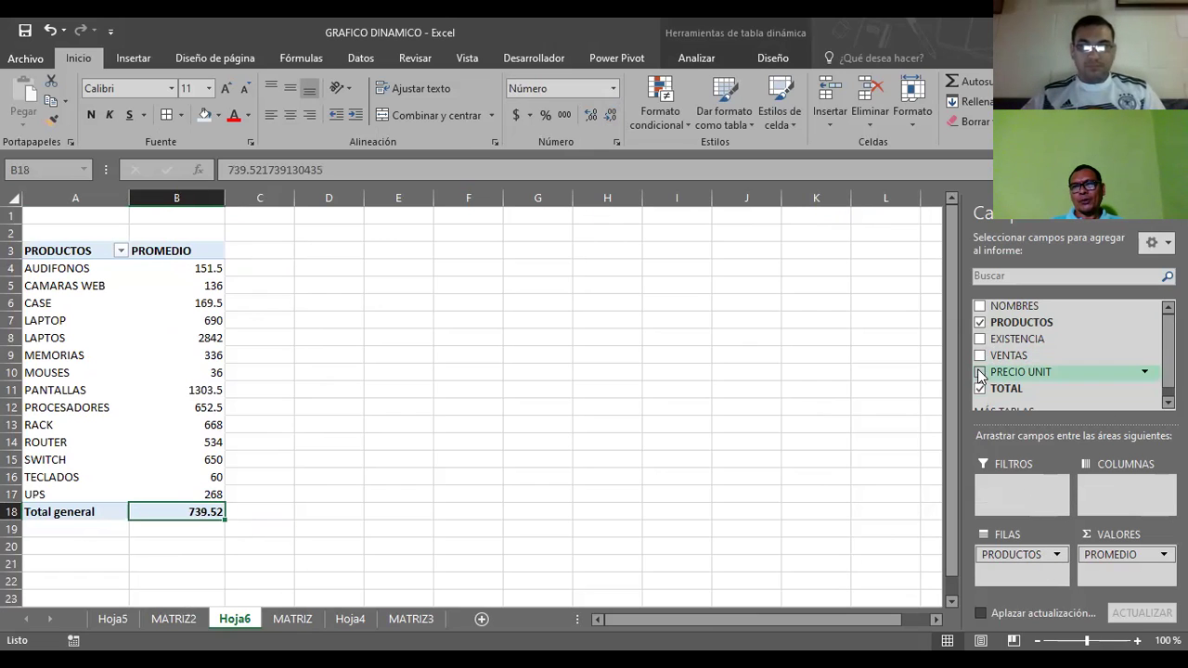
Add VENTAS as pivot columns and filter products to only LAPTOS and PANTALLAS
{"action": "left_click_drag", "start_coordinate": [982, 356], "coordinate": [1104, 491]}
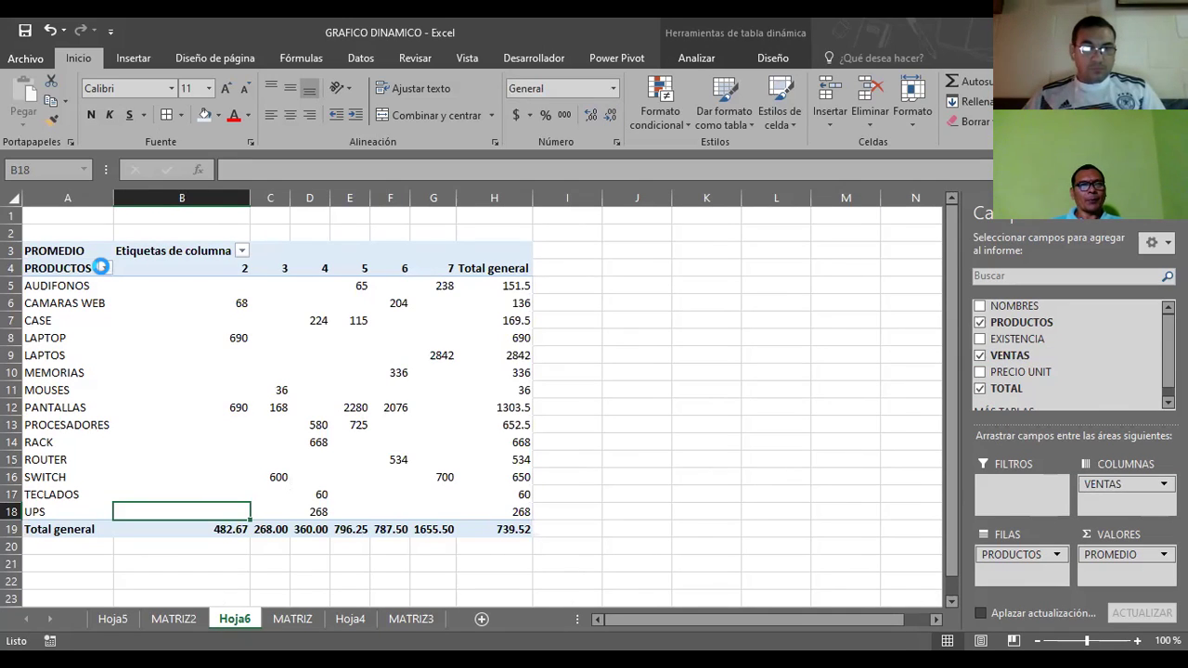
{"action": "left_click", "coordinate": [105, 269]}
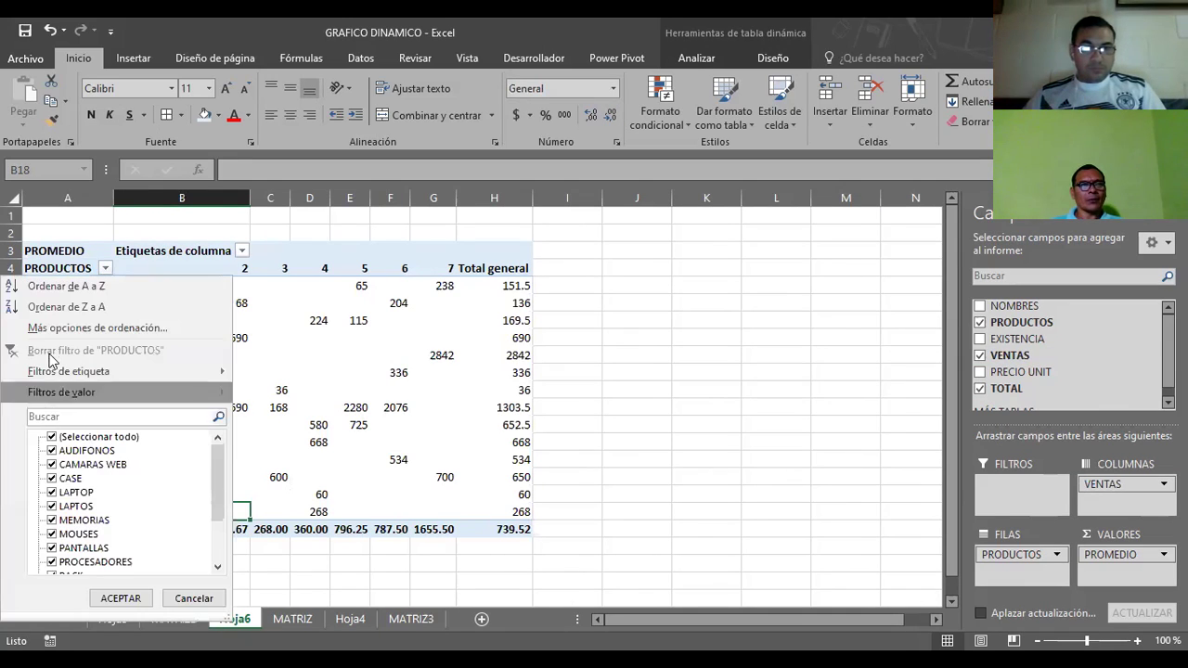
{"action": "left_click", "coordinate": [52, 436]}
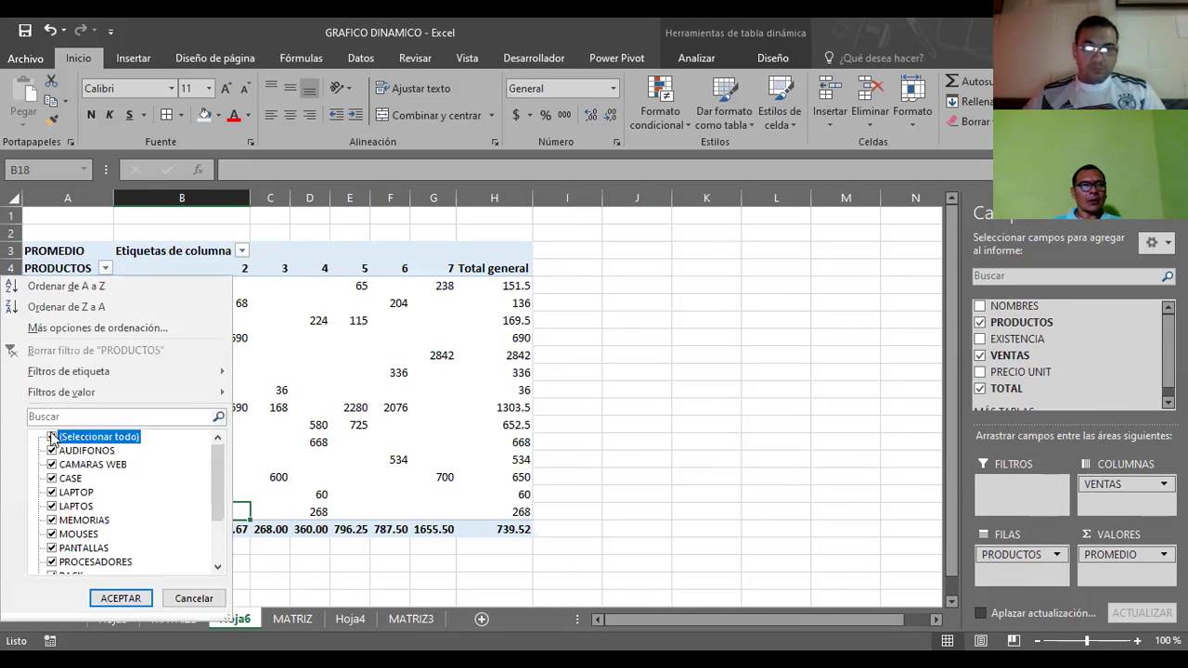
{"action": "left_click", "coordinate": [52, 507]}
{"action": "left_click", "coordinate": [52, 548]}
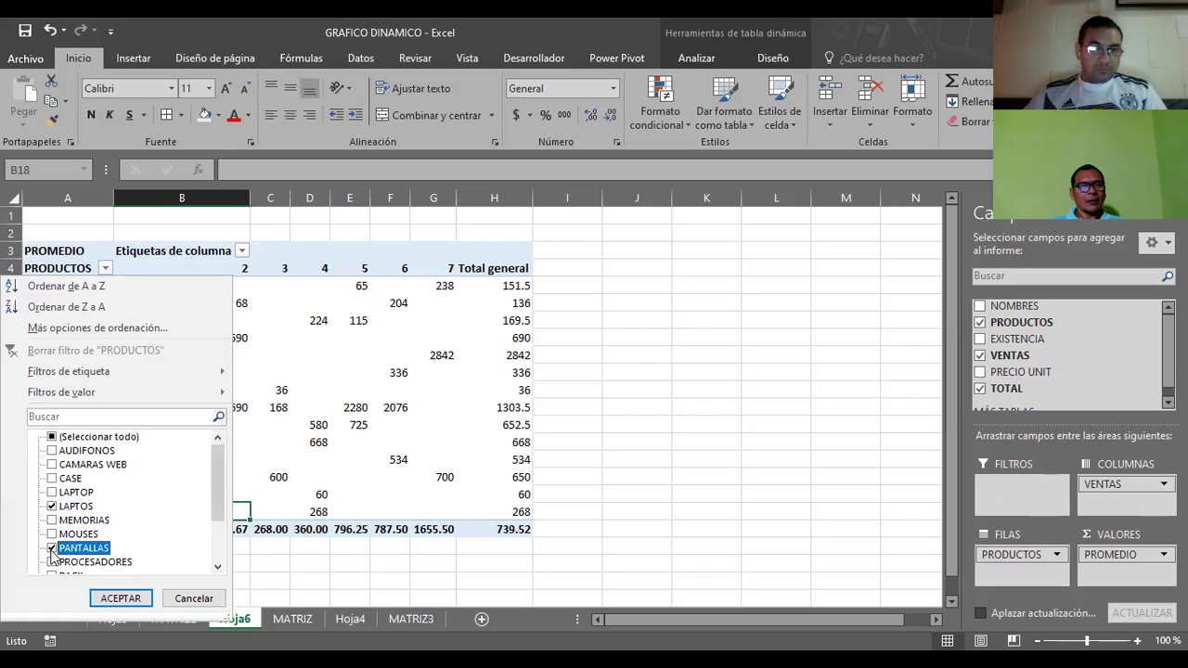
{"action": "left_click", "coordinate": [119, 598]}
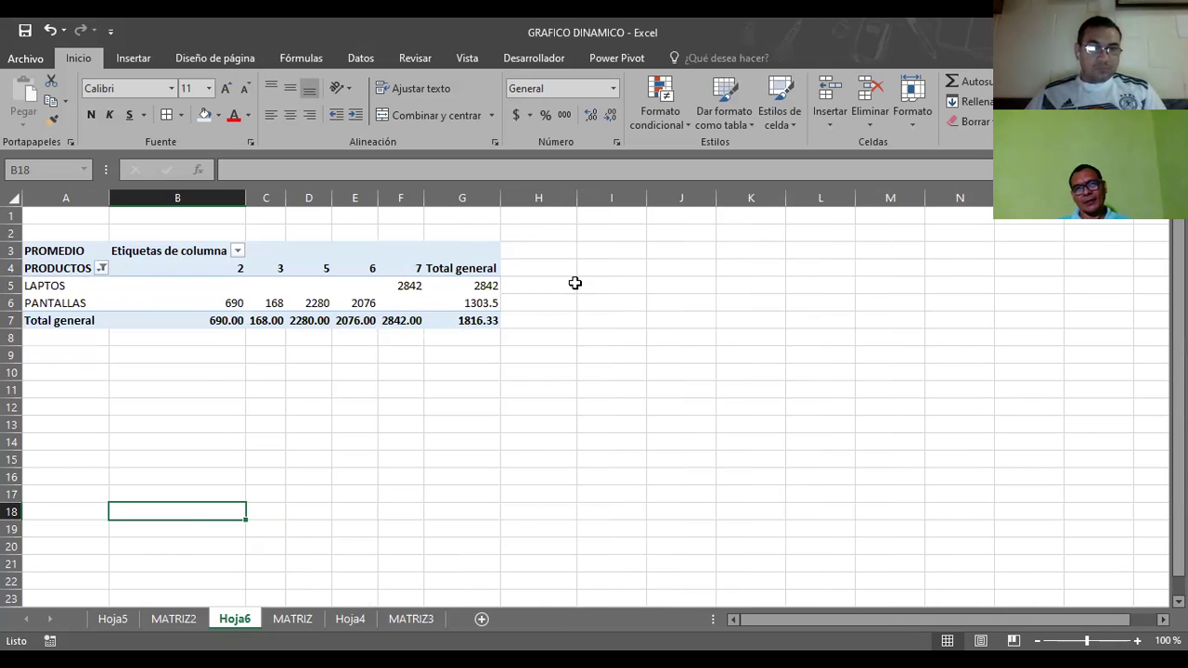
{"action": "left_click", "coordinate": [295, 249]}
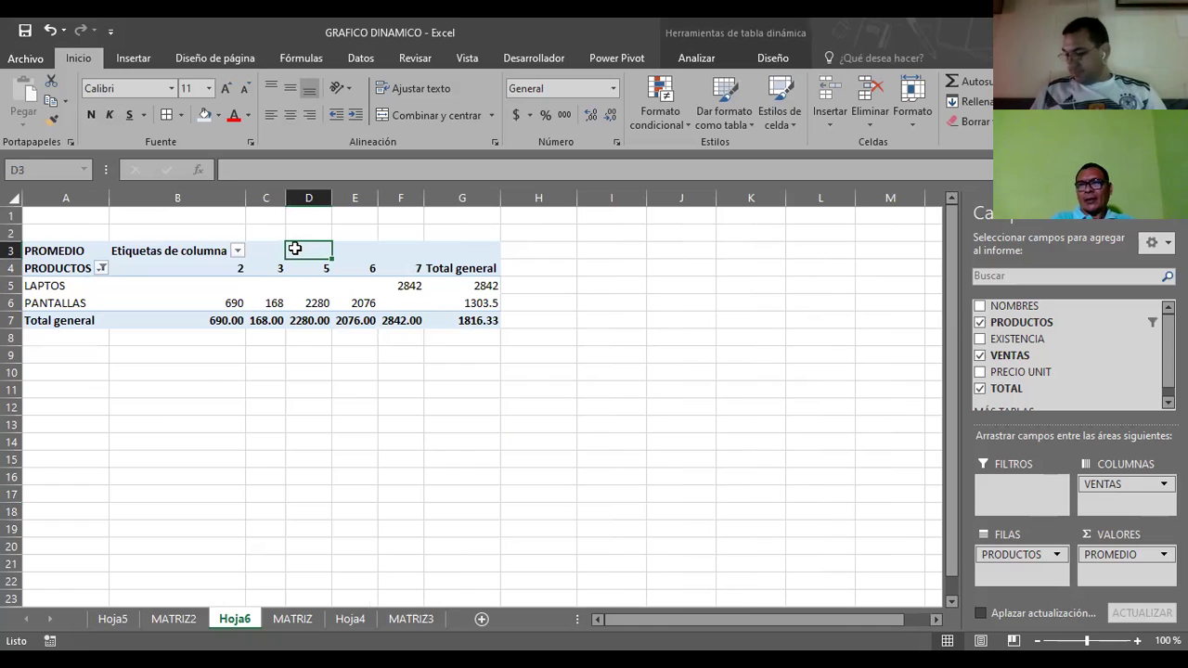
Clear TOTAL, VENTAS and PRODUCTOS from the pivot's fields
{"action": "left_click", "coordinate": [980, 389]}
{"action": "left_click", "coordinate": [980, 355]}
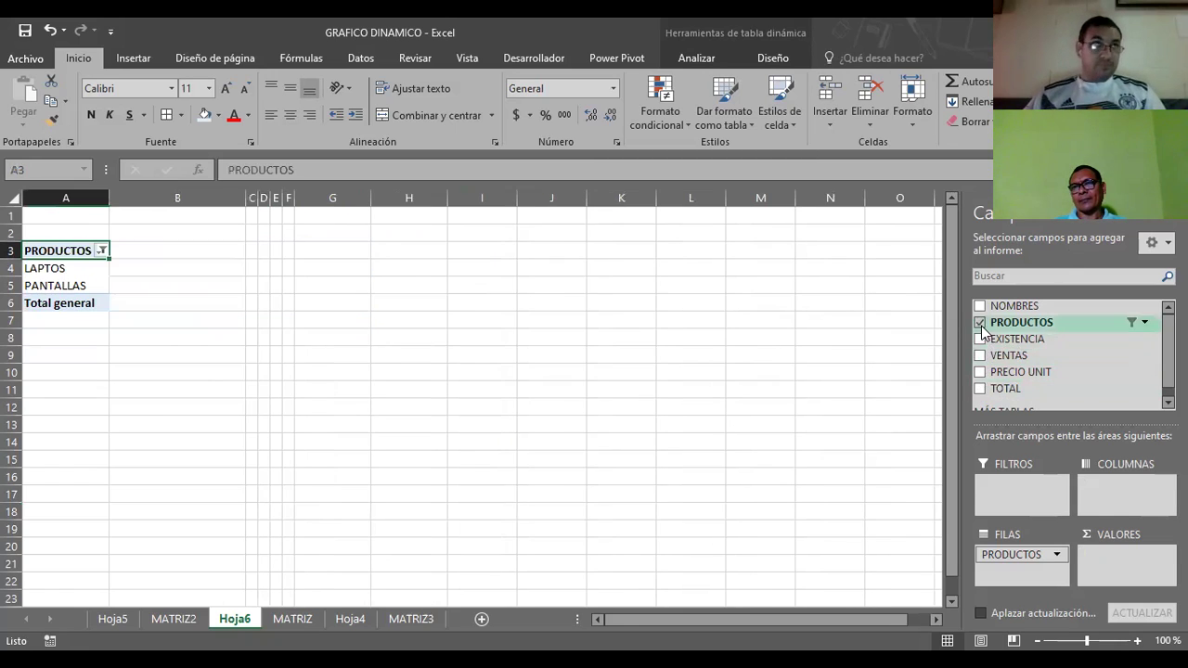
{"action": "left_click", "coordinate": [980, 323]}
{"action": "scroll", "coordinate": [981, 334], "scroll_direction": "down", "scroll_amount": 1}
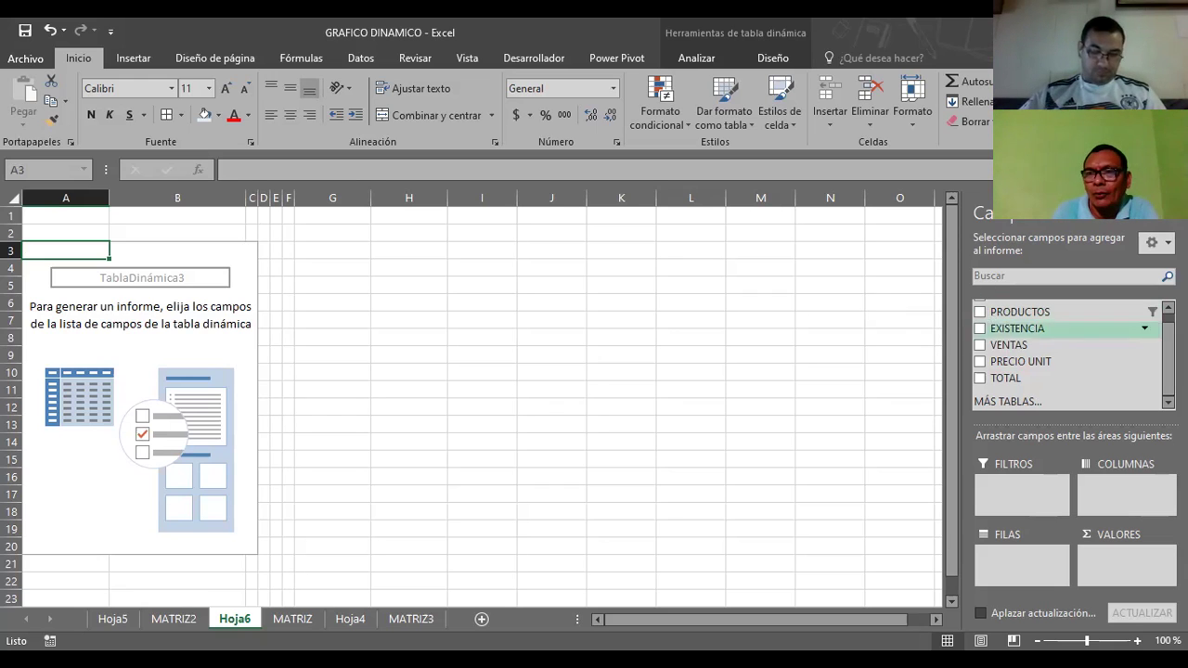
{"action": "scroll", "coordinate": [1067, 343], "scroll_direction": "up", "scroll_amount": 1}
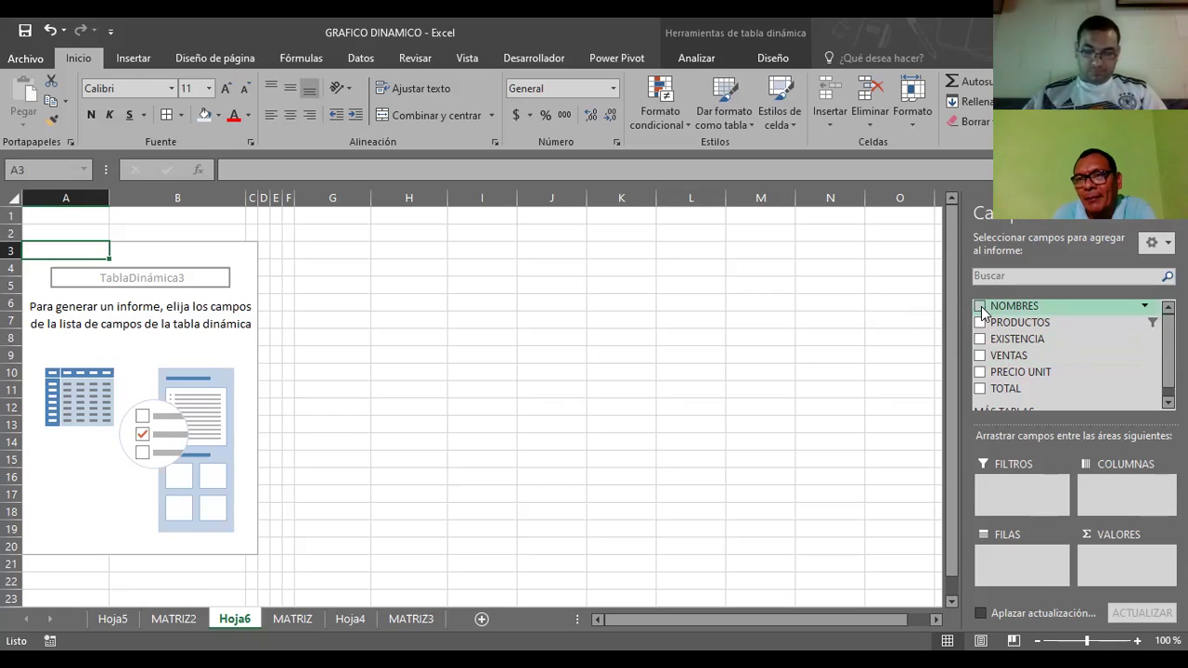
Add NOMBRES as rows with summed EXISTENCIA and VENTAS, then remove PRODUCTOS from Filas
{"action": "left_click", "coordinate": [980, 306]}
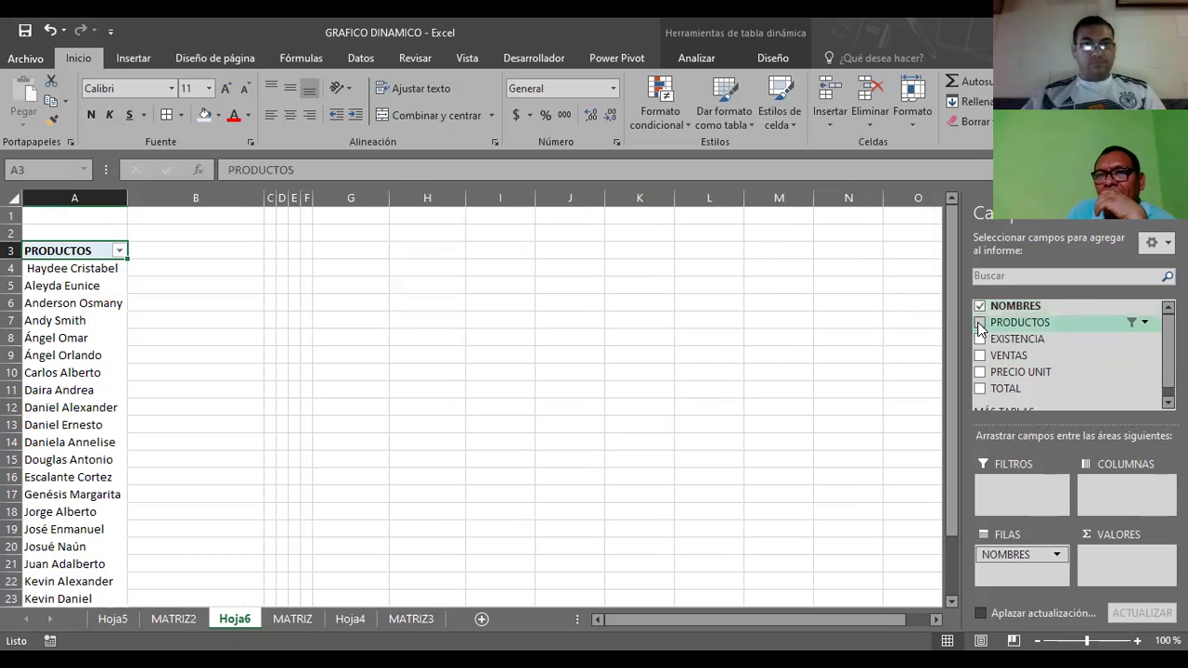
{"action": "left_click", "coordinate": [980, 323]}
{"action": "left_click", "coordinate": [980, 340]}
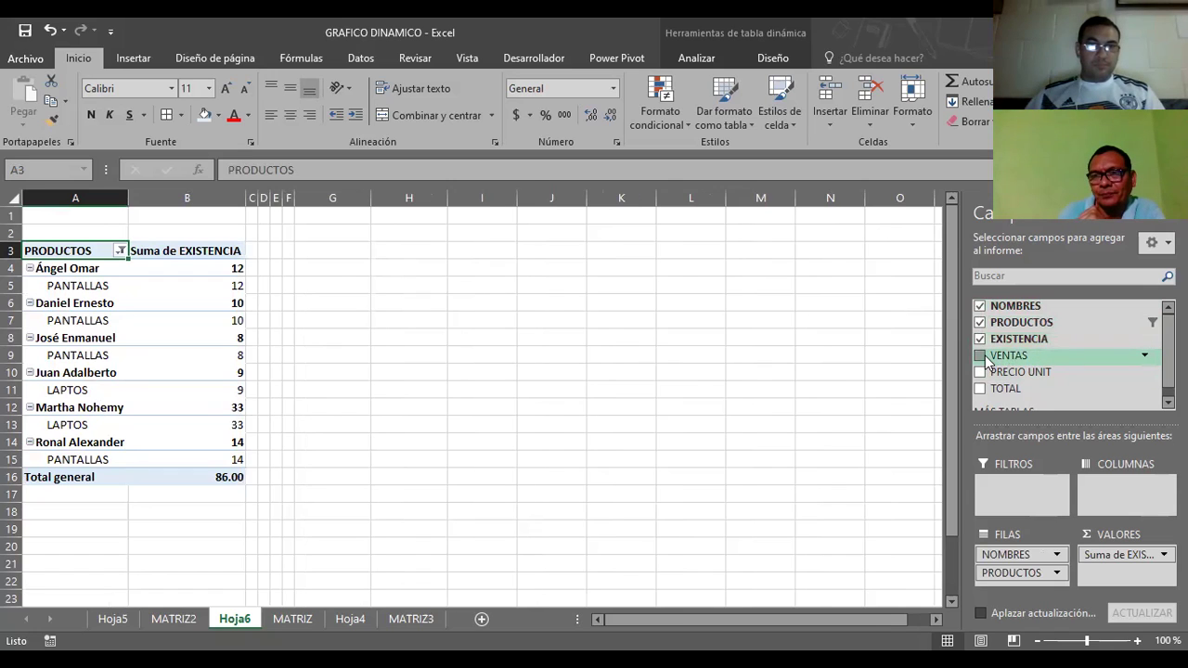
{"action": "left_click", "coordinate": [981, 356]}
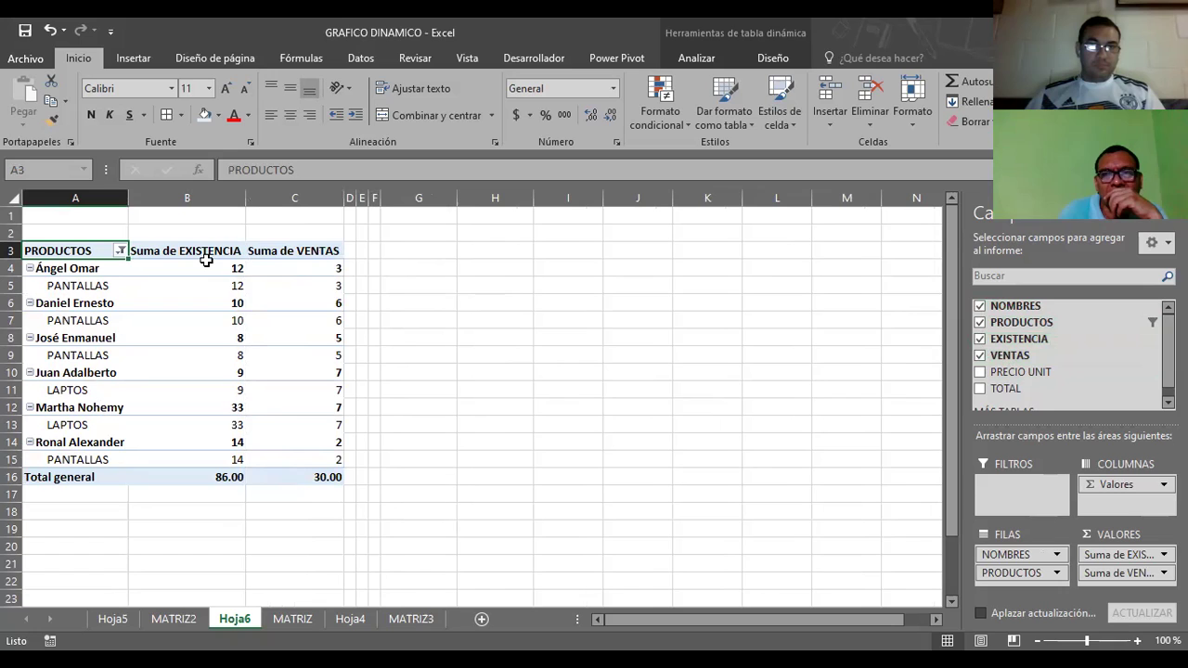
{"action": "mouse_move", "coordinate": [206, 261]}
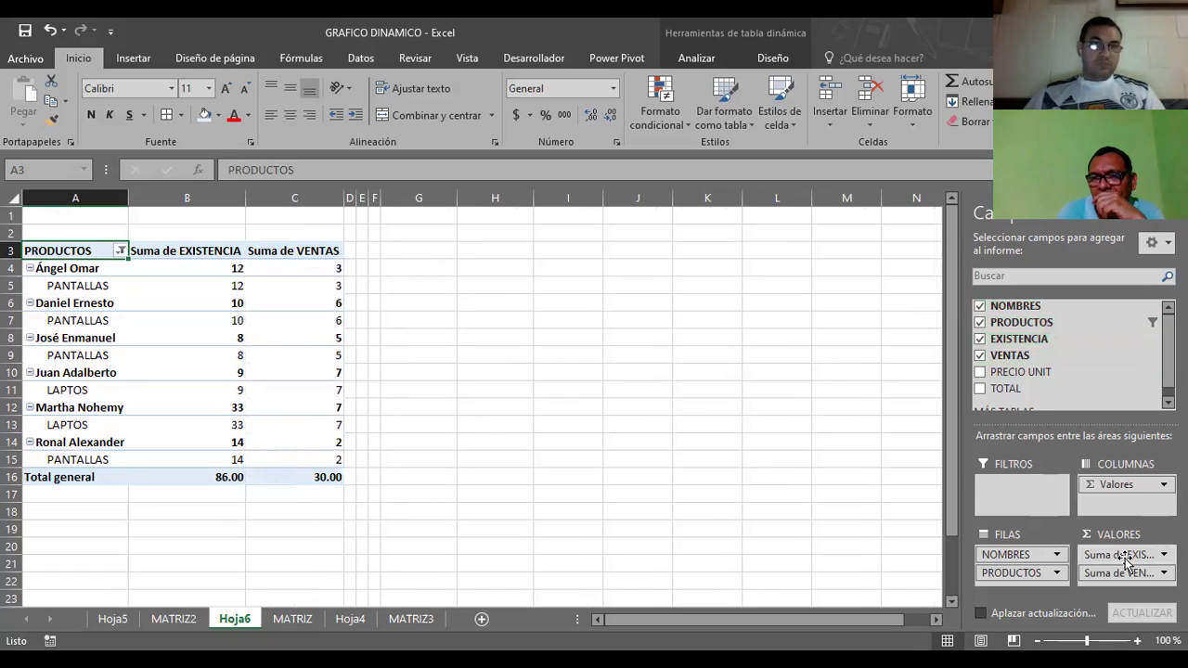
{"action": "left_click_drag", "start_coordinate": [1044, 573], "coordinate": [857, 328]}
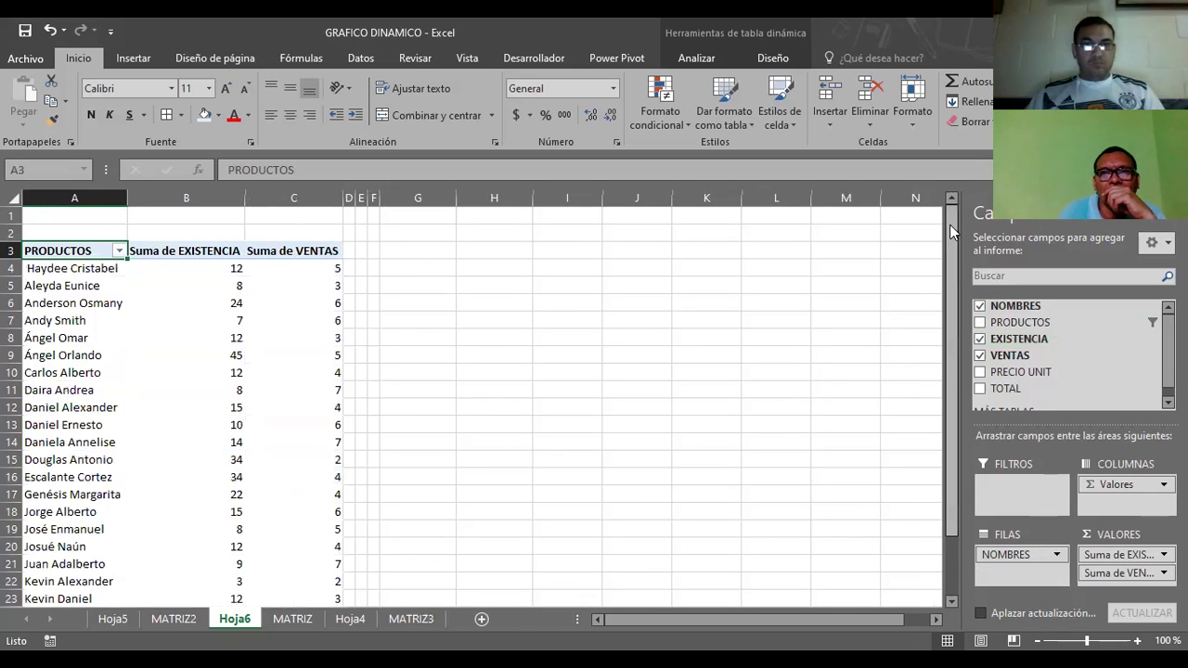
Filter the name rows to a single seller, leaving EXISTENCIA 12 and VENTAS 5
{"action": "mouse_move", "coordinate": [951, 231]}
{"action": "left_mouse_down"}
{"action": "mouse_move", "coordinate": [956, 296]}
{"action": "mouse_move", "coordinate": [951, 235]}
{"action": "left_mouse_up"}
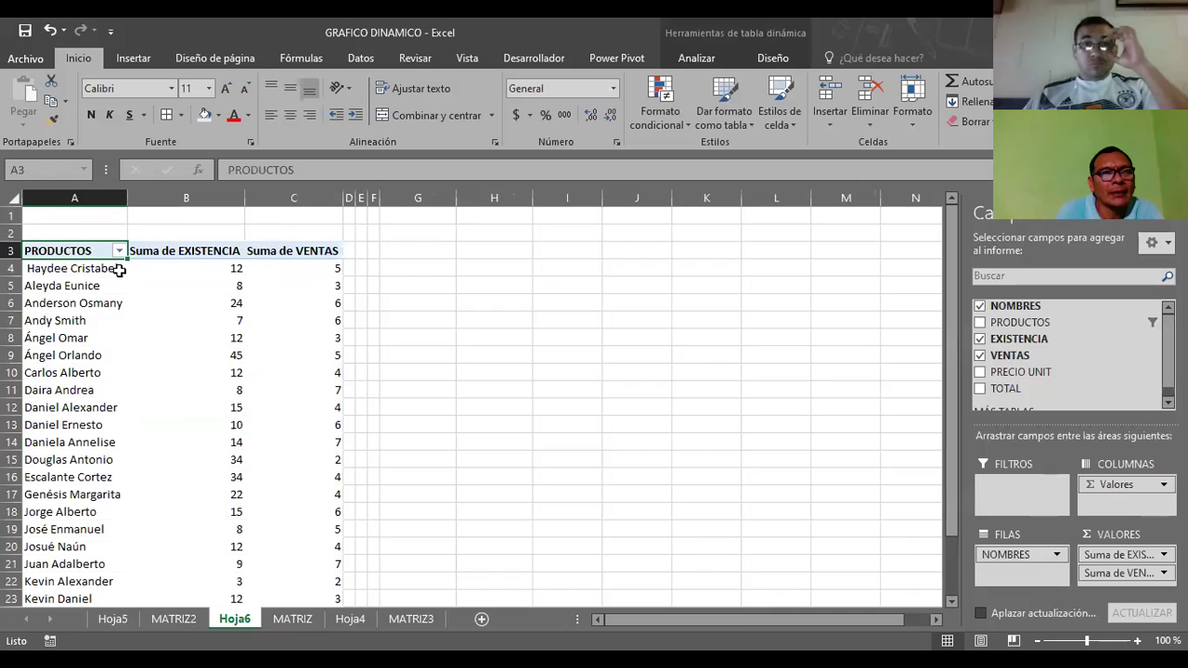
{"action": "left_click", "coordinate": [54, 269]}
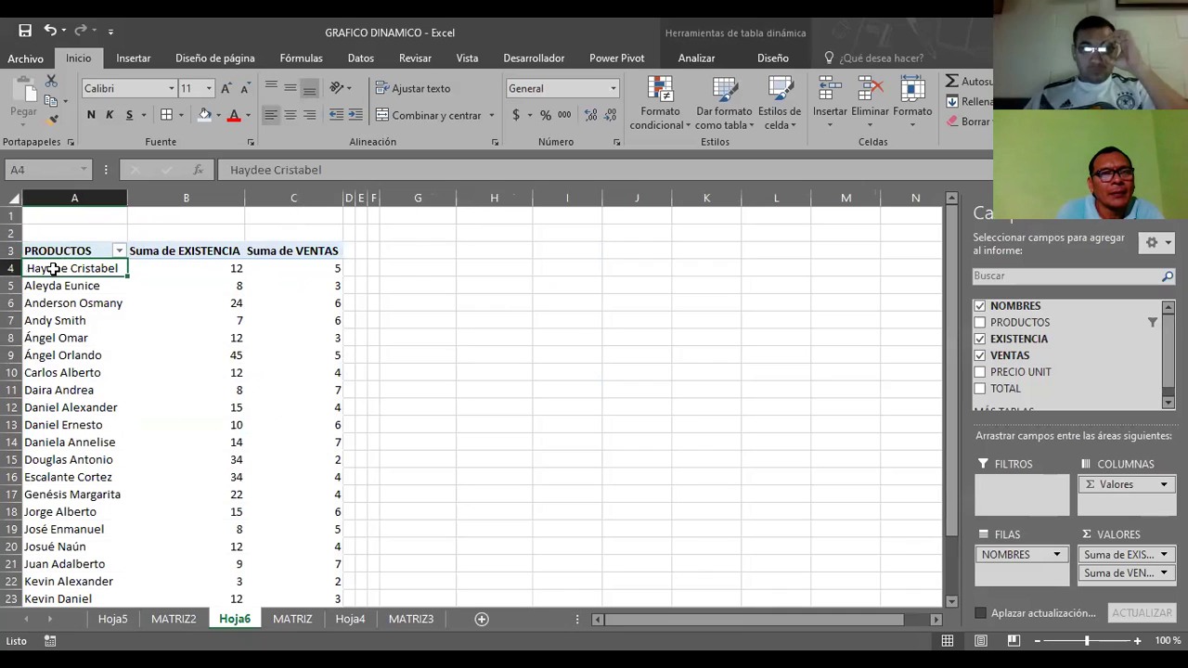
{"action": "left_click", "coordinate": [225, 268]}
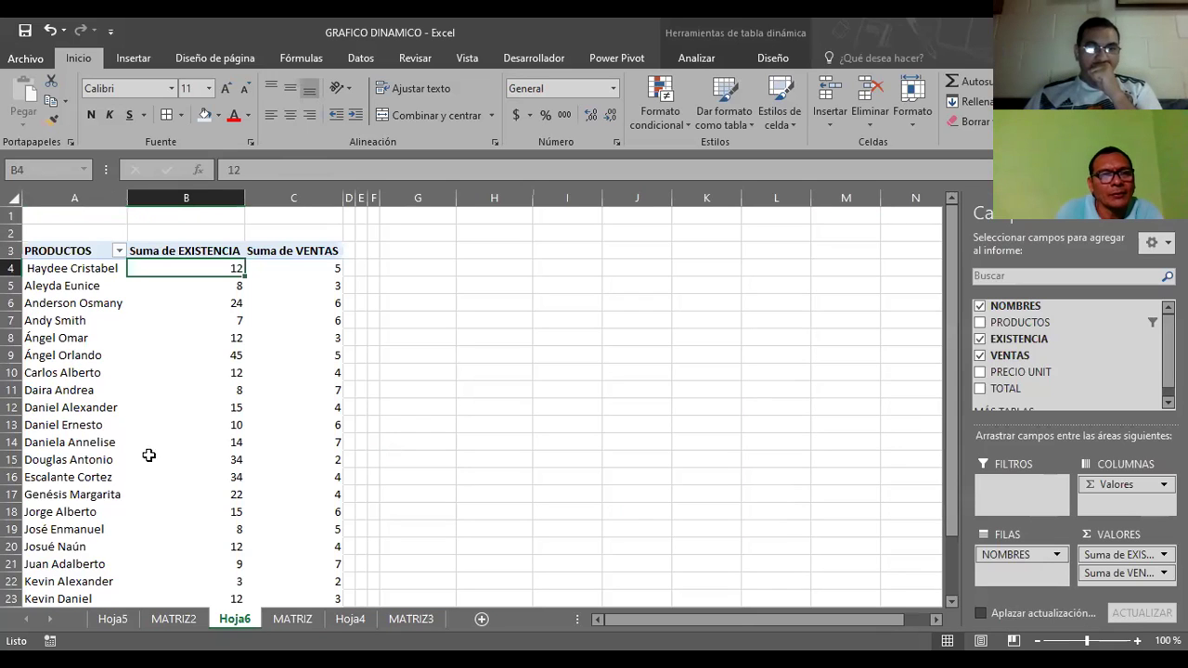
{"action": "left_click", "coordinate": [116, 251]}
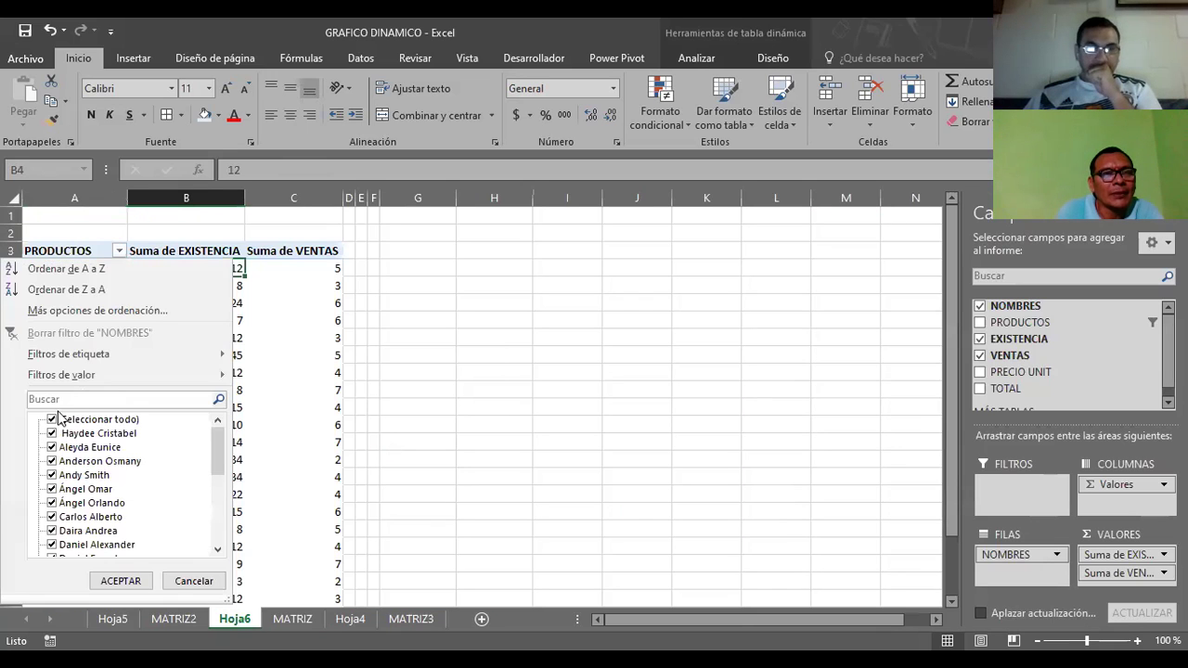
{"action": "left_click", "coordinate": [52, 420]}
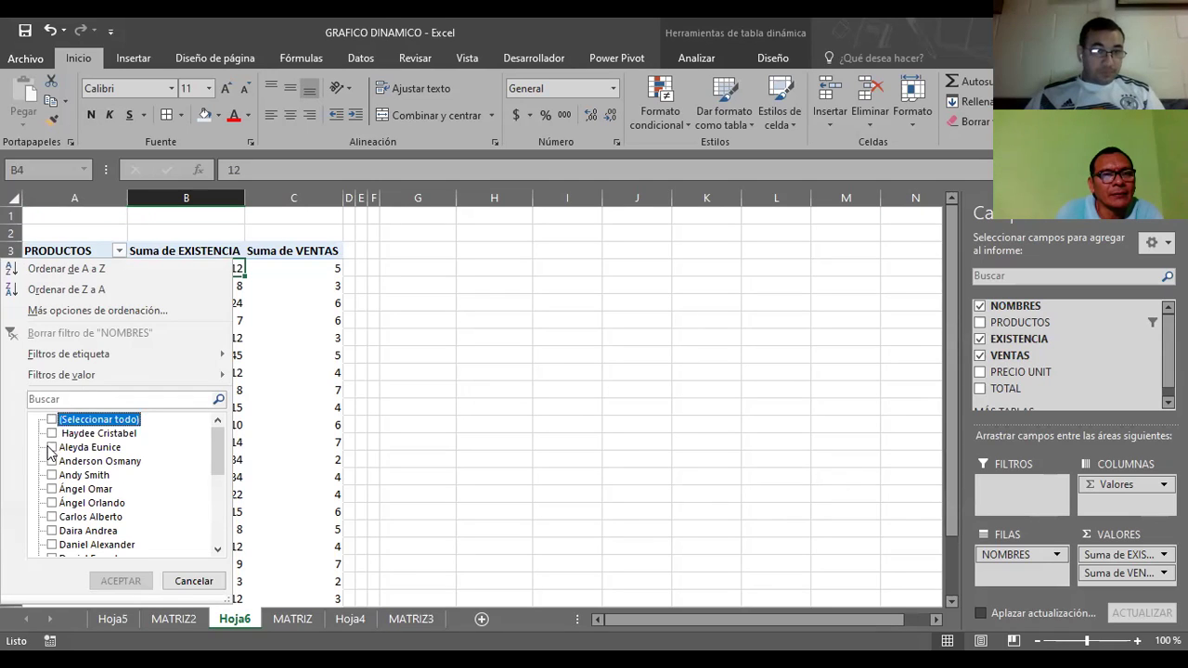
{"action": "left_click", "coordinate": [52, 447]}
{"action": "left_click", "coordinate": [52, 434]}
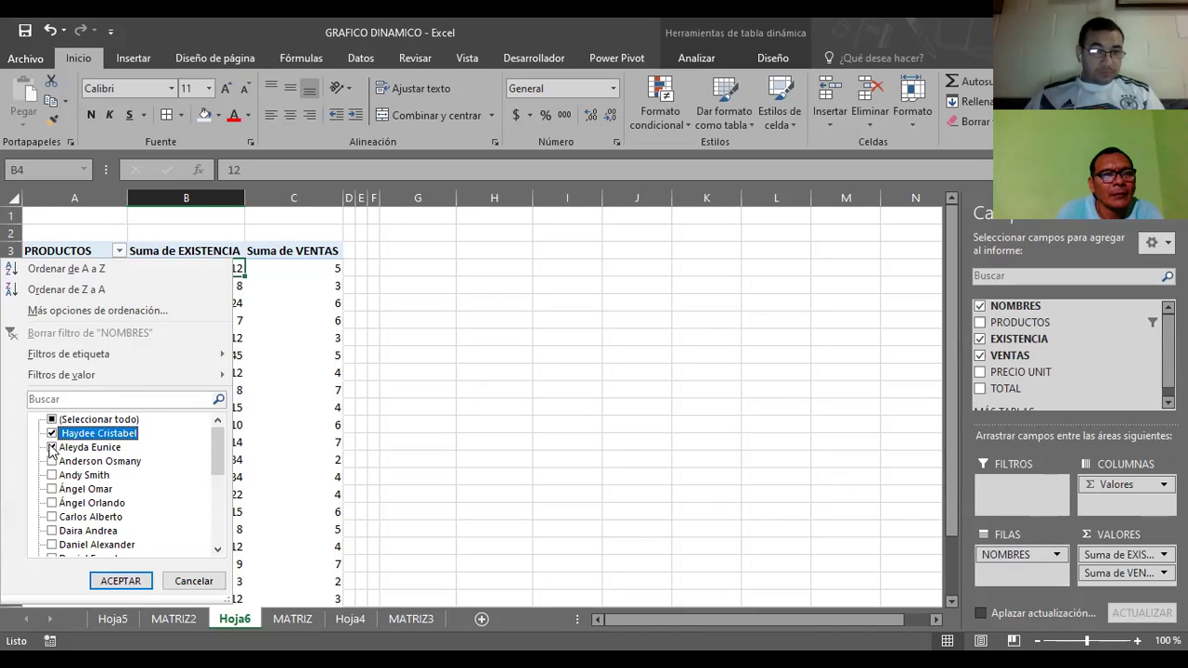
{"action": "left_click", "coordinate": [52, 447]}
{"action": "left_click", "coordinate": [115, 582]}
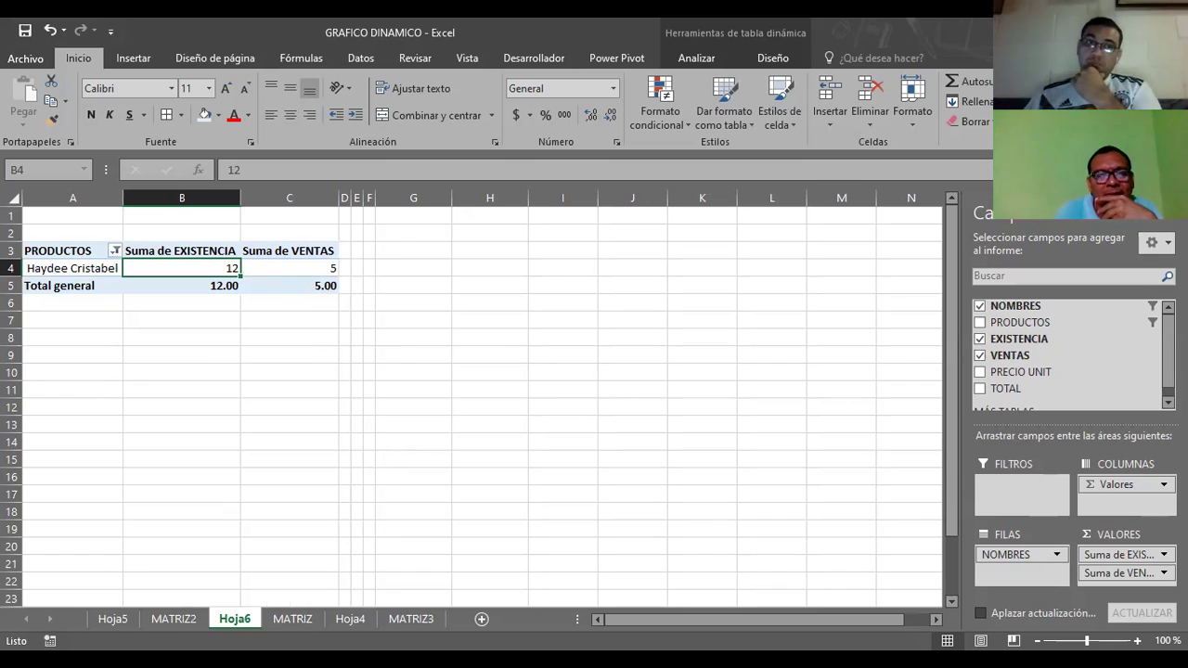
{"action": "left_click", "coordinate": [292, 618]}
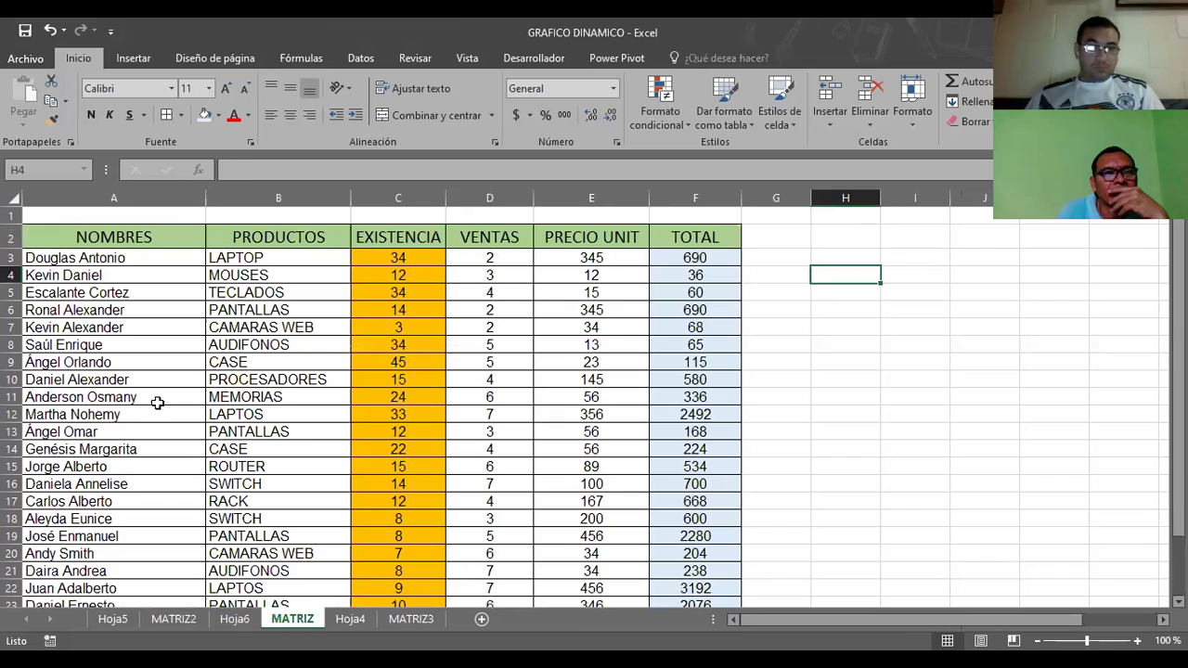
{"action": "left_click", "coordinate": [76, 258]}
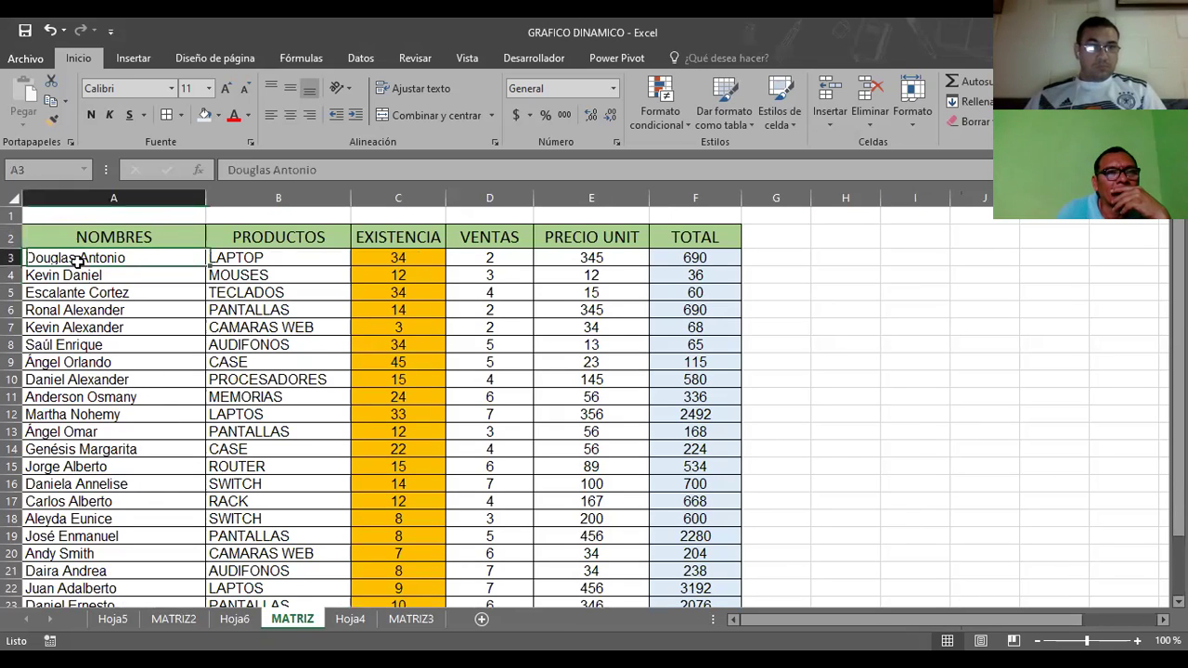
{"action": "scroll", "coordinate": [70, 486], "scroll_direction": "down", "scroll_amount": 1}
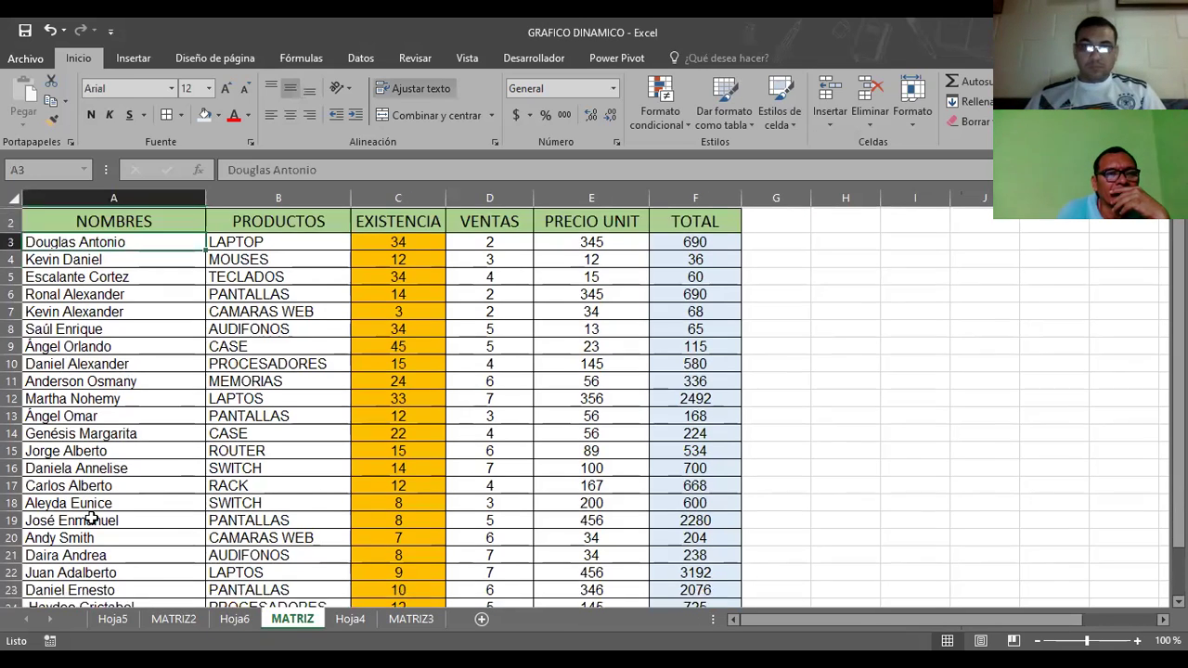
{"action": "scroll", "coordinate": [91, 516], "scroll_direction": "down", "scroll_amount": 1}
{"action": "left_click", "coordinate": [81, 517]}
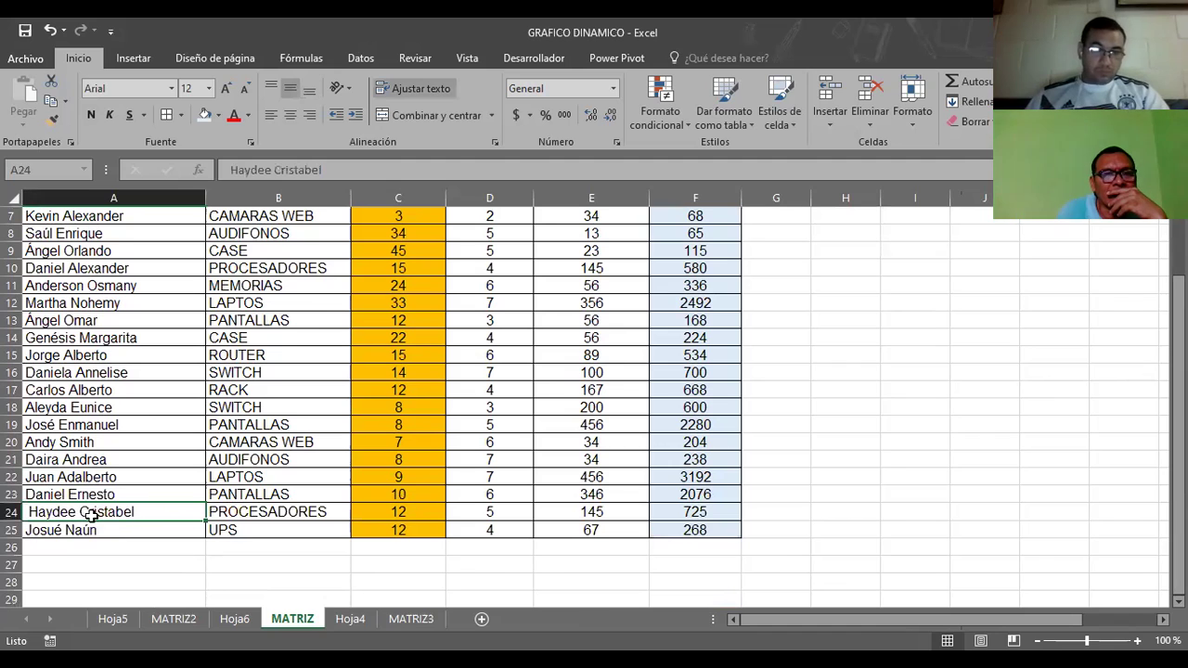
{"action": "left_click", "coordinate": [373, 513]}
{"action": "left_click", "coordinate": [479, 511]}
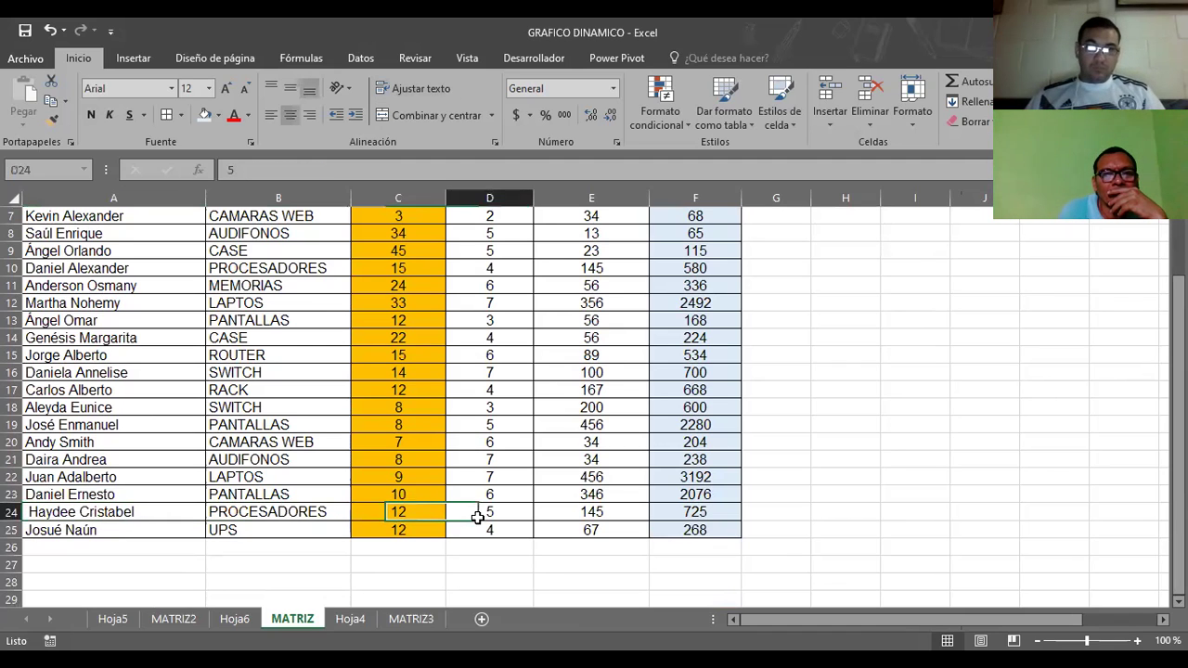
{"action": "scroll", "coordinate": [479, 515], "scroll_direction": "up", "scroll_amount": 2}
{"action": "scroll", "coordinate": [479, 514], "scroll_direction": "down", "scroll_amount": 1}
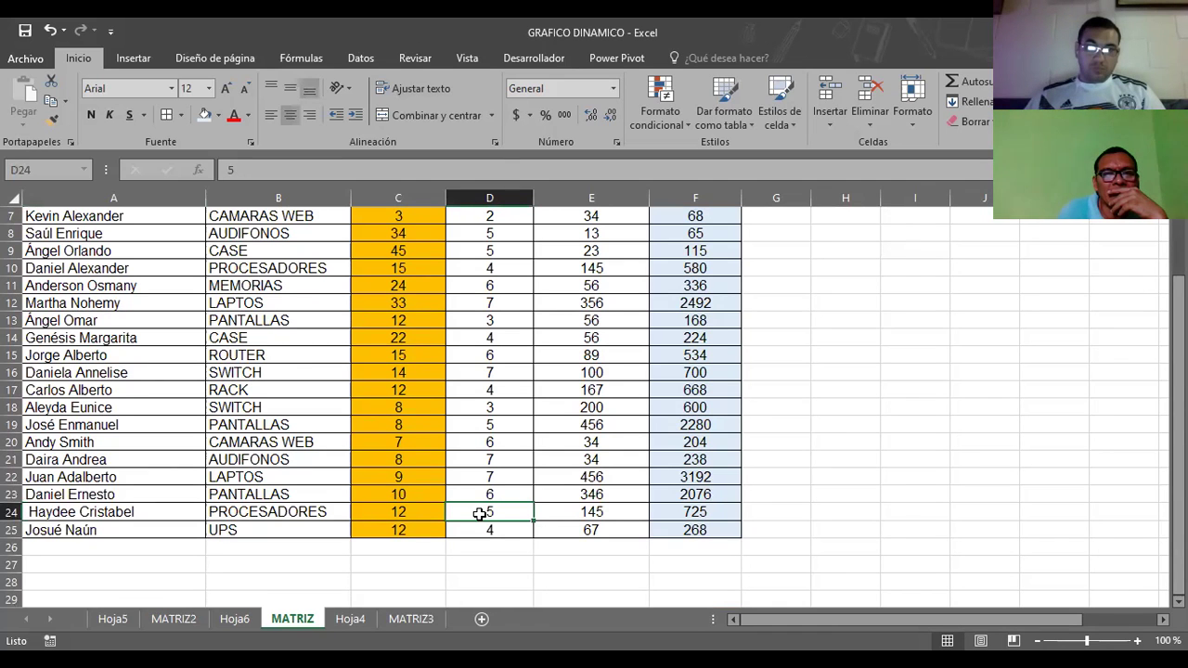
{"action": "scroll", "coordinate": [478, 514], "scroll_direction": "up", "scroll_amount": 2}
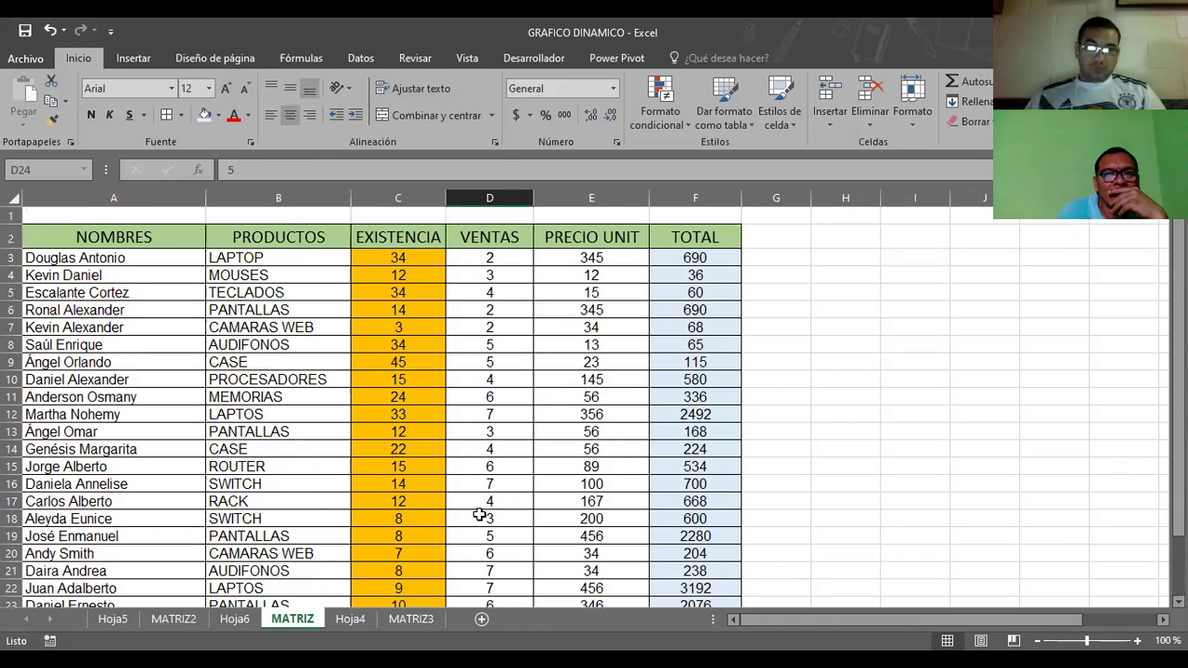
{"action": "scroll", "coordinate": [479, 514], "scroll_direction": "down", "scroll_amount": 1}
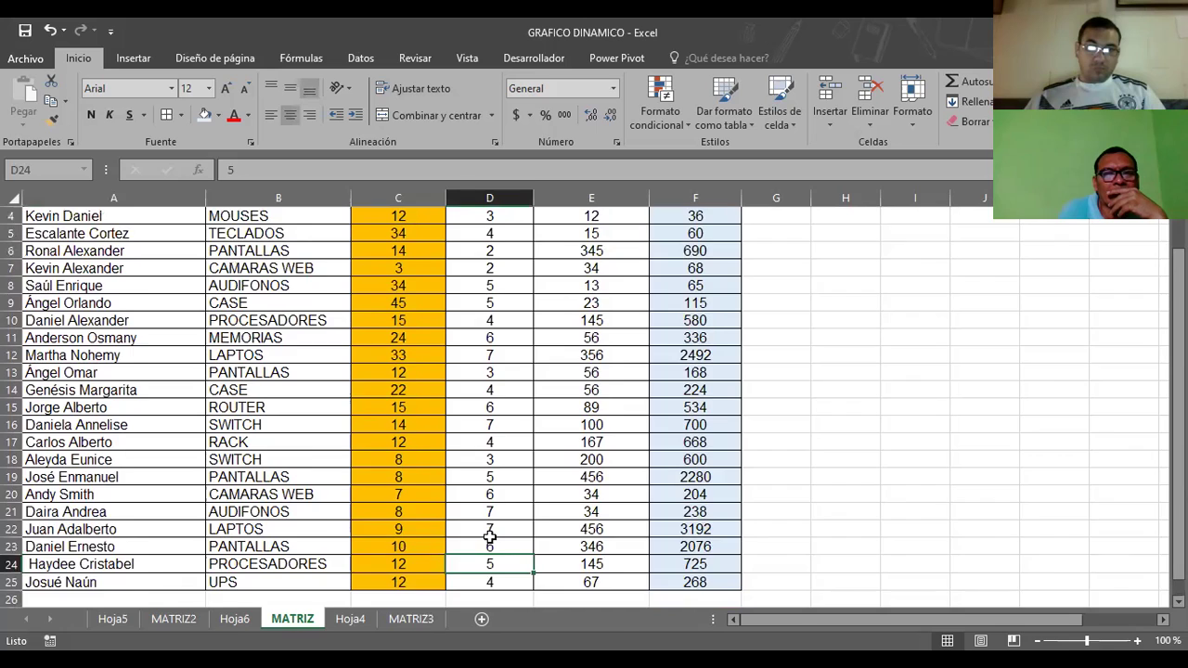
{"action": "scroll", "coordinate": [490, 536], "scroll_direction": "down", "scroll_amount": 1}
{"action": "left_click", "coordinate": [407, 512]}
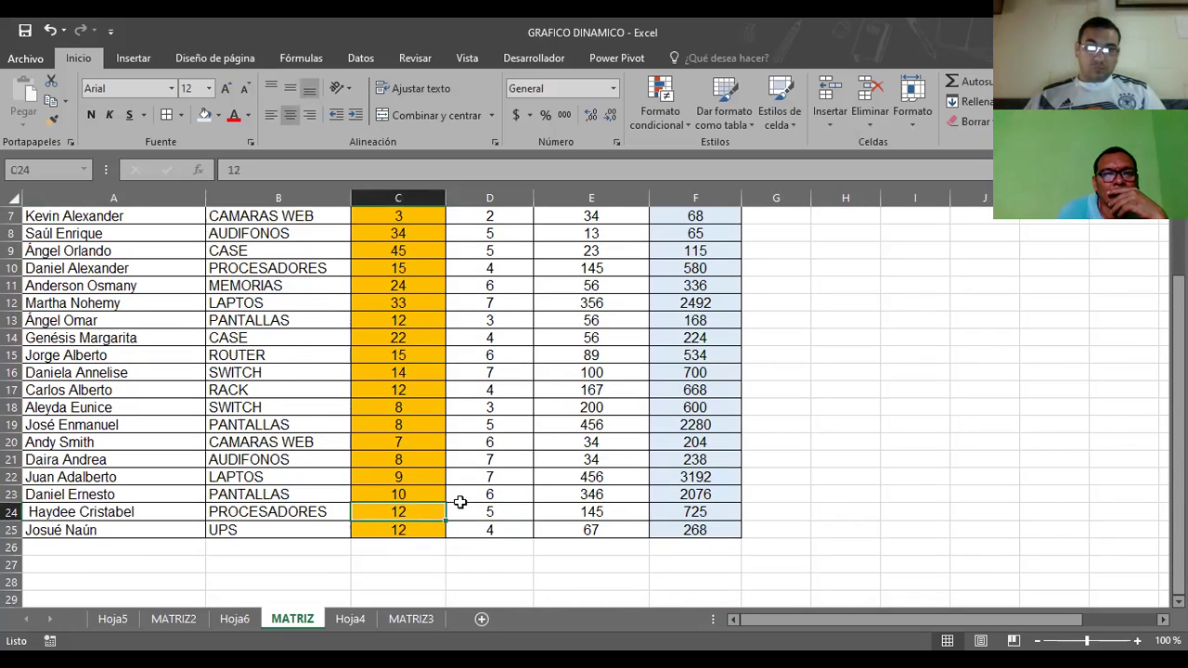
{"action": "left_click", "coordinate": [589, 512]}
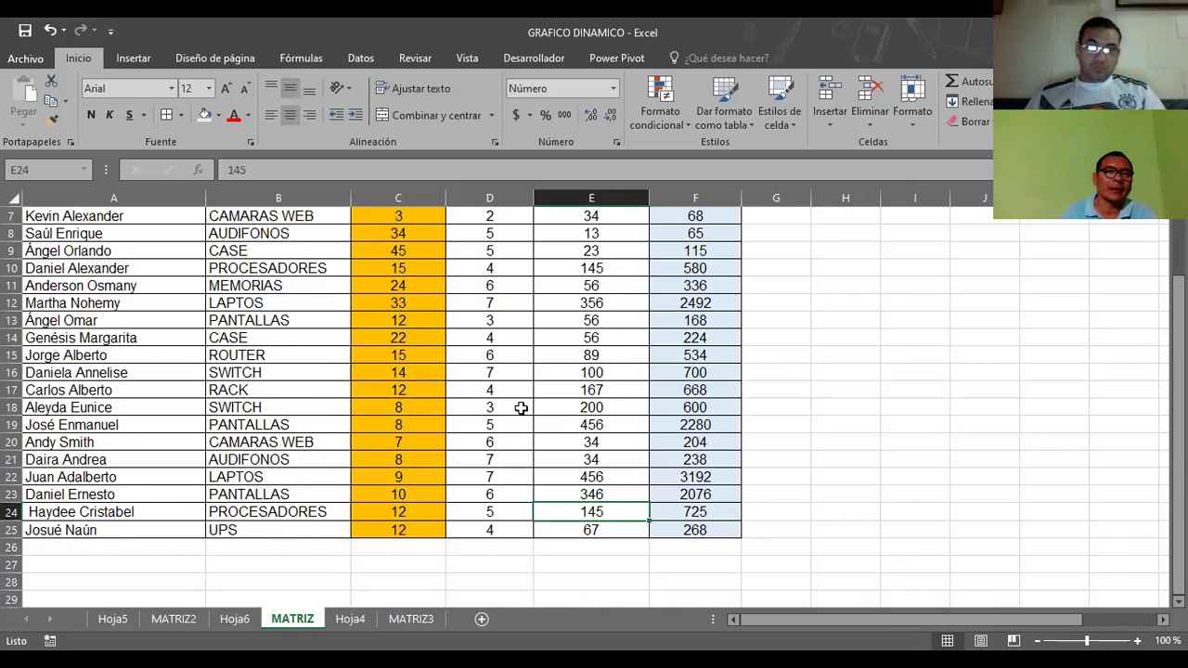
{"action": "scroll", "coordinate": [521, 408], "scroll_direction": "up", "scroll_amount": 2}
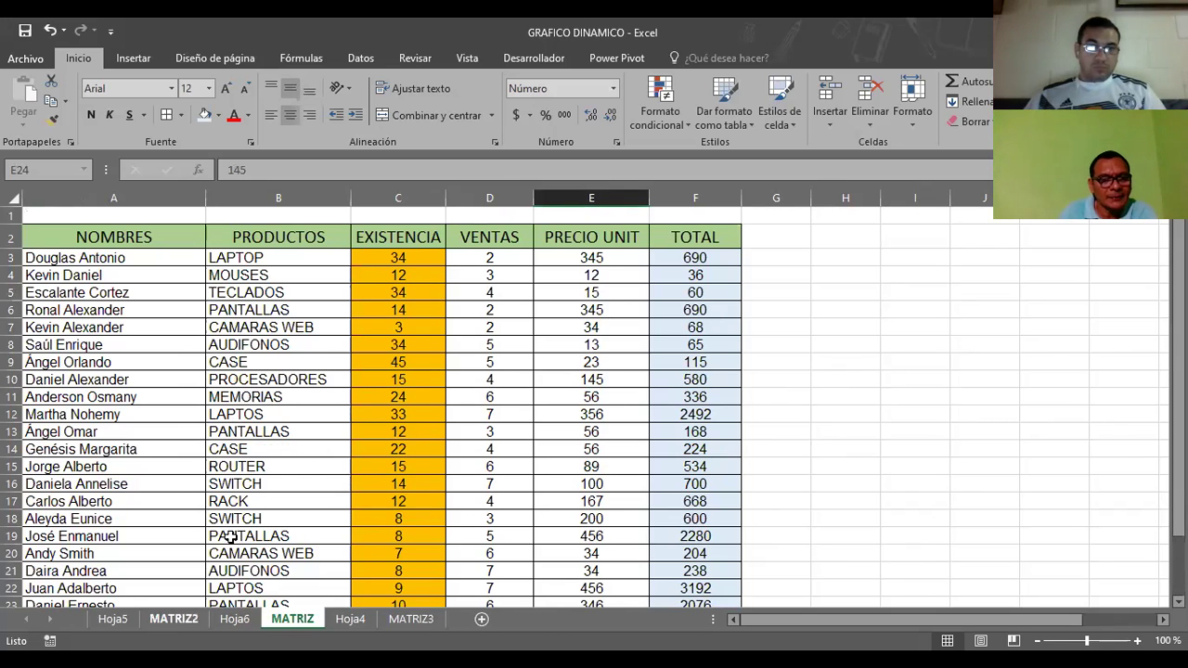
{"action": "key", "text": "ctrl+Page_Up"}
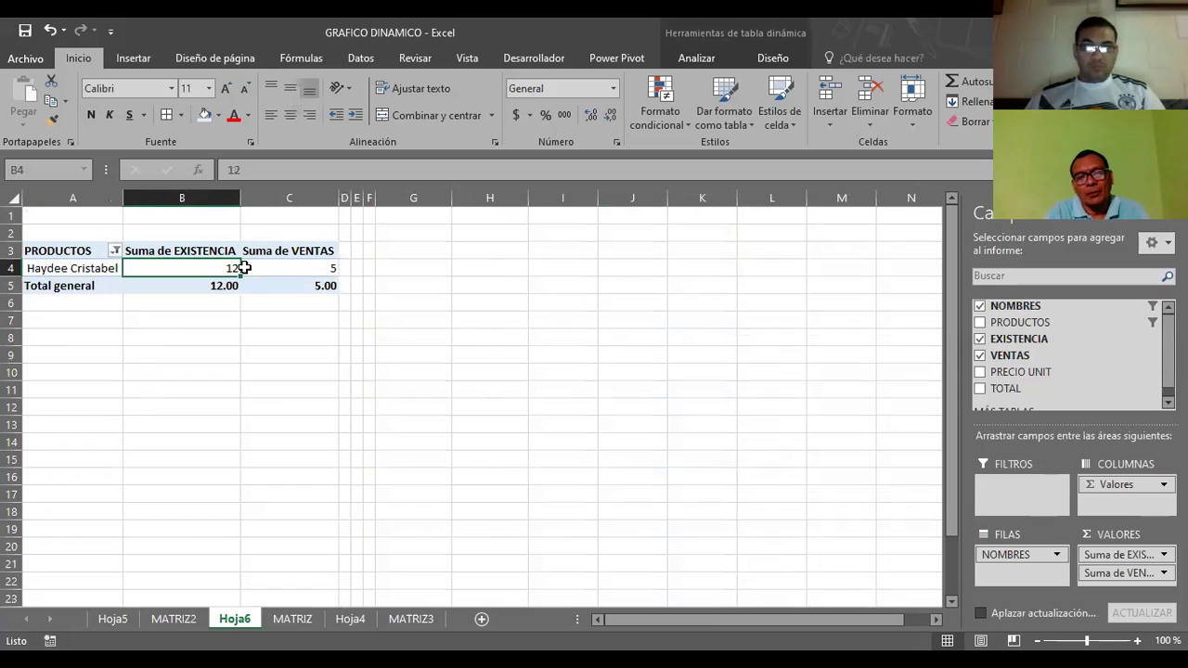
{"action": "mouse_move", "coordinate": [243, 268]}
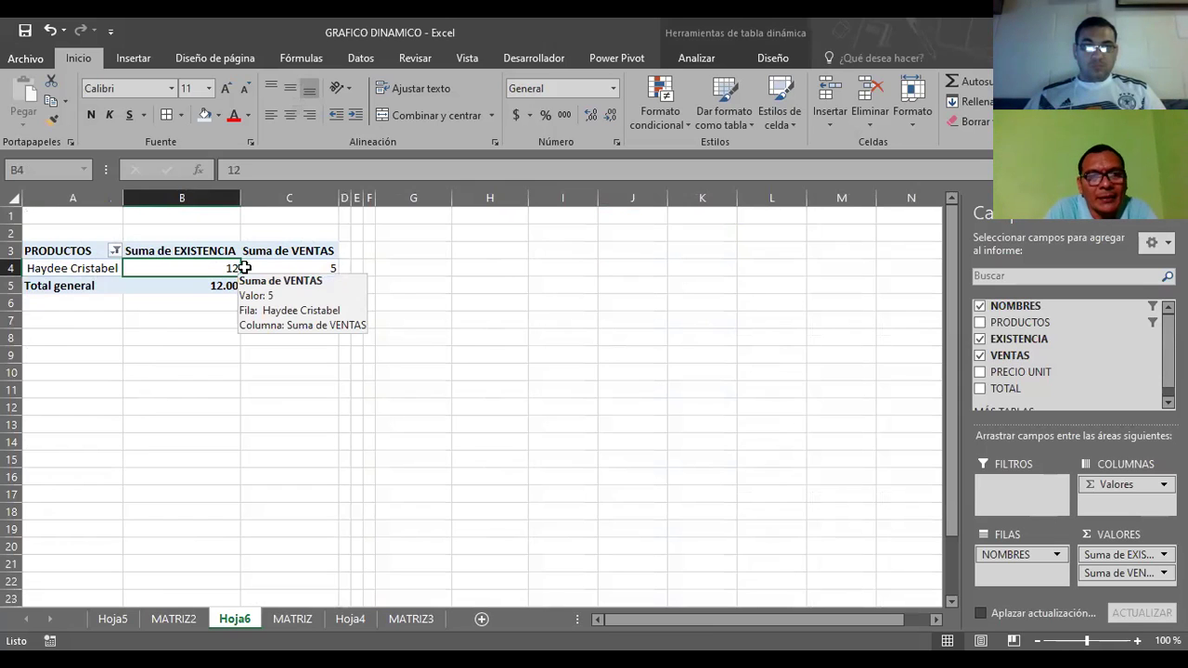
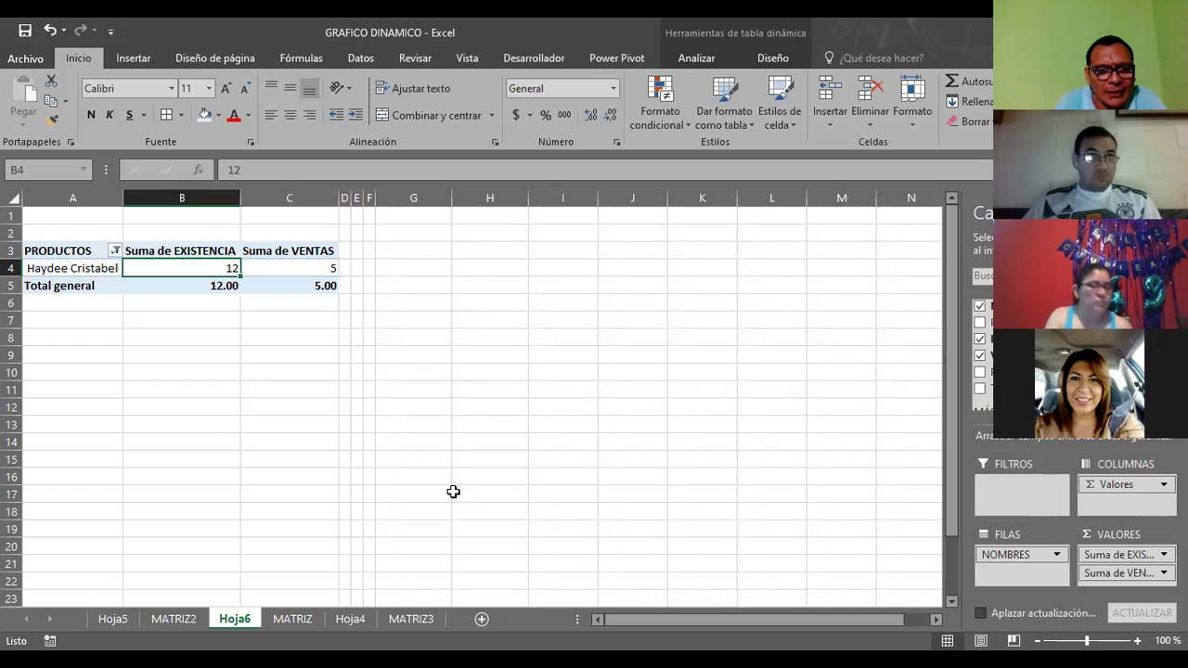
Go to the MATRIZ sheet, check the =D3*E3 TOTAL formula in F3, and select G2
{"action": "left_click", "coordinate": [292, 618]}
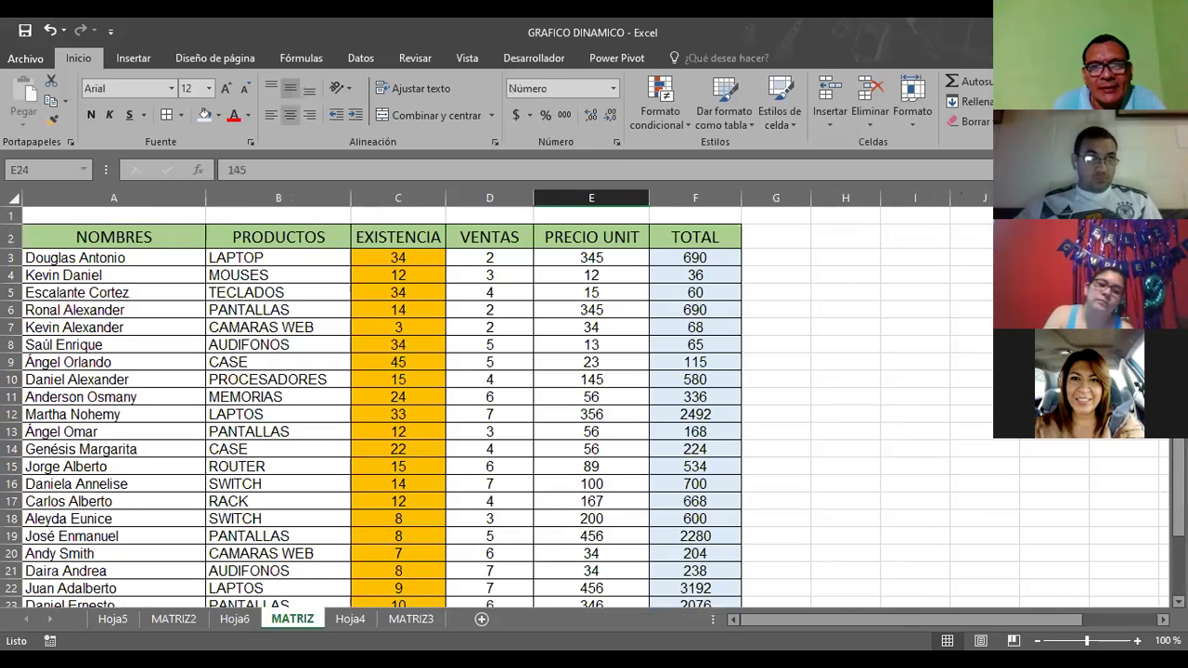
{"action": "left_click", "coordinate": [708, 253]}
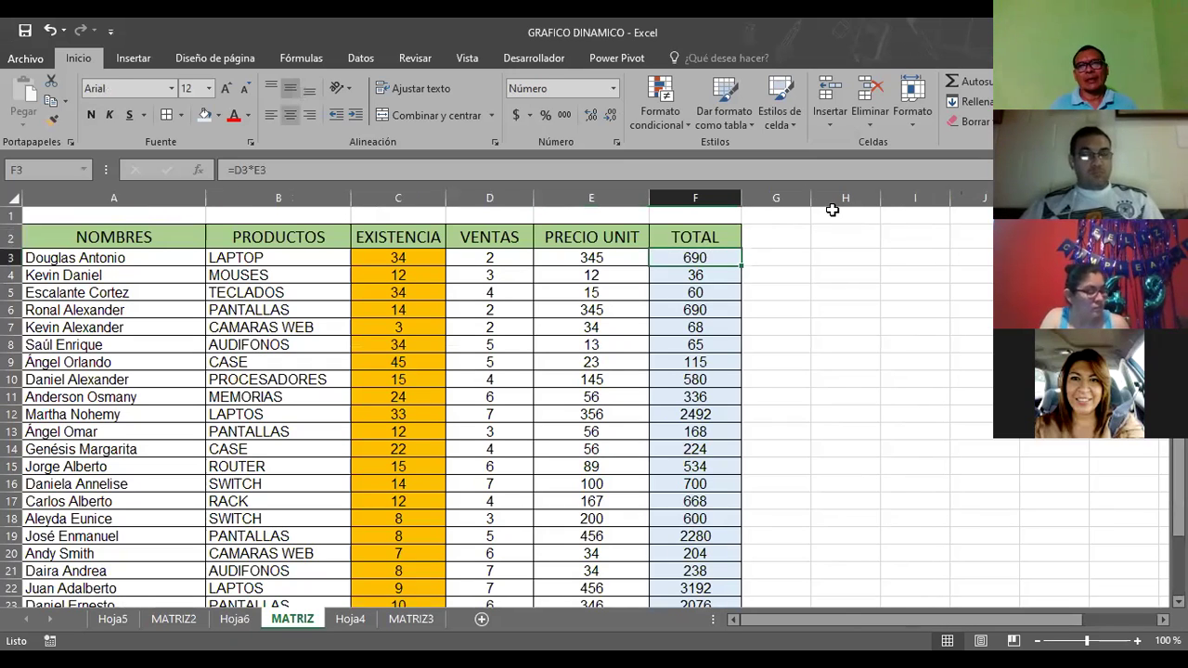
{"action": "left_click", "coordinate": [780, 231]}
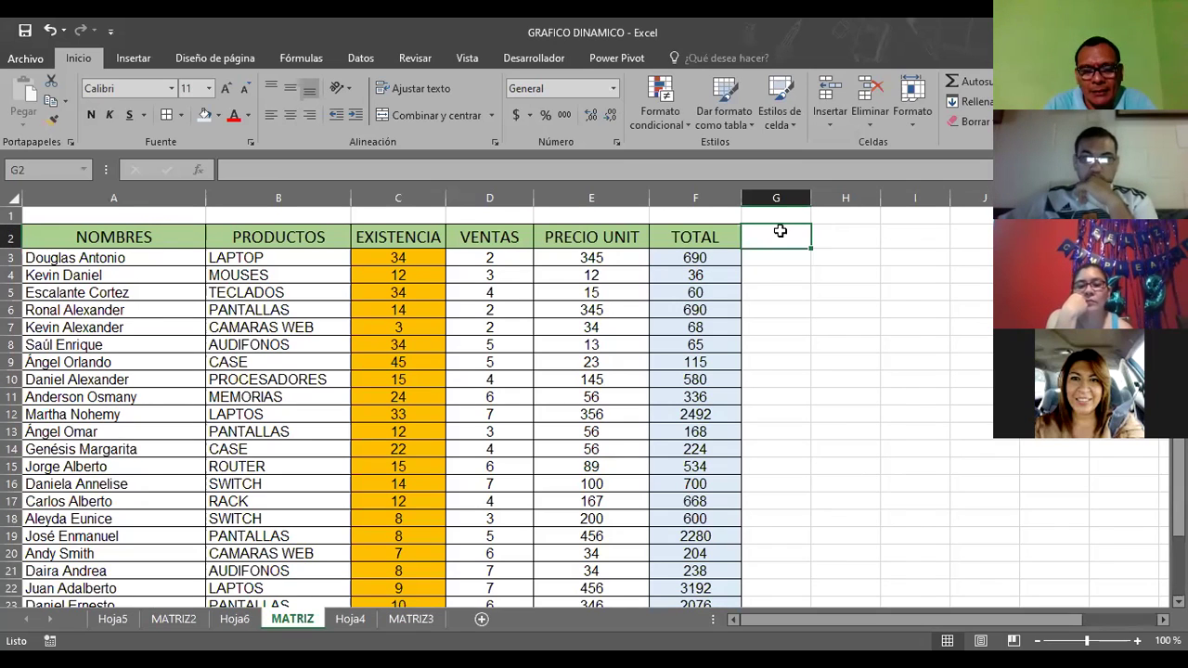
Enter the label IVA:13% in G2 and the 13% rate in H2
{"action": "type", "text": "IVA"}
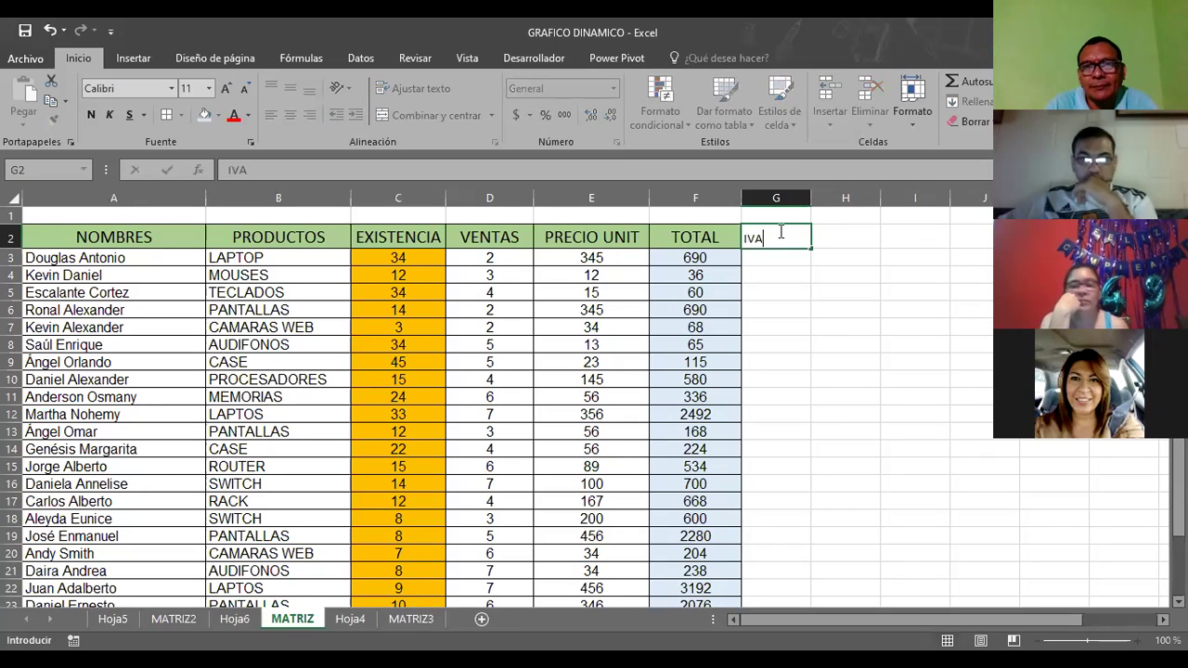
{"action": "type", "text": ":"}
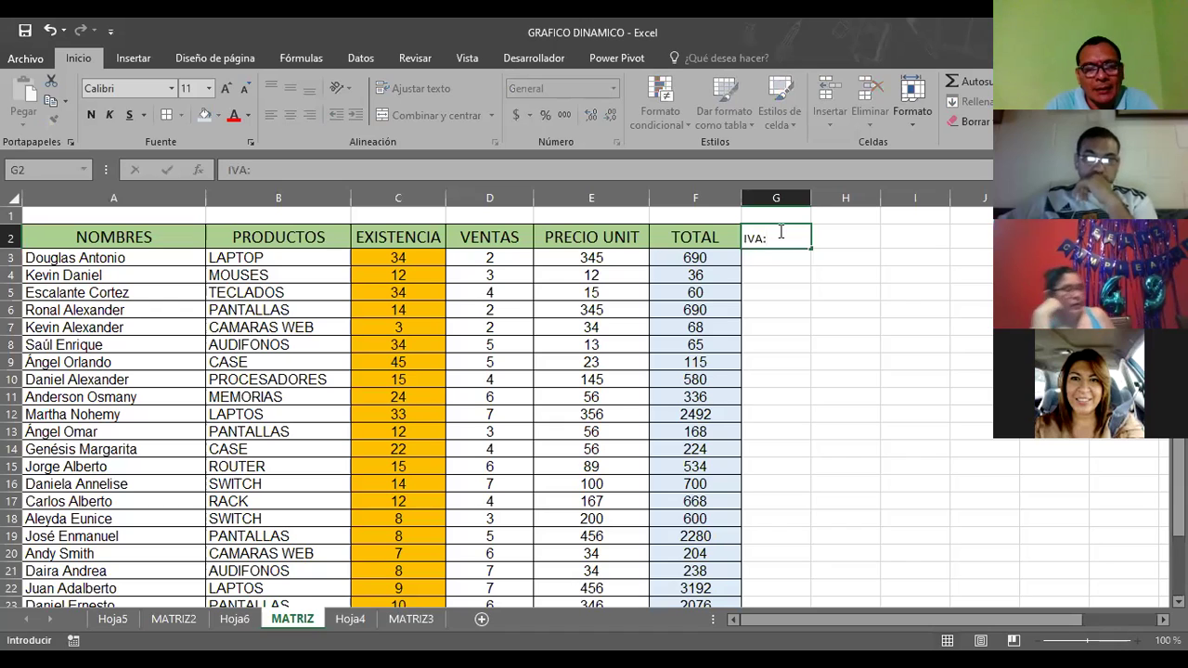
{"action": "type", "text": "13"}
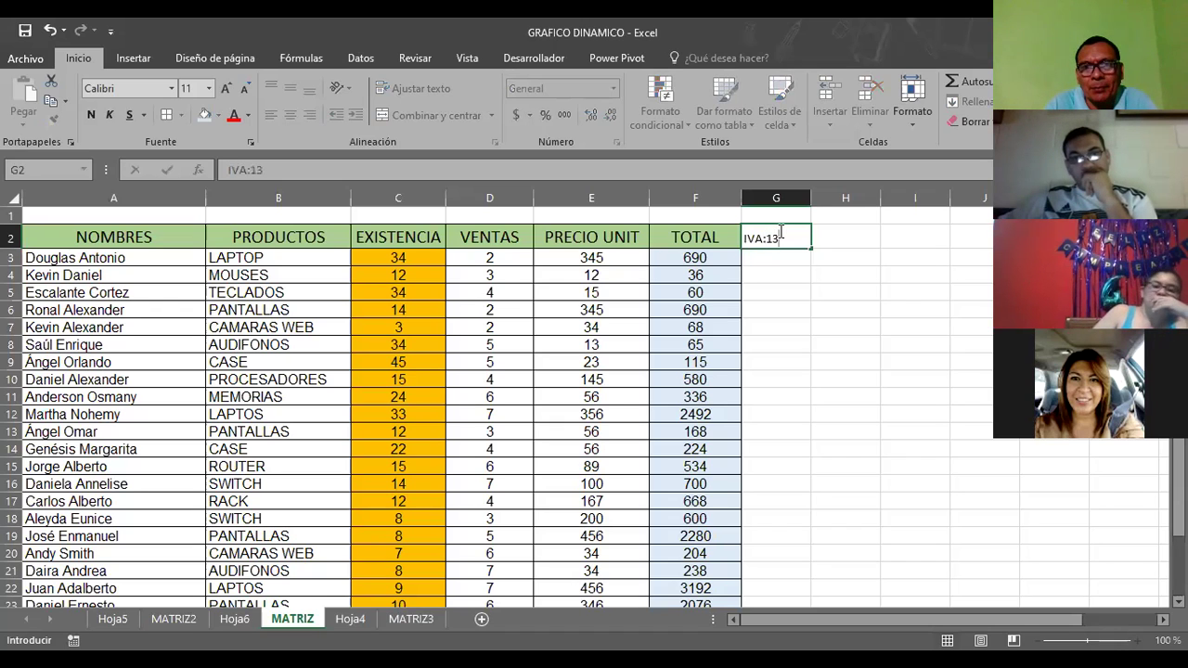
{"action": "type", "text": "%"}
{"action": "key", "text": "ctrl+Return"}
{"action": "key", "text": "Right"}
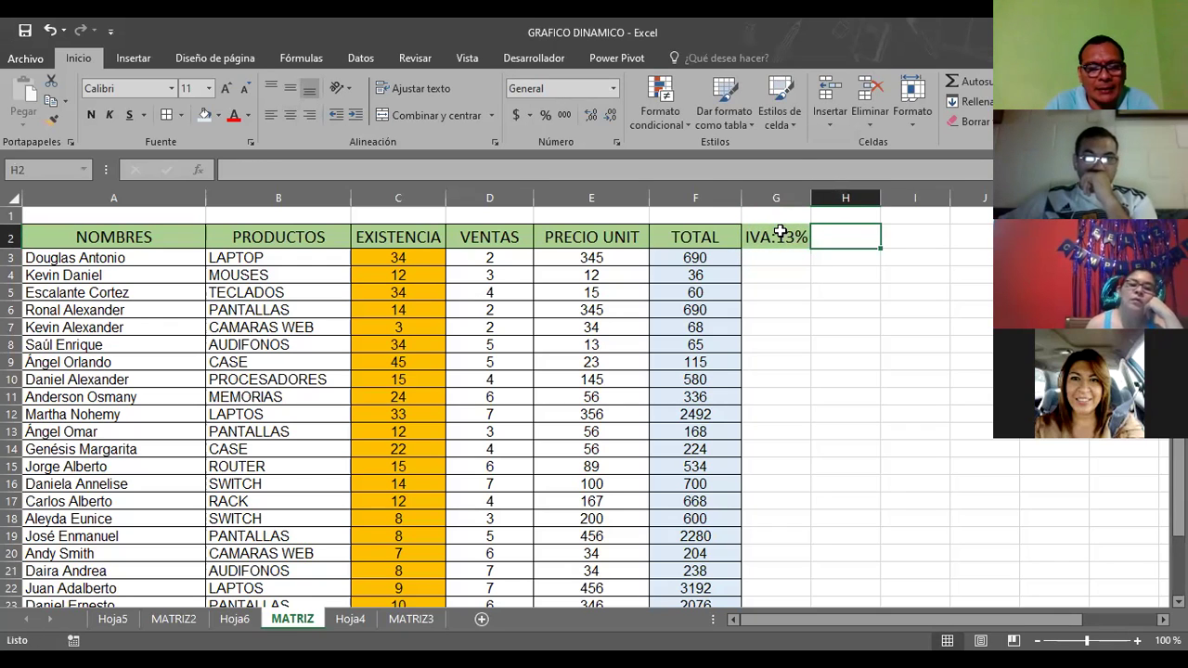
{"action": "type", "text": "13"}
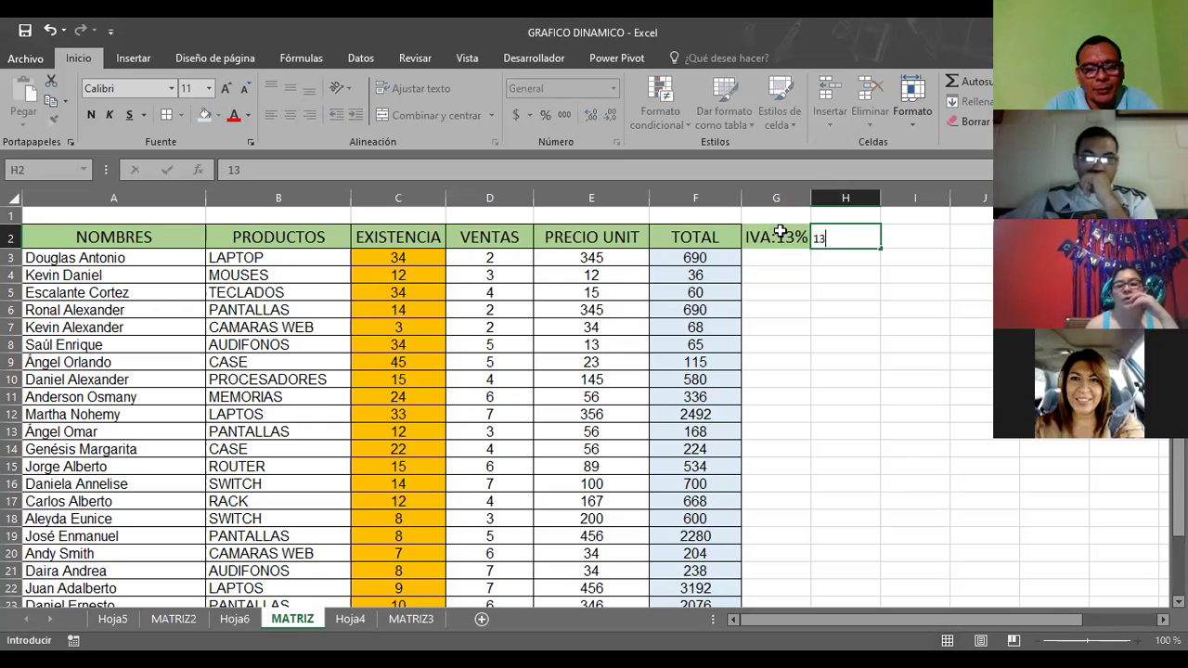
{"action": "key", "text": "Return"}
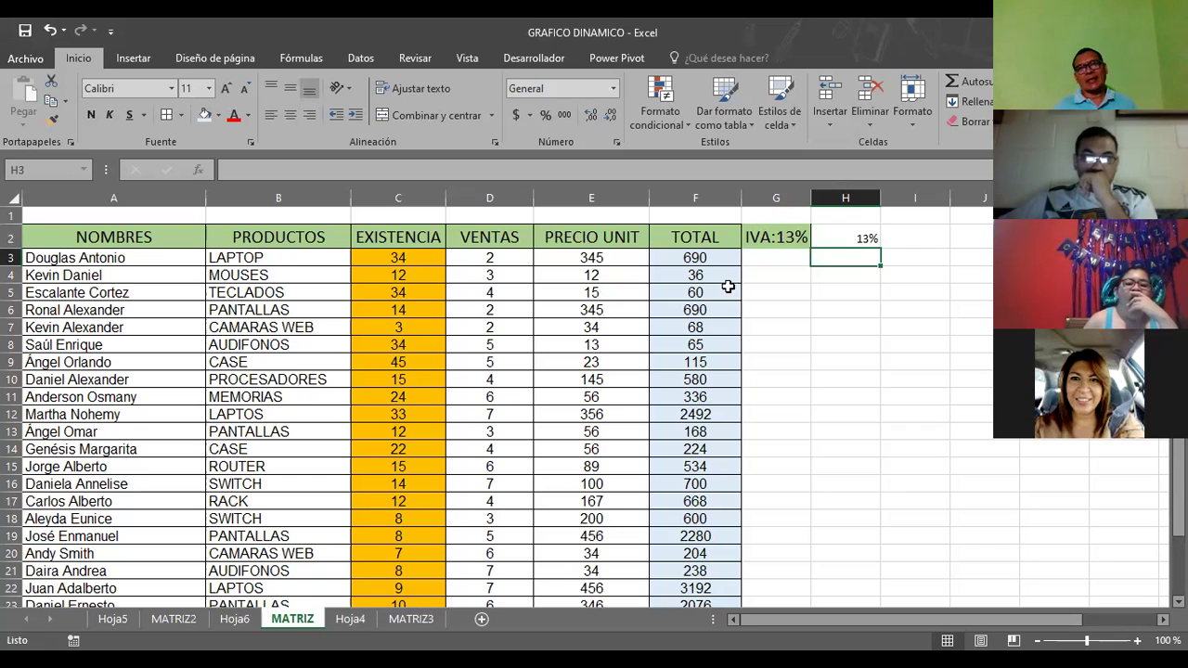
{"action": "left_click", "coordinate": [689, 257]}
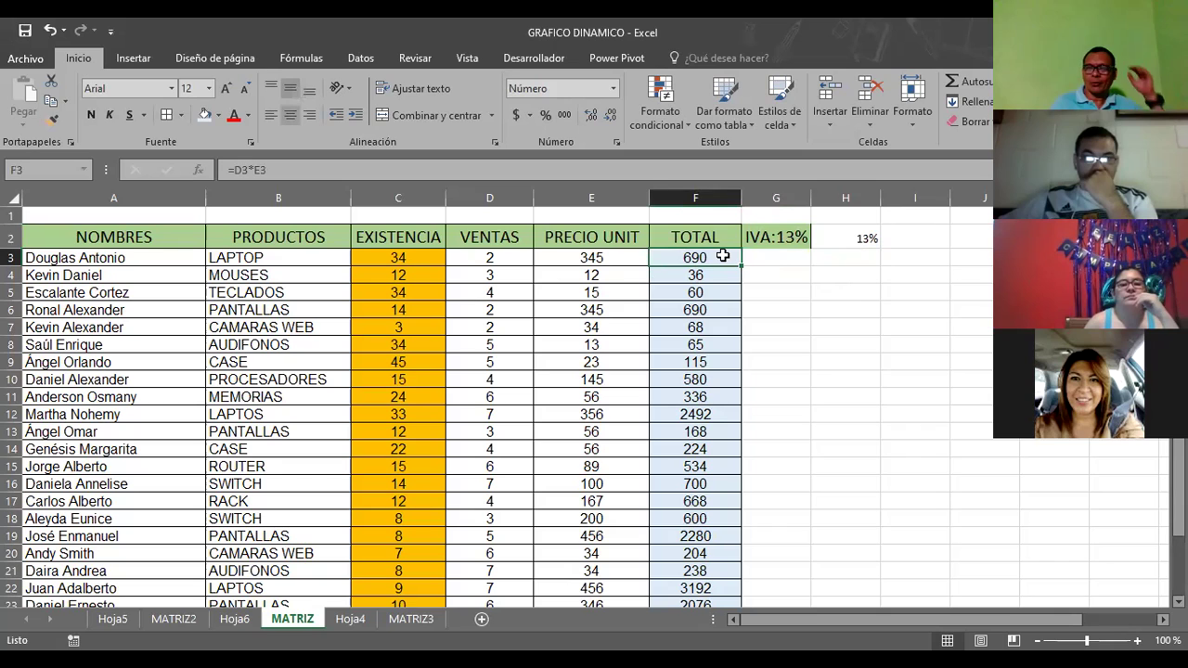
{"action": "left_click", "coordinate": [849, 255]}
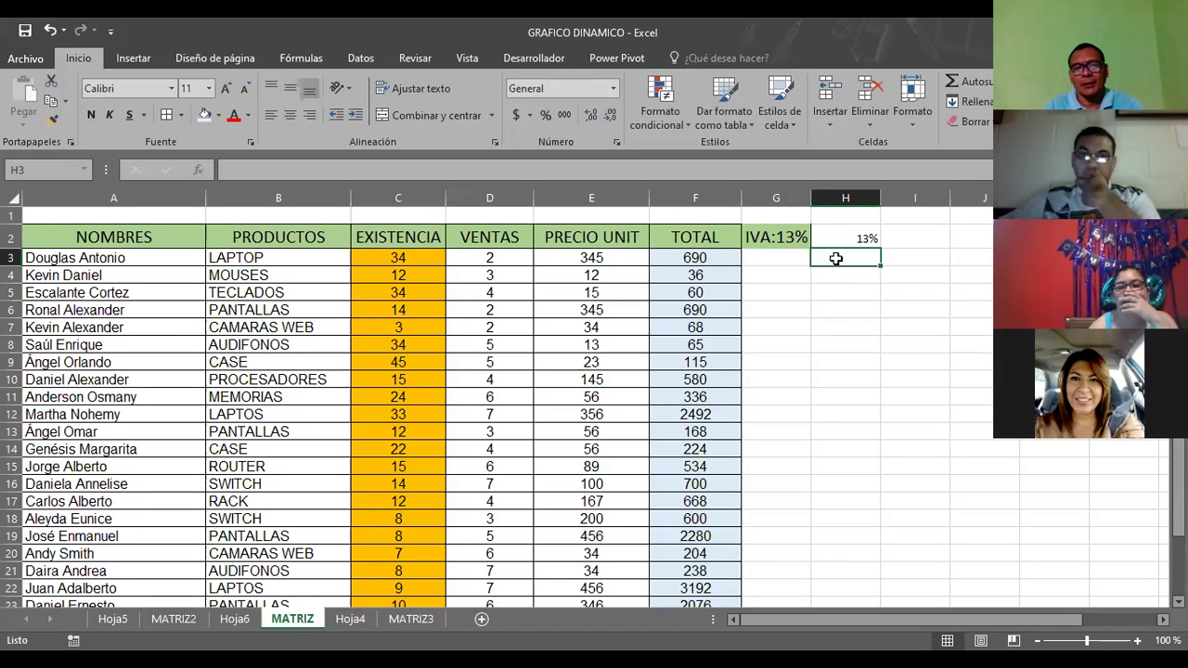
Enter =F3*$H$2 in H3 to compute the first IVA amount, 89.7
{"action": "type", "text": "="}
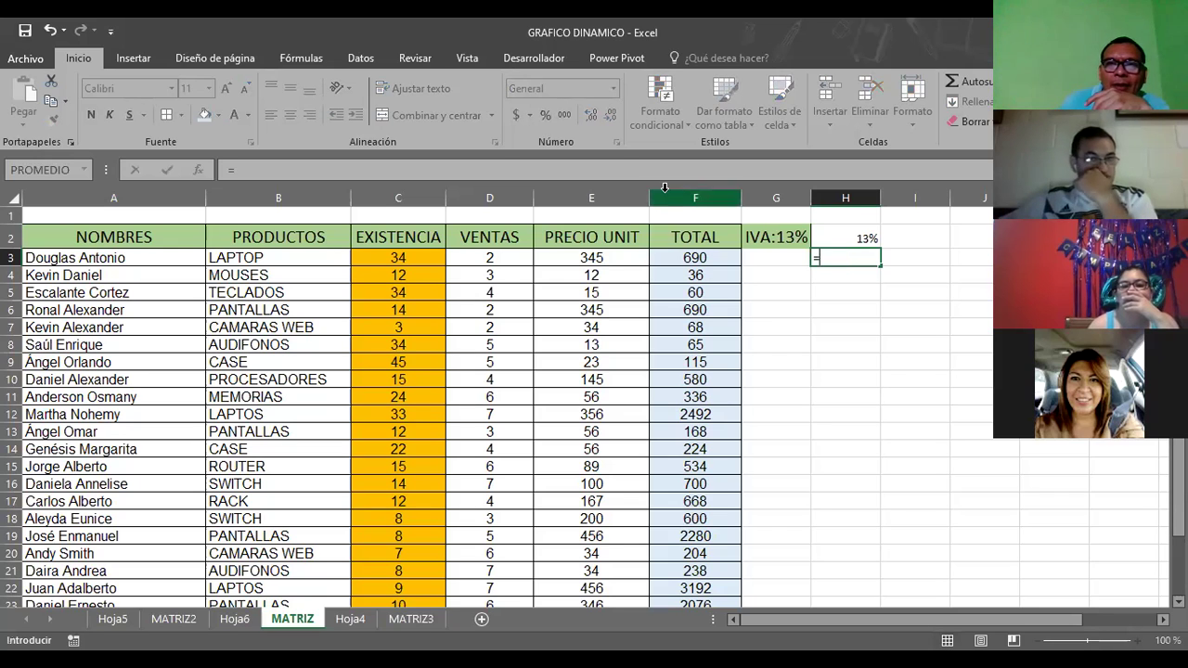
{"action": "left_click", "coordinate": [684, 259]}
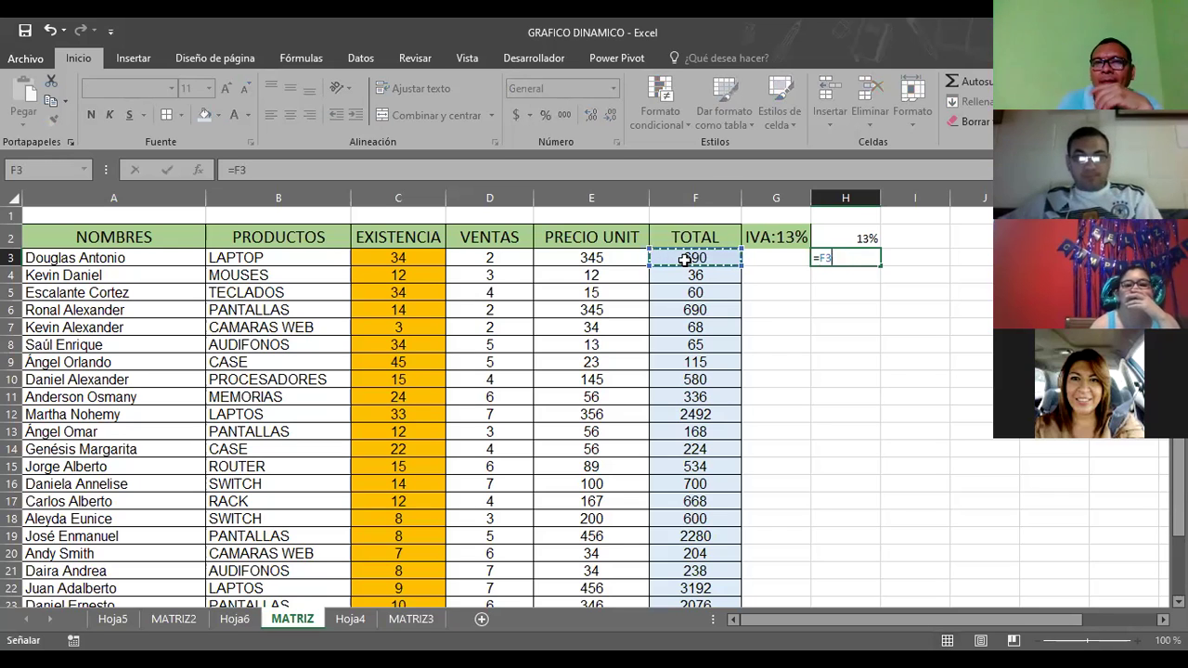
{"action": "type", "text": "*"}
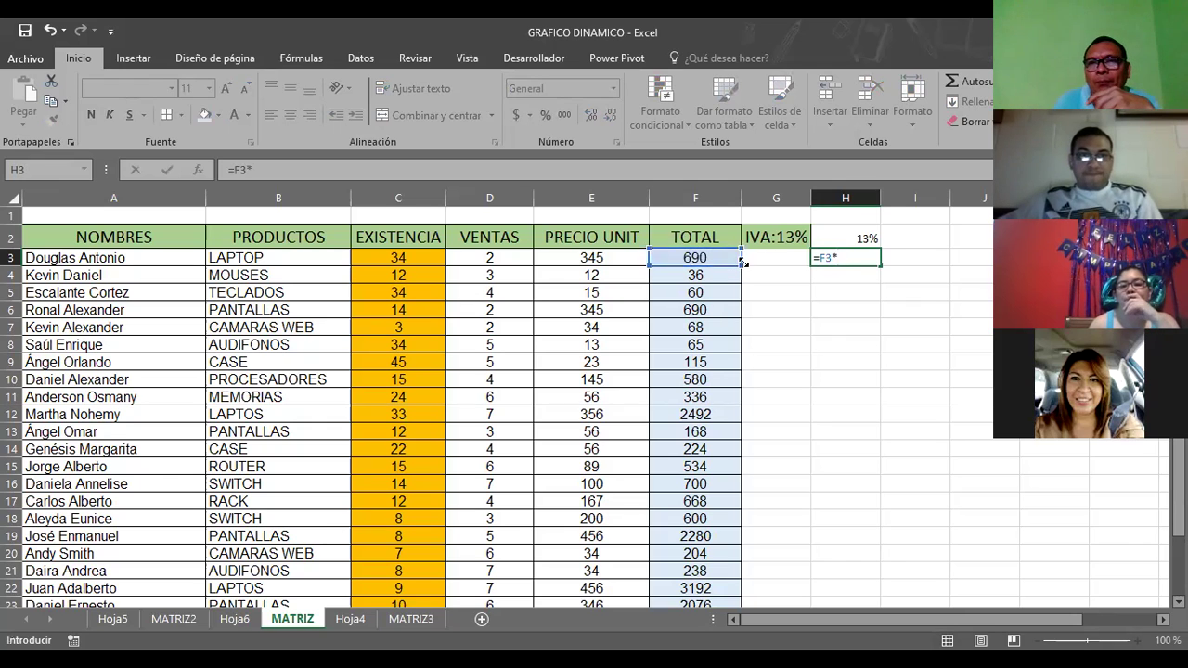
{"action": "left_click", "coordinate": [838, 239]}
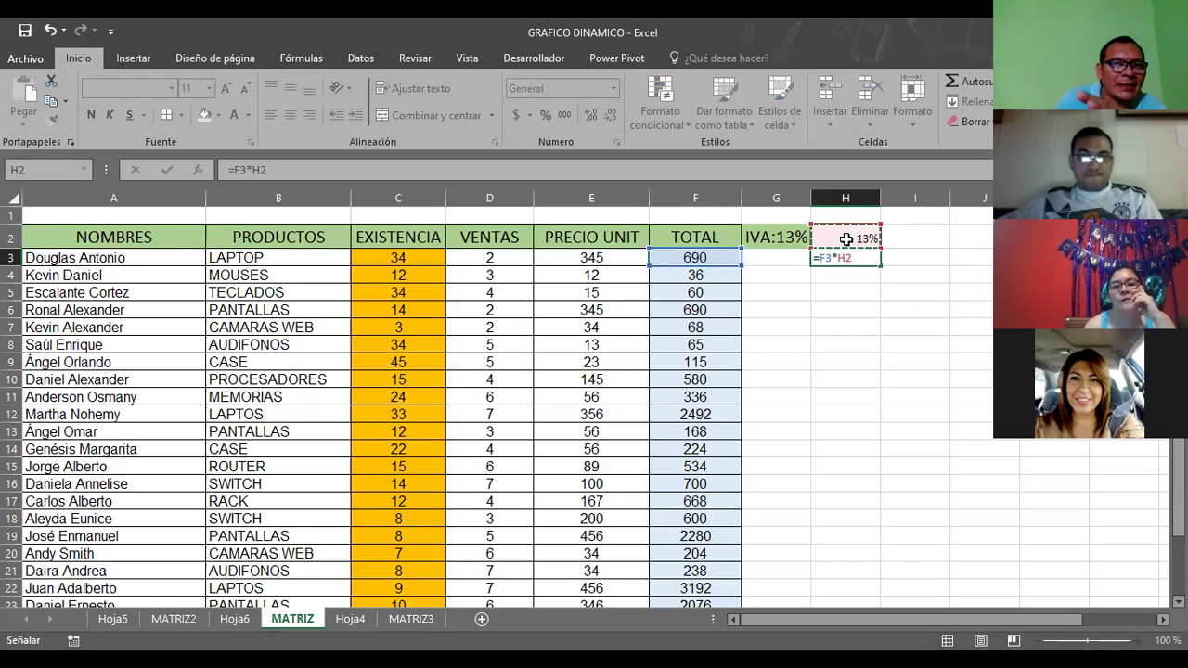
{"action": "left_click", "coordinate": [313, 170]}
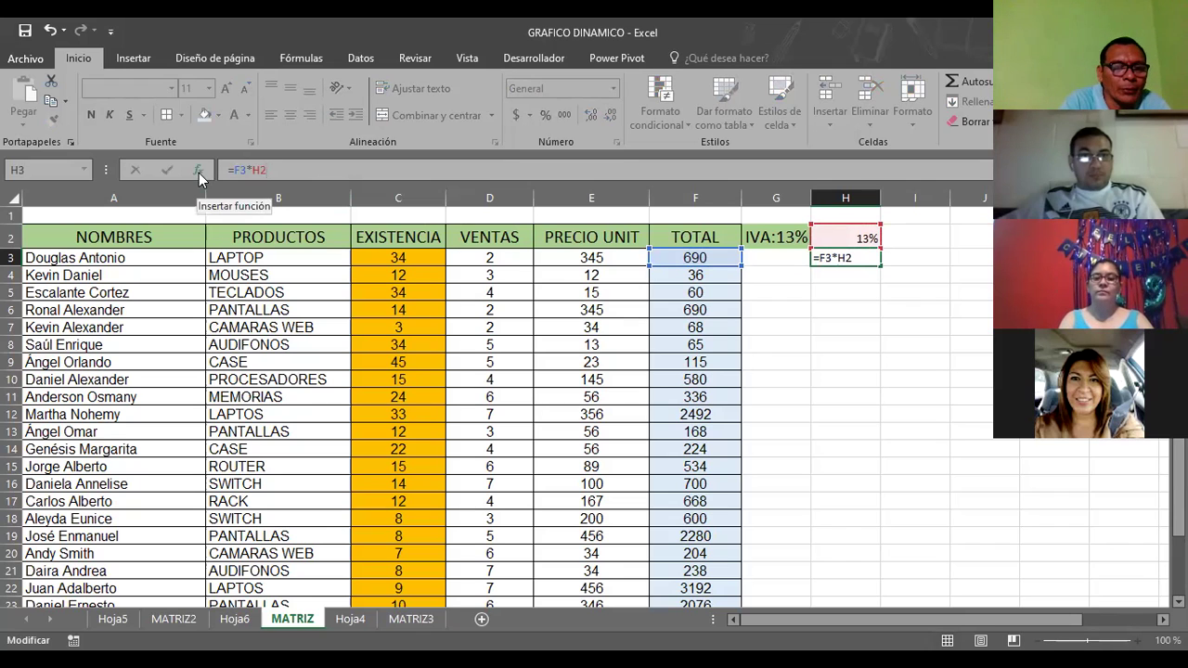
{"action": "key", "text": "F4"}
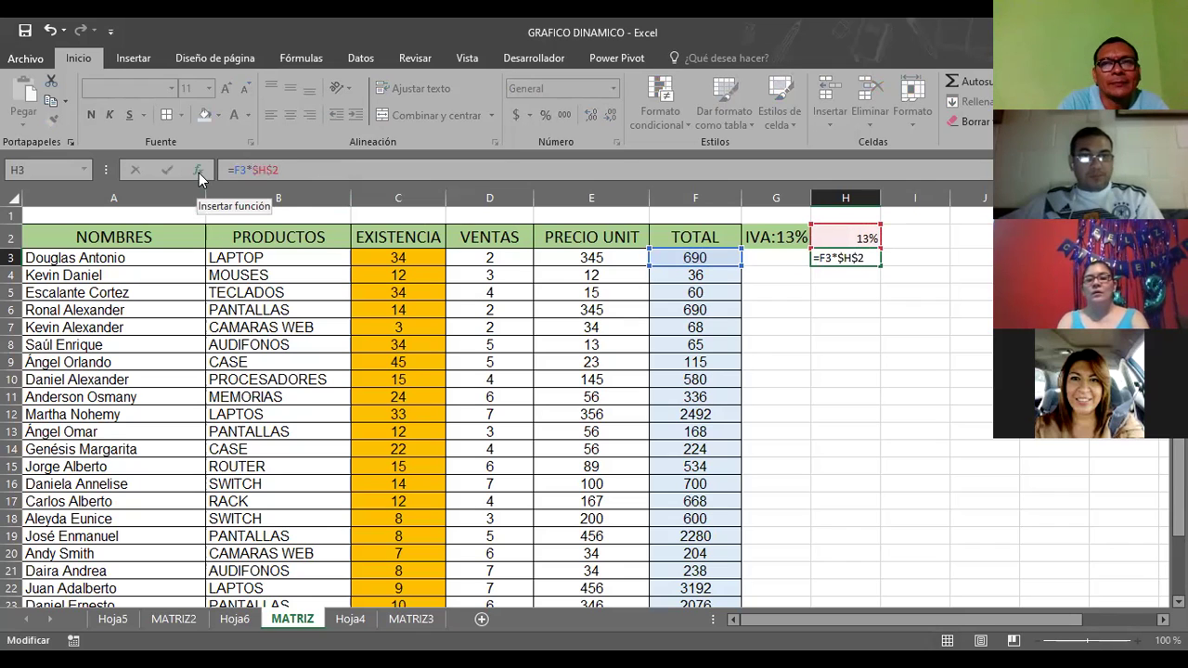
{"action": "key", "text": "Return"}
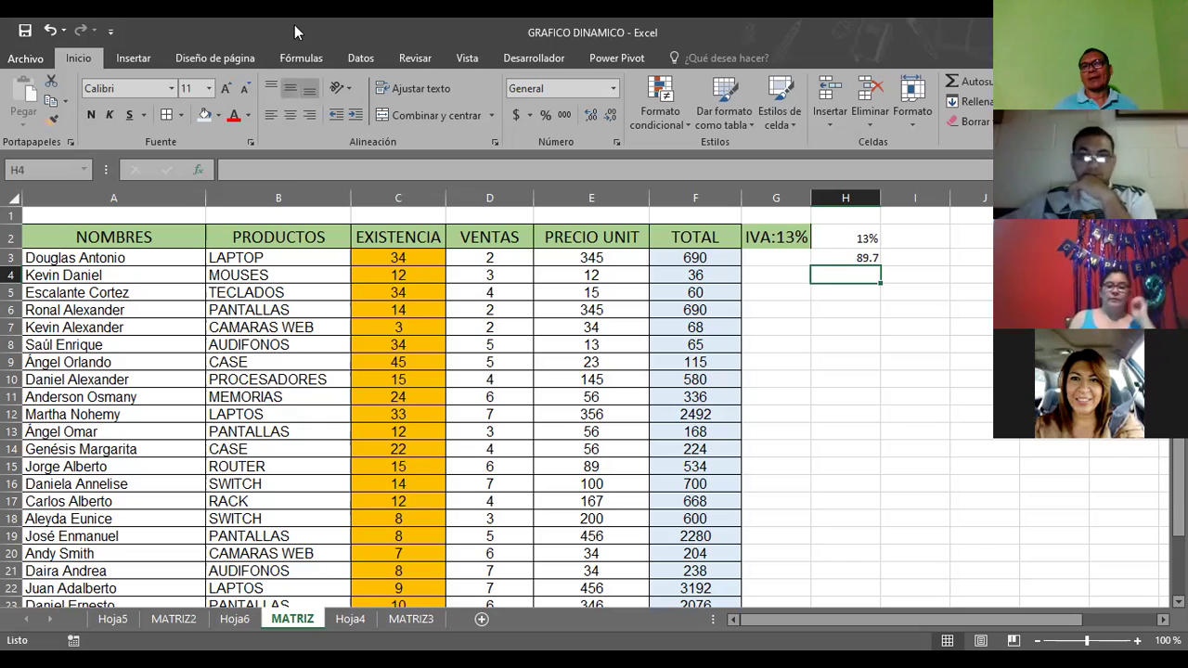
Fill the IVA formula down from H3 to H25
{"action": "left_click", "coordinate": [865, 254]}
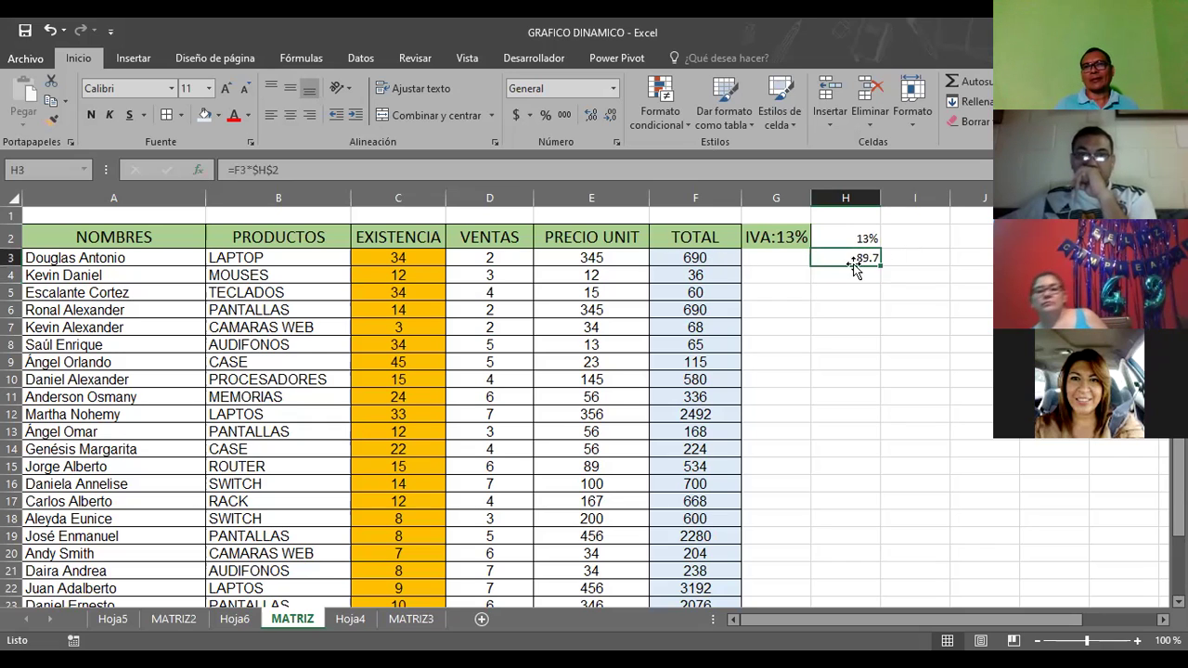
{"action": "mouse_move", "coordinate": [880, 262]}
{"action": "left_mouse_down"}
{"action": "mouse_move", "coordinate": [889, 594]}
{"action": "mouse_move", "coordinate": [885, 513]}
{"action": "left_mouse_up"}
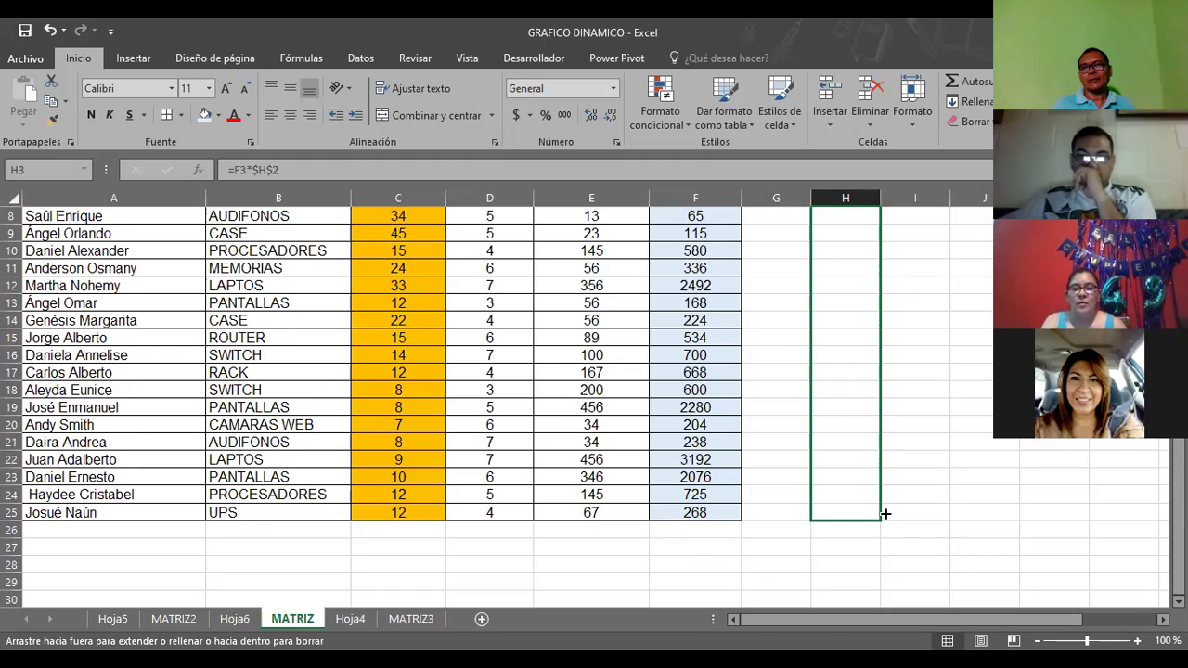
{"action": "left_click_drag", "start_coordinate": [885, 513], "coordinate": [885, 513]}
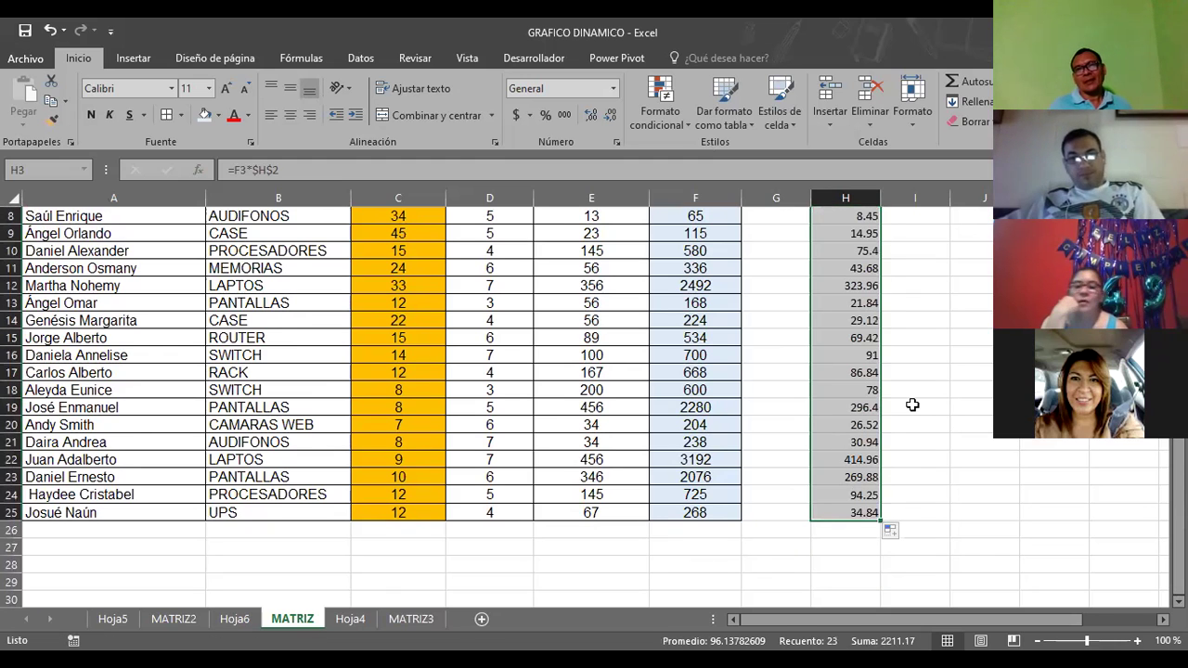
{"action": "left_click", "coordinate": [938, 391]}
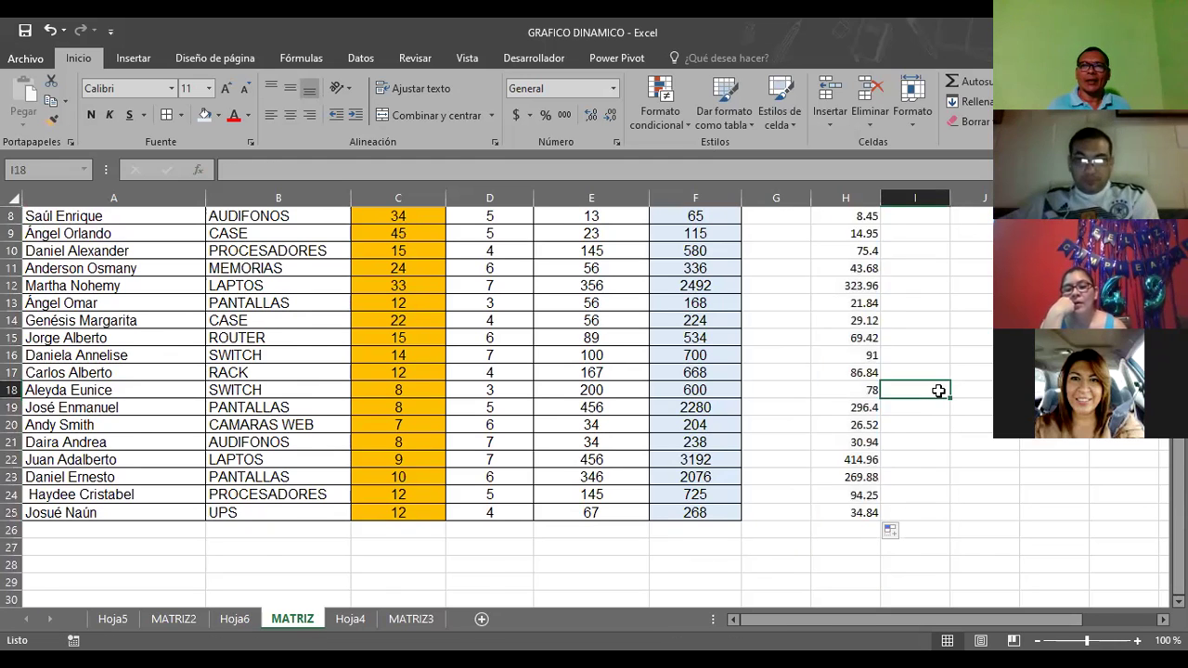
{"action": "scroll", "coordinate": [938, 390], "scroll_direction": "up", "scroll_amount": 3}
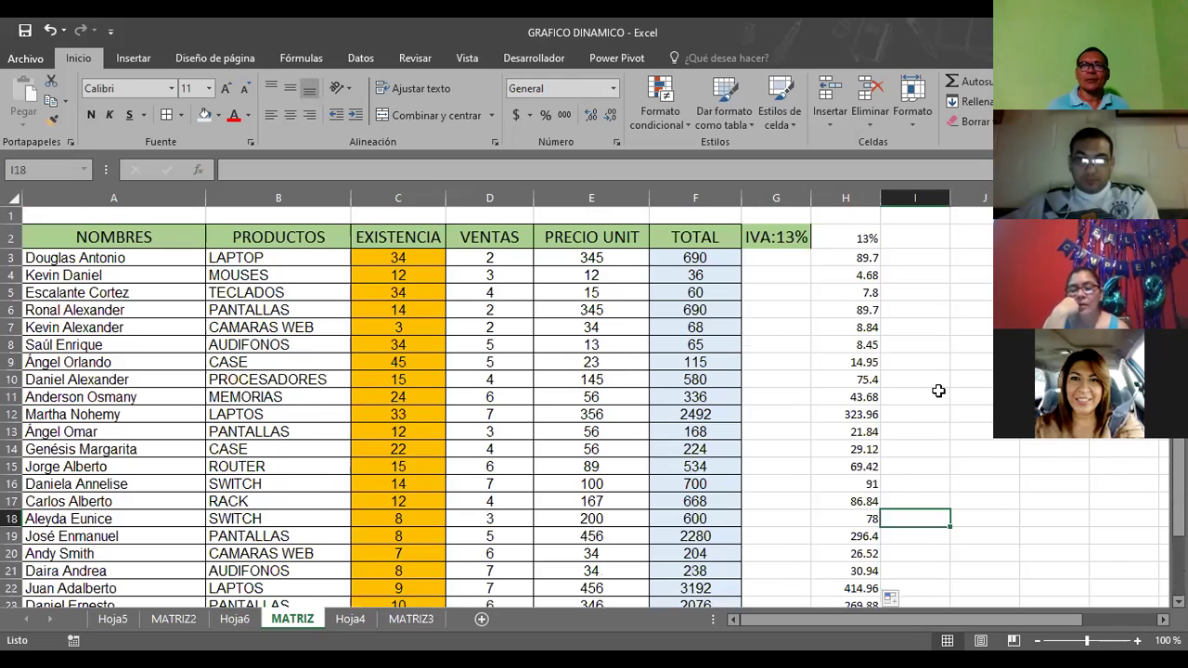
{"action": "left_click", "coordinate": [785, 193]}
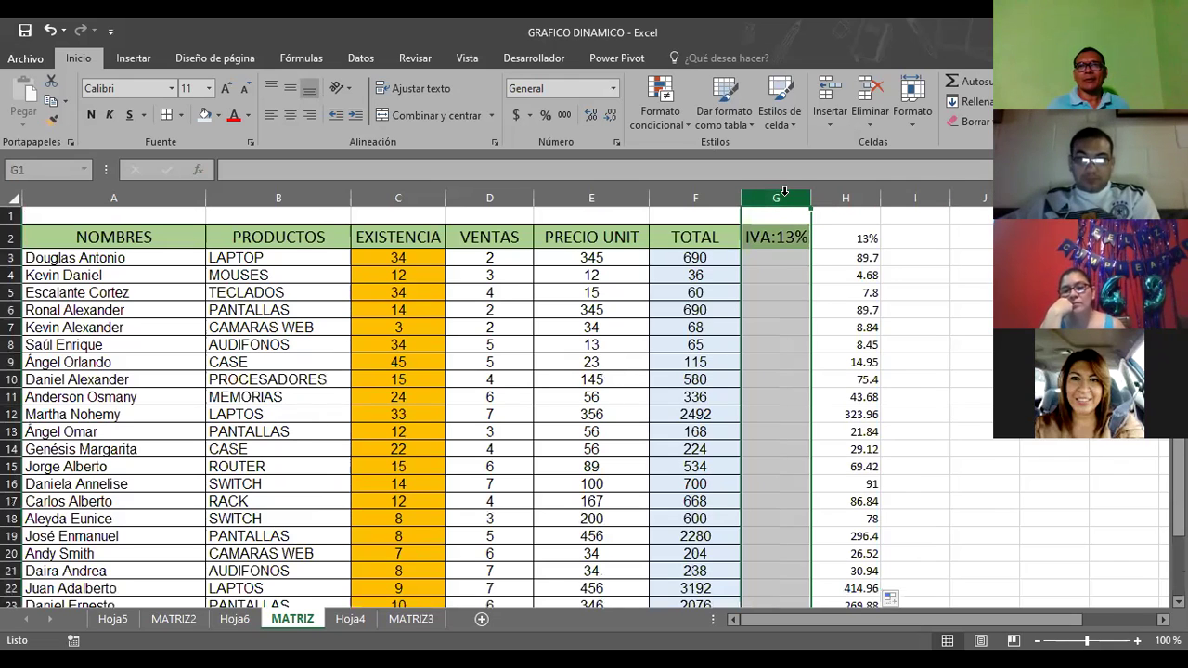
{"action": "key", "text": "shift+F10"}
{"action": "left_click", "coordinate": [838, 340]}
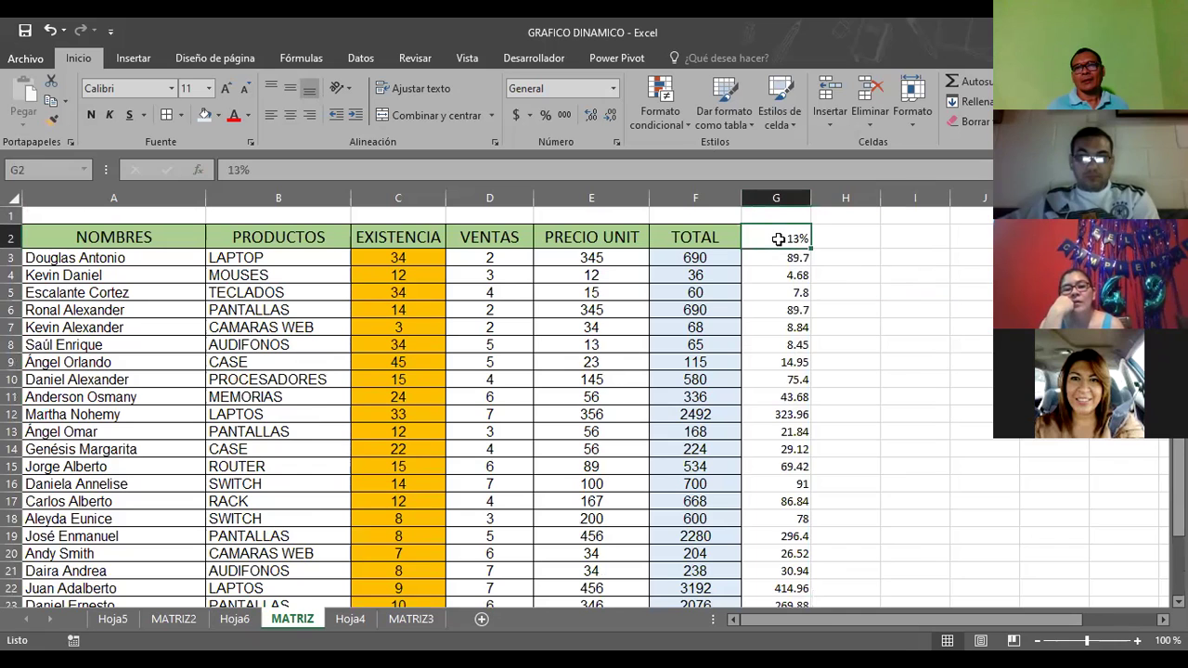
{"action": "left_click_drag", "start_coordinate": [783, 238], "coordinate": [783, 589]}
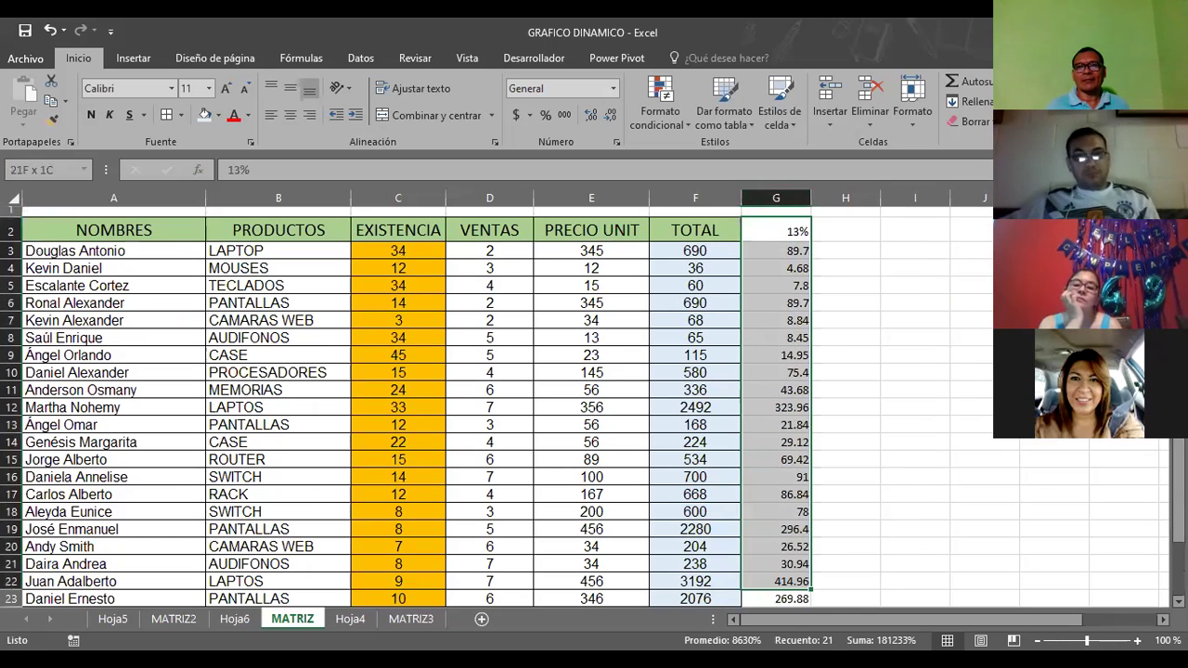
{"action": "left_click_drag", "start_coordinate": [770, 541], "coordinate": [776, 605]}
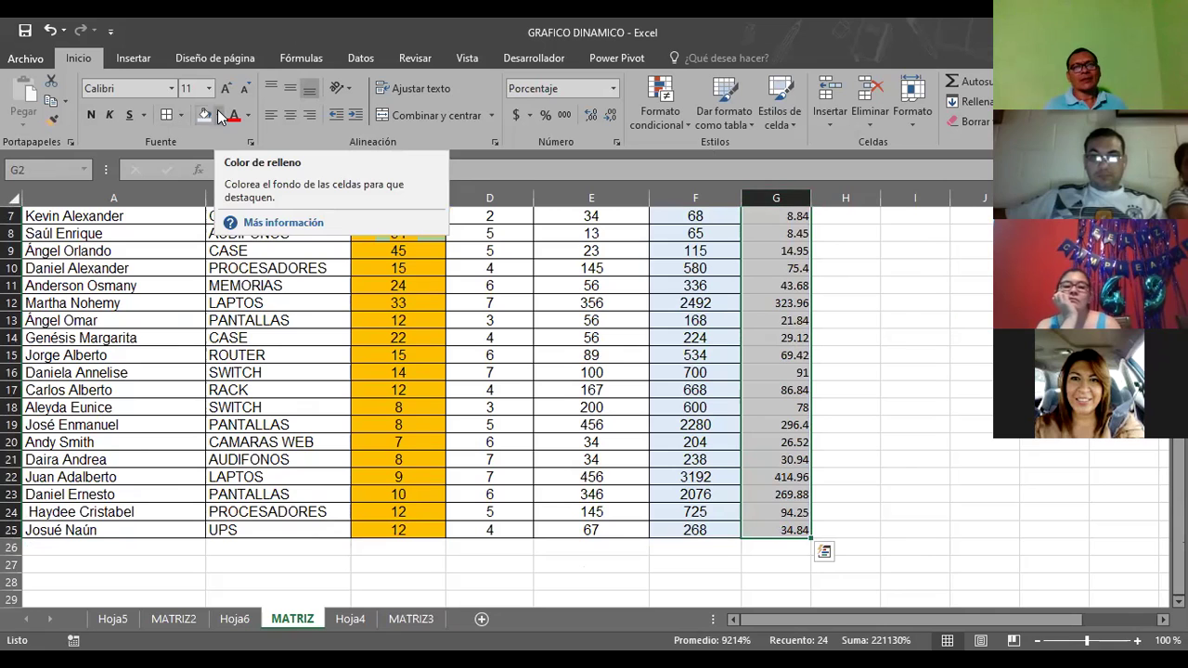
{"action": "scroll", "coordinate": [642, 308], "scroll_direction": "up", "scroll_amount": 2}
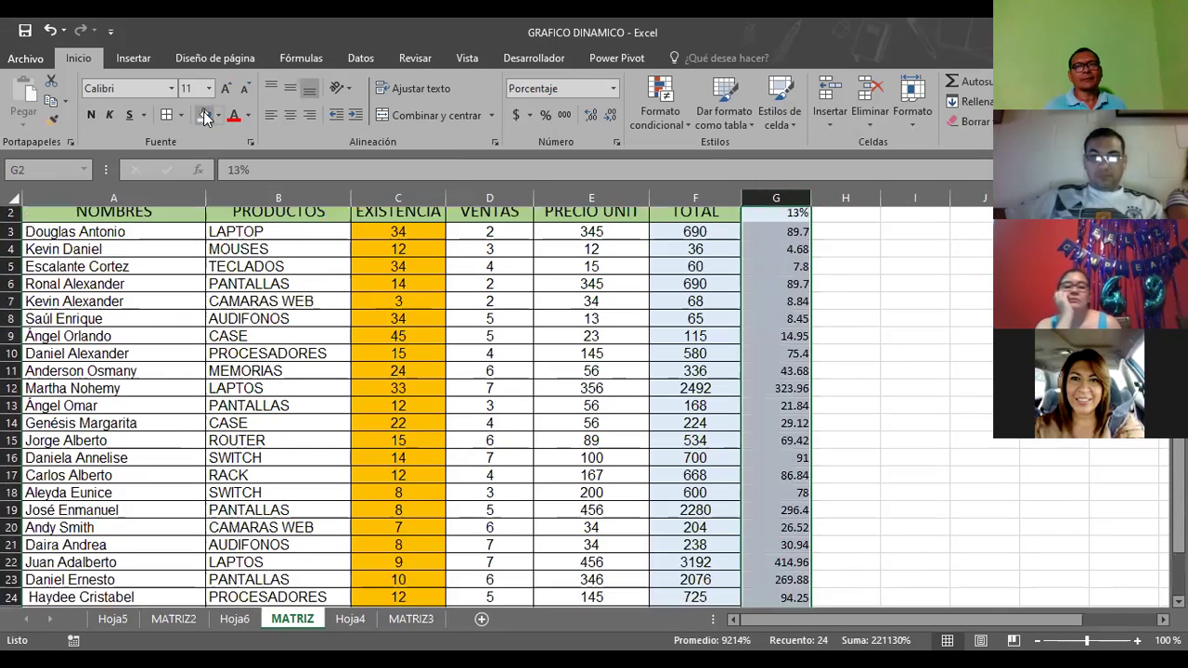
{"action": "left_click", "coordinate": [774, 239]}
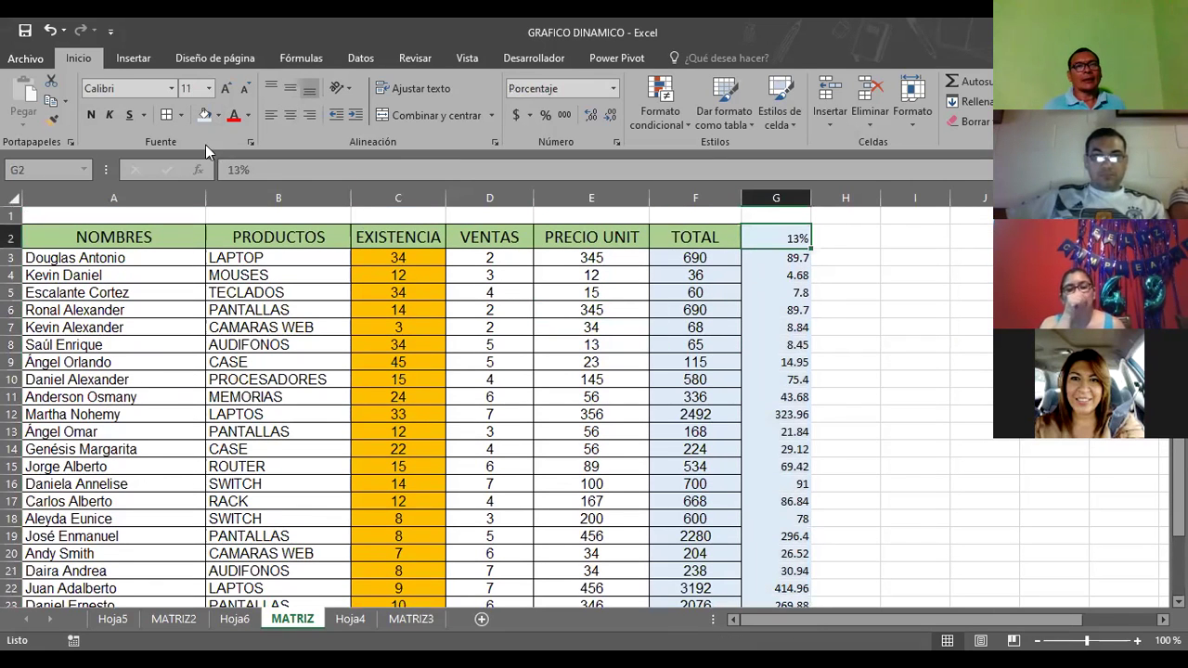
{"action": "mouse_move", "coordinate": [785, 257]}
{"action": "left_mouse_down"}
{"action": "mouse_move", "coordinate": [829, 530]}
{"action": "mouse_move", "coordinate": [764, 508]}
{"action": "left_mouse_up"}
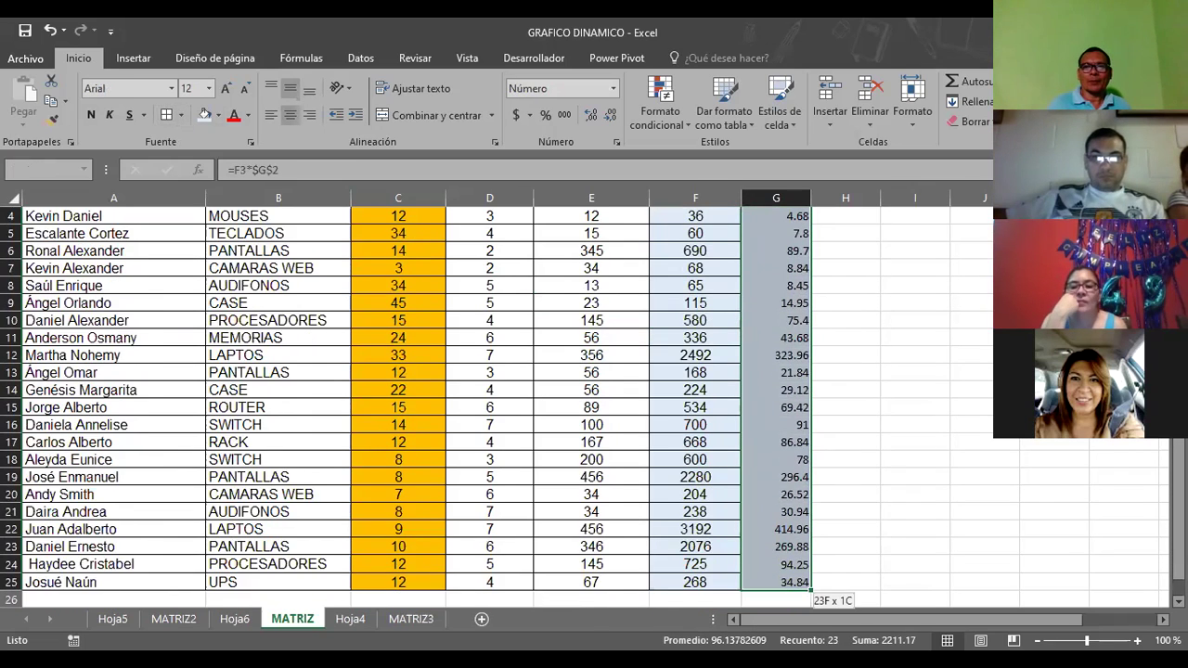
{"action": "left_click_drag", "start_coordinate": [764, 507], "coordinate": [780, 545]}
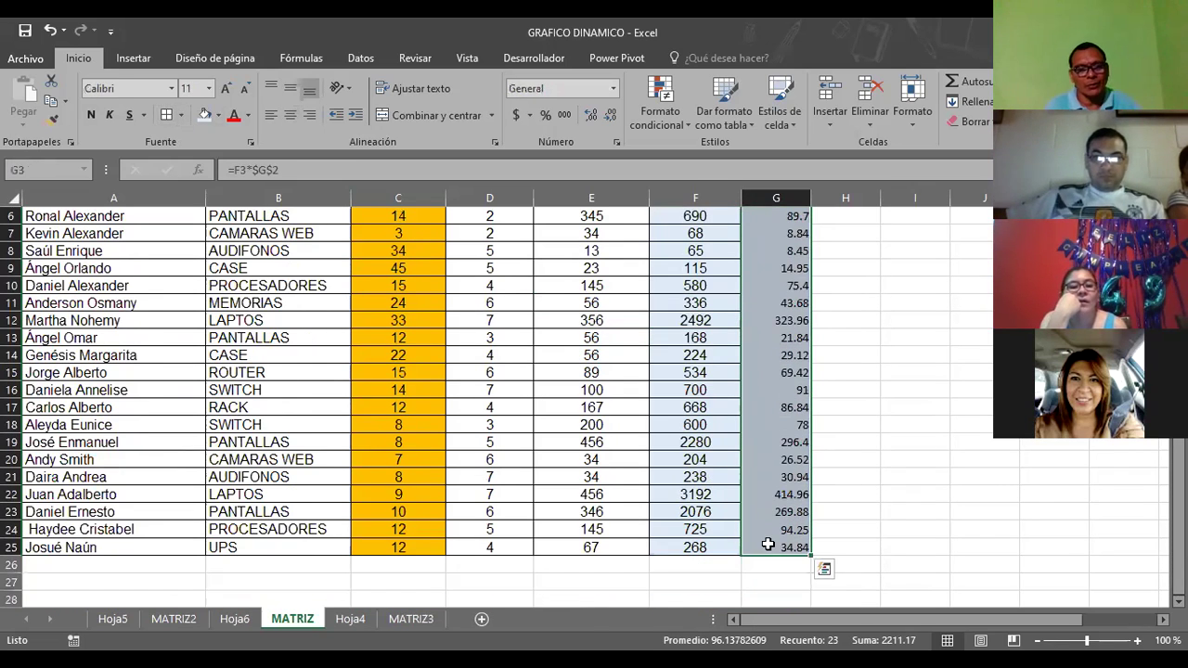
{"action": "scroll", "coordinate": [251, 371], "scroll_direction": "up", "scroll_amount": 2}
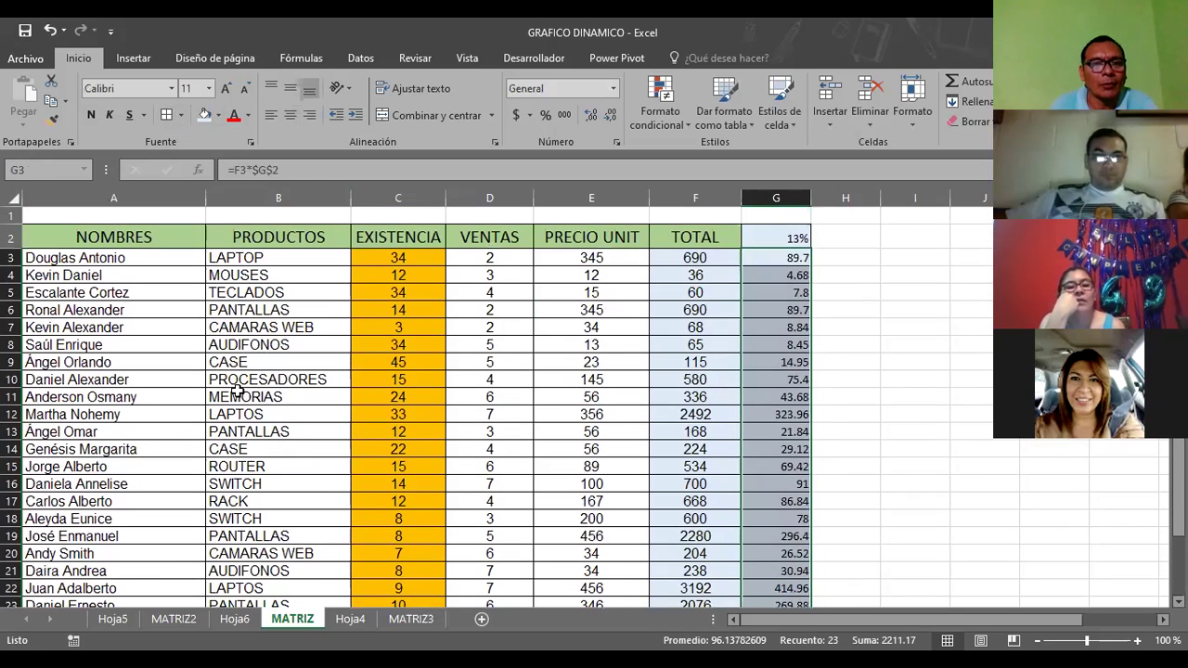
{"action": "left_click", "coordinate": [237, 380]}
{"action": "left_click_drag", "start_coordinate": [110, 240], "coordinate": [818, 536]}
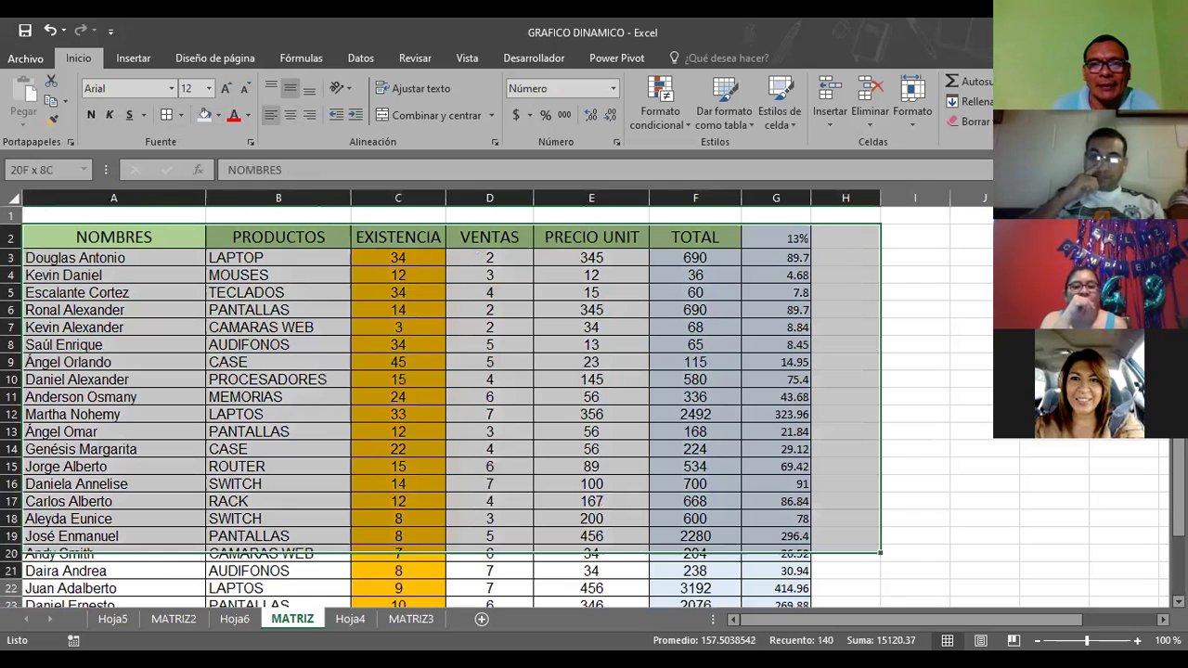
Insert a pivot table from MATRIZ!$B$2:$G$25 onto a new worksheet
{"action": "left_click_drag", "start_coordinate": [778, 490], "coordinate": [788, 497]}
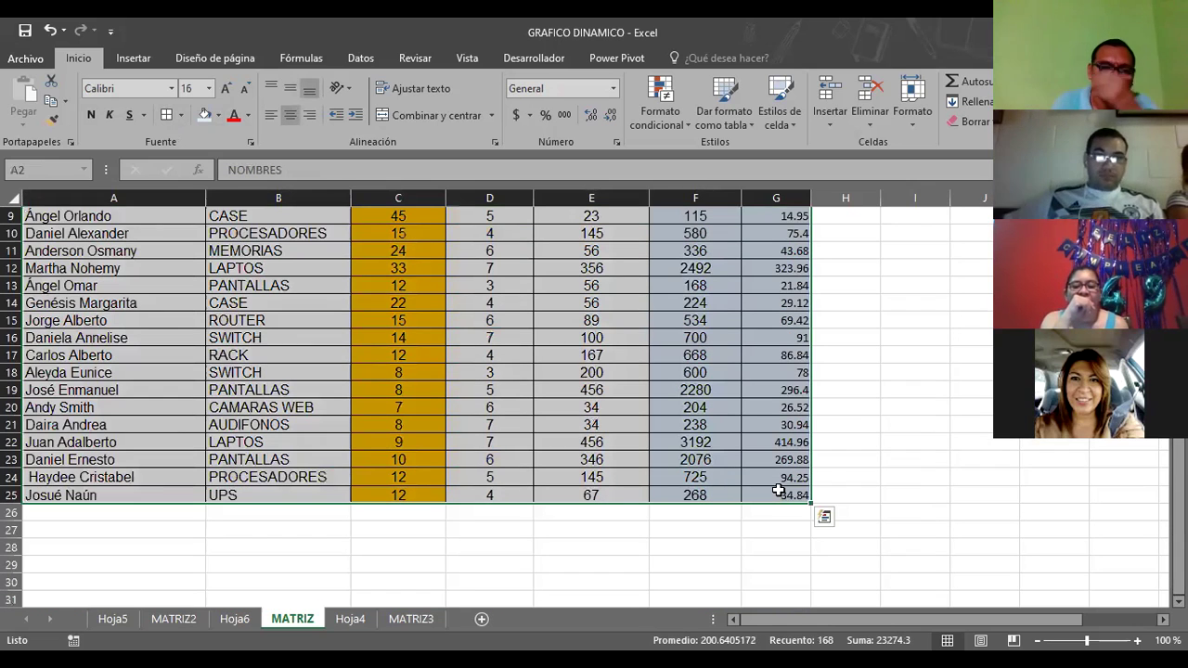
{"action": "left_click", "coordinate": [132, 57]}
{"action": "left_click", "coordinate": [26, 111]}
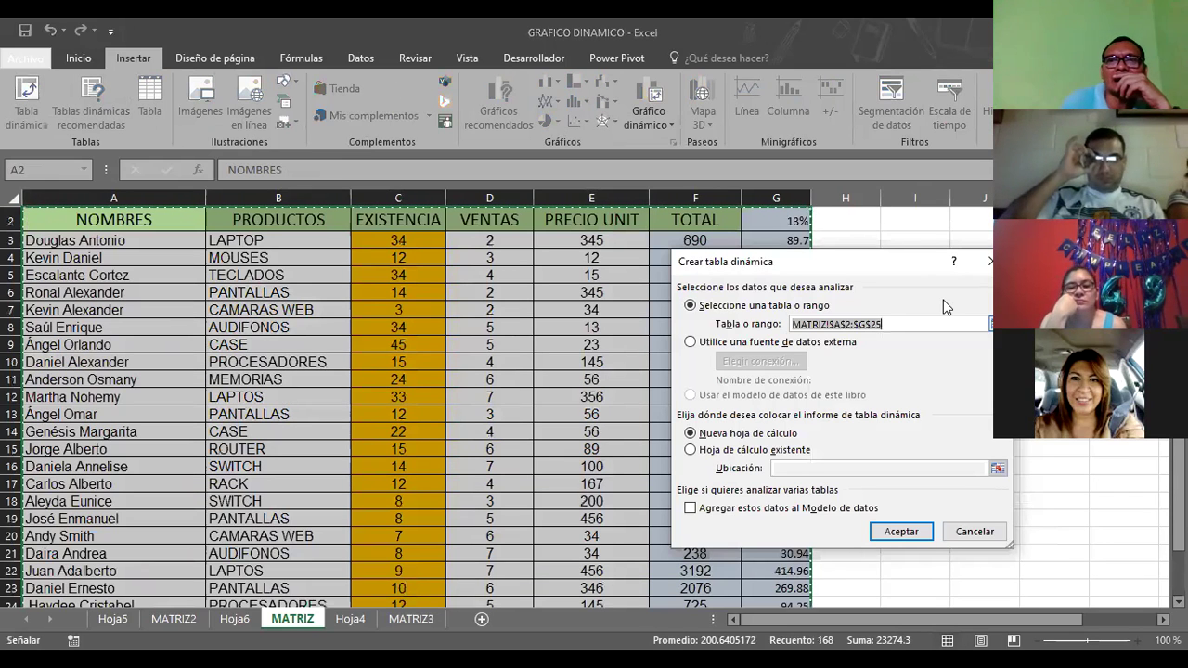
{"action": "left_click", "coordinate": [405, 243]}
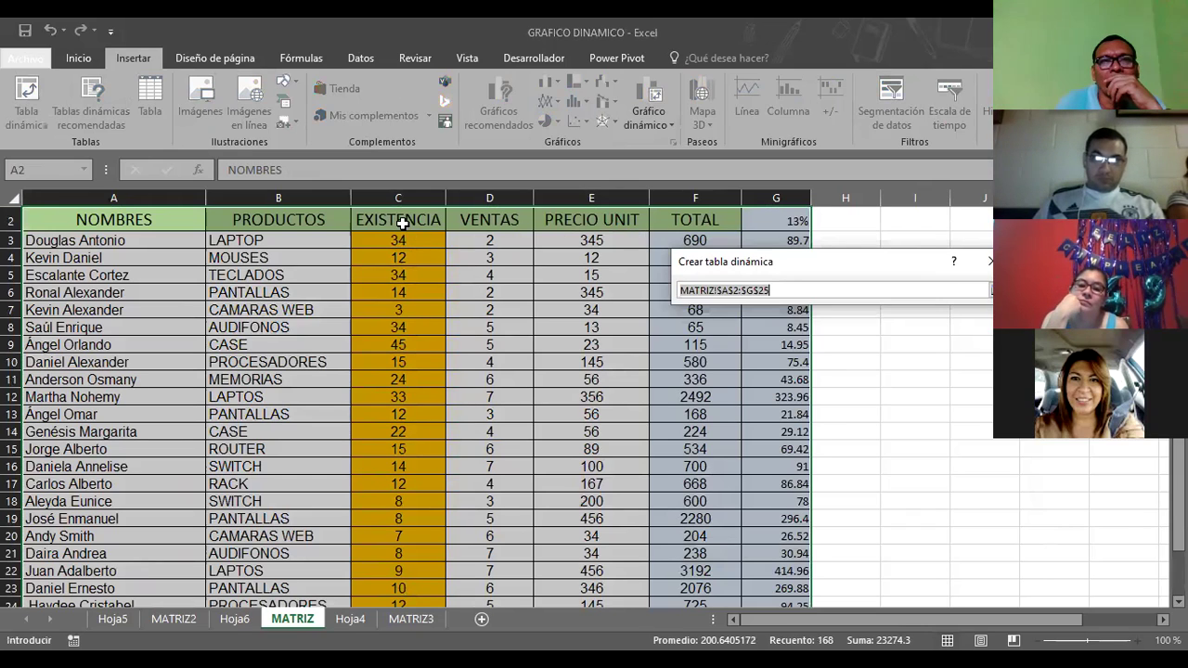
{"action": "left_click_drag", "start_coordinate": [398, 219], "coordinate": [652, 224]}
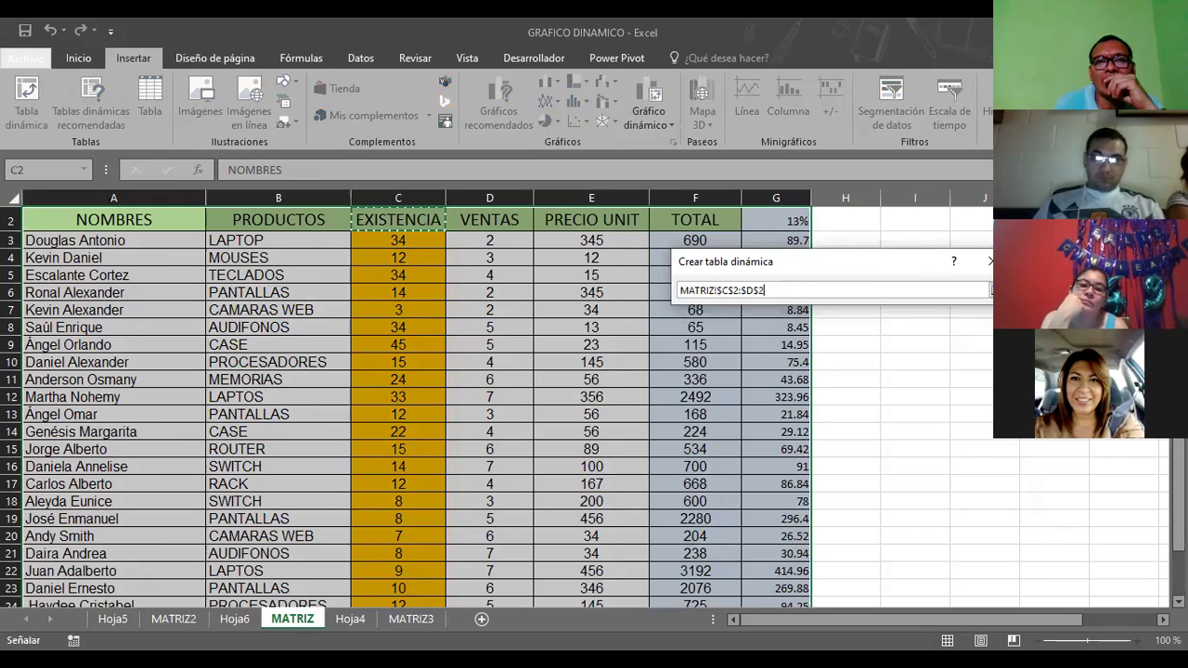
{"action": "left_click_drag", "start_coordinate": [398, 220], "coordinate": [776, 548]}
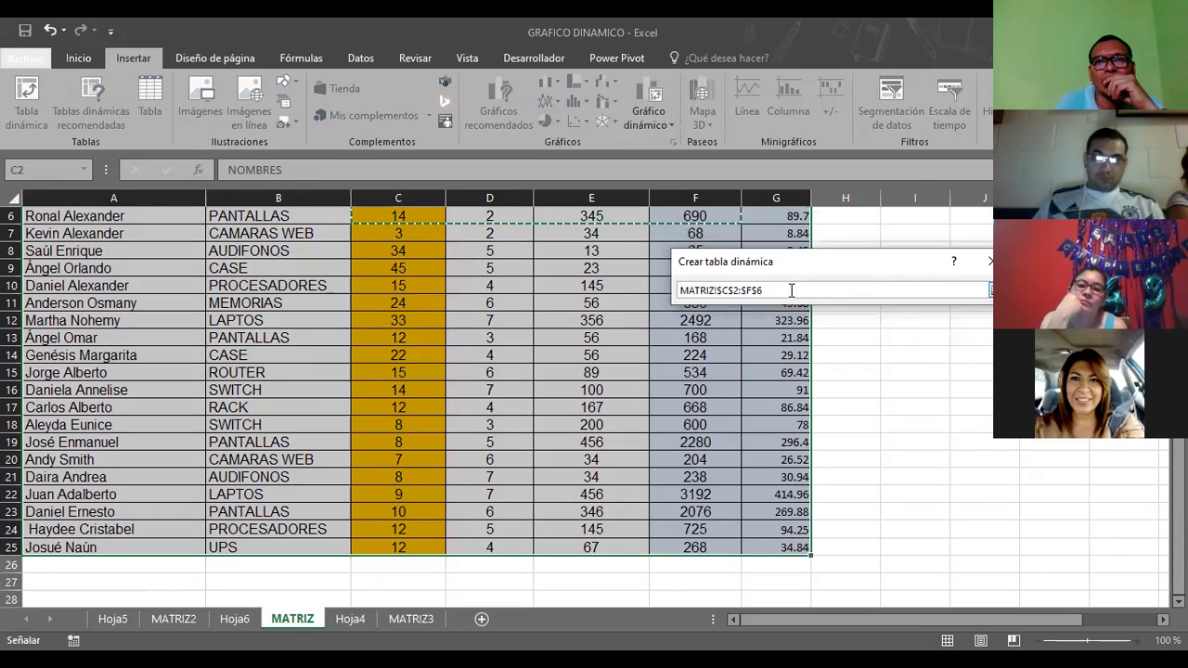
{"action": "left_click", "coordinate": [771, 288]}
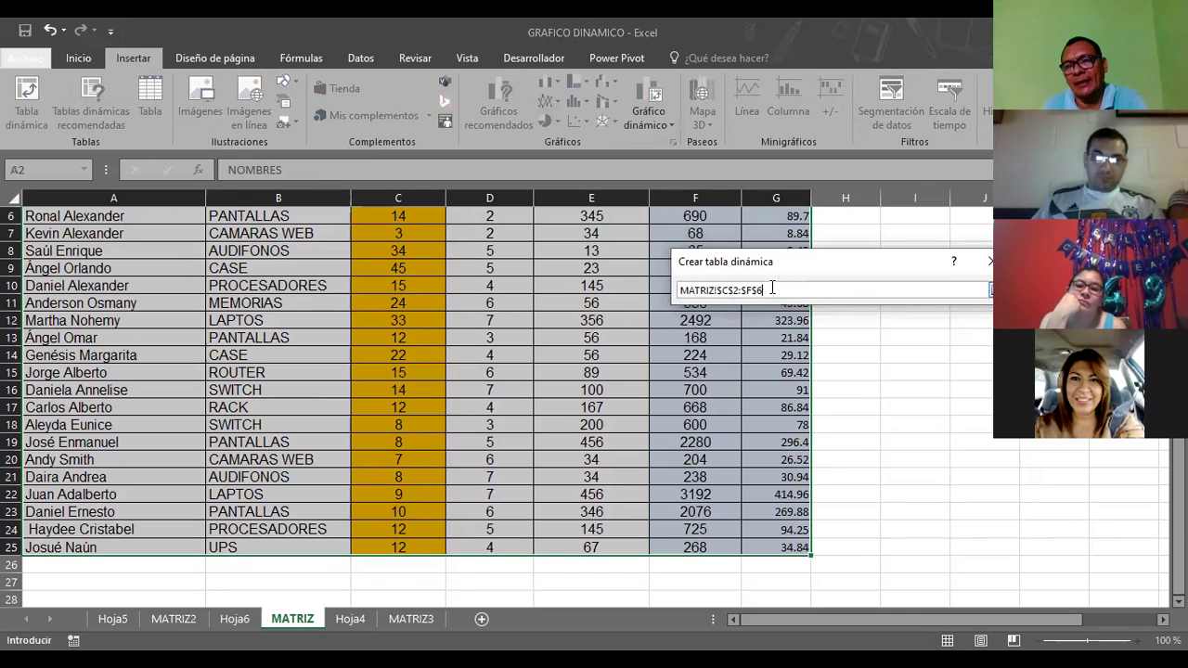
{"action": "key", "text": "BackSpace"}
{"action": "key", "text": "BackSpace"}
{"action": "key", "text": "BackSpace"}
{"action": "key", "text": "BackSpace"}
{"action": "key", "text": "BackSpace"}
{"action": "key", "text": "BackSpace"}
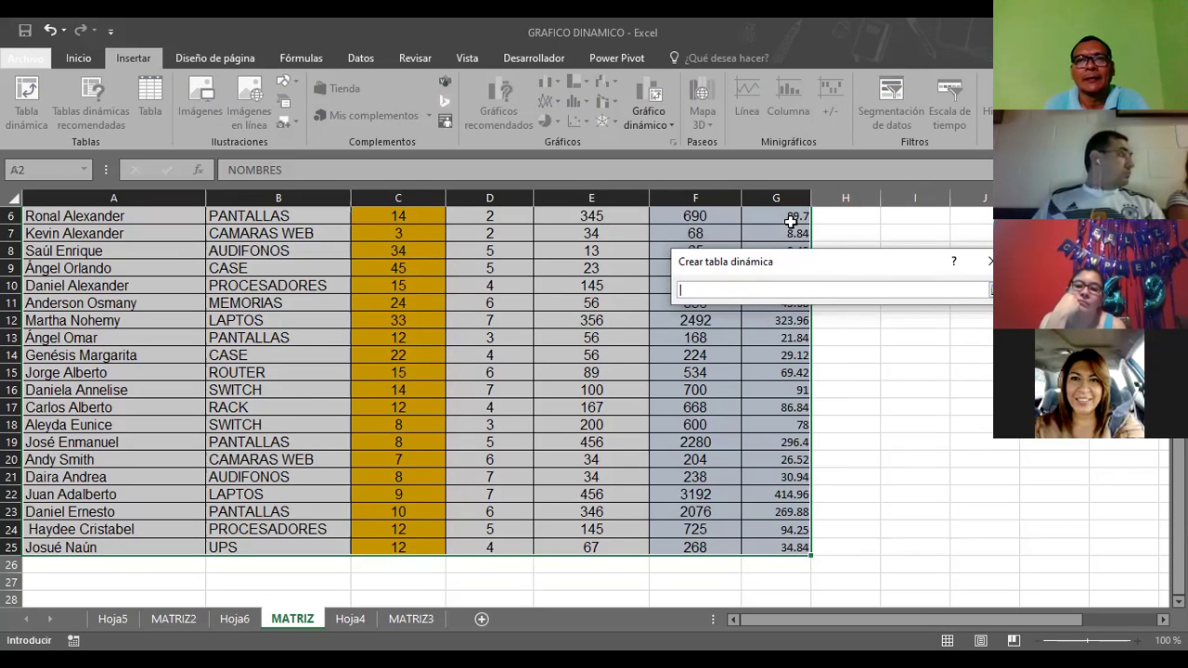
{"action": "scroll", "coordinate": [381, 234], "scroll_direction": "up", "scroll_amount": 2}
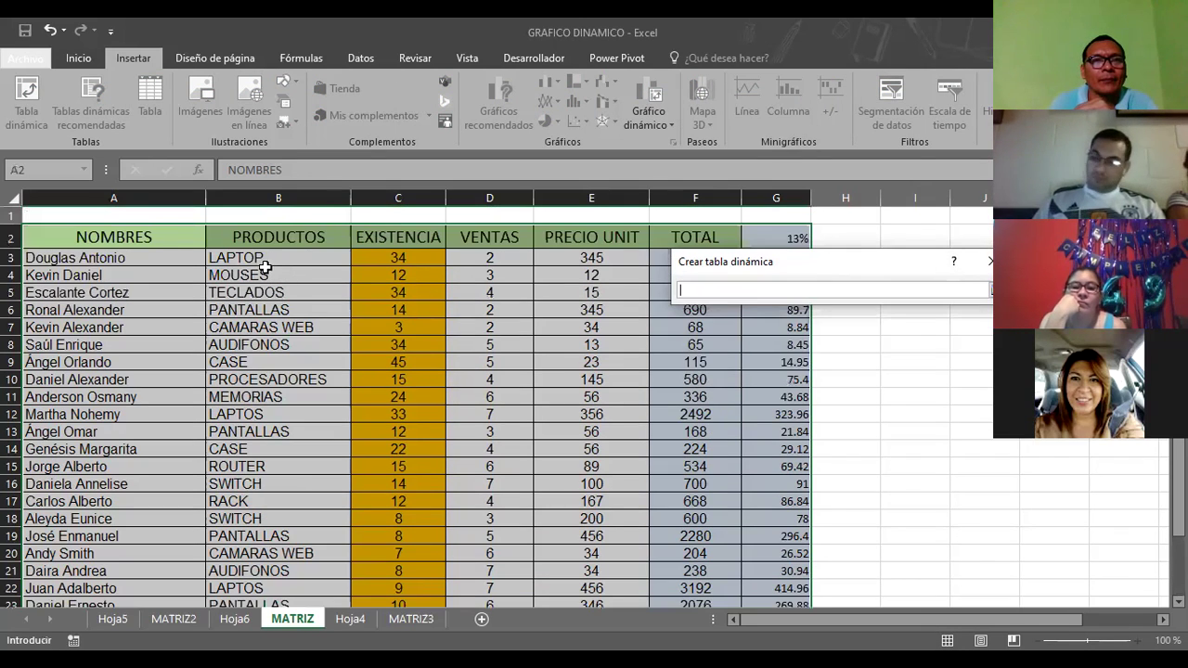
{"action": "left_click", "coordinate": [256, 237]}
{"action": "mouse_move", "coordinate": [256, 236]}
{"action": "left_mouse_down"}
{"action": "mouse_move", "coordinate": [809, 594]}
{"action": "mouse_move", "coordinate": [754, 507]}
{"action": "mouse_move", "coordinate": [770, 518]}
{"action": "left_mouse_up"}
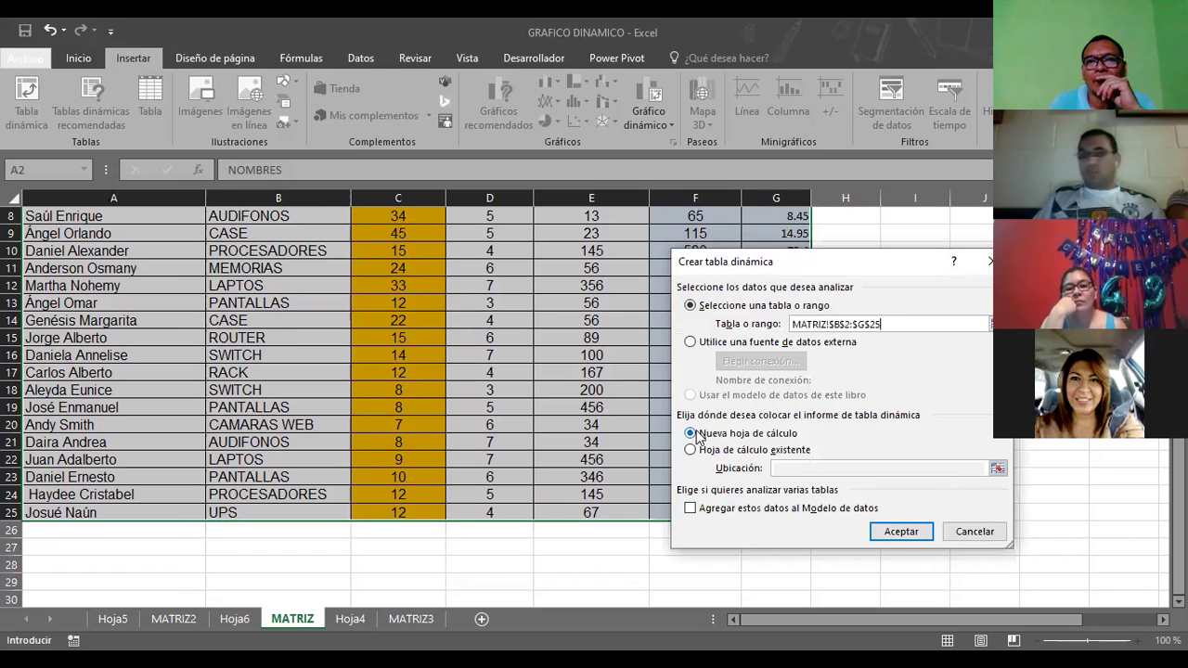
{"action": "left_click", "coordinate": [905, 533]}
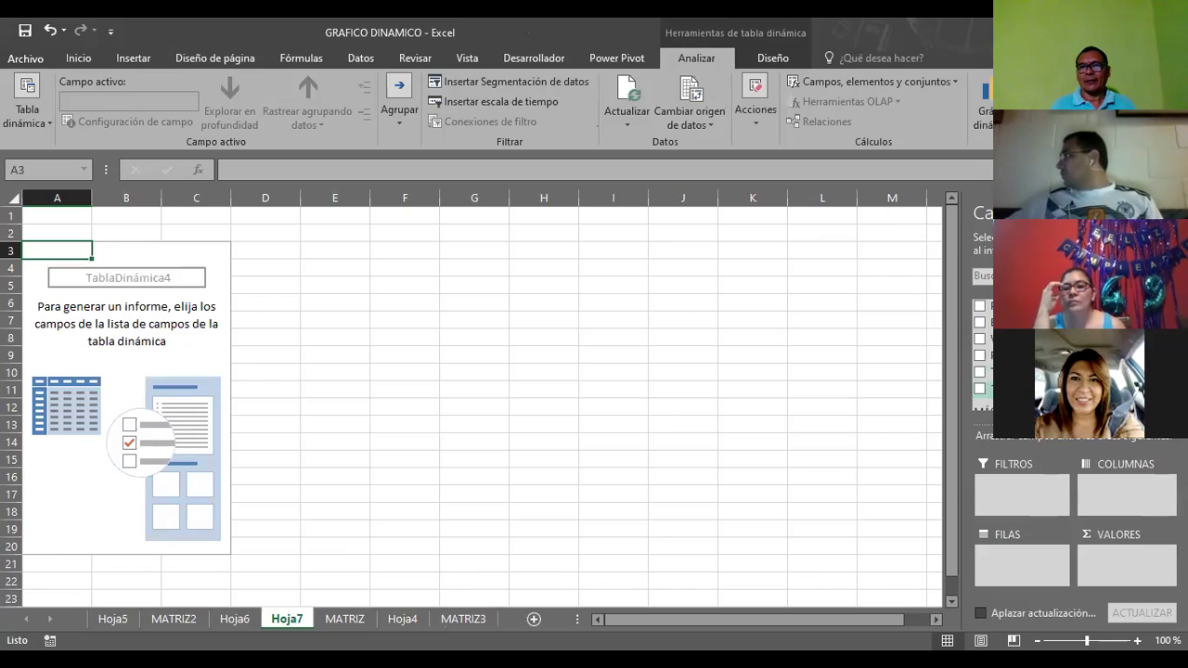
Place 13% in Values, PRODUCTOS in Filters and TOTAL in Columns
{"action": "left_click_drag", "start_coordinate": [1003, 388], "coordinate": [1121, 556]}
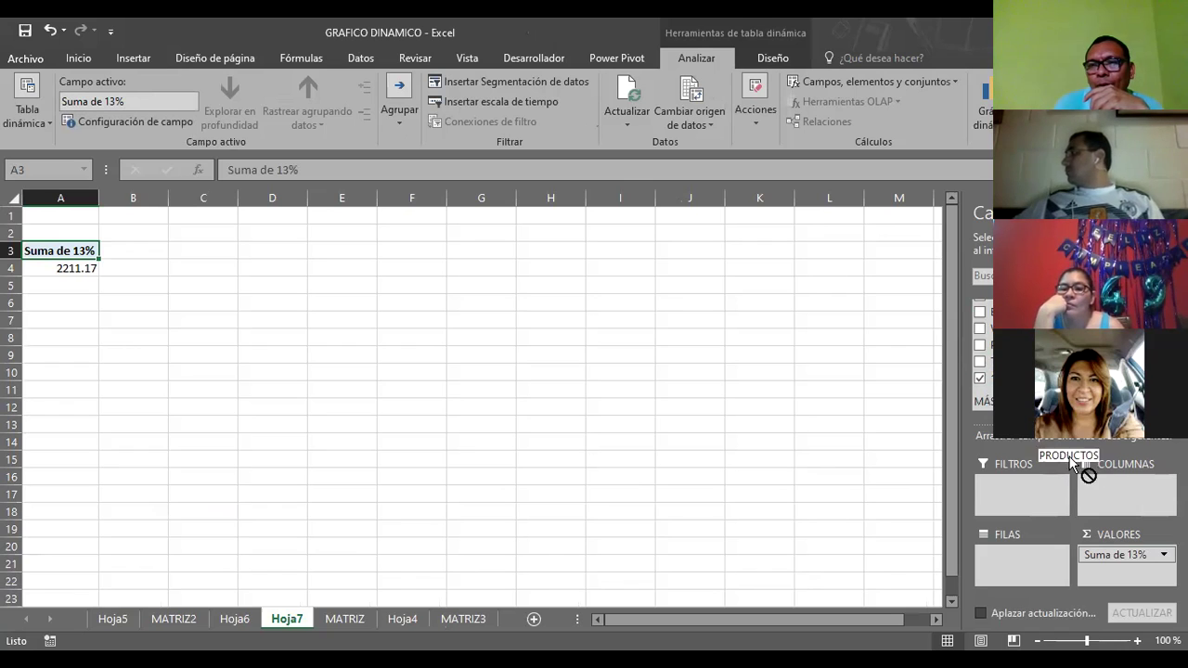
{"action": "left_click_drag", "start_coordinate": [986, 306], "coordinate": [1028, 481]}
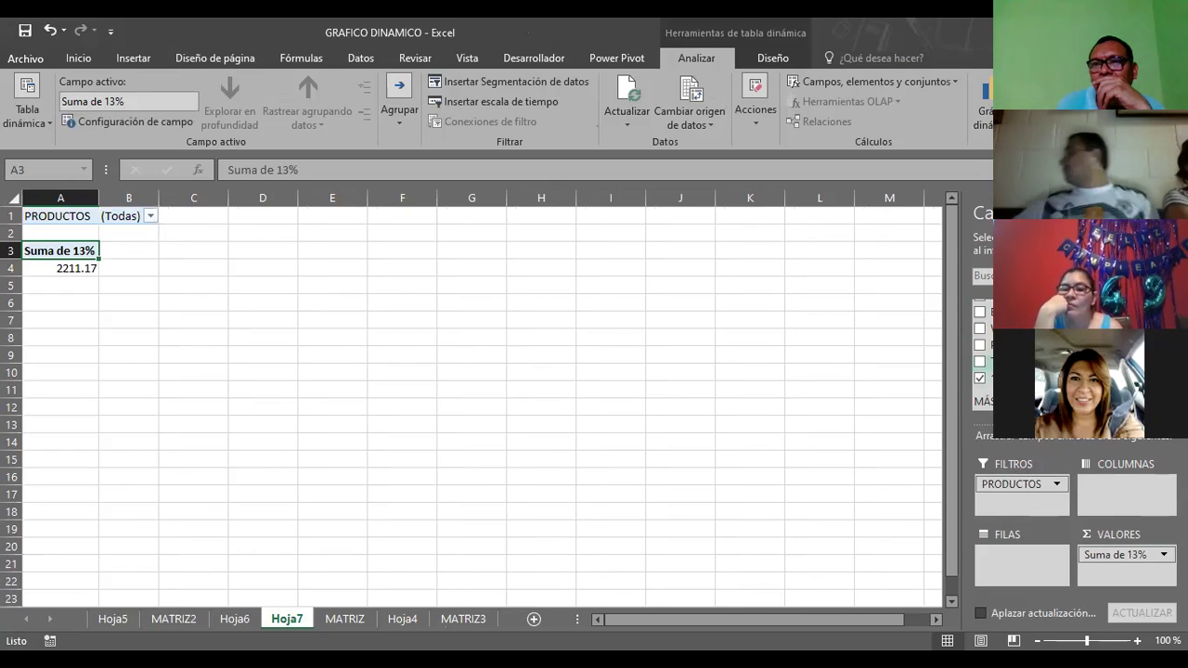
{"action": "left_click_drag", "start_coordinate": [981, 365], "coordinate": [1123, 488]}
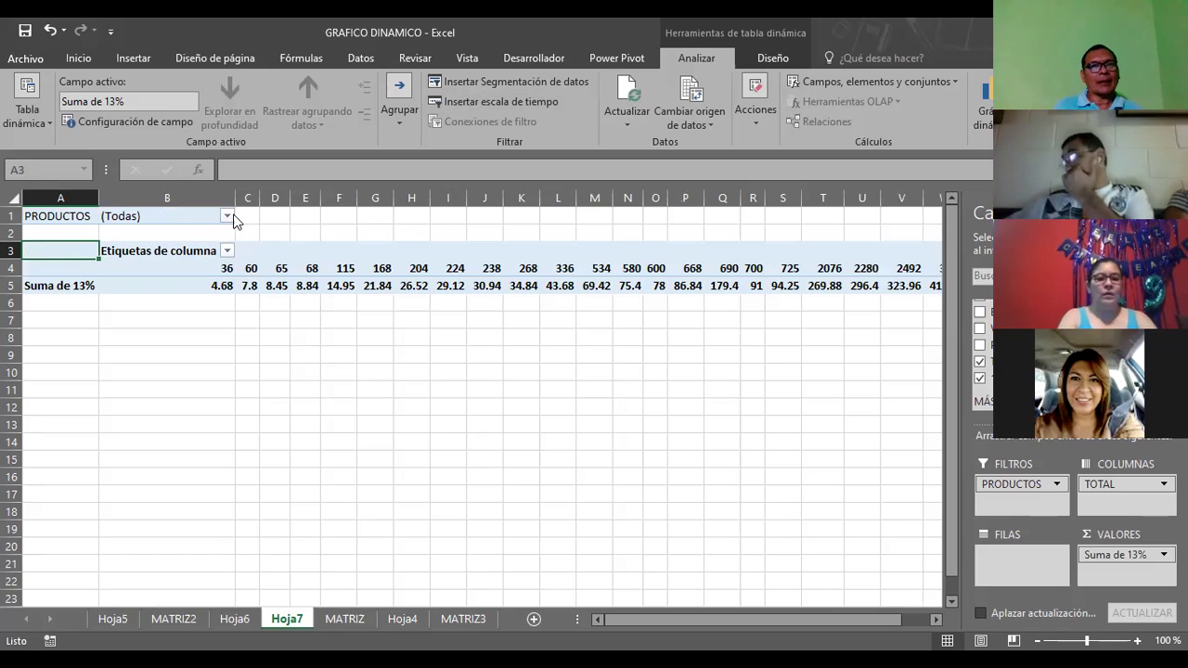
Filter PRODUCTOS to PROCESADORES, LAPTOS and MOUSES, giving a 913.25 grand total
{"action": "left_click", "coordinate": [228, 217]}
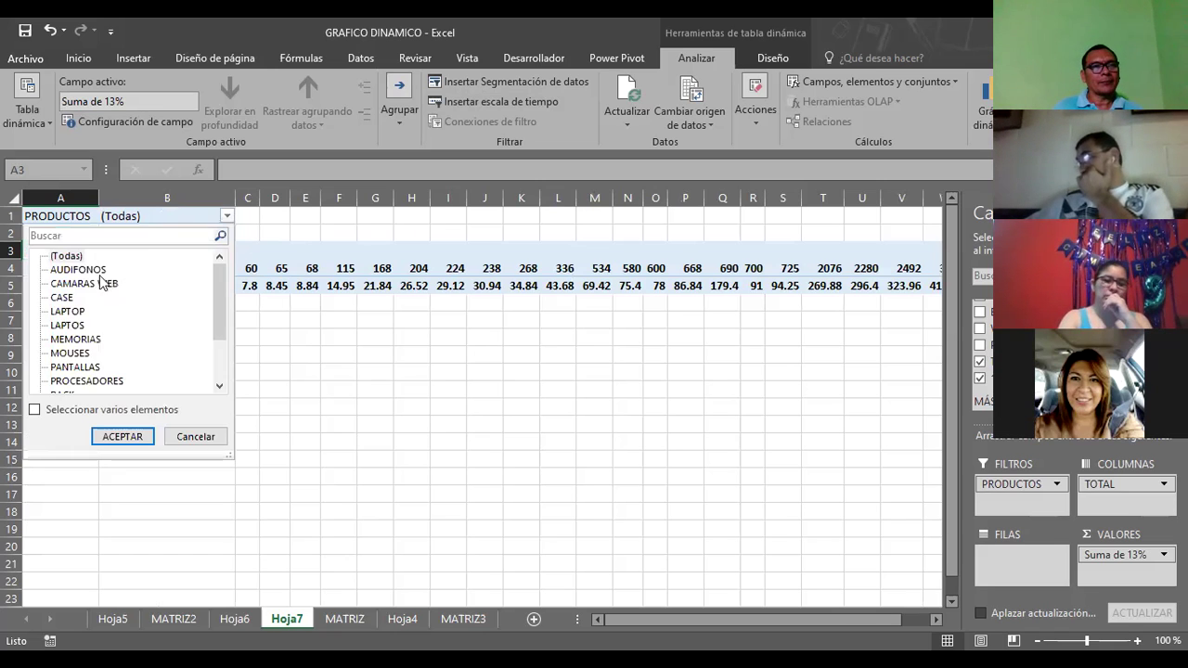
{"action": "left_click", "coordinate": [70, 256]}
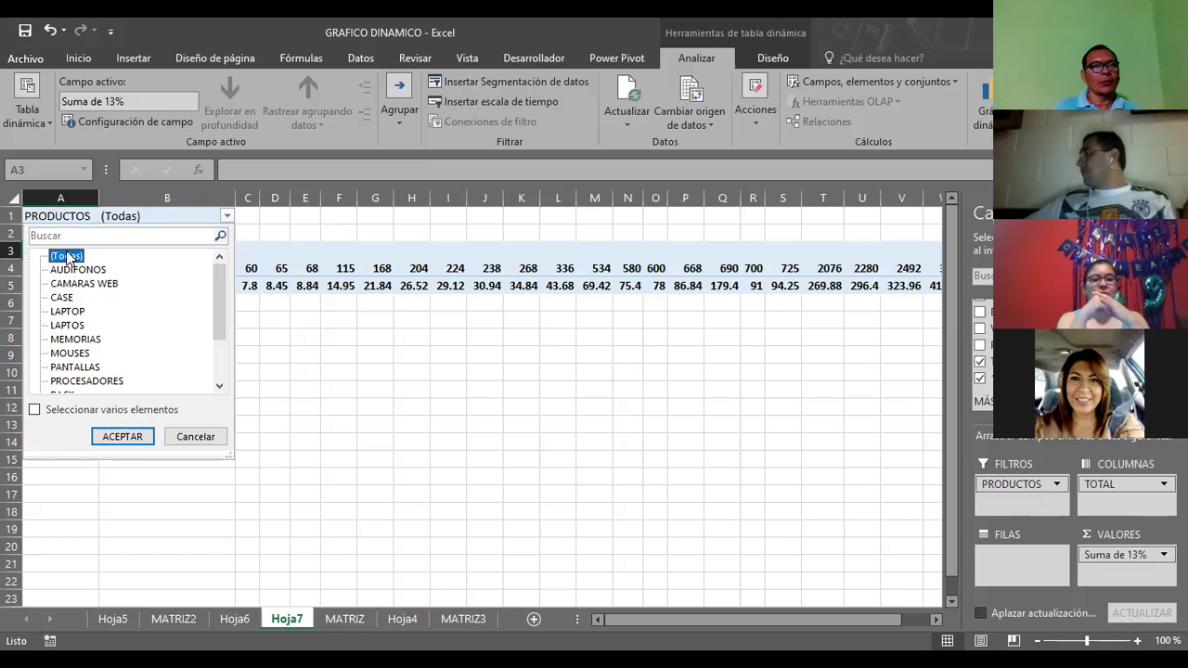
{"action": "left_click", "coordinate": [34, 409]}
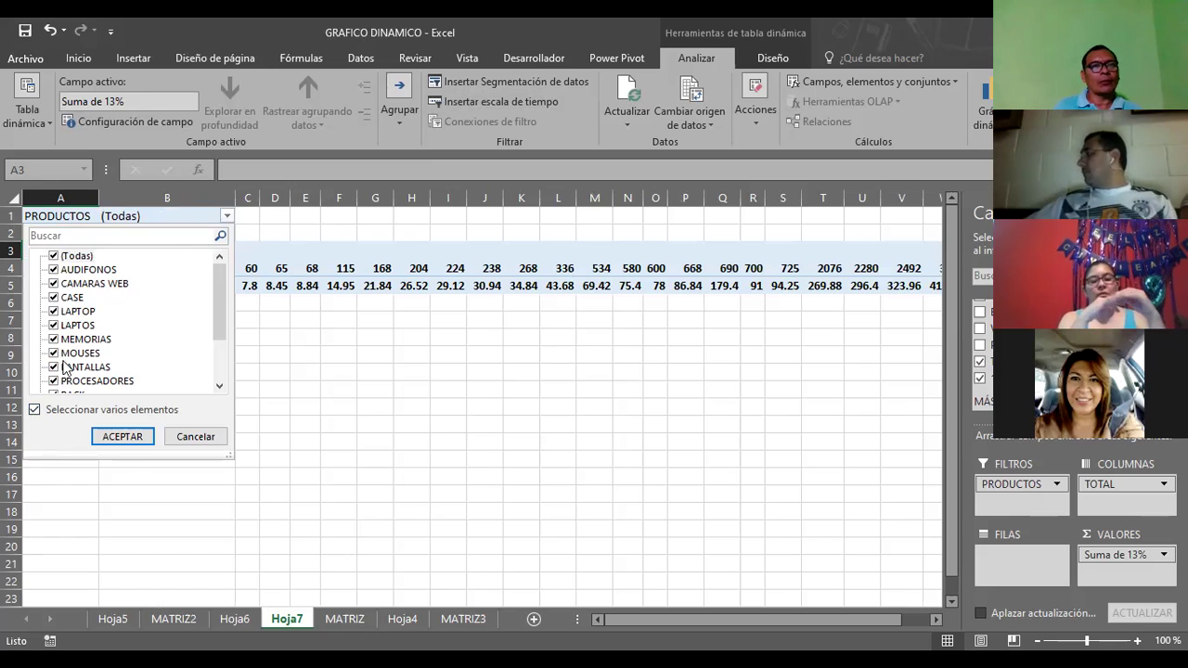
{"action": "left_click", "coordinate": [54, 256]}
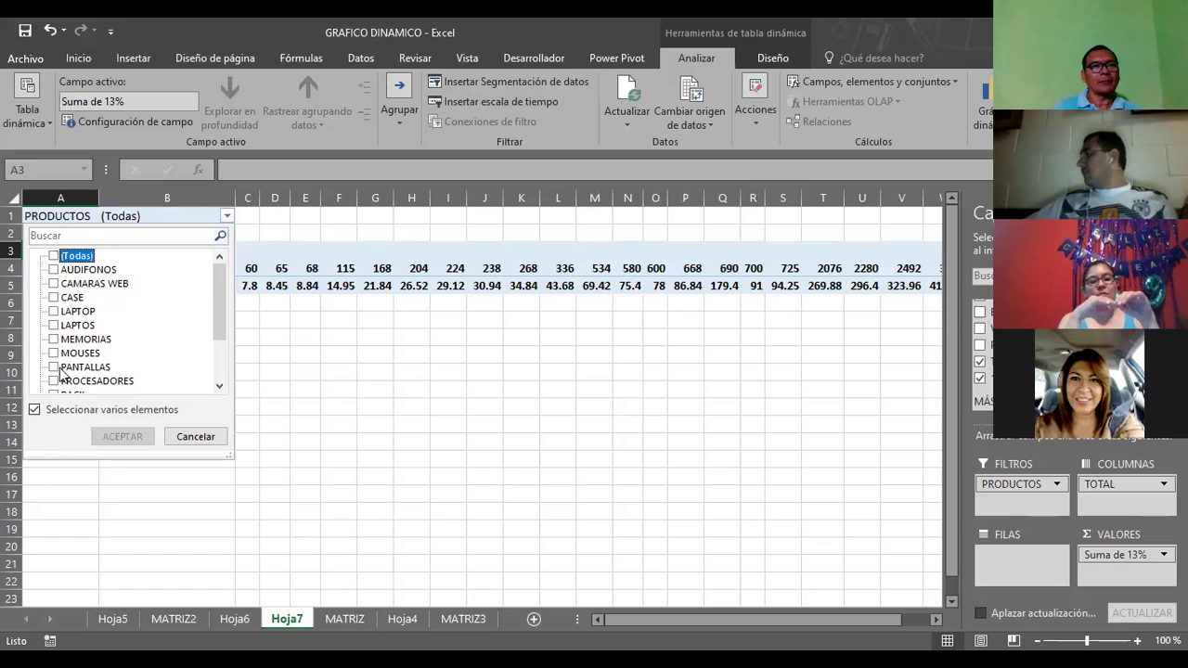
{"action": "left_click", "coordinate": [53, 380]}
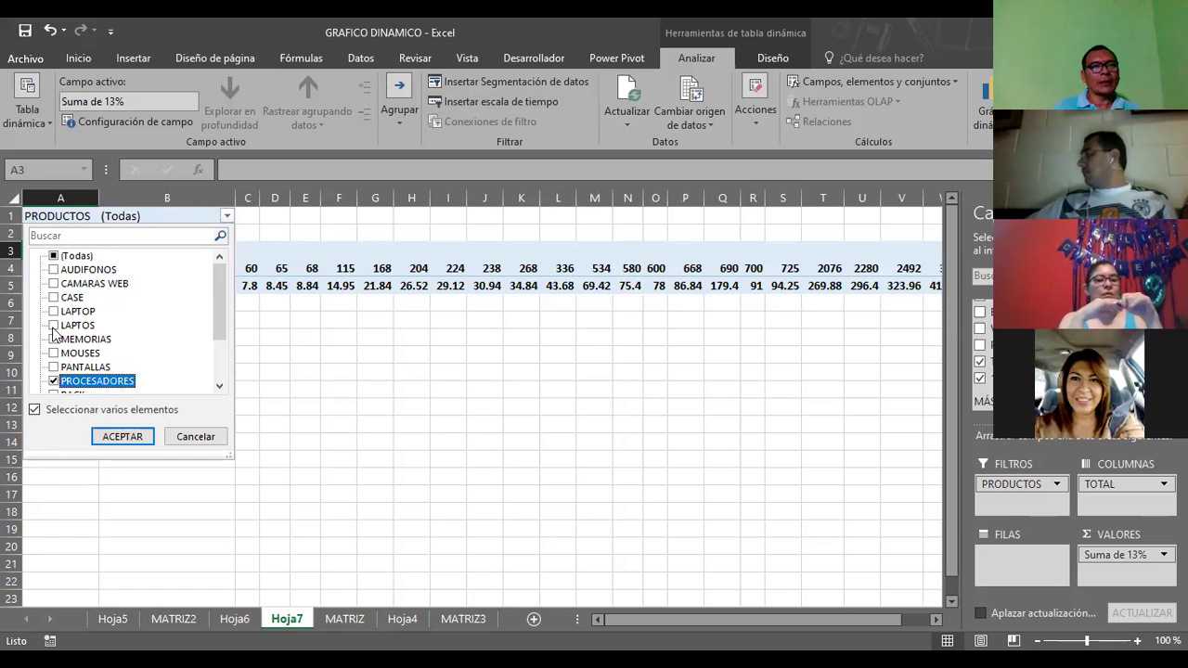
{"action": "left_click", "coordinate": [54, 325]}
{"action": "left_click", "coordinate": [54, 352]}
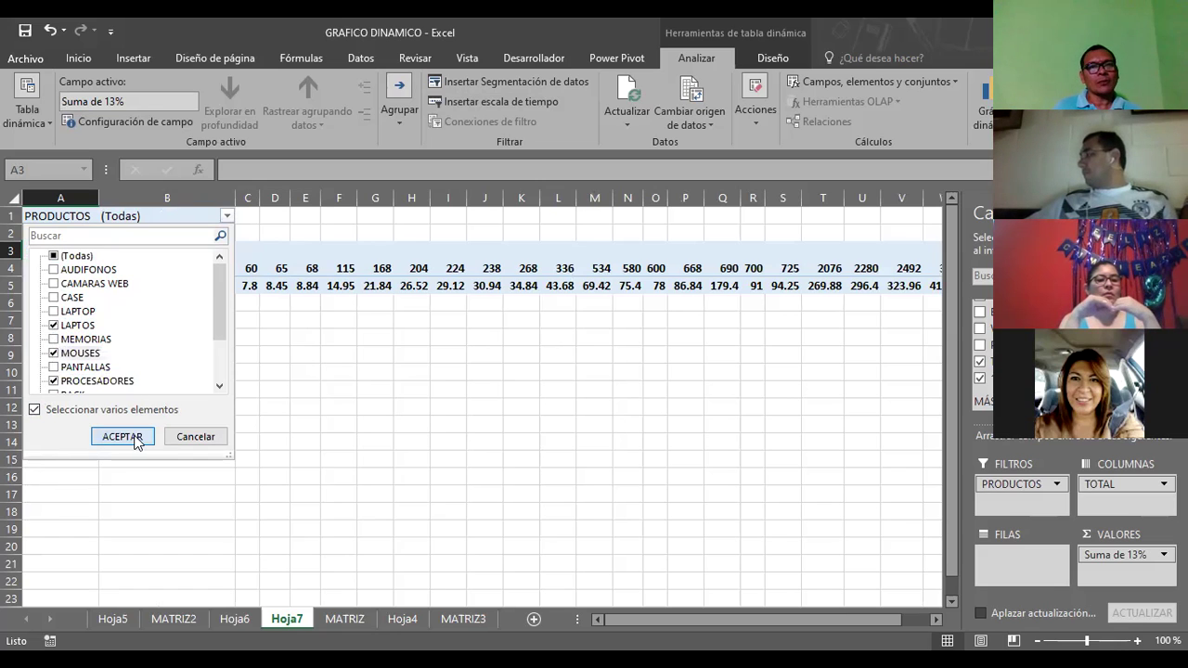
{"action": "left_click", "coordinate": [123, 436]}
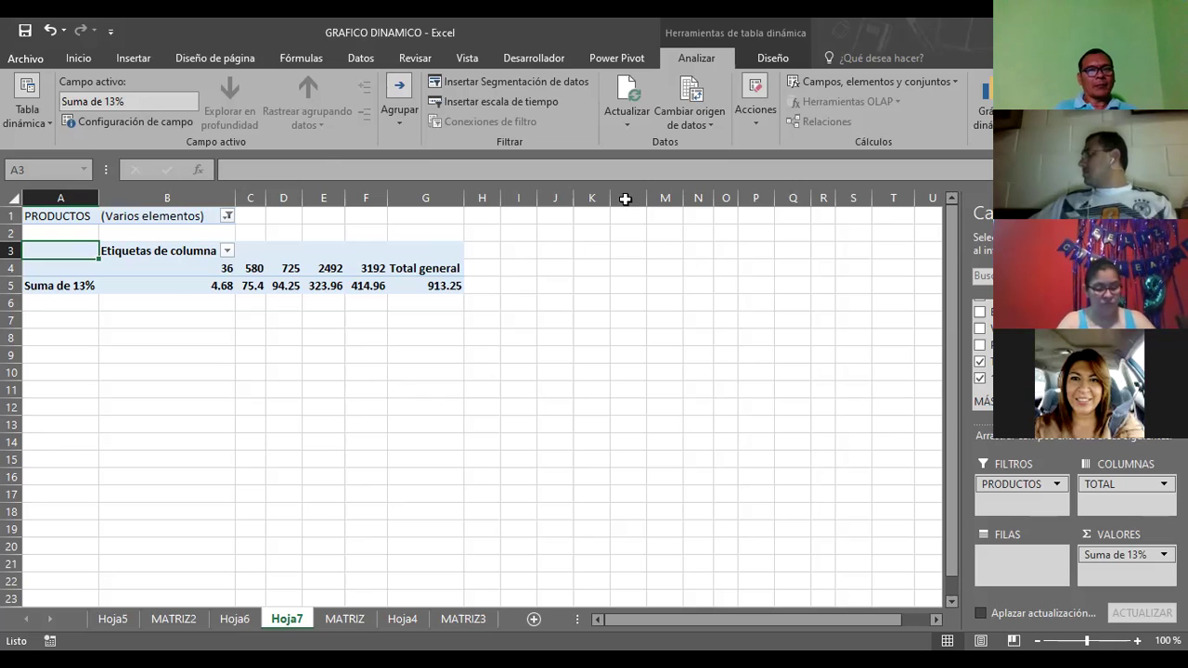
{"action": "left_click", "coordinate": [180, 285]}
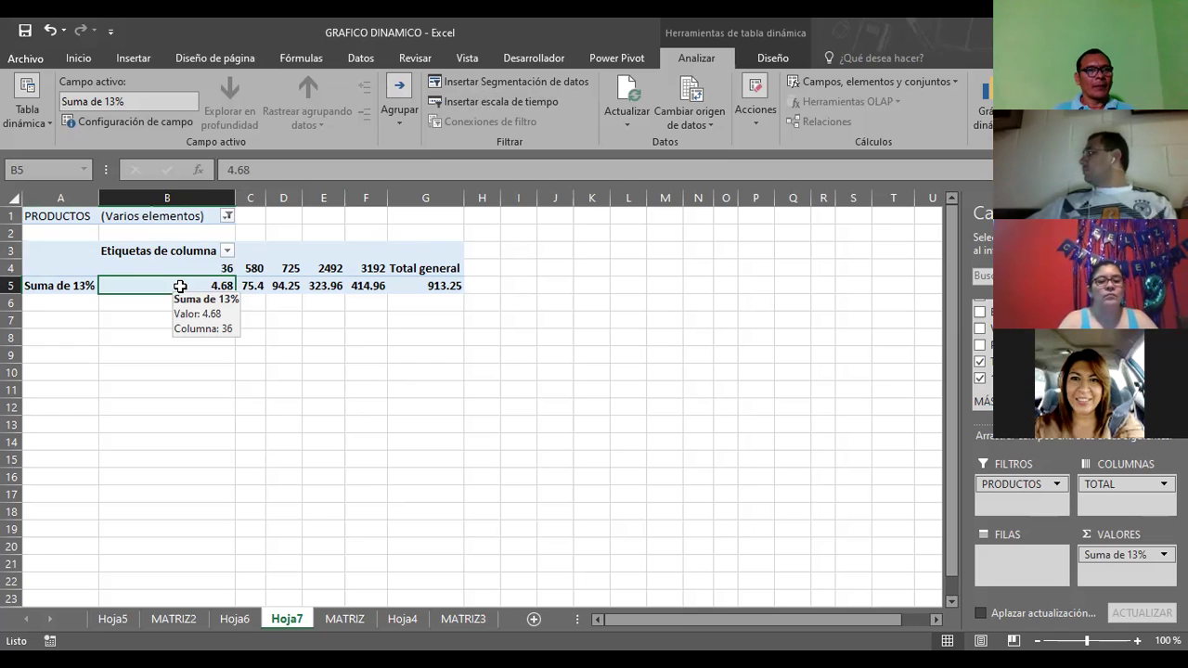
{"action": "left_click", "coordinate": [178, 306]}
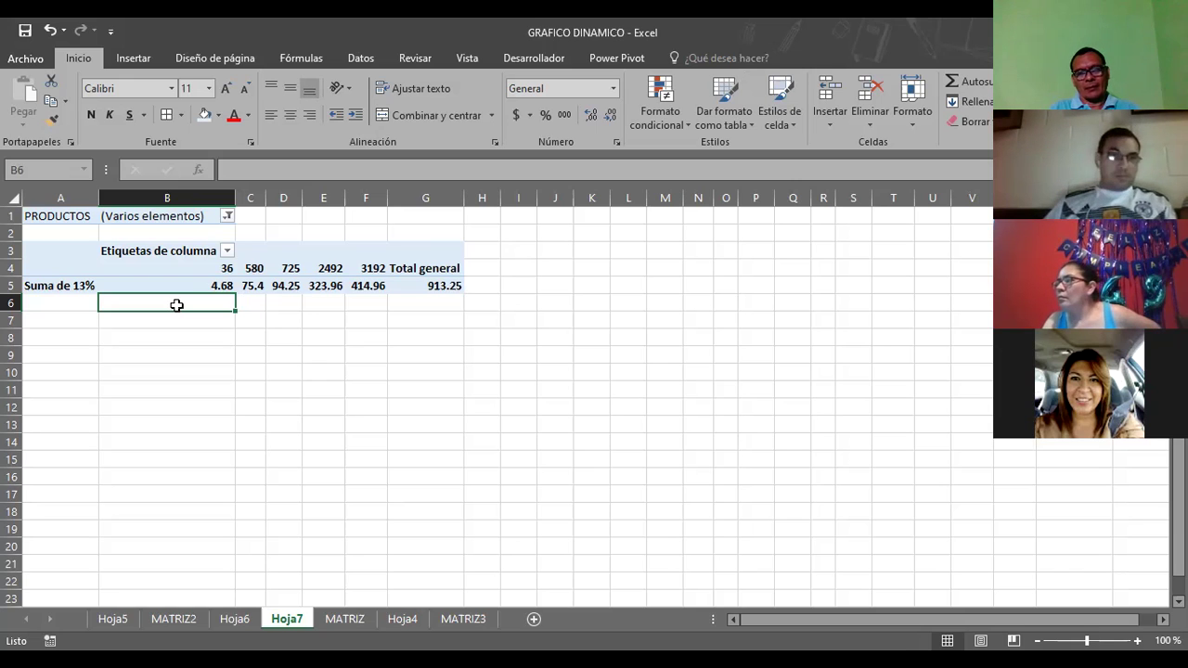
Enter an IMPORTARDATOSDINAMICOS formula doubling B5 in B6 (9.36) and fill it to G6
{"action": "type", "text": "="}
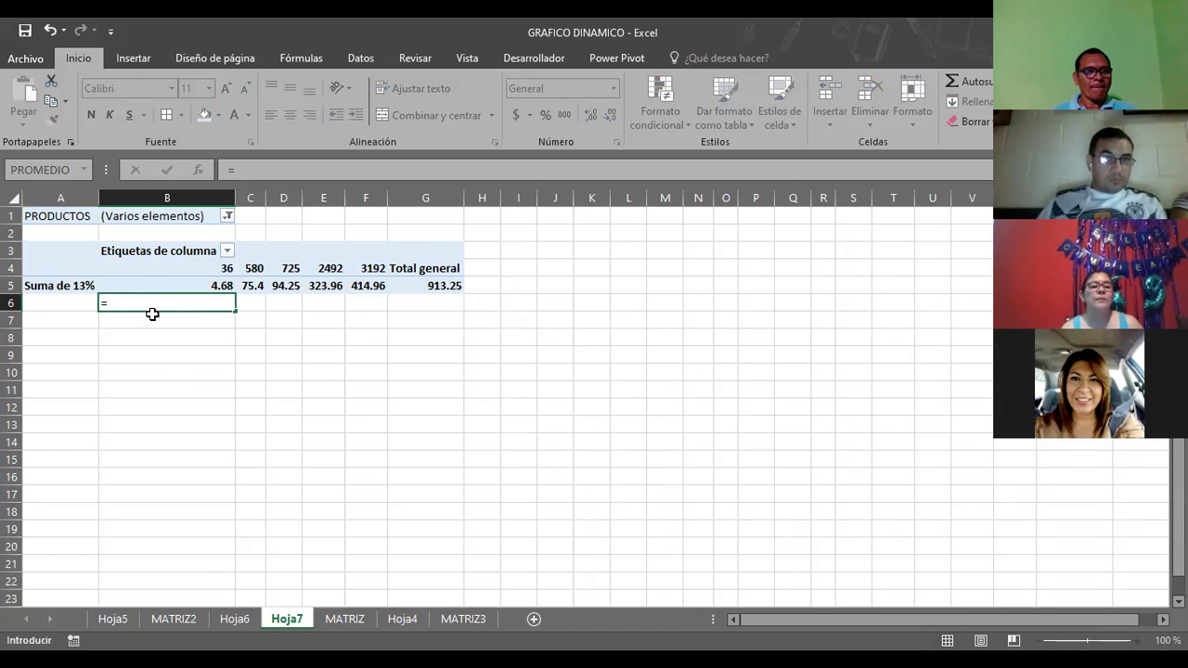
{"action": "left_click", "coordinate": [164, 281]}
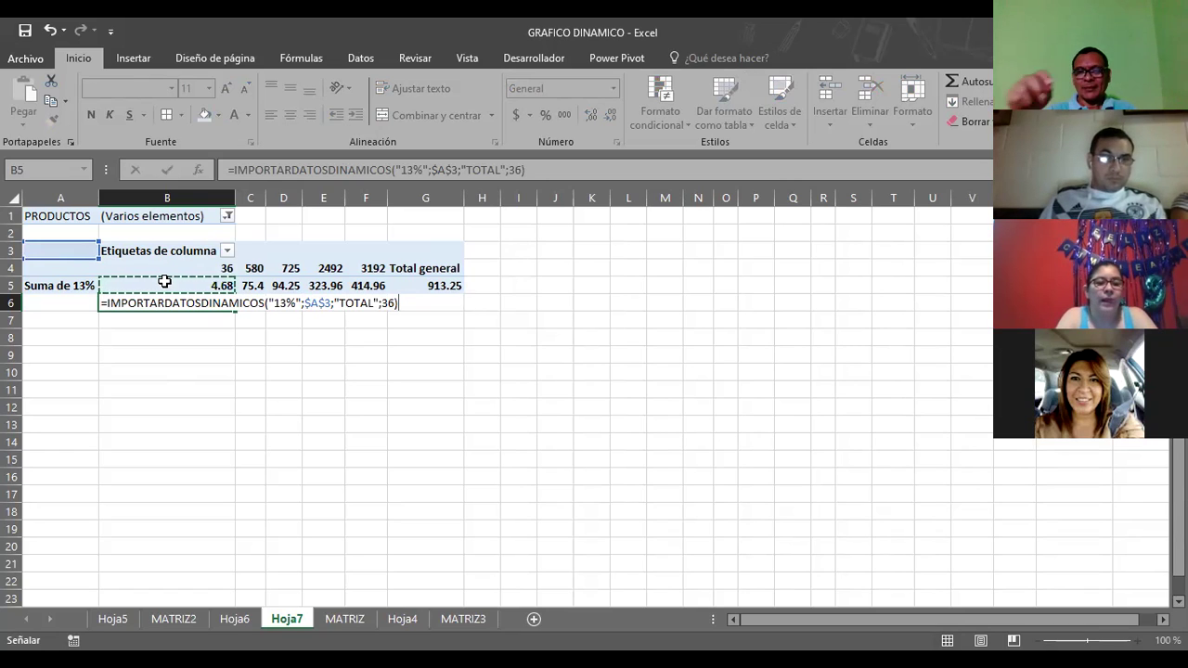
{"action": "type", "text": "*2"}
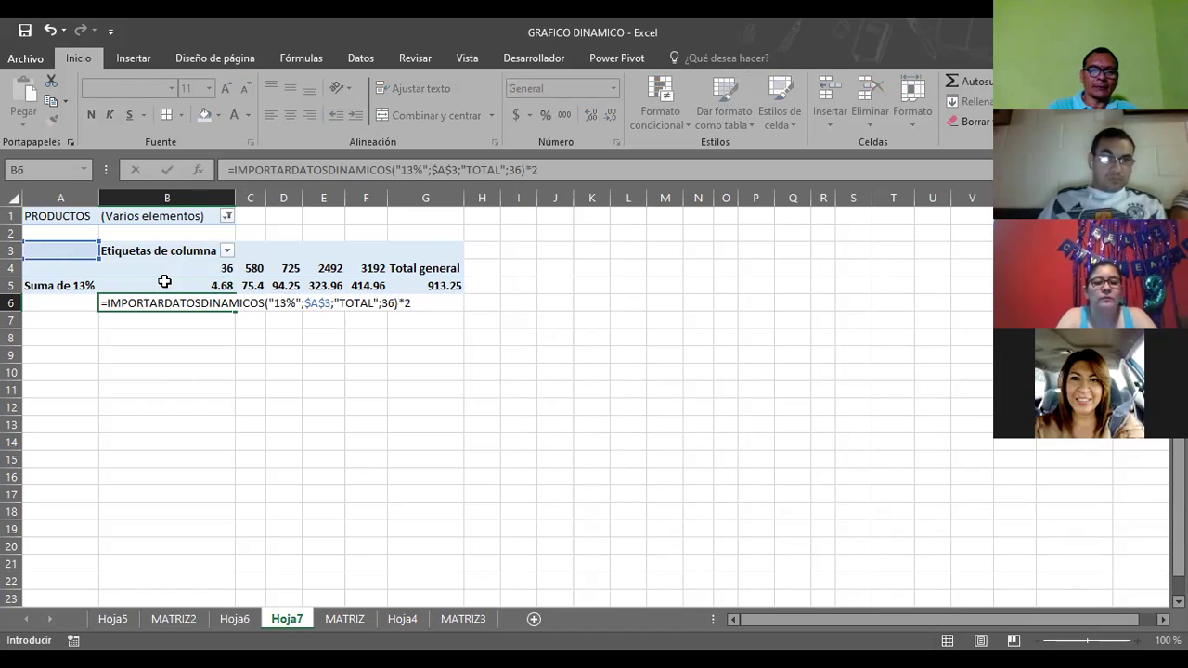
{"action": "key", "text": "Return"}
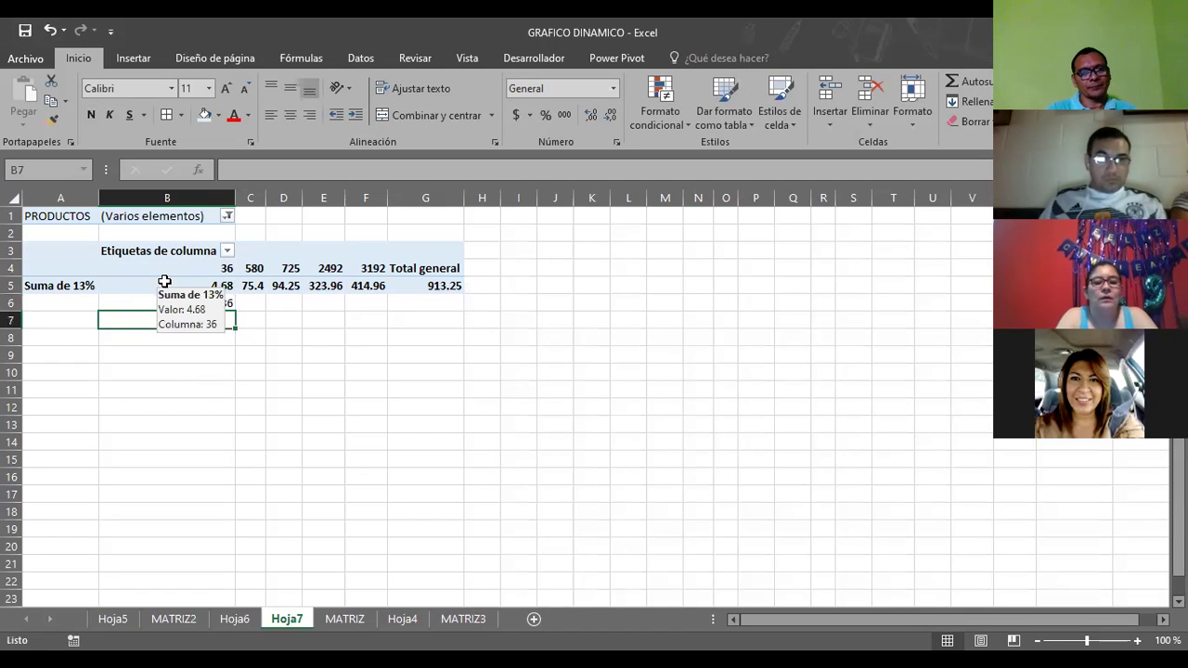
{"action": "key", "text": "Down"}
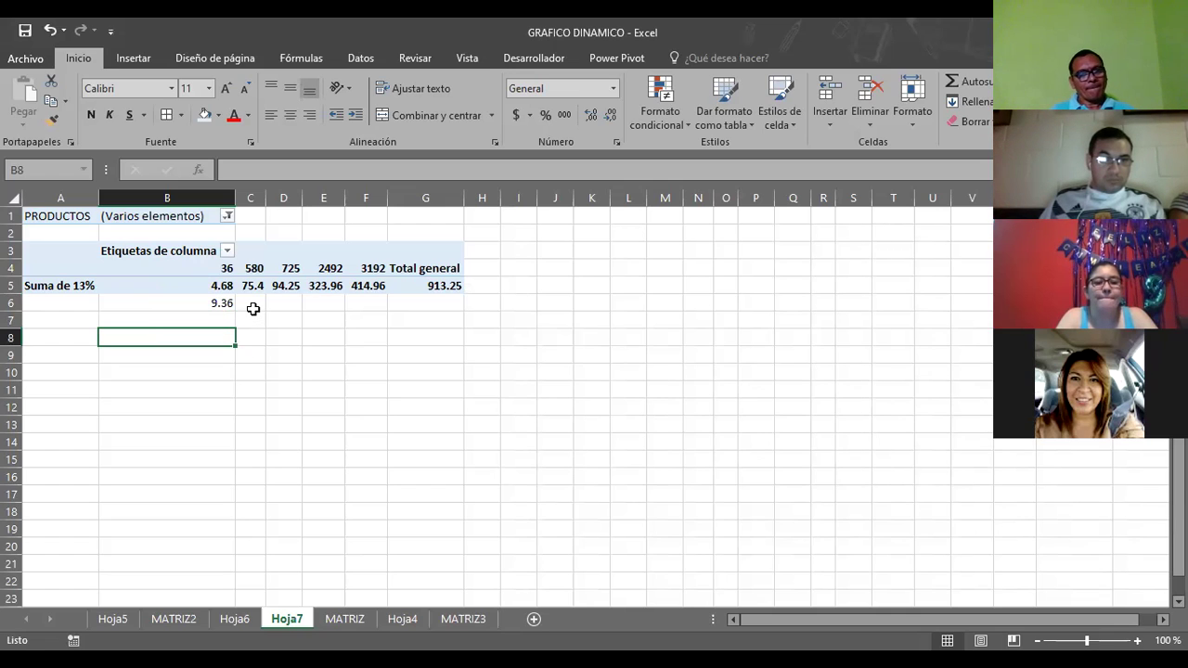
{"action": "left_click", "coordinate": [214, 305]}
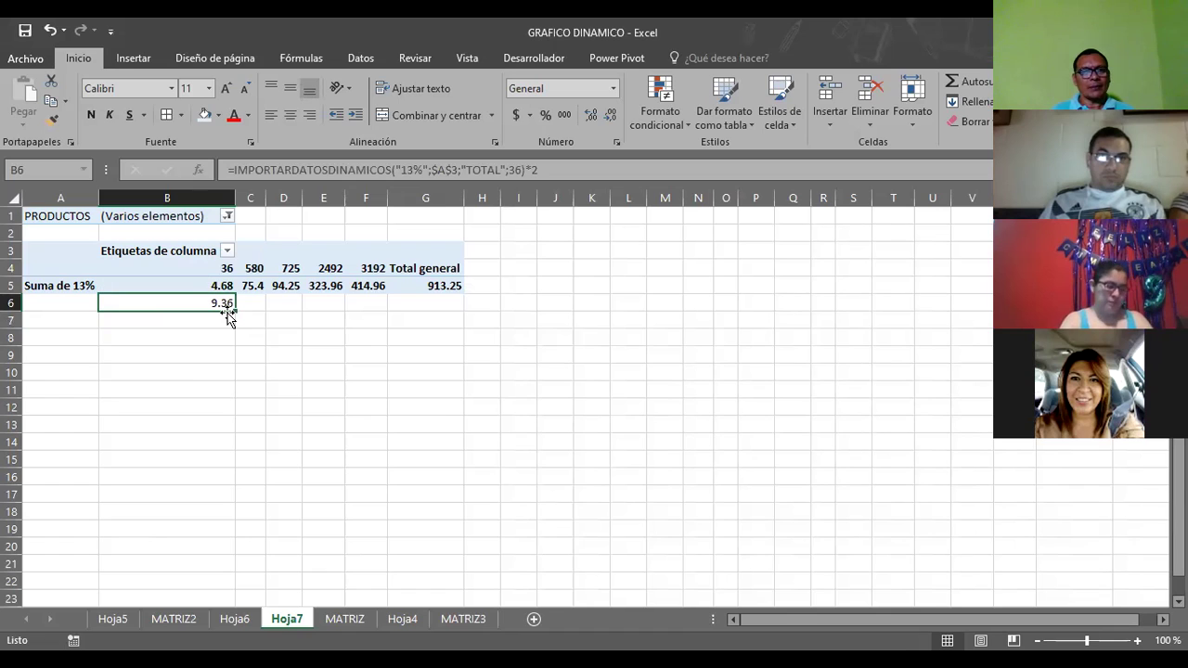
{"action": "left_click_drag", "start_coordinate": [236, 310], "coordinate": [464, 301]}
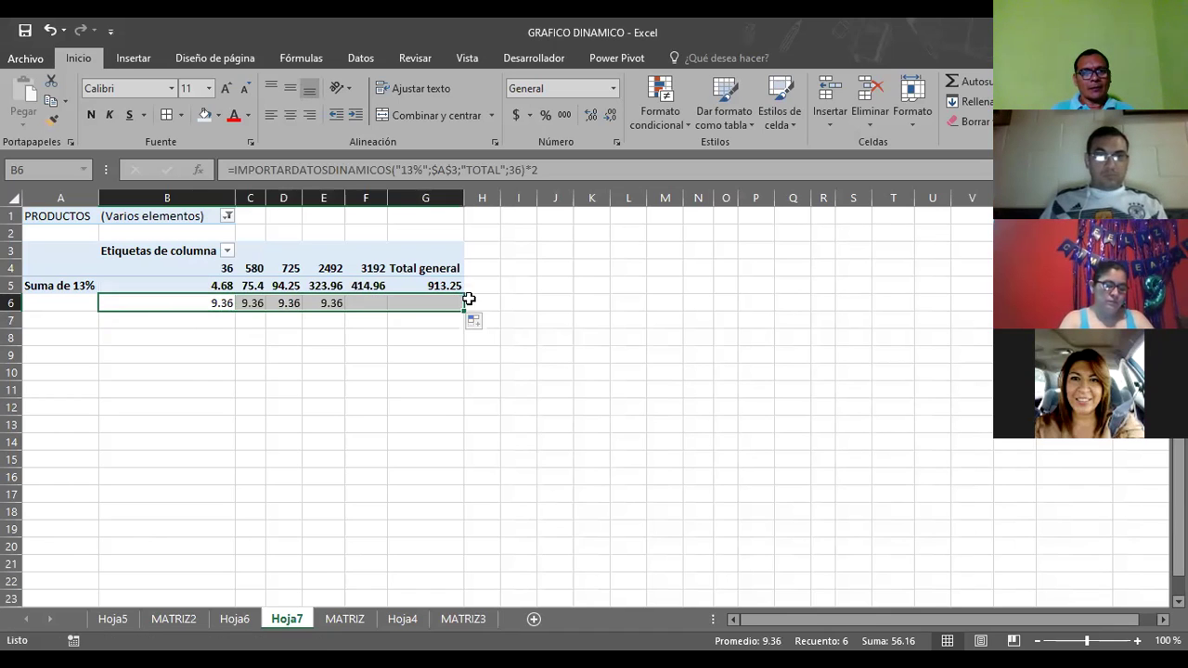
Review the pivot-lookup formulas in B6 and C6 against the B5 value
{"action": "left_click", "coordinate": [592, 303]}
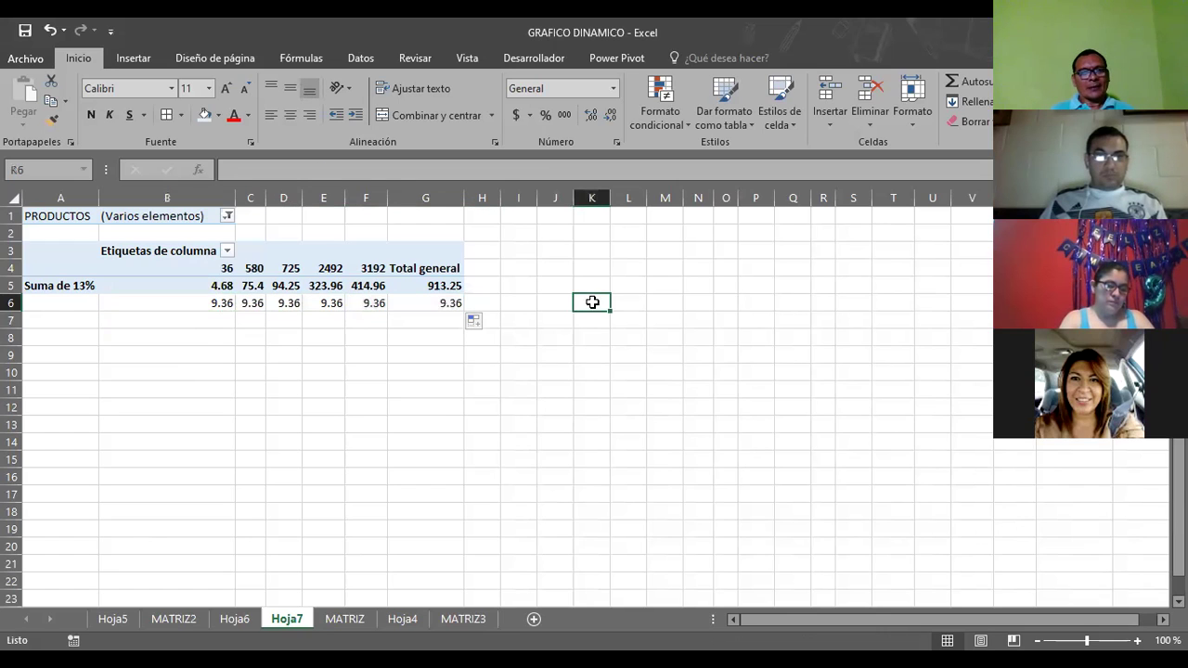
{"action": "left_click", "coordinate": [222, 303]}
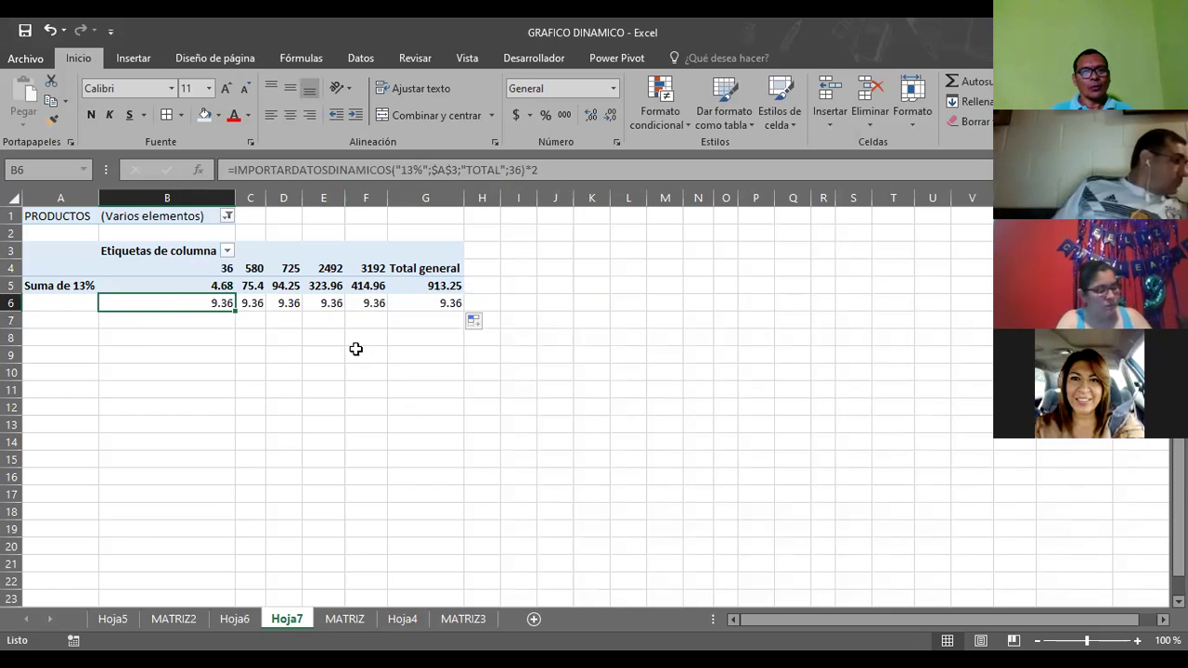
{"action": "left_click", "coordinate": [197, 288]}
{"action": "left_click", "coordinate": [182, 306]}
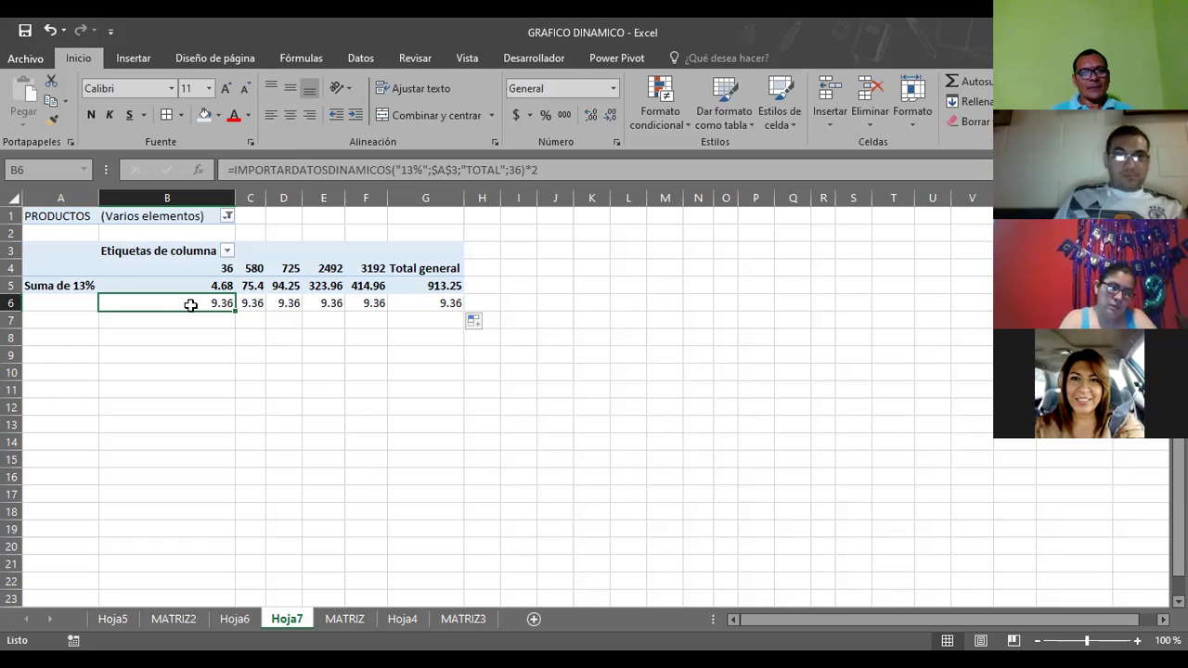
{"action": "left_click", "coordinate": [250, 304]}
{"action": "left_click", "coordinate": [212, 301]}
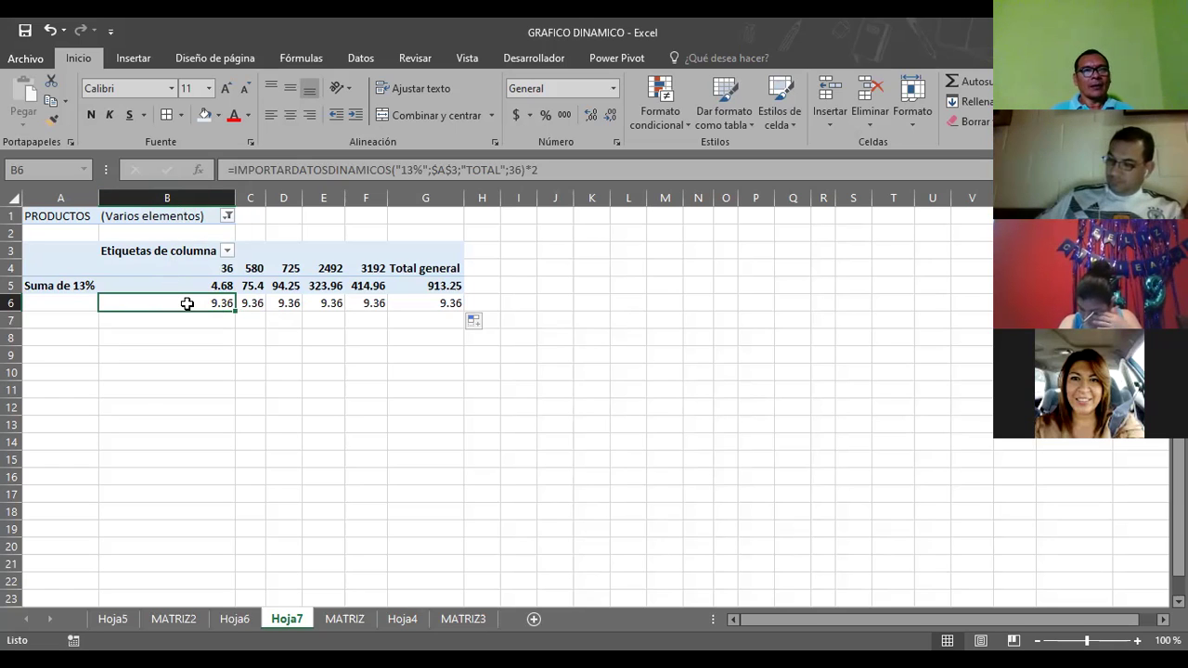
Replace B6's formula with =B5*2, still showing 9.36
{"action": "type", "text": "=B"}
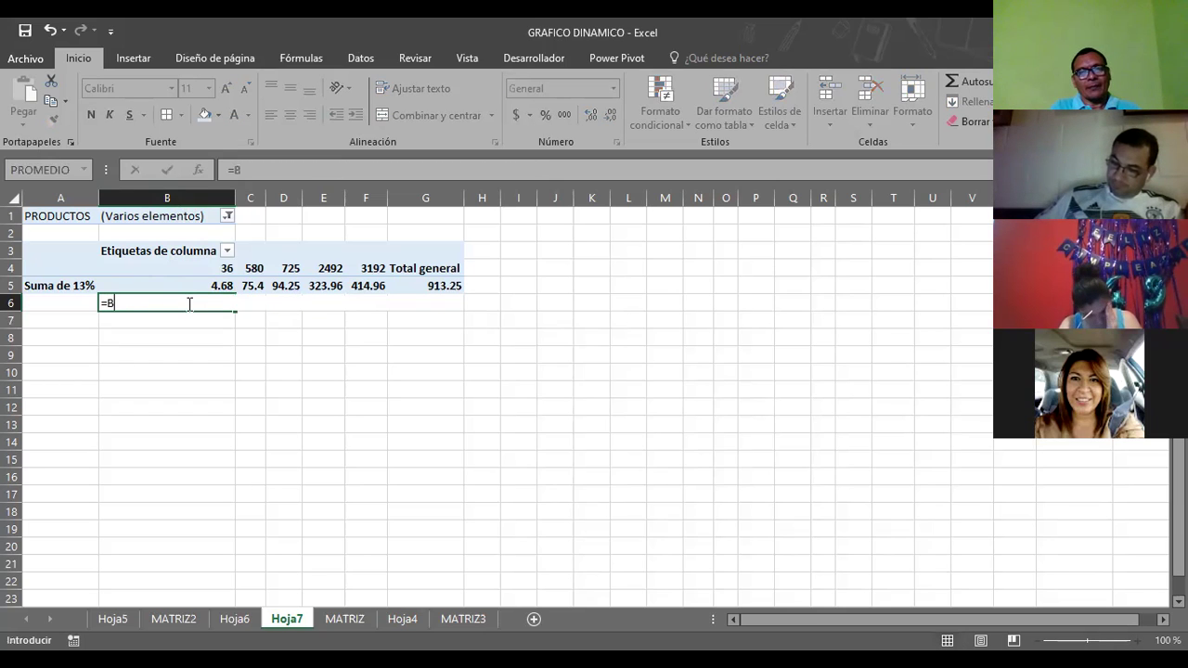
{"action": "type", "text": "5"}
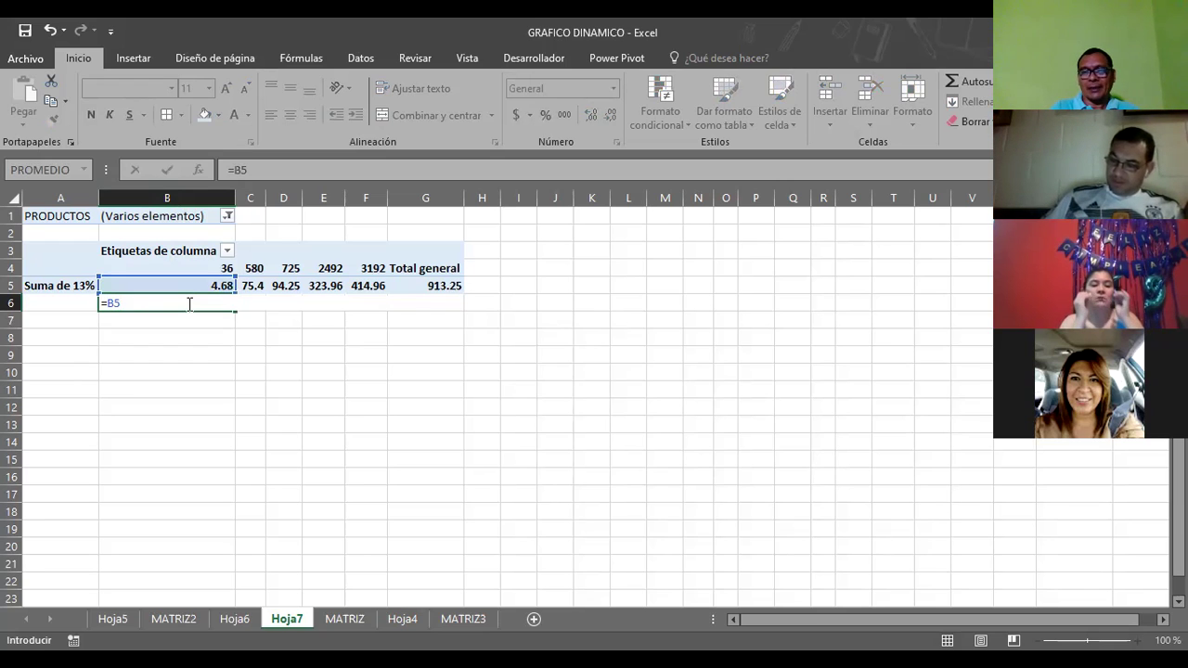
{"action": "type", "text": "*2"}
{"action": "key", "text": "Return"}
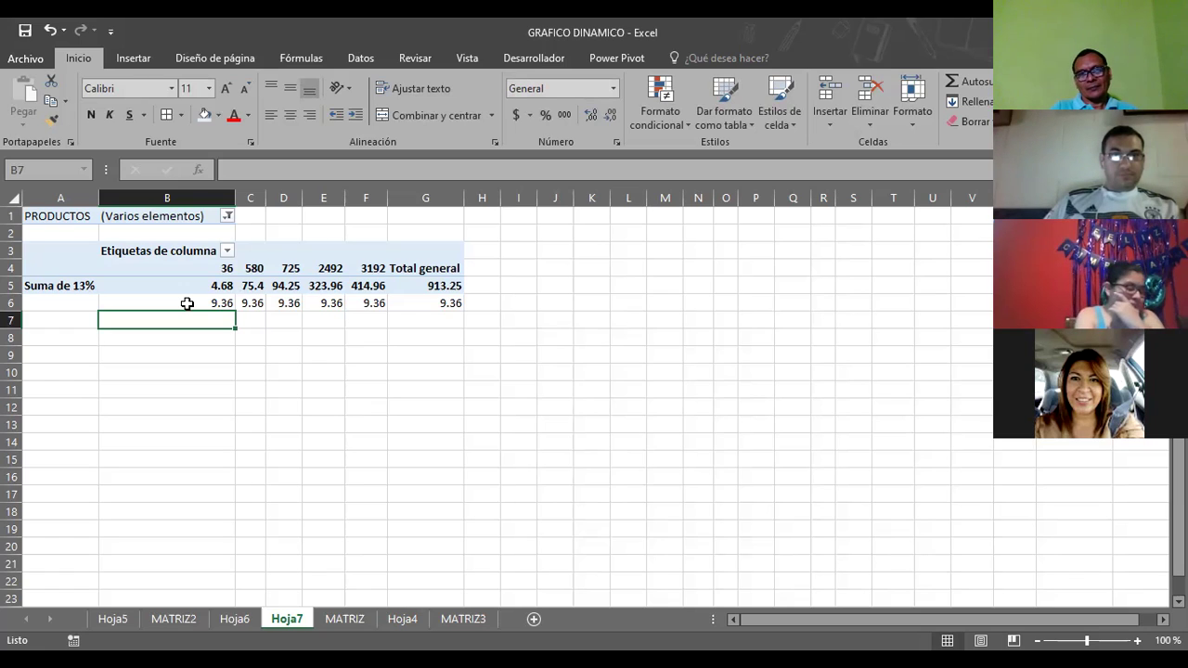
{"action": "left_click", "coordinate": [186, 304]}
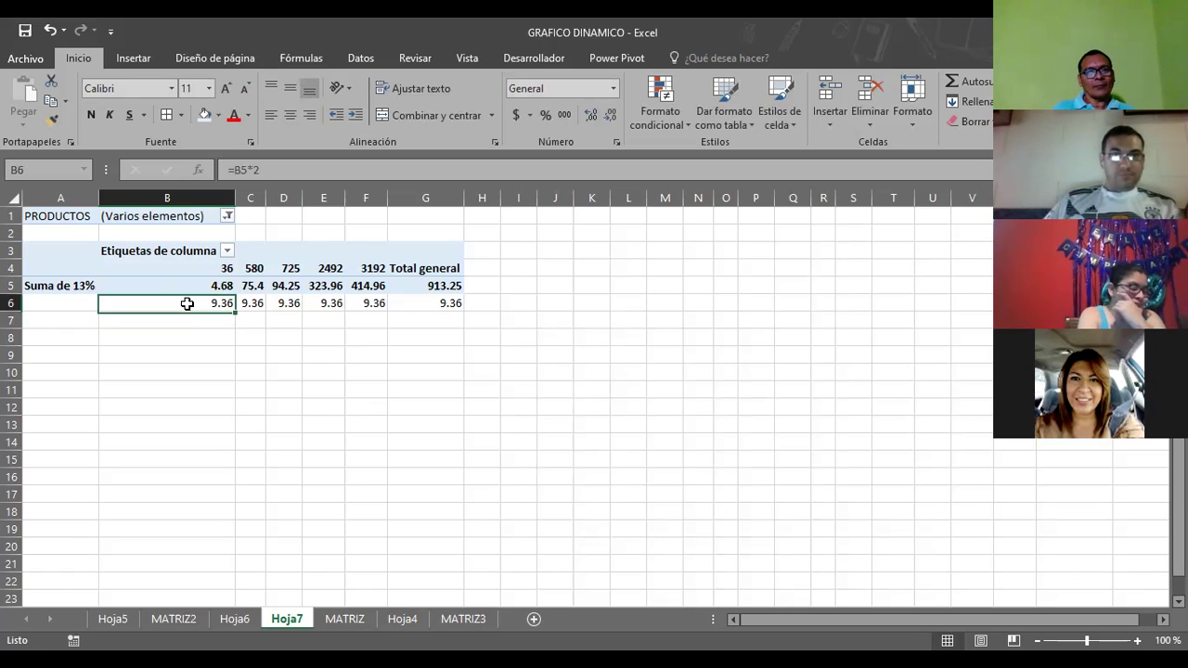
{"action": "left_click", "coordinate": [186, 287]}
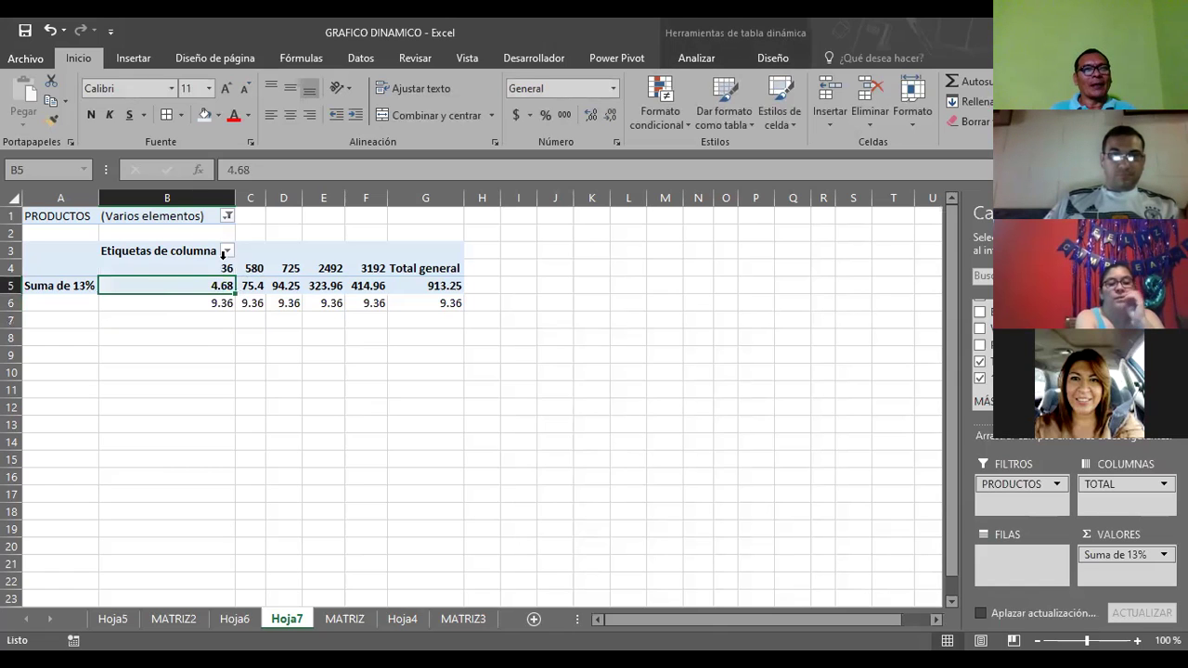
Enter =B5*3 in I5 to triple the first 13% total, giving 14.04
{"action": "left_click", "coordinate": [183, 303]}
{"action": "left_click", "coordinate": [186, 287]}
{"action": "left_click", "coordinate": [528, 286]}
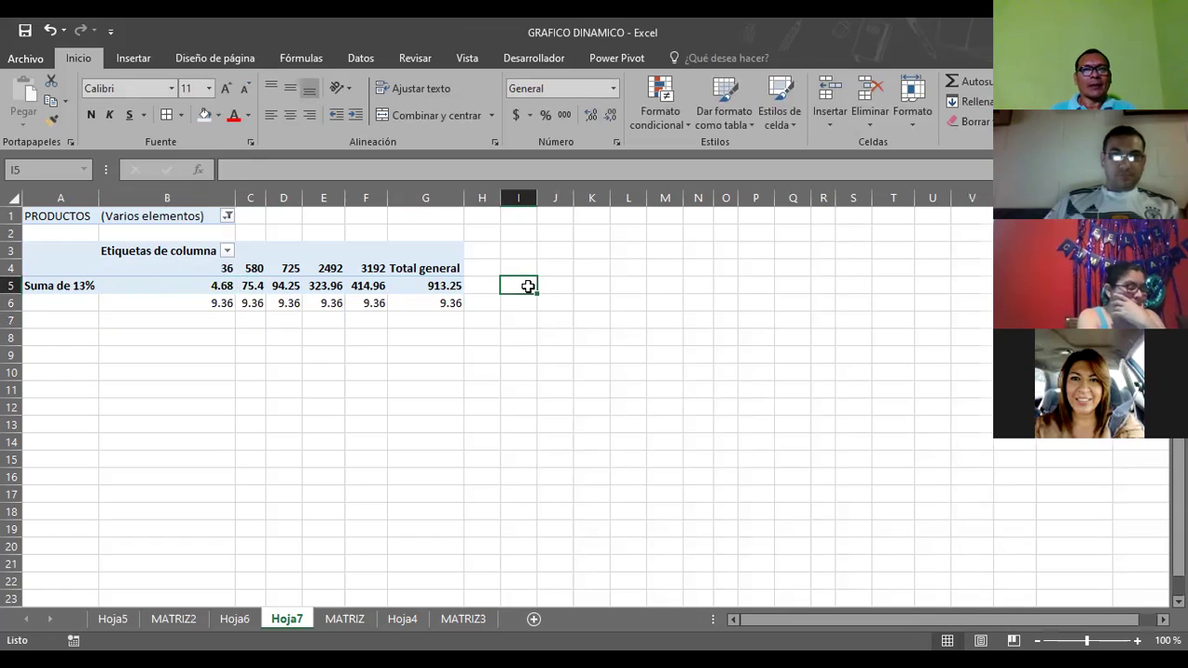
{"action": "type", "text": "="}
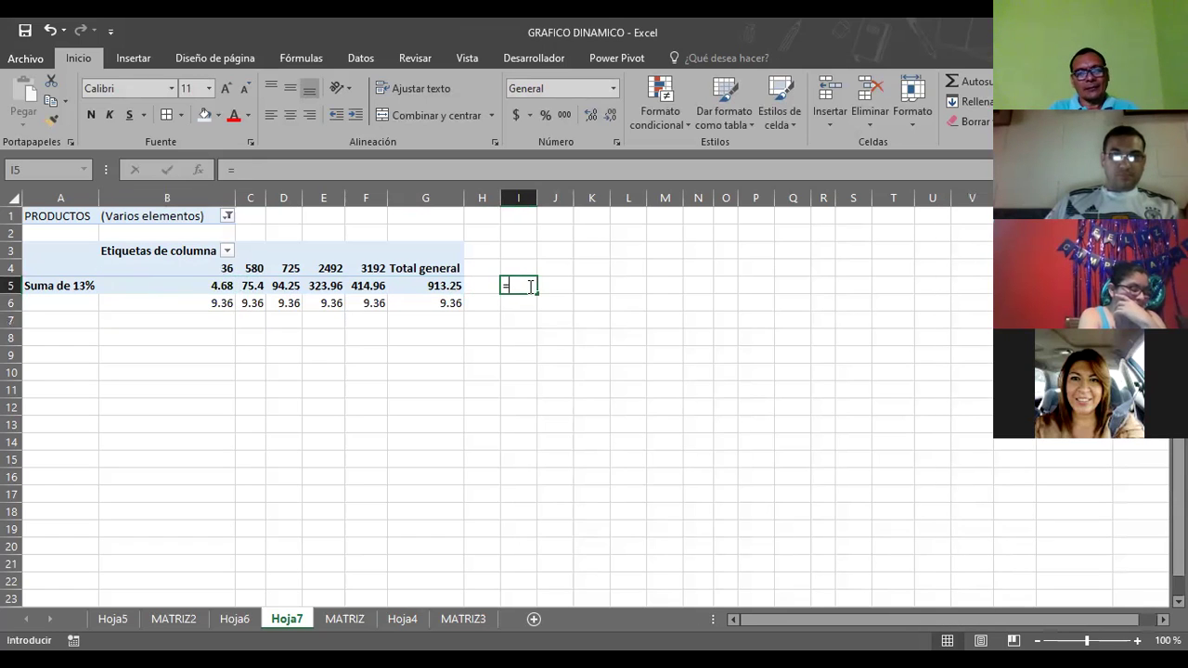
{"action": "type", "text": "B5"}
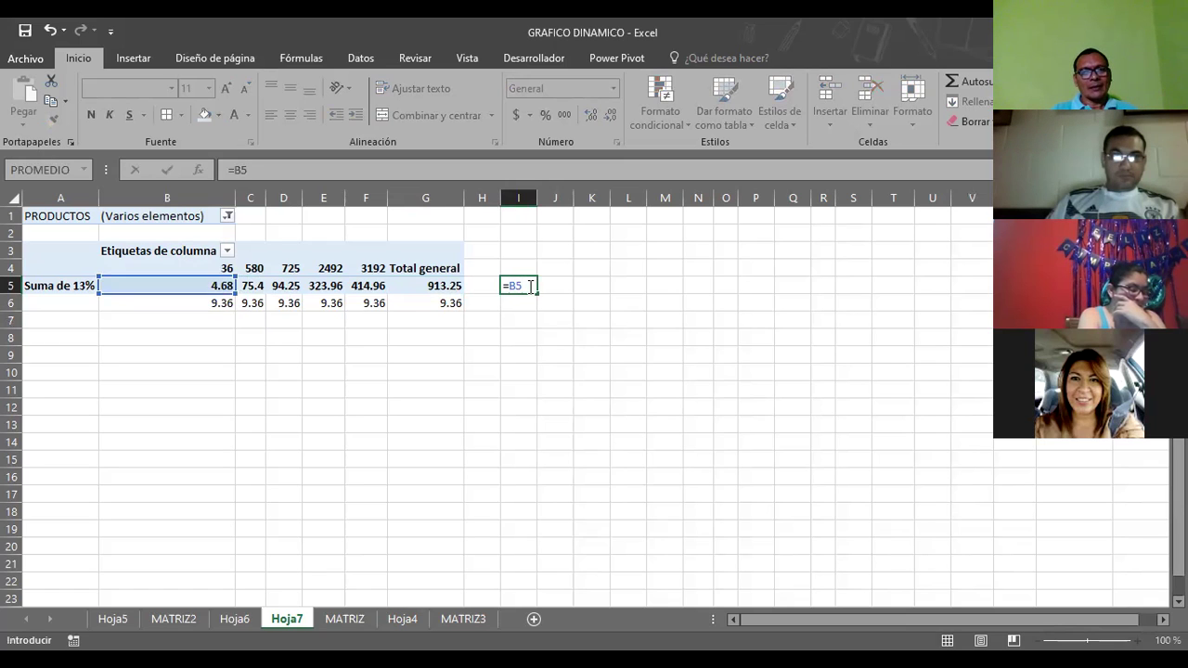
{"action": "type", "text": "*3"}
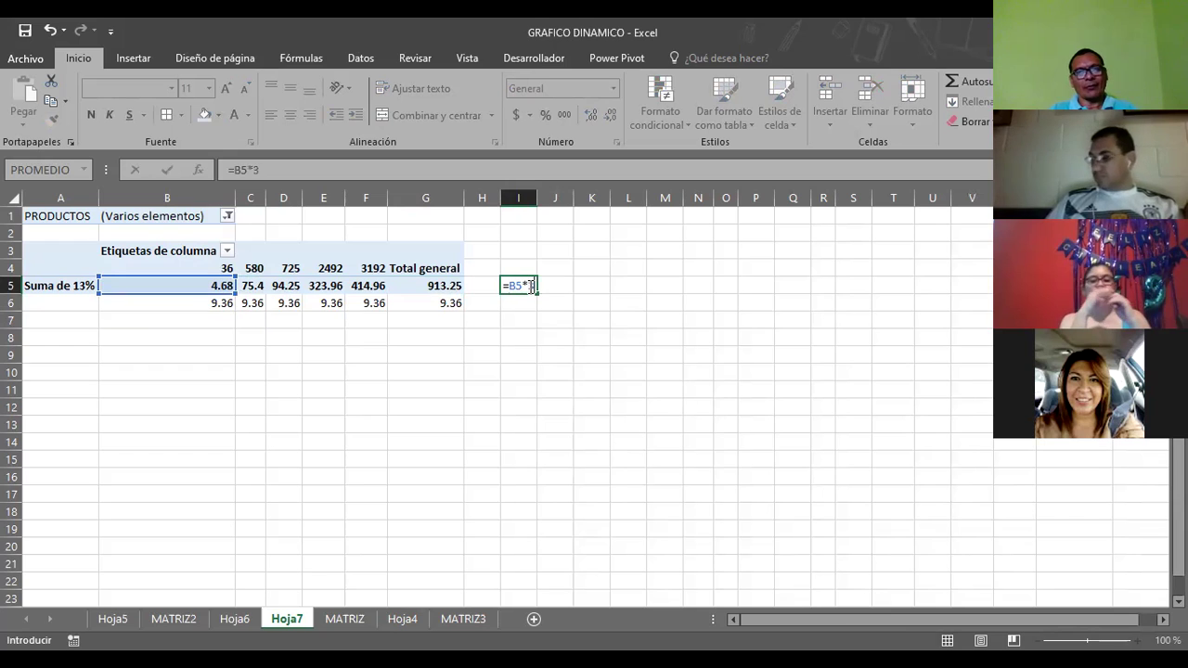
{"action": "key", "text": "Return"}
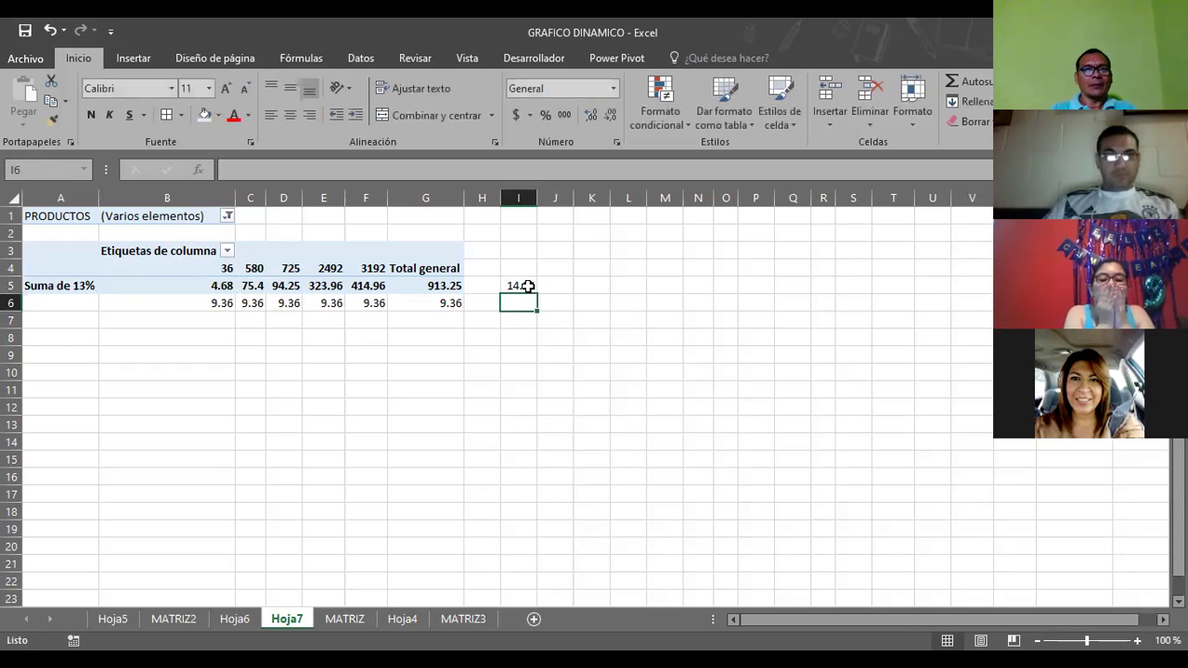
{"action": "left_click", "coordinate": [527, 286]}
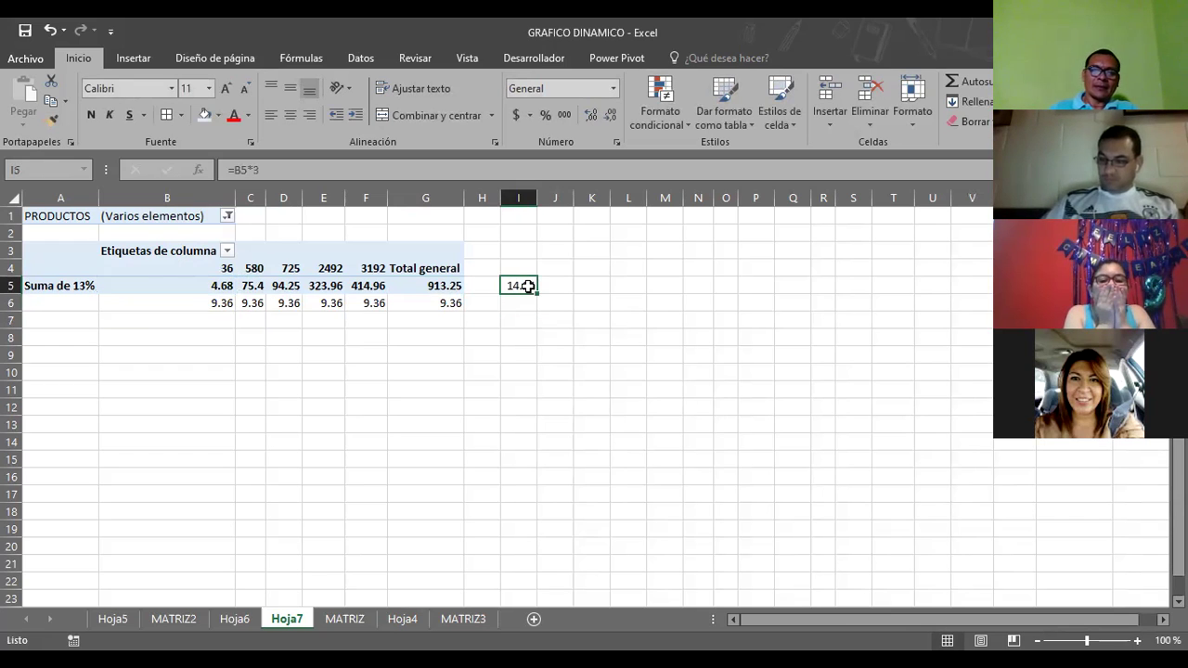
{"action": "key", "text": "Right"}
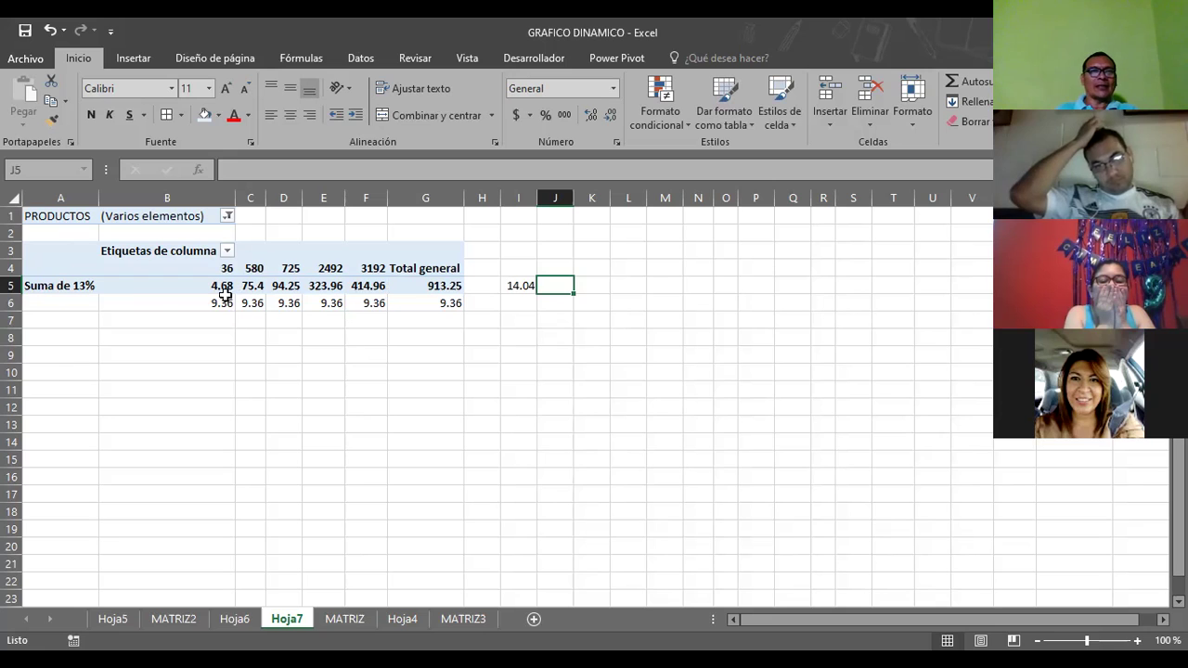
{"action": "left_click", "coordinate": [180, 292]}
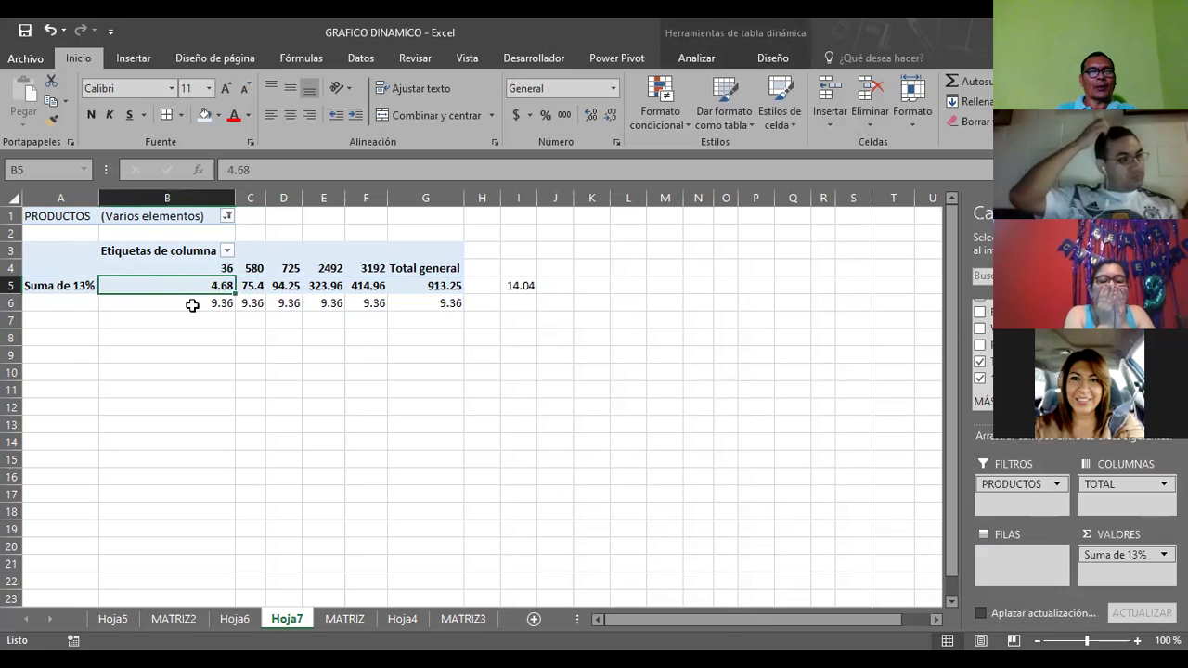
{"action": "left_click", "coordinate": [191, 304]}
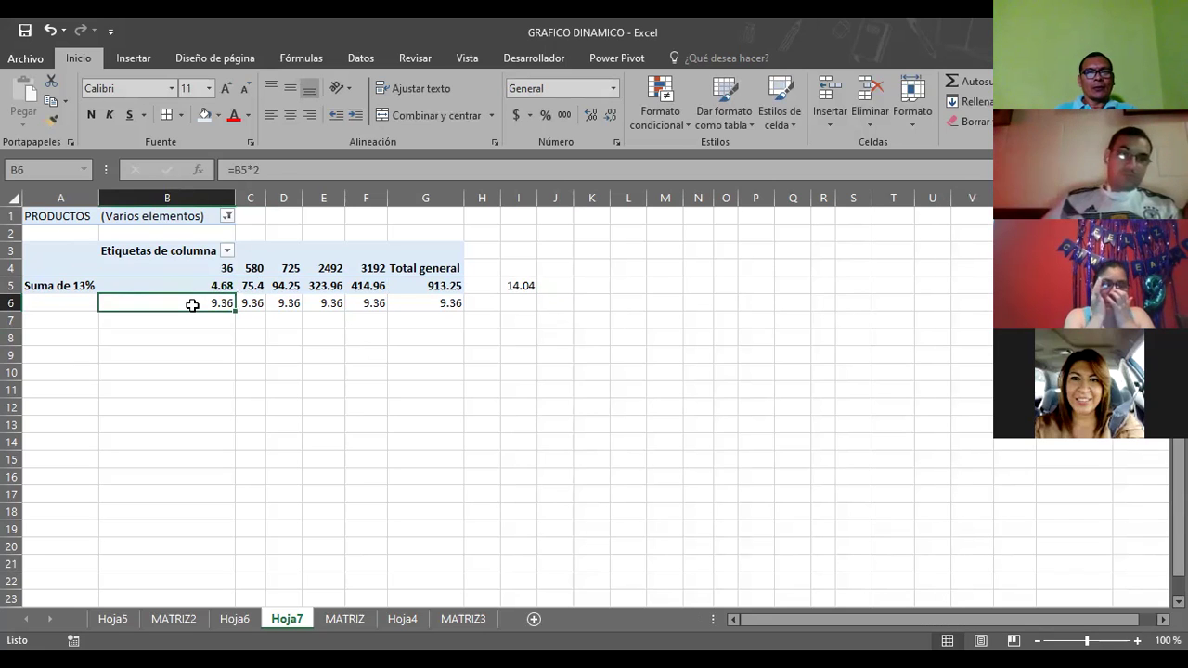
Move the =B5*3 formula from I5 to B7 and fill it across row 7 to G7
{"action": "left_click", "coordinate": [525, 285]}
{"action": "key", "text": "ctrl+x"}
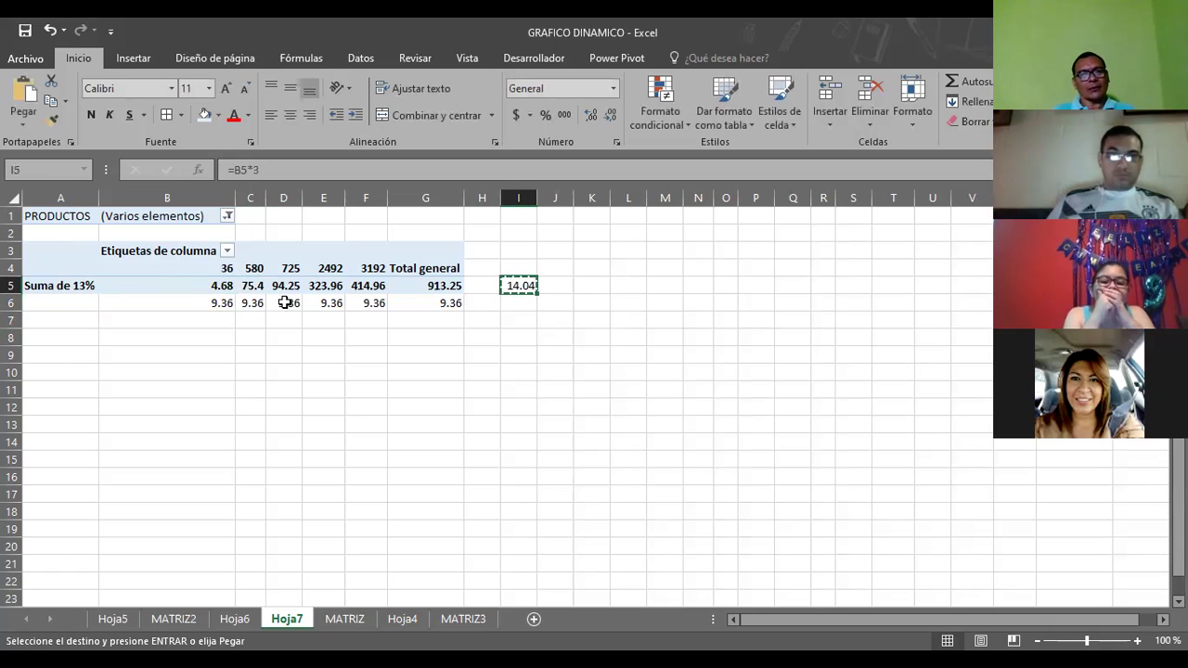
{"action": "left_click", "coordinate": [183, 319]}
{"action": "key", "text": "ctrl+v"}
{"action": "left_click", "coordinate": [320, 373]}
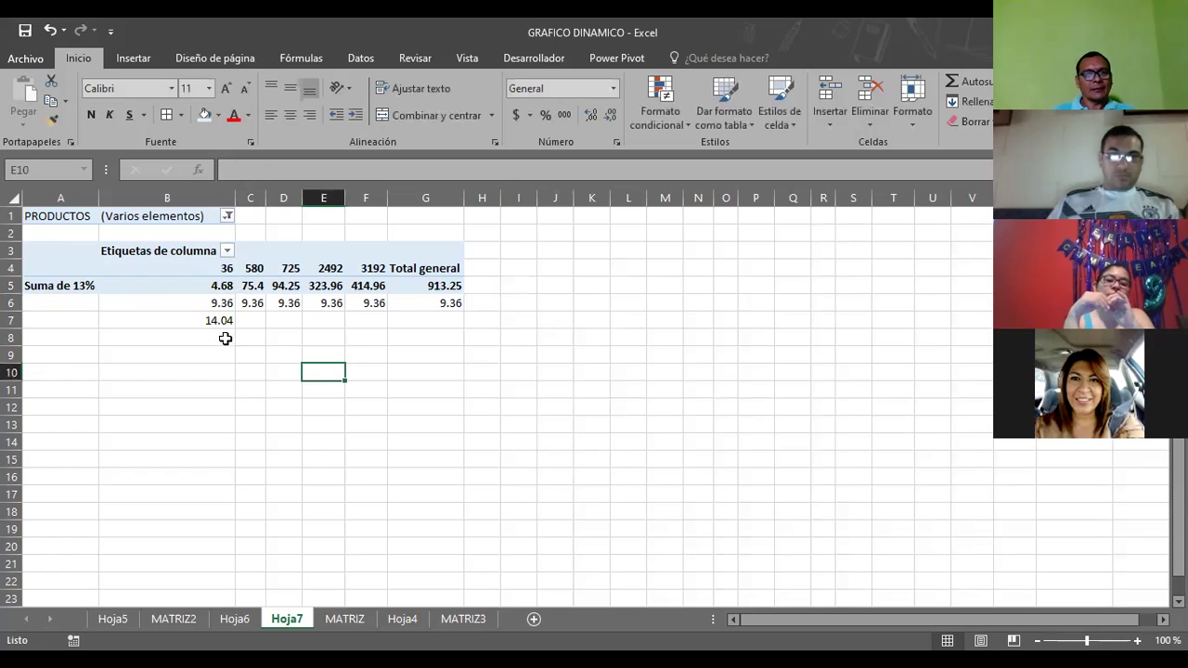
{"action": "left_click", "coordinate": [233, 325]}
{"action": "left_click_drag", "start_coordinate": [233, 325], "coordinate": [461, 326]}
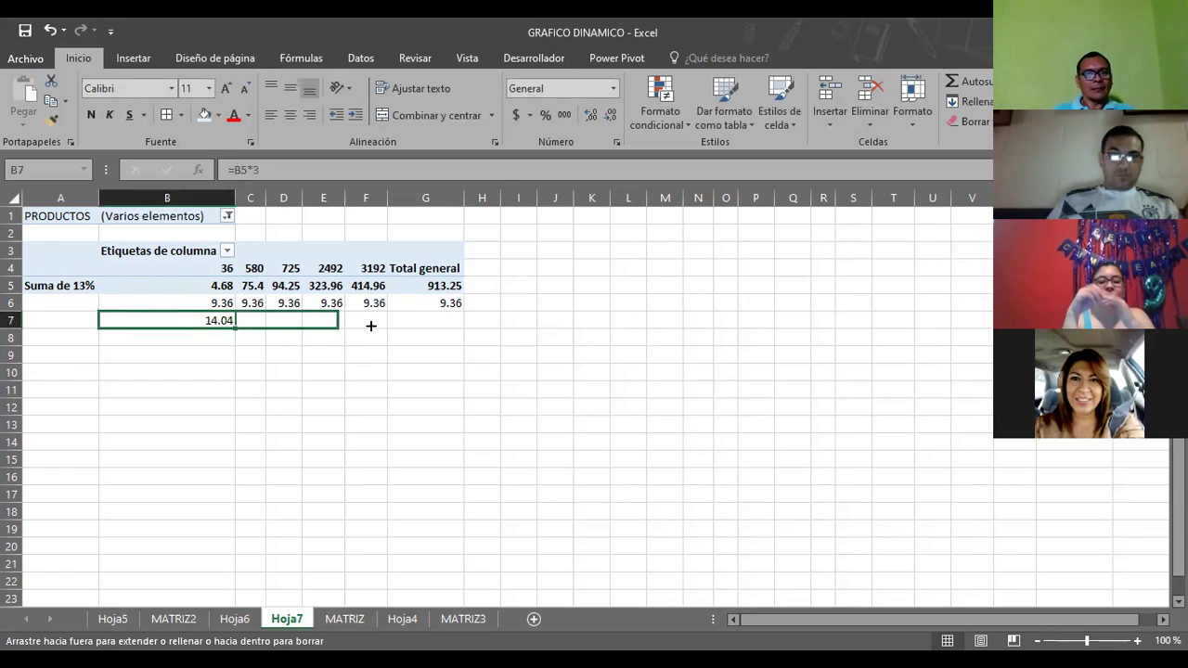
{"action": "left_click", "coordinate": [548, 322]}
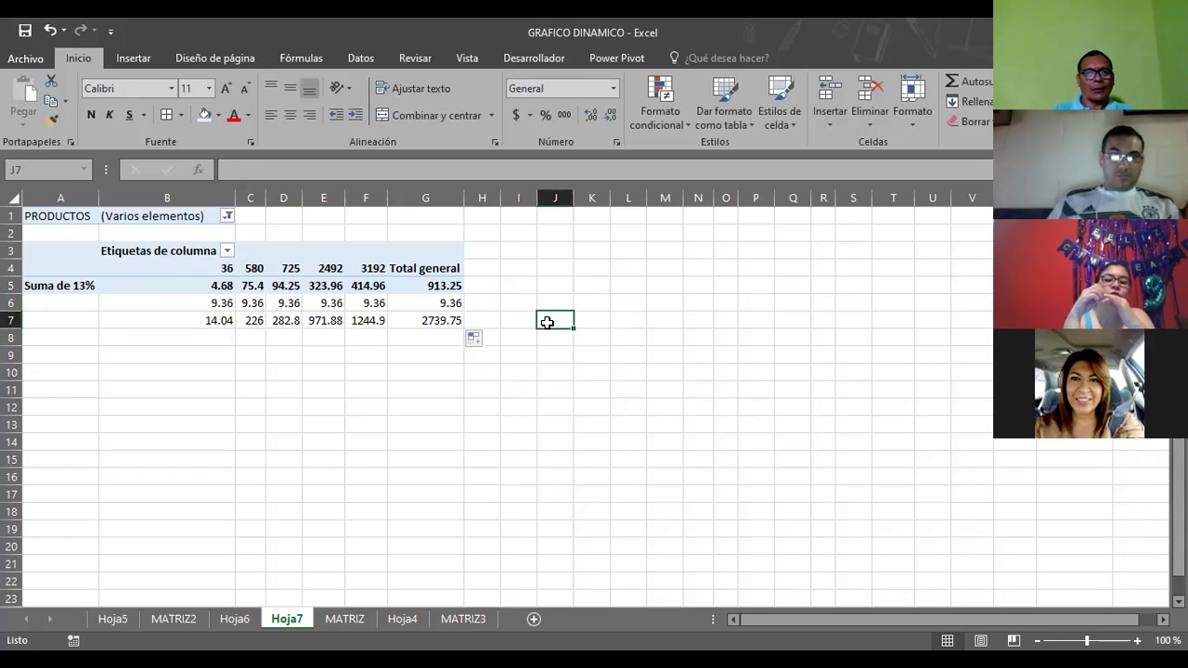
{"action": "left_click", "coordinate": [225, 325]}
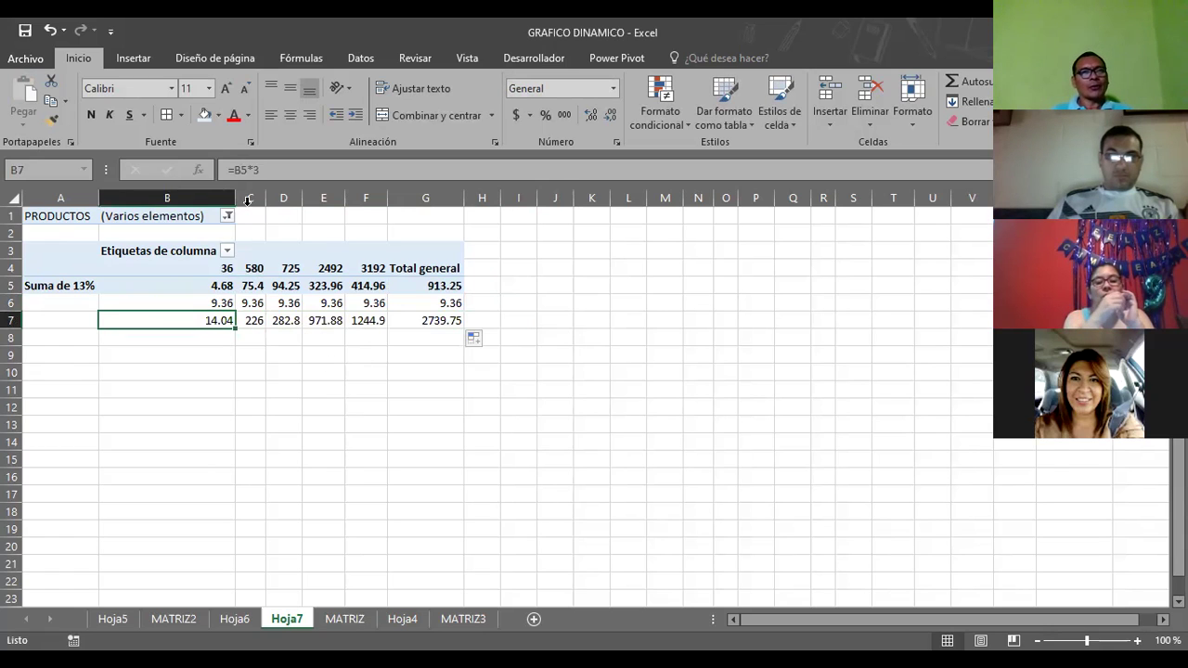
Change B7's formula so it references B5 absolutely as $B$5
{"action": "left_click", "coordinate": [235, 170]}
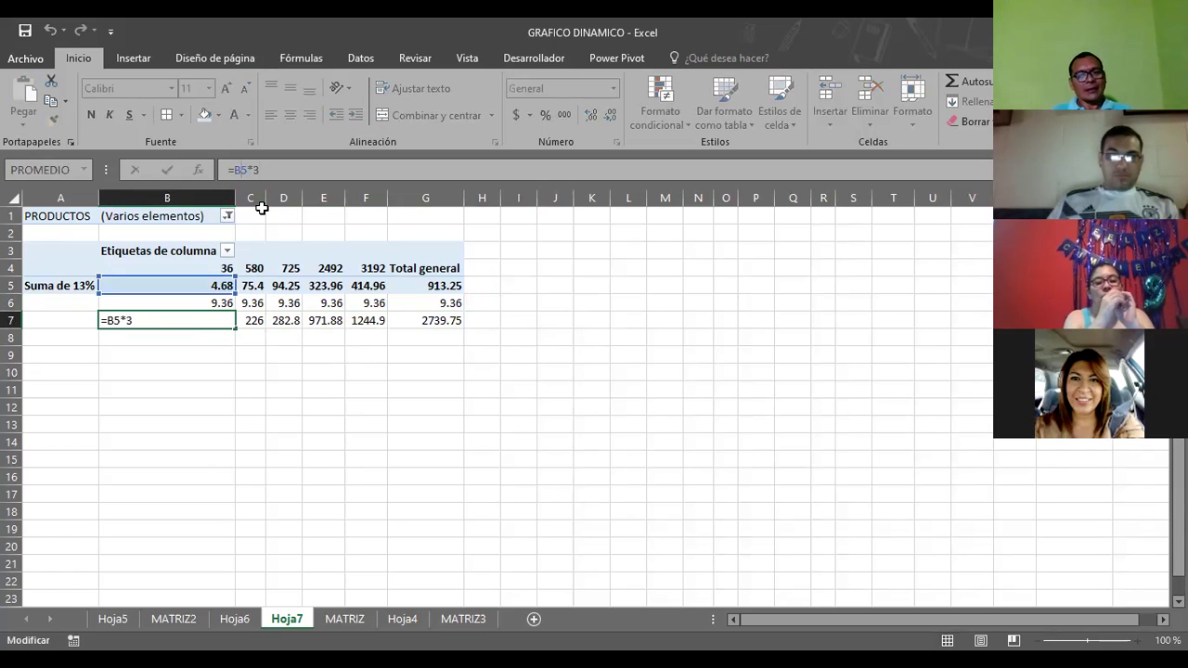
{"action": "key", "text": "F4"}
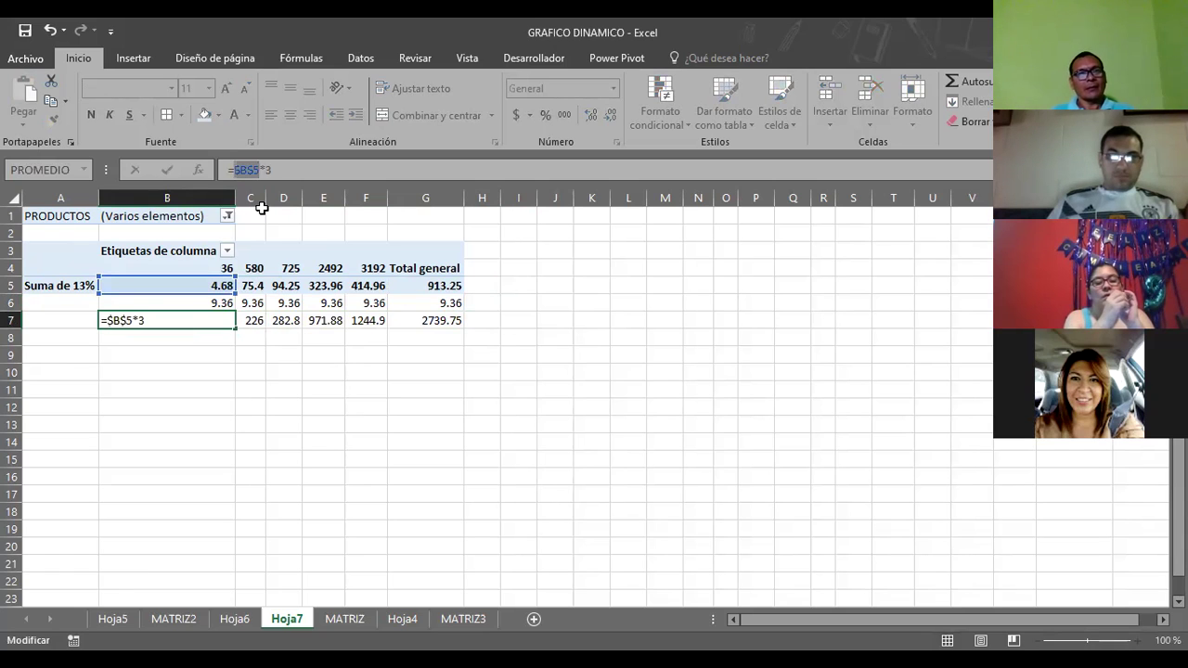
{"action": "key", "text": "Return"}
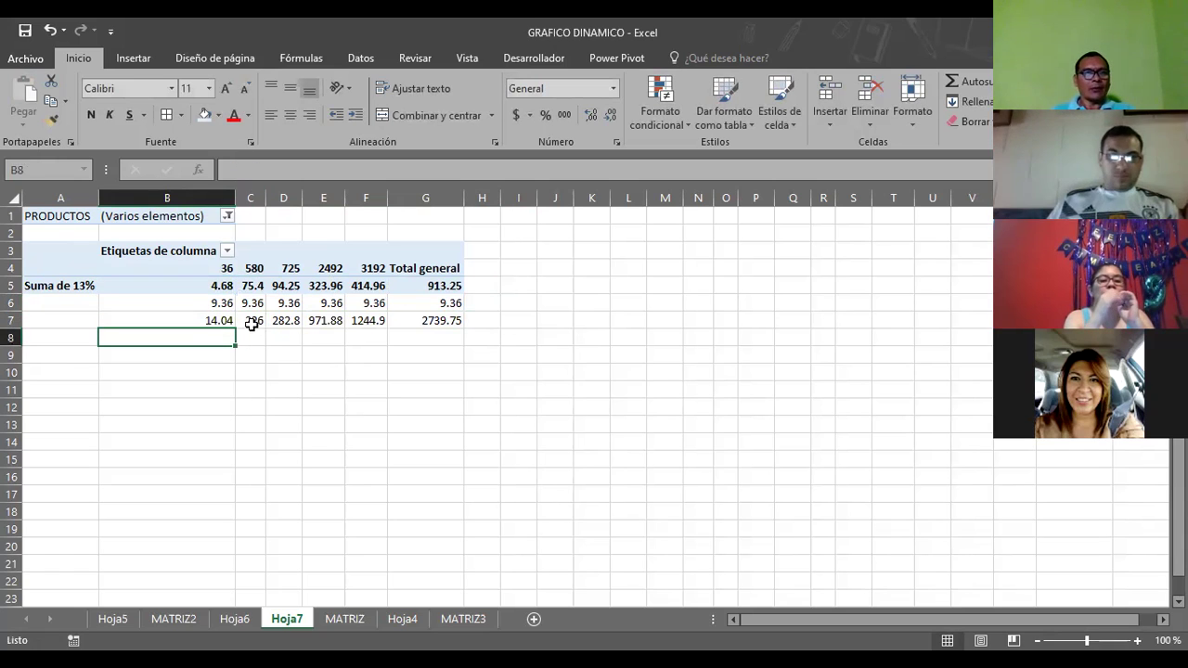
Clear C7:G7 and fill B7's formula across to G7 so every cell shows 14.04
{"action": "left_click_drag", "start_coordinate": [251, 320], "coordinate": [449, 321]}
{"action": "key", "text": "Delete"}
{"action": "left_click", "coordinate": [366, 371]}
{"action": "left_click", "coordinate": [220, 321]}
{"action": "left_click_drag", "start_coordinate": [233, 329], "coordinate": [455, 318]}
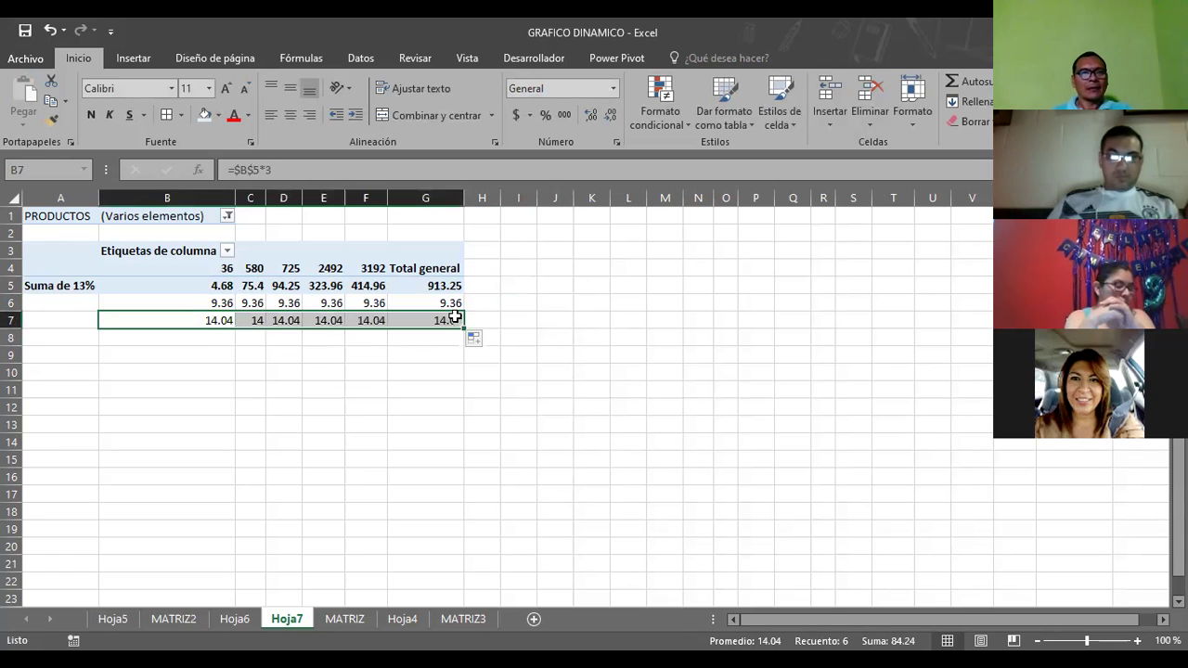
{"action": "left_click", "coordinate": [467, 375]}
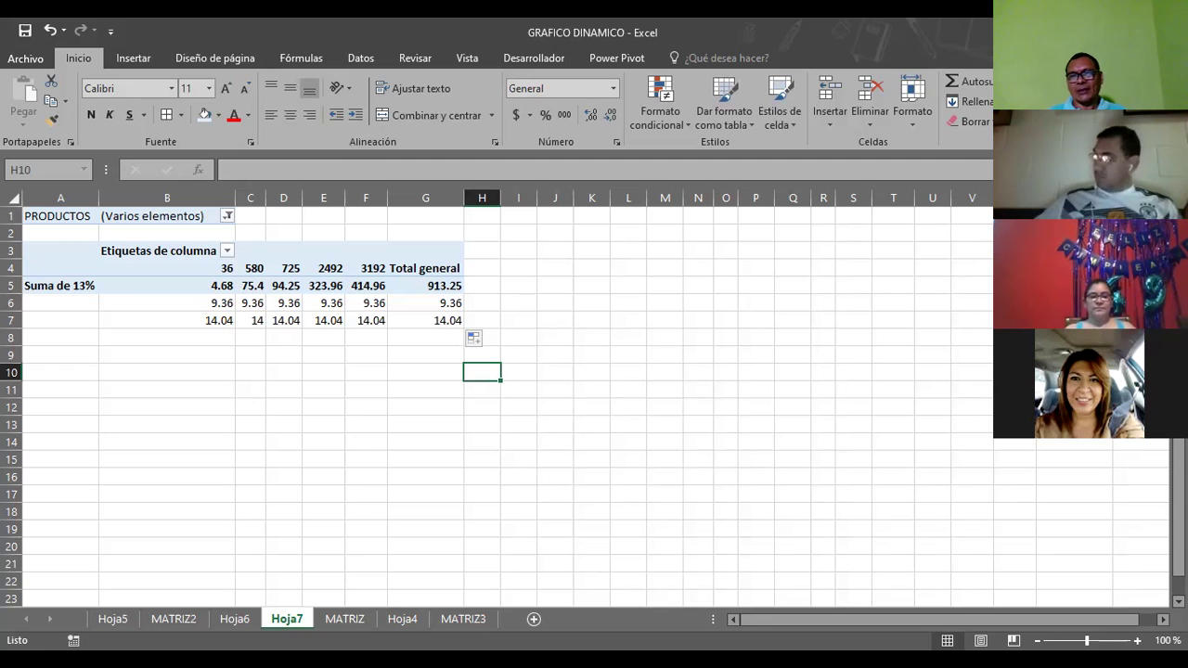
Enter short filler text (DFG, TR, YTR, Y, RT…) across row 9 starting at Q9
{"action": "scroll", "coordinate": [594, 371], "scroll_direction": "right", "scroll_amount": 1}
{"action": "left_click", "coordinate": [728, 355]}
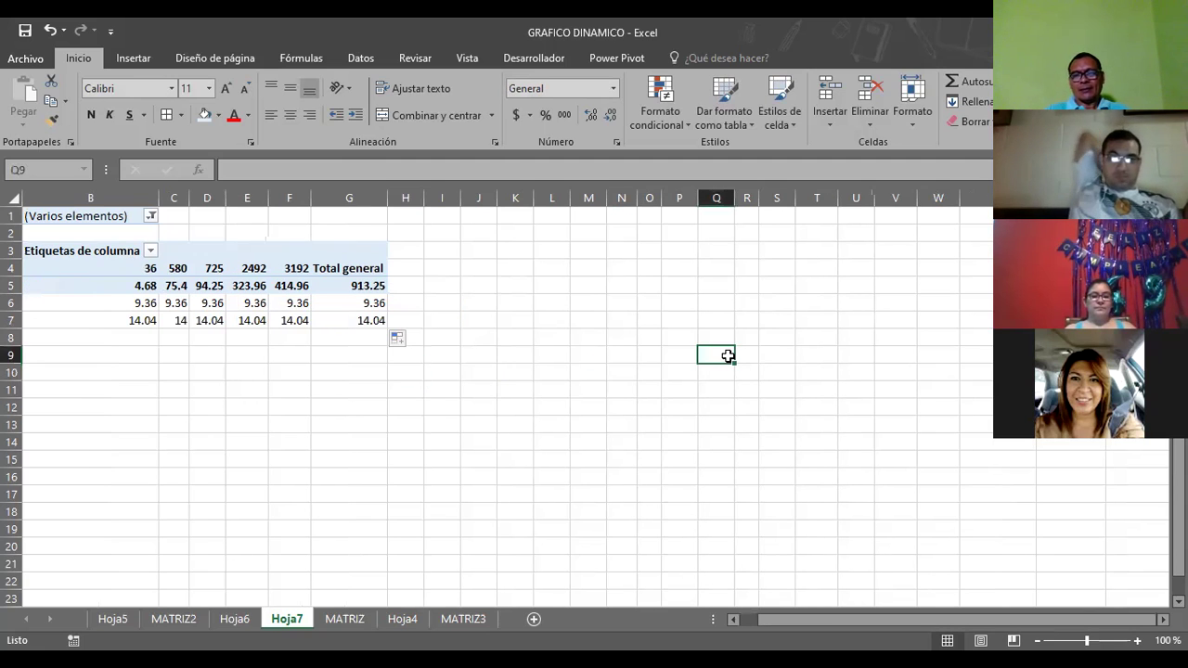
{"action": "type", "text": "DFG\tTR\tYTR\tY\tY\tRT\tYTR\tY\tRTY\tRT\tYTR\tY\tTRY\tTR\tY\tTRY\tTRY\tTR\tY\tTRY\tTR\tYTR\tYRT\tTR\tTRY"}
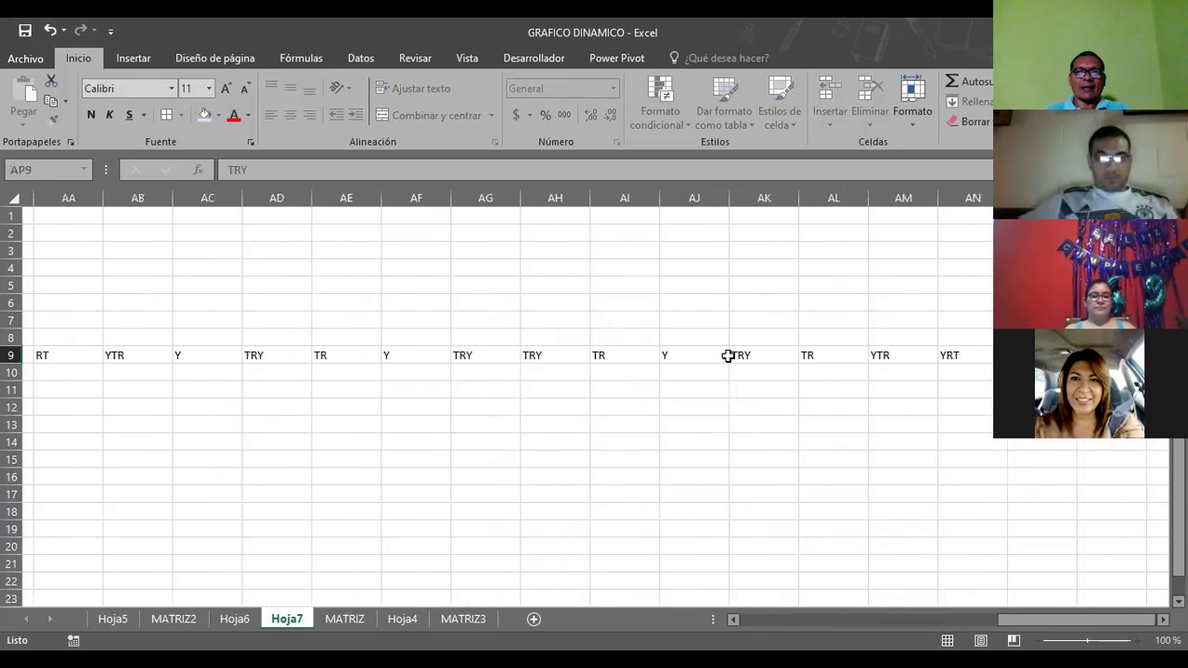
{"action": "type", "text": "\tTR\tTRY\tY"}
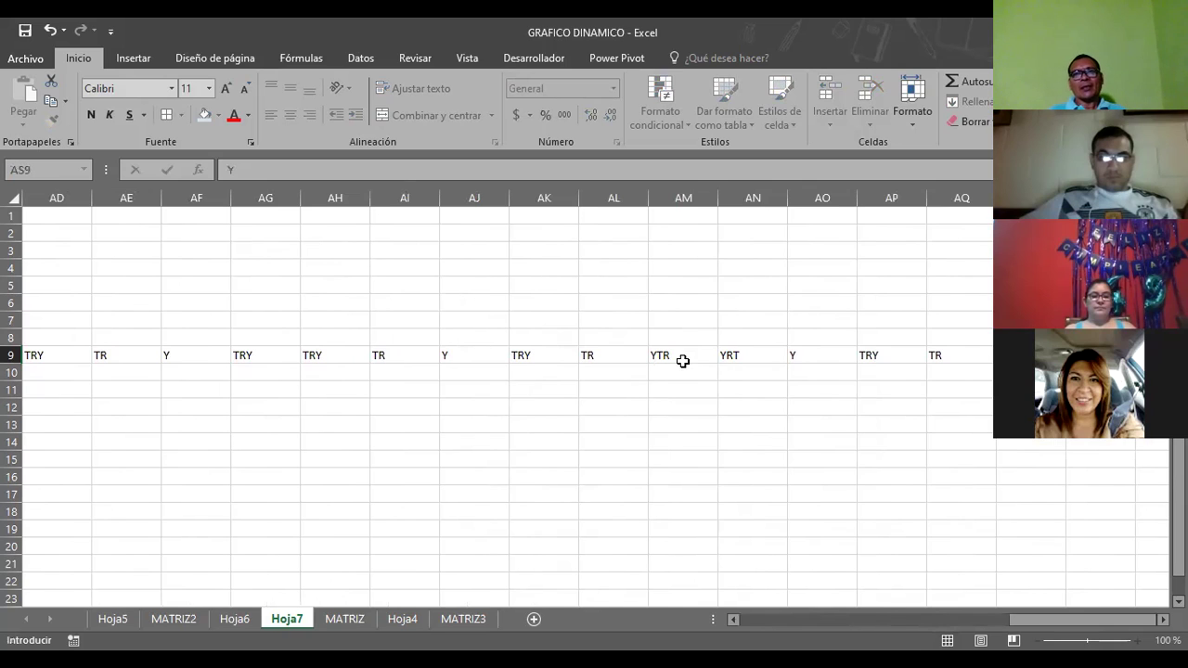
Give the YTR cell in AM9 a light fill shade, then scroll back toward column A
{"action": "left_click", "coordinate": [682, 359]}
{"action": "left_click", "coordinate": [203, 115]}
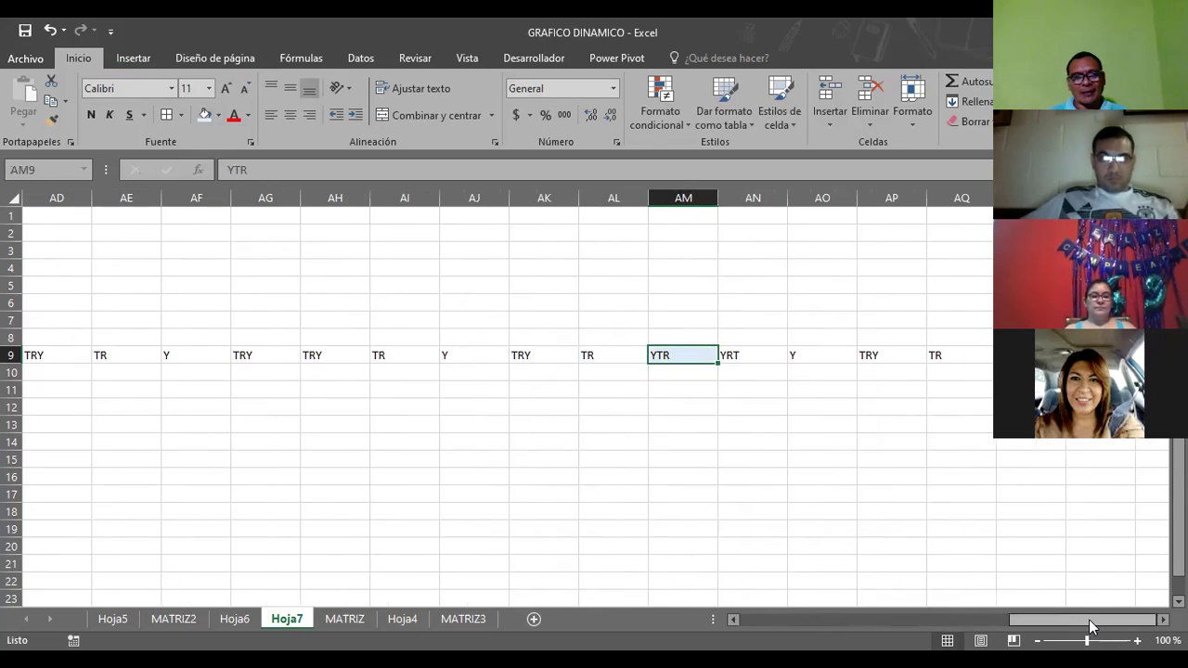
{"action": "left_click_drag", "start_coordinate": [1092, 628], "coordinate": [962, 564]}
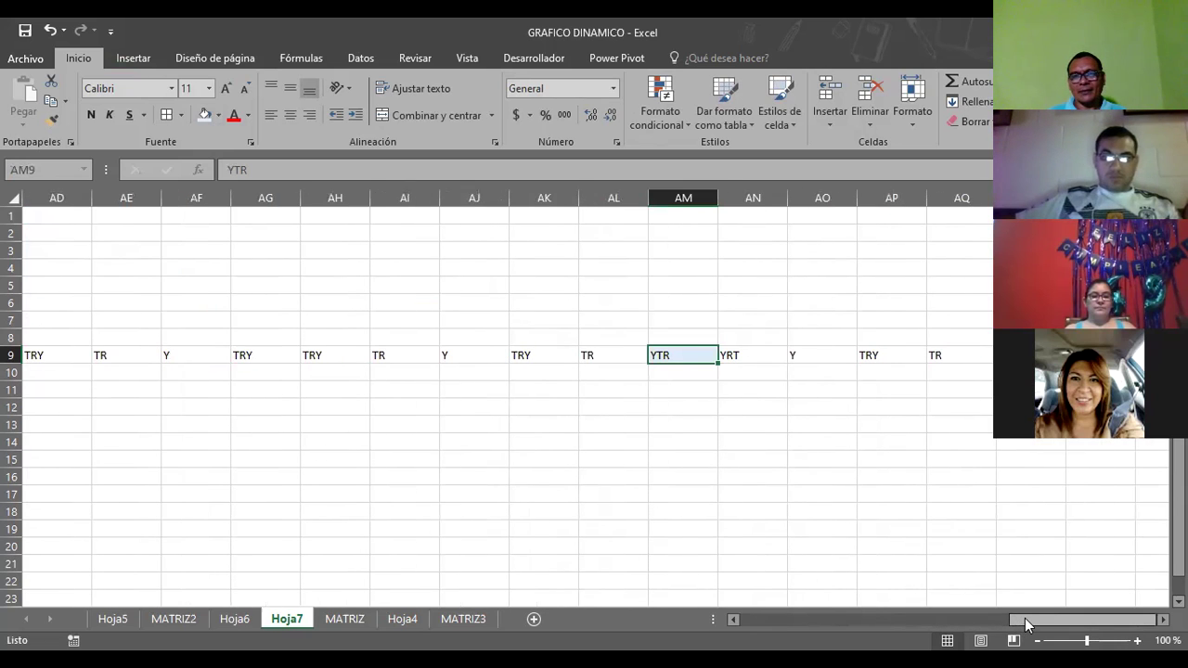
{"action": "left_click_drag", "start_coordinate": [1028, 625], "coordinate": [860, 626]}
{"action": "left_click", "coordinate": [262, 357]}
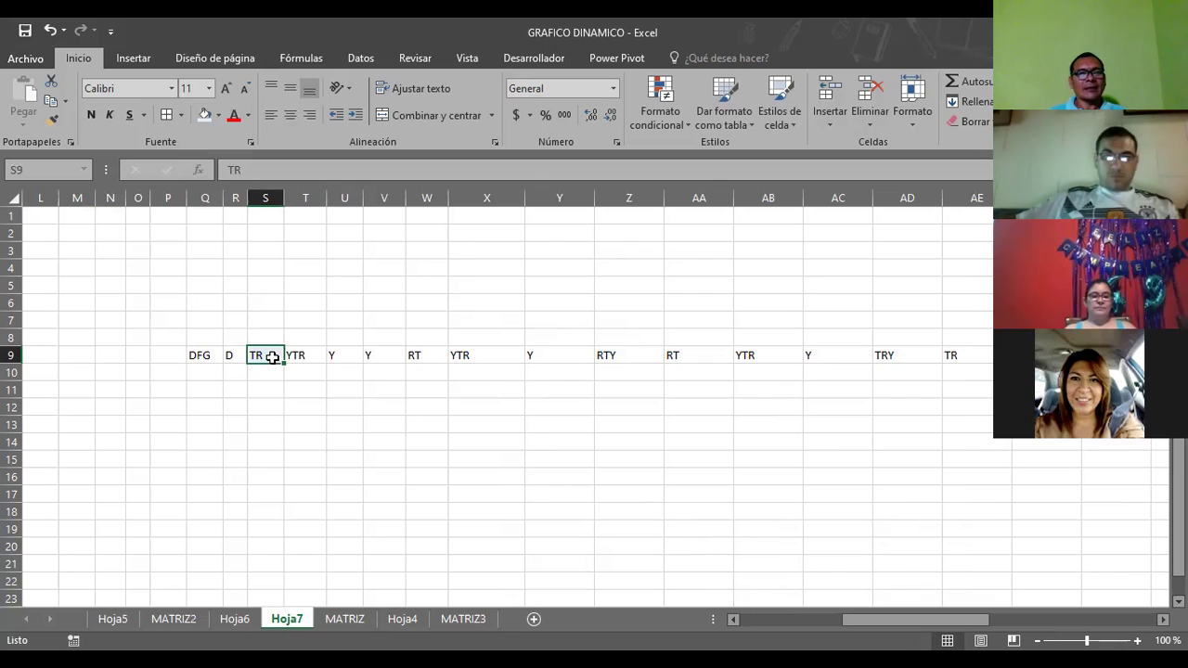
{"action": "left_click_drag", "start_coordinate": [915, 619], "coordinate": [1082, 619]}
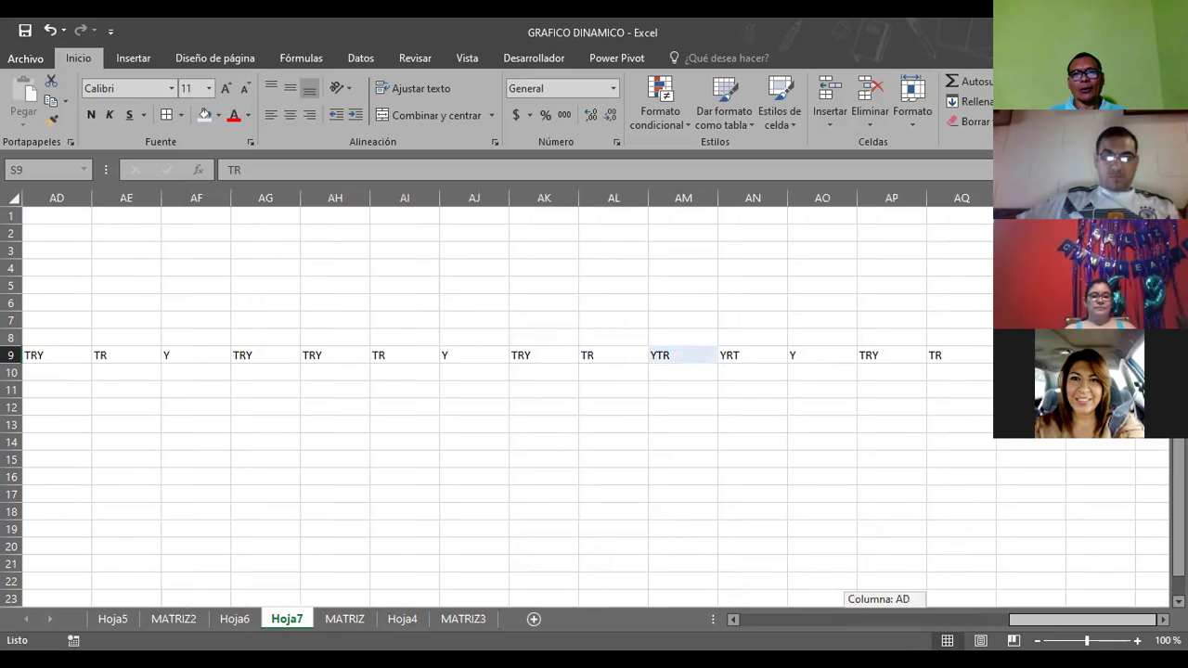
{"action": "left_click", "coordinate": [697, 388]}
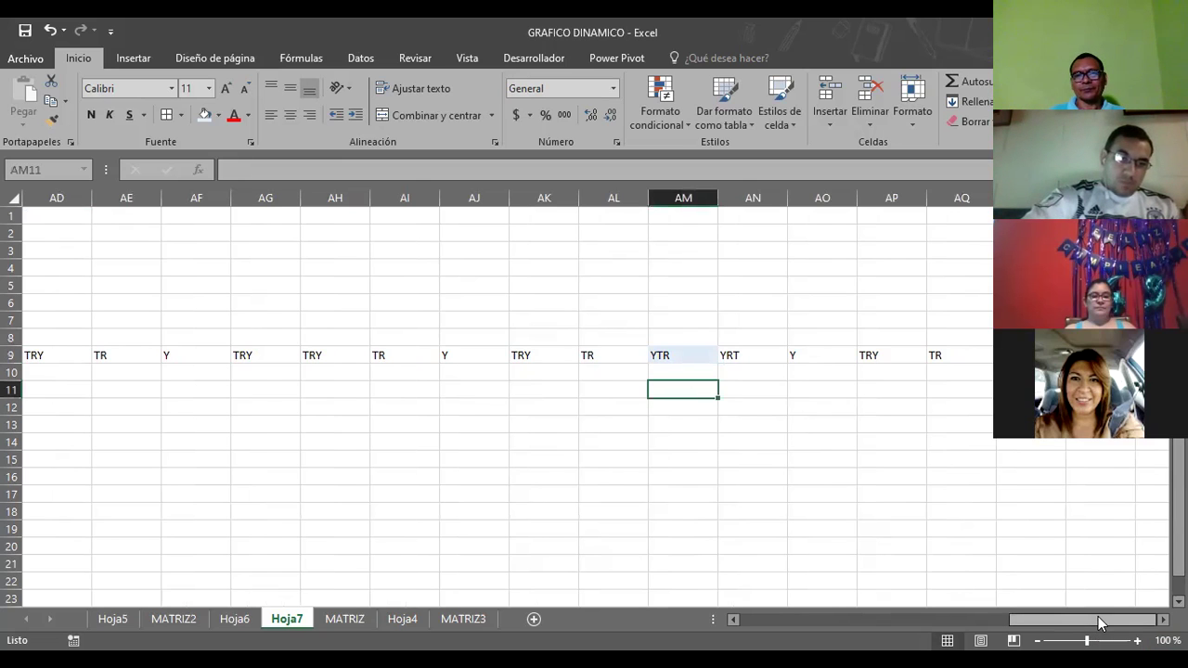
{"action": "left_click_drag", "start_coordinate": [1099, 623], "coordinate": [826, 623]}
{"action": "left_click", "coordinate": [339, 418]}
Clear the contents of rows 6 through 10 below the pivot table
{"action": "left_click", "coordinate": [147, 335]}
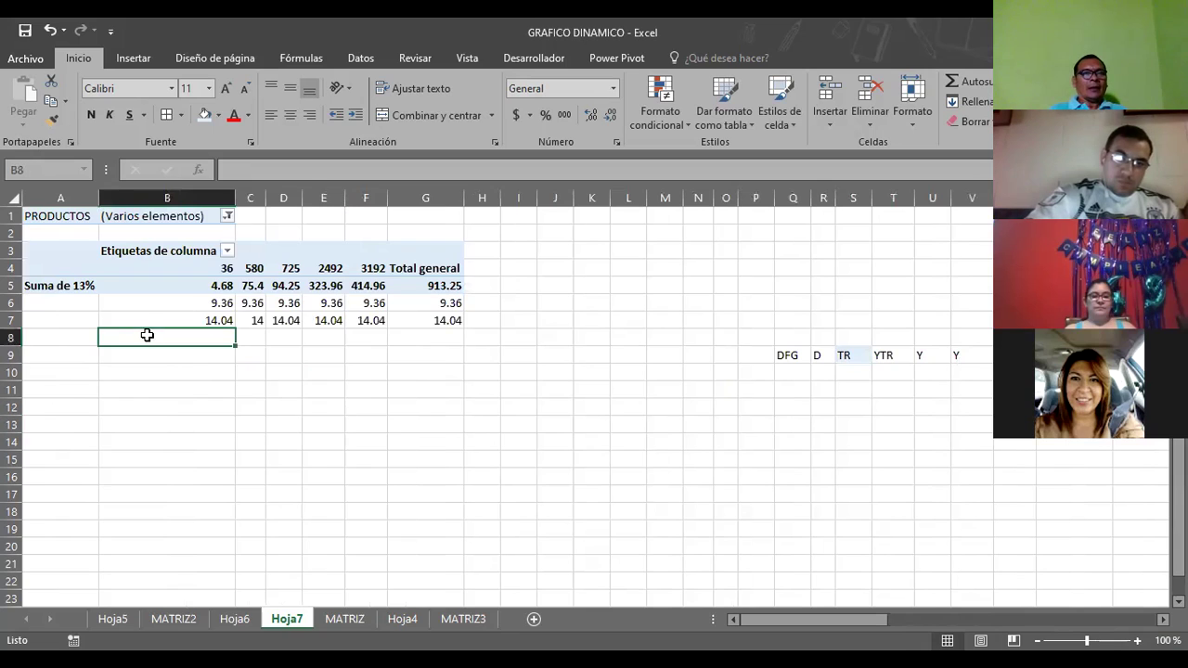
{"action": "left_click", "coordinate": [151, 322]}
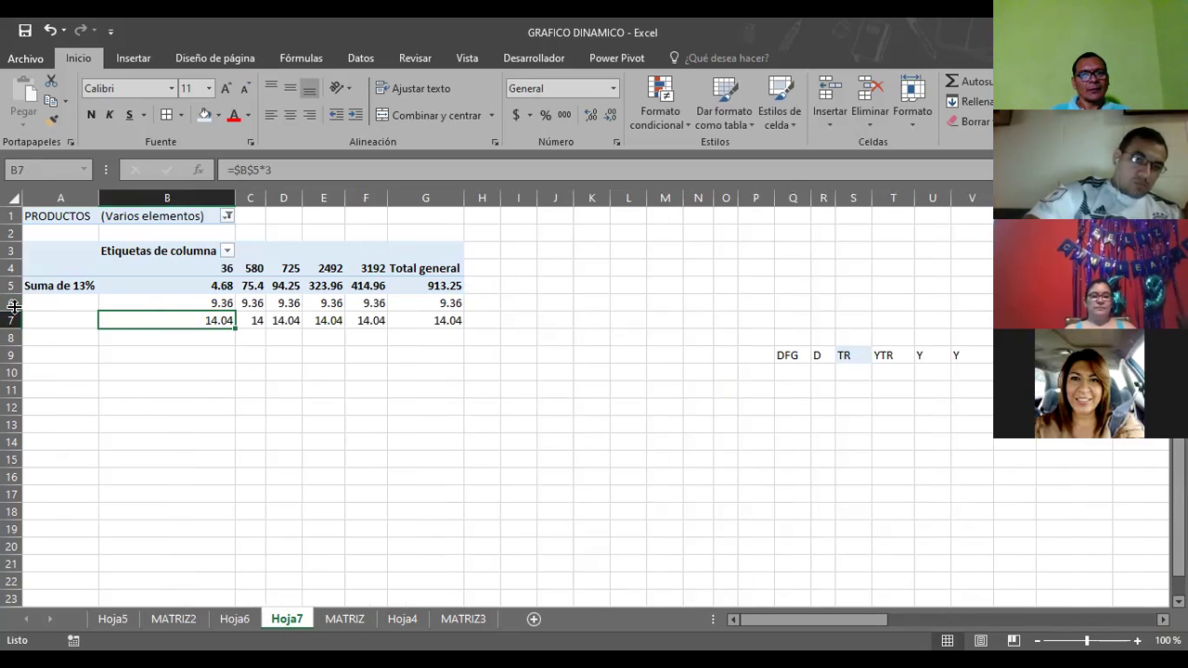
{"action": "left_click_drag", "start_coordinate": [13, 303], "coordinate": [13, 372]}
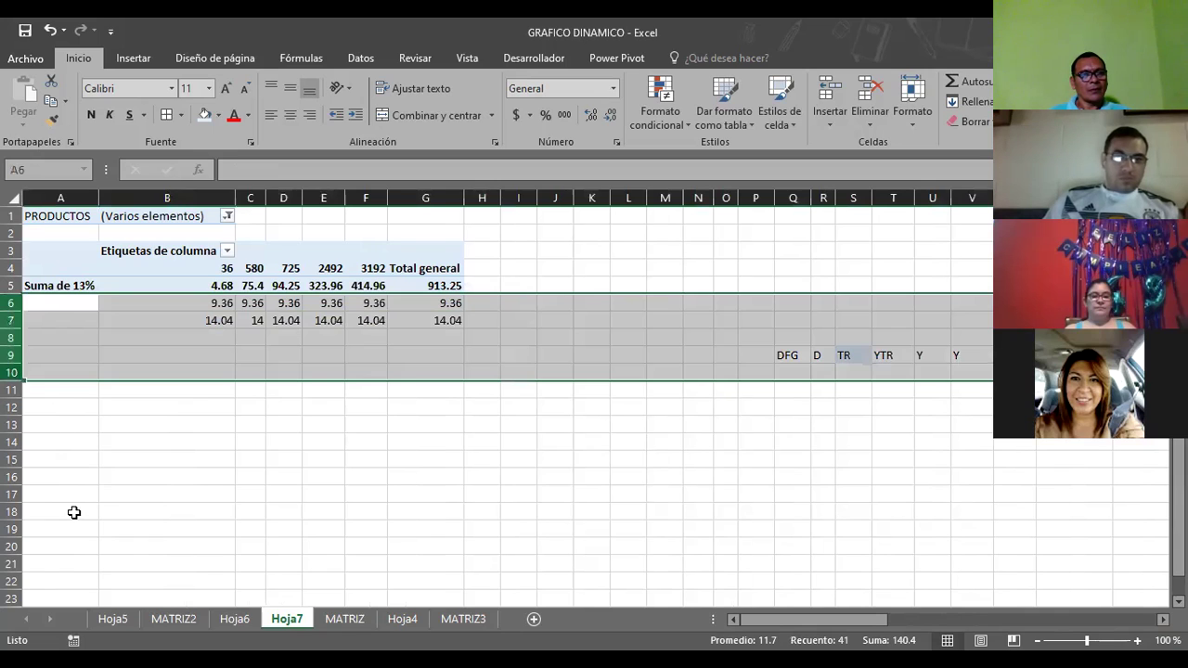
{"action": "key", "text": "Delete"}
{"action": "left_click", "coordinate": [207, 391]}
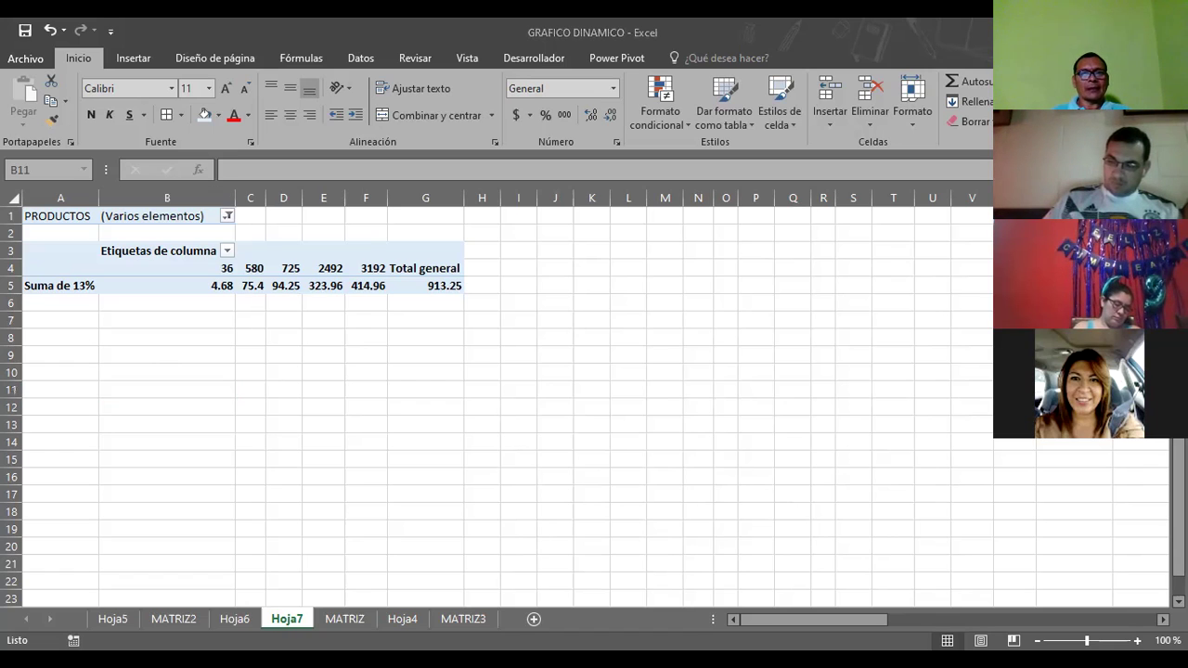
Run the PowerPoint slideshow through to the 'Información sobre los gráficos dinámicos' slide
{"action": "key", "text": "alt+Tab"}
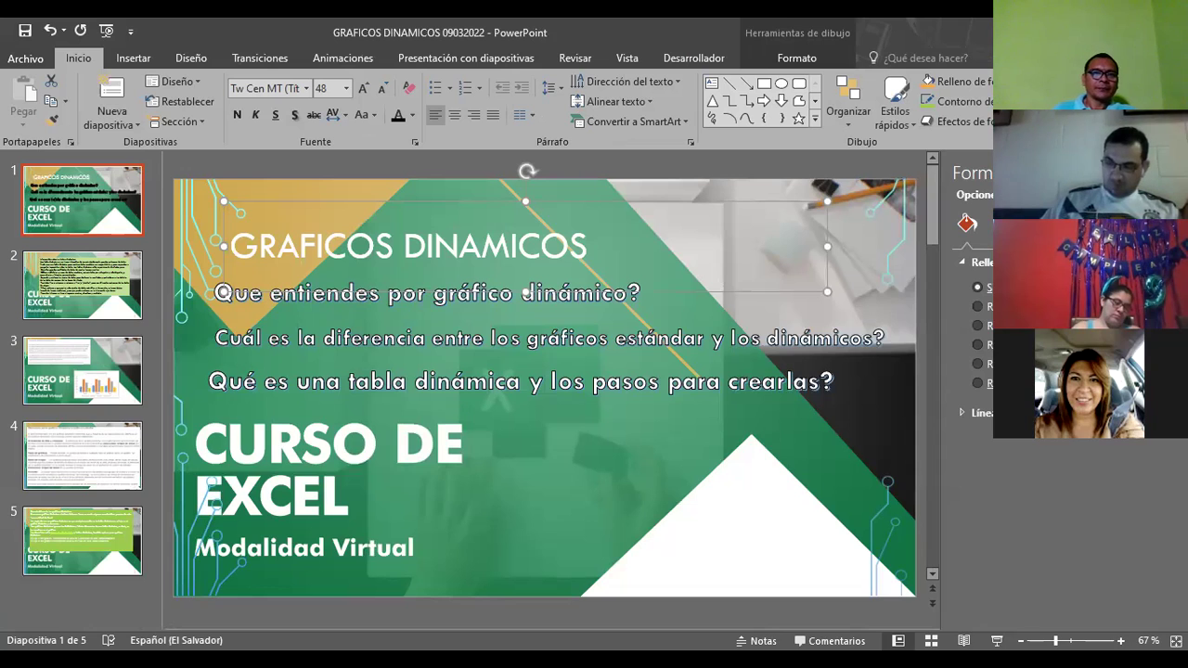
{"action": "key", "text": "F5"}
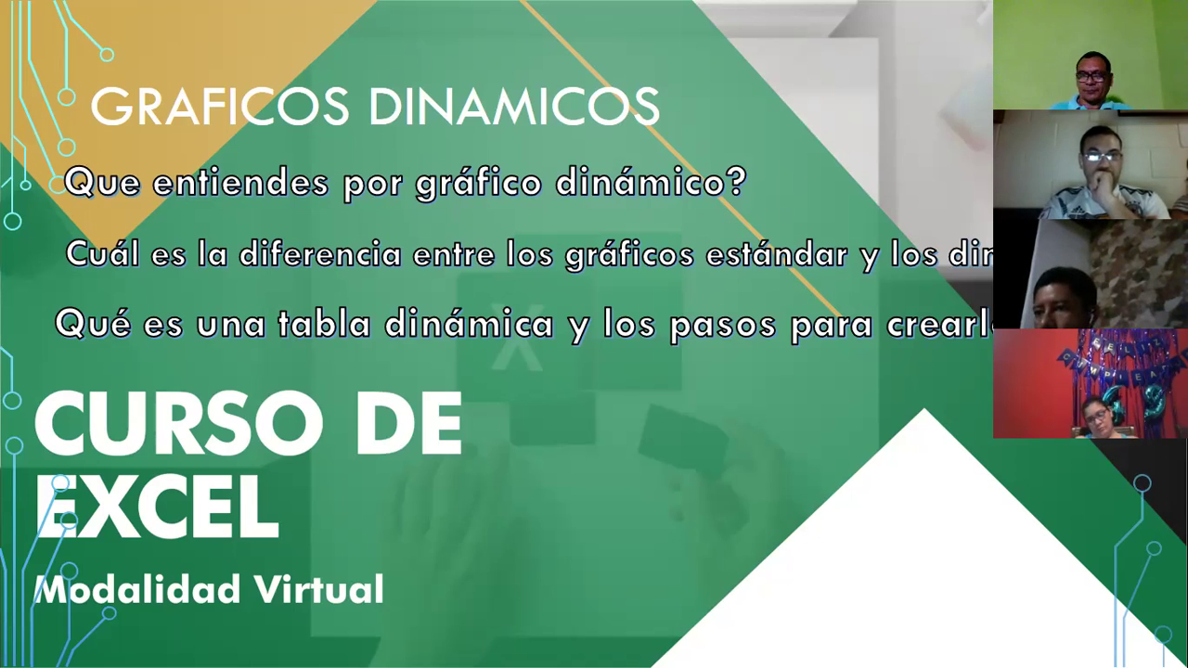
{"action": "key", "text": "Right"}
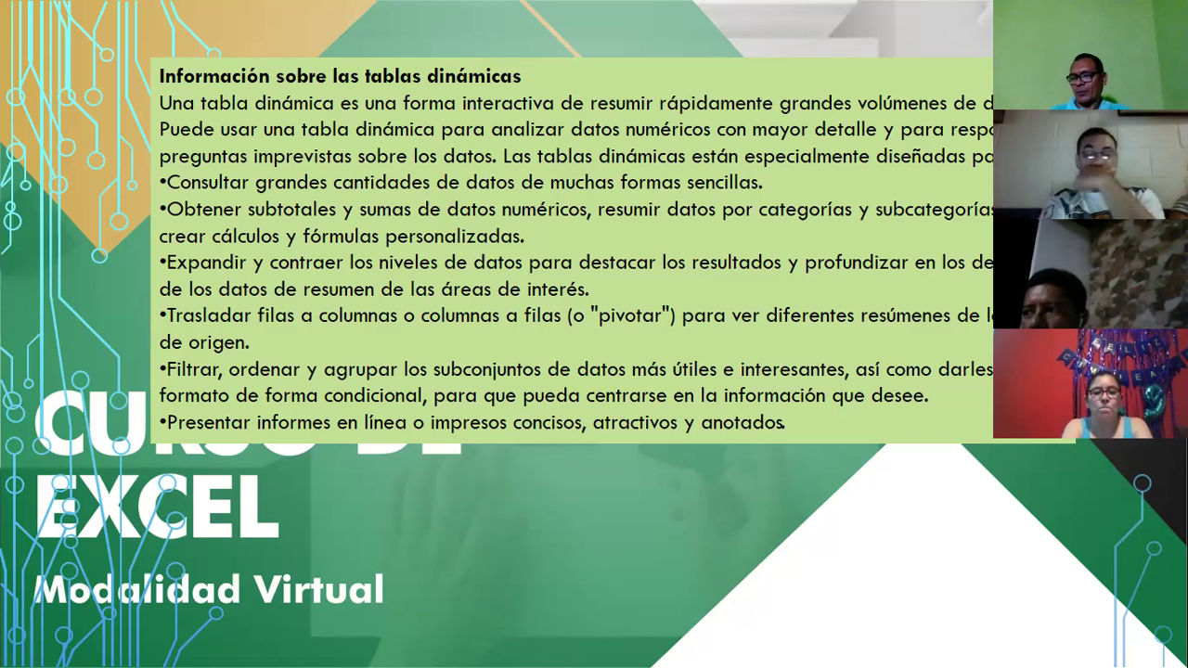
{"action": "left_click", "coordinate": [786, 214]}
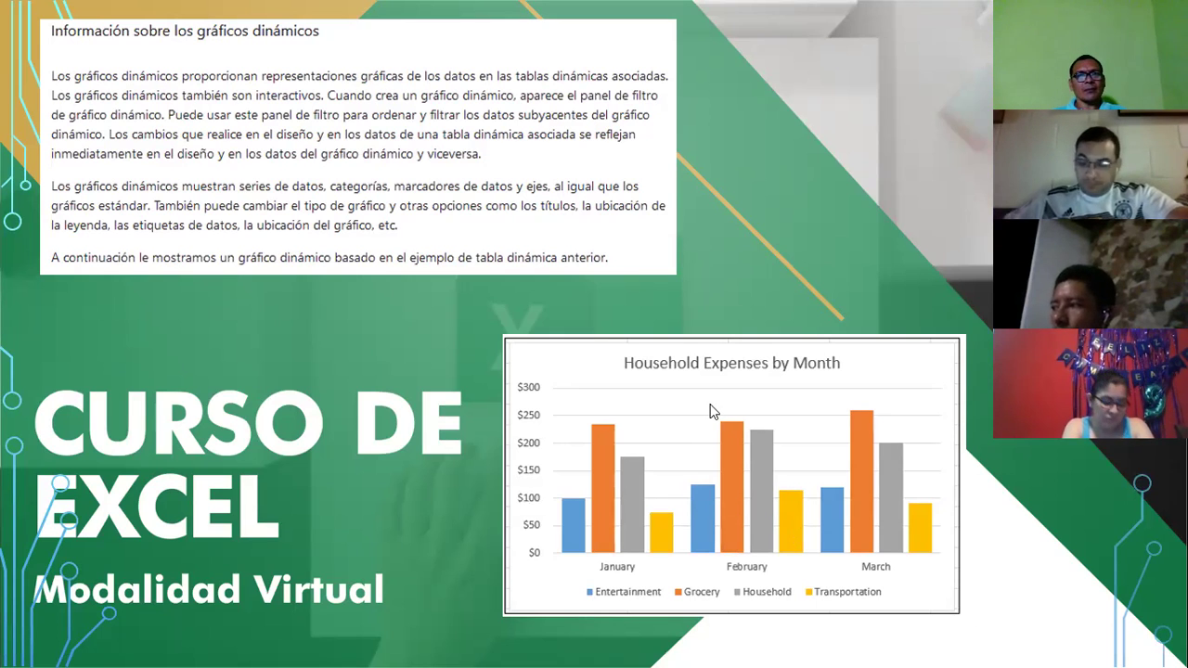
Advance the slideshow to 'Diferencias entre gráficos dinámicos y gráficos estándar'
{"action": "left_click", "coordinate": [565, 474]}
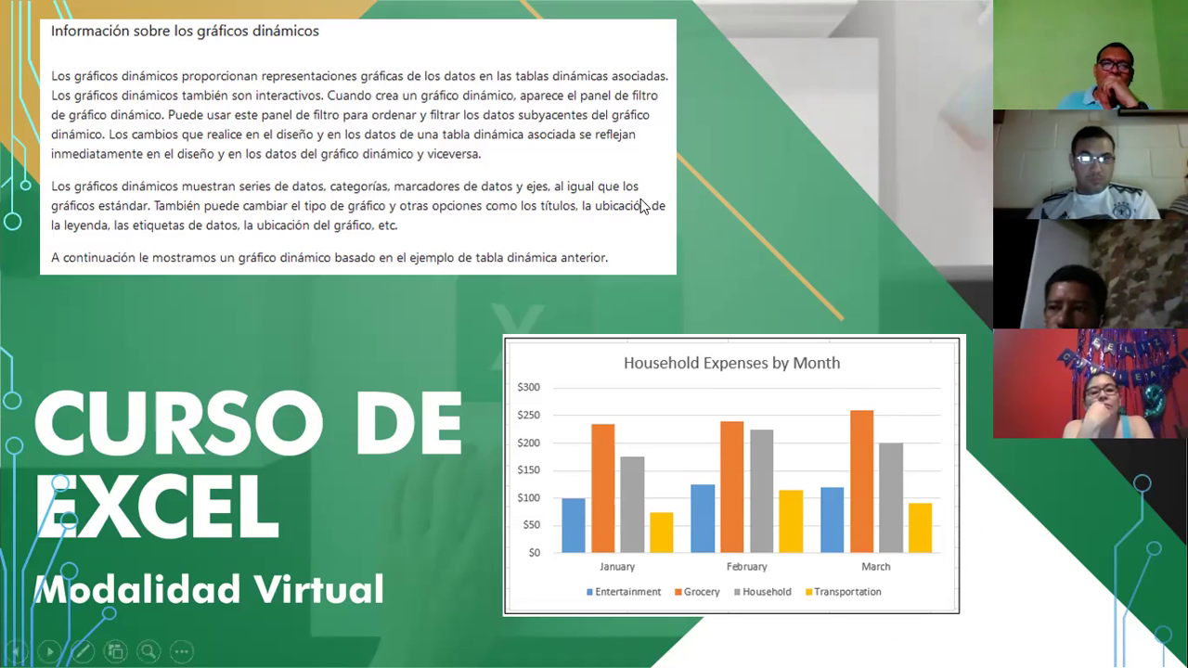
{"action": "left_click", "coordinate": [732, 197]}
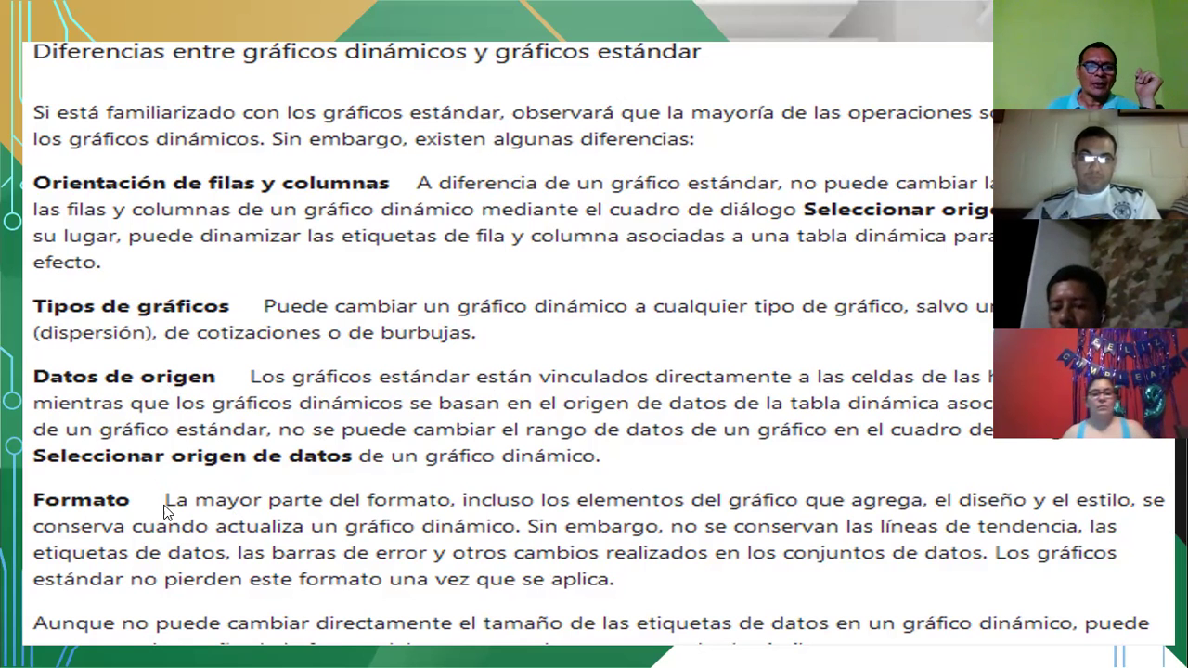
Show the 'Características de los gráficos dinámicos' slide, then return to the Excel workbook
{"action": "left_click", "coordinate": [358, 453]}
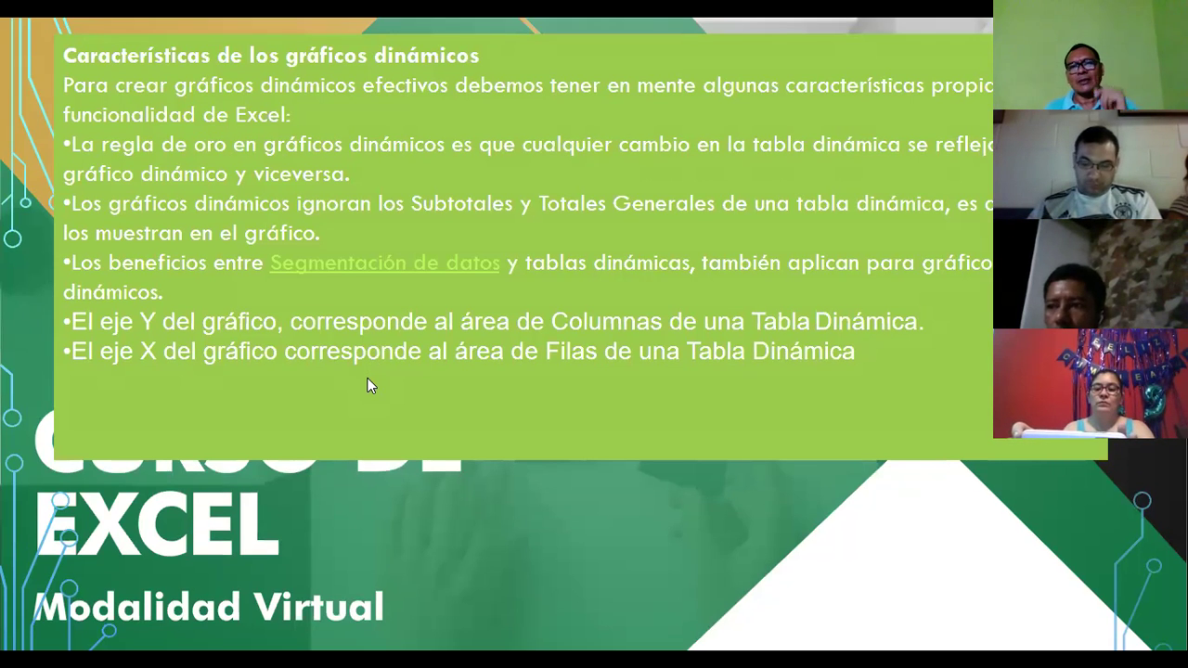
{"action": "key", "text": "alt+Tab"}
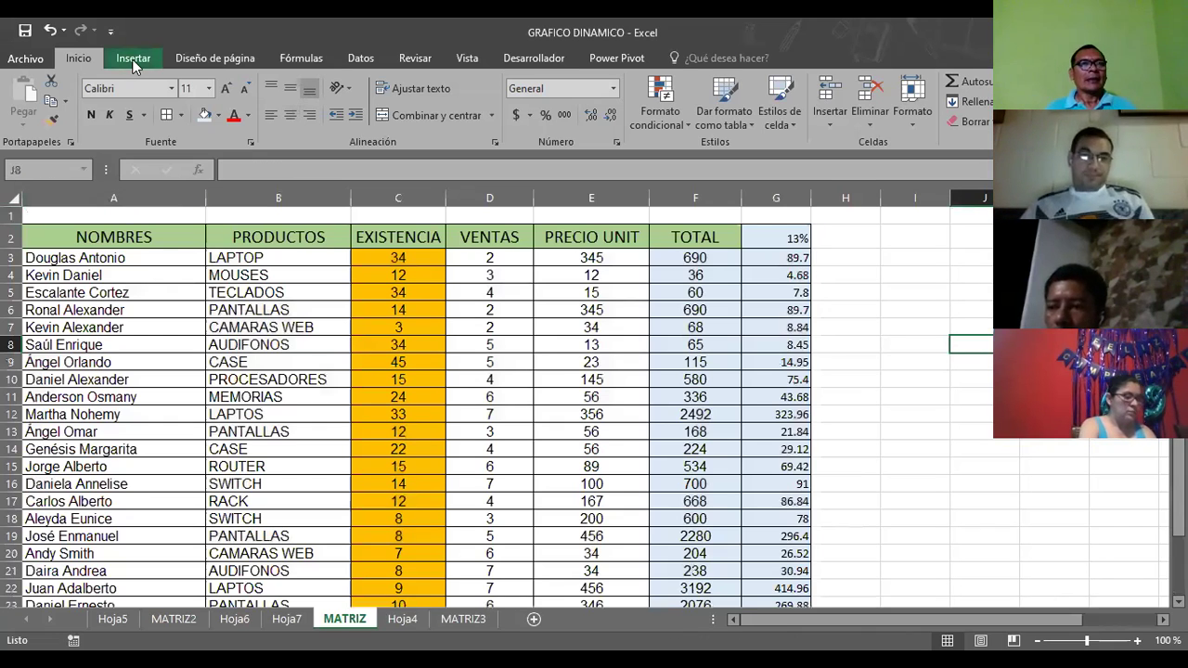
Display the Gráfico dinámico dropdown choices under Insertar
{"action": "left_click", "coordinate": [133, 57]}
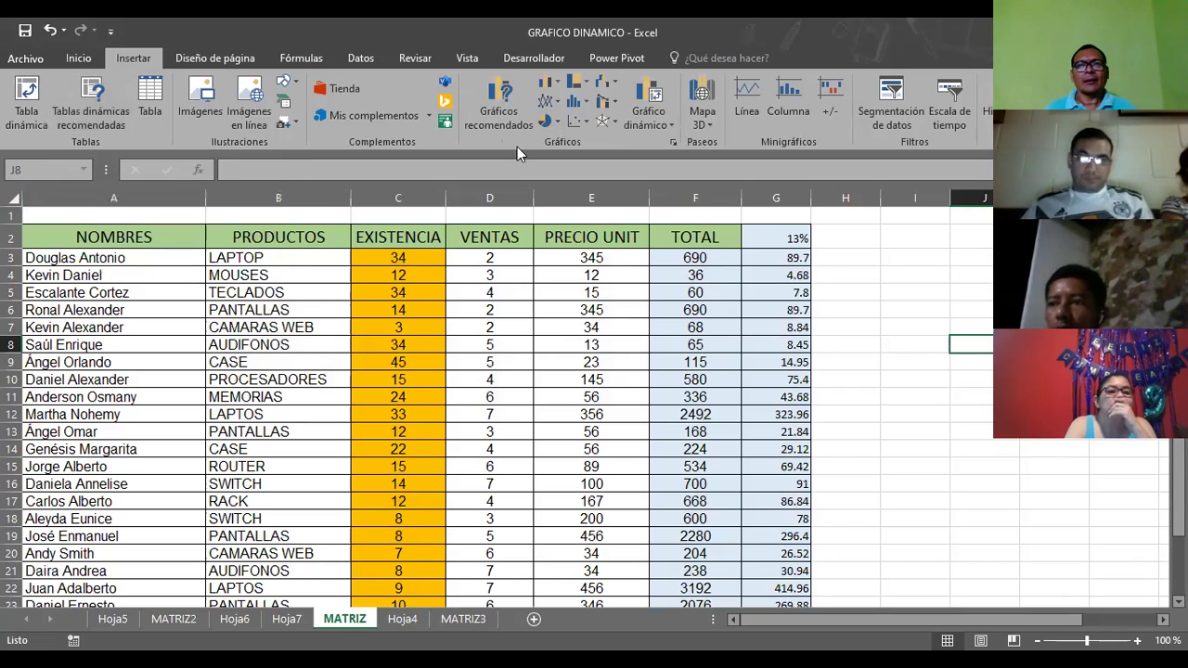
{"action": "left_click", "coordinate": [670, 124]}
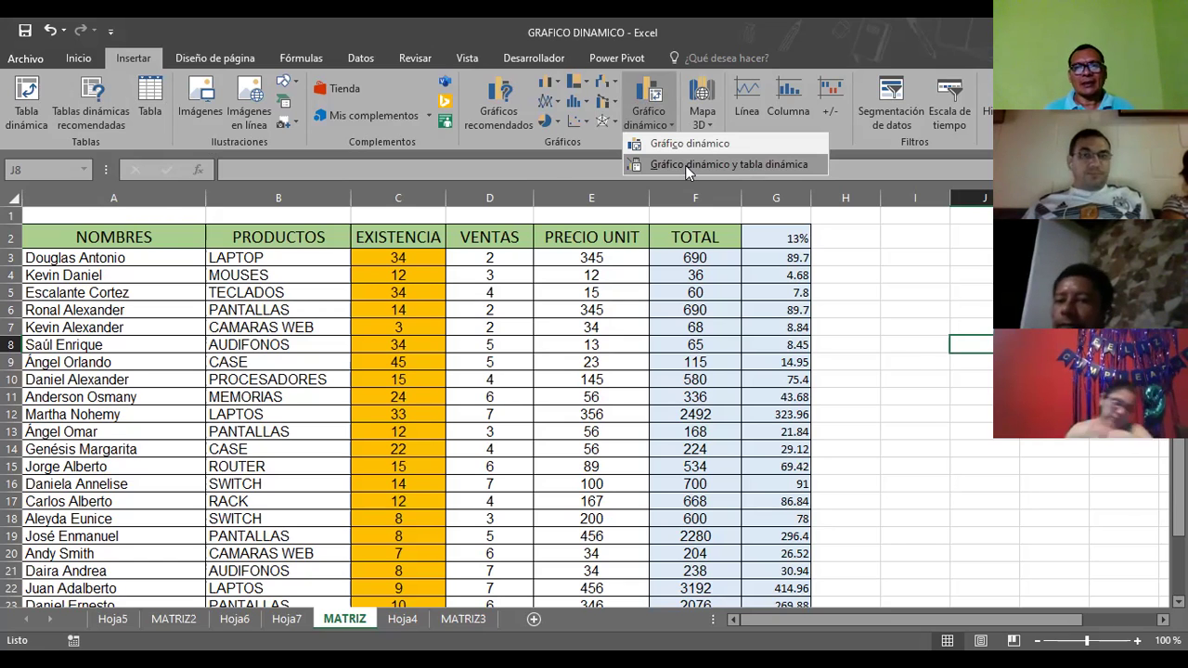
Choose Gráfico dinámico y tabla dinámica, placed on a new worksheet
{"action": "left_click", "coordinate": [685, 165]}
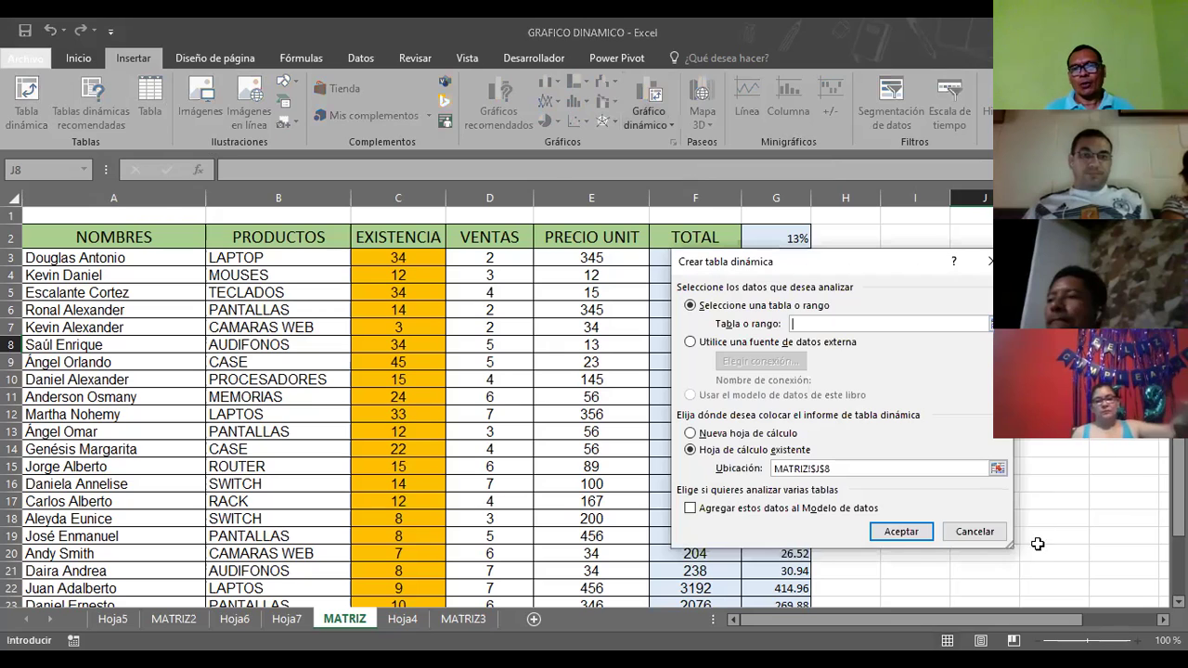
{"action": "left_click", "coordinate": [694, 434]}
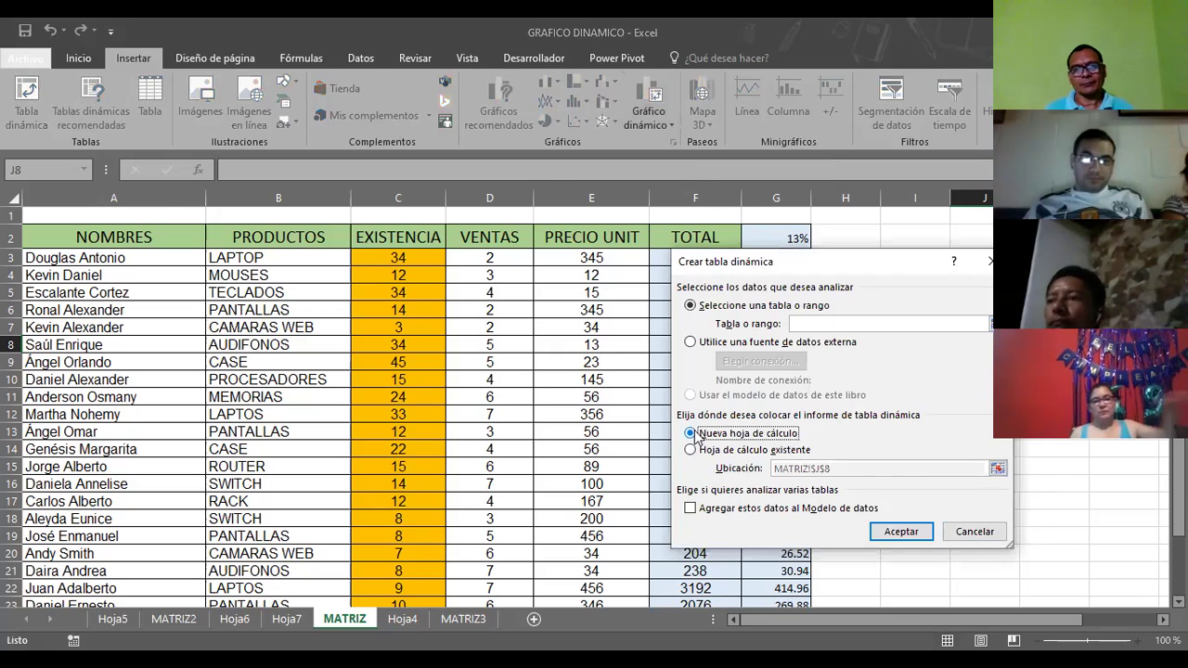
{"action": "left_click", "coordinate": [911, 532]}
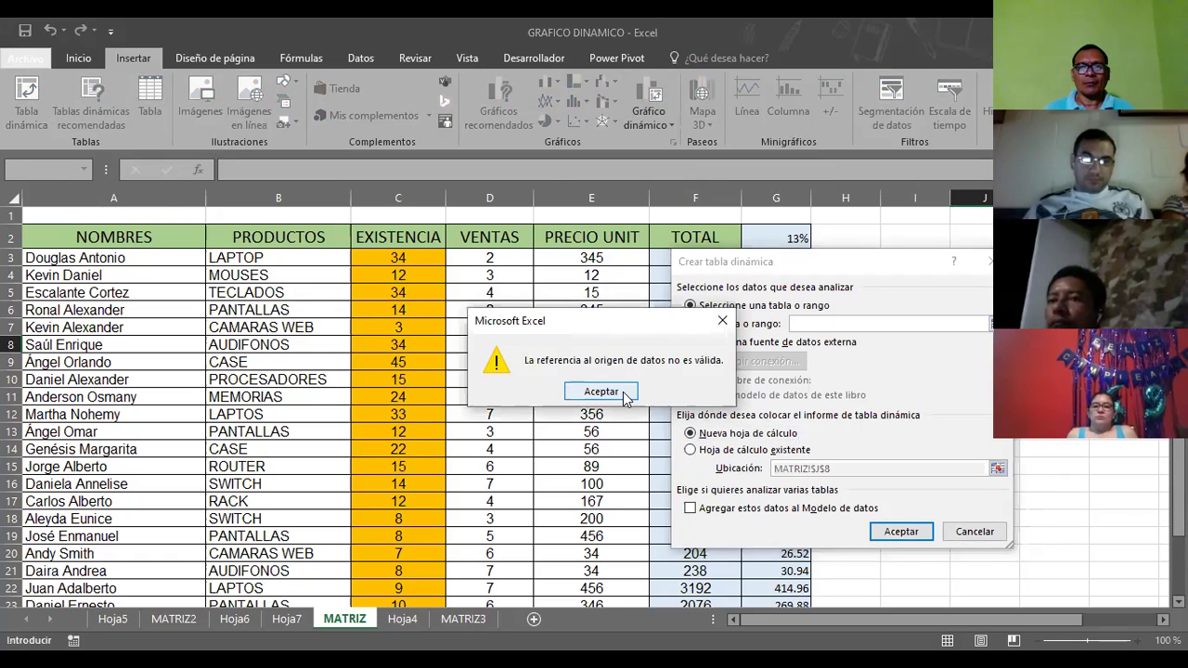
{"action": "left_click", "coordinate": [601, 392]}
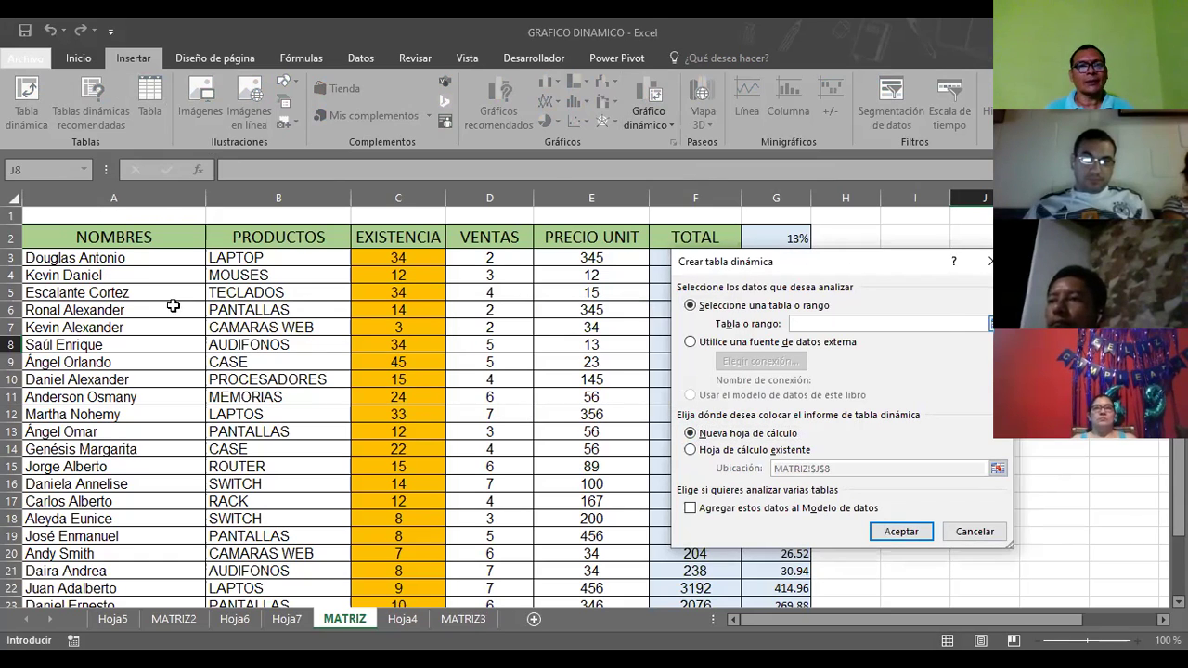
Set the source range to MATRIZ!$A$2:$G$25 and create the pivot chart on Hoja8
{"action": "left_click", "coordinate": [173, 306]}
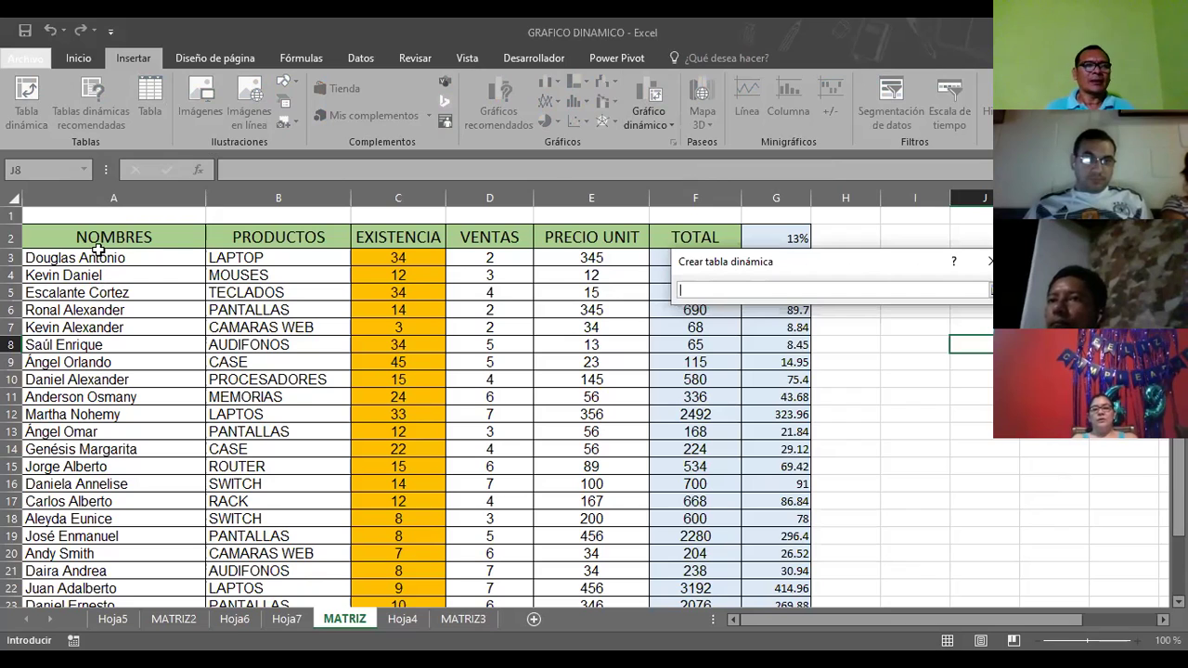
{"action": "left_click_drag", "start_coordinate": [63, 238], "coordinate": [270, 253]}
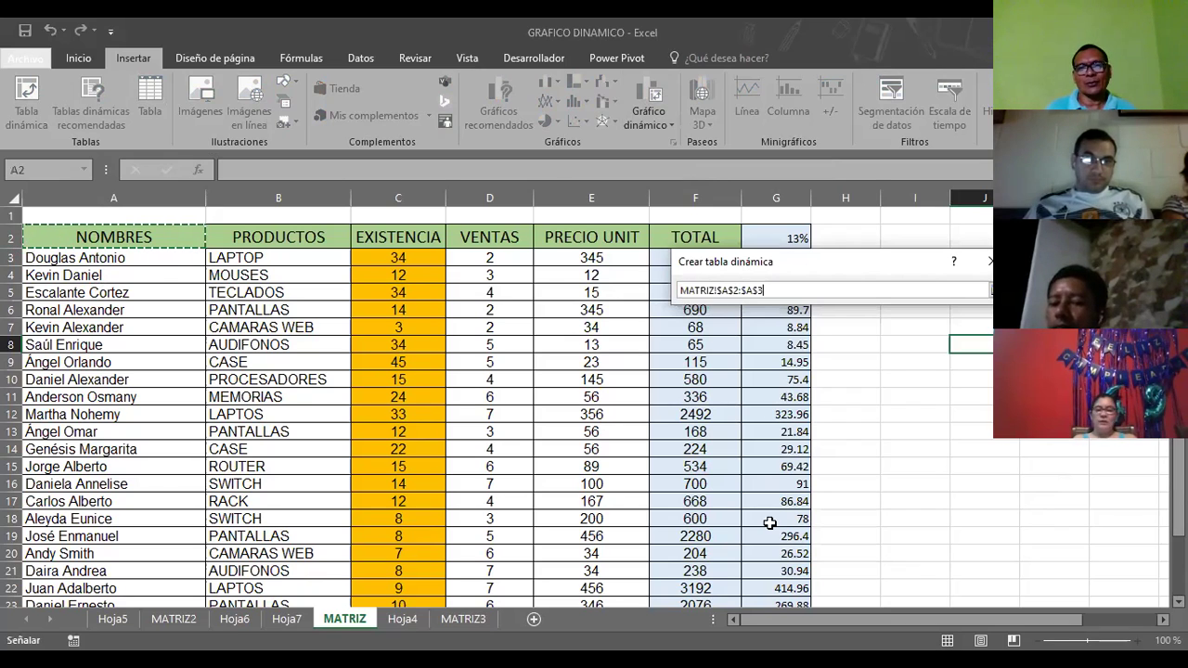
{"action": "left_click_drag", "start_coordinate": [776, 414], "coordinate": [751, 631]}
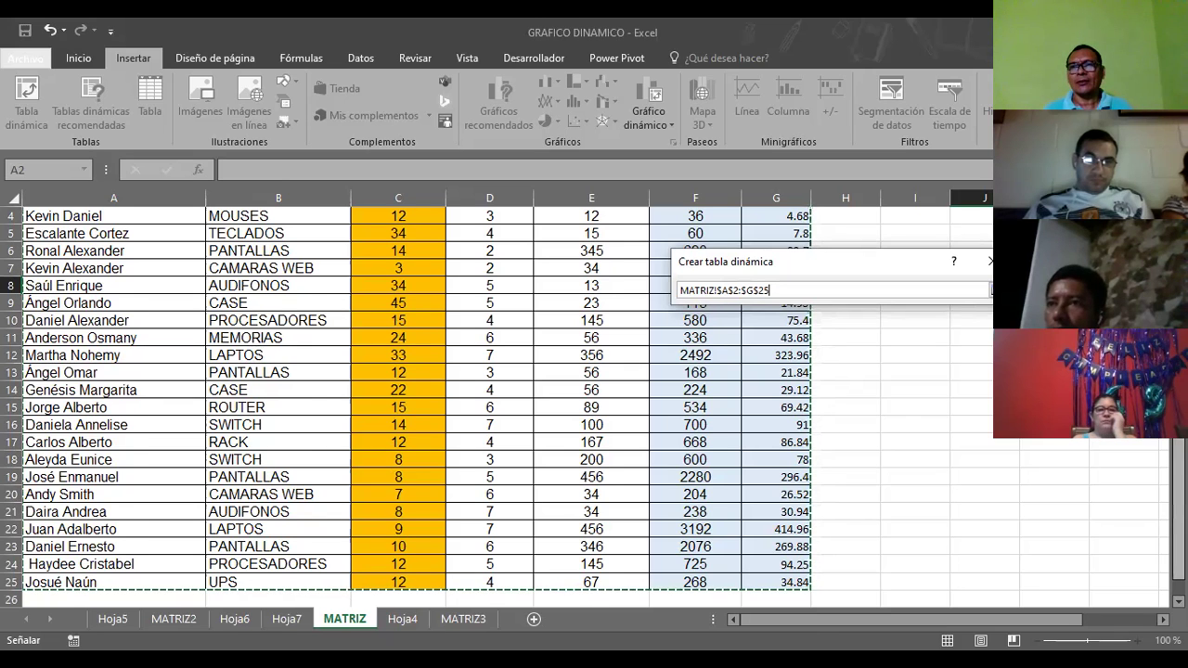
{"action": "scroll", "coordinate": [666, 315], "scroll_direction": "up", "scroll_amount": 1}
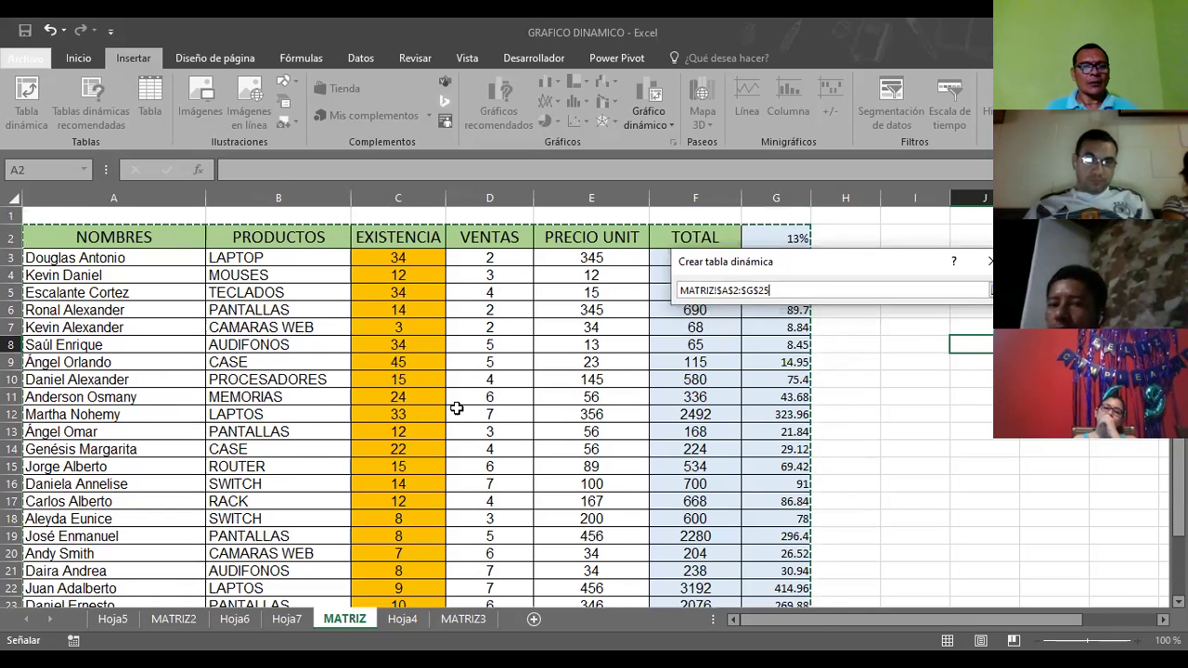
{"action": "left_click", "coordinate": [990, 290]}
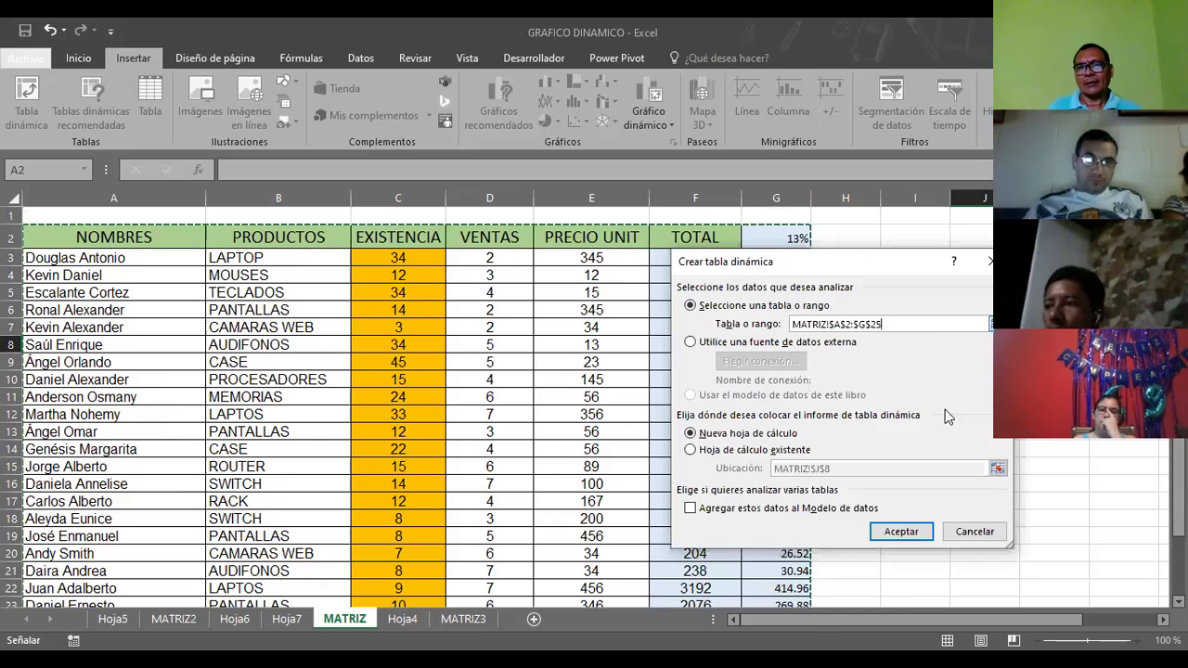
{"action": "left_click", "coordinate": [903, 530]}
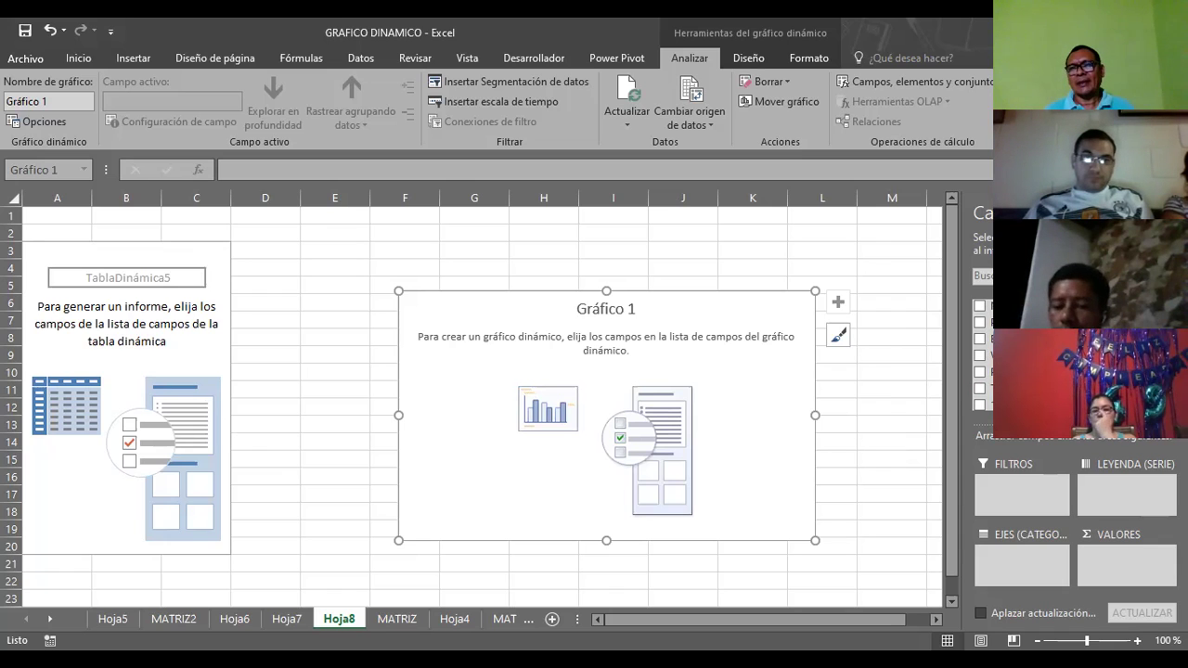
Put PRODUCTOS on the axis, PRECIO UNIT in the legend, NOMBRES as filter; resize the chart
{"action": "left_click", "coordinate": [980, 322]}
{"action": "left_click_drag", "start_coordinate": [1006, 323], "coordinate": [1020, 560]}
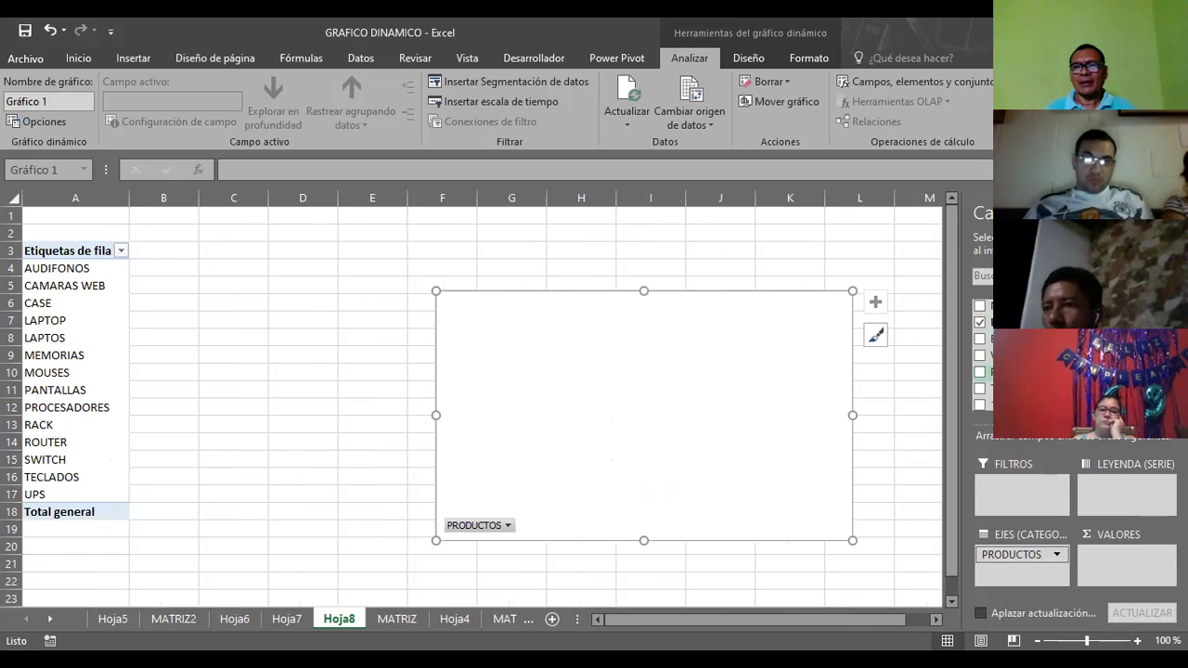
{"action": "left_click_drag", "start_coordinate": [984, 371], "coordinate": [1118, 487]}
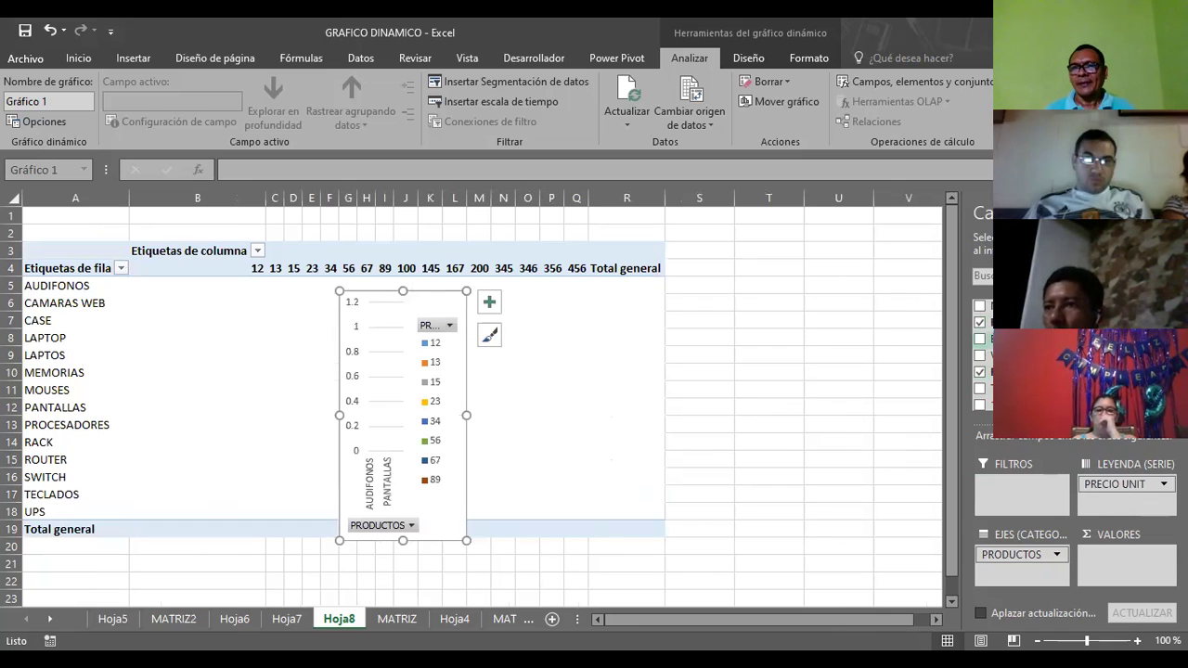
{"action": "mouse_move", "coordinate": [1030, 355]}
{"action": "left_mouse_down"}
{"action": "mouse_move", "coordinate": [1124, 557]}
{"action": "mouse_move", "coordinate": [1018, 506]}
{"action": "left_mouse_up"}
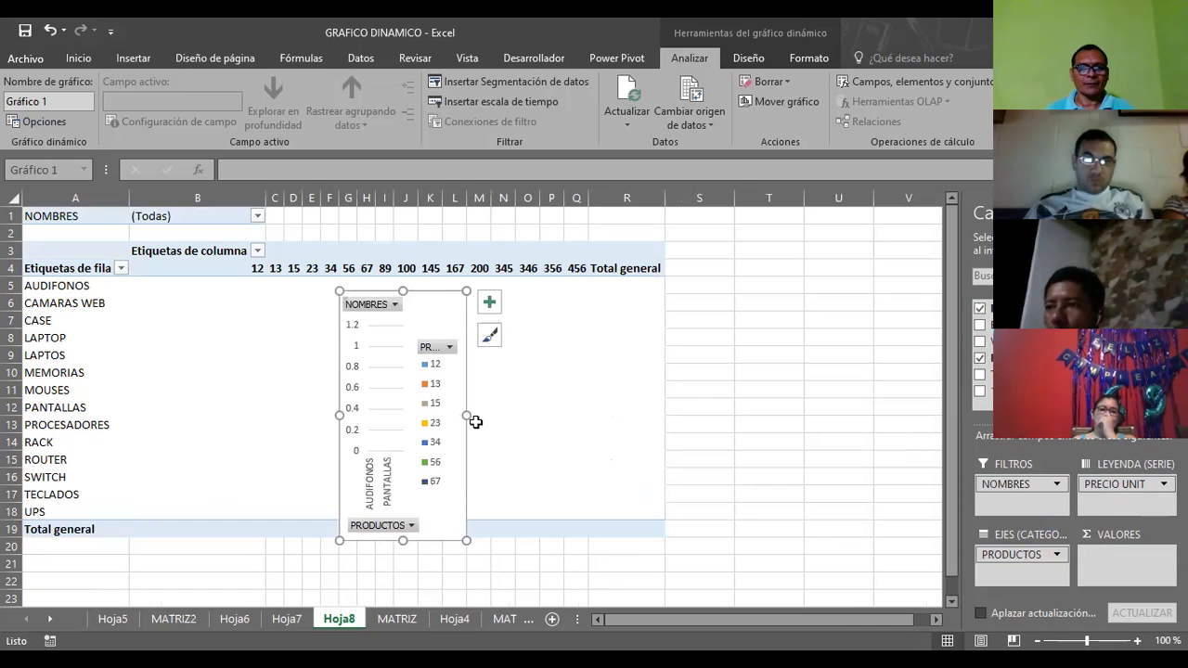
{"action": "left_click_drag", "start_coordinate": [466, 411], "coordinate": [638, 414]}
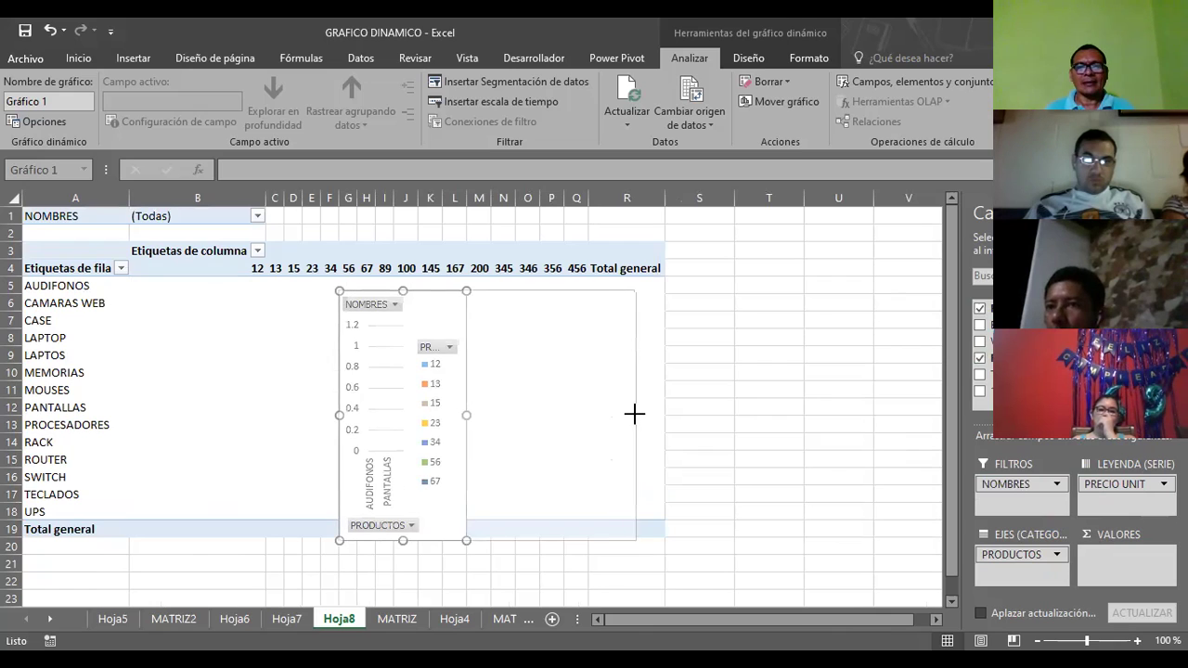
{"action": "left_click_drag", "start_coordinate": [600, 294], "coordinate": [712, 267]}
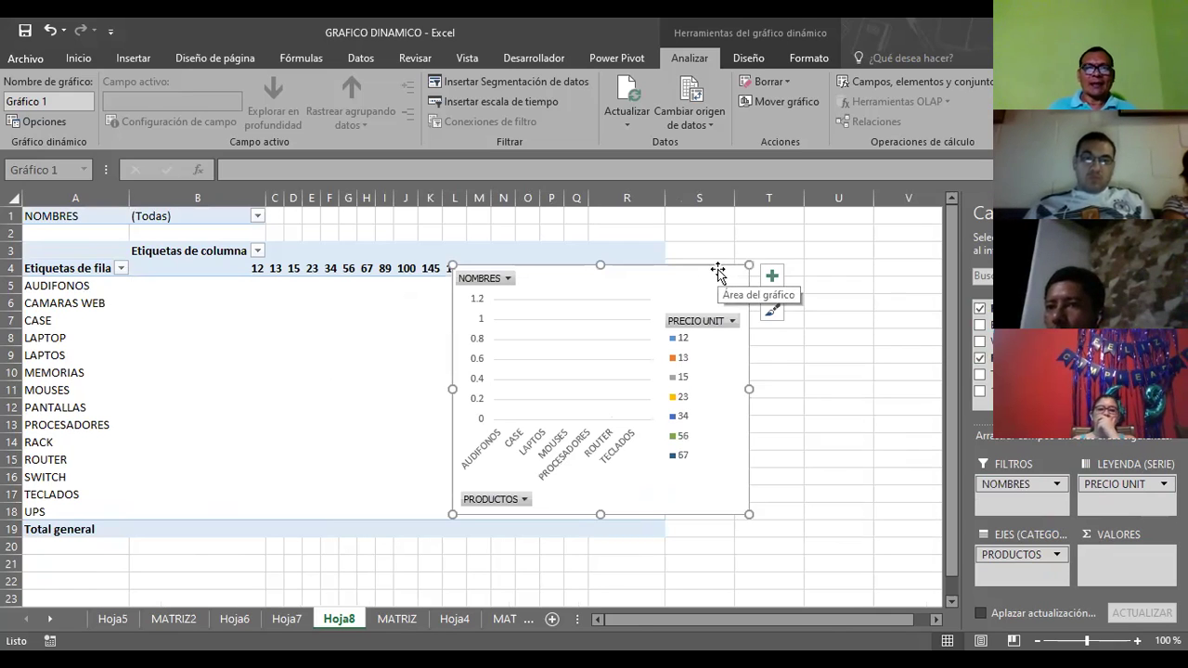
Set the NOMBRES filter to all names, widen the chart, and sum VENTAS as values
{"action": "left_click", "coordinate": [508, 278]}
{"action": "left_click", "coordinate": [378, 364]}
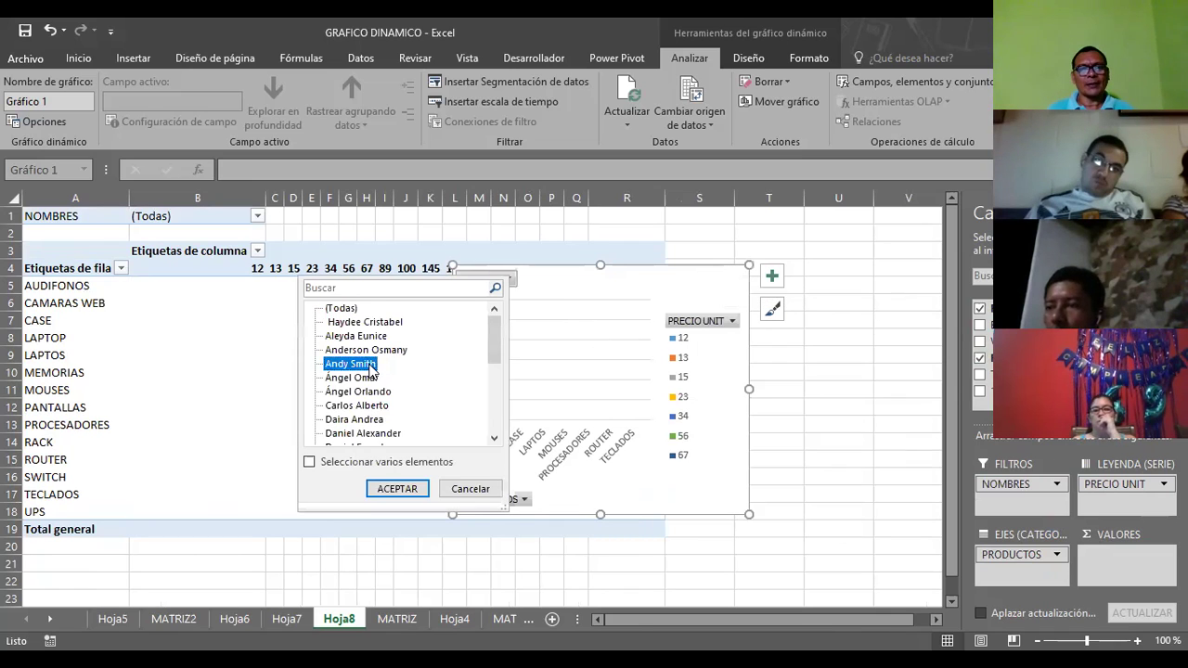
{"action": "left_click", "coordinate": [309, 462]}
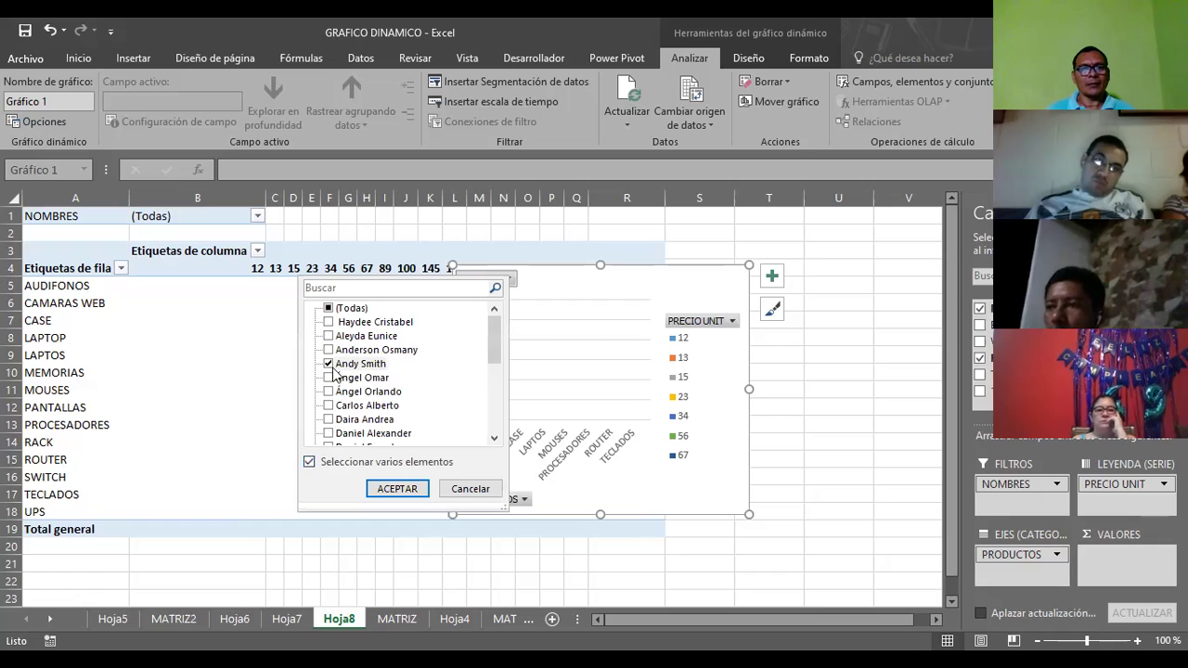
{"action": "left_click", "coordinate": [328, 308]}
{"action": "left_click", "coordinate": [379, 492]}
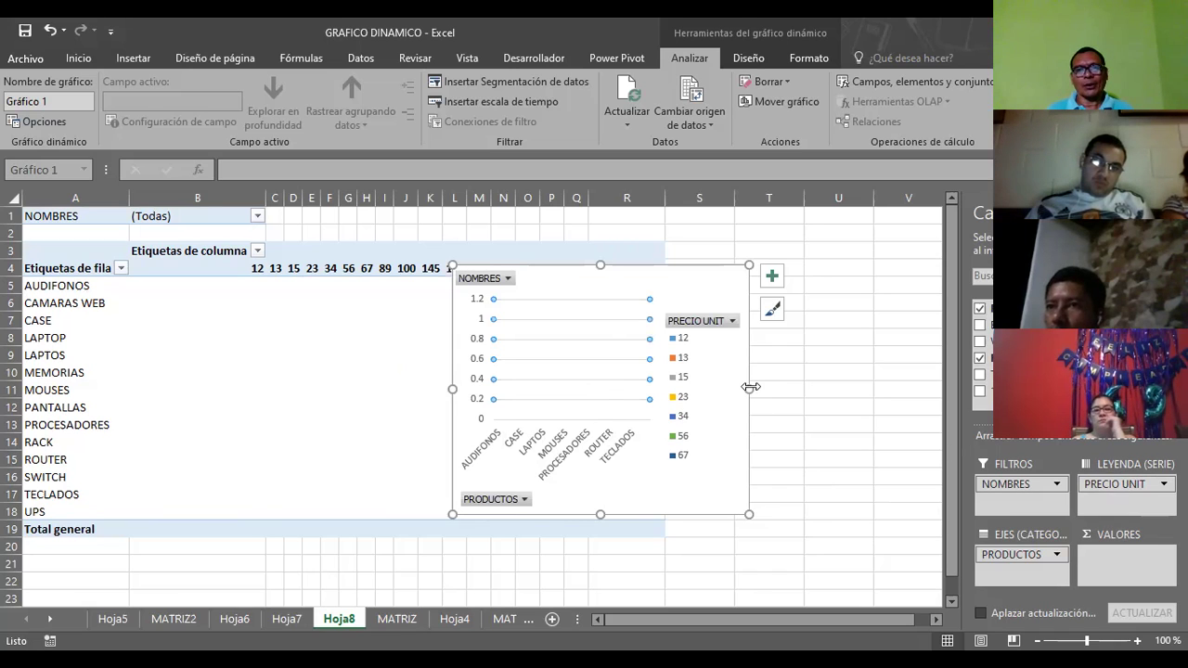
{"action": "left_click_drag", "start_coordinate": [749, 389], "coordinate": [801, 386]}
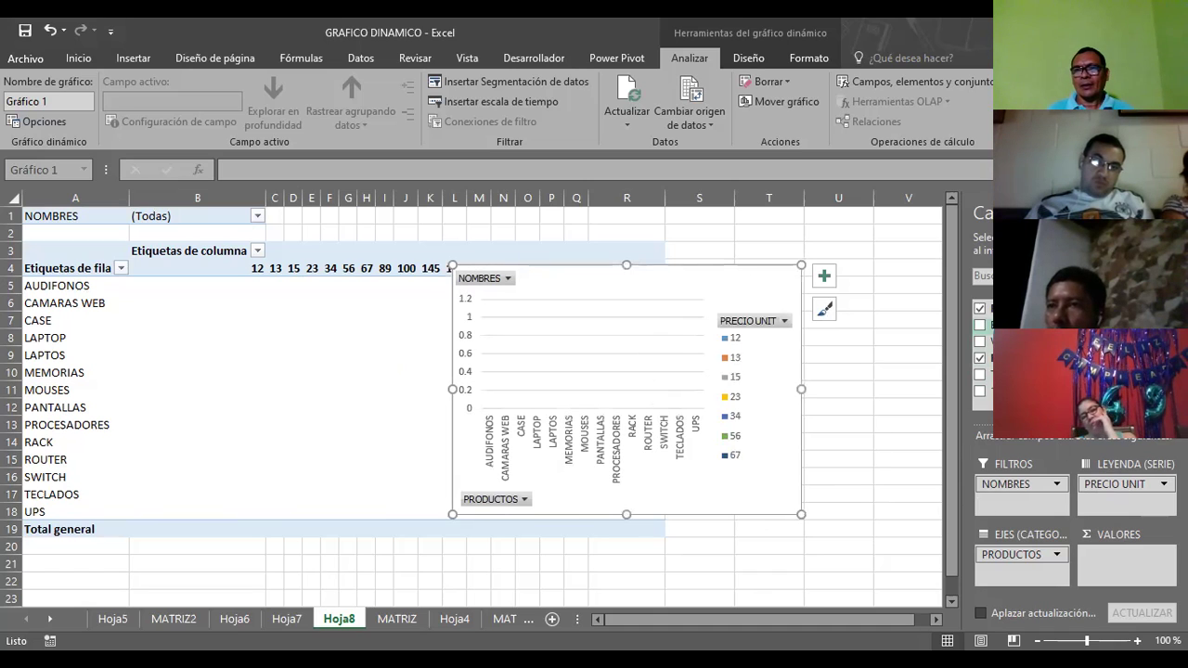
{"action": "left_click_drag", "start_coordinate": [1040, 342], "coordinate": [1127, 557]}
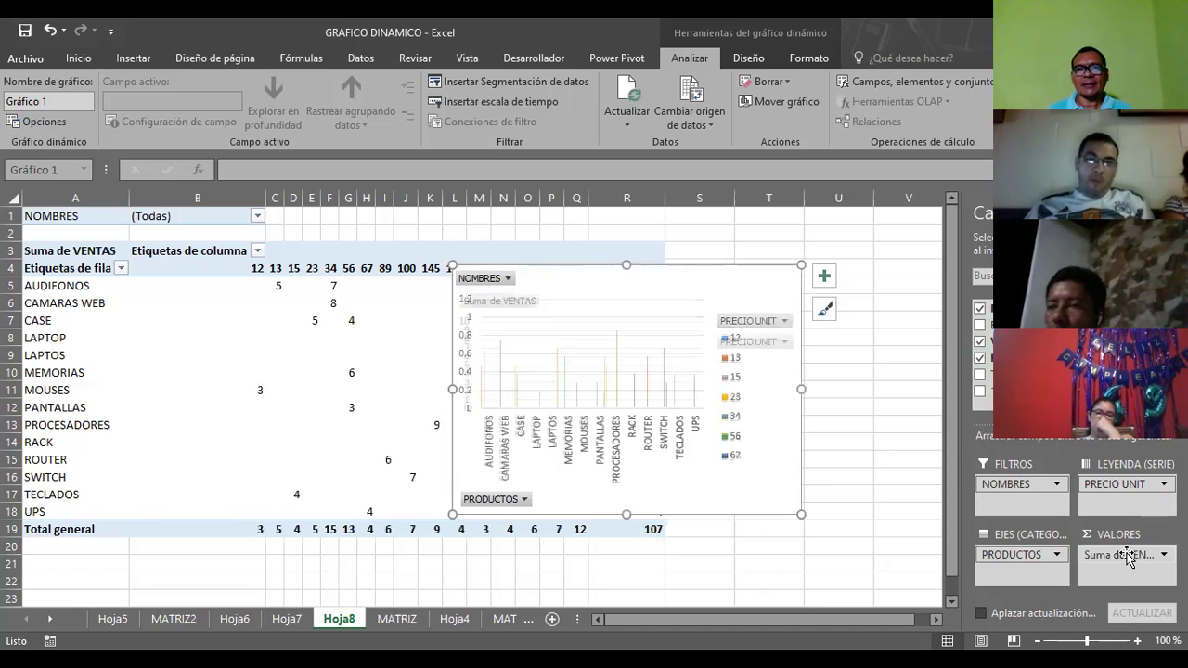
Replace Suma de VENTAS with Suma de TOTAL (total 17009) and move the chart up-left
{"action": "scroll", "coordinate": [1067, 353], "scroll_direction": "down", "scroll_amount": 1}
{"action": "key", "text": "ctrl+z"}
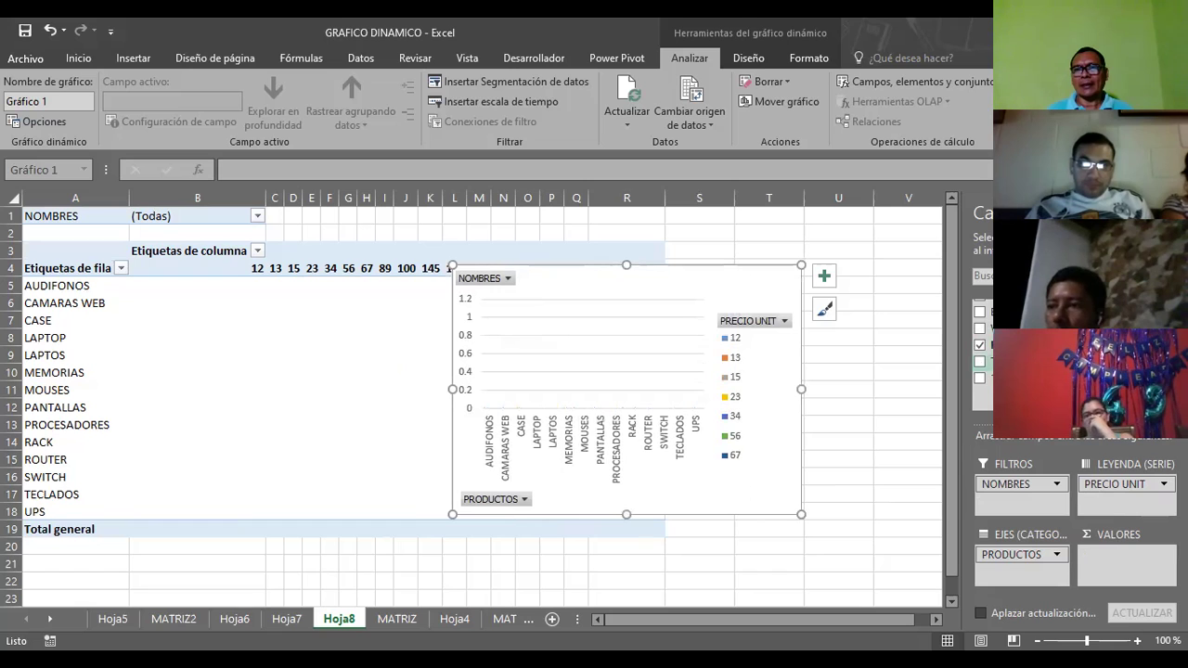
{"action": "left_click_drag", "start_coordinate": [1021, 361], "coordinate": [1107, 550]}
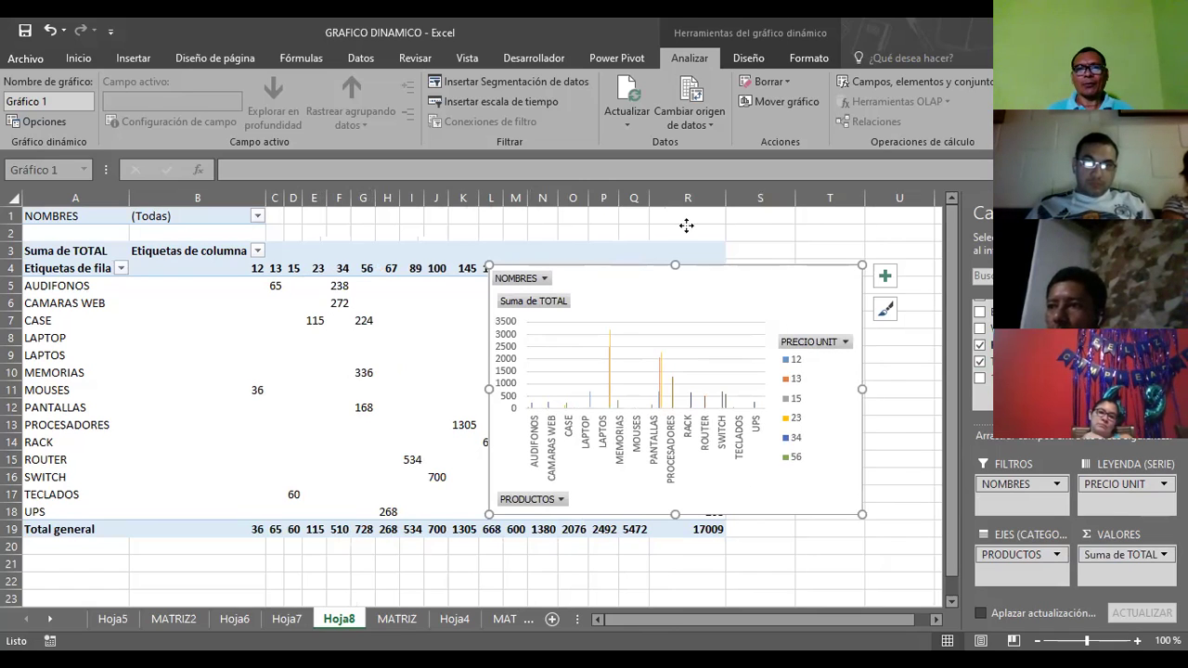
{"action": "left_click_drag", "start_coordinate": [687, 225], "coordinate": [688, 231]}
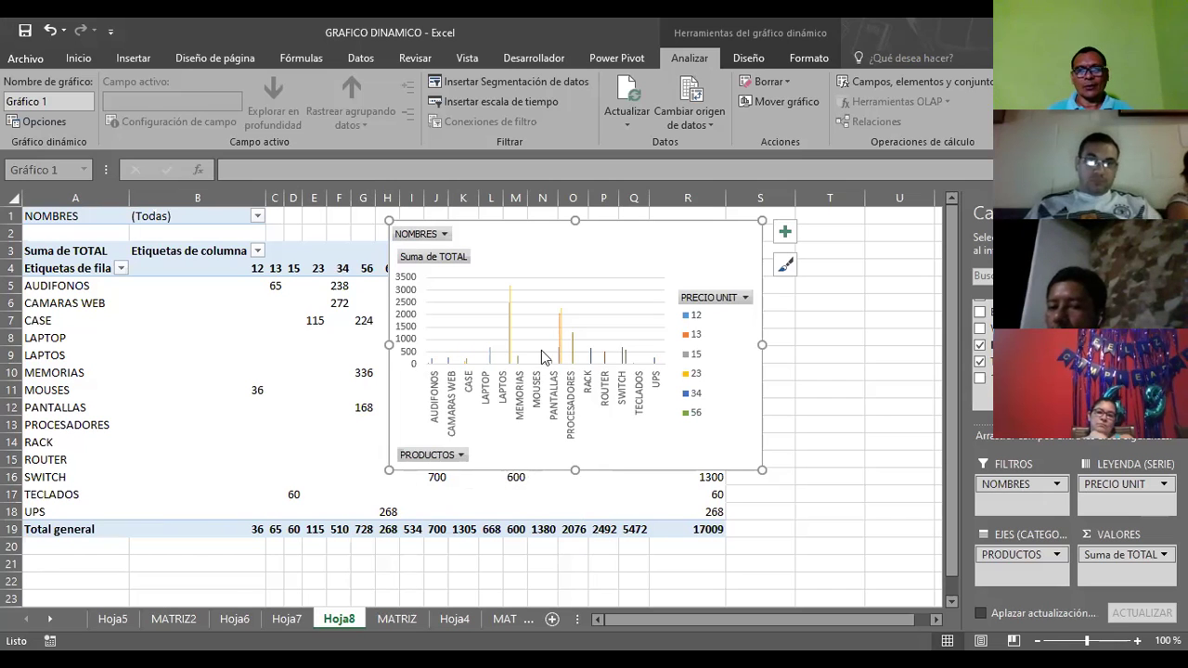
Open the chart area formatting and expand its Borde settings
{"action": "double_click", "coordinate": [719, 222]}
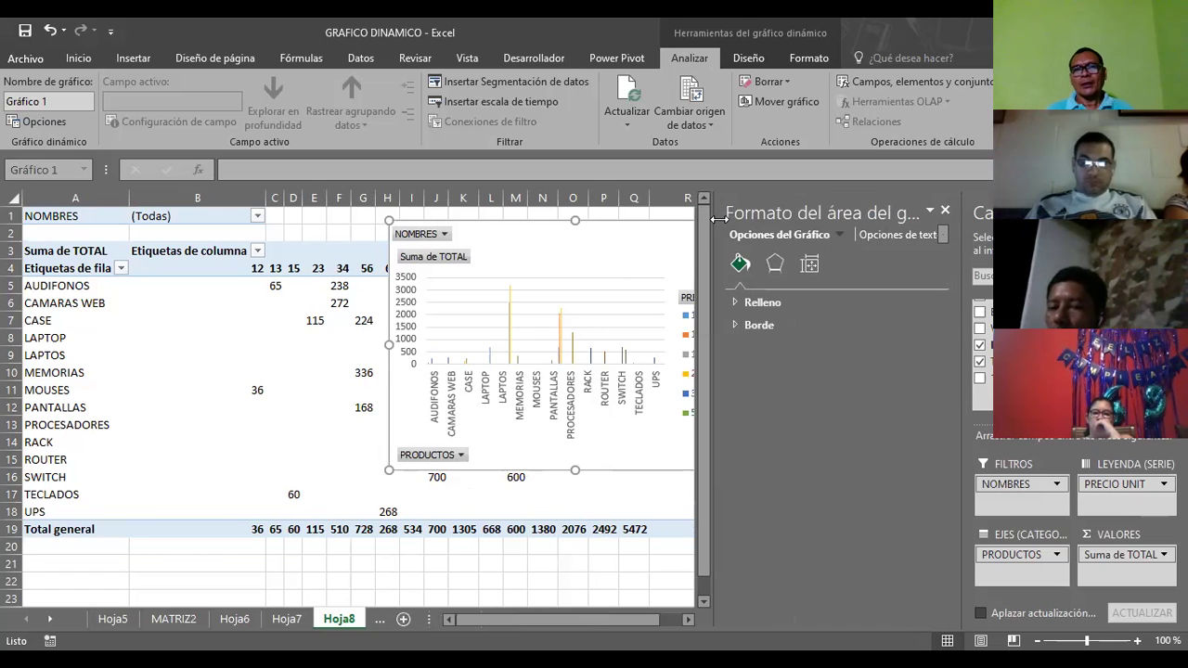
{"action": "left_click", "coordinate": [756, 325]}
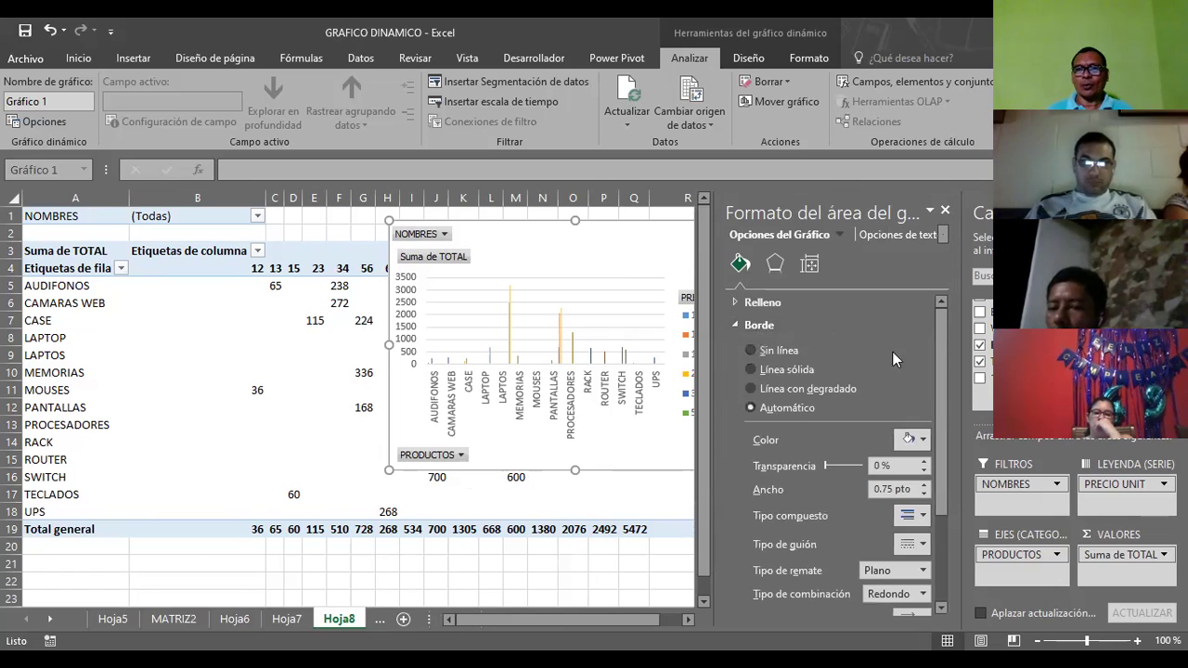
{"action": "left_click_drag", "start_coordinate": [937, 327], "coordinate": [947, 533]}
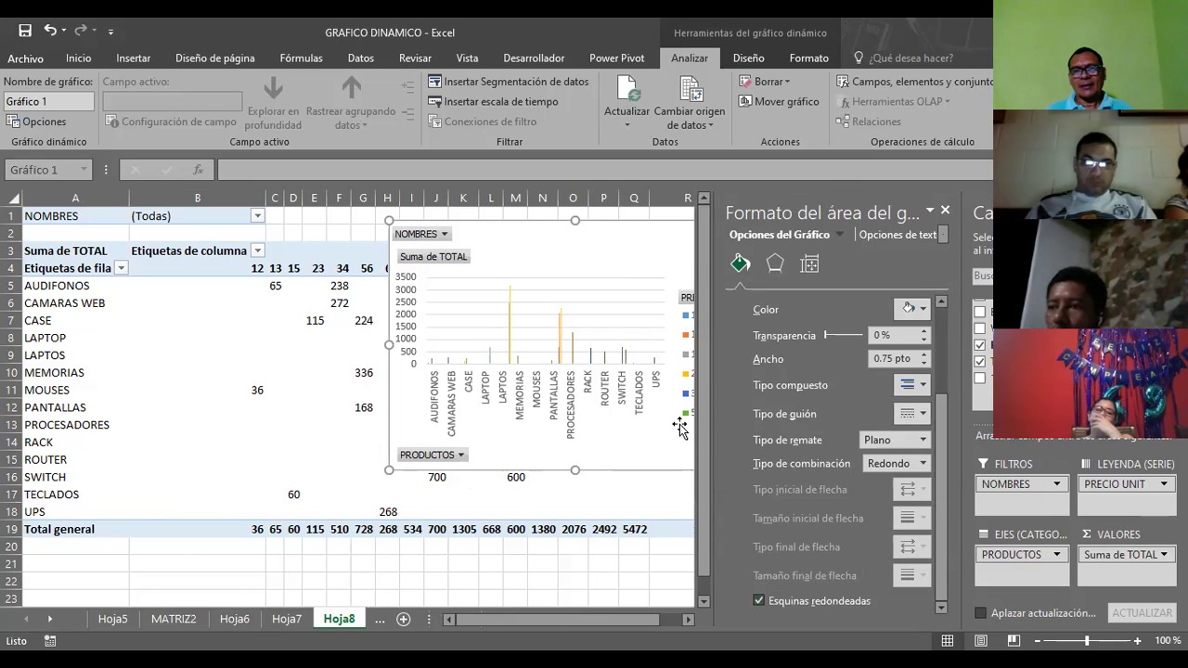
{"action": "left_click", "coordinate": [401, 353]}
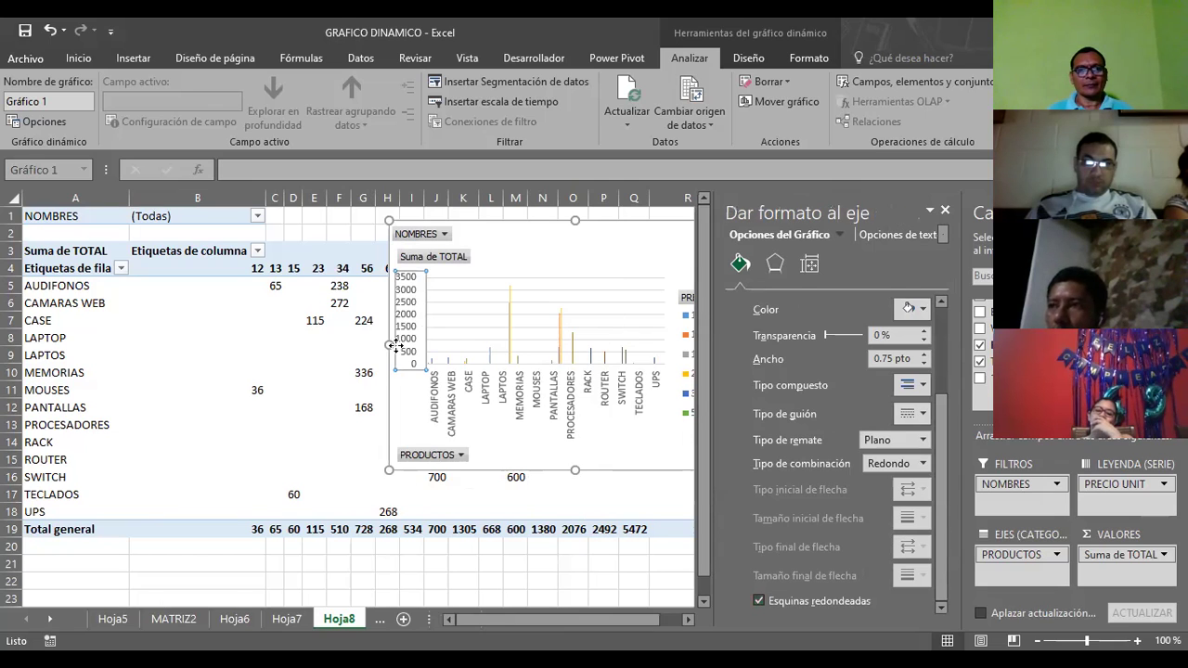
{"action": "left_click", "coordinate": [484, 232]}
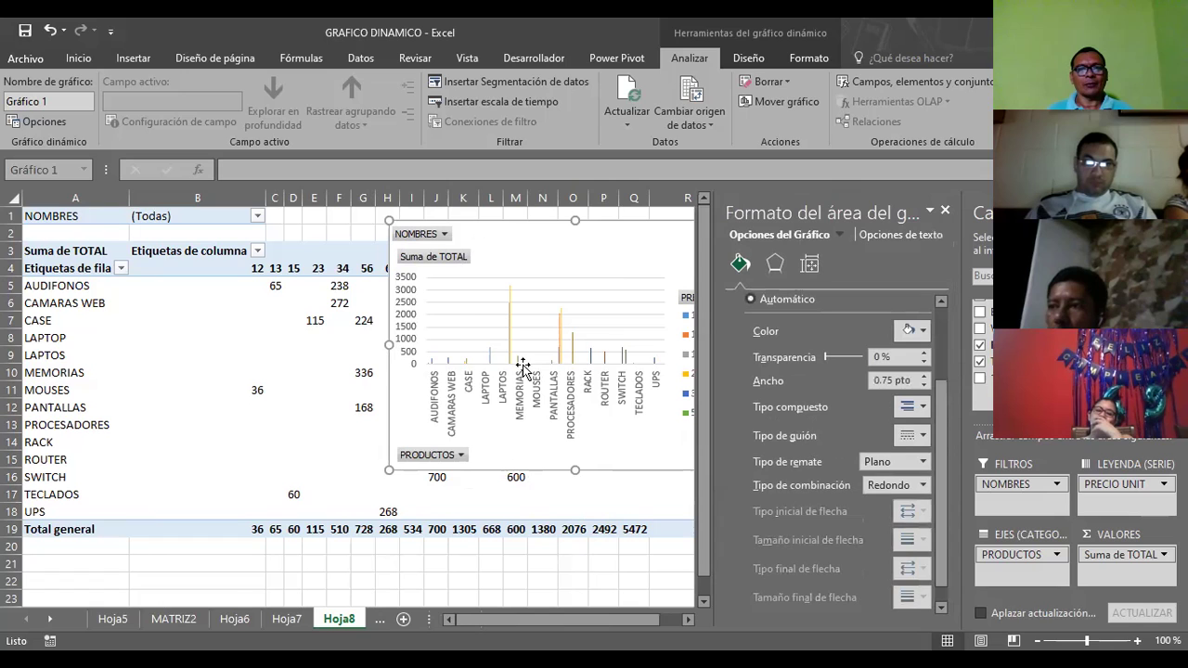
{"action": "left_click", "coordinate": [317, 372]}
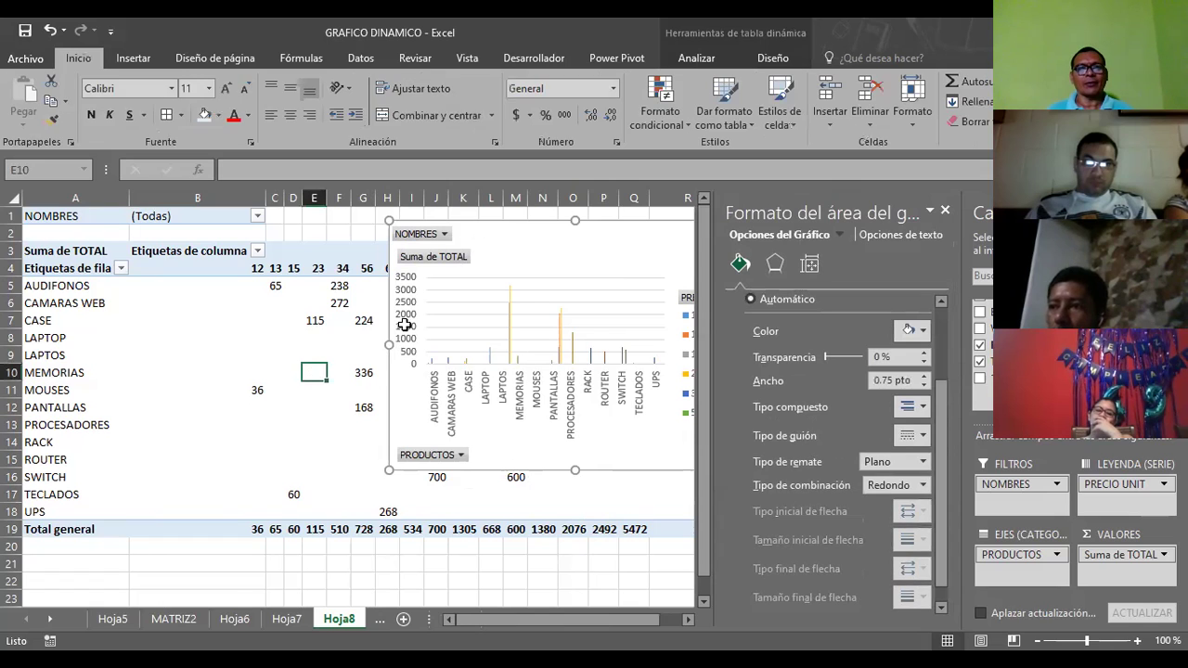
{"action": "left_click", "coordinate": [419, 413]}
{"action": "left_click", "coordinate": [337, 418]}
{"action": "left_click", "coordinate": [297, 245]}
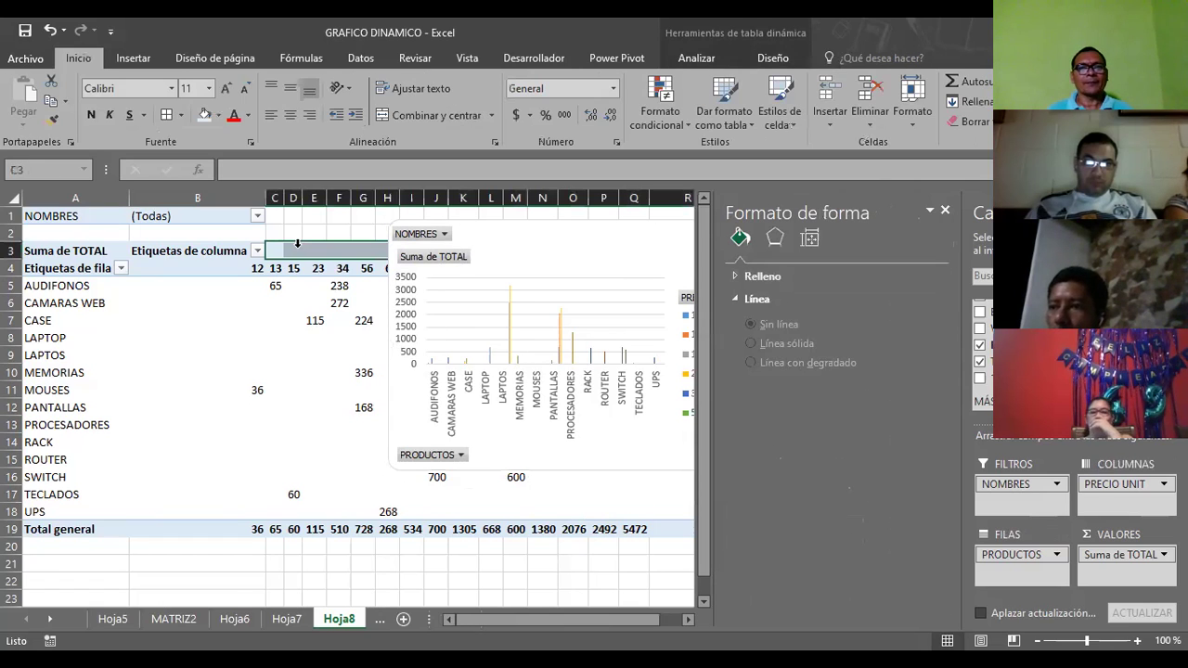
Set the chart area border to Línea con degradado, keeping Tipo Lineal
{"action": "left_click", "coordinate": [526, 226]}
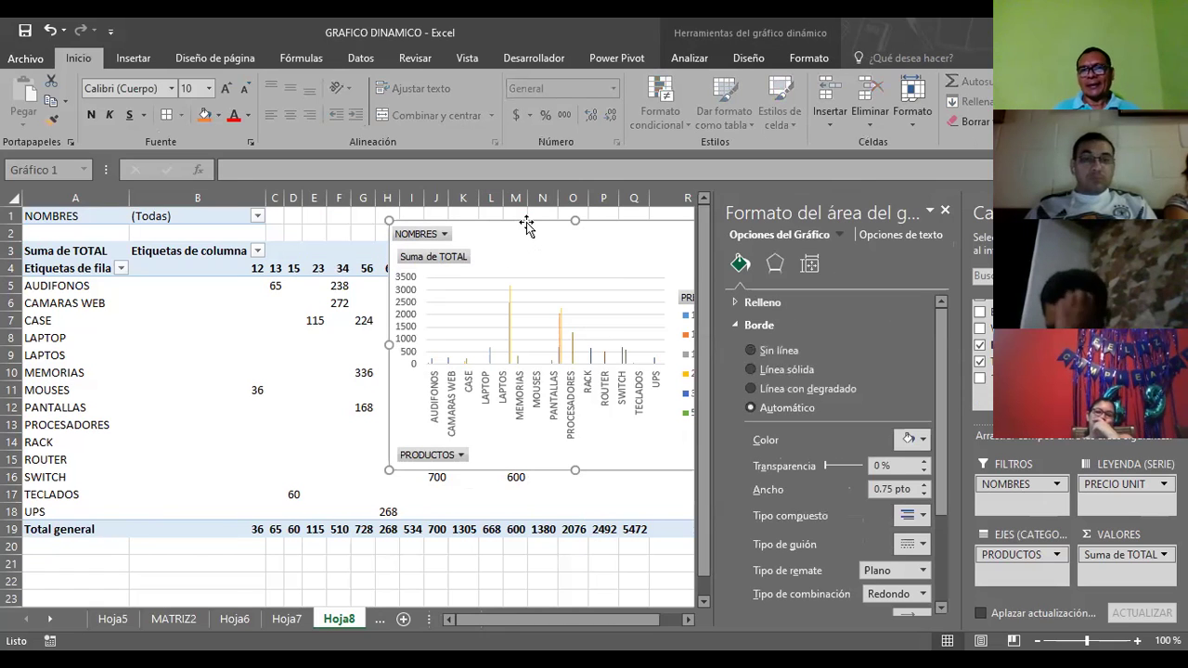
{"action": "left_click", "coordinate": [769, 367]}
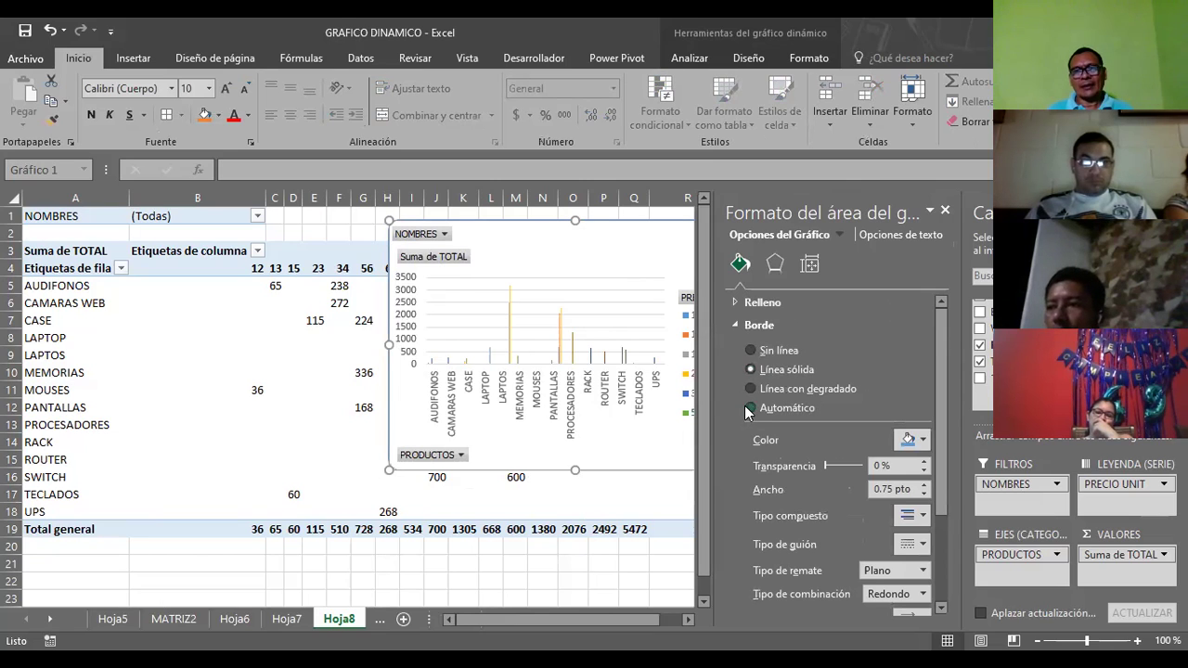
{"action": "left_click", "coordinate": [762, 390]}
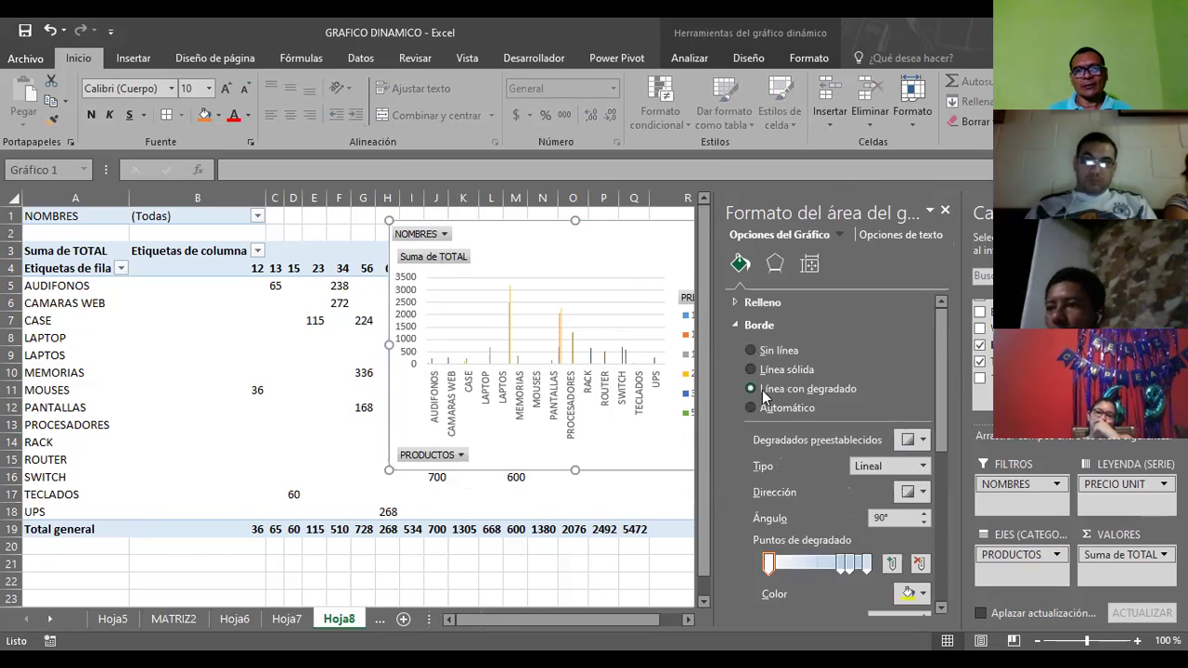
{"action": "left_click", "coordinate": [923, 467]}
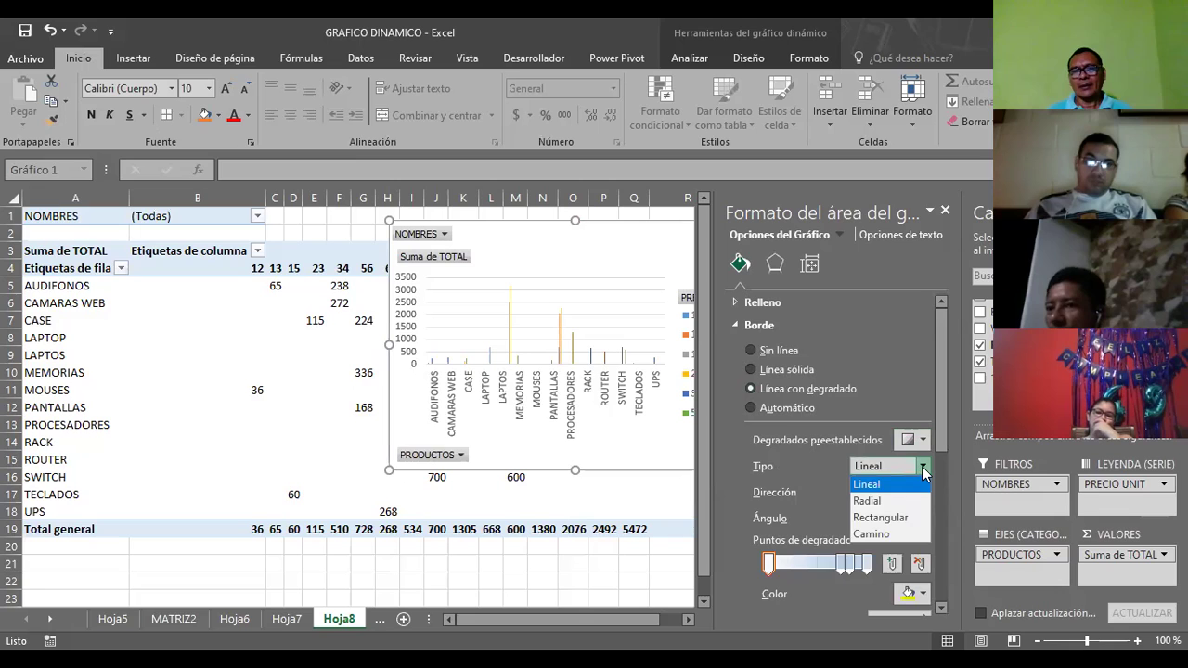
{"action": "key", "text": "Escape"}
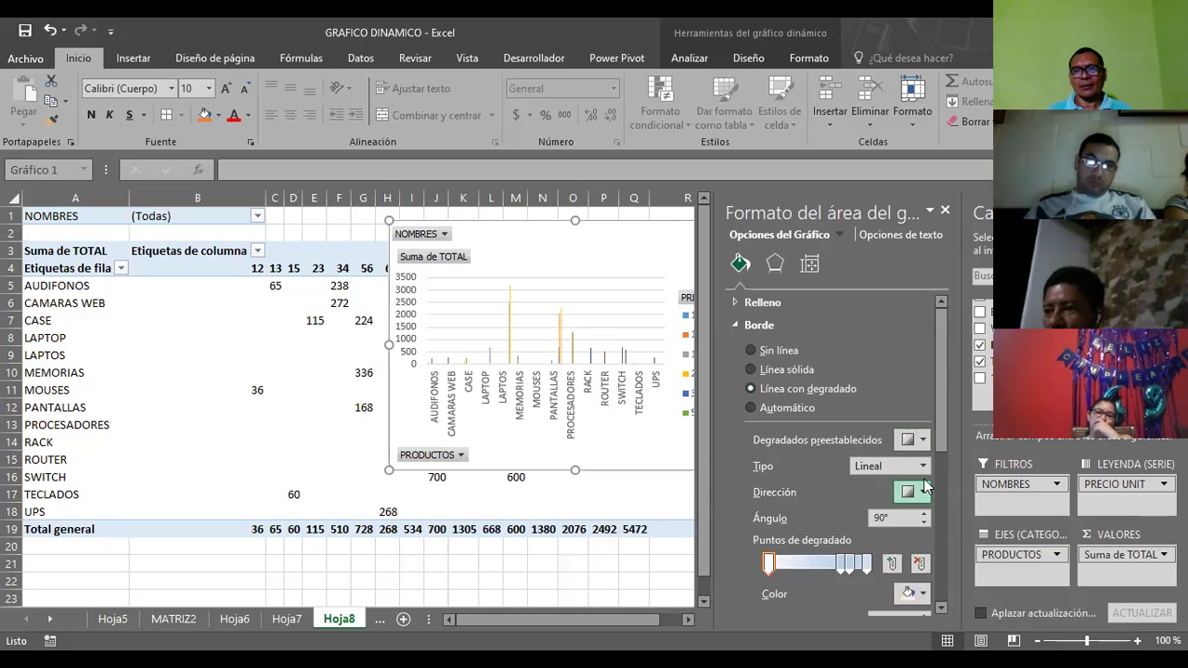
Widen the pivot chart leftward so the product names spread out
{"action": "mouse_move", "coordinate": [939, 356]}
{"action": "left_mouse_down"}
{"action": "mouse_move", "coordinate": [943, 453]}
{"action": "mouse_move", "coordinate": [937, 354]}
{"action": "left_mouse_up"}
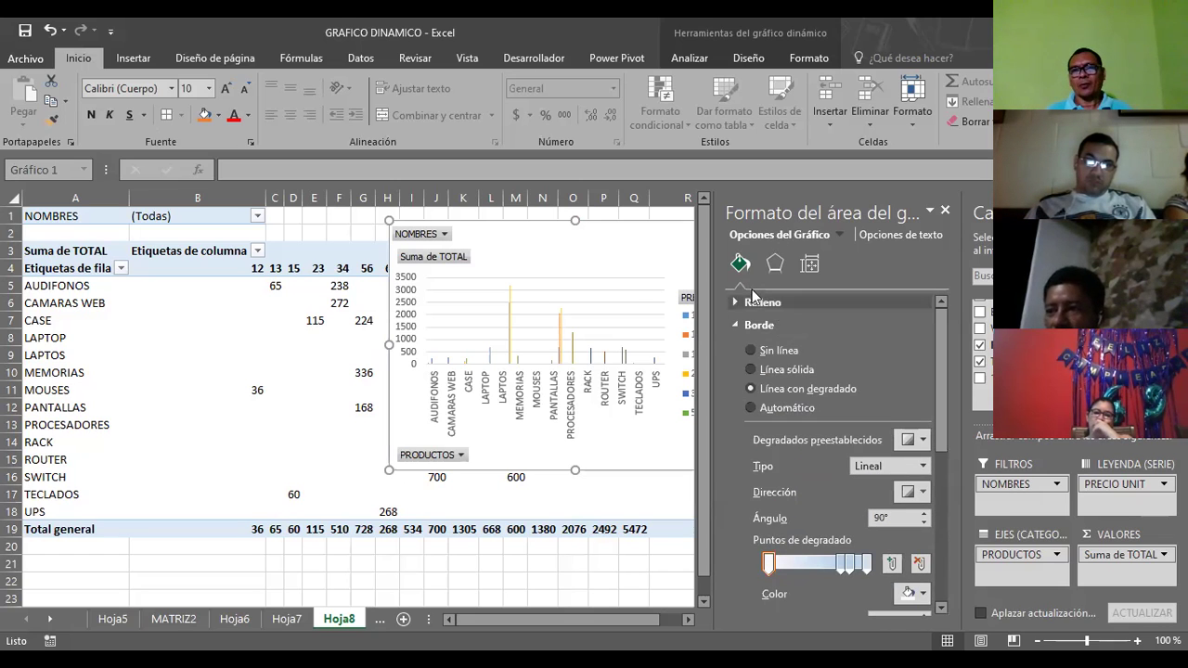
{"action": "left_click", "coordinate": [511, 322]}
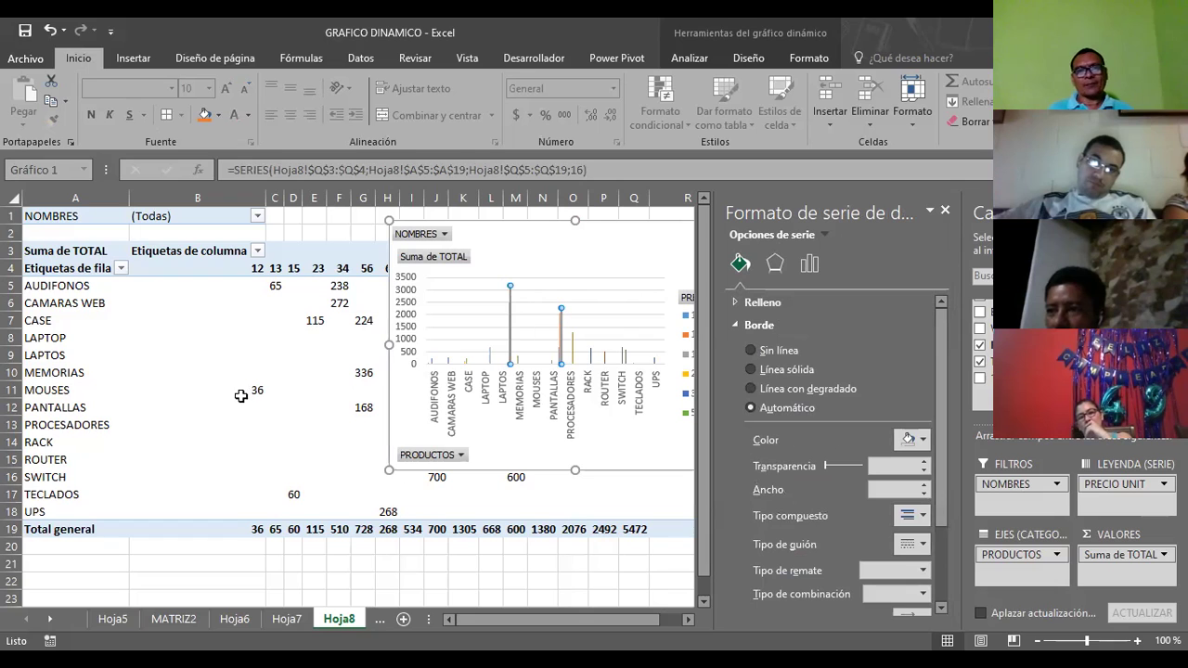
{"action": "left_click_drag", "start_coordinate": [390, 325], "coordinate": [153, 372]}
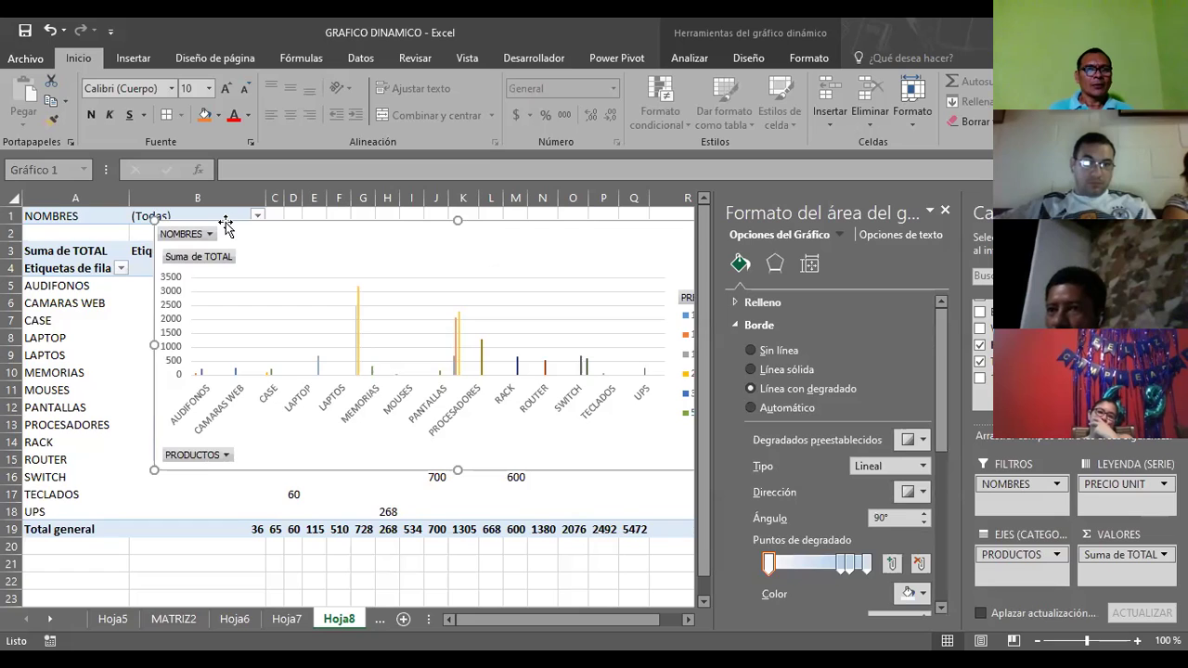
Filter NOMBRES to only AUDIFONOS, MEMORIAS and PANTALLAS
{"action": "left_click_drag", "start_coordinate": [225, 219], "coordinate": [216, 250]}
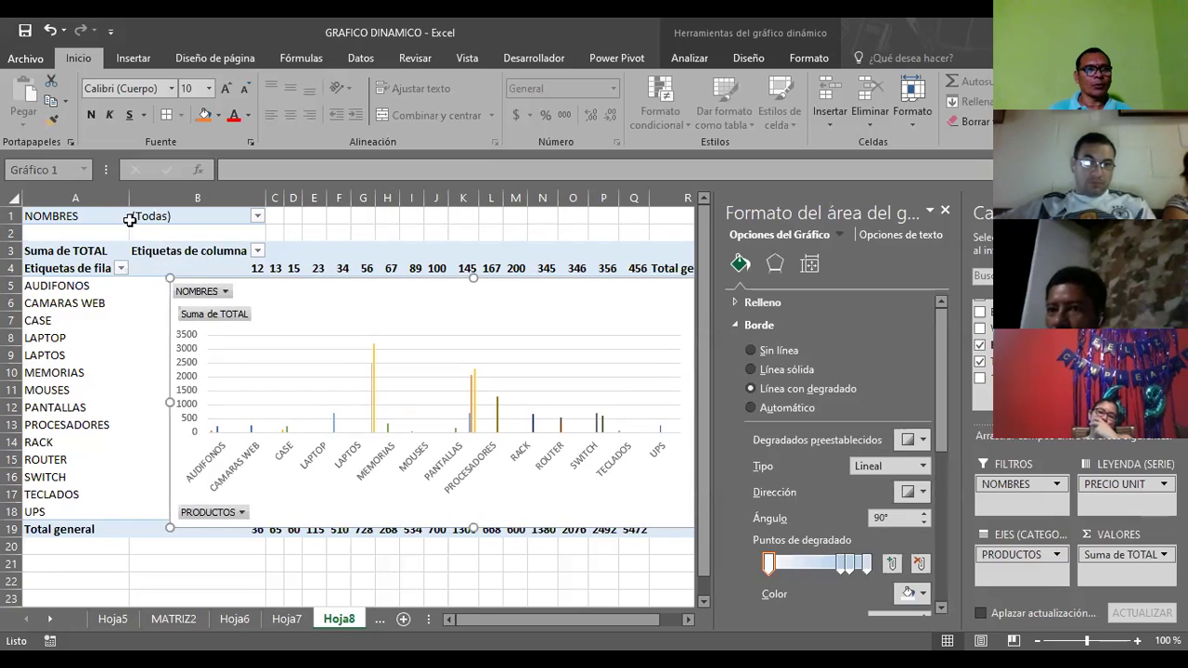
{"action": "left_click", "coordinate": [224, 291]}
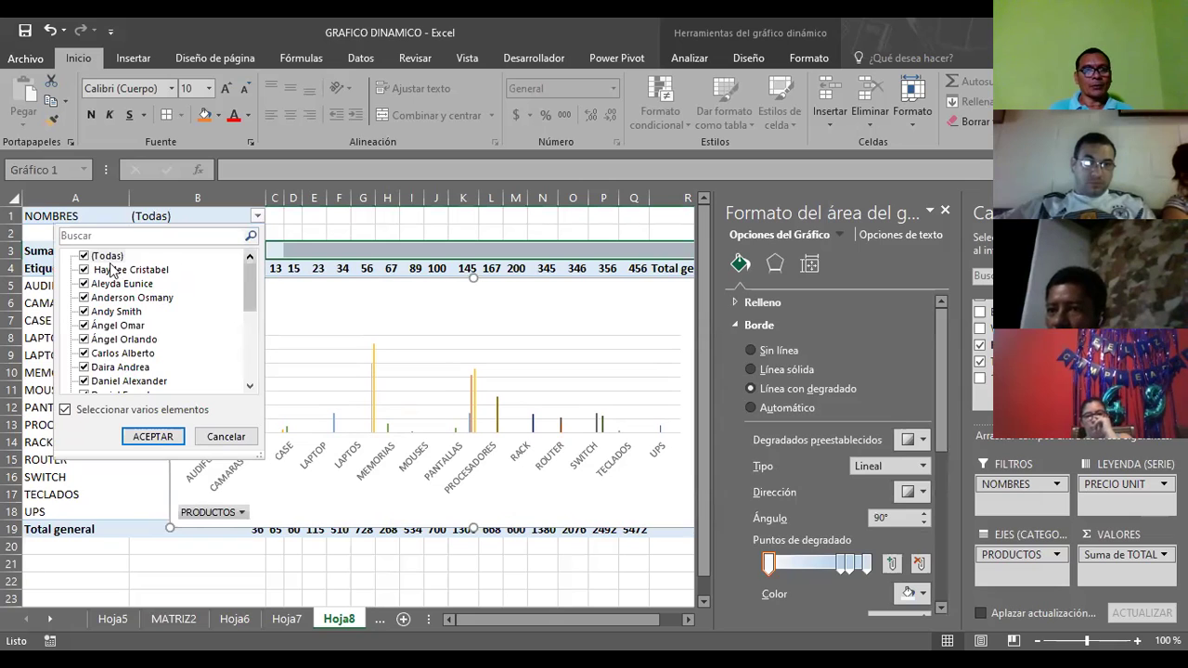
{"action": "left_click", "coordinate": [83, 256]}
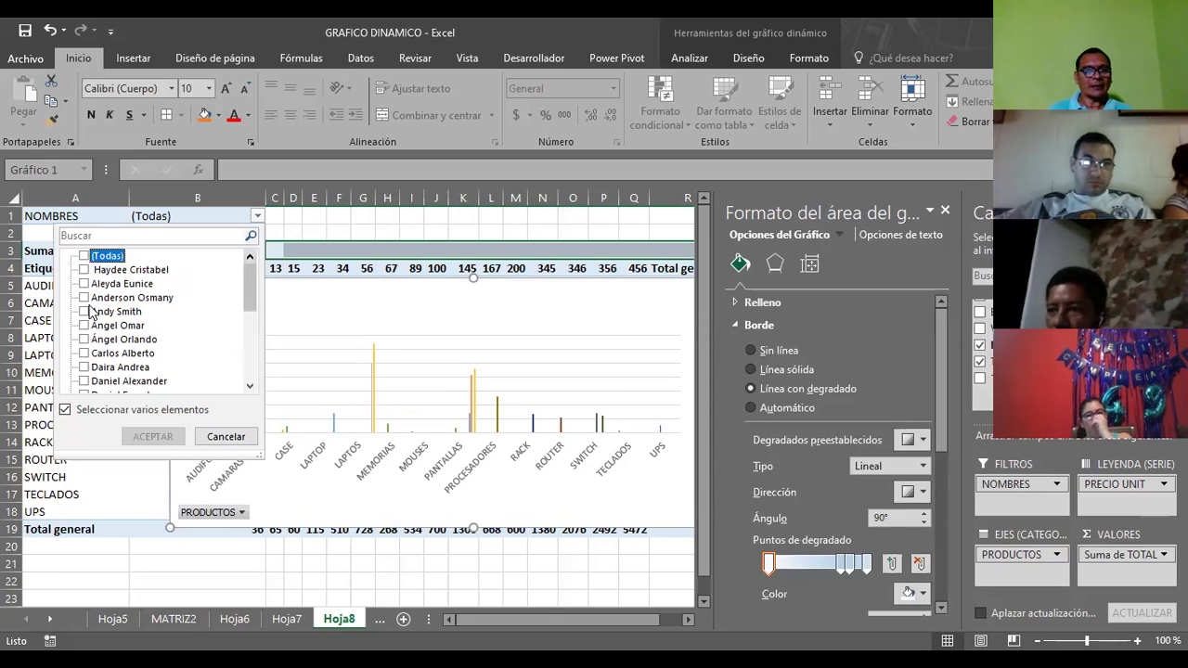
{"action": "left_click", "coordinate": [84, 297]}
{"action": "left_click", "coordinate": [84, 325]}
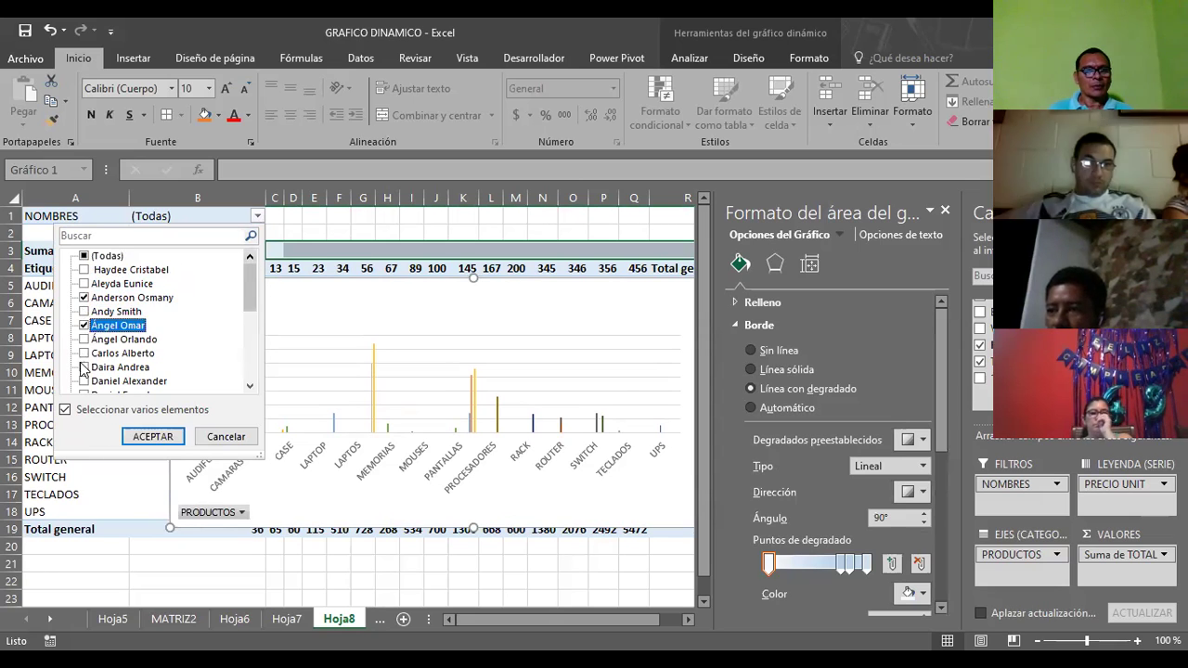
{"action": "left_click", "coordinate": [85, 368]}
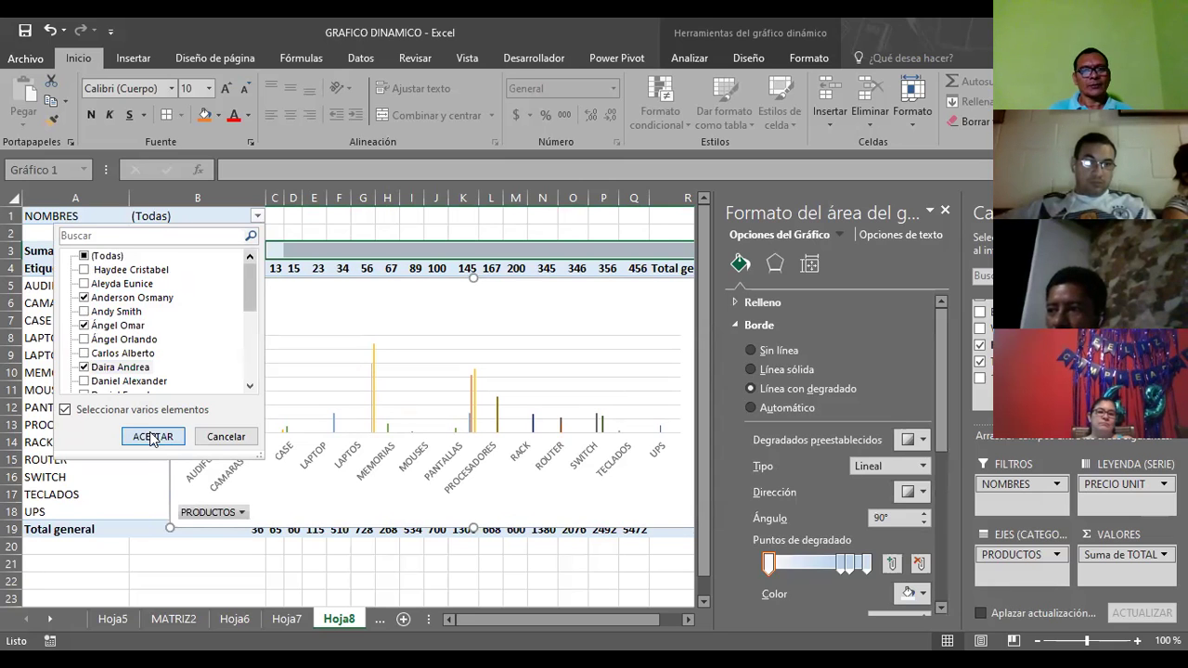
{"action": "left_click", "coordinate": [150, 436]}
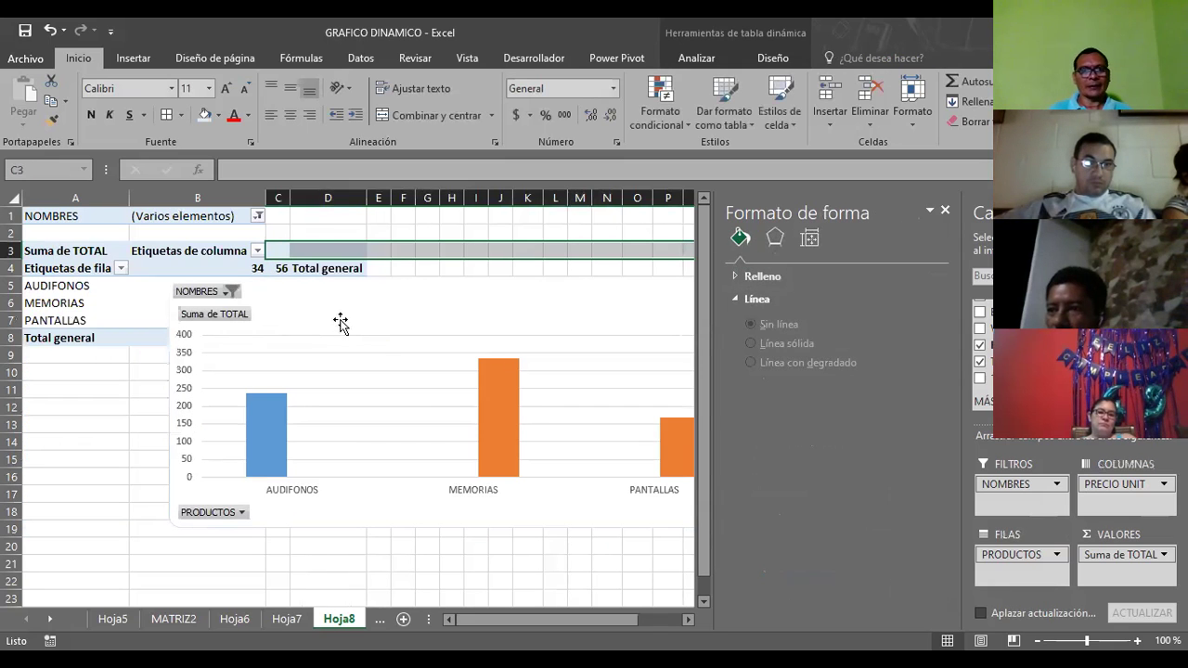
Close the format pane and move the chart up over the table, rows 3–16
{"action": "left_click", "coordinate": [319, 293]}
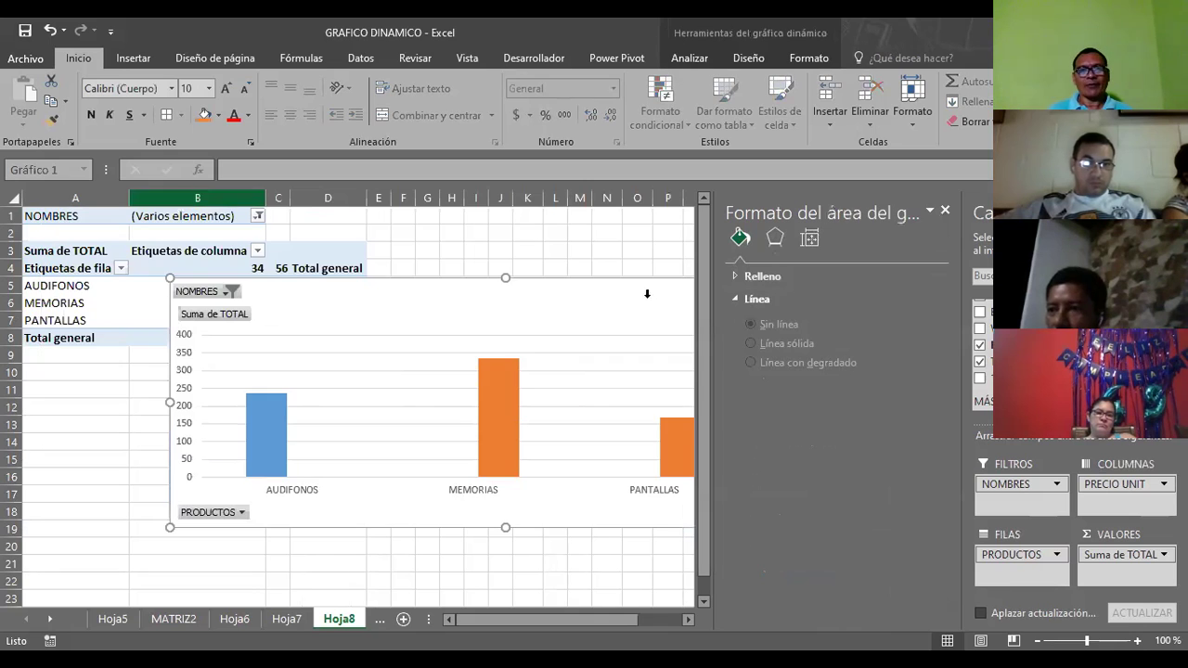
{"action": "left_click", "coordinate": [946, 211]}
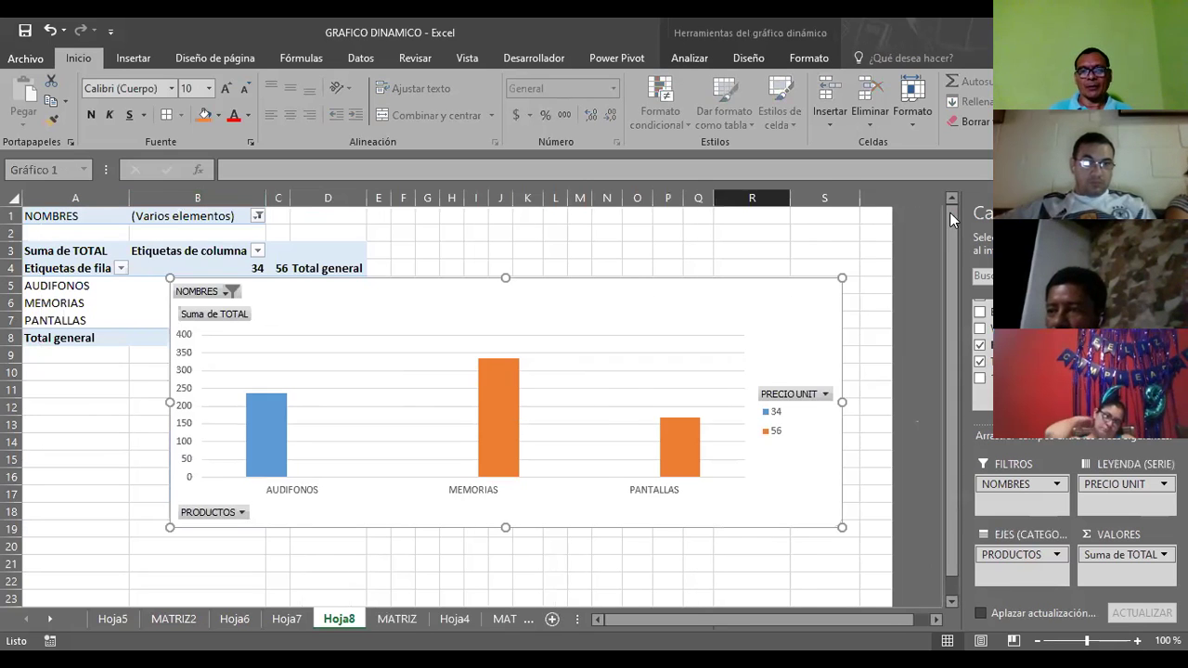
{"action": "left_click_drag", "start_coordinate": [589, 283], "coordinate": [342, 501]}
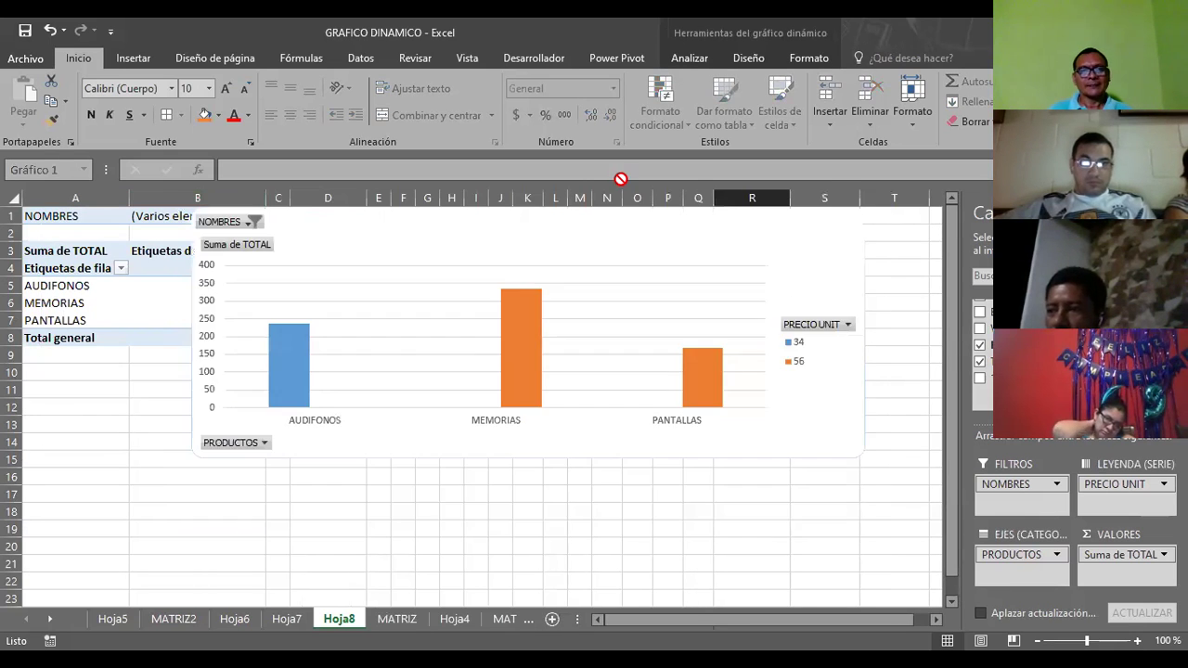
{"action": "mouse_move", "coordinate": [258, 424]}
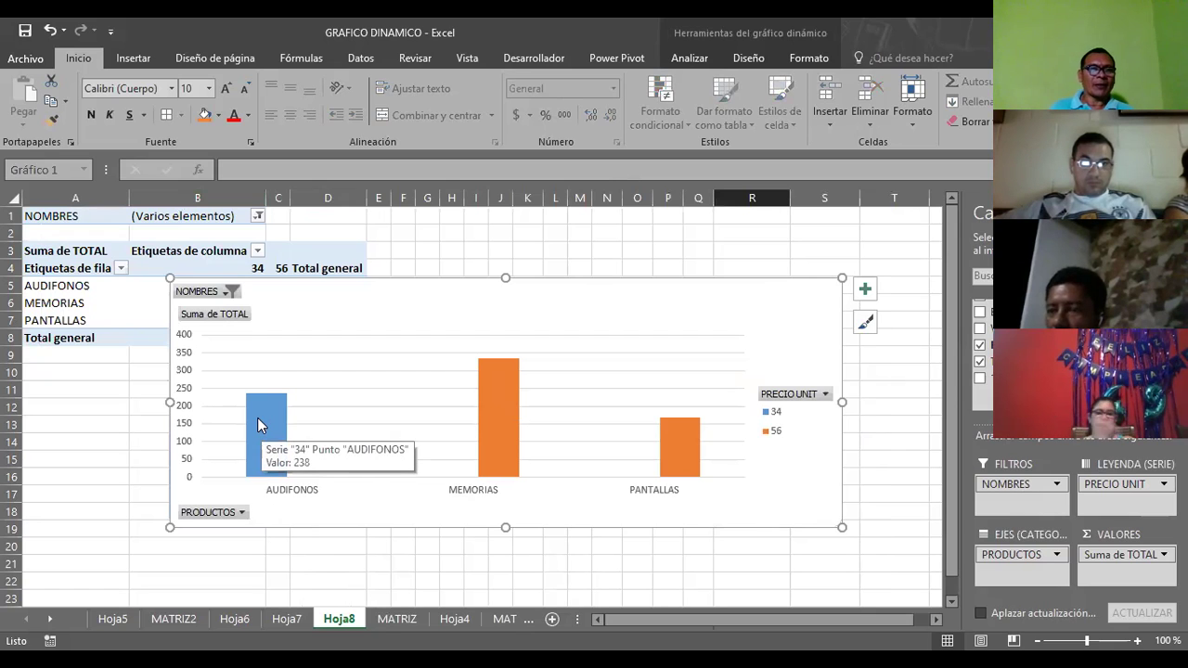
{"action": "left_click", "coordinate": [258, 422]}
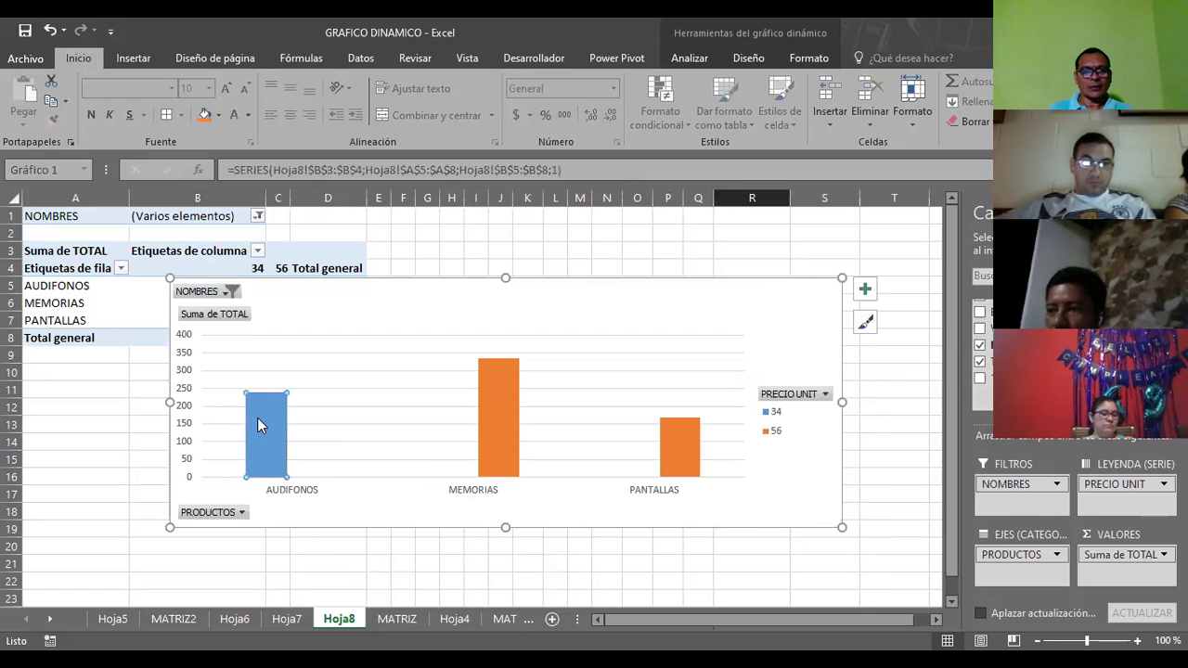
{"action": "left_click", "coordinate": [501, 415]}
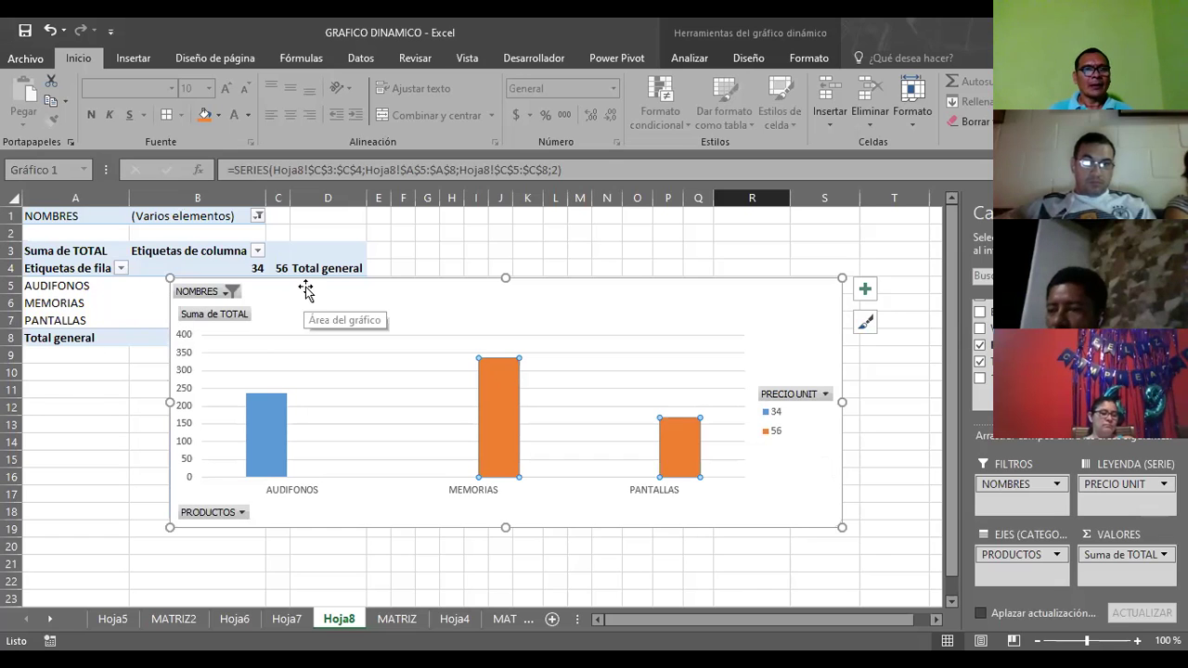
{"action": "left_click_drag", "start_coordinate": [305, 287], "coordinate": [267, 288]}
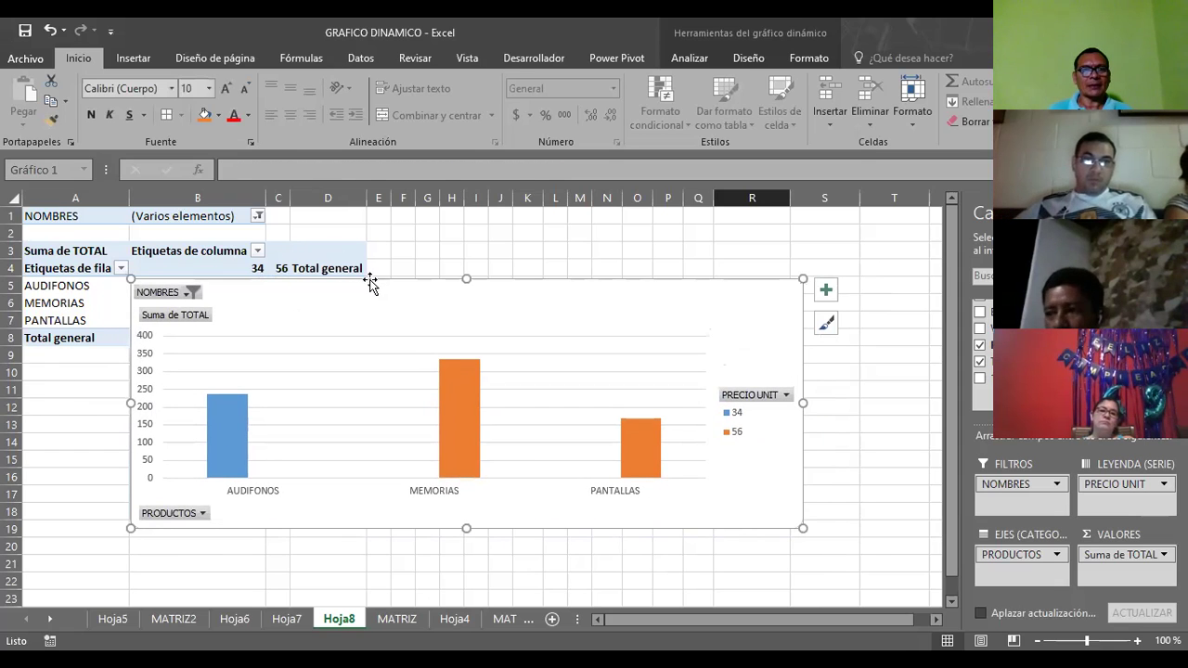
{"action": "left_click_drag", "start_coordinate": [344, 378], "coordinate": [336, 340]}
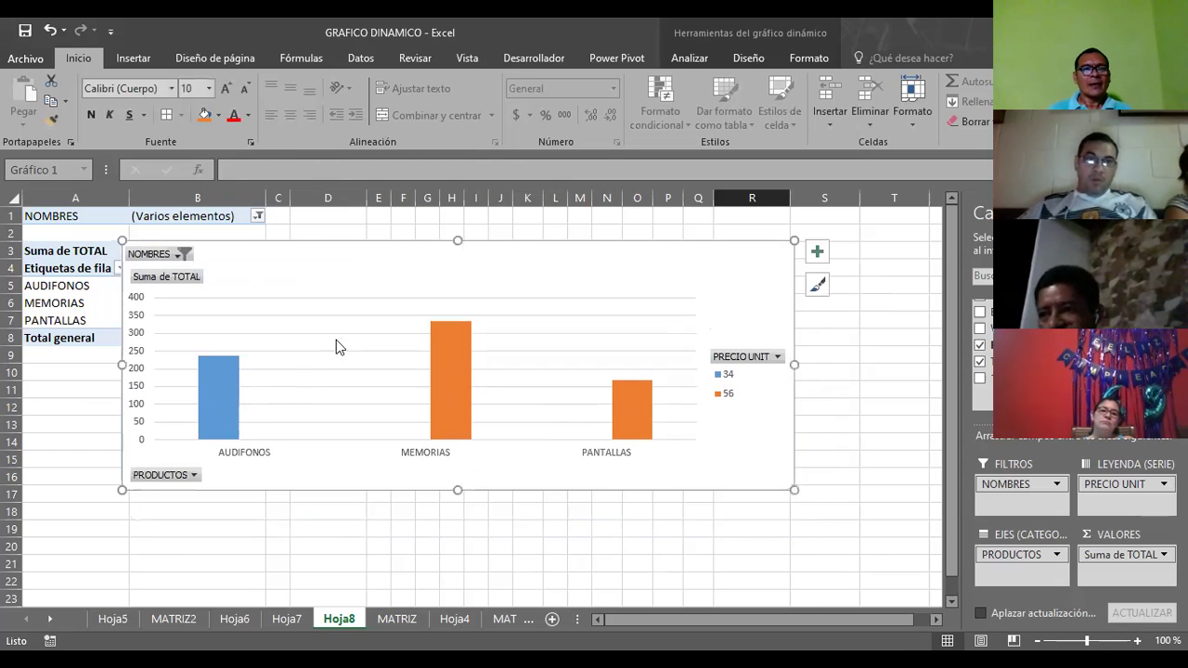
Add data labels to the blue and orange bar series, showing 238, 336 and 168
{"action": "left_click", "coordinate": [221, 374]}
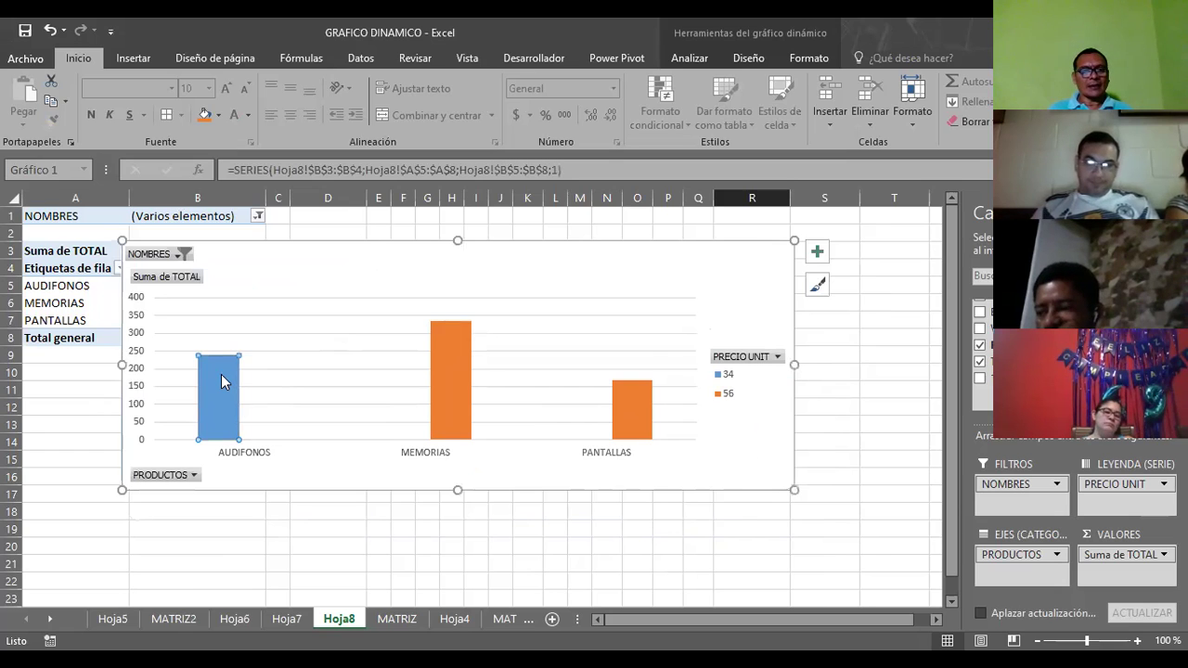
{"action": "right_click", "coordinate": [221, 374]}
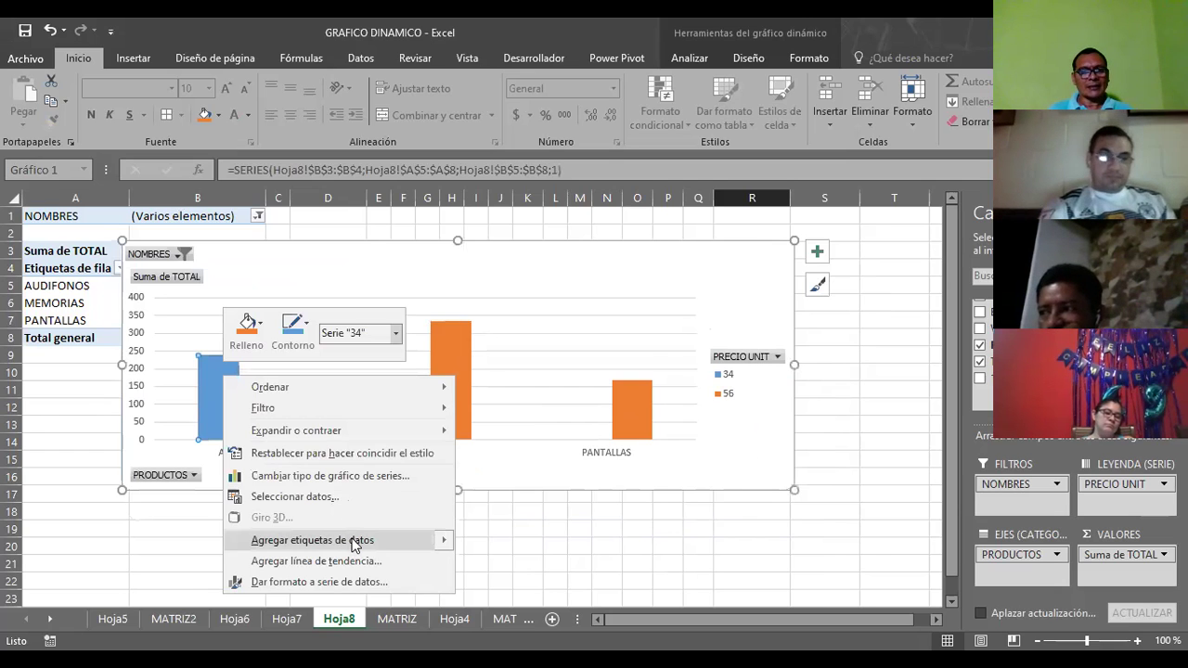
{"action": "left_click", "coordinate": [351, 539]}
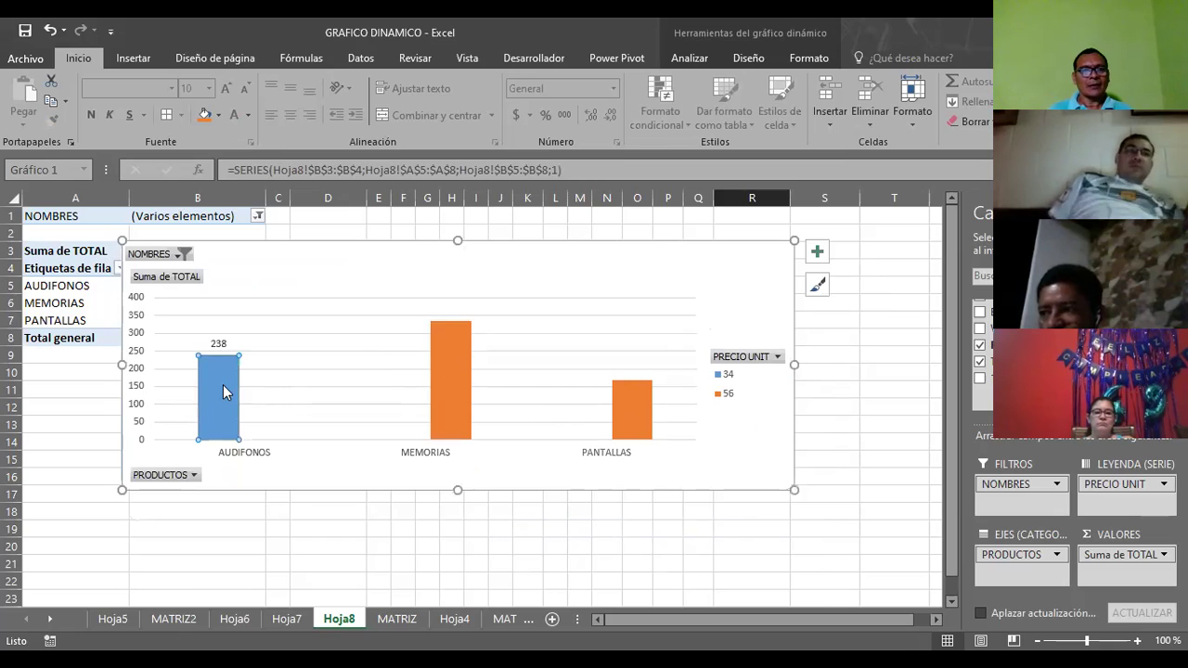
{"action": "left_click", "coordinate": [449, 338]}
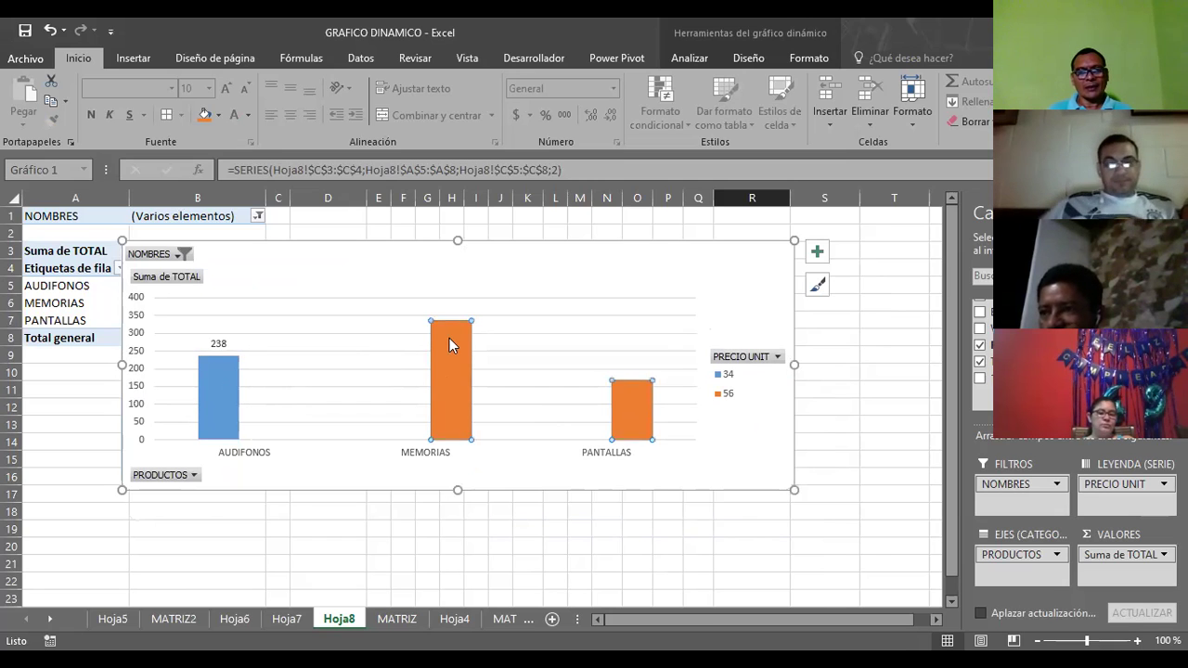
{"action": "right_click", "coordinate": [449, 338]}
{"action": "mouse_move", "coordinate": [619, 498]}
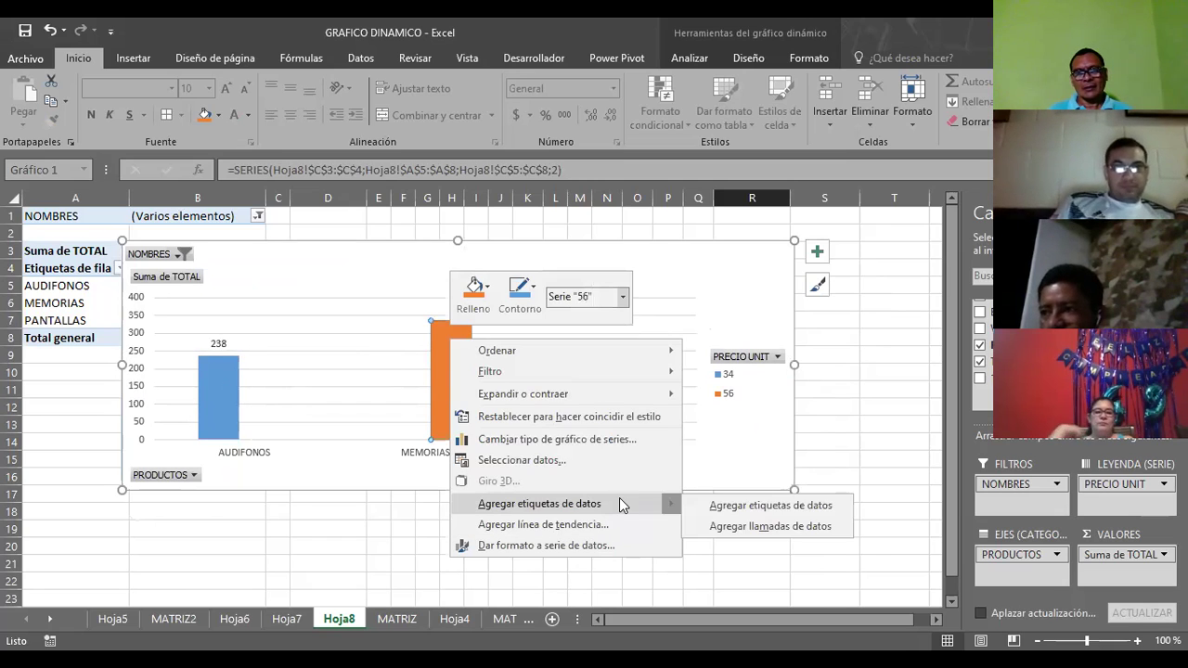
{"action": "left_click", "coordinate": [711, 503]}
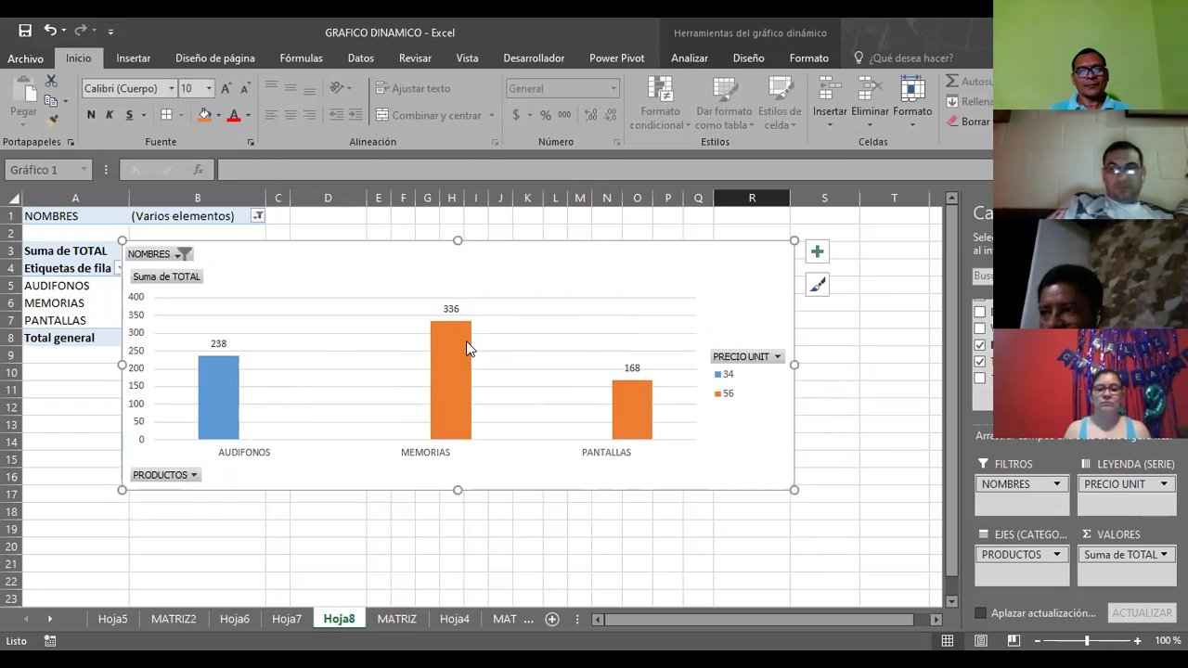
Enlarge the font of the 238, 336 and 168 data labels
{"action": "left_click", "coordinate": [450, 309]}
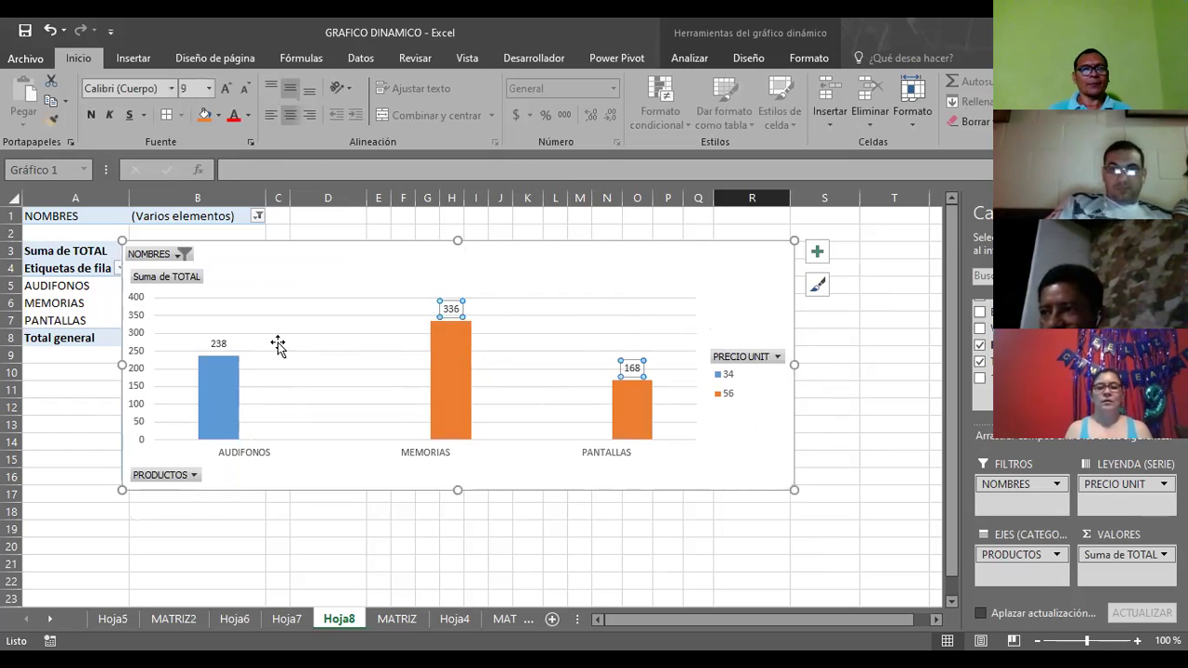
{"action": "left_click", "coordinate": [220, 346]}
{"action": "key", "text": "F4"}
{"action": "left_click", "coordinate": [225, 88]}
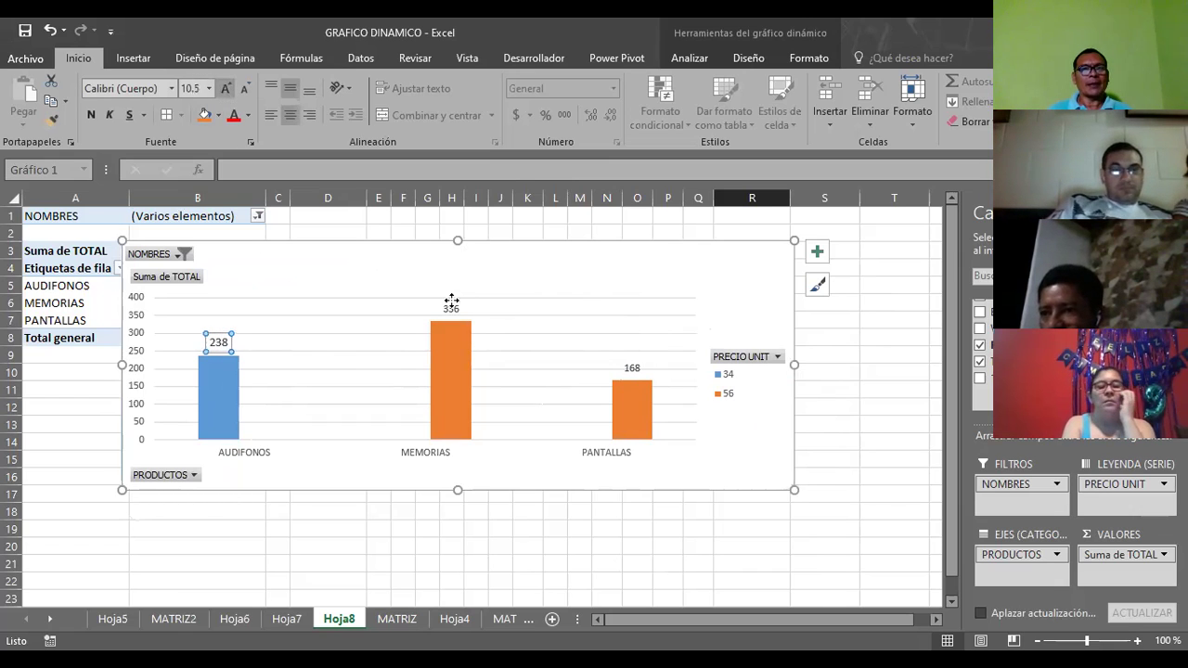
{"action": "left_click", "coordinate": [451, 308]}
{"action": "left_click", "coordinate": [228, 89]}
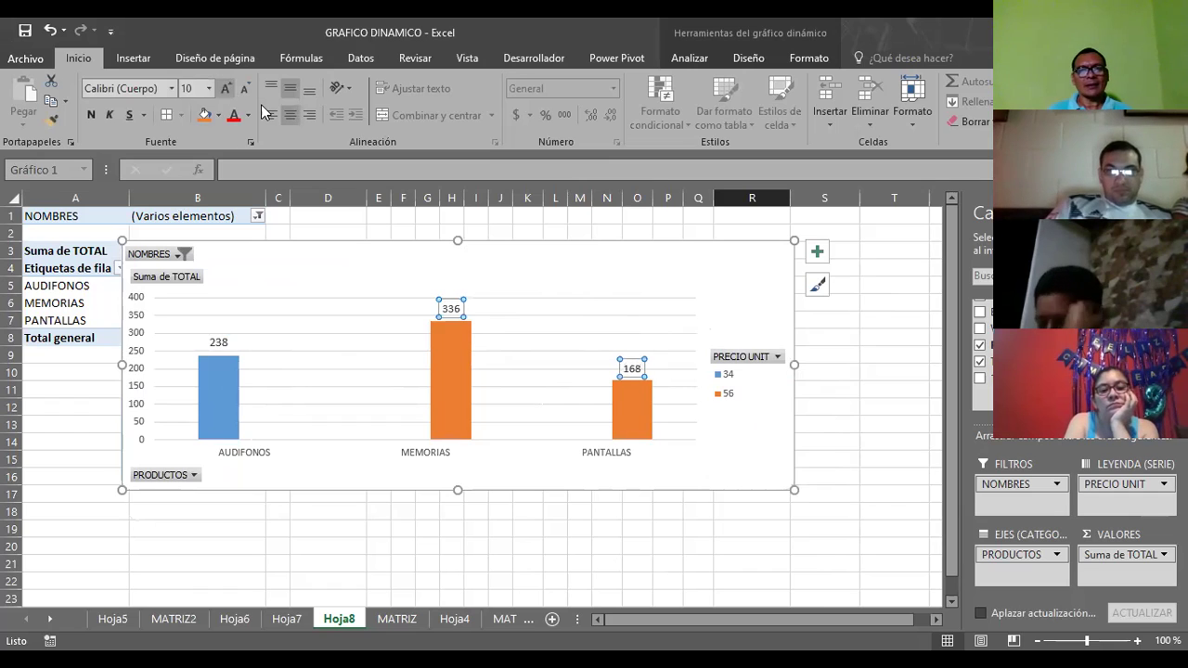
{"action": "left_click", "coordinate": [576, 293]}
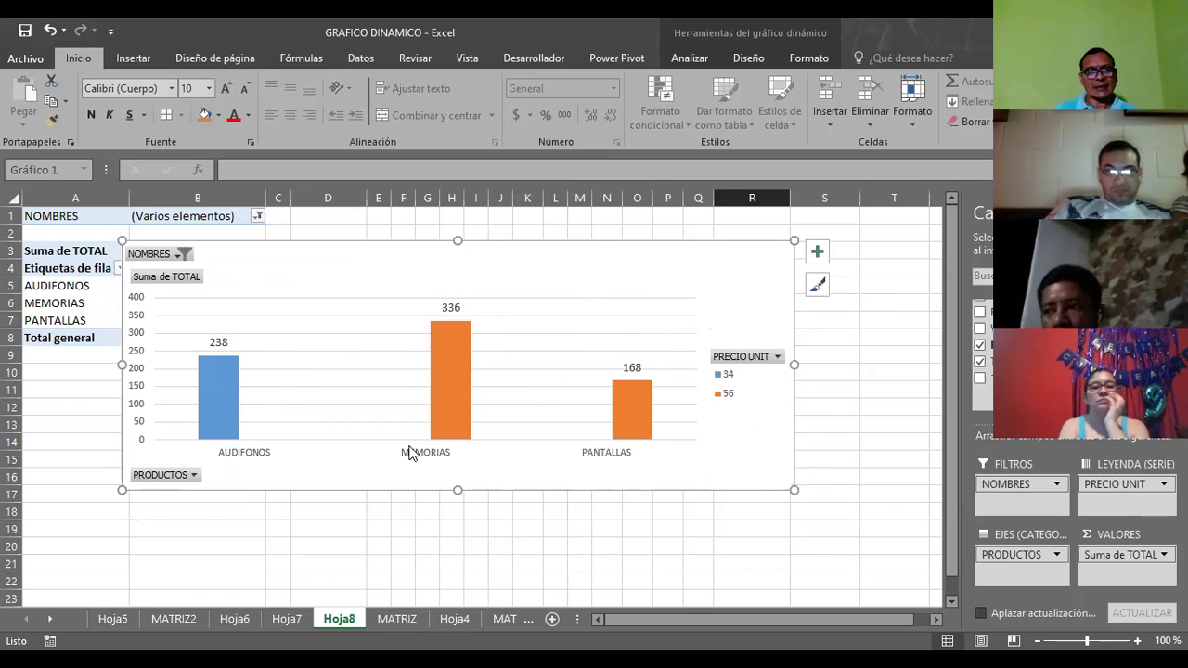
Fill the chart area with the EXCEL picture from Descargas > NIE STS
{"action": "double_click", "coordinate": [568, 283]}
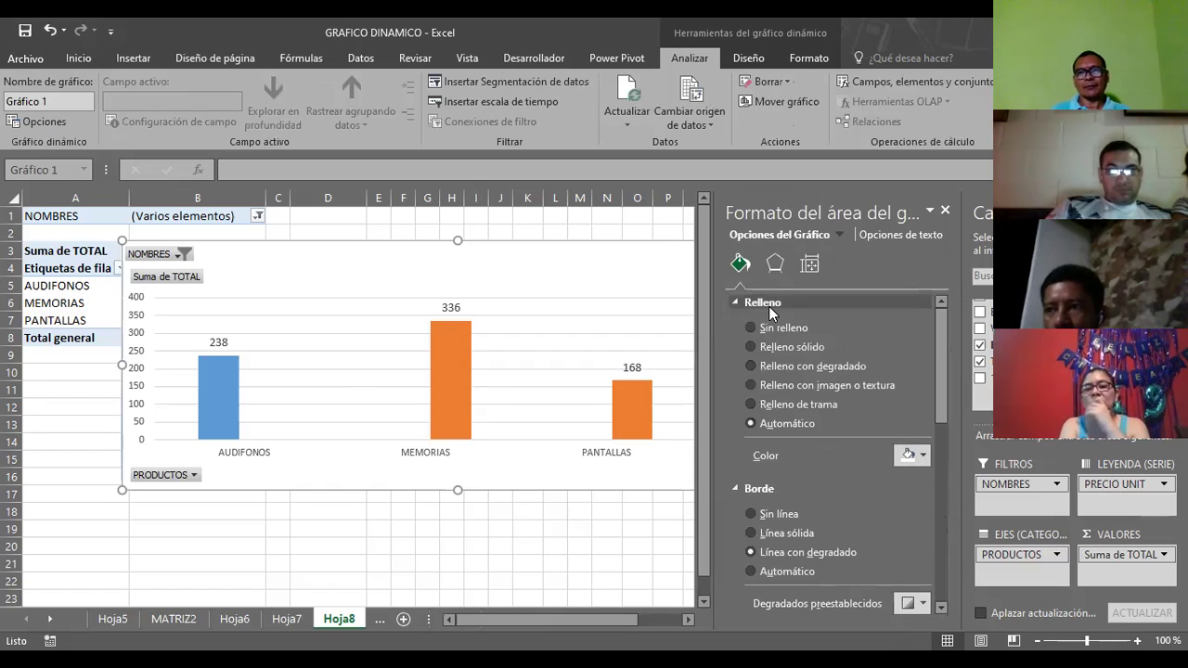
{"action": "left_click", "coordinate": [750, 366]}
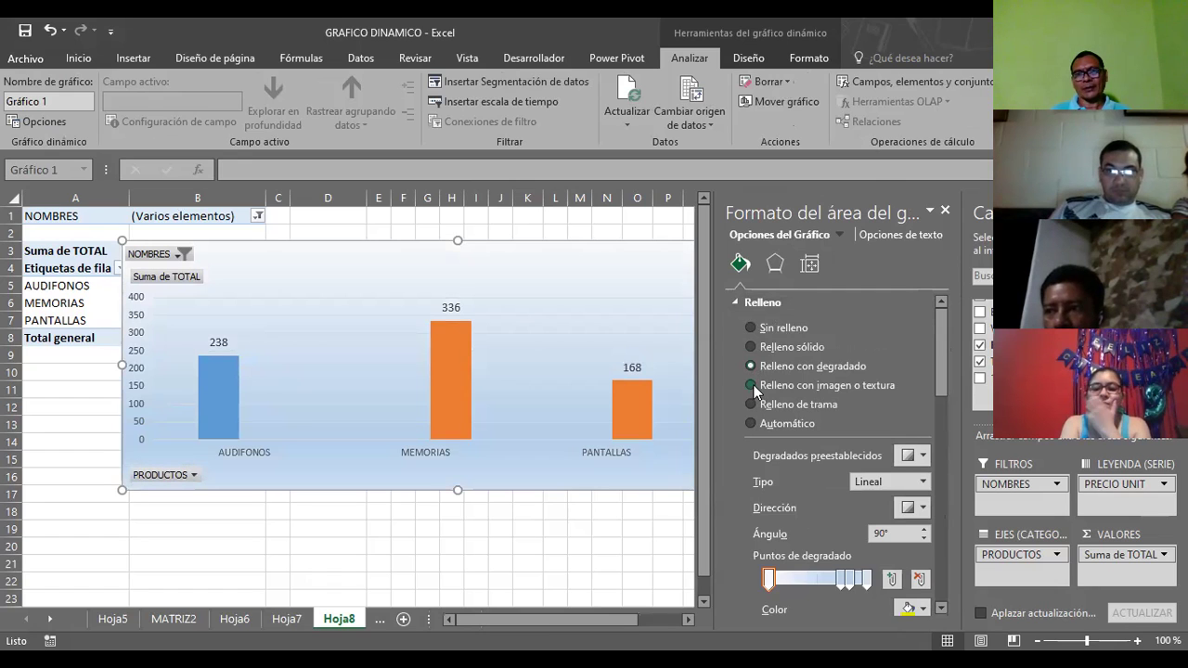
{"action": "left_click", "coordinate": [754, 384]}
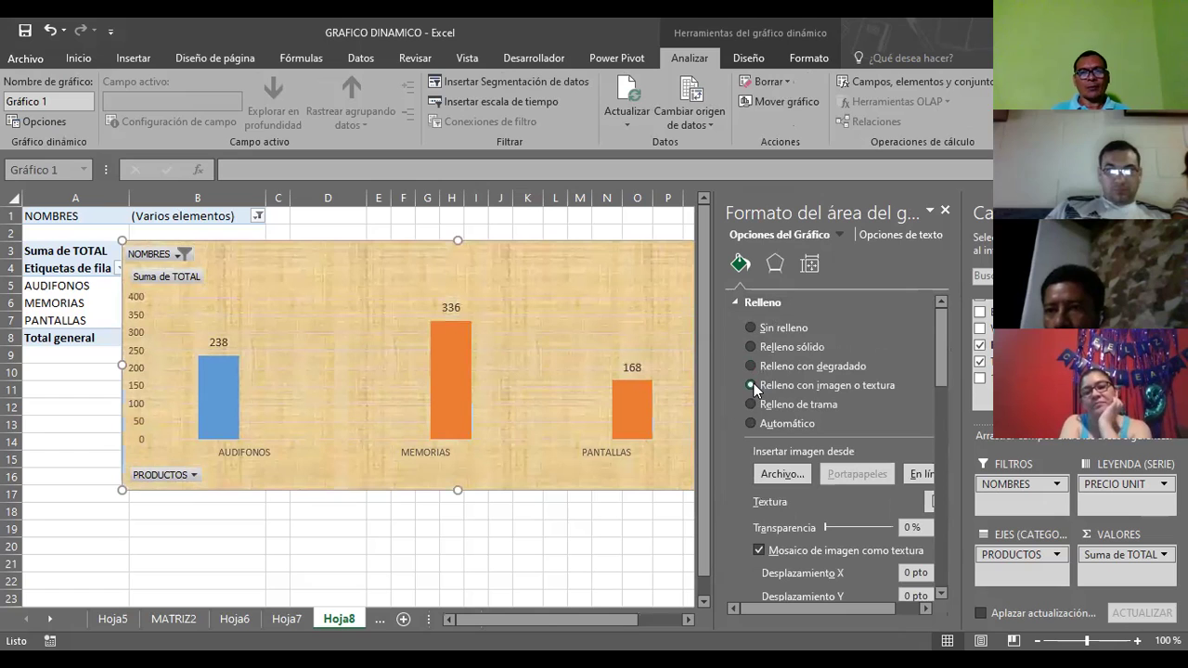
{"action": "left_click", "coordinate": [775, 475]}
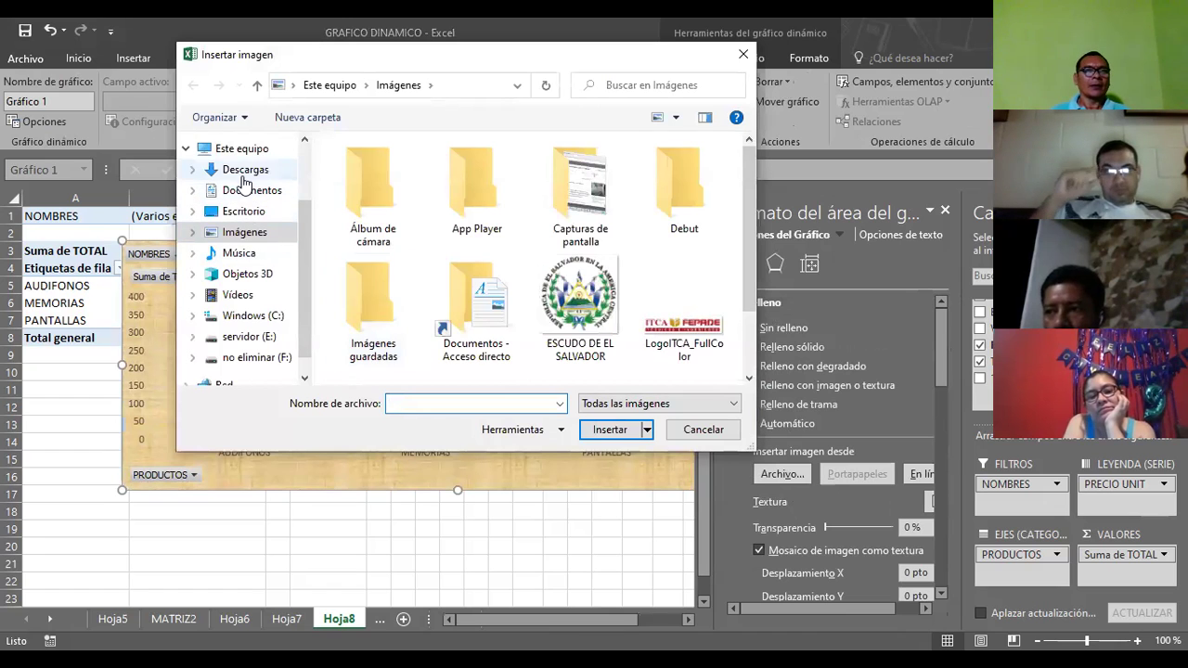
{"action": "left_click", "coordinate": [243, 170]}
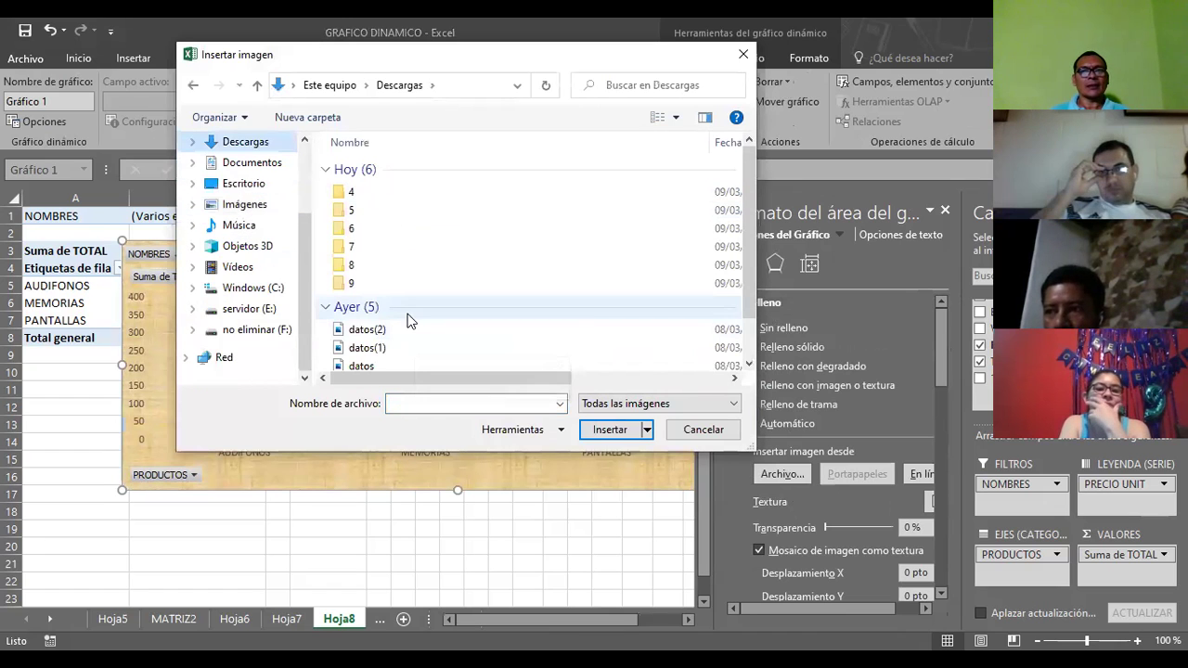
{"action": "left_click_drag", "start_coordinate": [749, 186], "coordinate": [748, 223]}
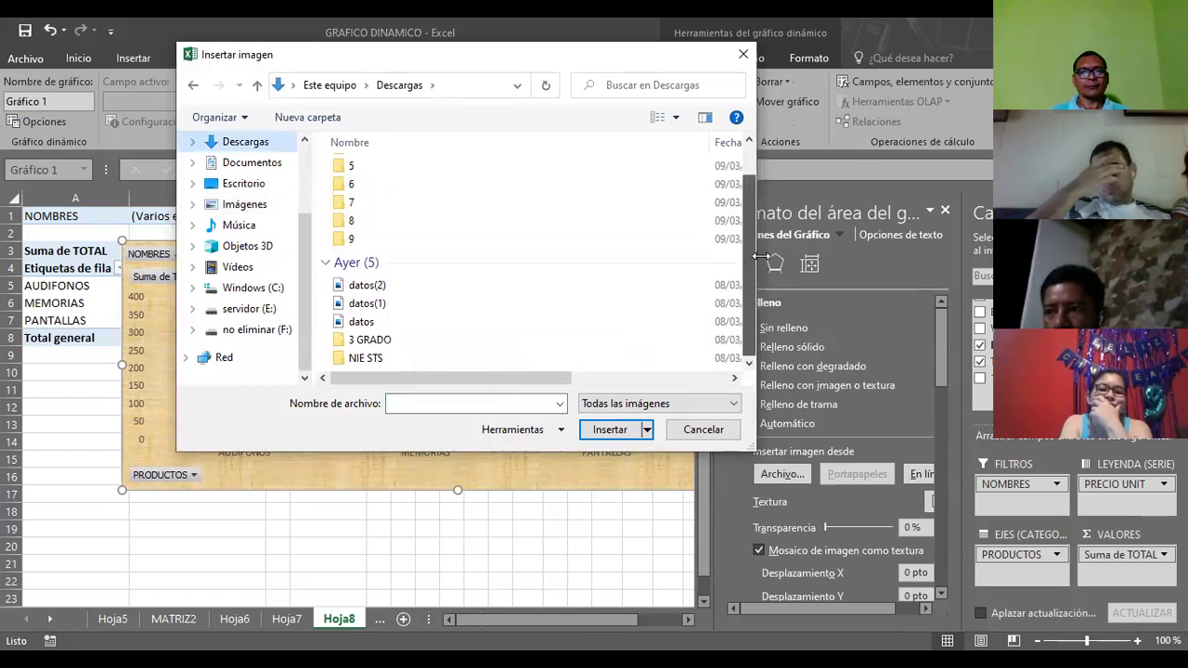
{"action": "double_click", "coordinate": [388, 362]}
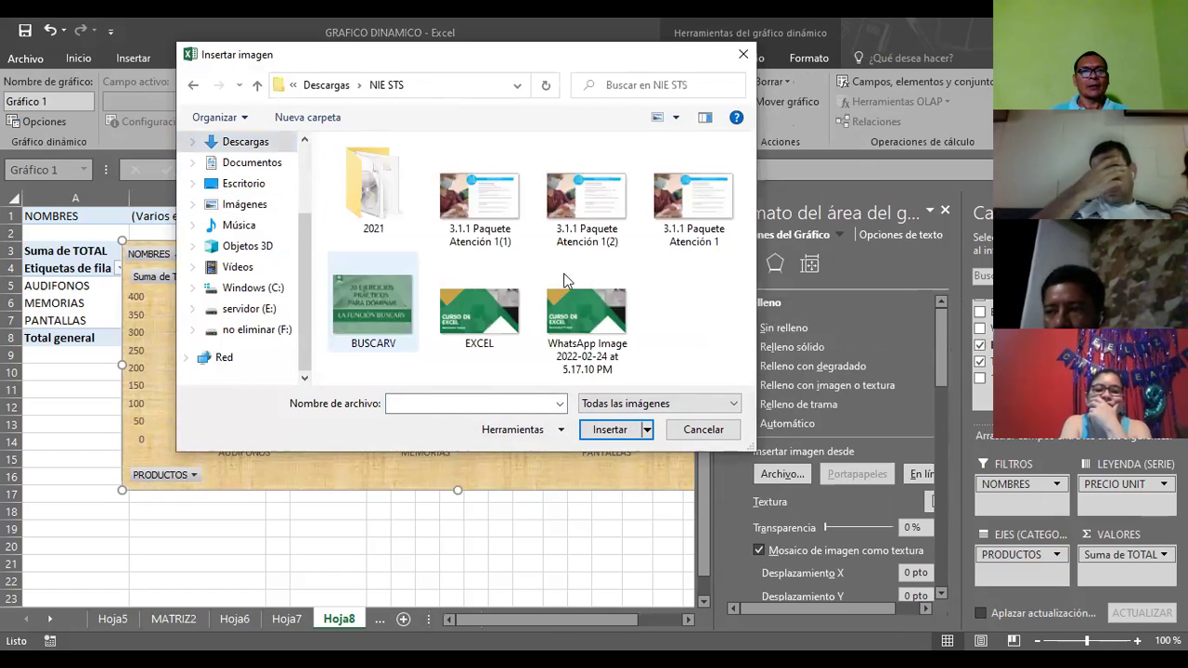
{"action": "left_click", "coordinate": [599, 321]}
{"action": "left_click", "coordinate": [479, 311]}
{"action": "left_click", "coordinate": [585, 431]}
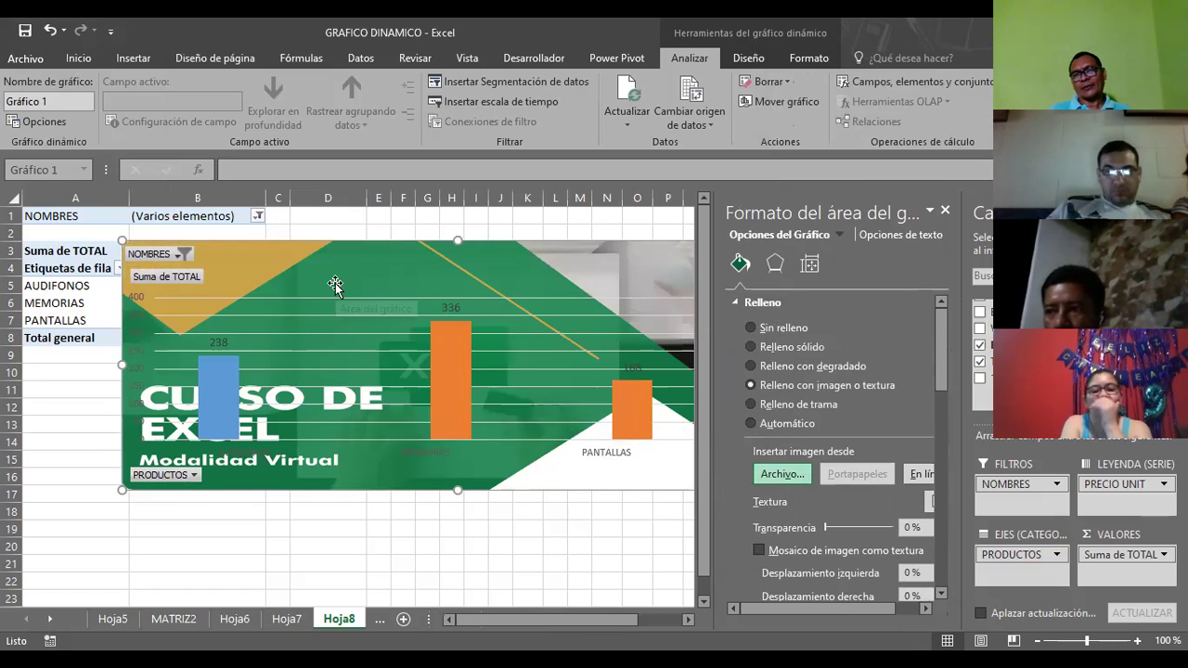
Swap the chart background picture for BUSCARV from the NIE STS folder
{"action": "left_click", "coordinate": [749, 365]}
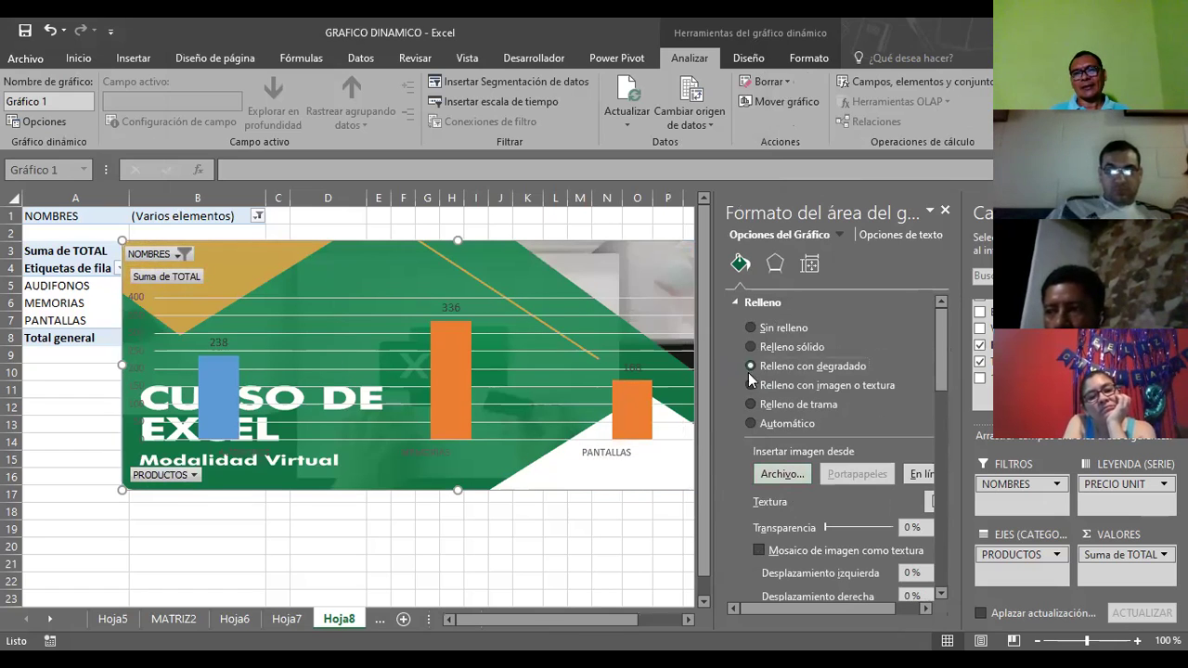
{"action": "left_click", "coordinate": [752, 386]}
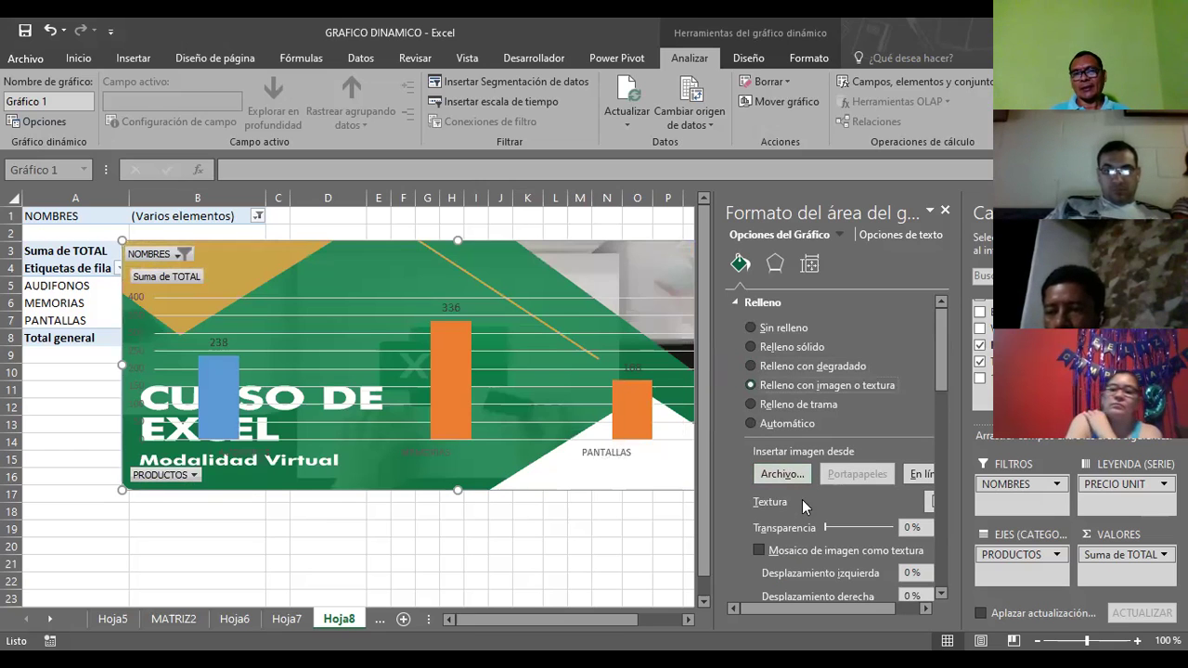
{"action": "left_click", "coordinate": [788, 477]}
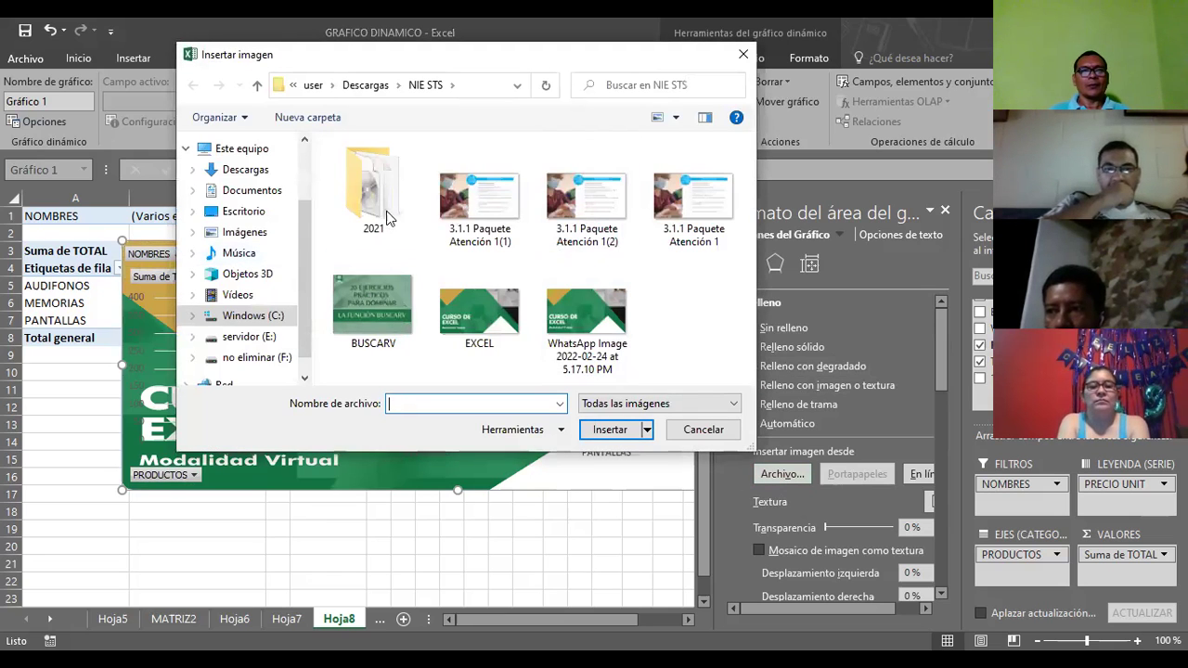
{"action": "left_click", "coordinate": [482, 216]}
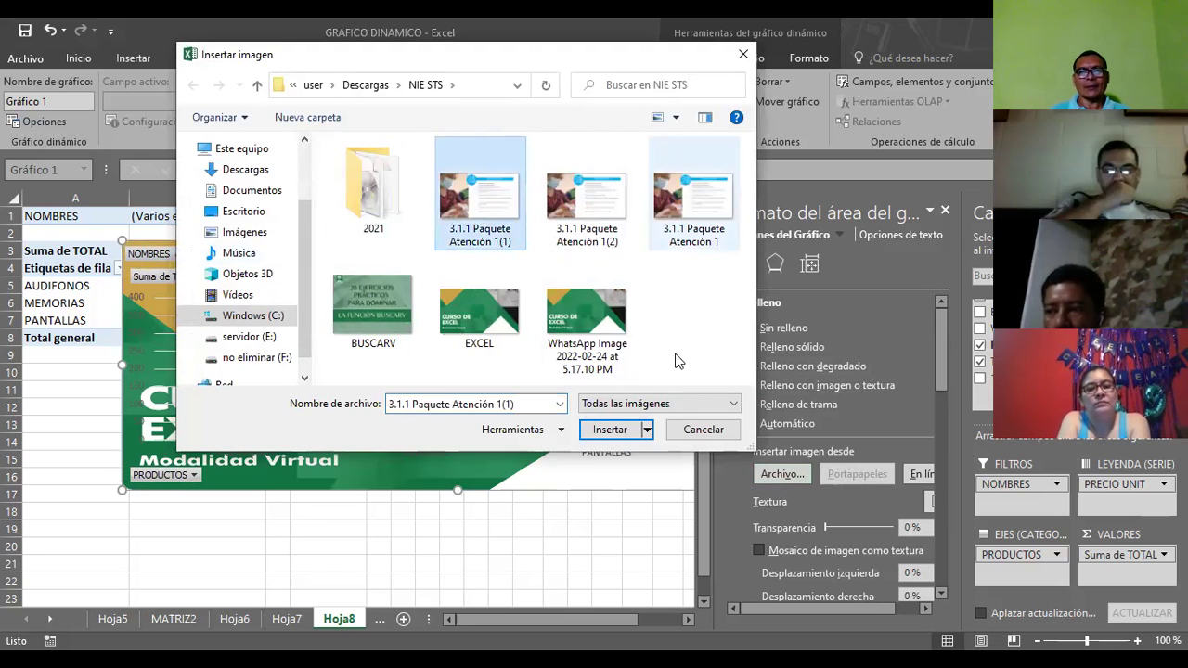
{"action": "left_click", "coordinate": [270, 181]}
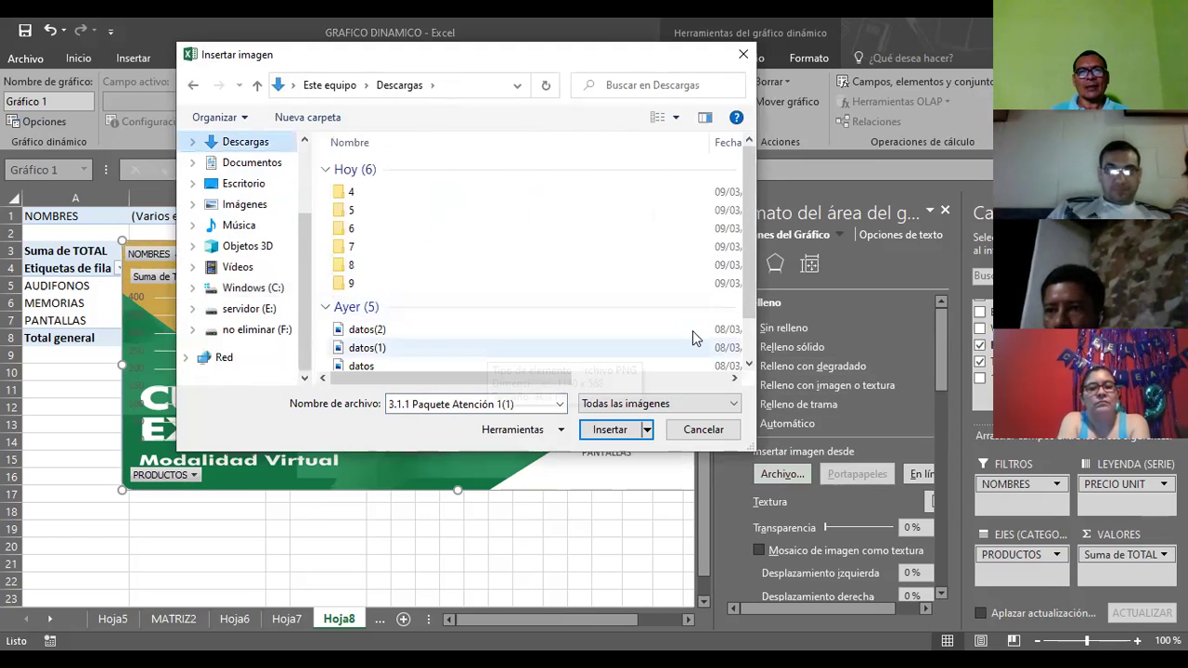
{"action": "scroll", "coordinate": [746, 308], "scroll_direction": "down", "scroll_amount": 1}
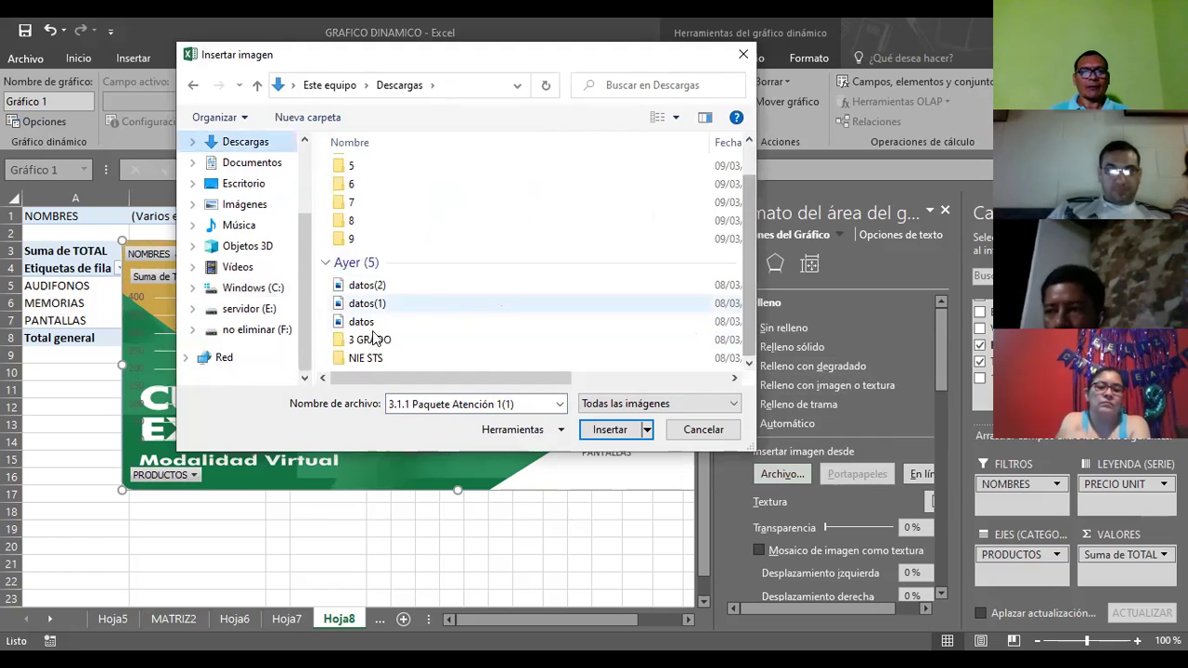
{"action": "double_click", "coordinate": [366, 358]}
{"action": "left_click", "coordinate": [378, 325]}
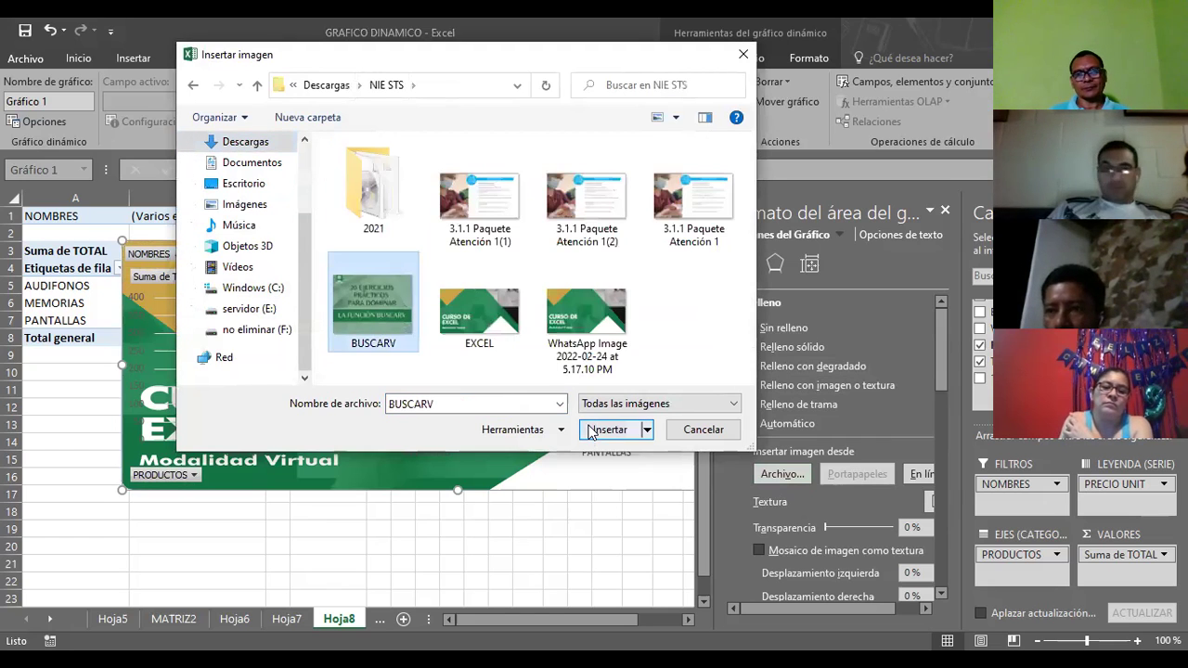
{"action": "left_click", "coordinate": [594, 429]}
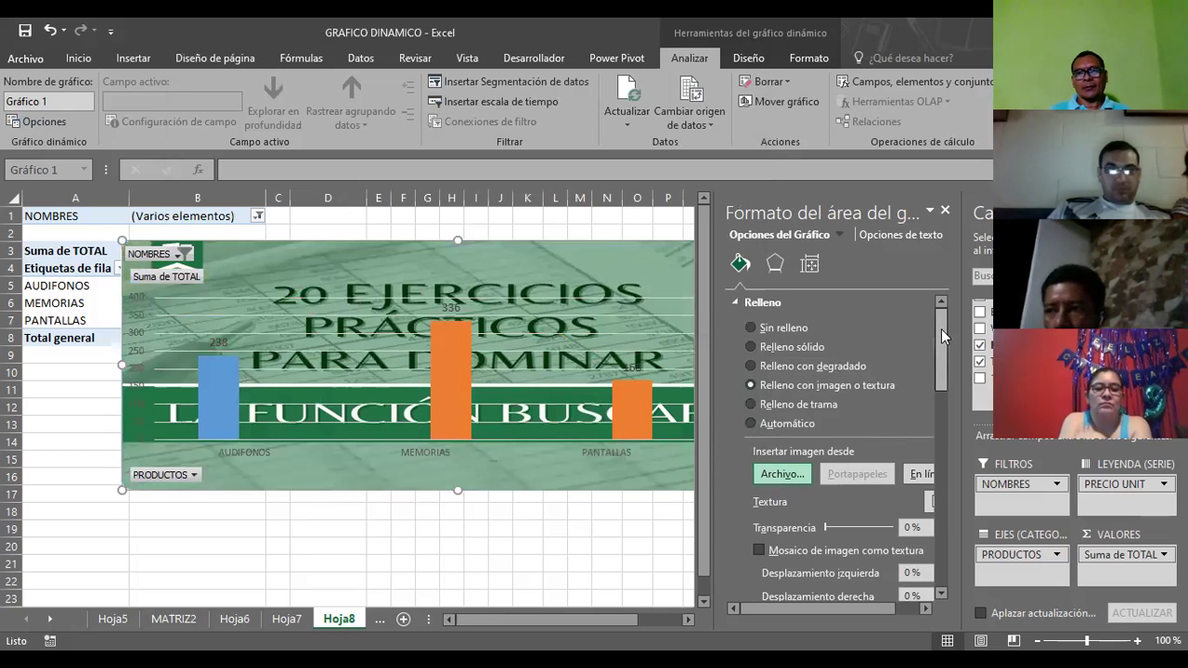
Try vertical and diagonal line patterns, then set the chart area to Sin relleno
{"action": "left_click_drag", "start_coordinate": [941, 329], "coordinate": [924, 360]}
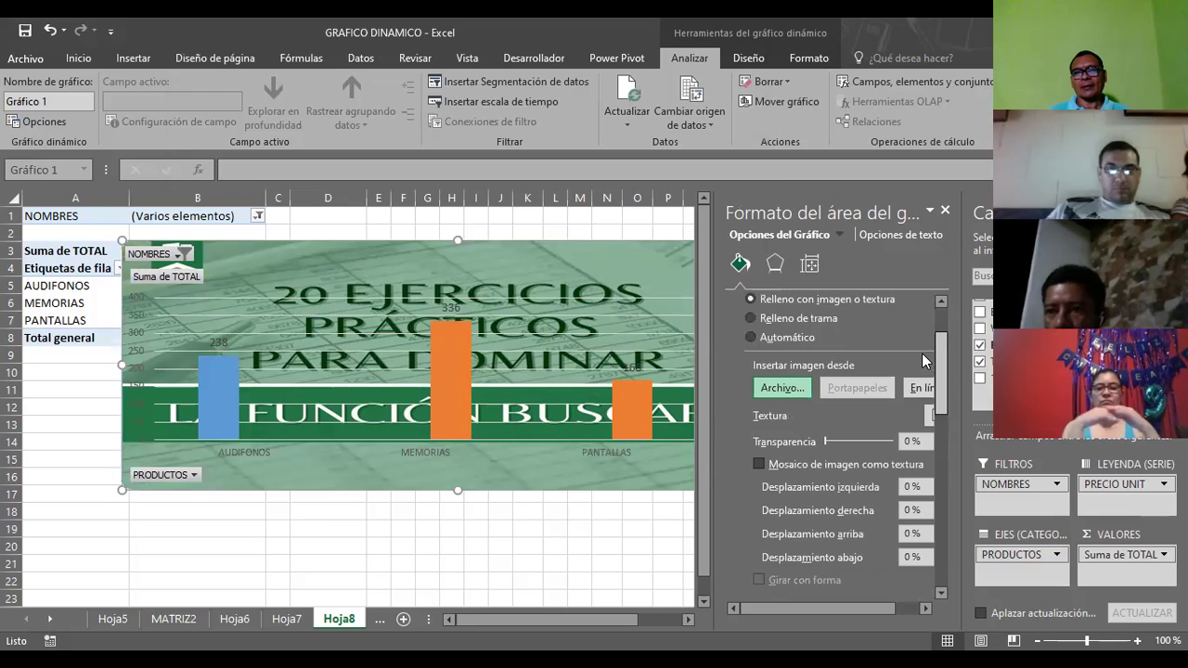
{"action": "scroll", "coordinate": [829, 503], "scroll_direction": "right", "scroll_amount": 2}
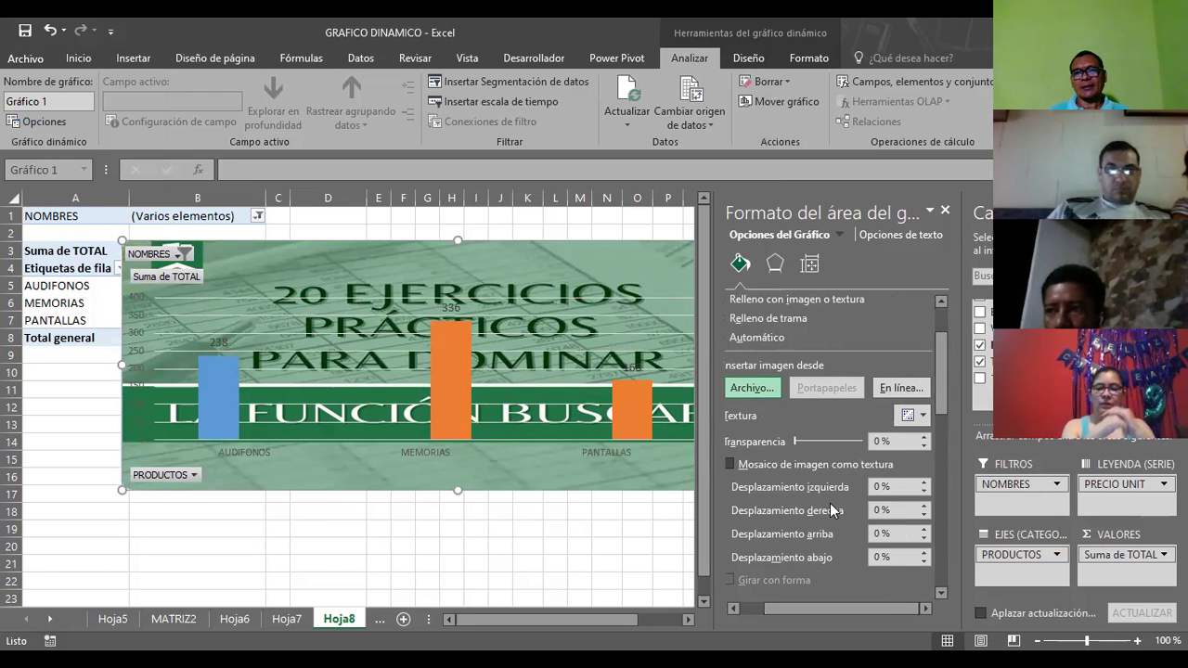
{"action": "left_click", "coordinate": [750, 318]}
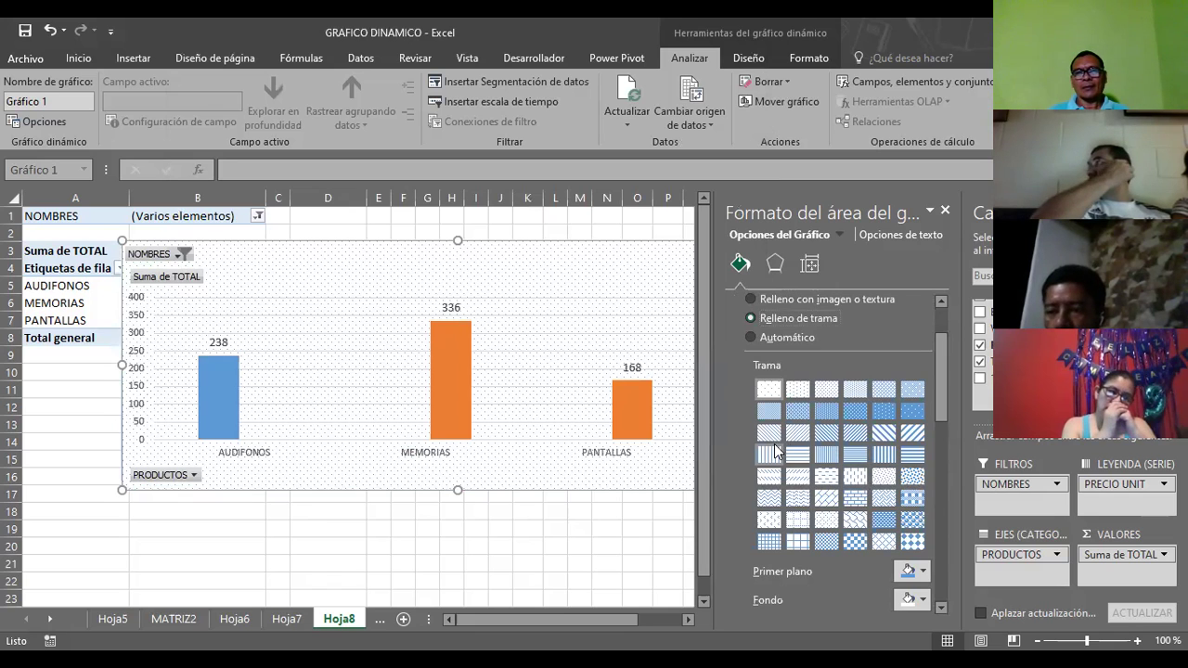
{"action": "left_click", "coordinate": [773, 452]}
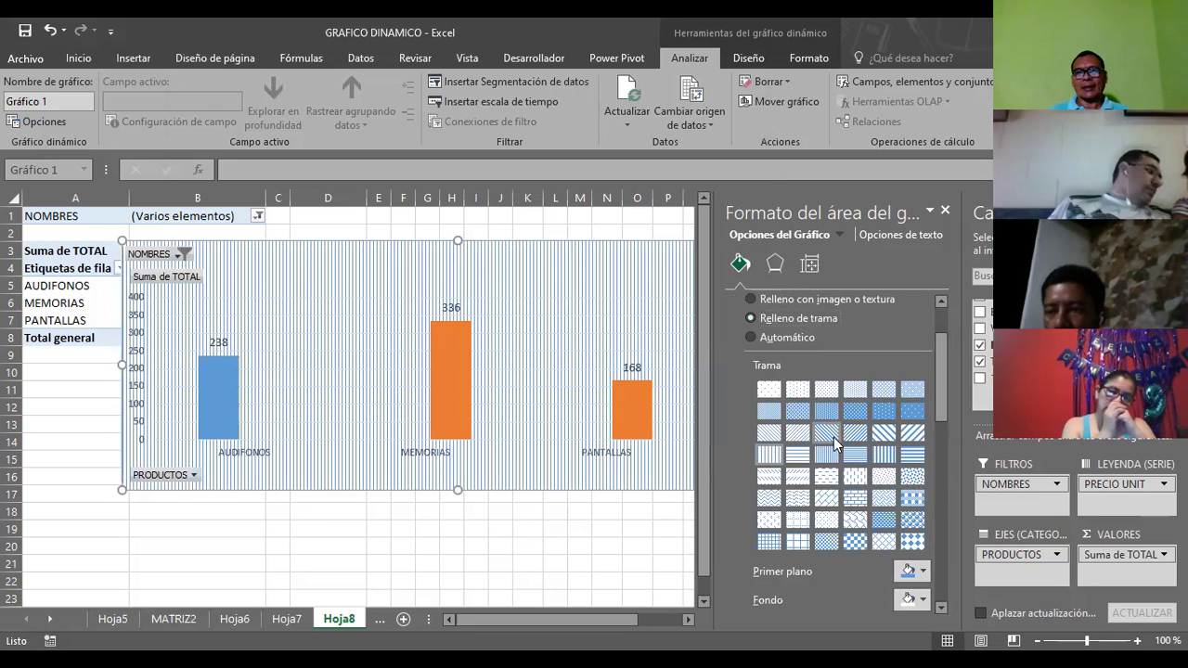
{"action": "left_click", "coordinate": [834, 435]}
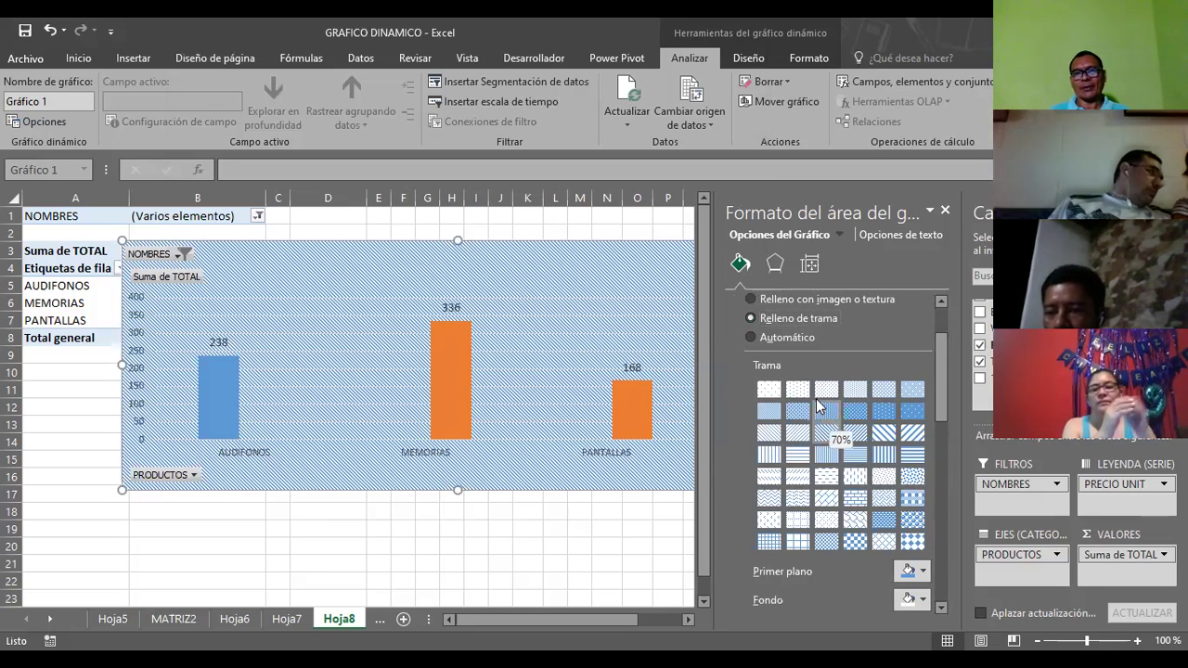
{"action": "scroll", "coordinate": [943, 334], "scroll_direction": "up", "scroll_amount": 2}
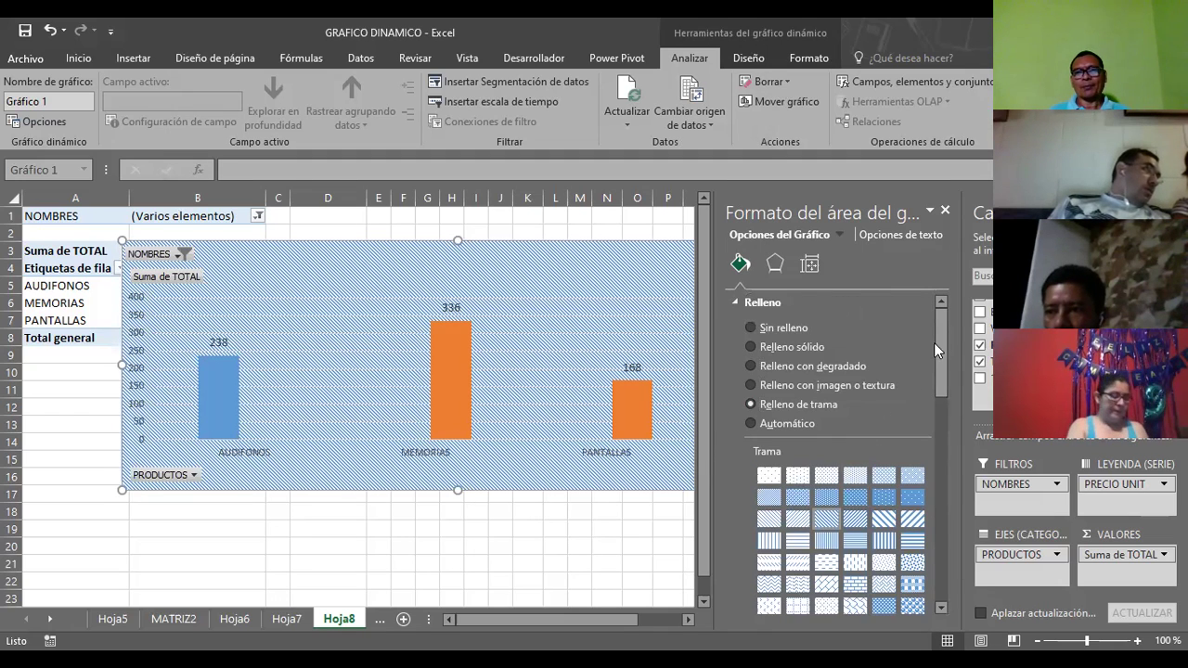
{"action": "left_click", "coordinate": [762, 330]}
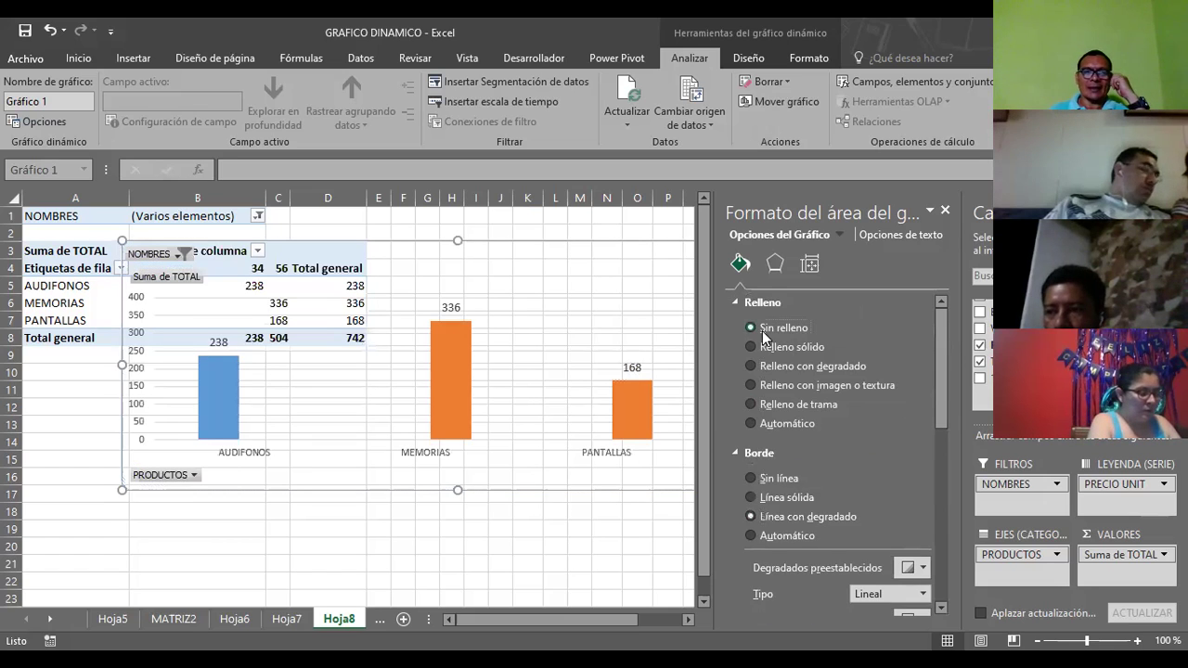
Give the single MEMORIAS bar a solid line border
{"action": "left_click", "coordinate": [449, 352]}
{"action": "left_click", "coordinate": [449, 348]}
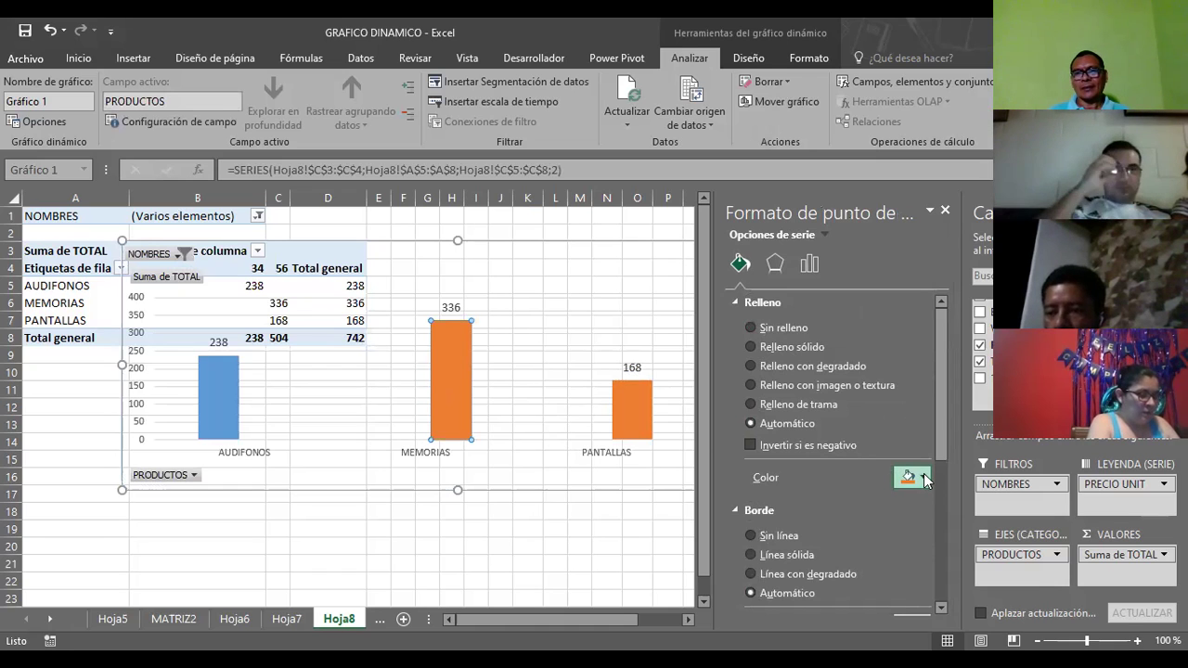
{"action": "left_click", "coordinate": [924, 479]}
{"action": "scroll", "coordinate": [943, 445], "scroll_direction": "down", "scroll_amount": 2}
{"action": "left_click_drag", "start_coordinate": [943, 446], "coordinate": [954, 489]}
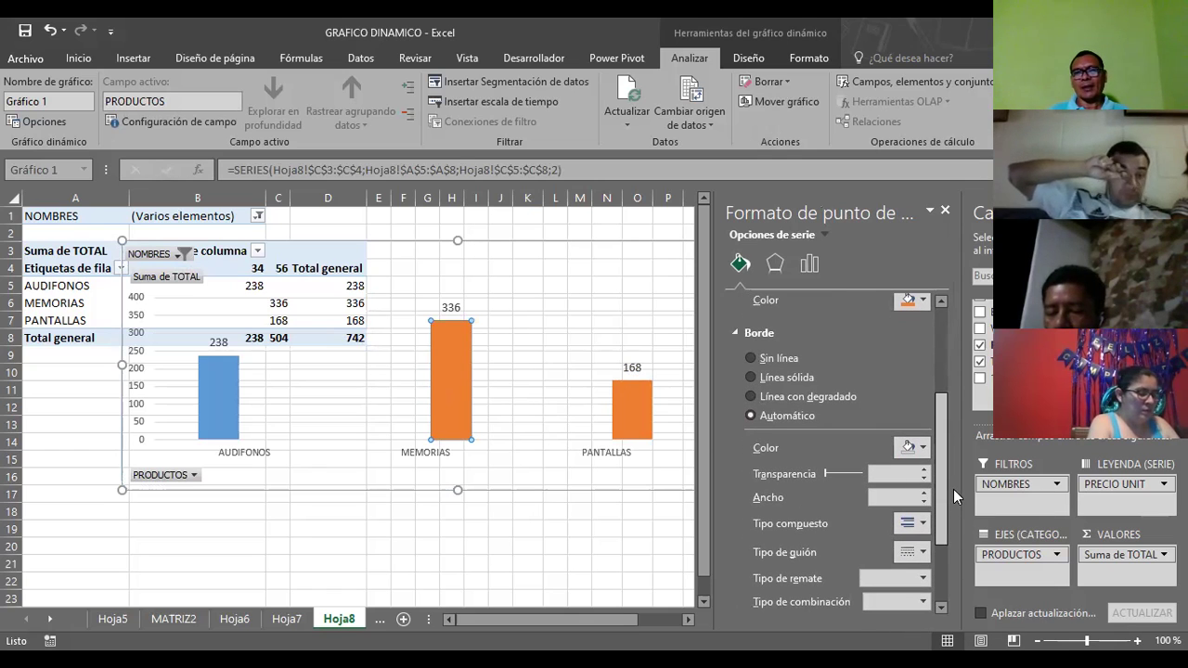
{"action": "left_click", "coordinate": [751, 377]}
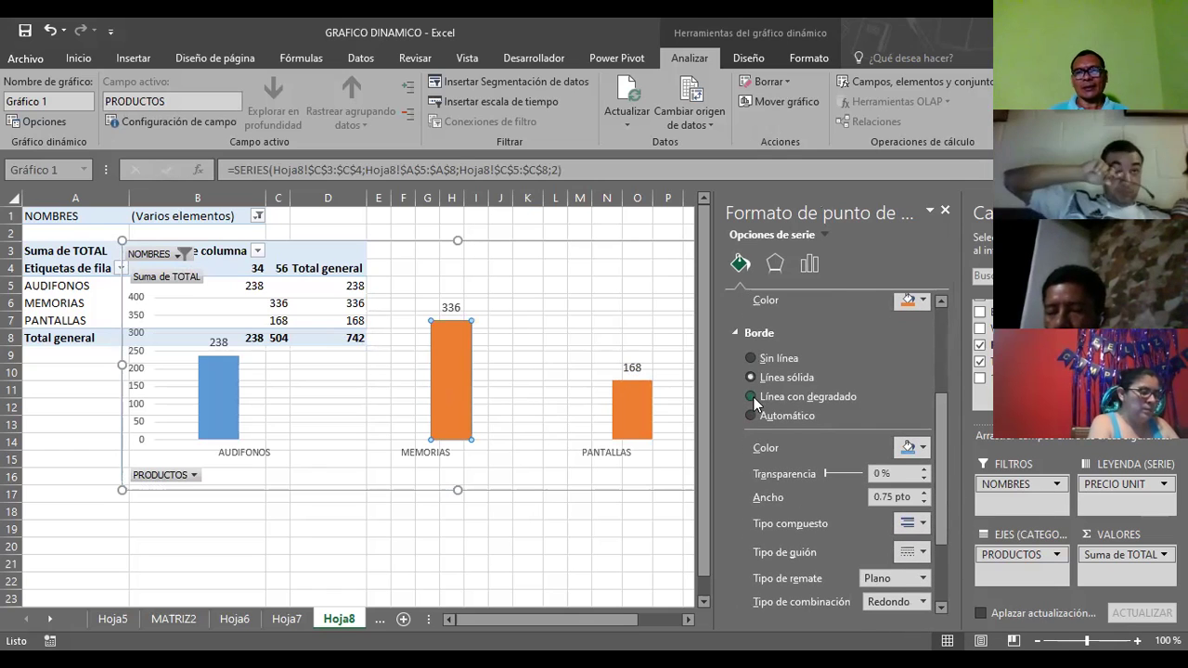
{"action": "scroll", "coordinate": [838, 482], "scroll_direction": "down", "scroll_amount": 2}
{"action": "scroll", "coordinate": [838, 482], "scroll_direction": "down", "scroll_amount": 1}
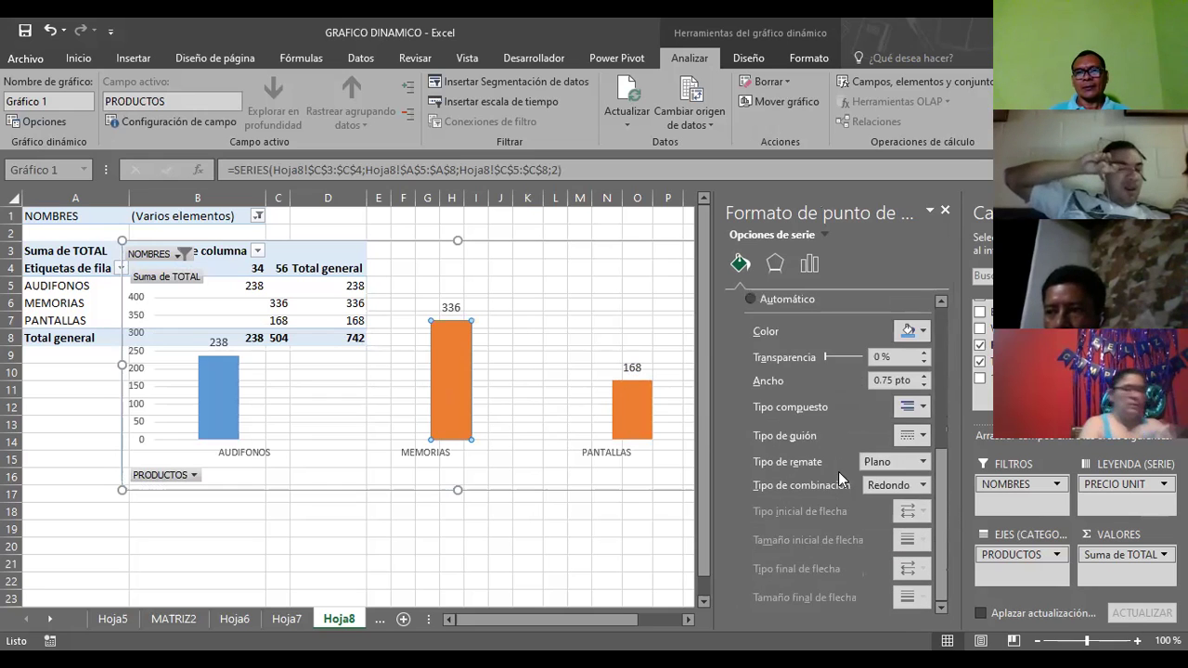
{"action": "scroll", "coordinate": [838, 479], "scroll_direction": "up", "scroll_amount": 2}
Close the formatting pane and reopen the chart area formatting options
{"action": "left_click", "coordinate": [487, 312]}
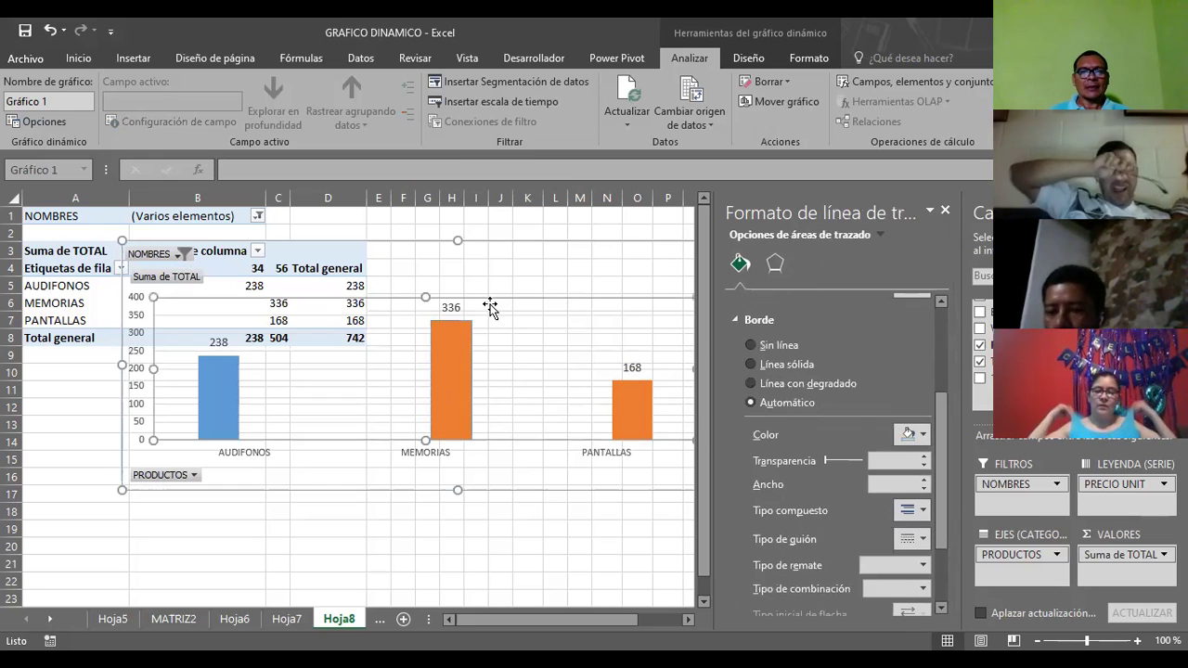
{"action": "left_click", "coordinate": [490, 314]}
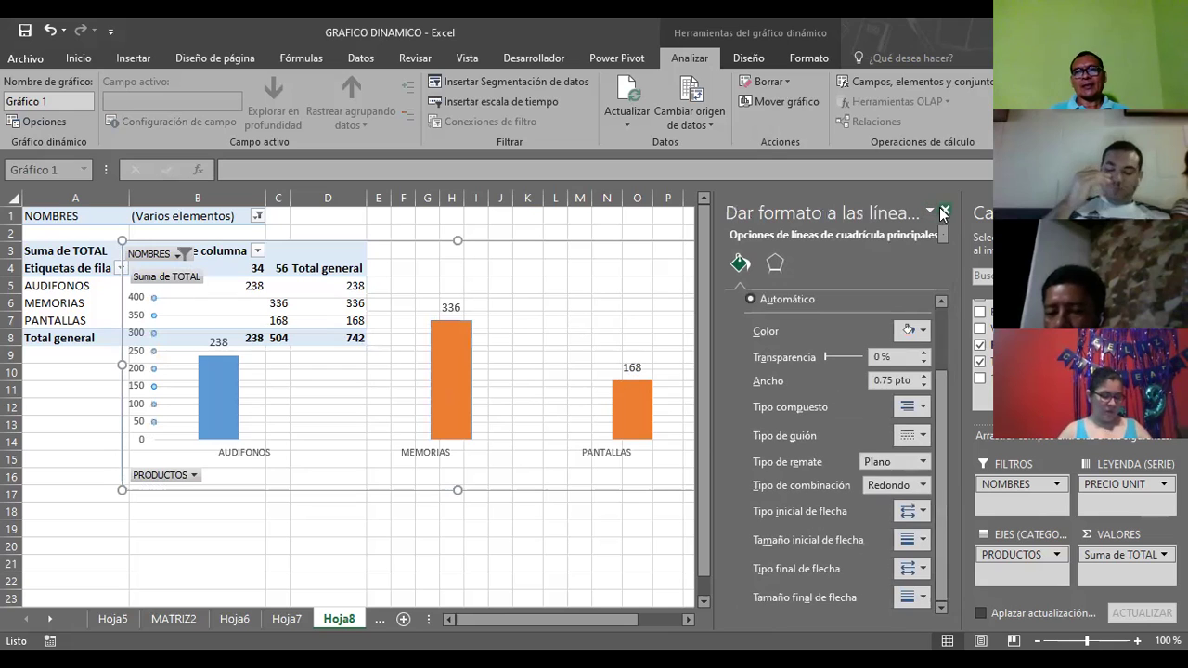
{"action": "left_click", "coordinate": [943, 212]}
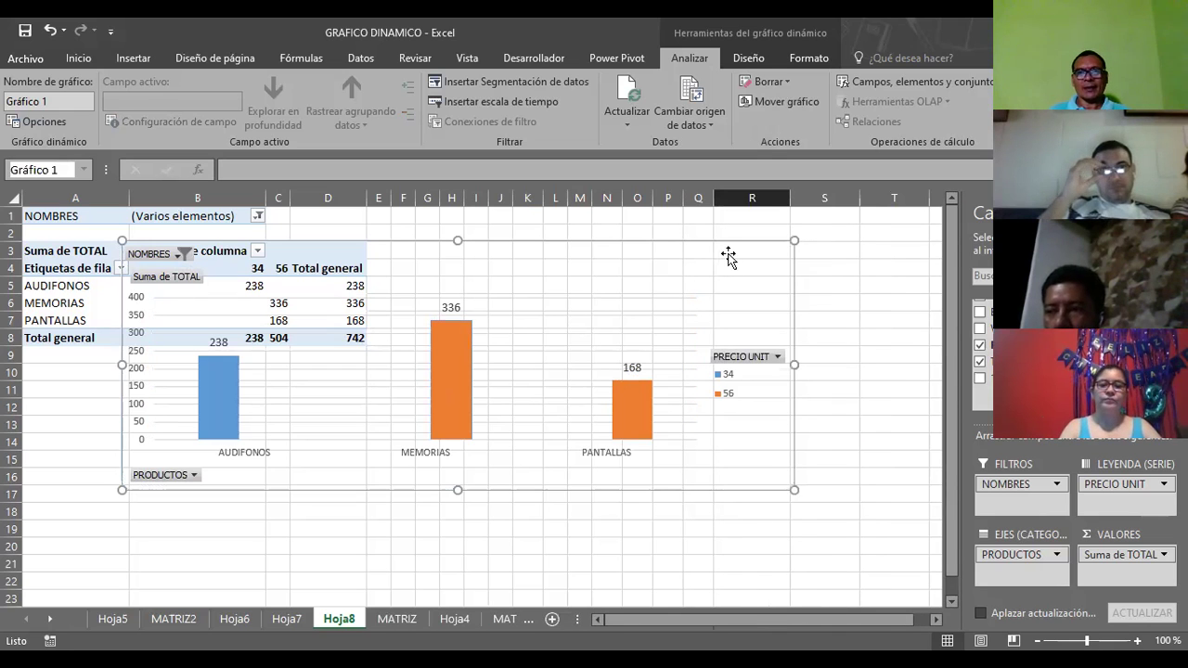
{"action": "double_click", "coordinate": [729, 256]}
Apply a light diagonal-line pattern fill to the chart area background
{"action": "left_click", "coordinate": [782, 318]}
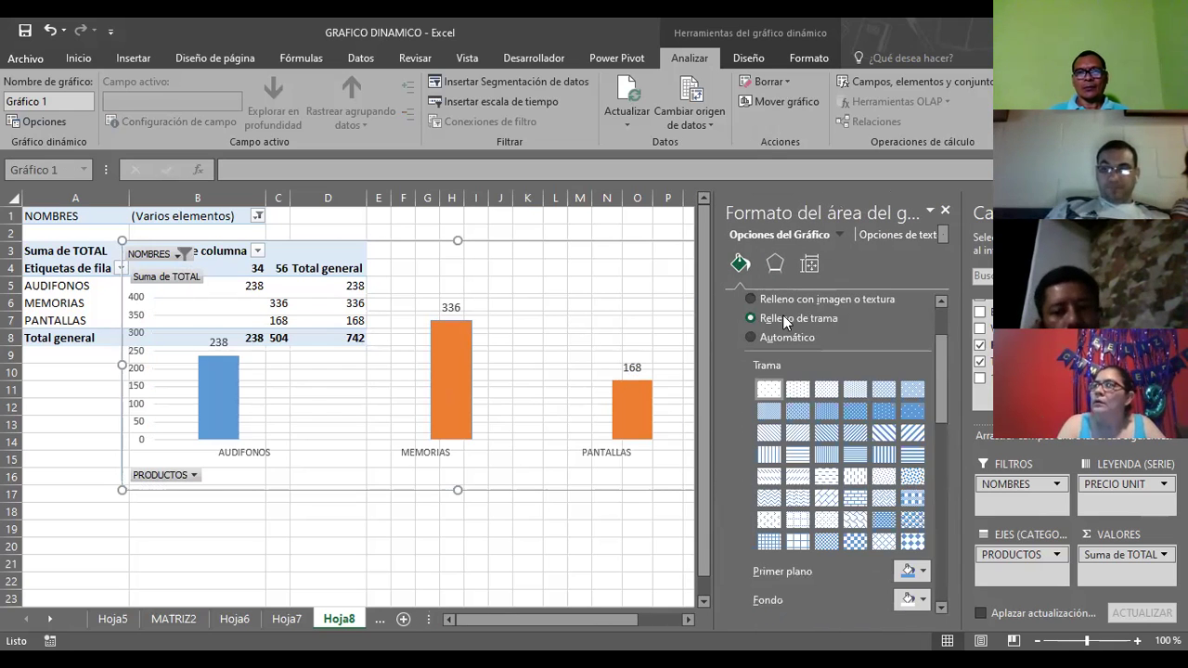
{"action": "left_click", "coordinate": [779, 432]}
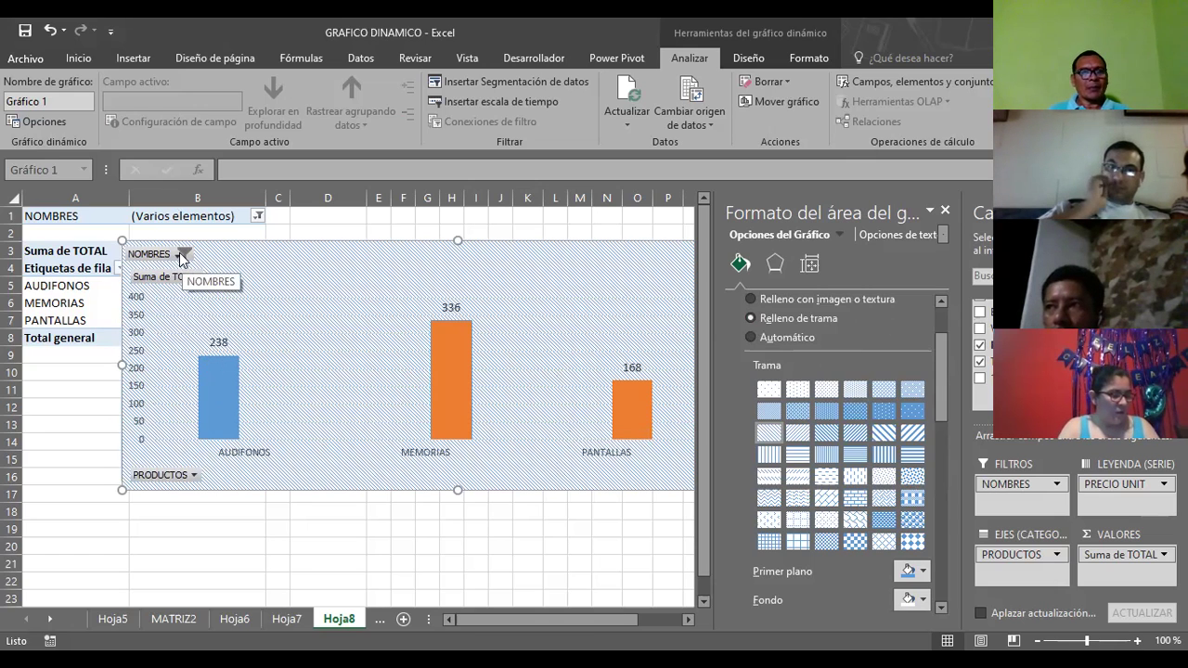
Change the NOMBRES filter so only PROCESADORES and SWITCH are charted
{"action": "key", "text": "alt+Down"}
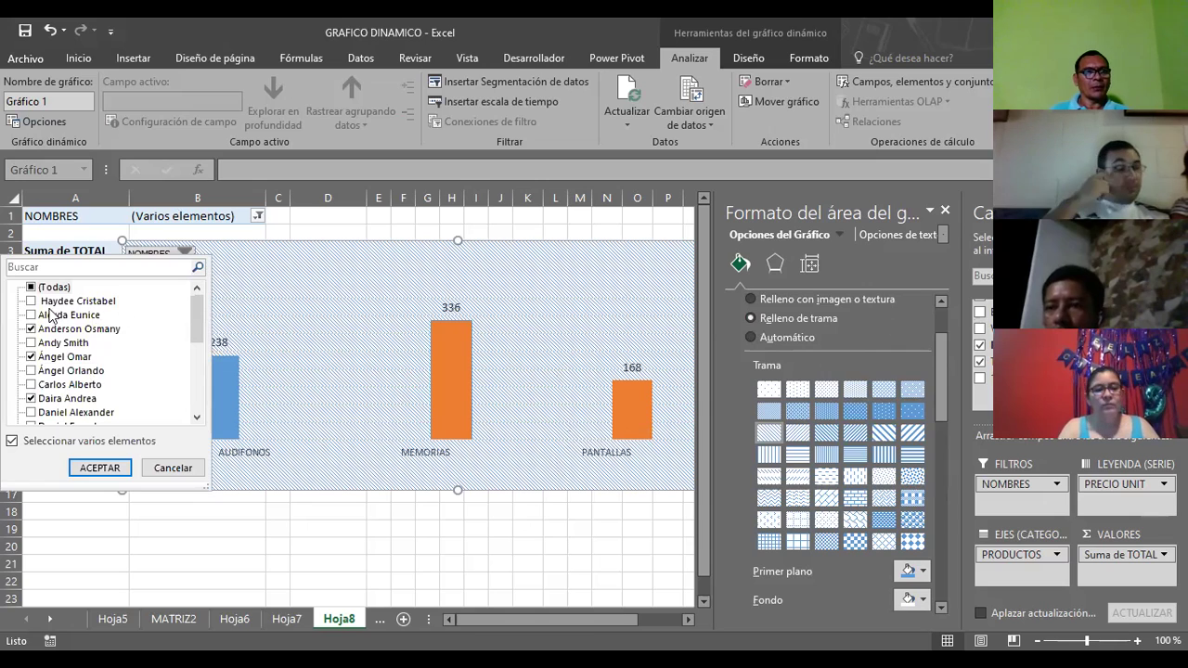
{"action": "left_click", "coordinate": [31, 316]}
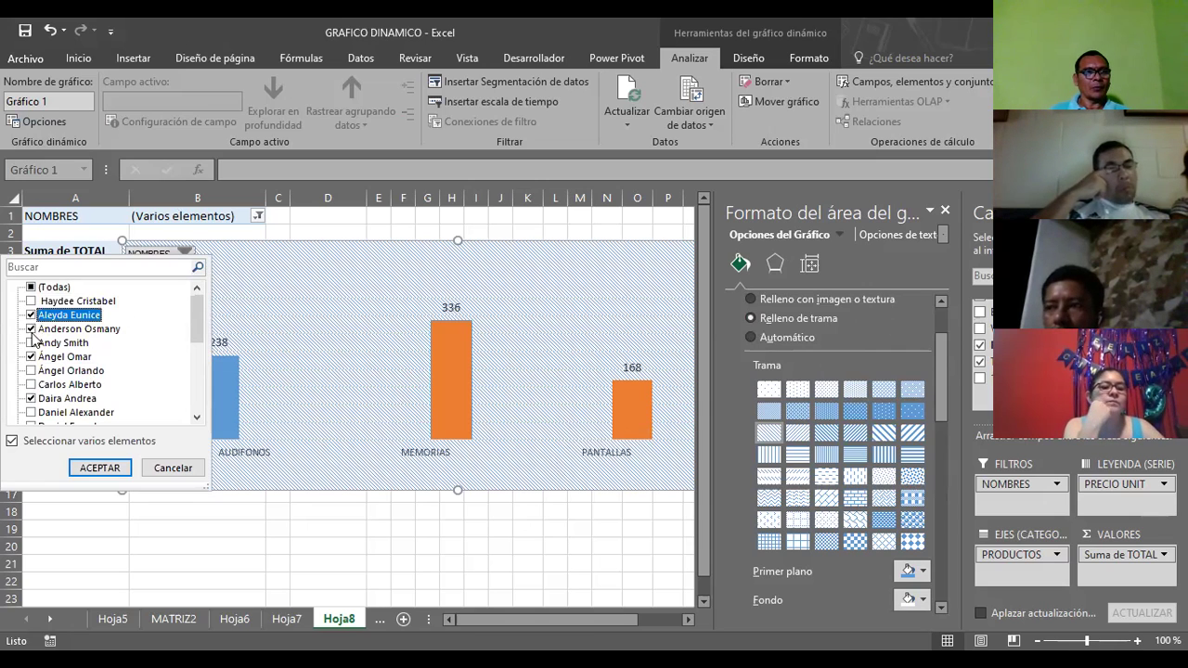
{"action": "left_click", "coordinate": [30, 328]}
{"action": "left_click", "coordinate": [30, 357]}
{"action": "left_click", "coordinate": [31, 413]}
{"action": "left_click", "coordinate": [30, 398]}
{"action": "left_click", "coordinate": [79, 468]}
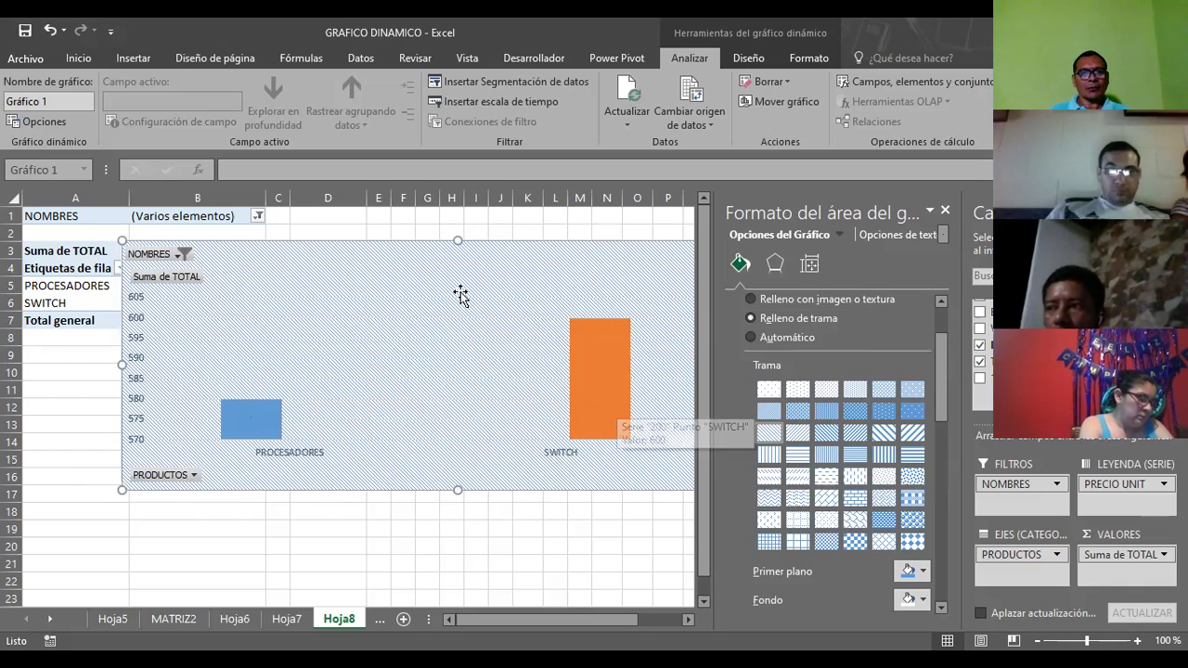
Move the chart around the sheet and narrow it from its left edge
{"action": "left_click_drag", "start_coordinate": [517, 247], "coordinate": [133, 263]}
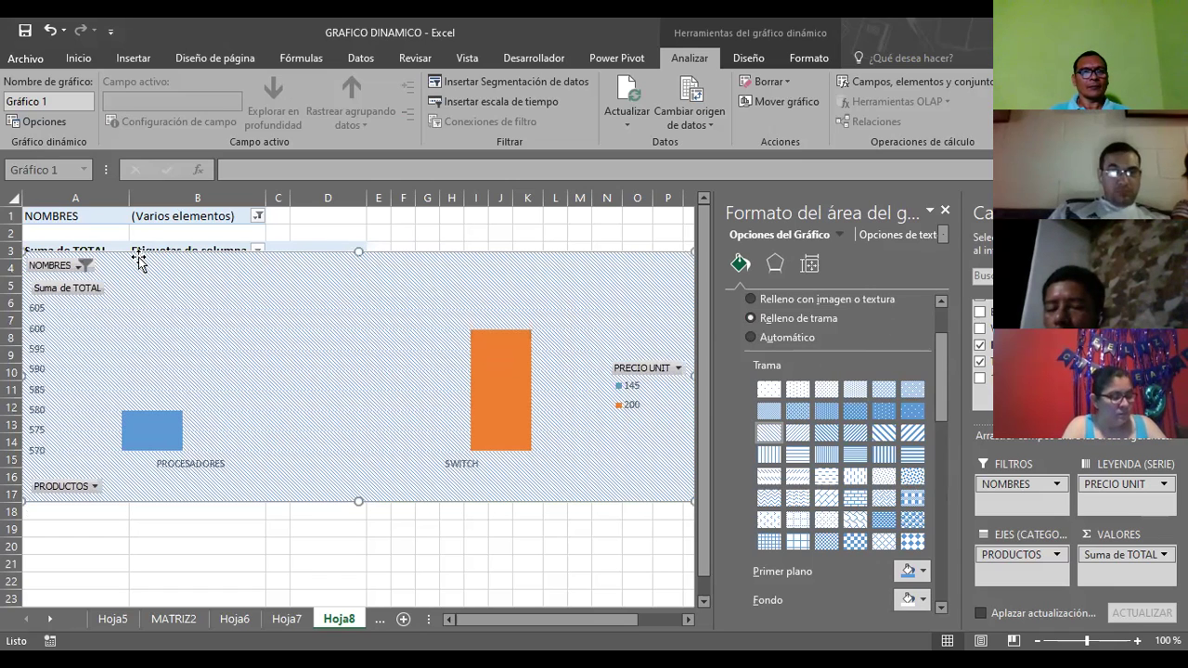
{"action": "left_click_drag", "start_coordinate": [139, 261], "coordinate": [271, 260]}
{"action": "left_click_drag", "start_coordinate": [152, 379], "coordinate": [397, 379]}
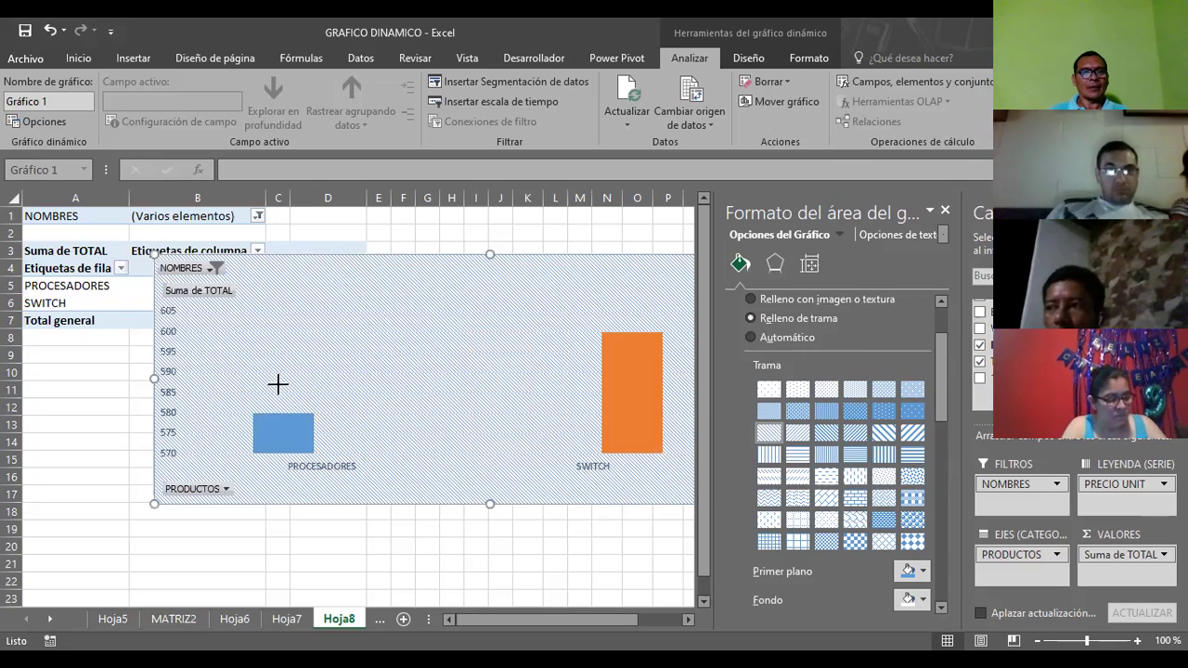
{"action": "left_click_drag", "start_coordinate": [538, 266], "coordinate": [272, 241]}
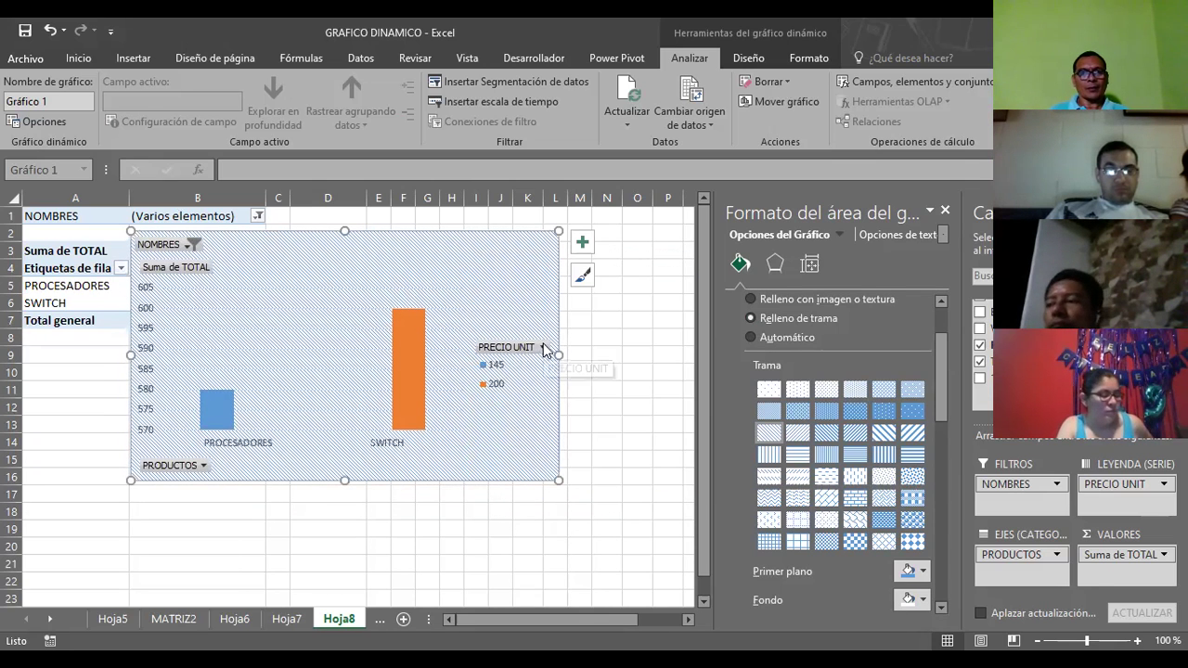
Test PRECIO UNIT filters limited to prices such as 15 and 56
{"action": "left_click", "coordinate": [544, 348]}
{"action": "left_click", "coordinate": [362, 462]}
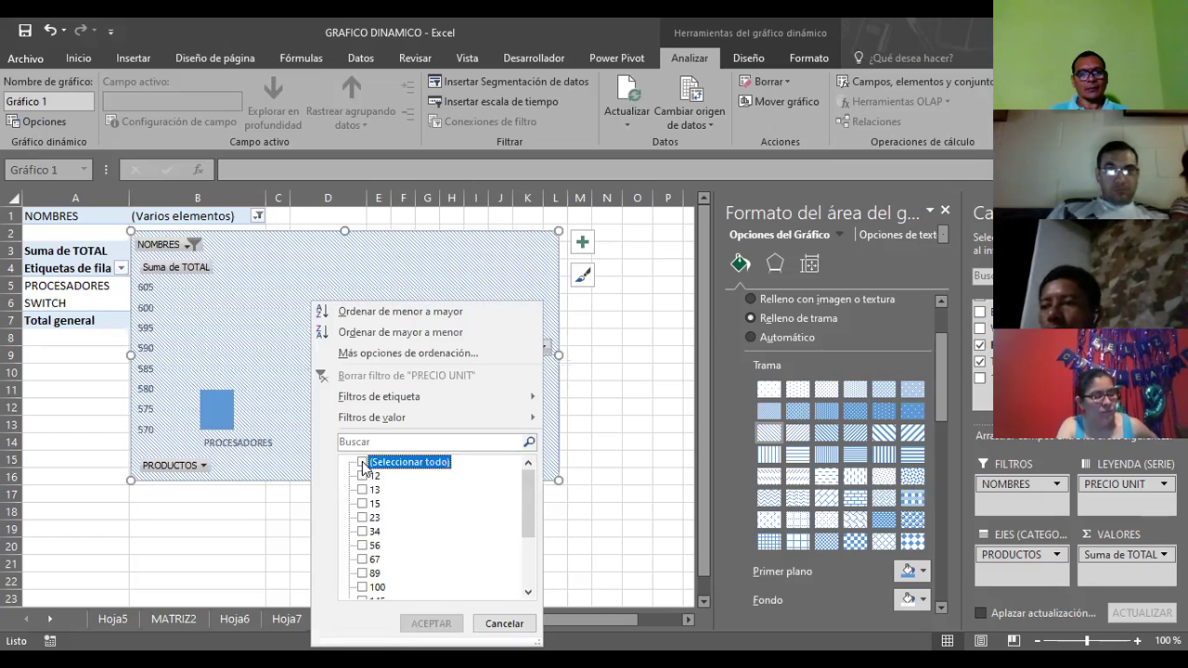
{"action": "left_click", "coordinate": [363, 503]}
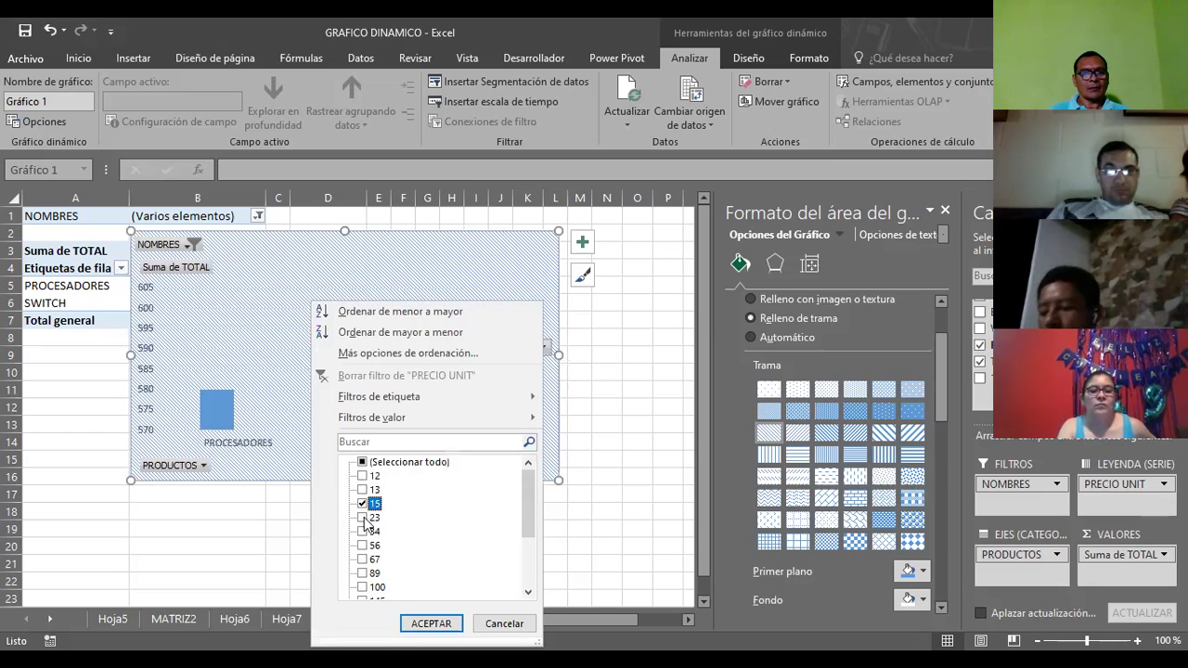
{"action": "left_click", "coordinate": [363, 545]}
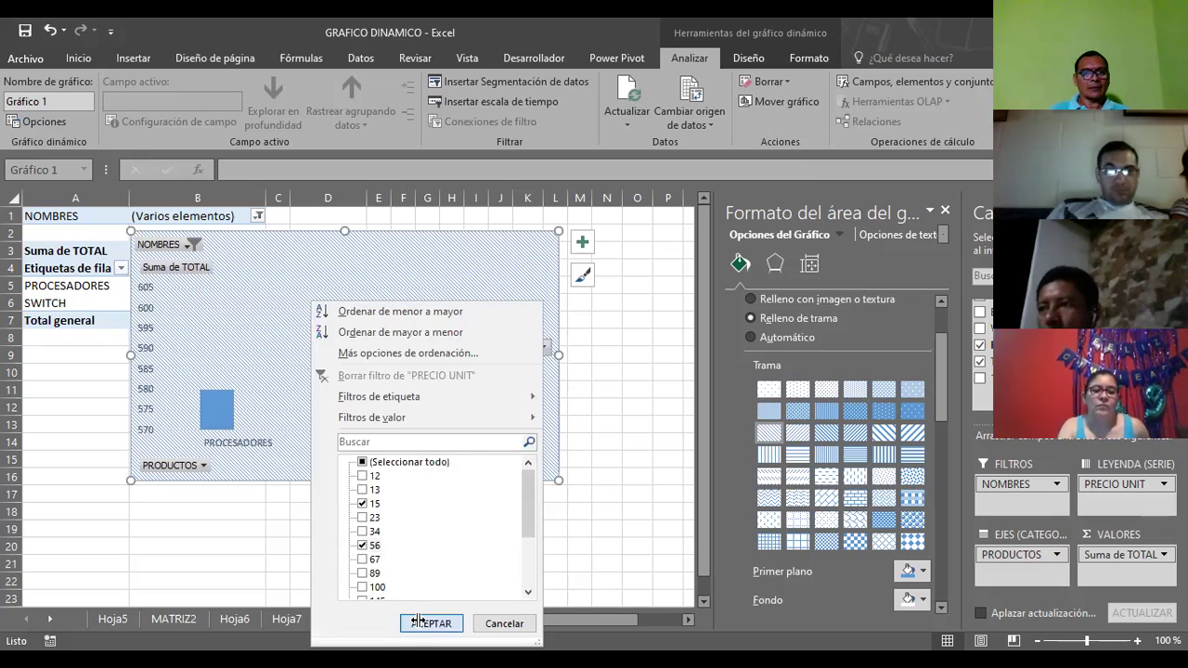
{"action": "left_click", "coordinate": [419, 620]}
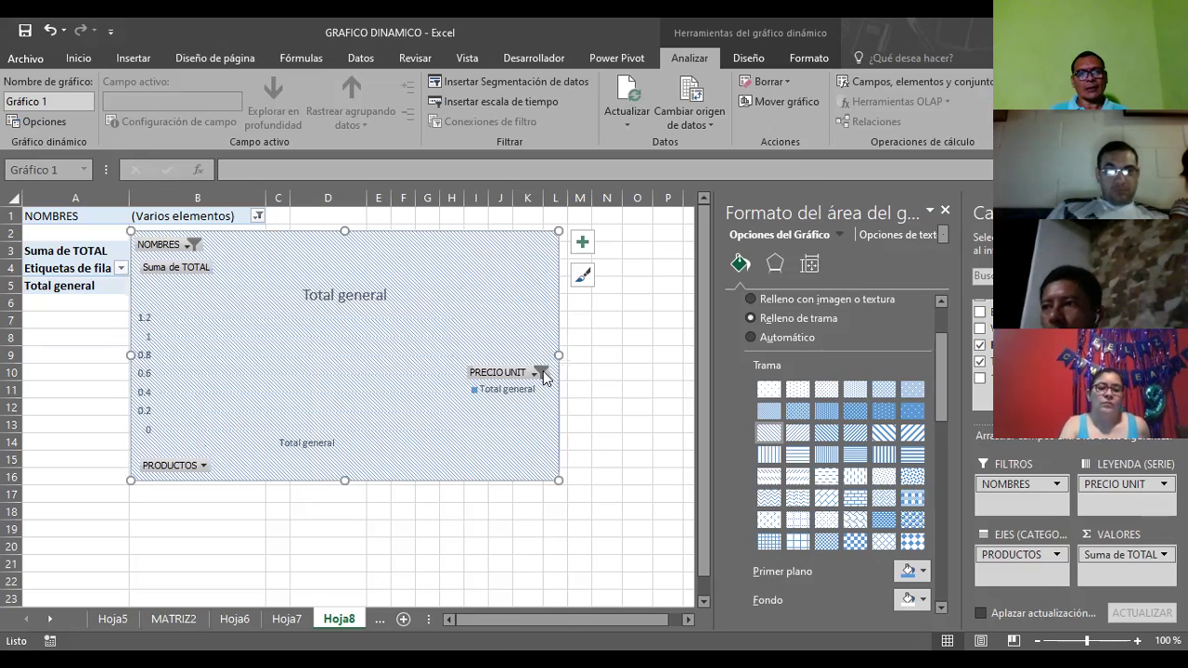
{"action": "left_click", "coordinate": [356, 309]}
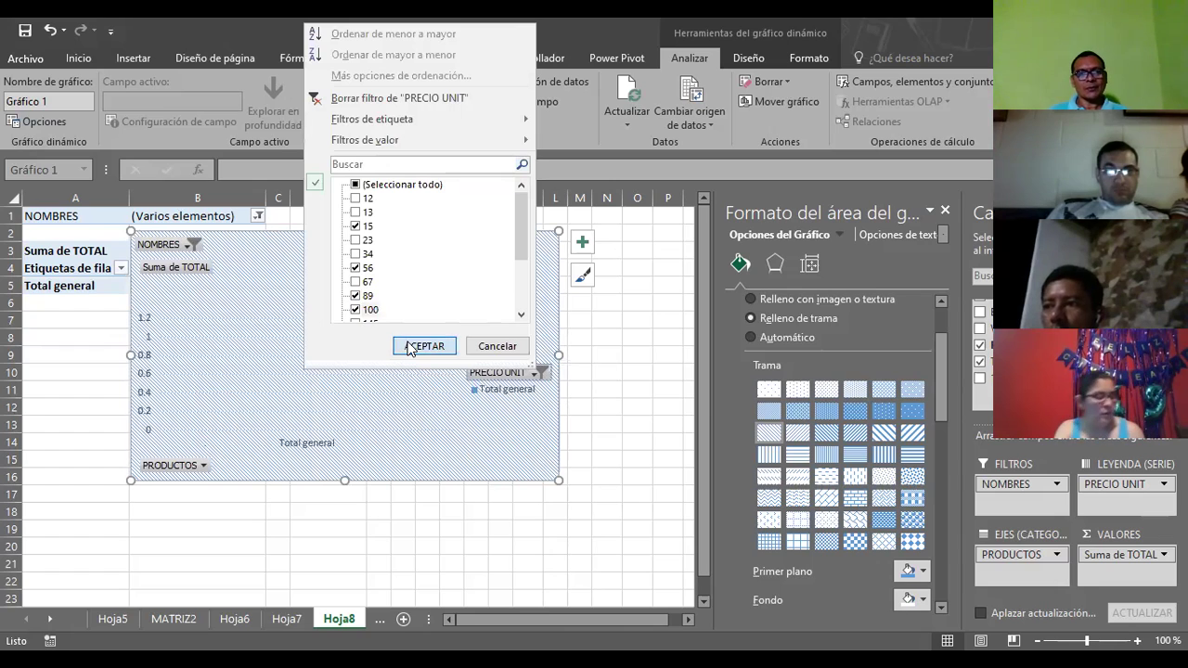
{"action": "key", "text": "Return"}
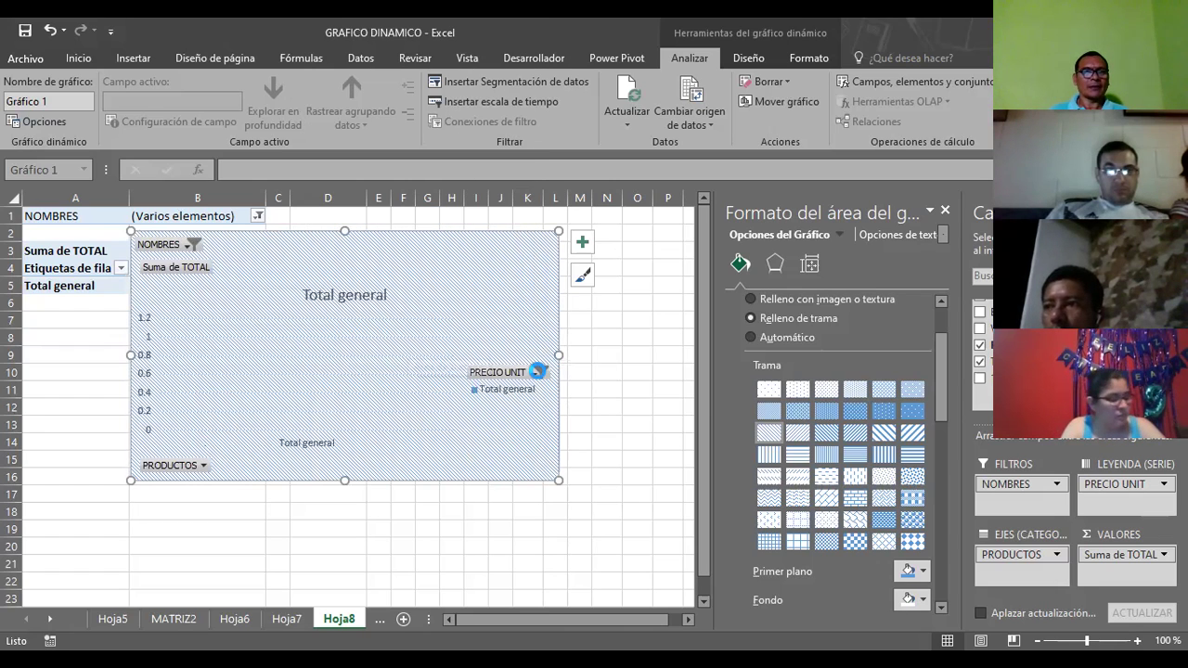
Reselect all PRECIO UNIT values and shift the chart left and down
{"action": "left_click", "coordinate": [538, 372]}
{"action": "left_click", "coordinate": [357, 185]}
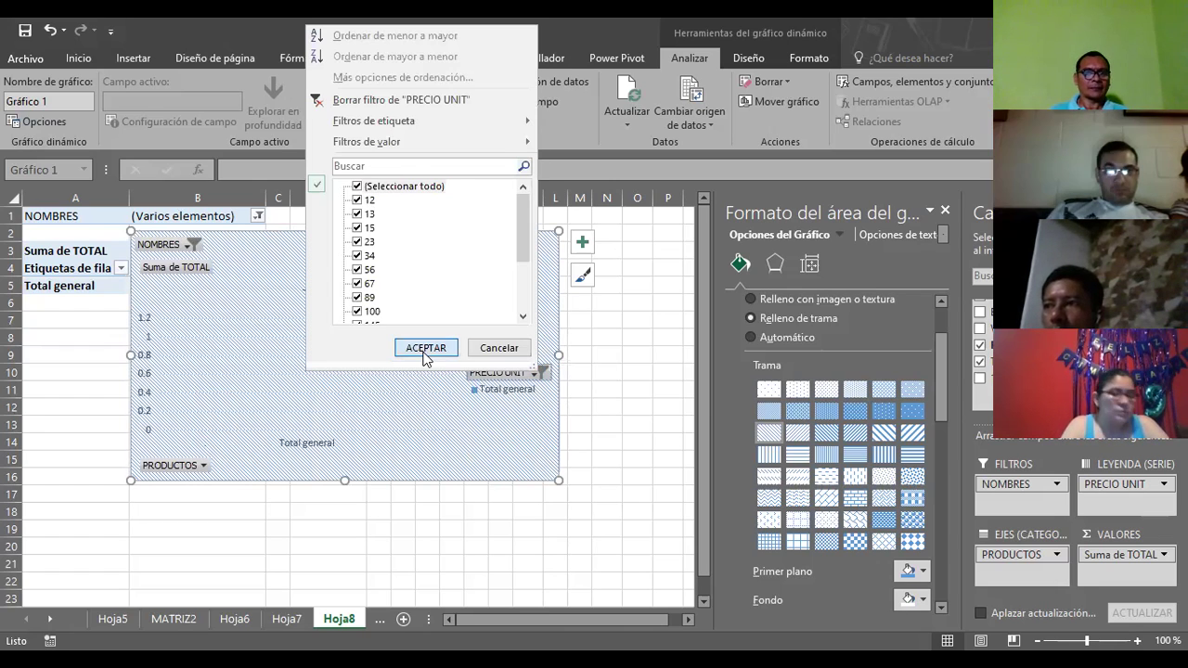
{"action": "left_click", "coordinate": [425, 348]}
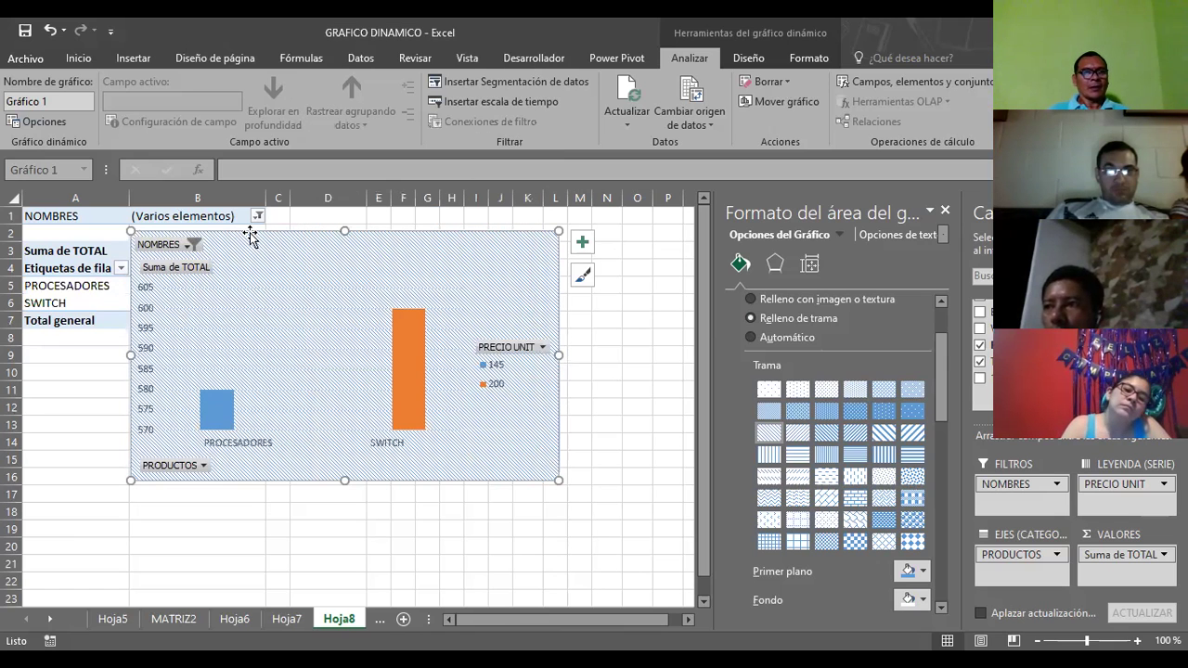
{"action": "left_click_drag", "start_coordinate": [249, 232], "coordinate": [181, 261]}
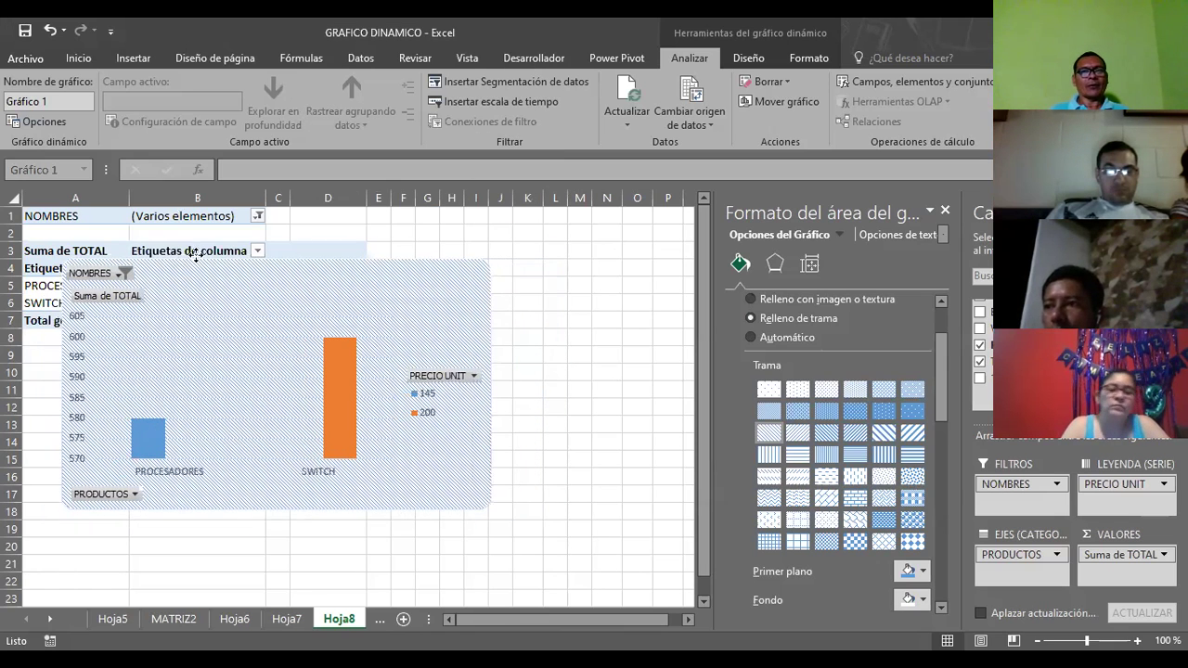
Close the chart formatting options and shift the chart right to reveal the pivot table
{"action": "left_click", "coordinate": [944, 212]}
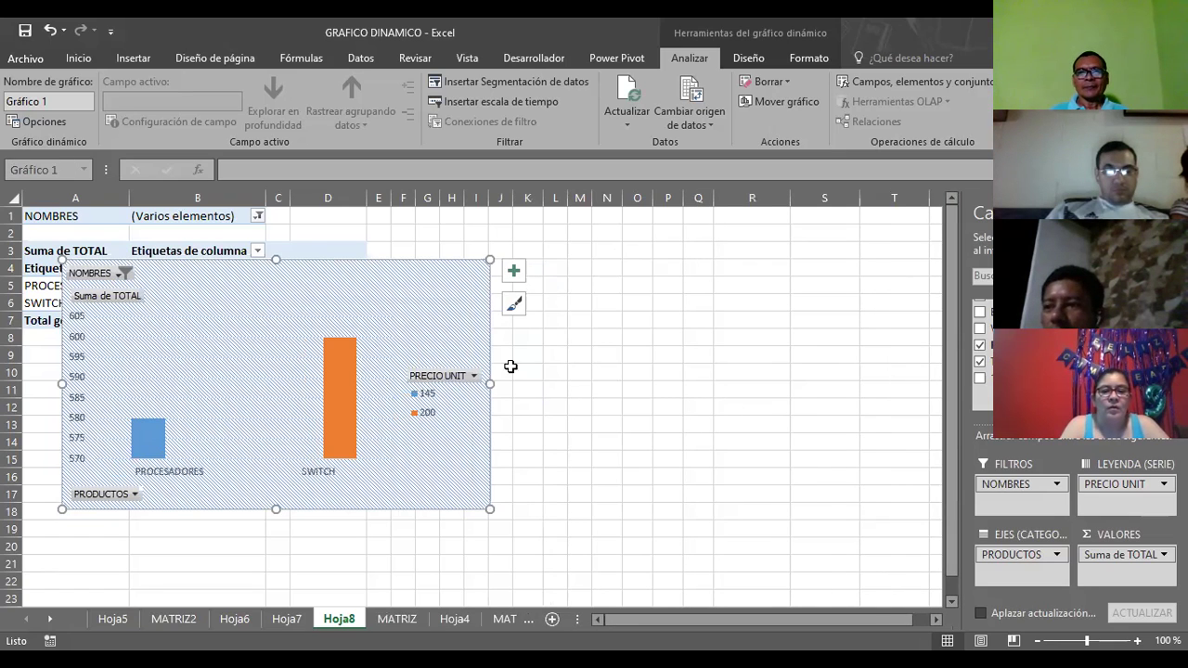
{"action": "left_click_drag", "start_coordinate": [471, 284], "coordinate": [825, 259]}
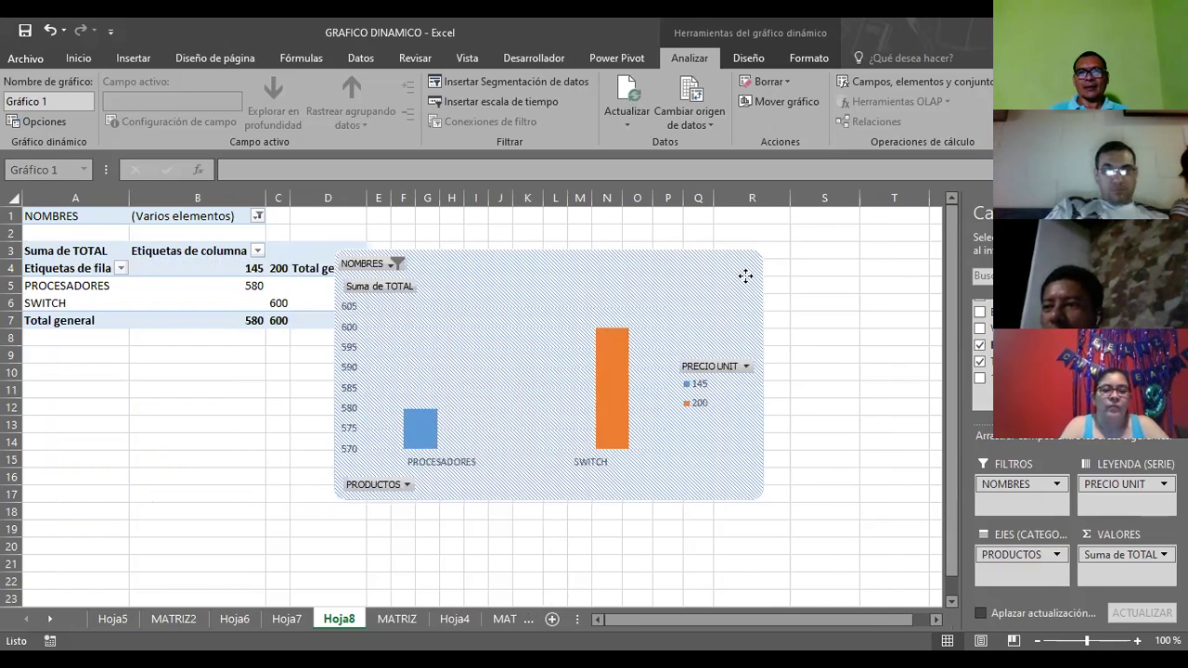
{"action": "left_click", "coordinate": [322, 252]}
Hide the PivotTable field list and move the pivot chart up beside the table
{"action": "right_click", "coordinate": [325, 260]}
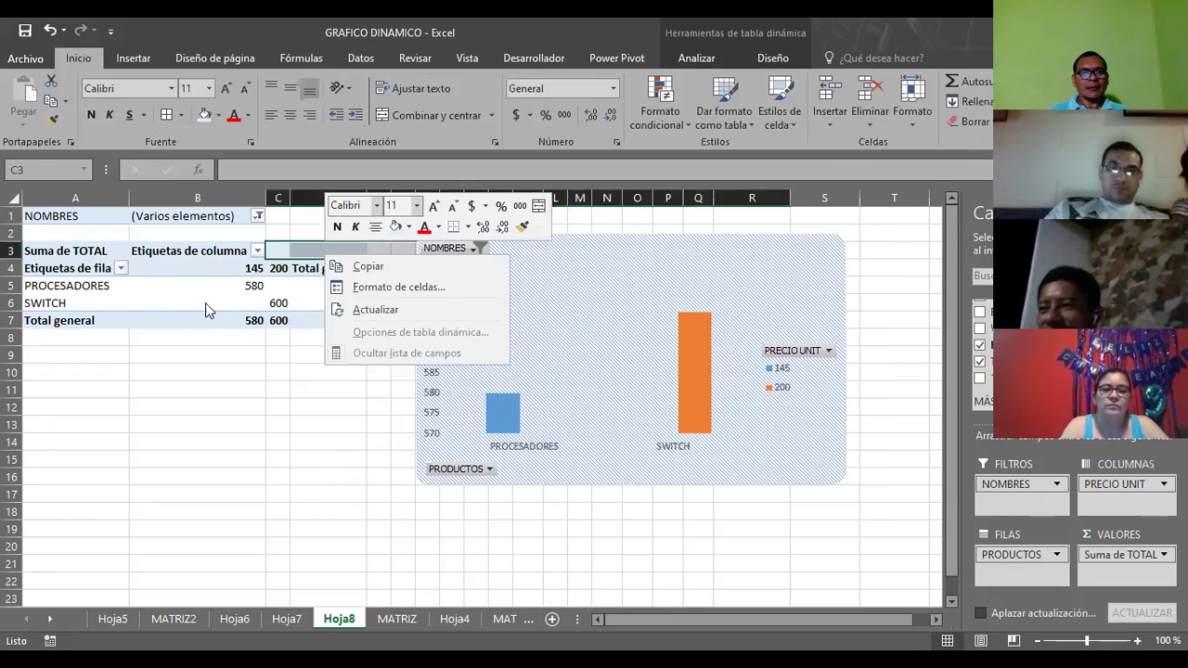
{"action": "right_click", "coordinate": [204, 305]}
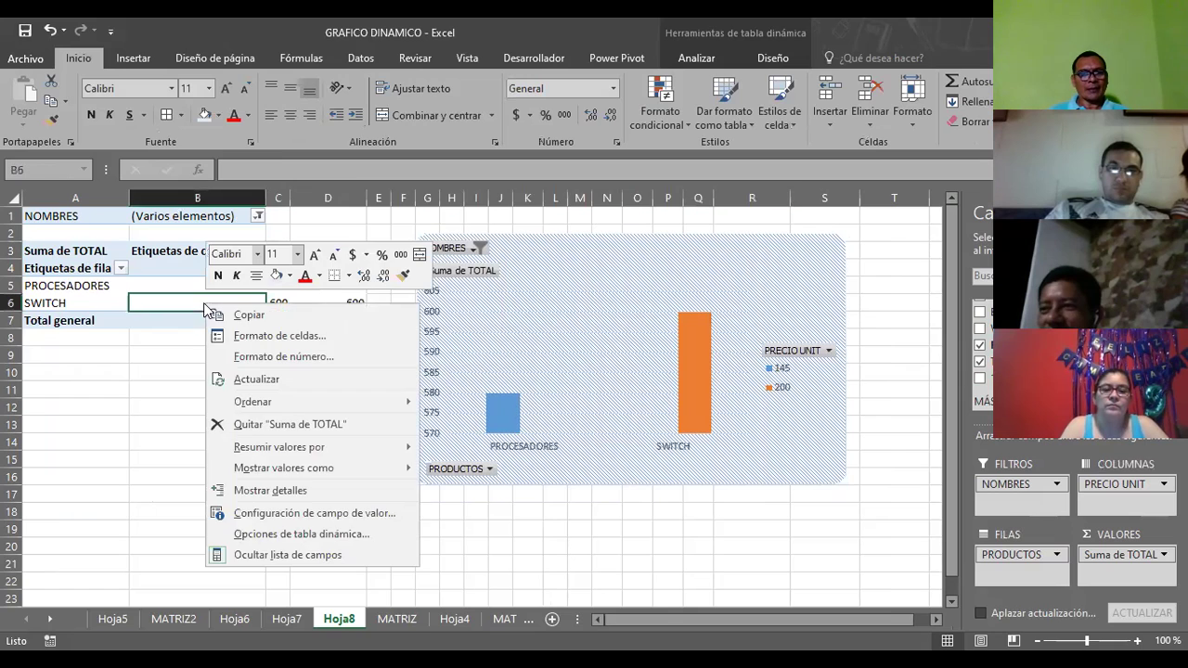
{"action": "left_click", "coordinate": [334, 555]}
{"action": "left_click_drag", "start_coordinate": [608, 249], "coordinate": [568, 230]}
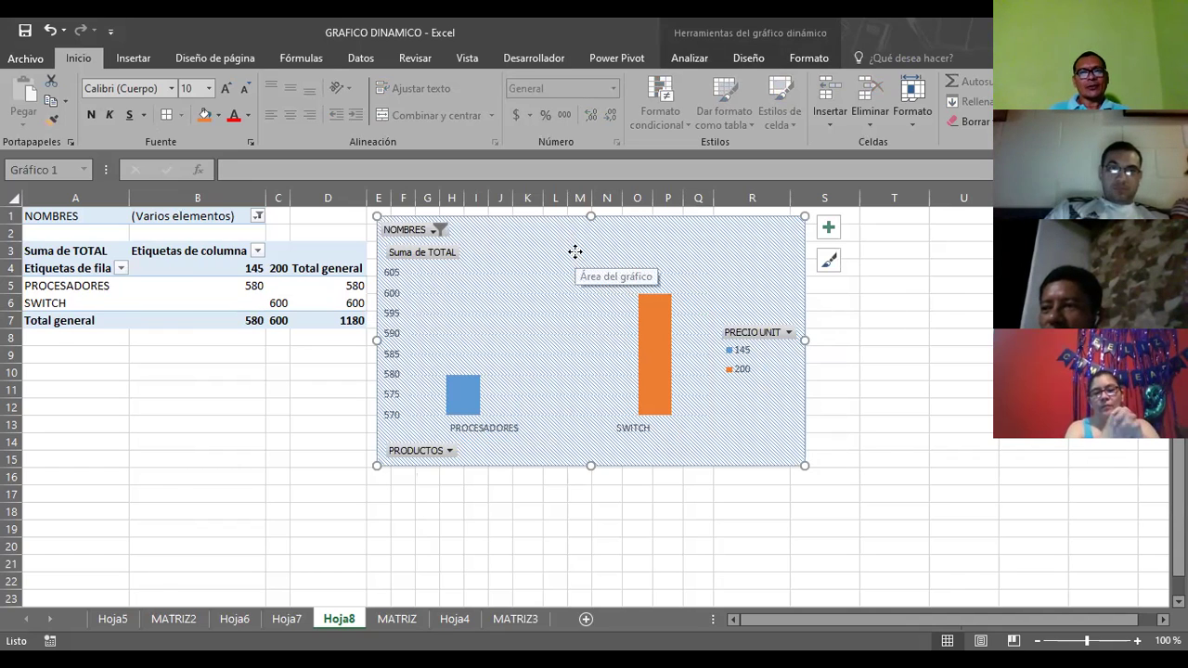
Insert a slicer on the NOMBRES field for the pivot chart
{"action": "left_click", "coordinate": [147, 61]}
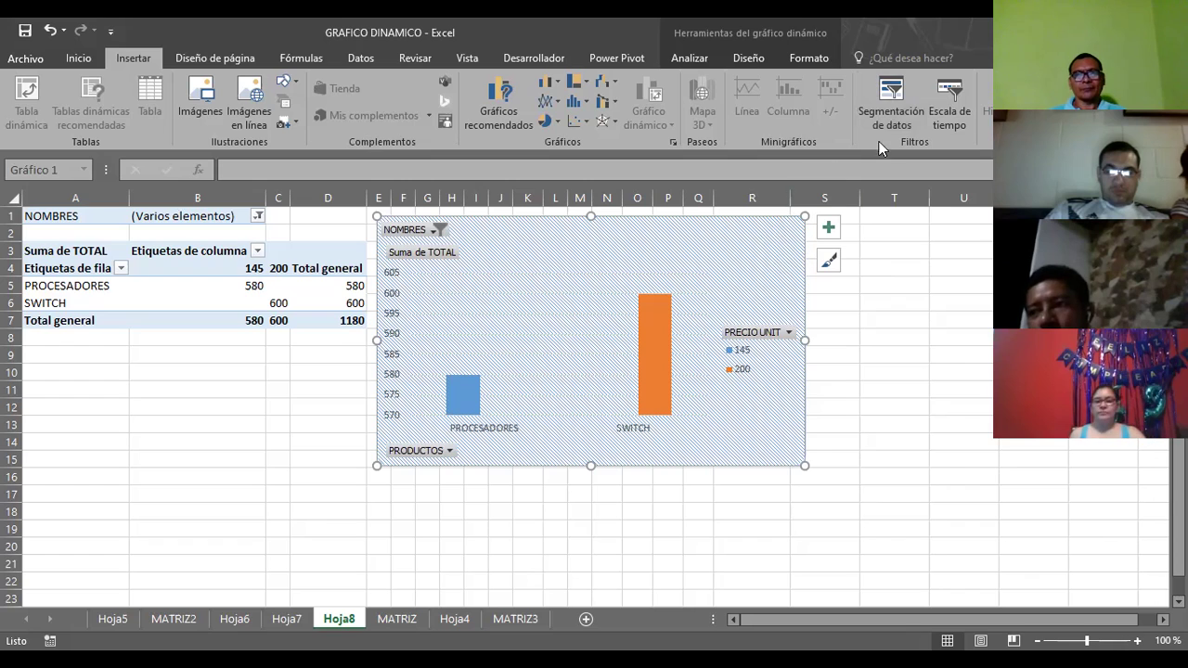
{"action": "left_click", "coordinate": [896, 116]}
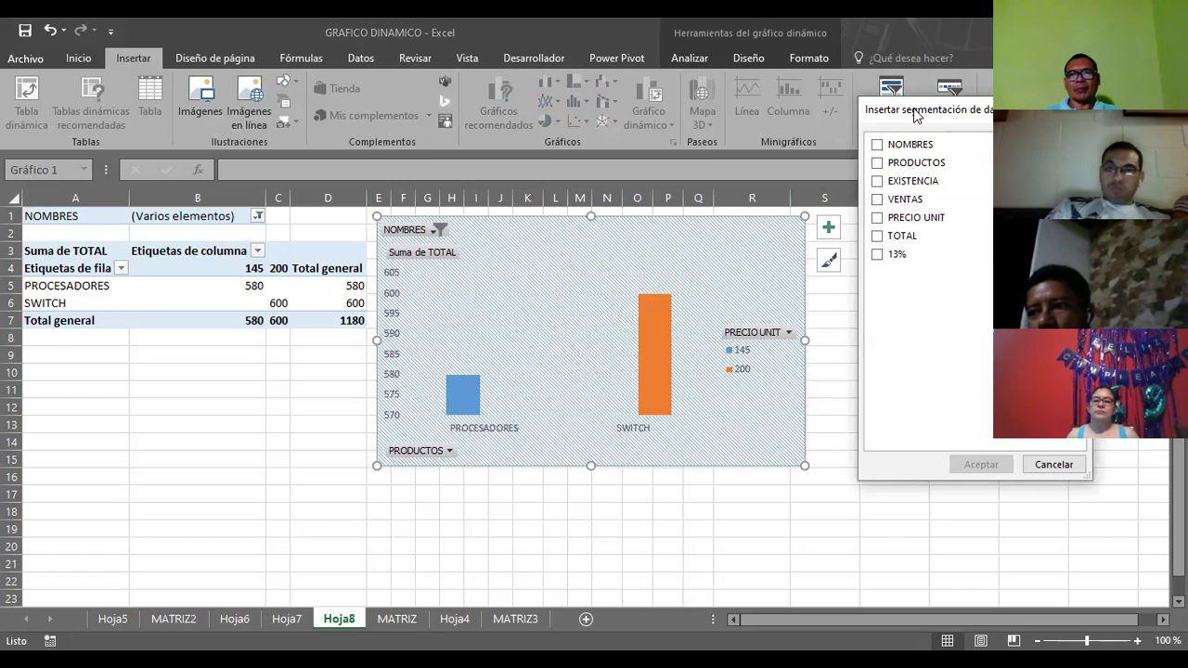
{"action": "left_click", "coordinate": [877, 148]}
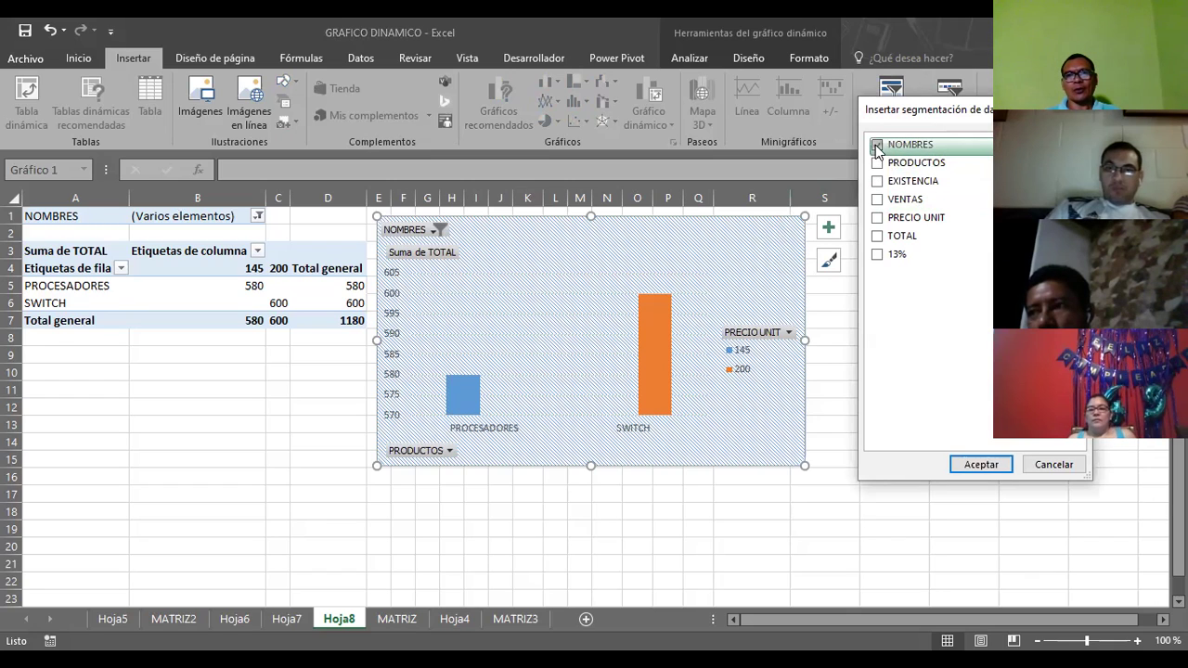
{"action": "left_click", "coordinate": [968, 463]}
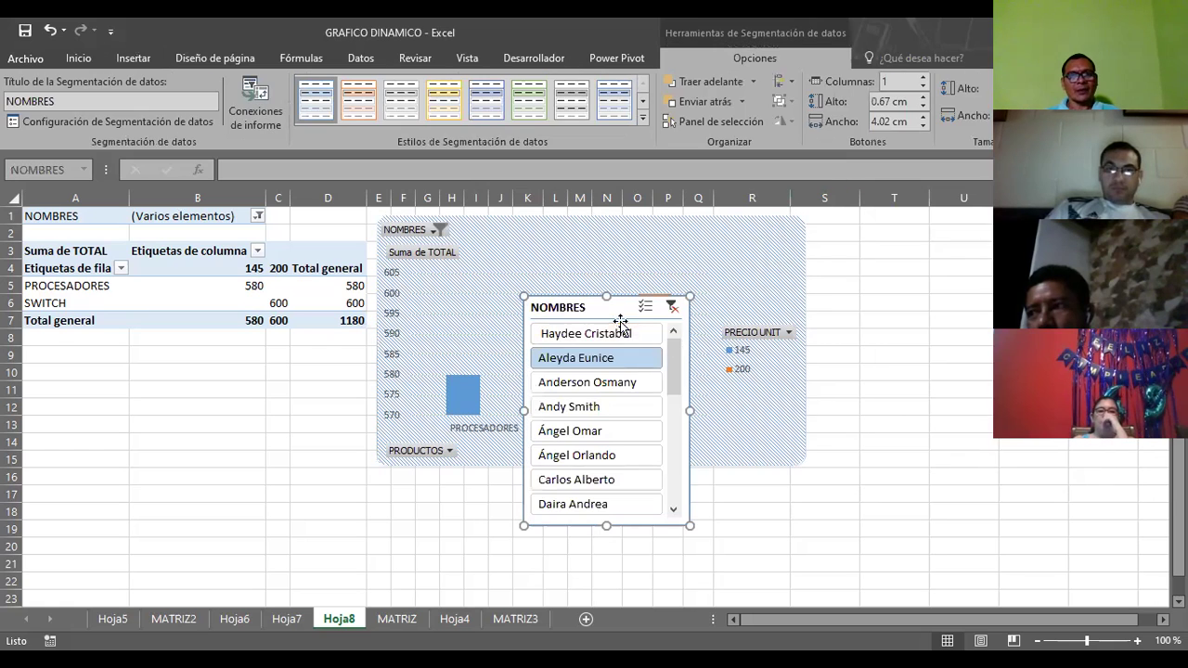
Move the NOMBRES slicer over the table and filter salespeople showing CAMARAS WEB, PANTALLAS, then CASE
{"action": "mouse_move", "coordinate": [625, 304]}
{"action": "left_mouse_down"}
{"action": "mouse_move", "coordinate": [217, 313]}
{"action": "mouse_move", "coordinate": [216, 283]}
{"action": "left_mouse_up"}
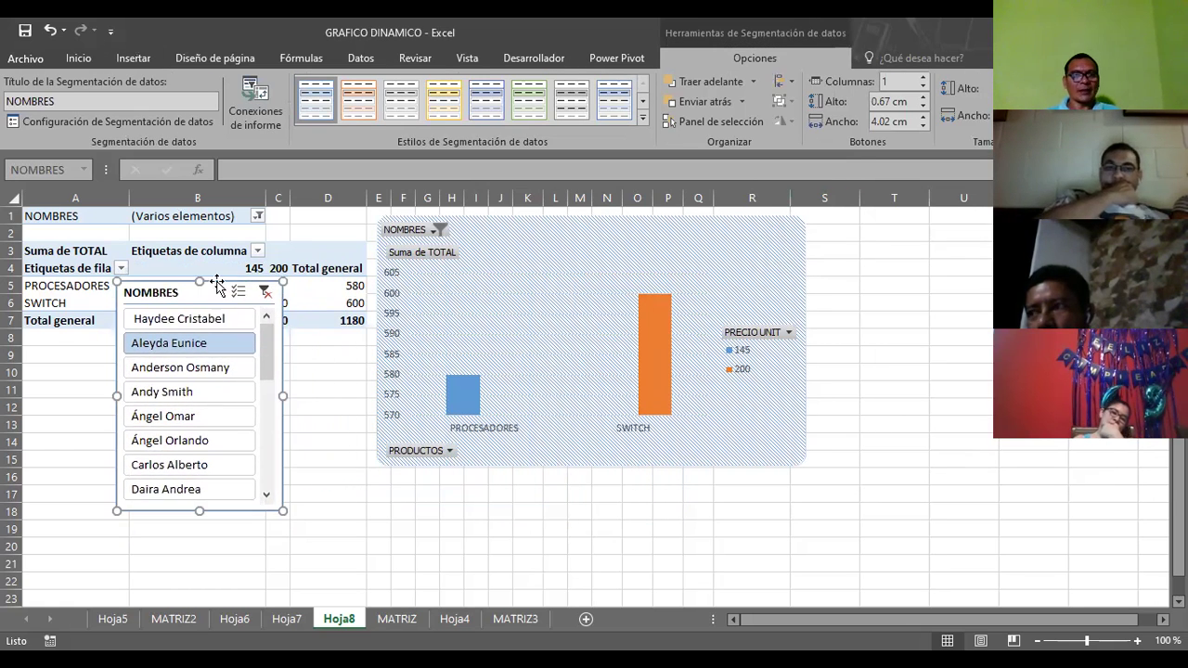
{"action": "left_click", "coordinate": [200, 372]}
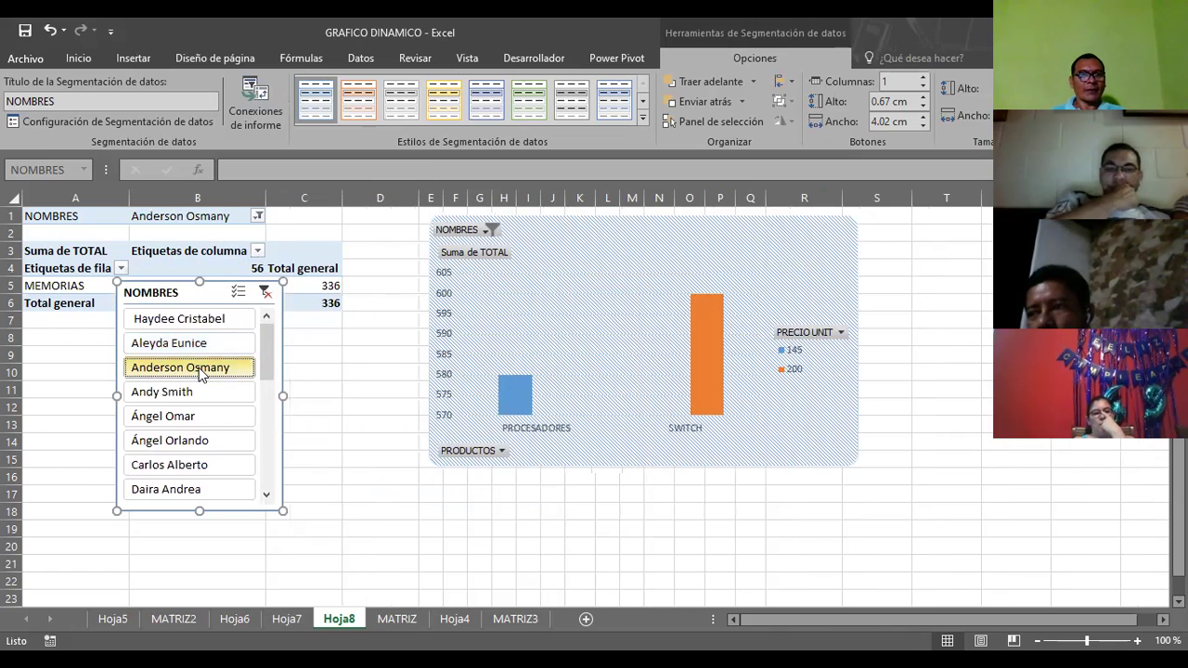
{"action": "left_click", "coordinate": [198, 390]}
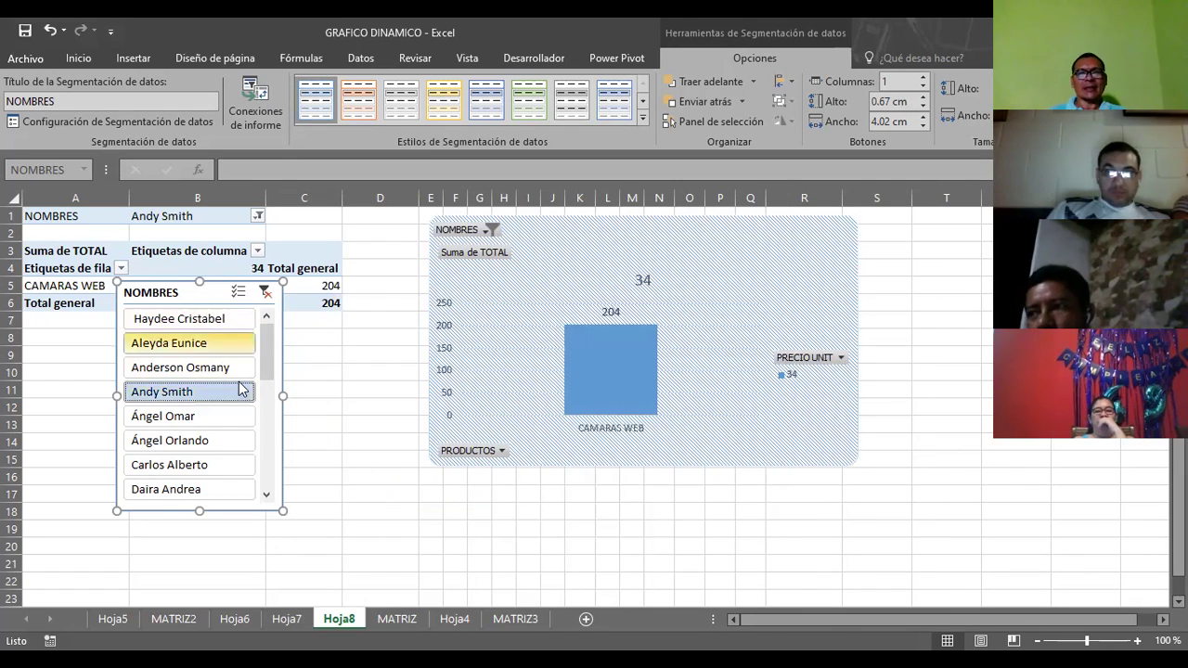
{"action": "left_click", "coordinate": [196, 416]}
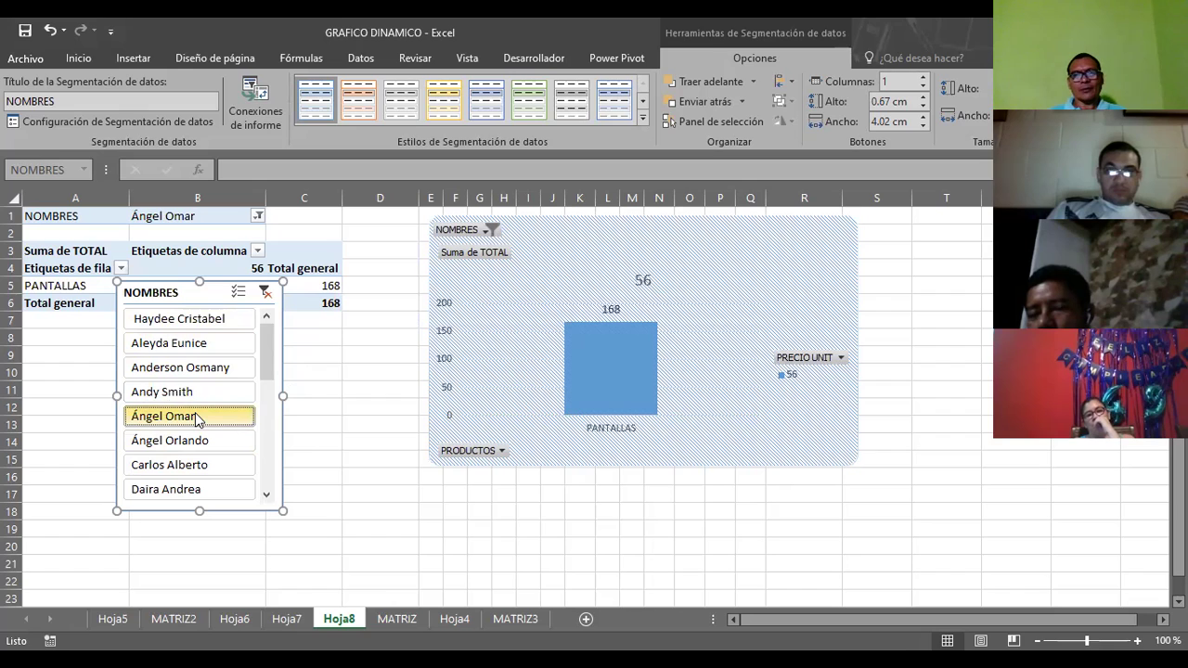
{"action": "left_click", "coordinate": [190, 441]}
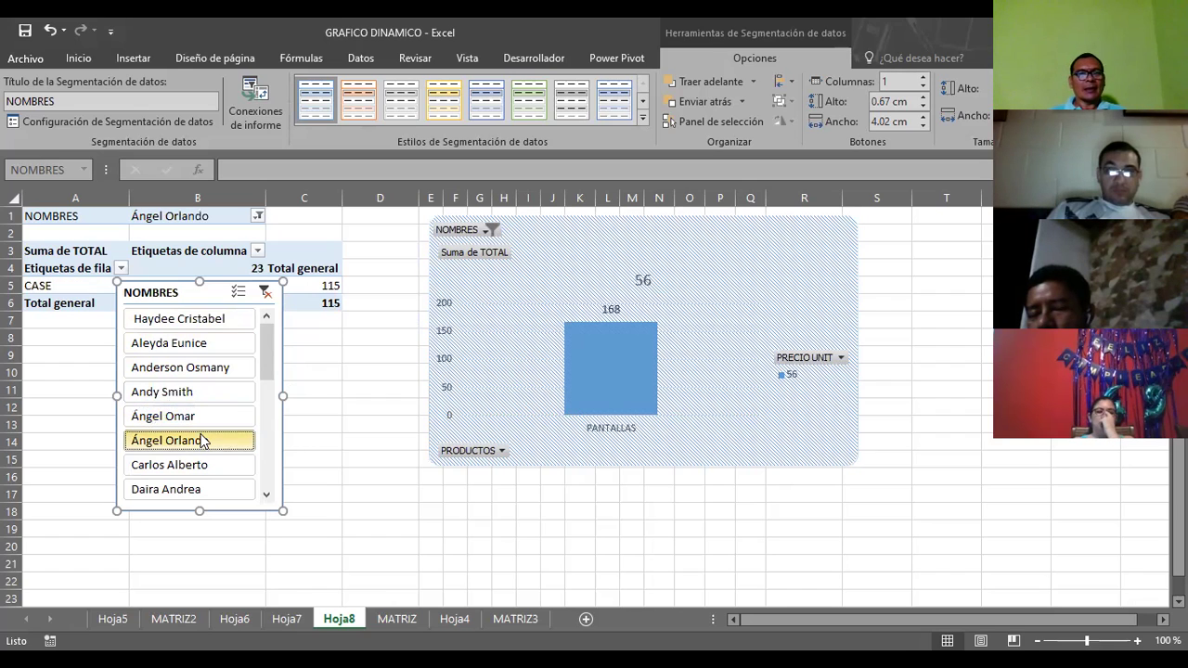
Filter to the salesperson with LAPTOPS sales, then attempt another slicer, opening Conexiones existentes
{"action": "left_click_drag", "start_coordinate": [263, 343], "coordinate": [256, 467]}
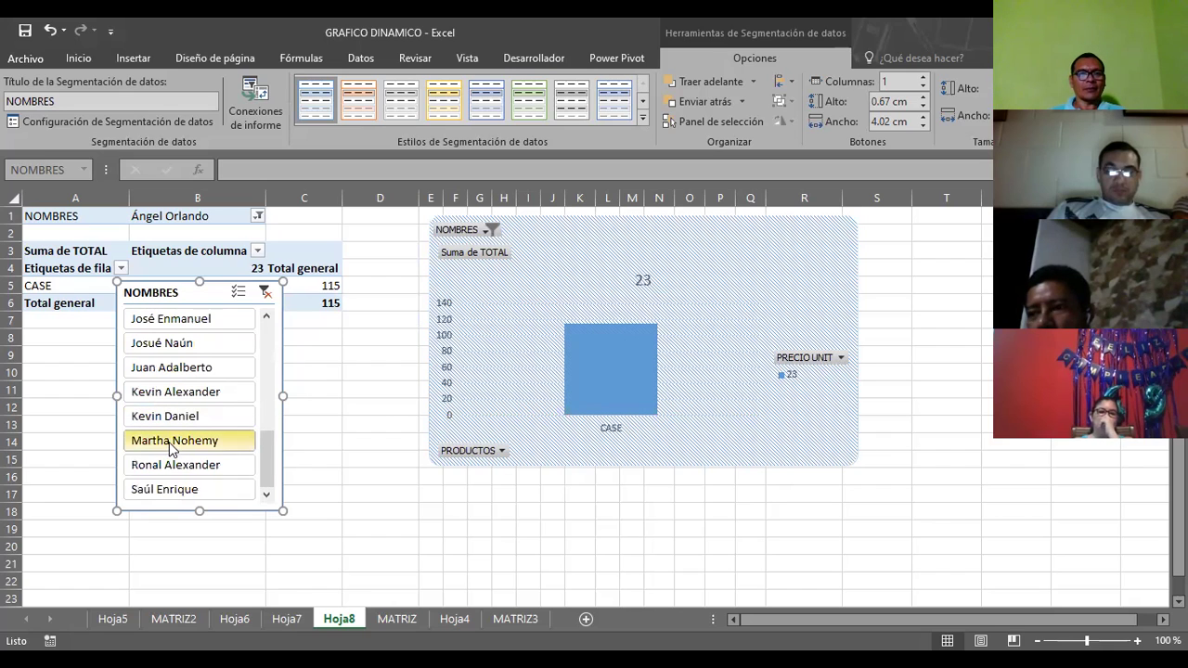
{"action": "left_click", "coordinate": [172, 445]}
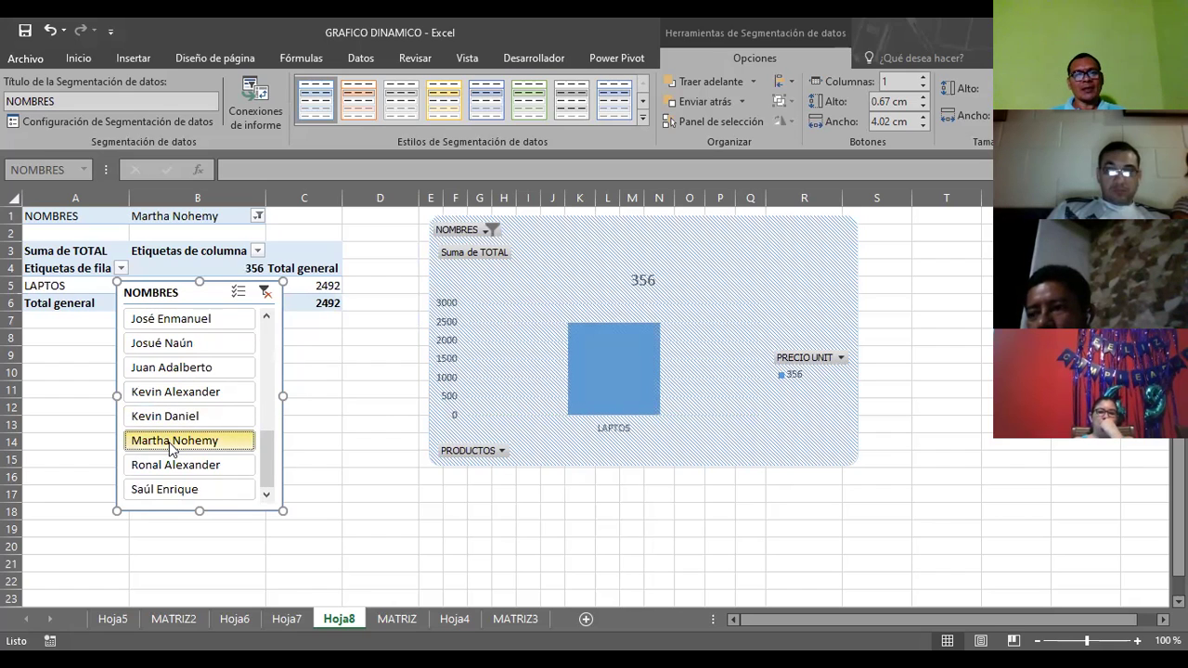
{"action": "left_click_drag", "start_coordinate": [266, 462], "coordinate": [268, 325]}
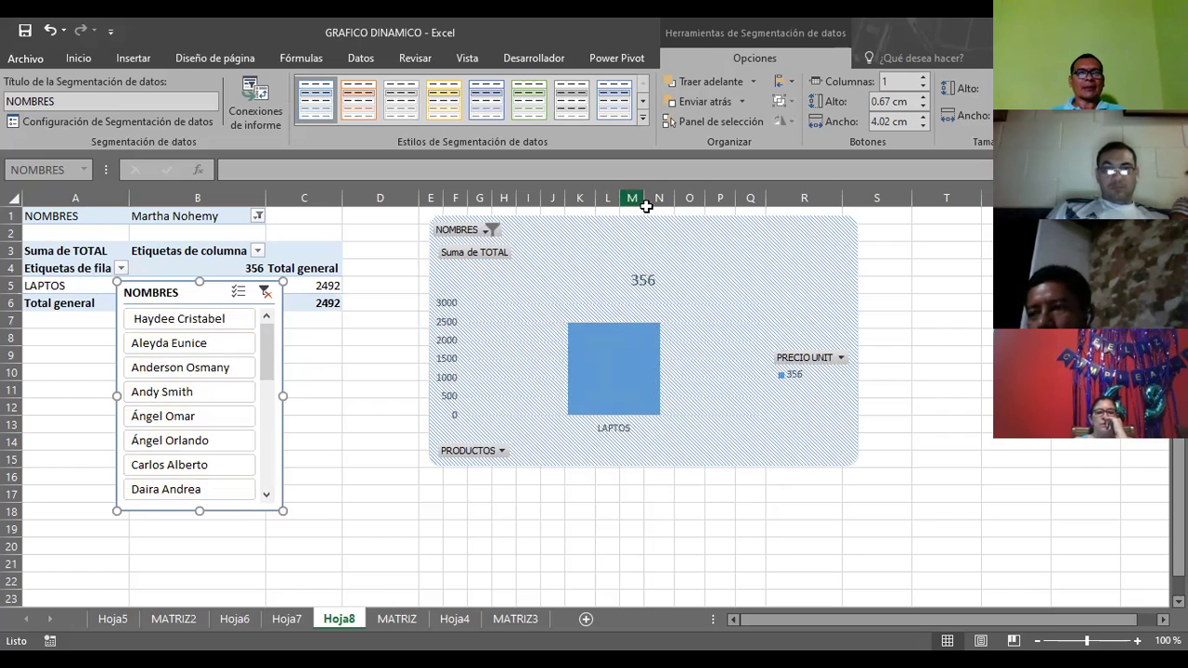
{"action": "left_click", "coordinate": [122, 58]}
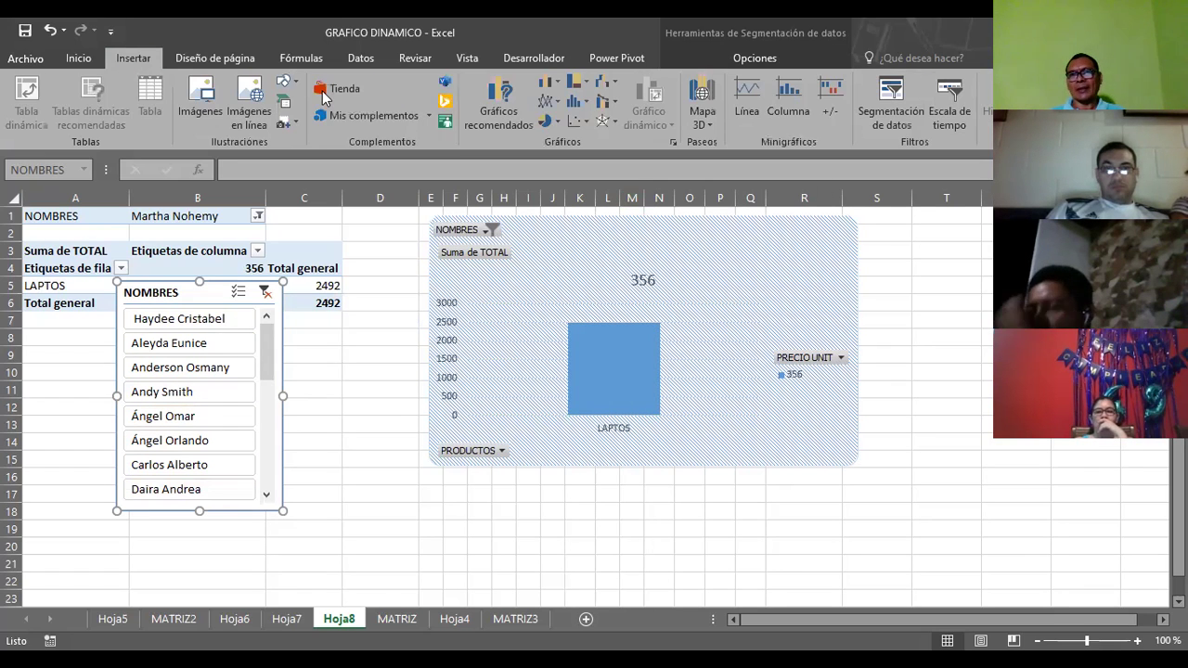
{"action": "left_click", "coordinate": [894, 113]}
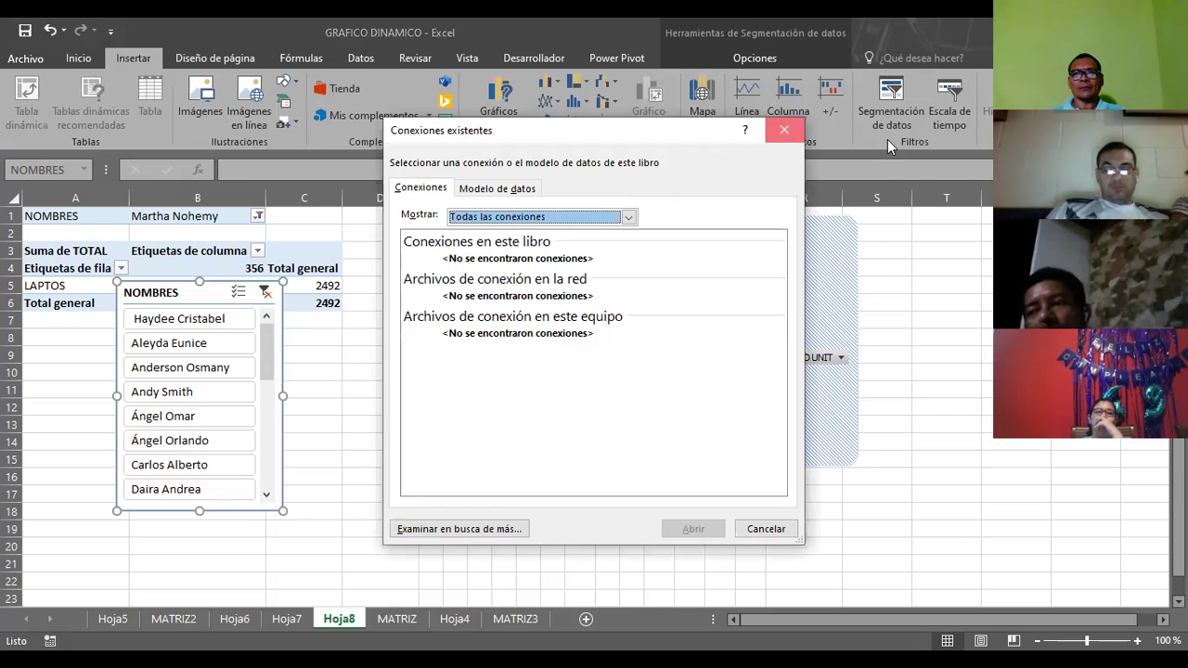
Add a PRECIO UNIT slicer, filter by price 12, and place it beside the NOMBRES slicer
{"action": "key", "text": "Escape"}
{"action": "left_click", "coordinate": [892, 119]}
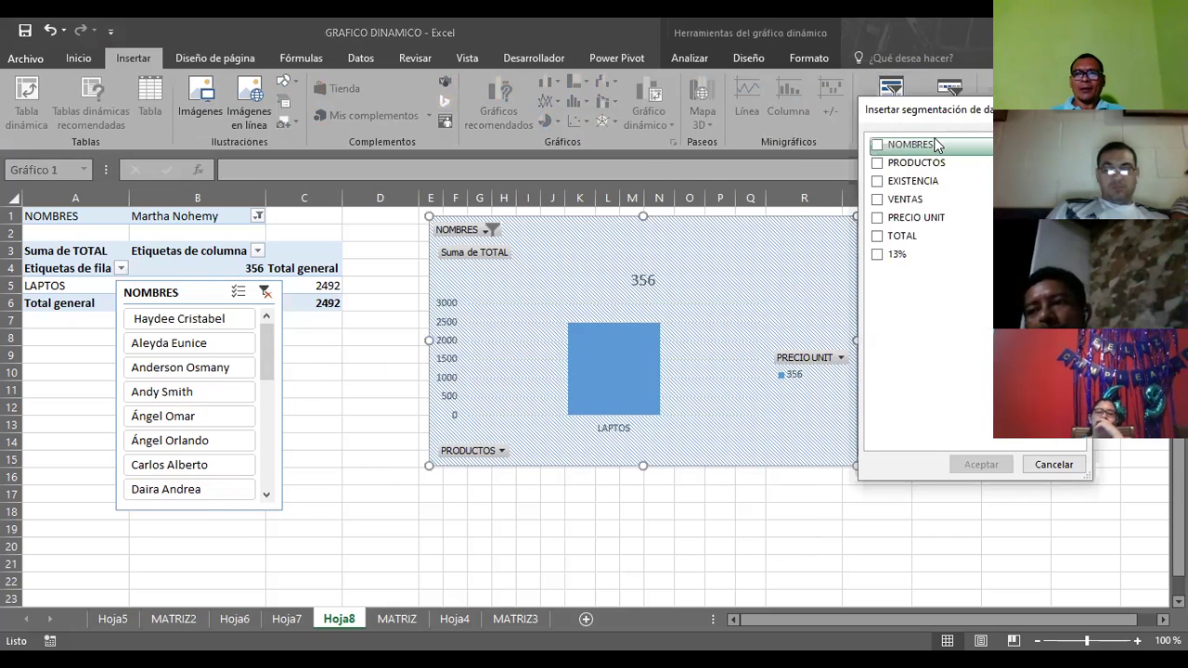
{"action": "left_click", "coordinate": [877, 221]}
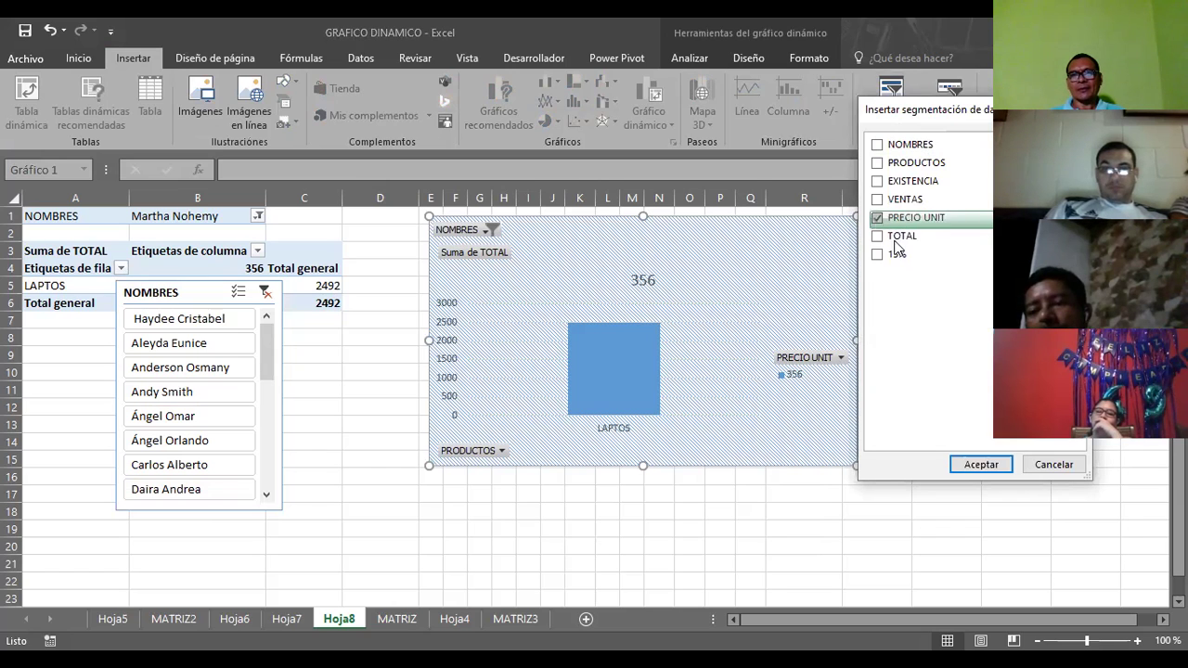
{"action": "left_click", "coordinate": [971, 464]}
{"action": "mouse_move", "coordinate": [562, 307]}
{"action": "left_mouse_down"}
{"action": "mouse_move", "coordinate": [974, 293]}
{"action": "mouse_move", "coordinate": [984, 230]}
{"action": "left_mouse_up"}
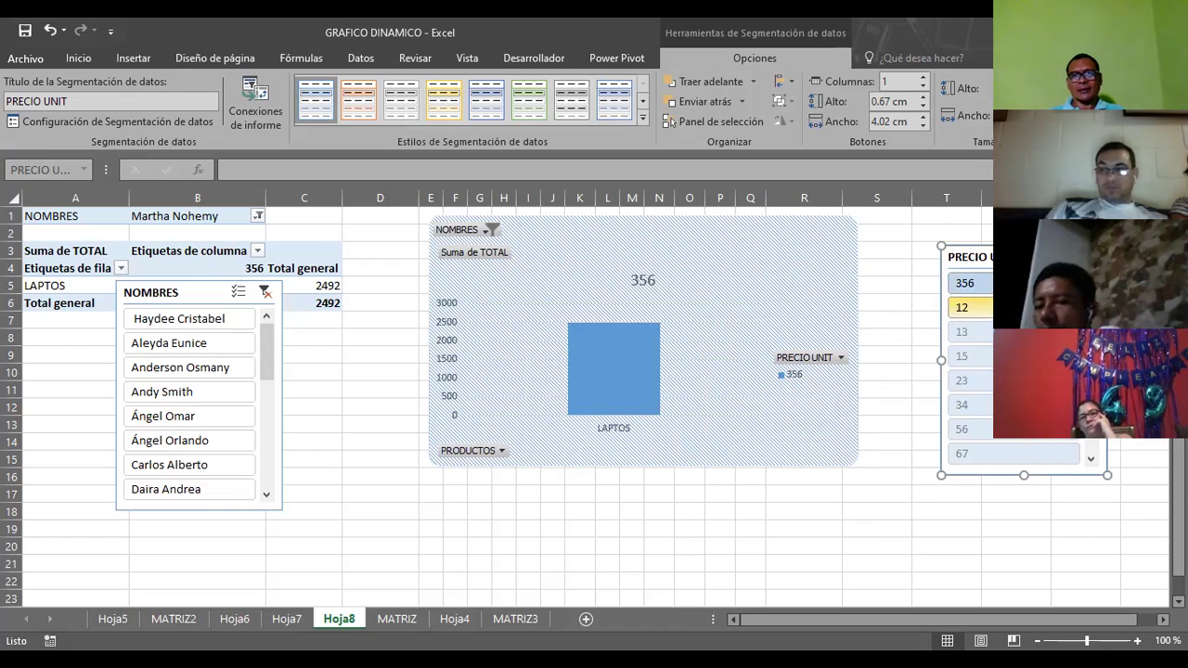
{"action": "left_click", "coordinate": [970, 307]}
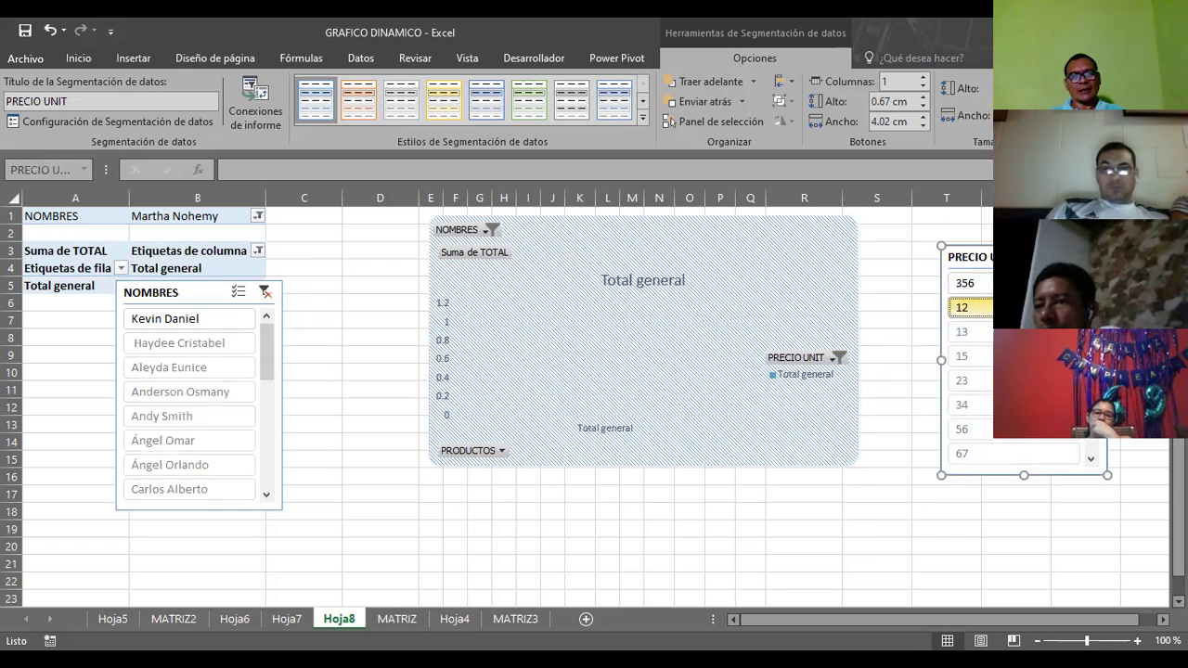
{"action": "mouse_move", "coordinate": [972, 257]}
{"action": "left_mouse_down"}
{"action": "mouse_move", "coordinate": [320, 297]}
{"action": "mouse_move", "coordinate": [322, 287]}
{"action": "left_mouse_up"}
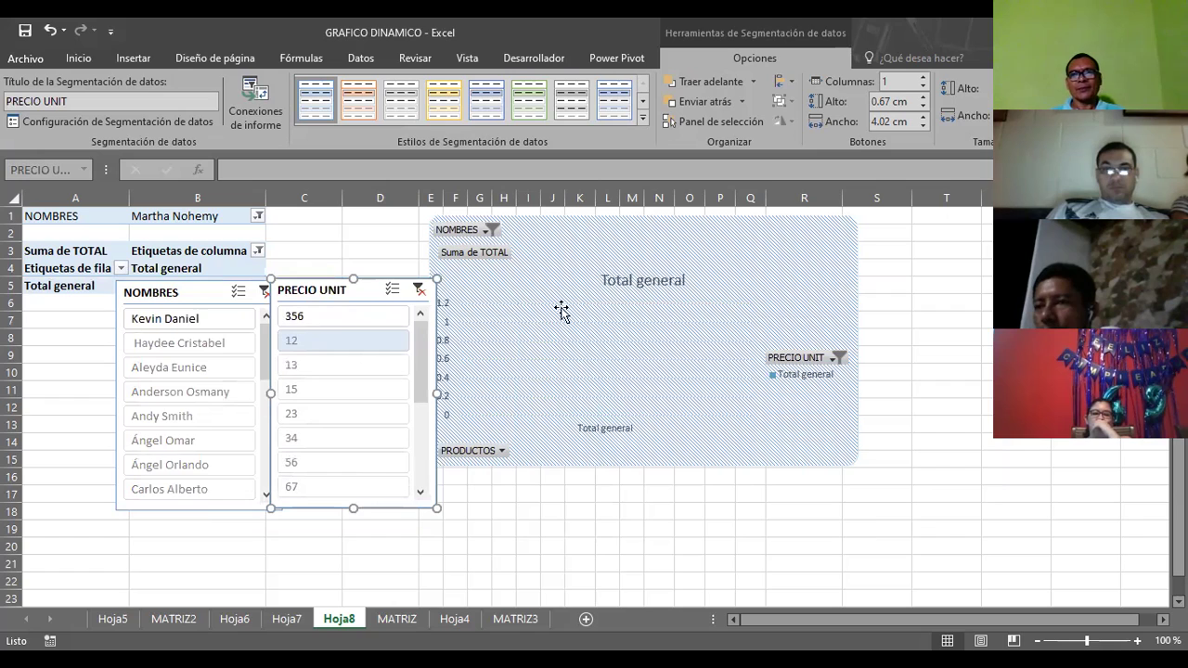
{"action": "left_click", "coordinate": [146, 61]}
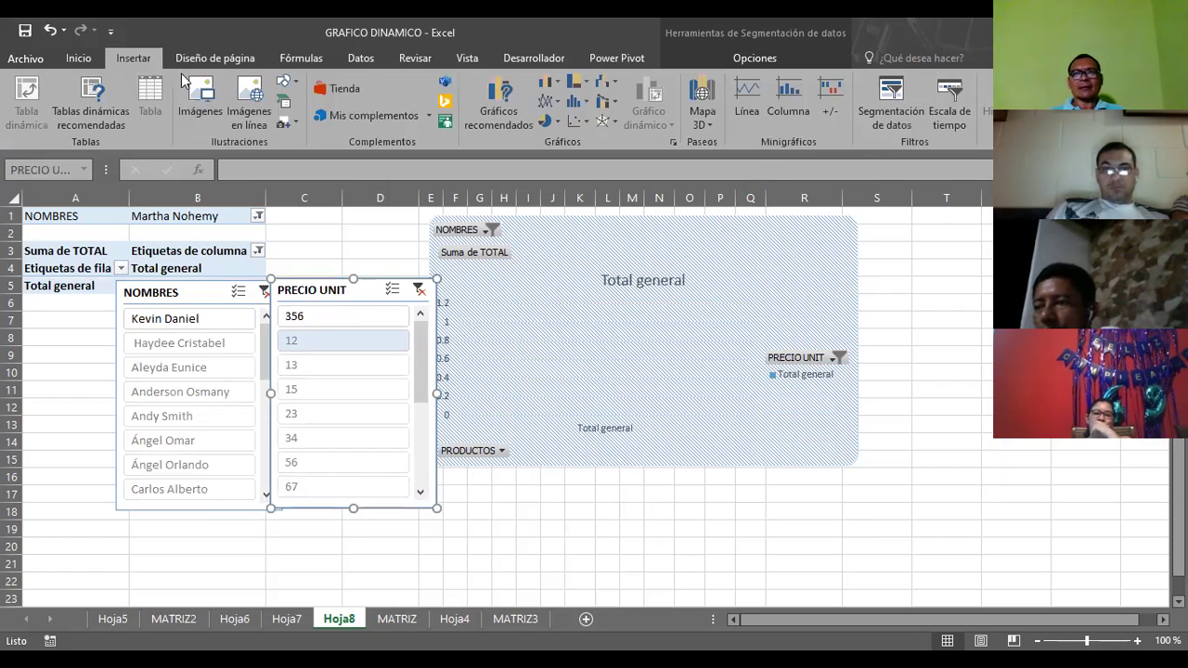
Add a PRODUCTOS slicer and move it beside the pivot chart
{"action": "left_click", "coordinate": [898, 112]}
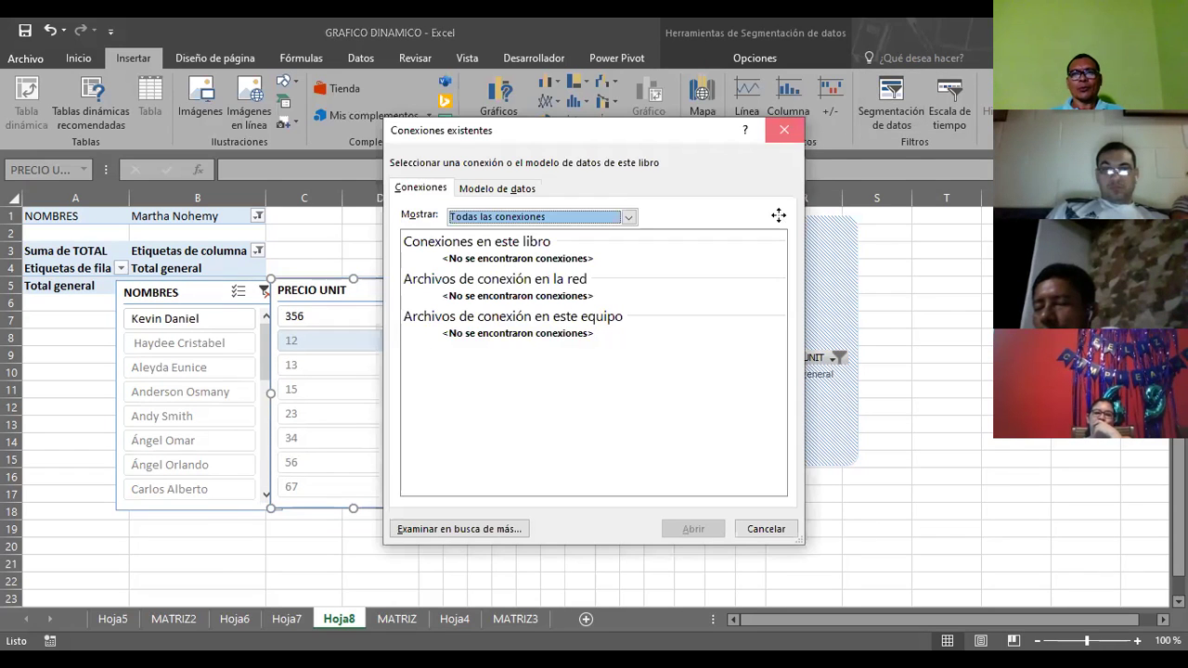
{"action": "key", "text": "Escape"}
{"action": "left_click", "coordinate": [902, 115]}
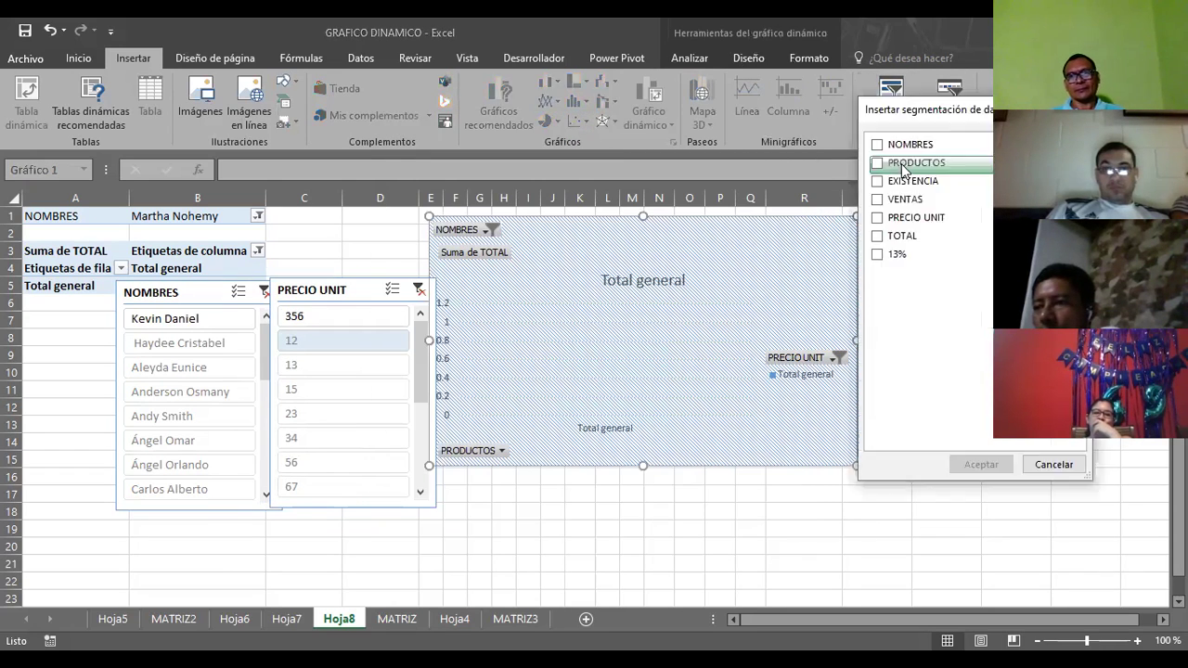
{"action": "left_click", "coordinate": [877, 162]}
{"action": "left_click", "coordinate": [963, 456]}
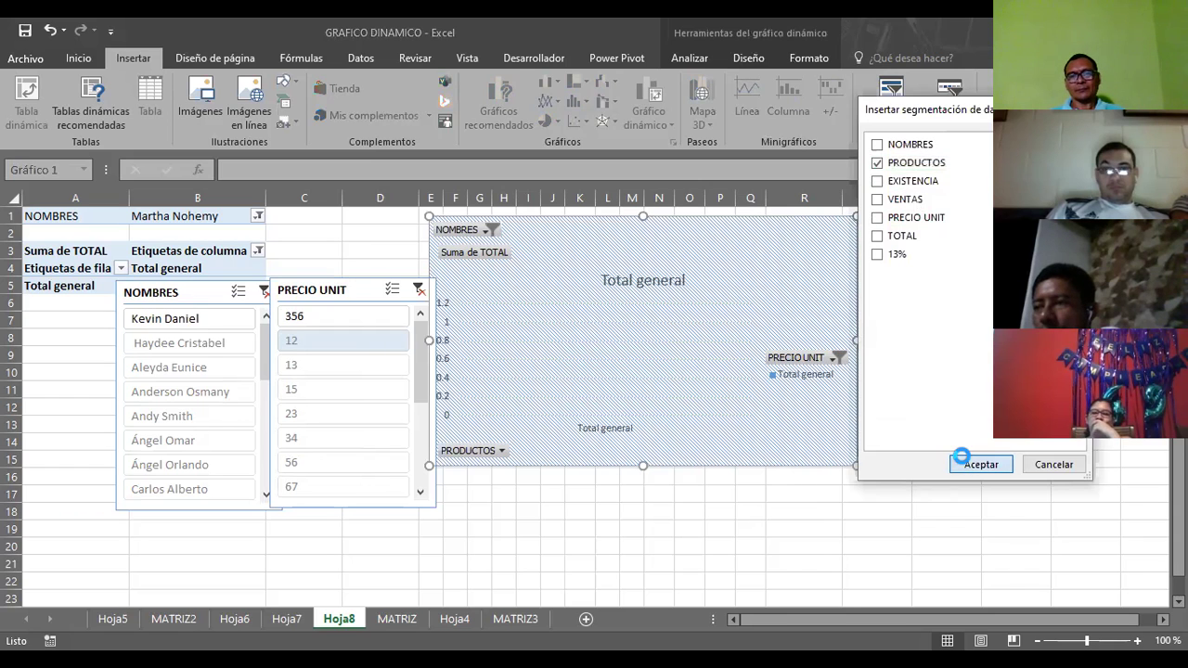
{"action": "mouse_move", "coordinate": [574, 305]}
{"action": "left_mouse_down"}
{"action": "mouse_move", "coordinate": [492, 298]}
{"action": "mouse_move", "coordinate": [907, 269]}
{"action": "left_mouse_up"}
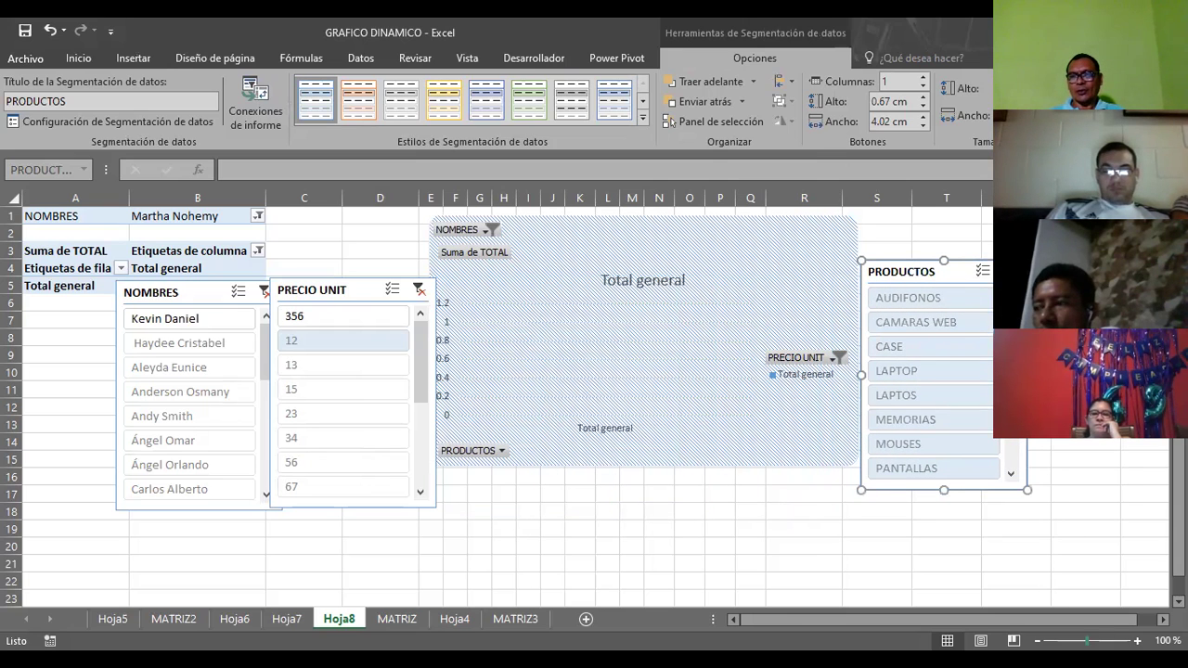
Place PRECIO UNIT below the chart with NOMBRES and PRODUCTOS alongside it in a row
{"action": "scroll", "coordinate": [417, 415], "scroll_direction": "down", "scroll_amount": 4}
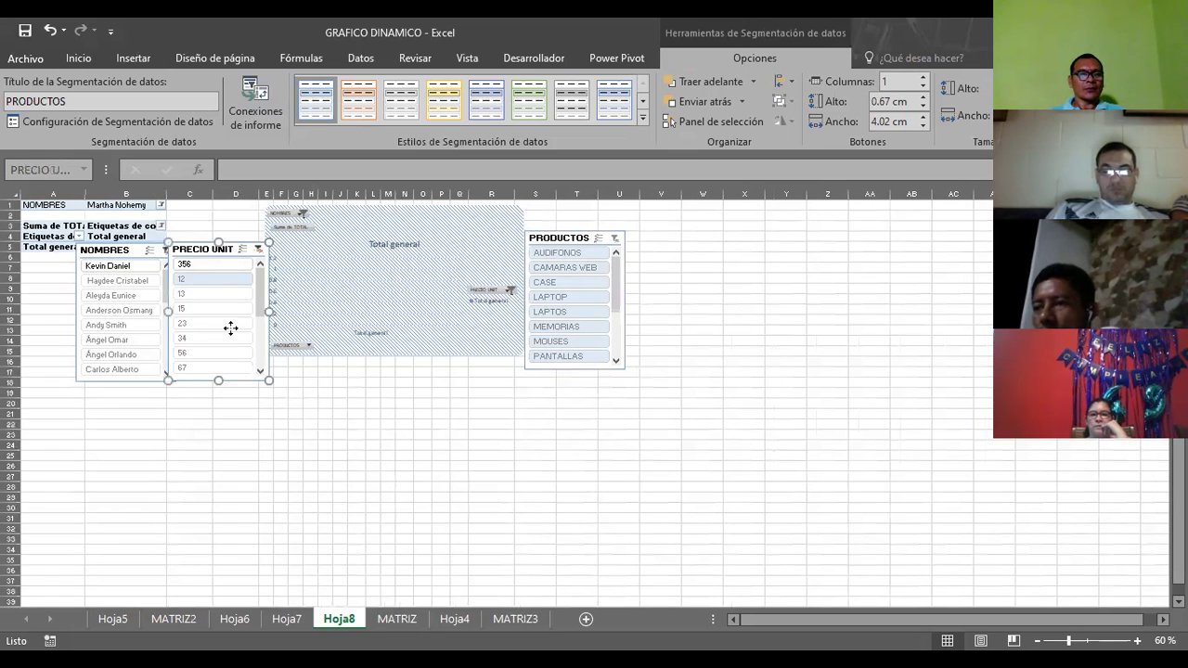
{"action": "left_click_drag", "start_coordinate": [217, 247], "coordinate": [301, 364]}
{"action": "left_click", "coordinate": [301, 363]}
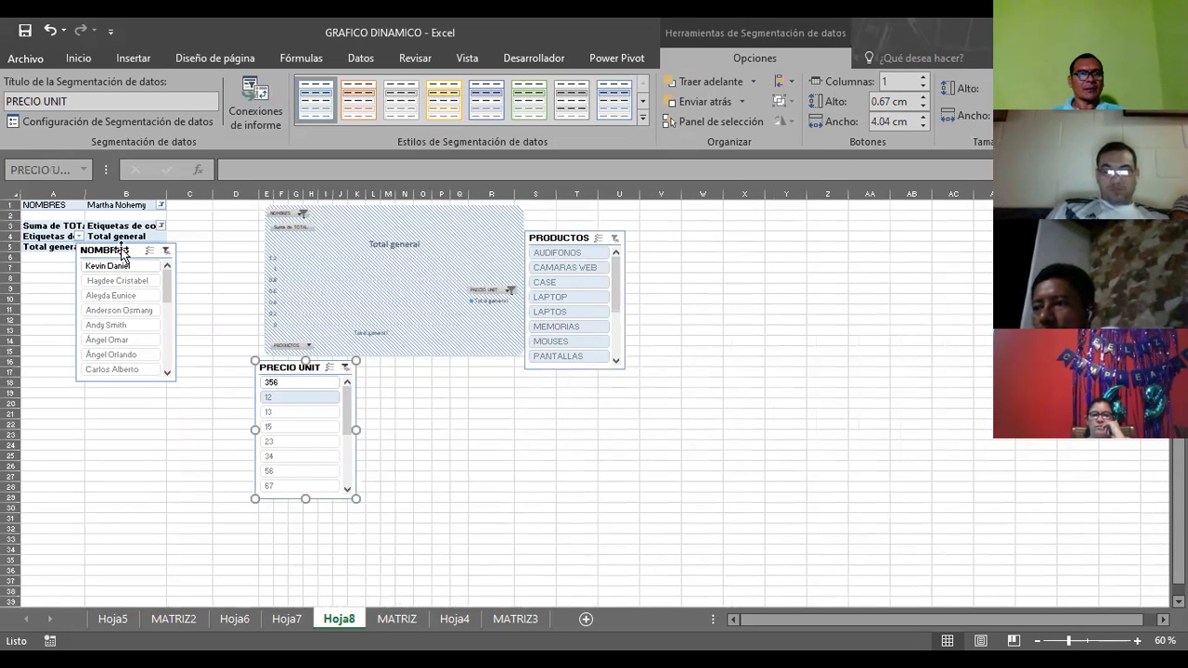
{"action": "left_click_drag", "start_coordinate": [121, 253], "coordinate": [196, 372]}
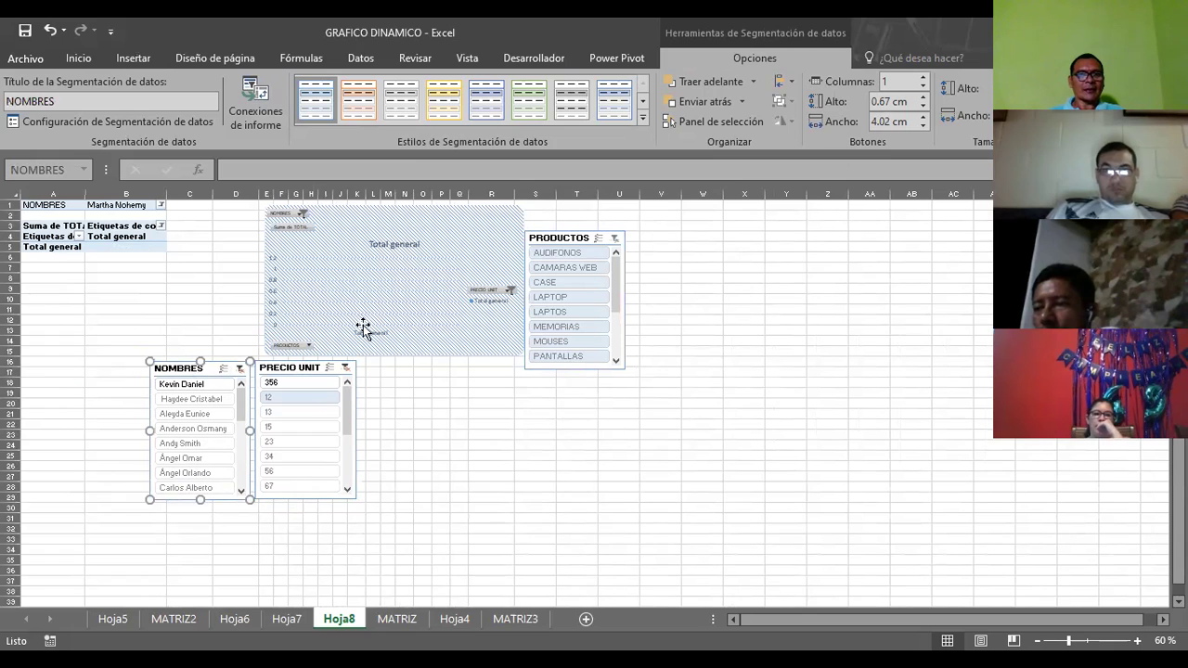
{"action": "mouse_move", "coordinate": [547, 237]}
{"action": "left_mouse_down"}
{"action": "mouse_move", "coordinate": [394, 379]}
{"action": "mouse_move", "coordinate": [383, 369]}
{"action": "left_mouse_up"}
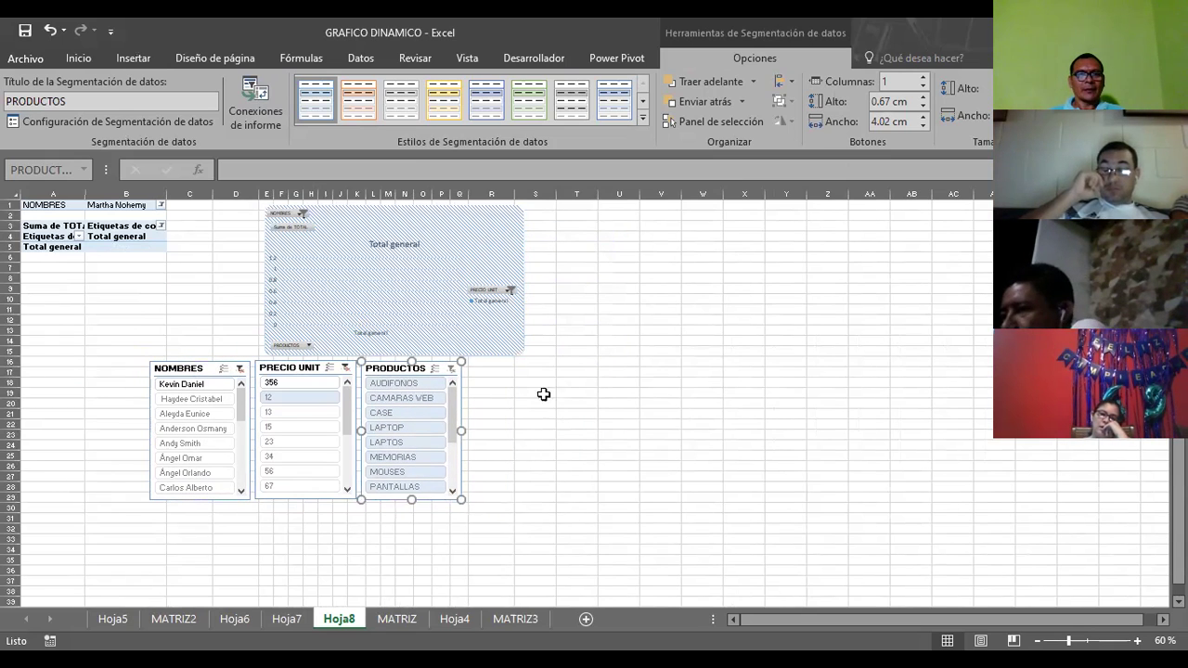
{"action": "left_click", "coordinate": [579, 382]}
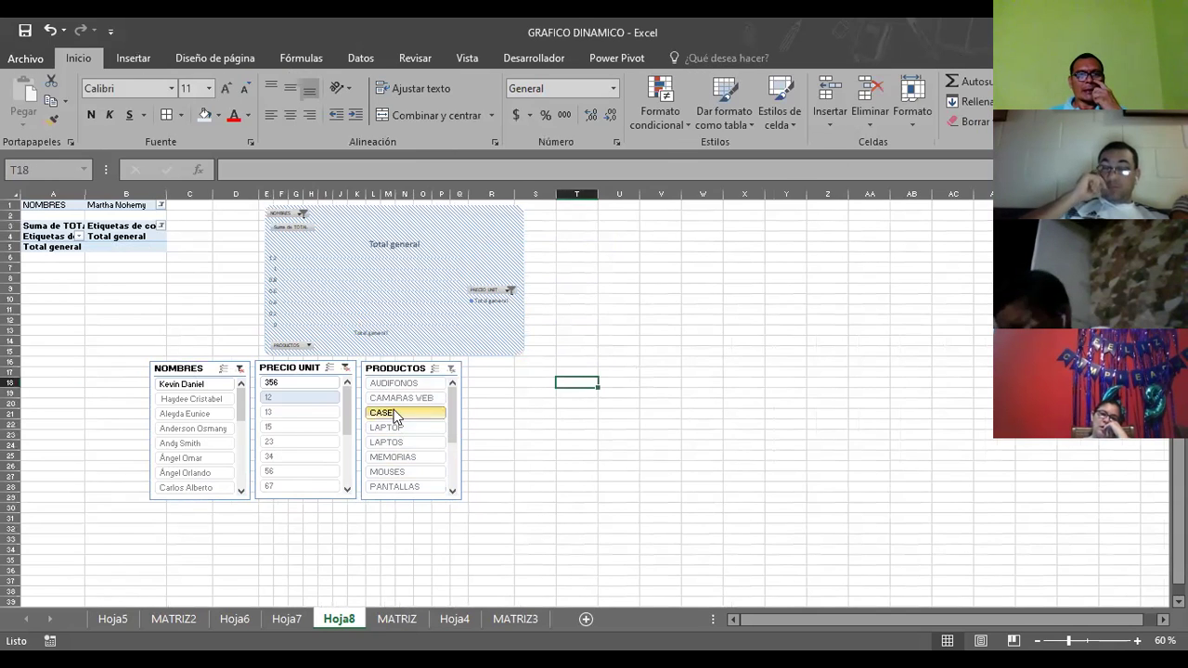
Filter the pivot to the CASE product and cycle through several salespeople in NOMBRES
{"action": "left_click", "coordinate": [396, 417]}
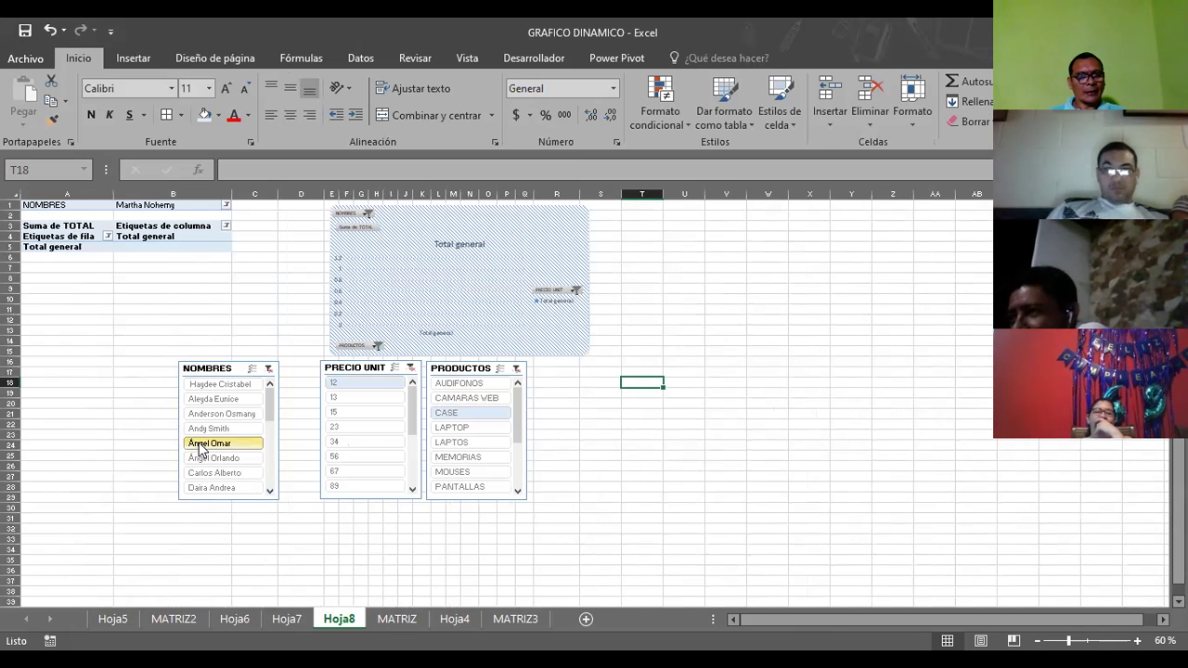
{"action": "left_click", "coordinate": [199, 445]}
{"action": "left_click", "coordinate": [215, 414]}
{"action": "left_click", "coordinate": [210, 428]}
{"action": "left_click", "coordinate": [221, 460]}
{"action": "left_click", "coordinate": [212, 399]}
{"action": "left_click", "coordinate": [208, 427]}
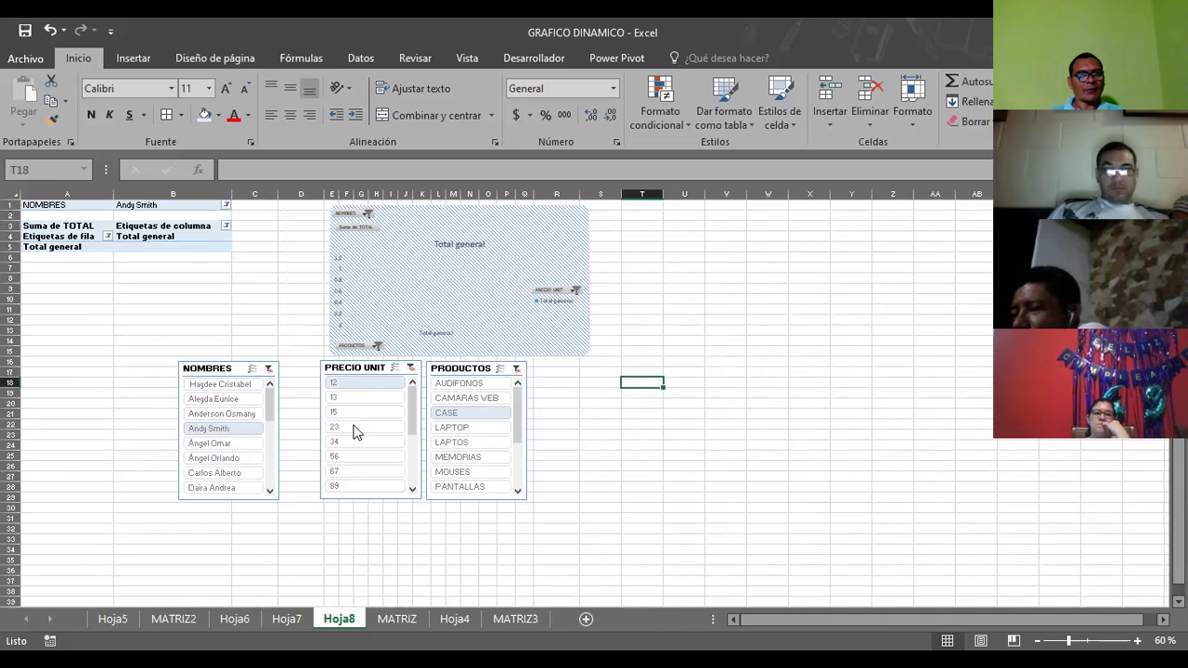
{"action": "left_click", "coordinate": [219, 413]}
{"action": "left_click", "coordinate": [214, 443]}
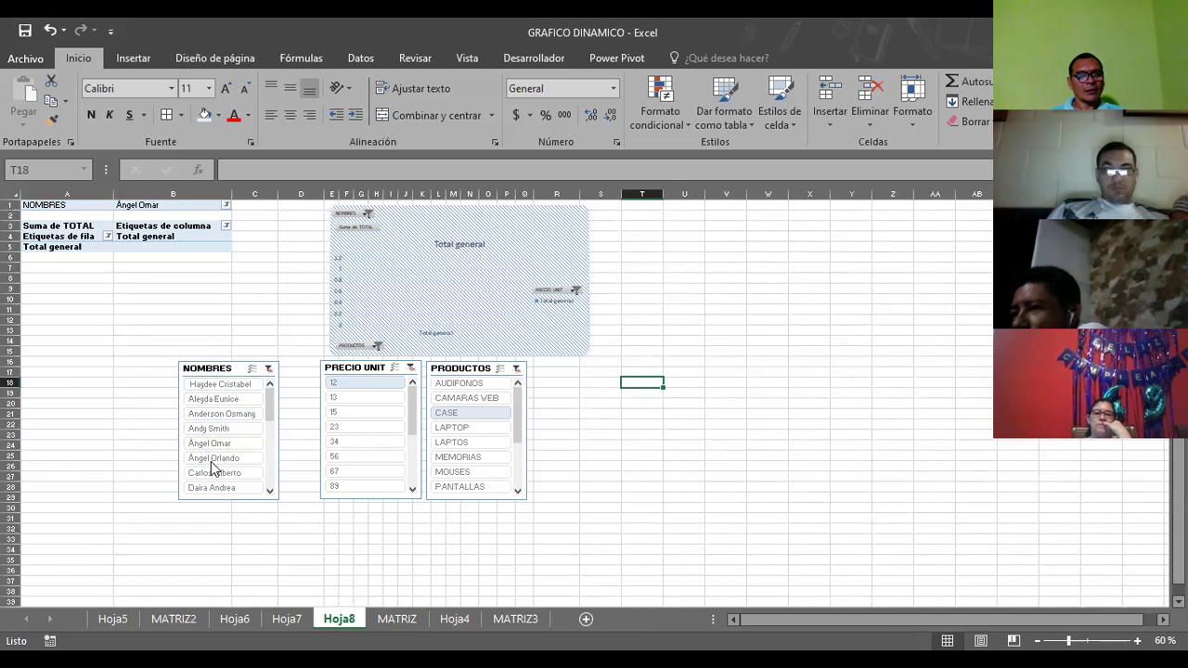
{"action": "left_click", "coordinate": [214, 473]}
{"action": "left_click", "coordinate": [228, 413]}
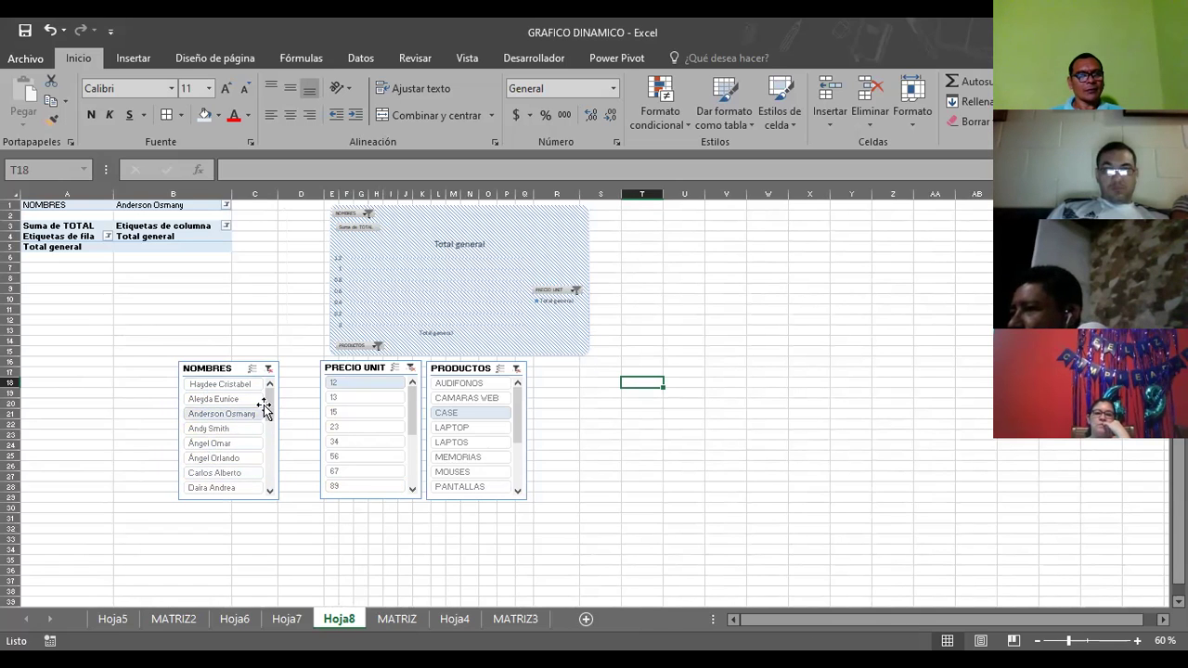
Settle on one salesperson and MOUSES, then move PRODUCTOS and PRECIO UNIT slicers right of the chart
{"action": "left_click_drag", "start_coordinate": [268, 413], "coordinate": [268, 447]}
{"action": "left_click", "coordinate": [219, 458]}
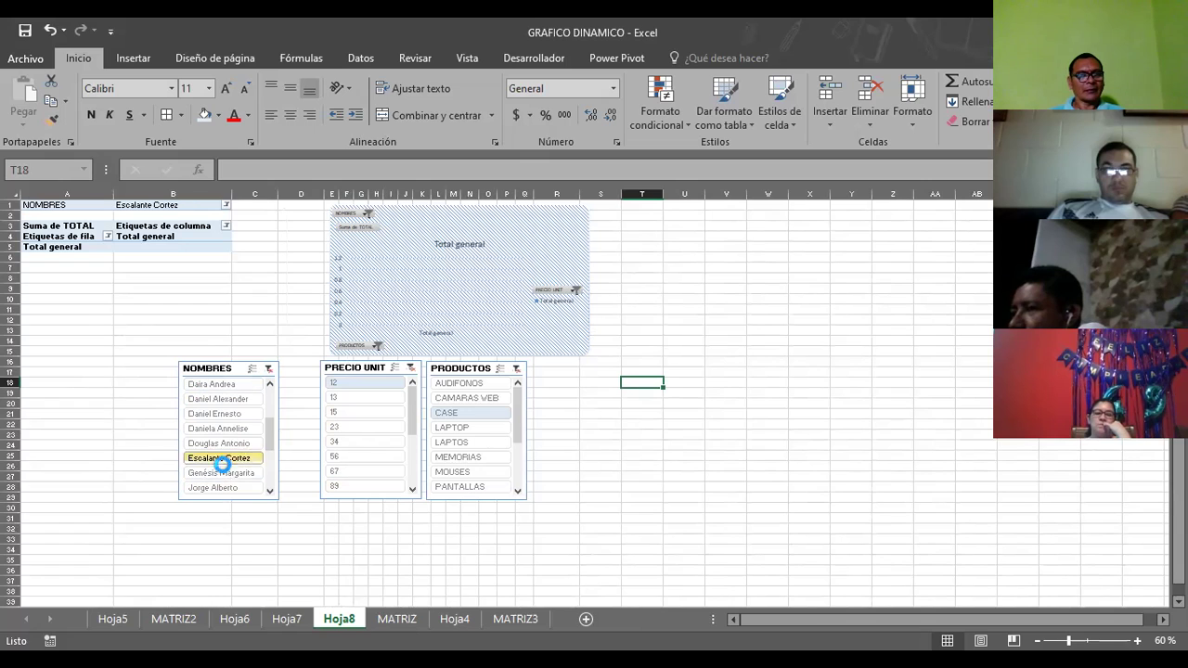
{"action": "left_click", "coordinate": [209, 418]}
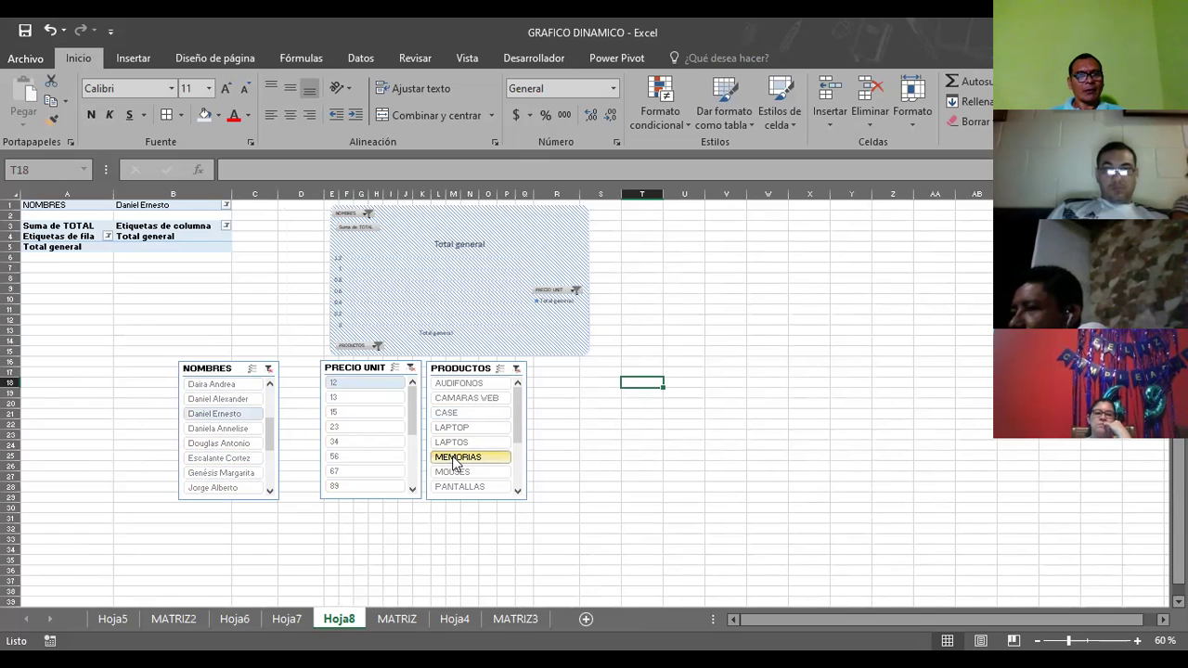
{"action": "left_click", "coordinate": [502, 471]}
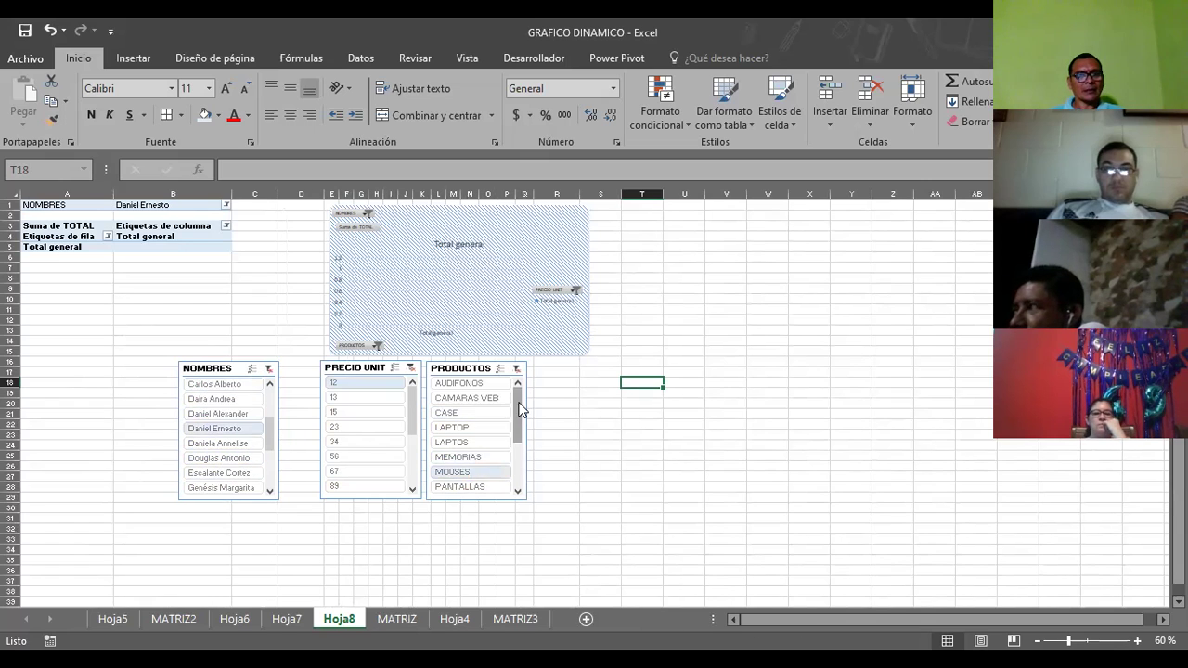
{"action": "left_click_drag", "start_coordinate": [520, 408], "coordinate": [520, 429]}
{"action": "left_click", "coordinate": [451, 460]}
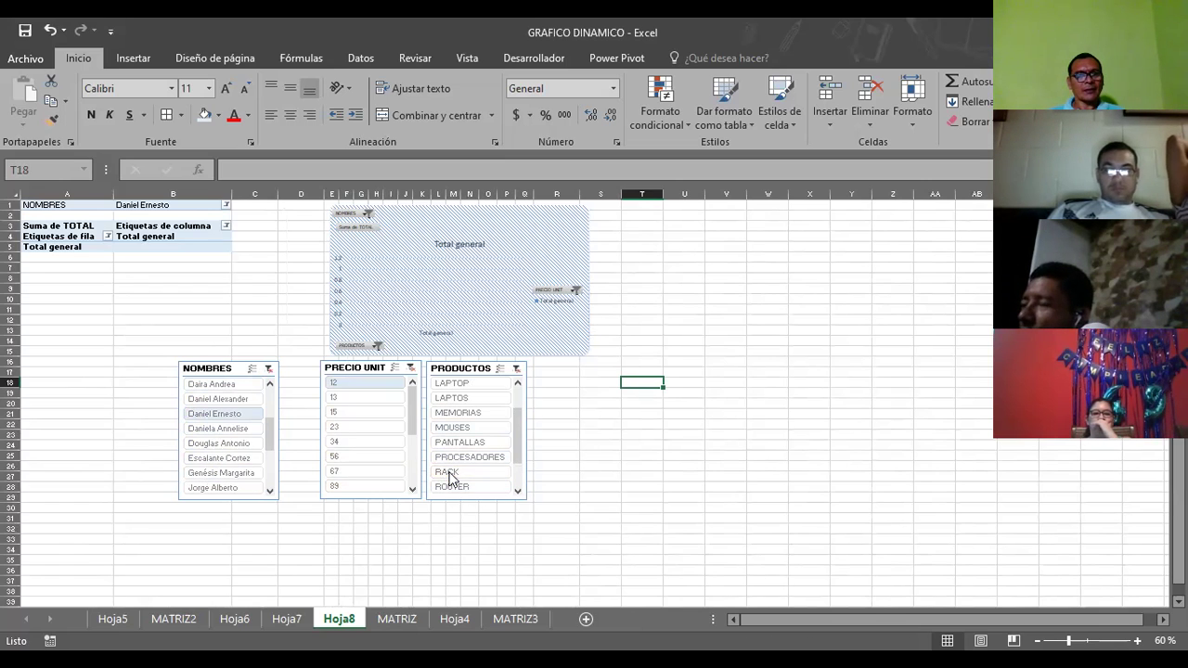
{"action": "left_click", "coordinate": [456, 429]}
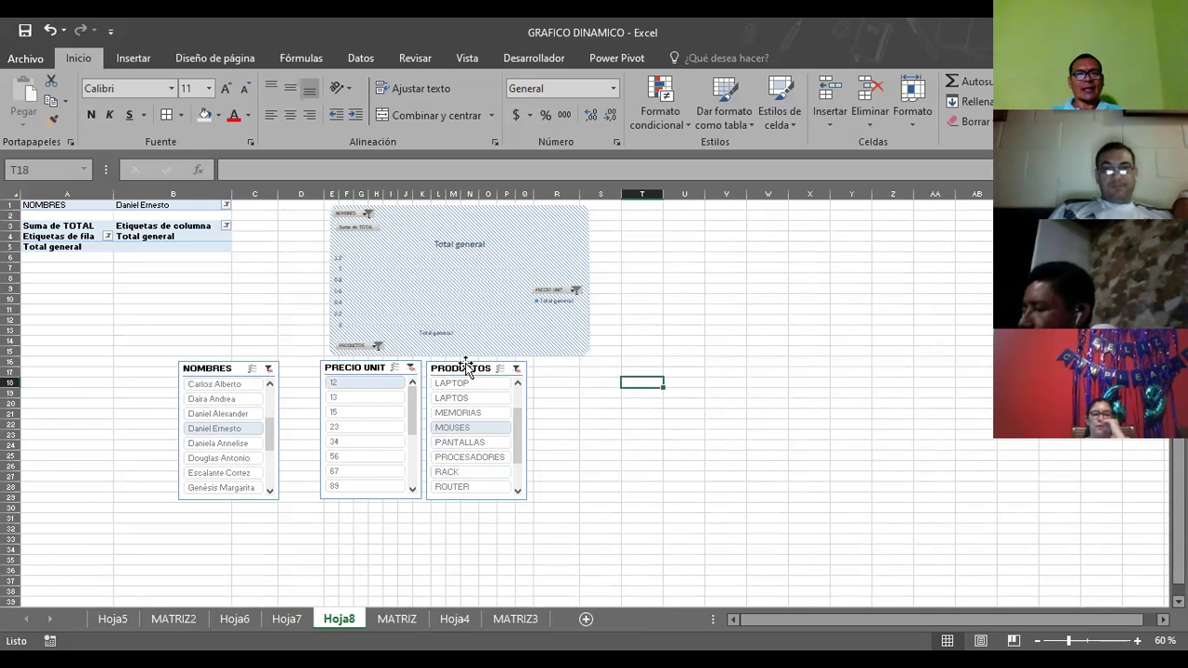
{"action": "left_click_drag", "start_coordinate": [464, 369], "coordinate": [767, 246]}
{"action": "left_click_drag", "start_coordinate": [344, 373], "coordinate": [634, 256]}
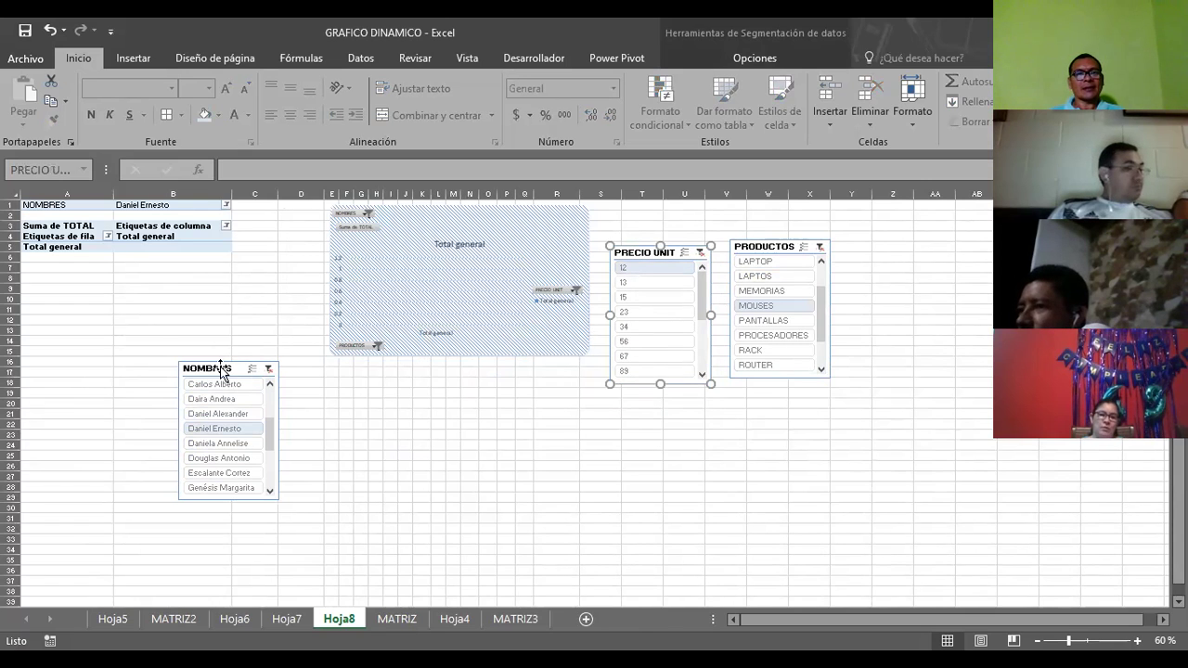
Move the NOMBRES slicer aside, clear the PRECIO UNIT filter and remove that slicer
{"action": "left_click_drag", "start_coordinate": [221, 369], "coordinate": [898, 258]}
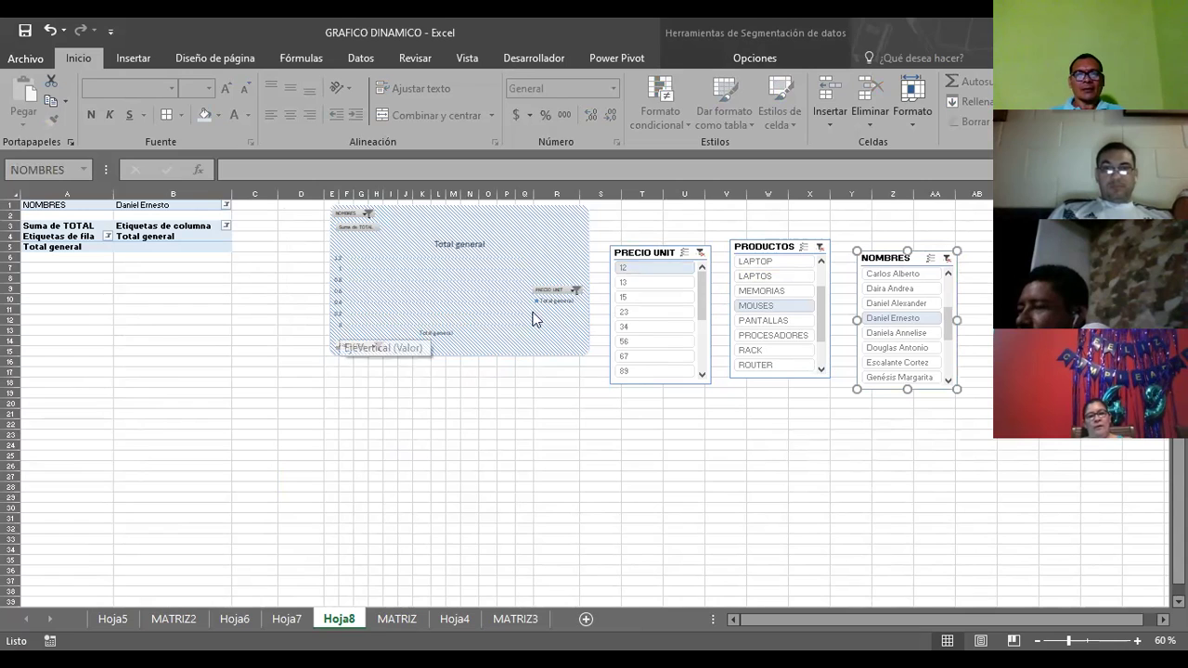
{"action": "left_click", "coordinate": [700, 253]}
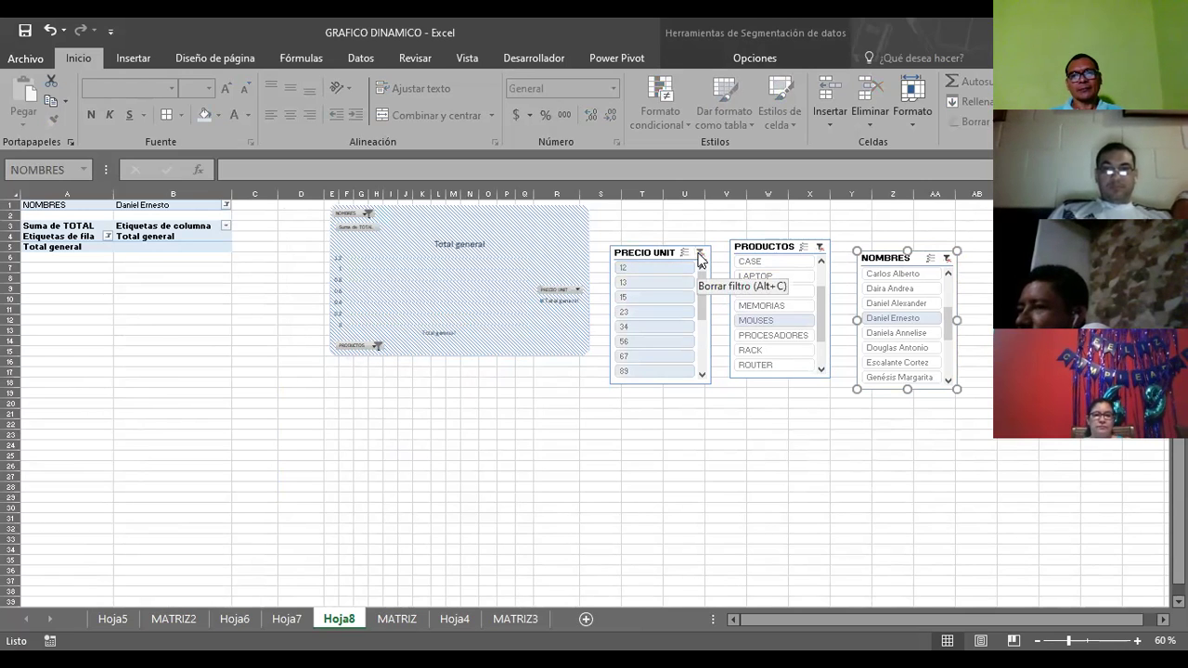
{"action": "left_click", "coordinate": [700, 257]}
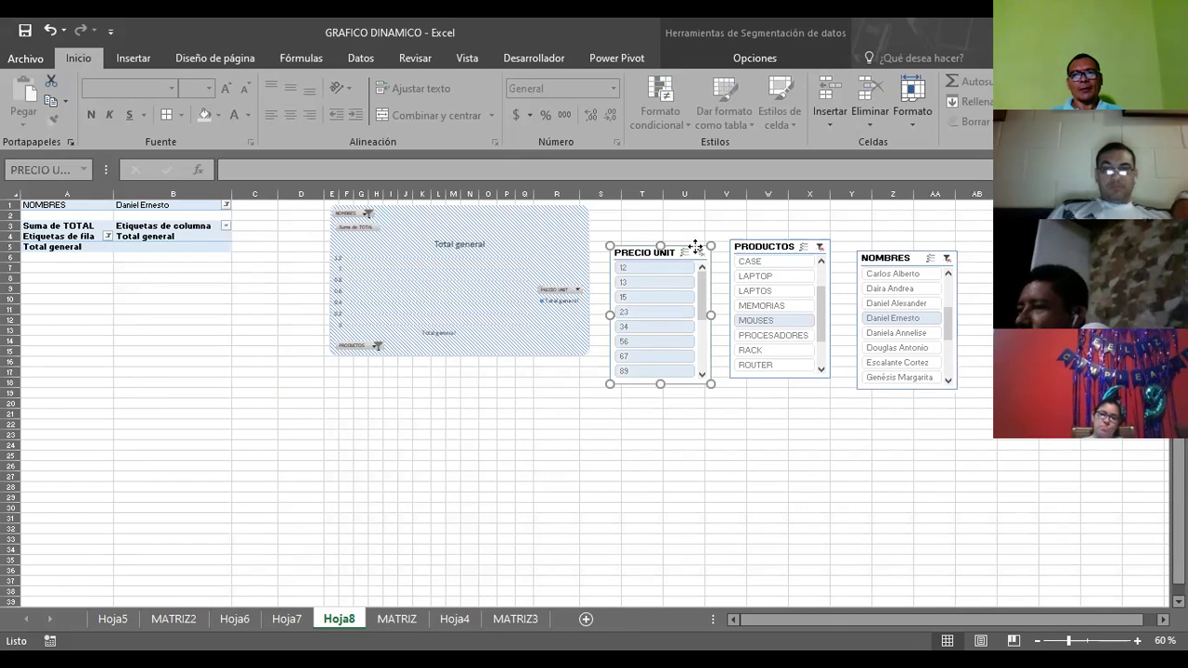
{"action": "right_click", "coordinate": [696, 247]}
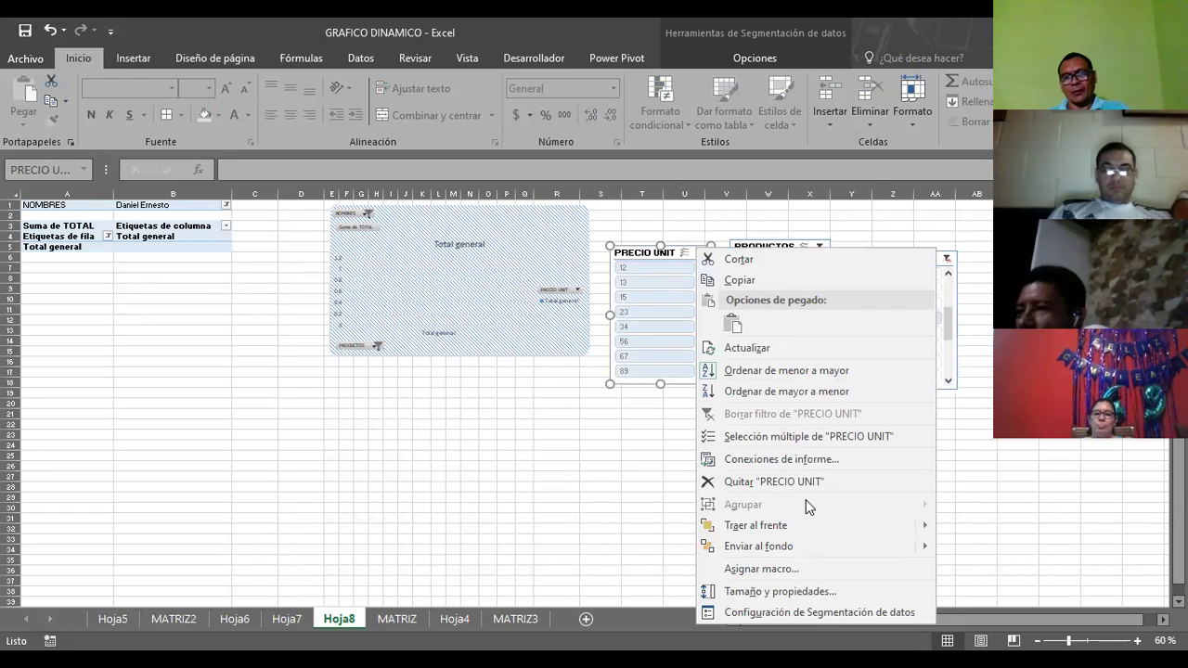
{"action": "left_click", "coordinate": [806, 480]}
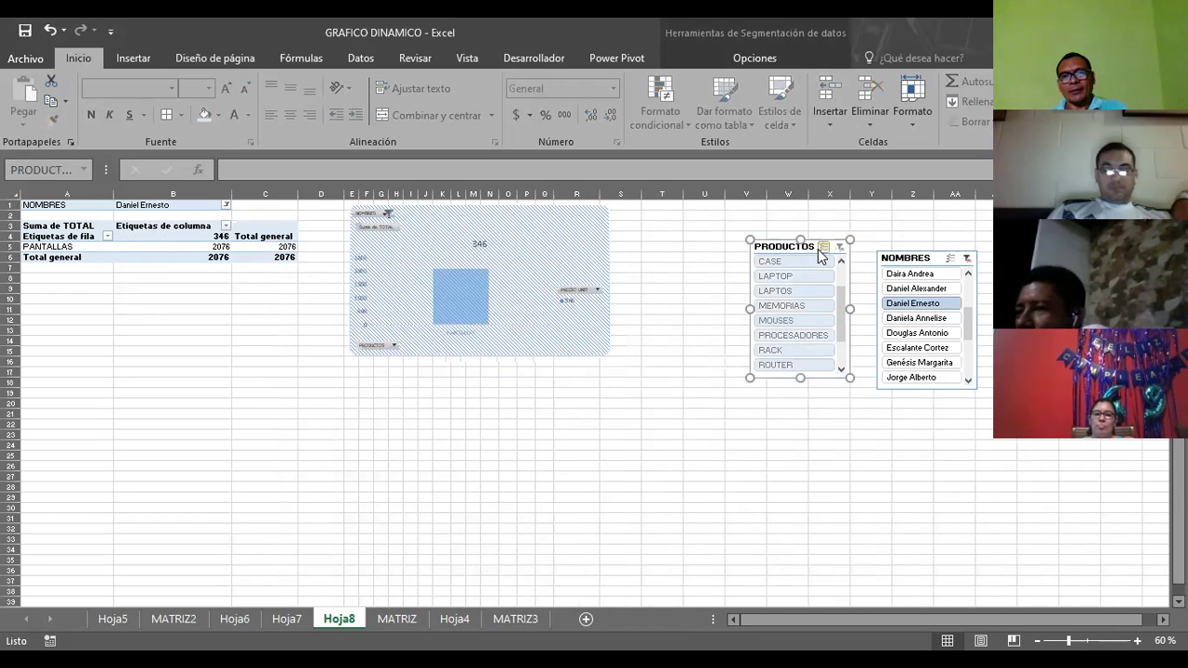
Delete the PRODUCTOS and NOMBRES slicers, then move the chart below the table and make it taller
{"action": "key", "text": "Delete"}
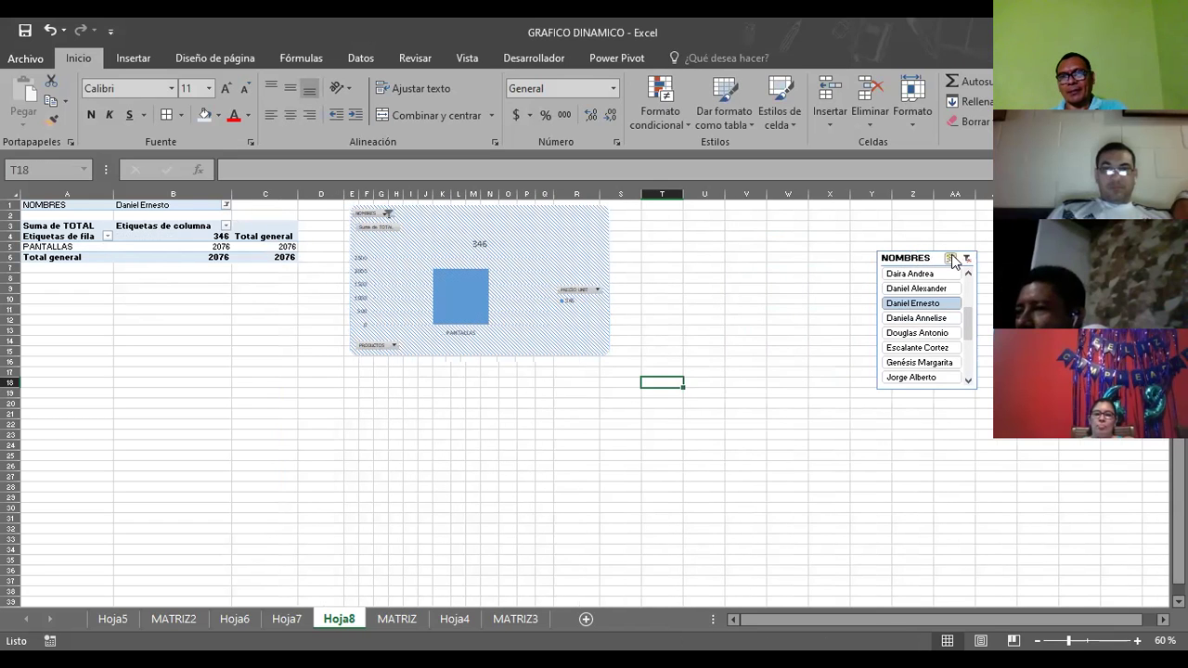
{"action": "left_click", "coordinate": [968, 259]}
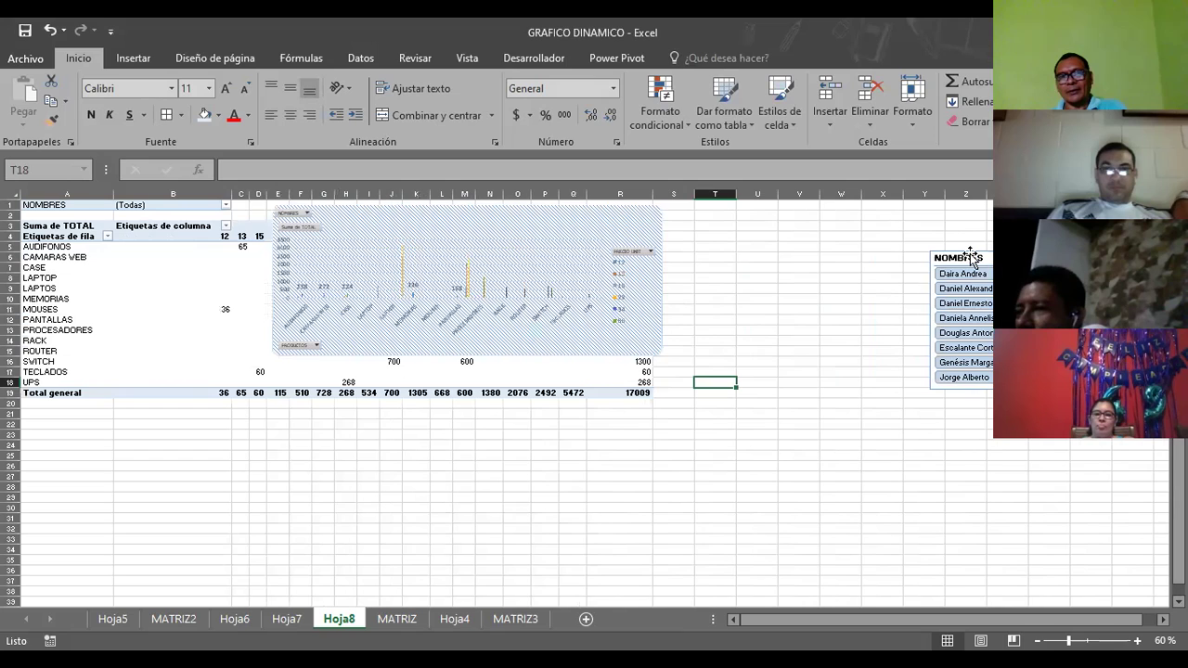
{"action": "left_click", "coordinate": [969, 258]}
{"action": "key", "text": "Delete"}
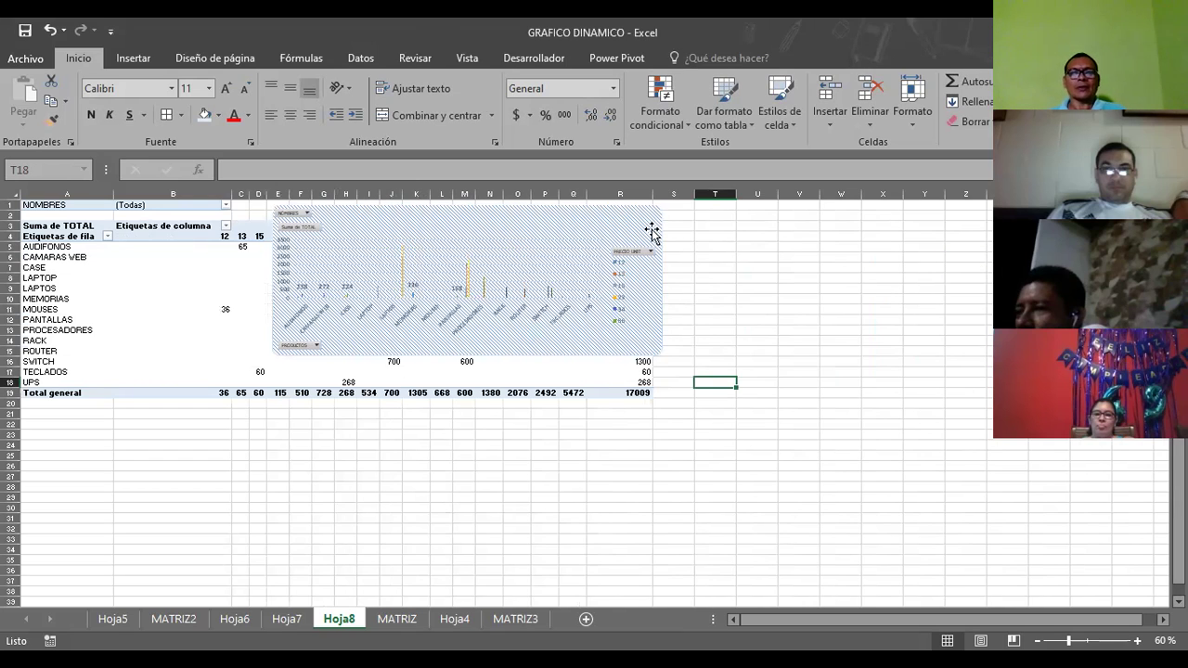
{"action": "mouse_move", "coordinate": [650, 231]}
{"action": "left_mouse_down"}
{"action": "mouse_move", "coordinate": [557, 394]}
{"action": "mouse_move", "coordinate": [219, 387]}
{"action": "left_mouse_up"}
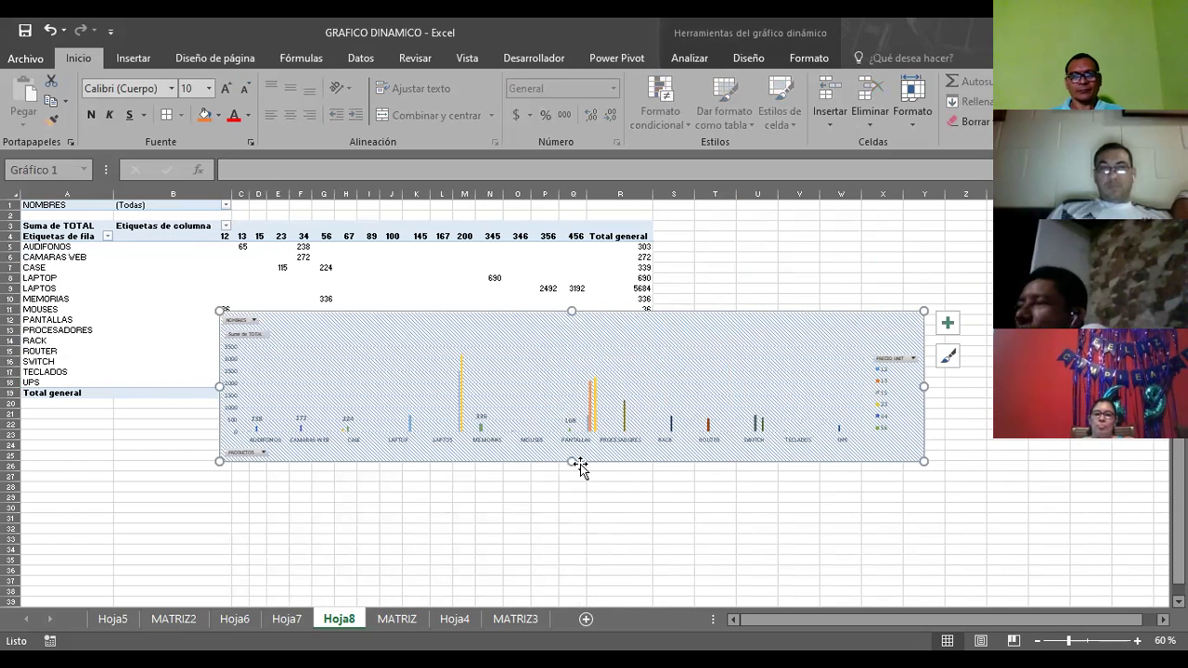
{"action": "left_click_drag", "start_coordinate": [571, 461], "coordinate": [571, 515]}
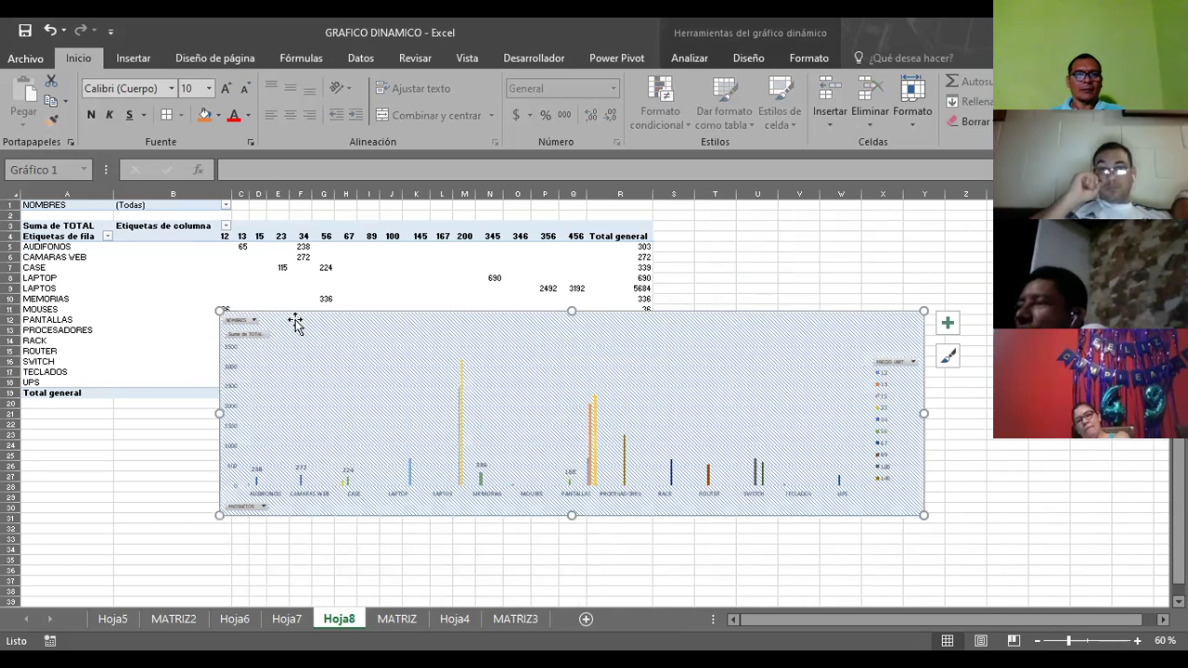
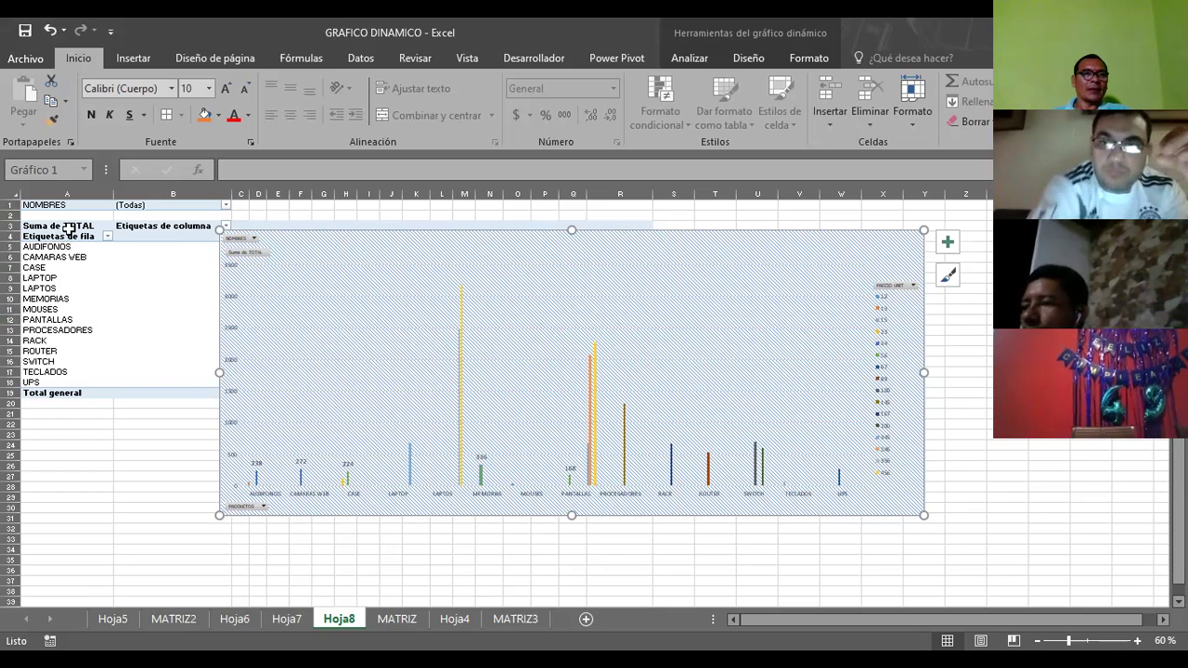
Try dragging the PROCESADORES row label within the pivot, then dismiss the pivot table error
{"action": "left_click", "coordinate": [68, 225]}
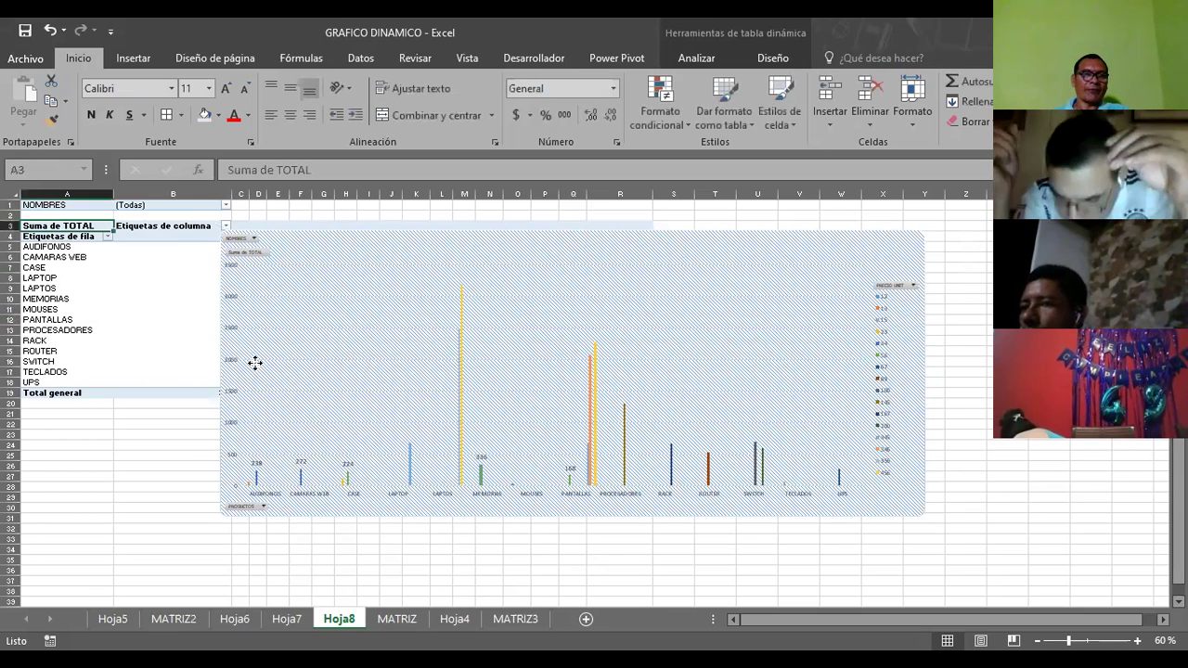
{"action": "left_click", "coordinate": [254, 363]}
{"action": "left_click", "coordinate": [58, 329]}
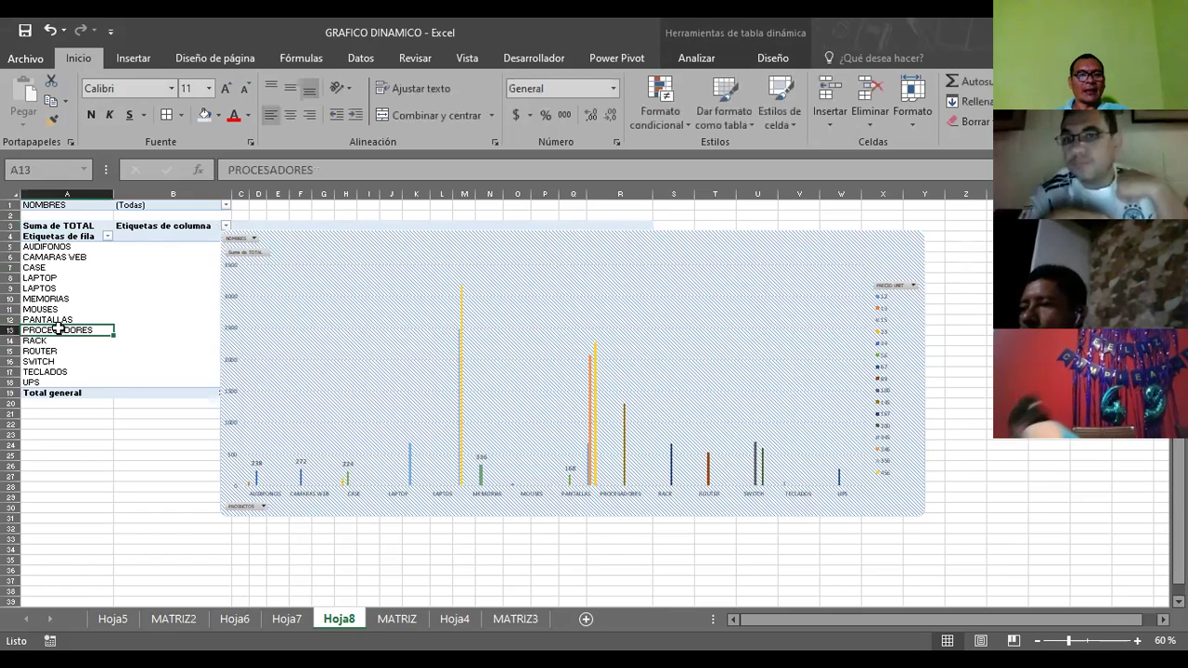
{"action": "left_click_drag", "start_coordinate": [58, 329], "coordinate": [233, 344]}
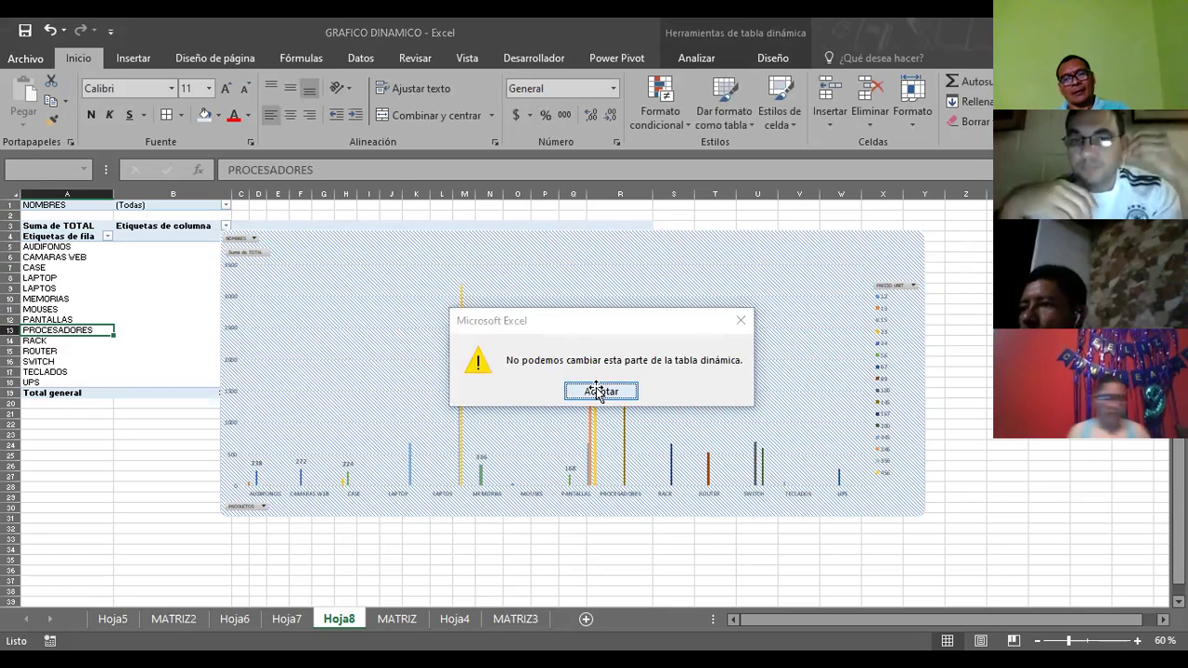
{"action": "key", "text": "Return"}
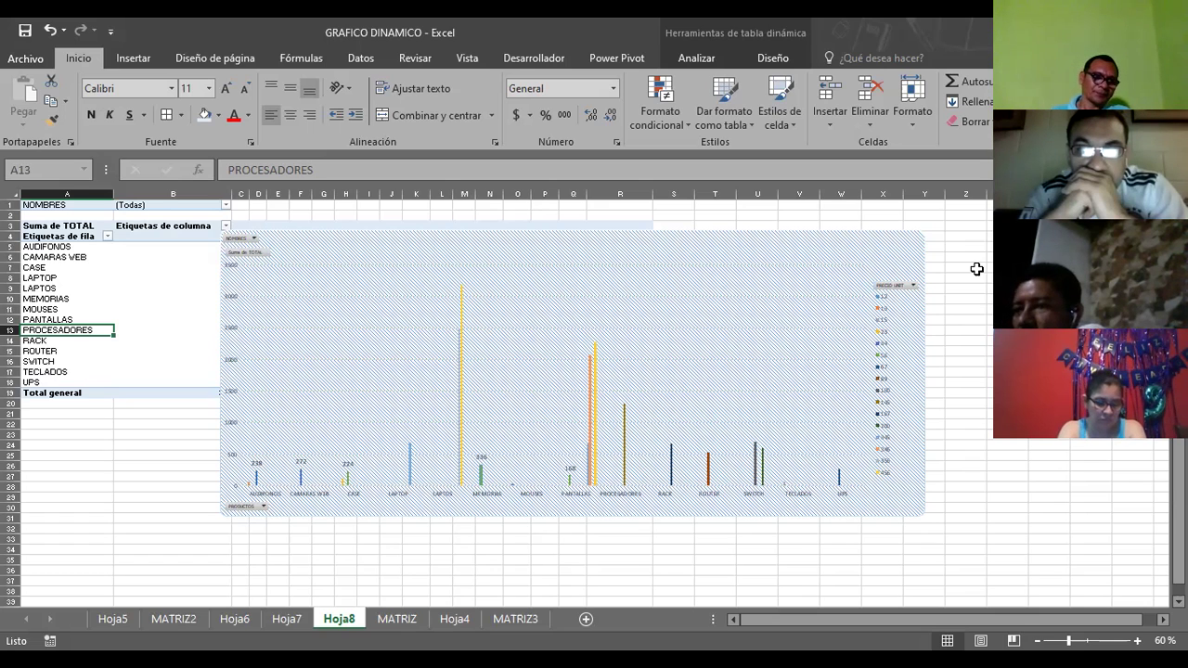
Filter the pivot row labels to show only the CASE product
{"action": "left_click", "coordinate": [317, 395]}
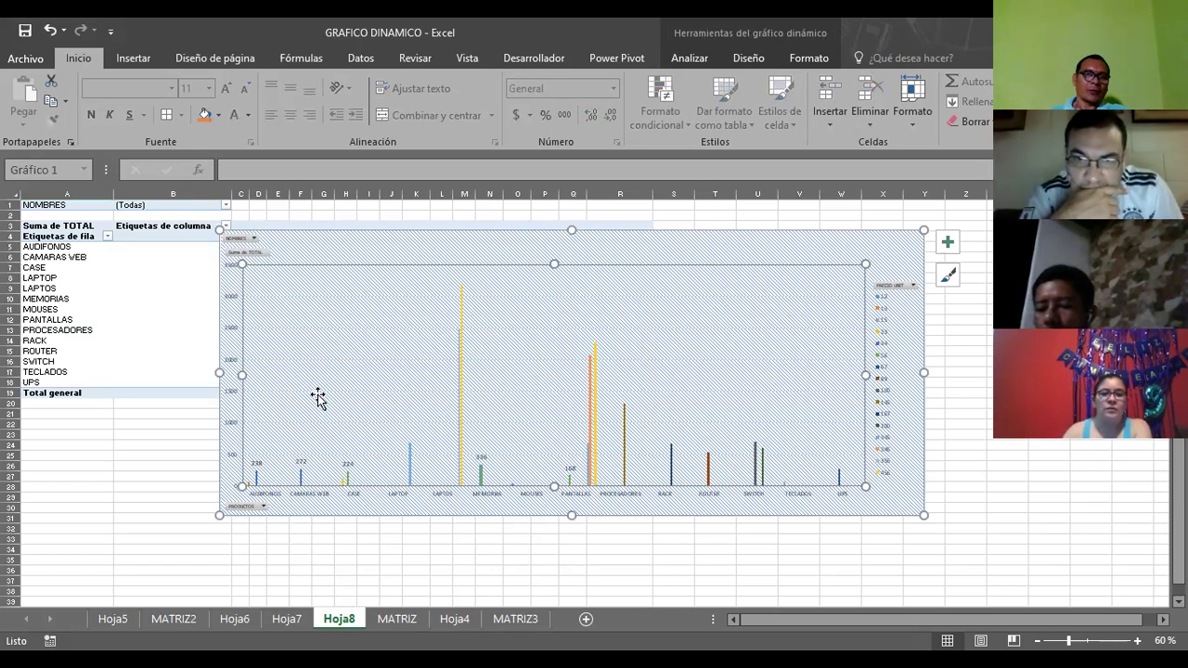
{"action": "left_click", "coordinate": [107, 237]}
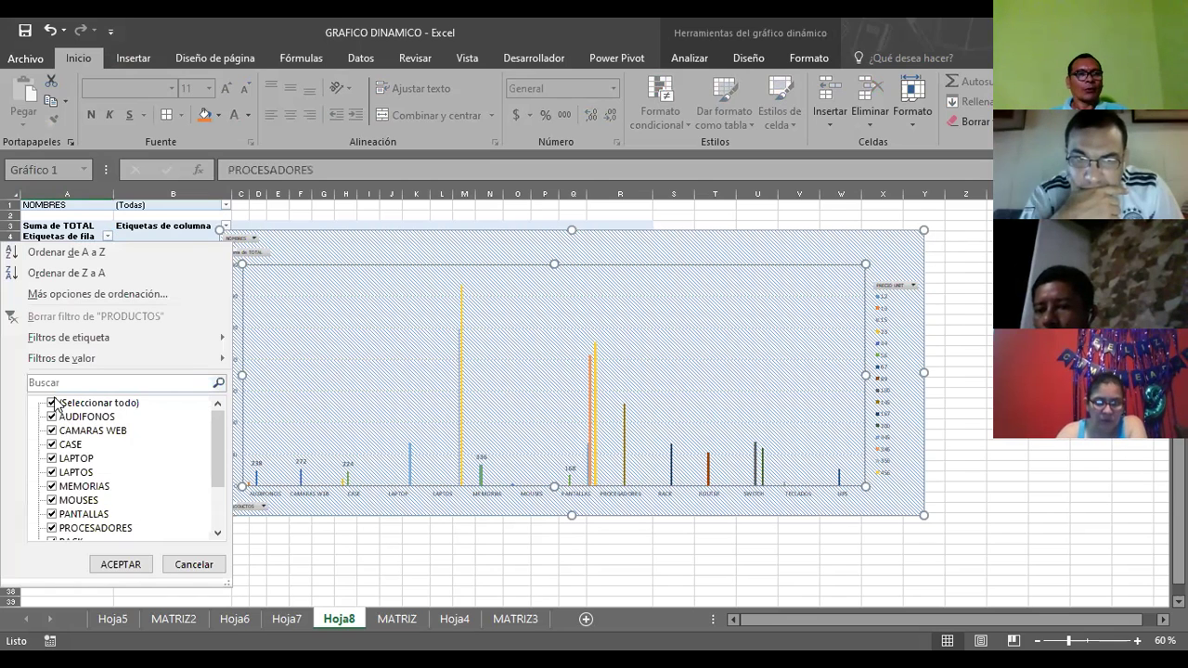
{"action": "left_click", "coordinate": [53, 403]}
{"action": "left_click", "coordinate": [56, 445]}
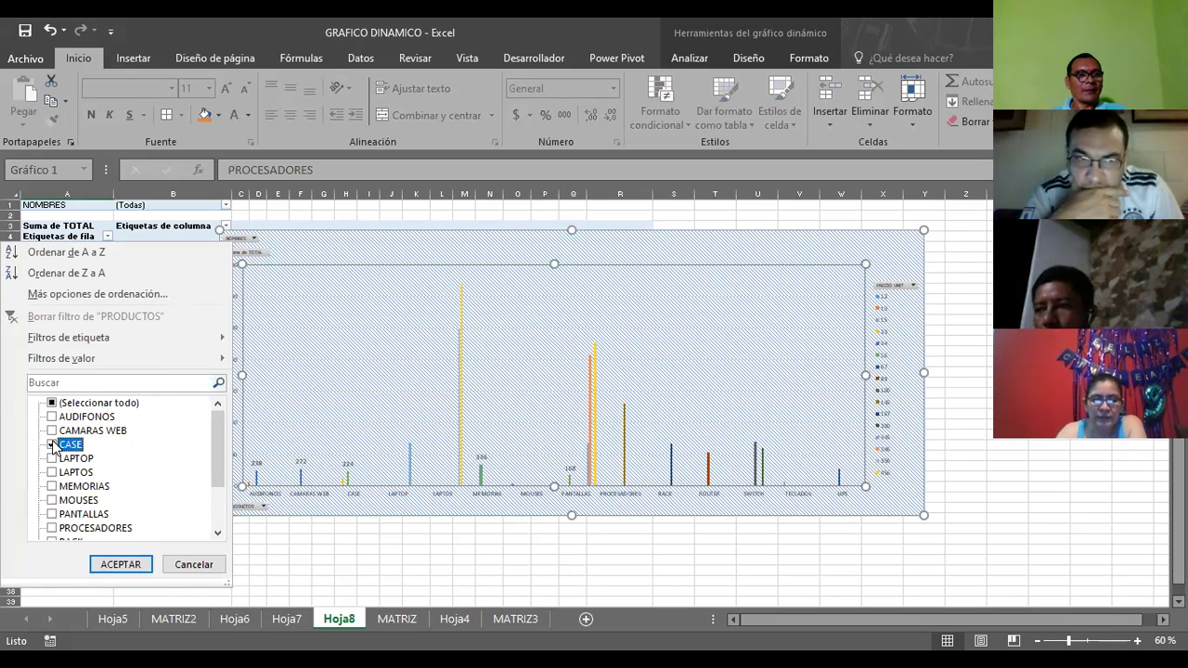
{"action": "left_click", "coordinate": [121, 565]}
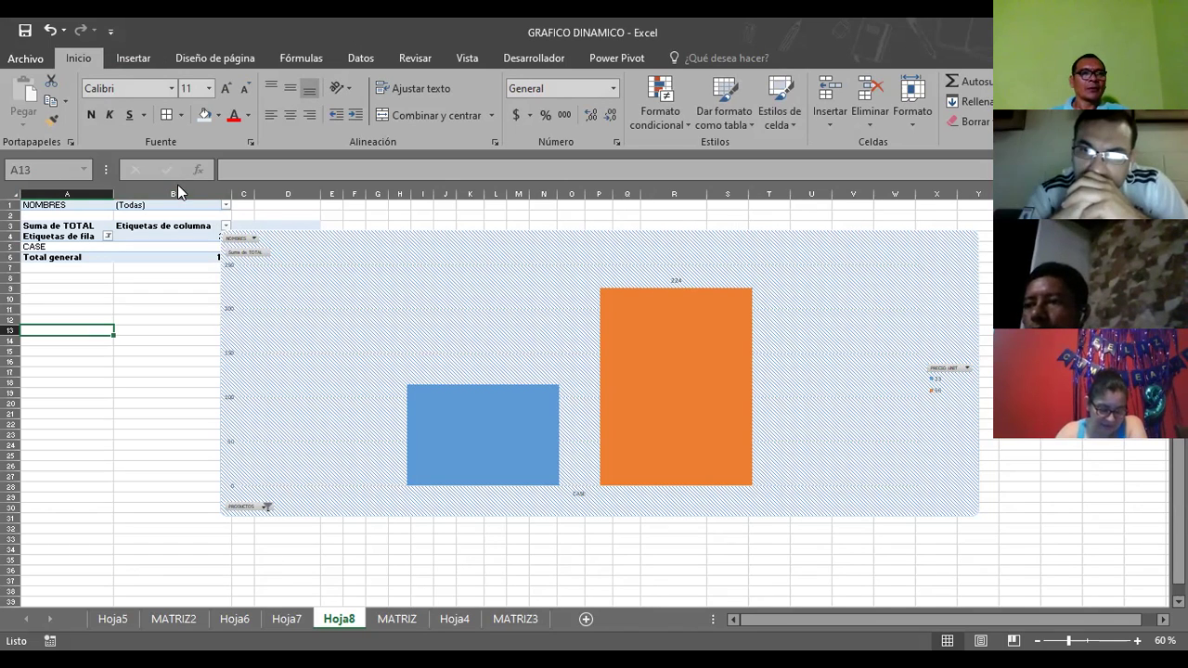
{"action": "left_click", "coordinate": [142, 229]}
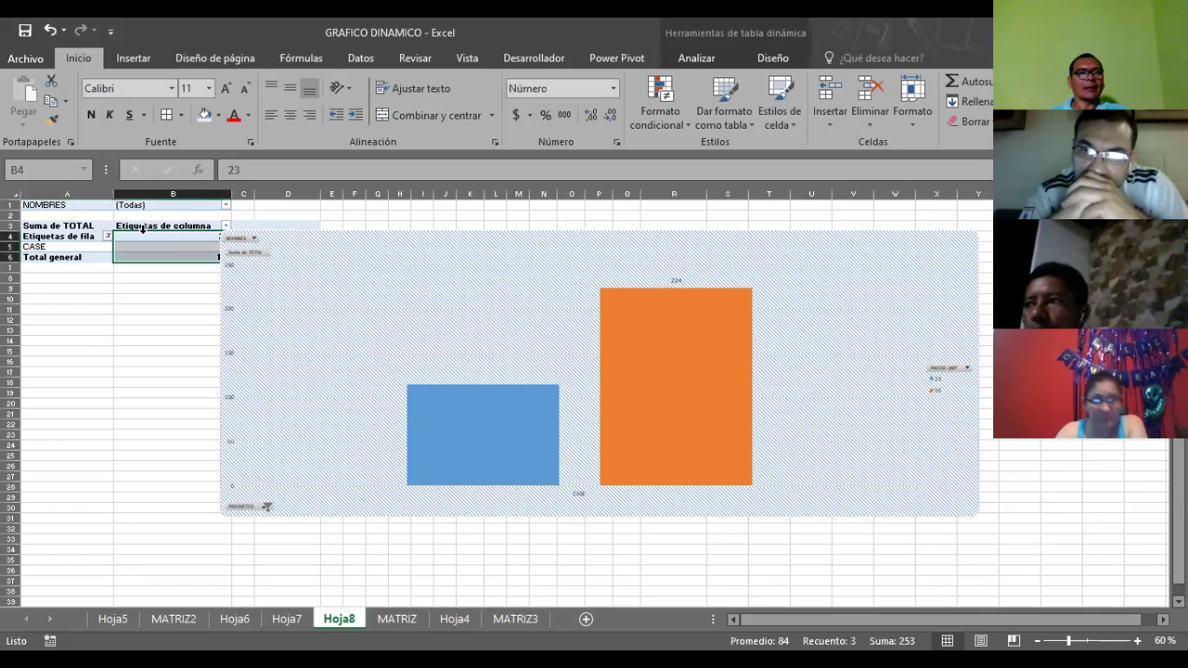
{"action": "left_click", "coordinate": [159, 246]}
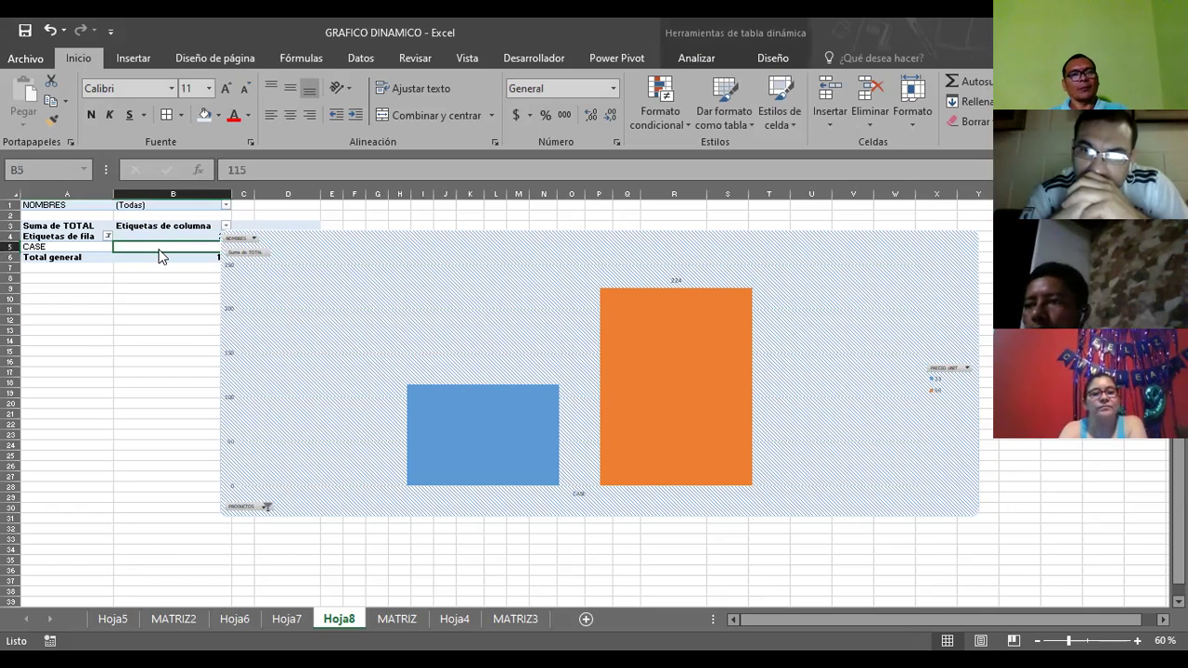
{"action": "key", "text": "Delete"}
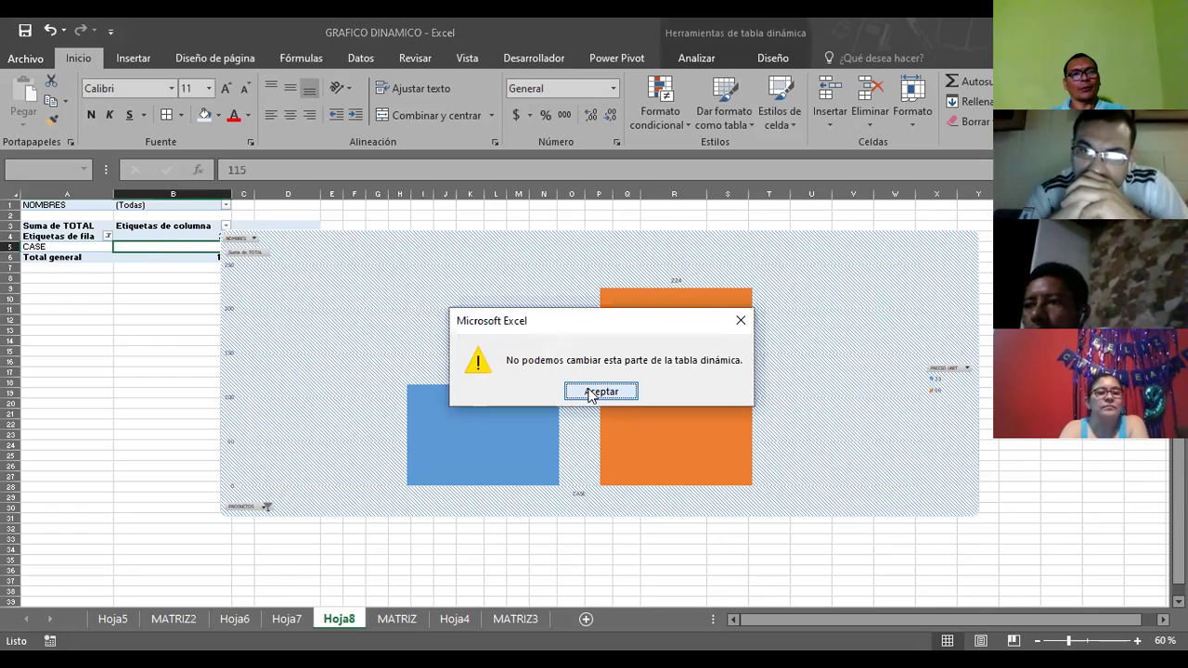
{"action": "left_click", "coordinate": [616, 392]}
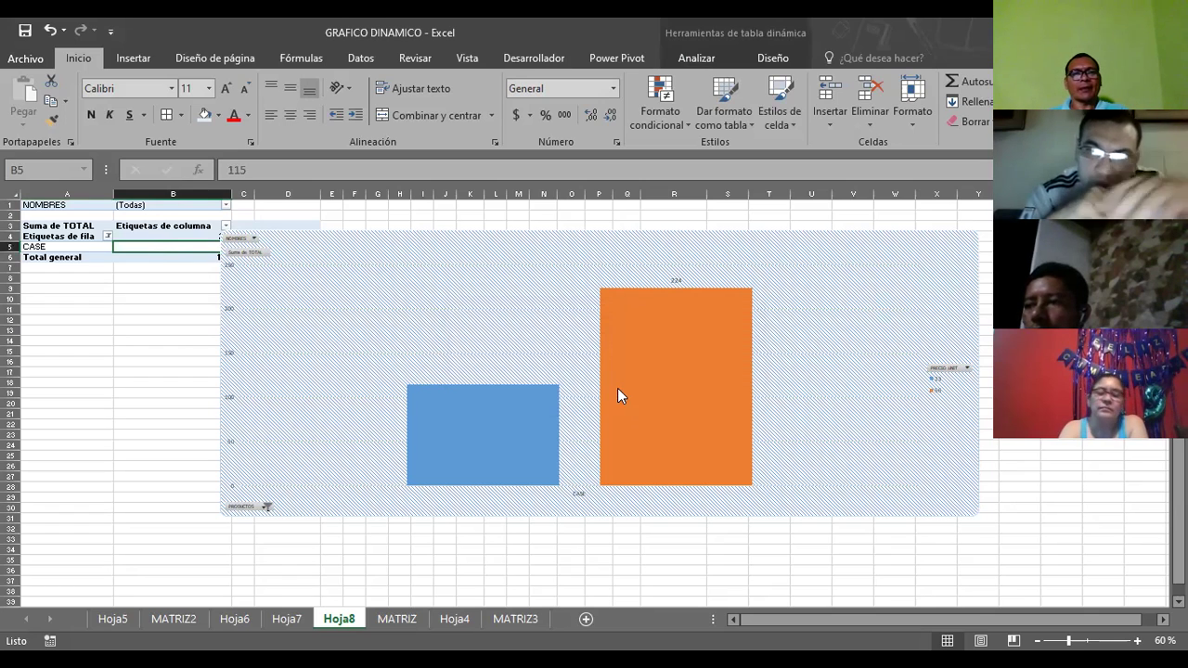
{"action": "left_click", "coordinate": [138, 289]}
{"action": "left_click", "coordinate": [84, 293]}
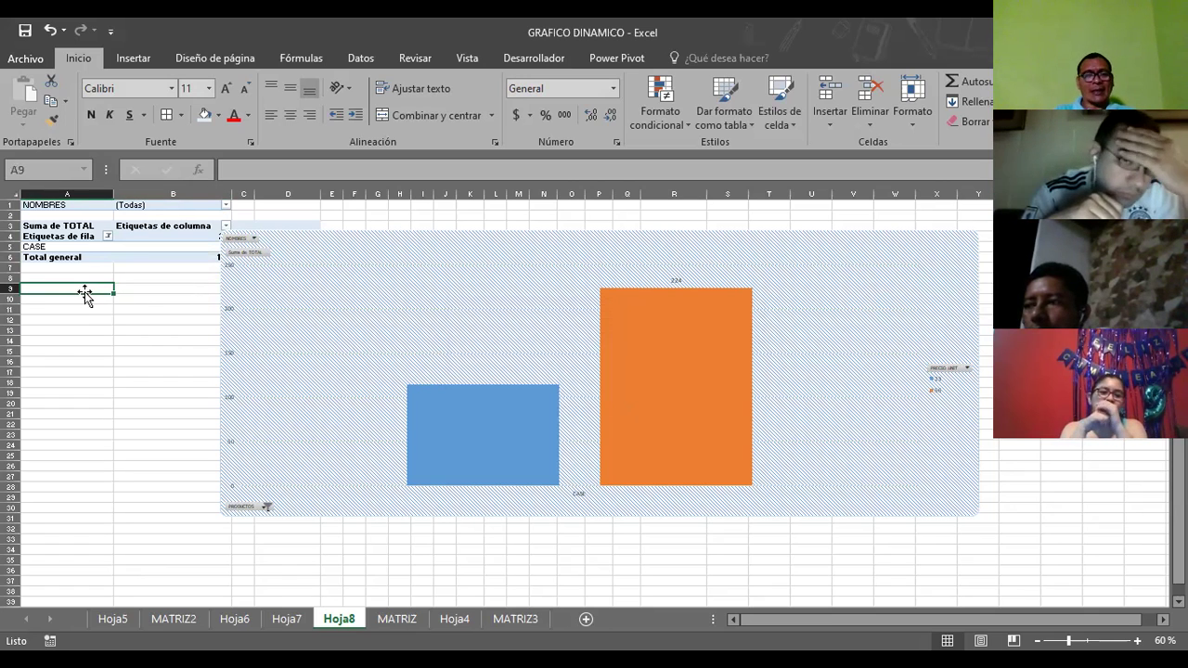
Enter 'FGD' in A9 and 'DFGDFGDFGD' in A10
{"action": "type", "text": "FGD"}
{"action": "key", "text": "Return"}
{"action": "type", "text": "DFGDFGDFGD"}
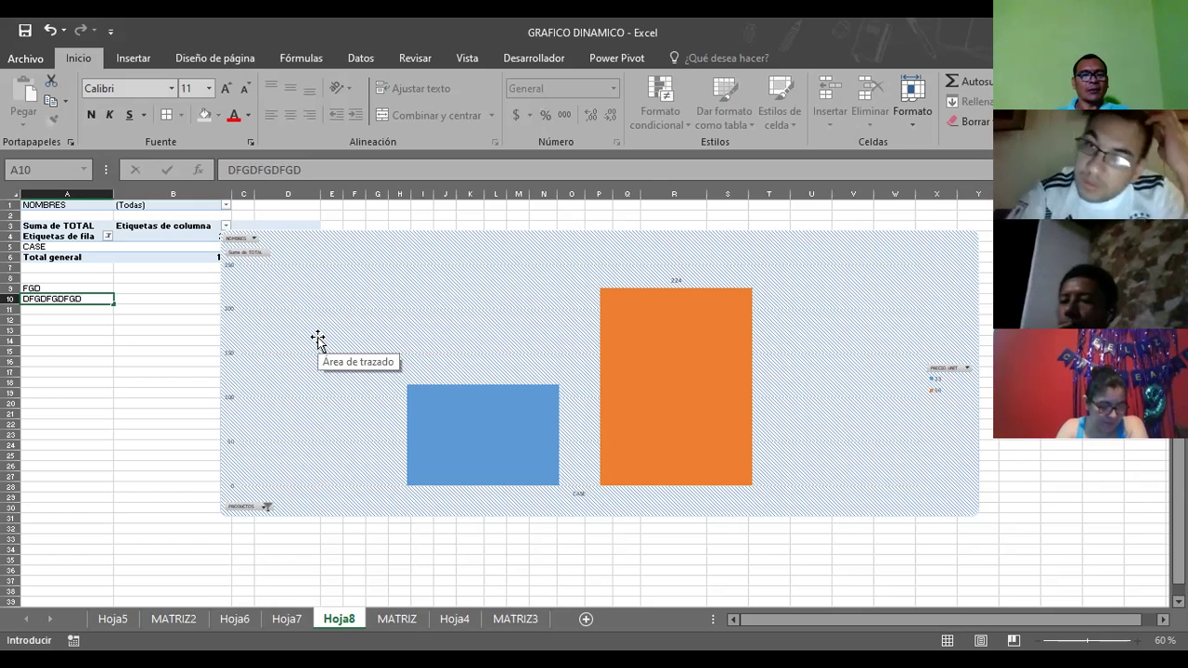
Select the pivot chart, then deselect it and select empty cell A11
{"action": "left_click", "coordinate": [266, 340]}
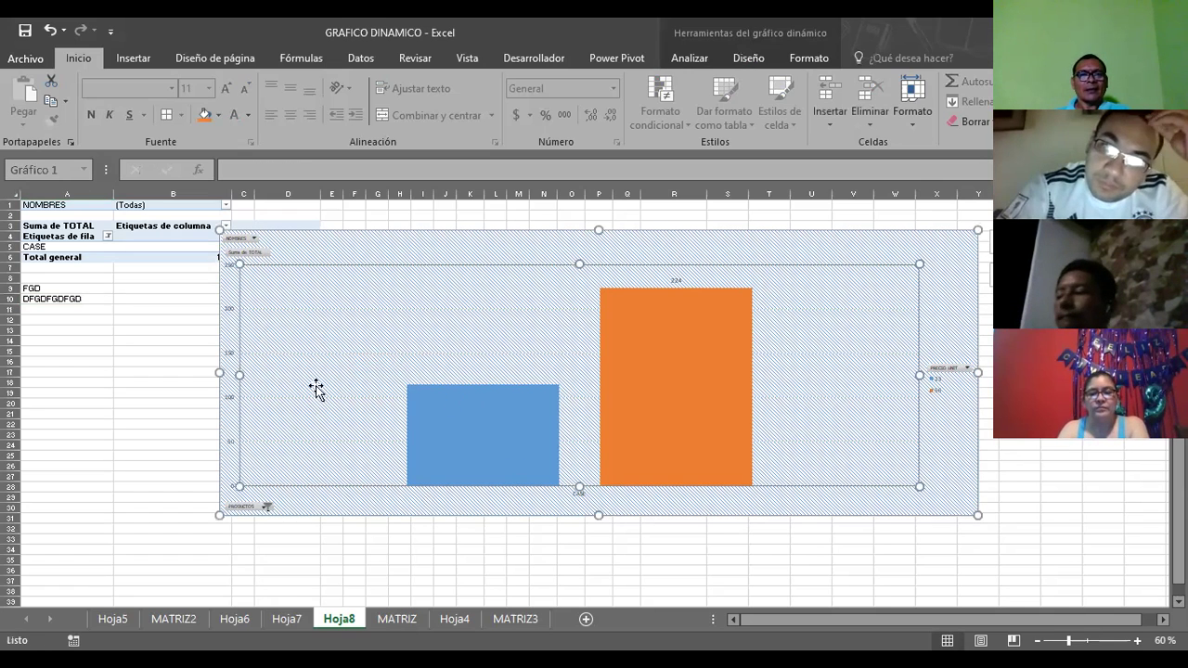
{"action": "left_click", "coordinate": [88, 316]}
{"action": "left_click", "coordinate": [85, 307]}
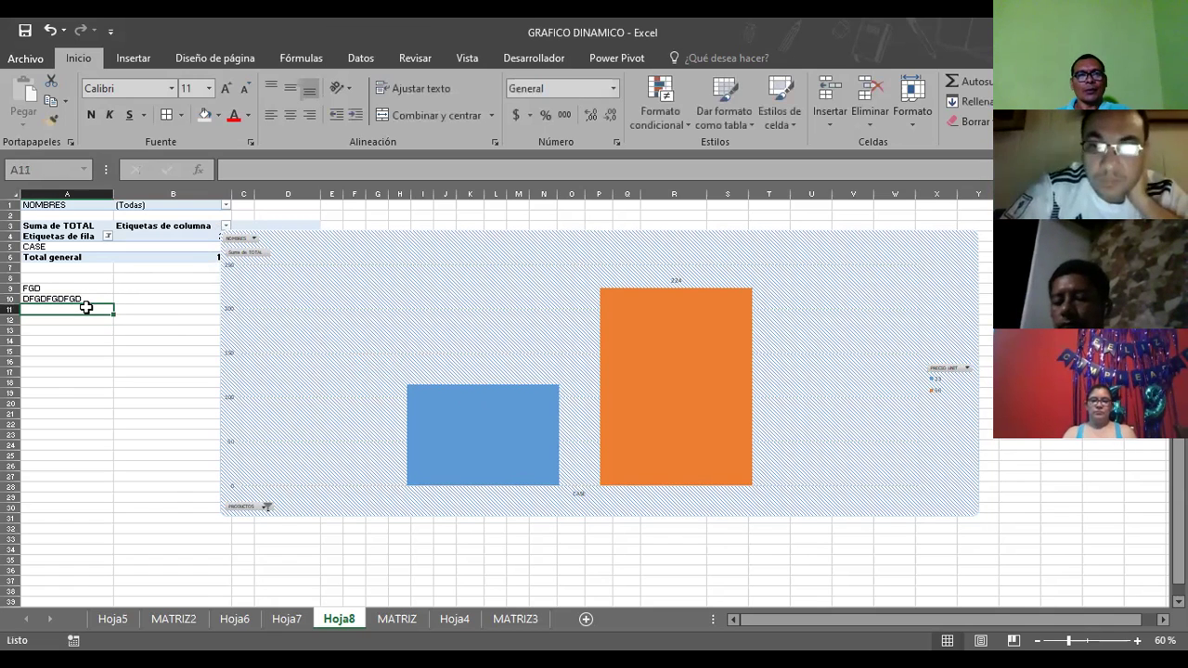